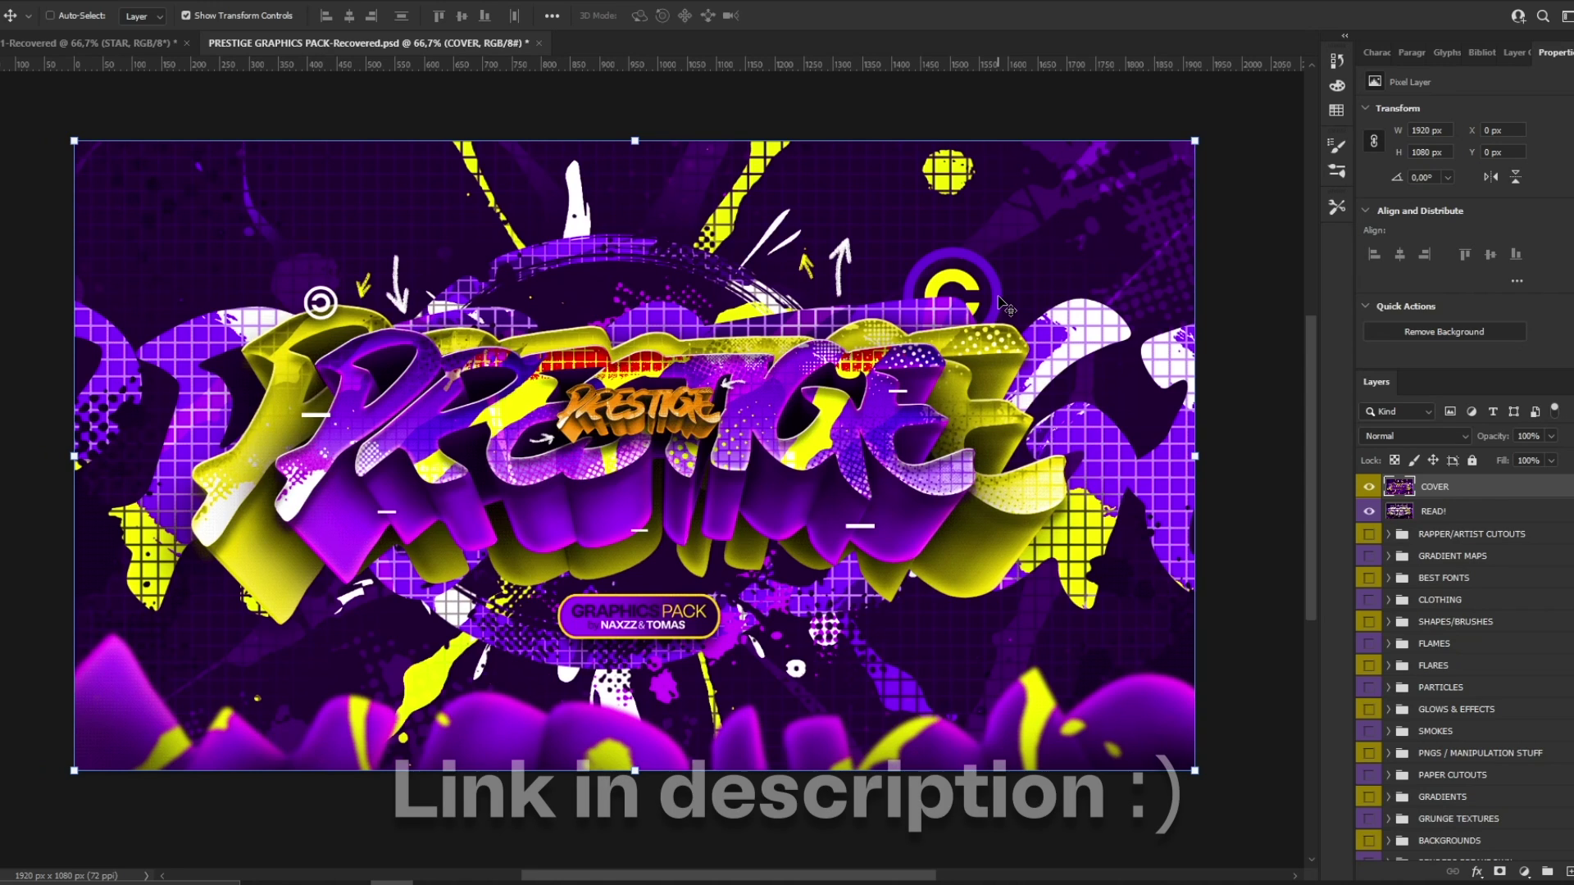
Step: Hide the COVER and READ! layers and show the 3D TEXT LIGHTROOM group to preview its sample
click(1369, 487)
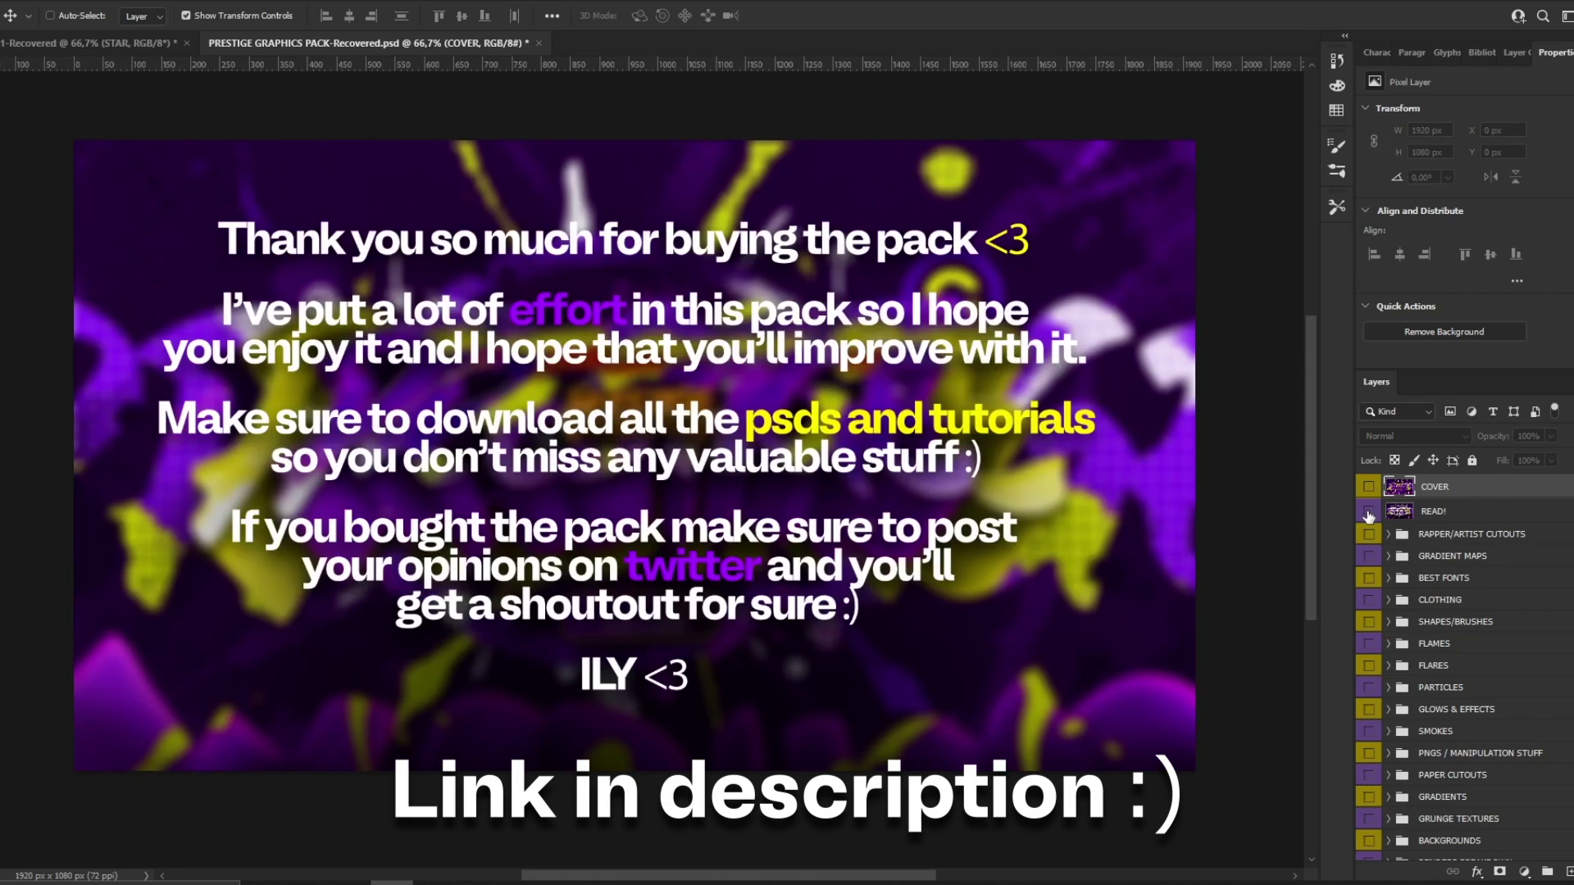
click(1368, 512)
scroll(1400, 769, down, 5)
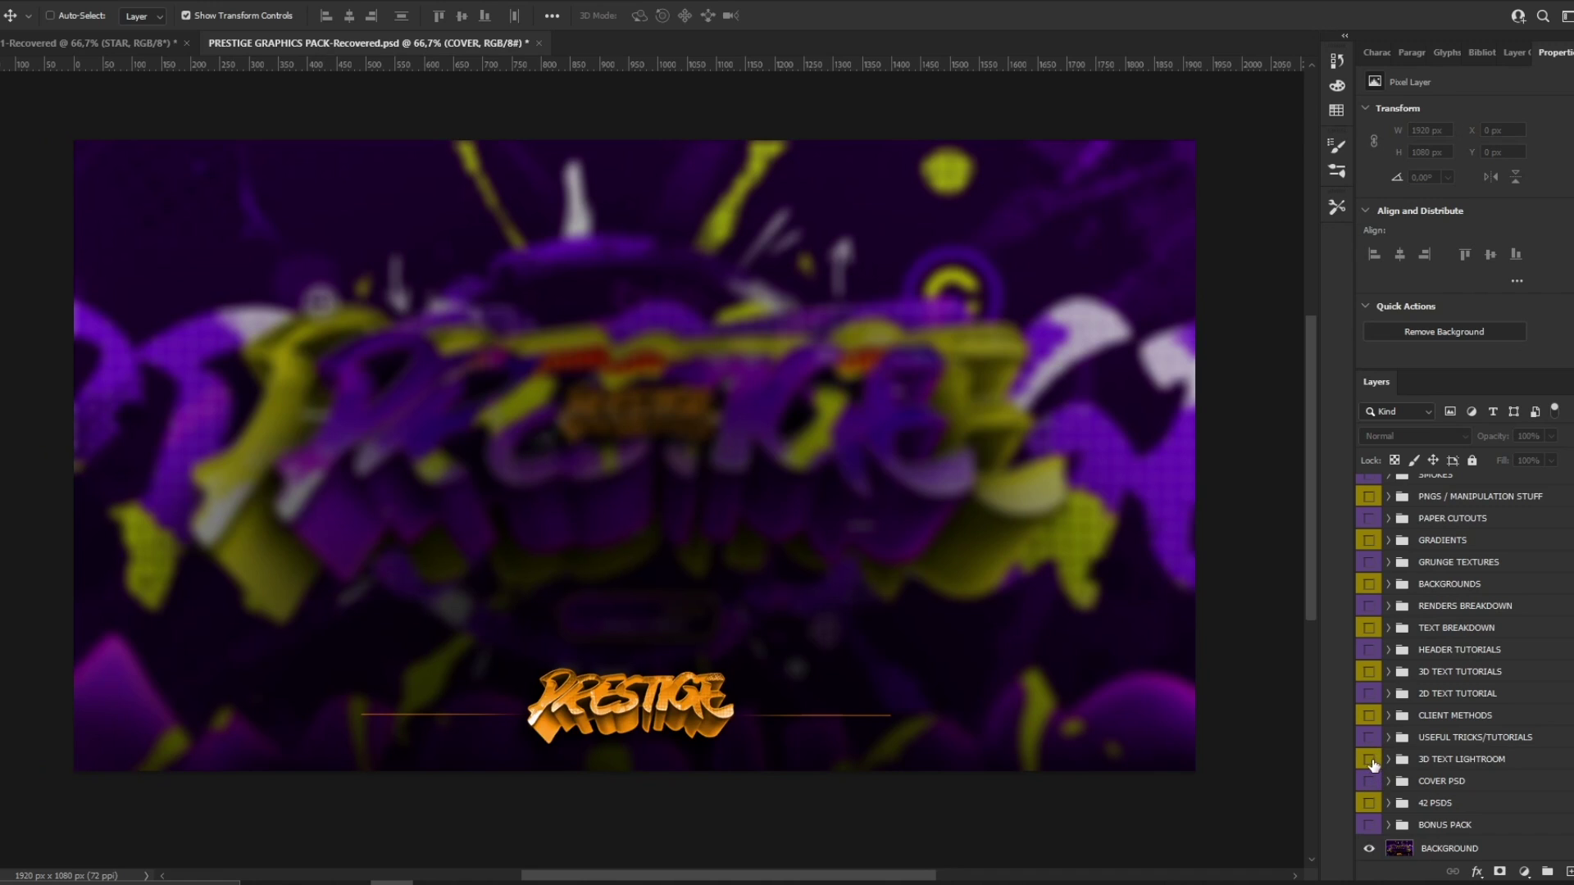
click(1369, 760)
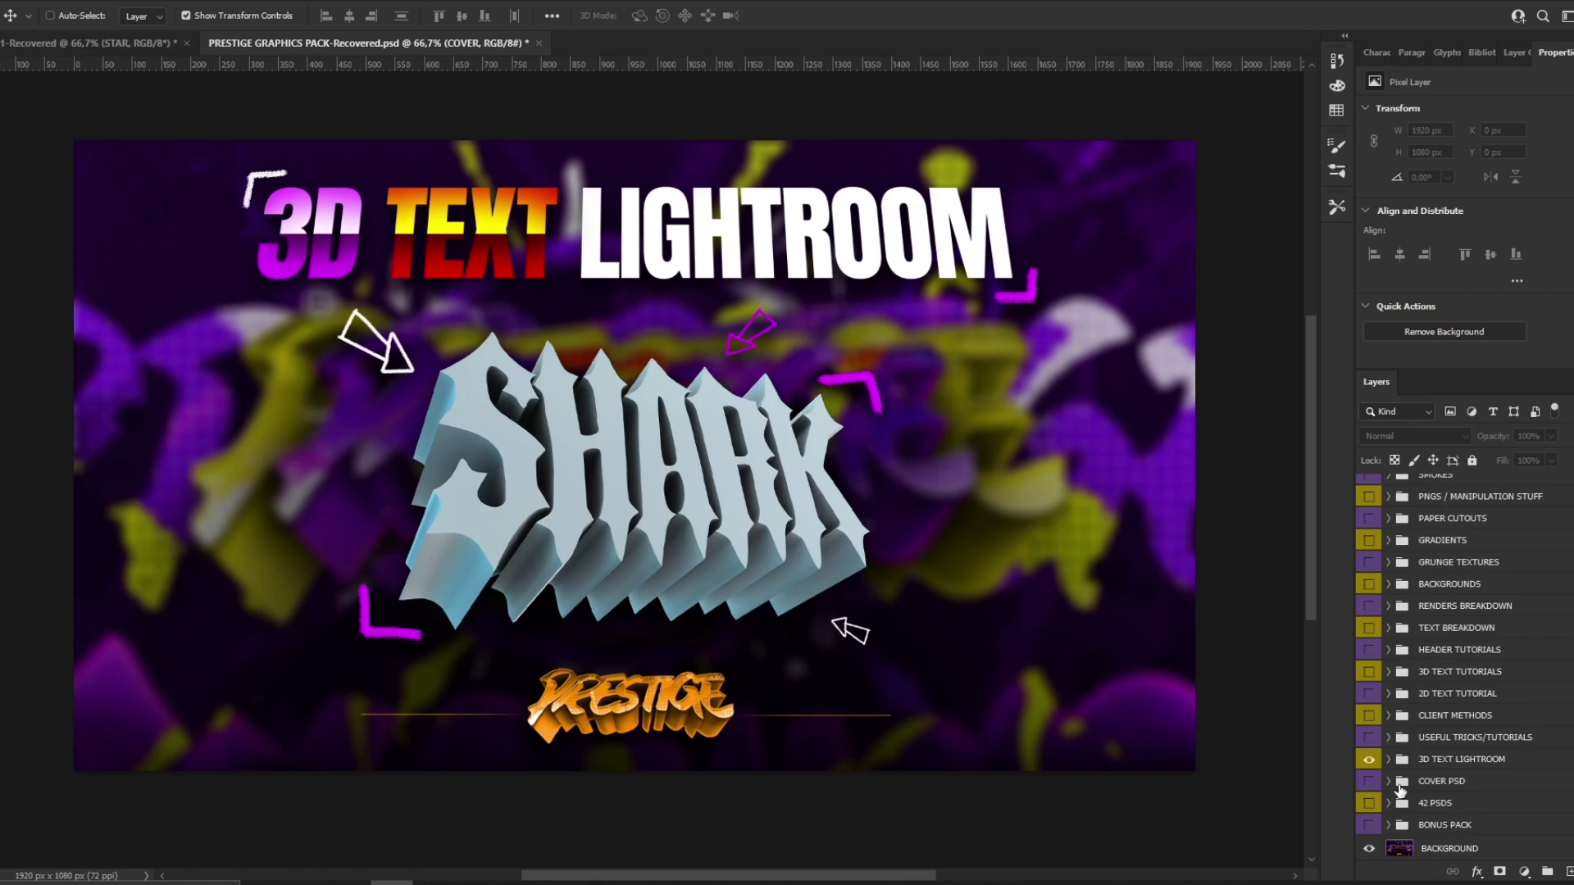
scroll(1410, 742, up, 1)
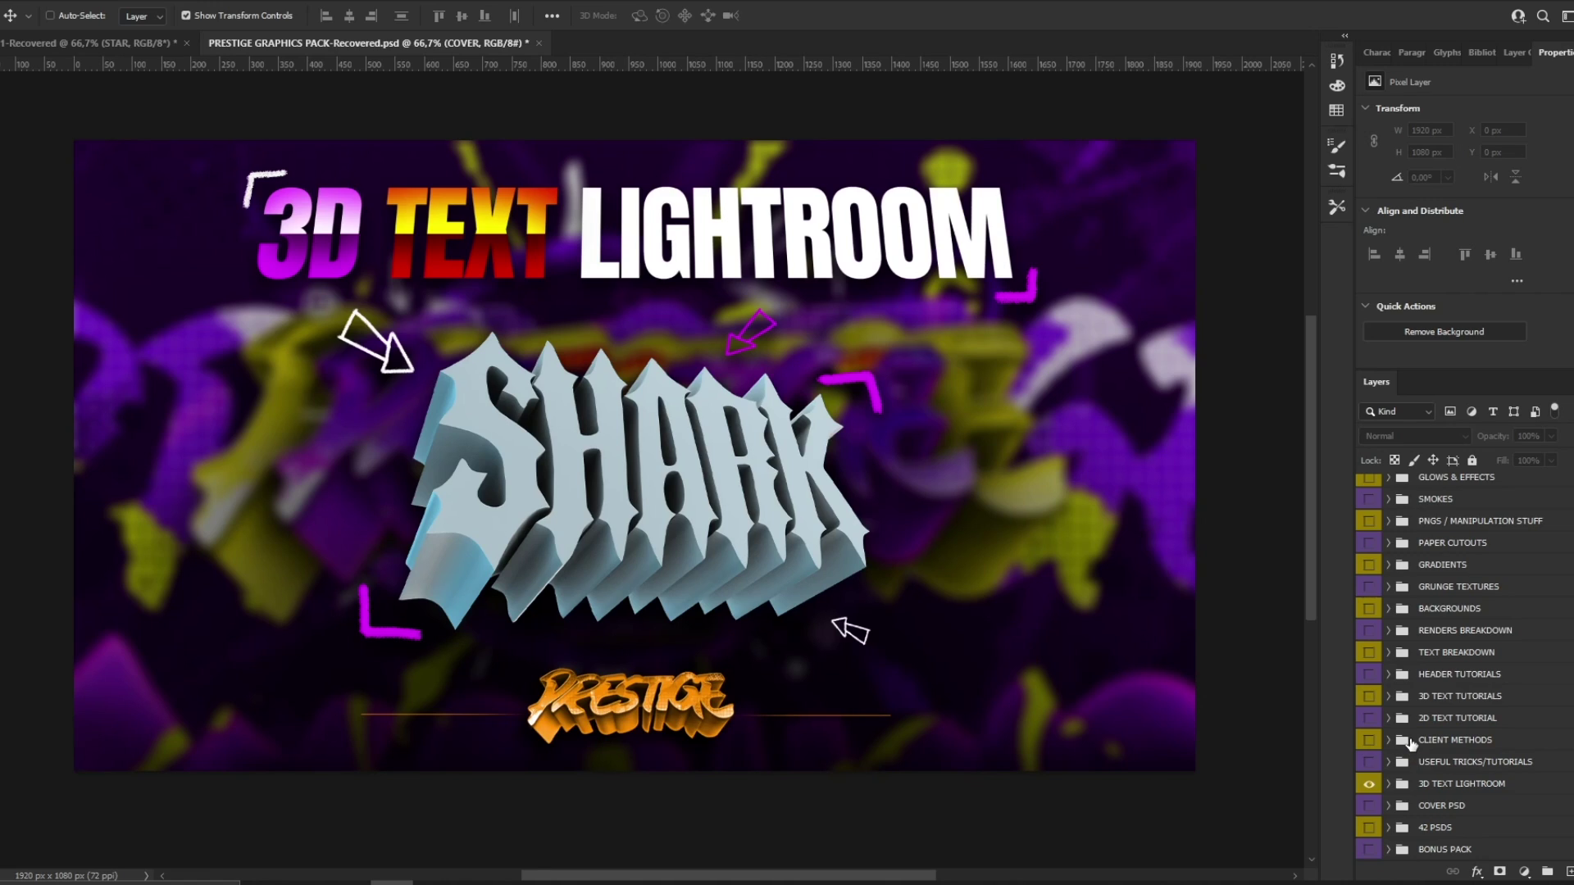
Step: In the document with the STAR layer, start a text layer above Layer 0 using the Citation Reports font
click(82, 43)
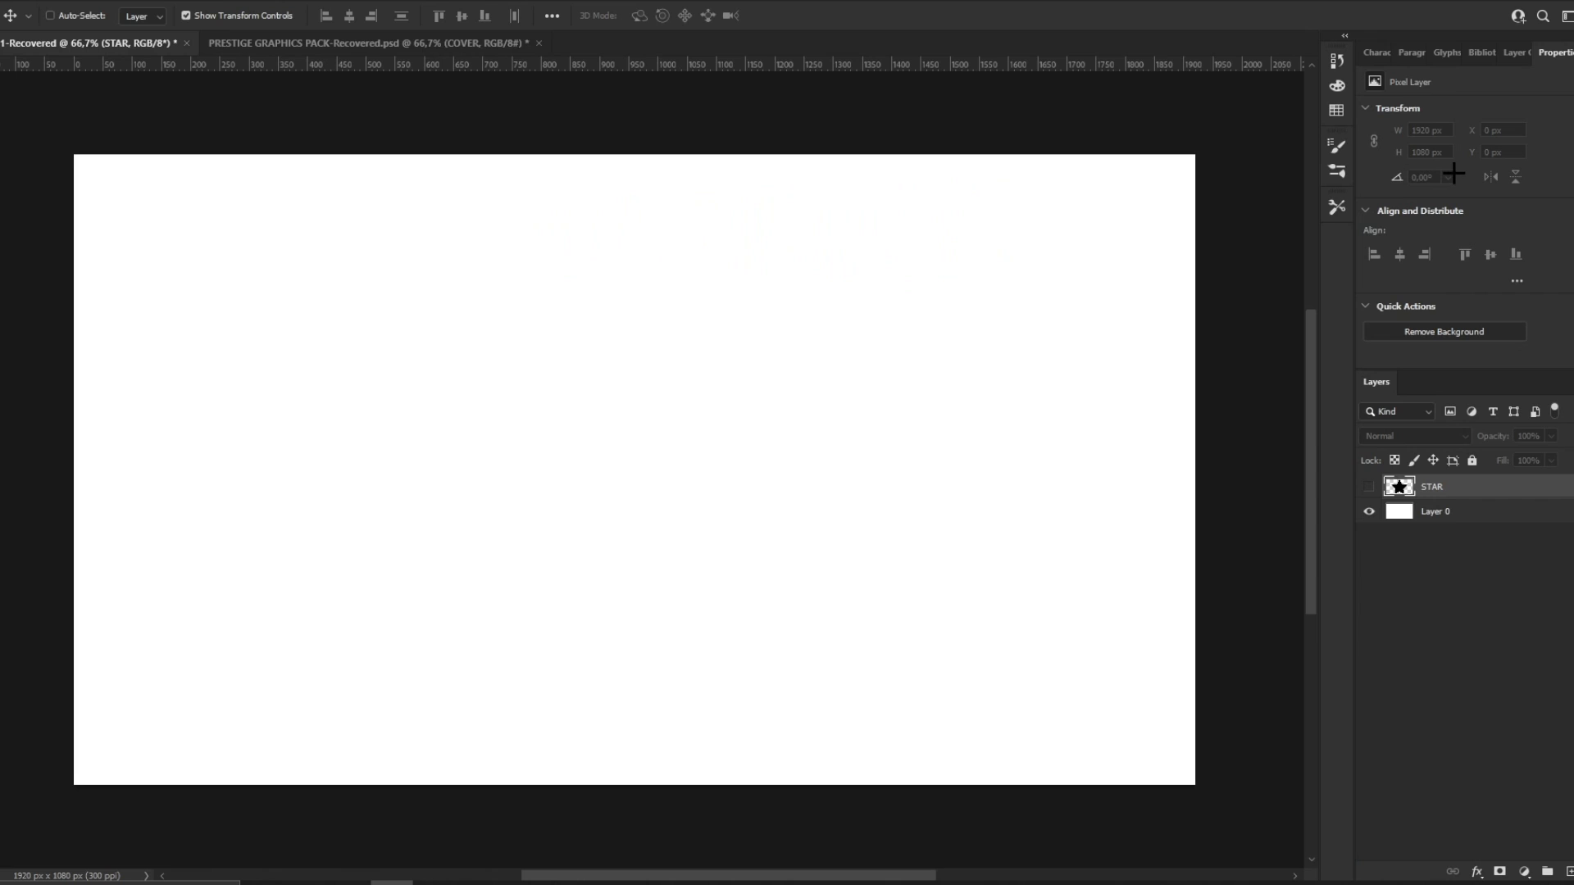
click(1467, 508)
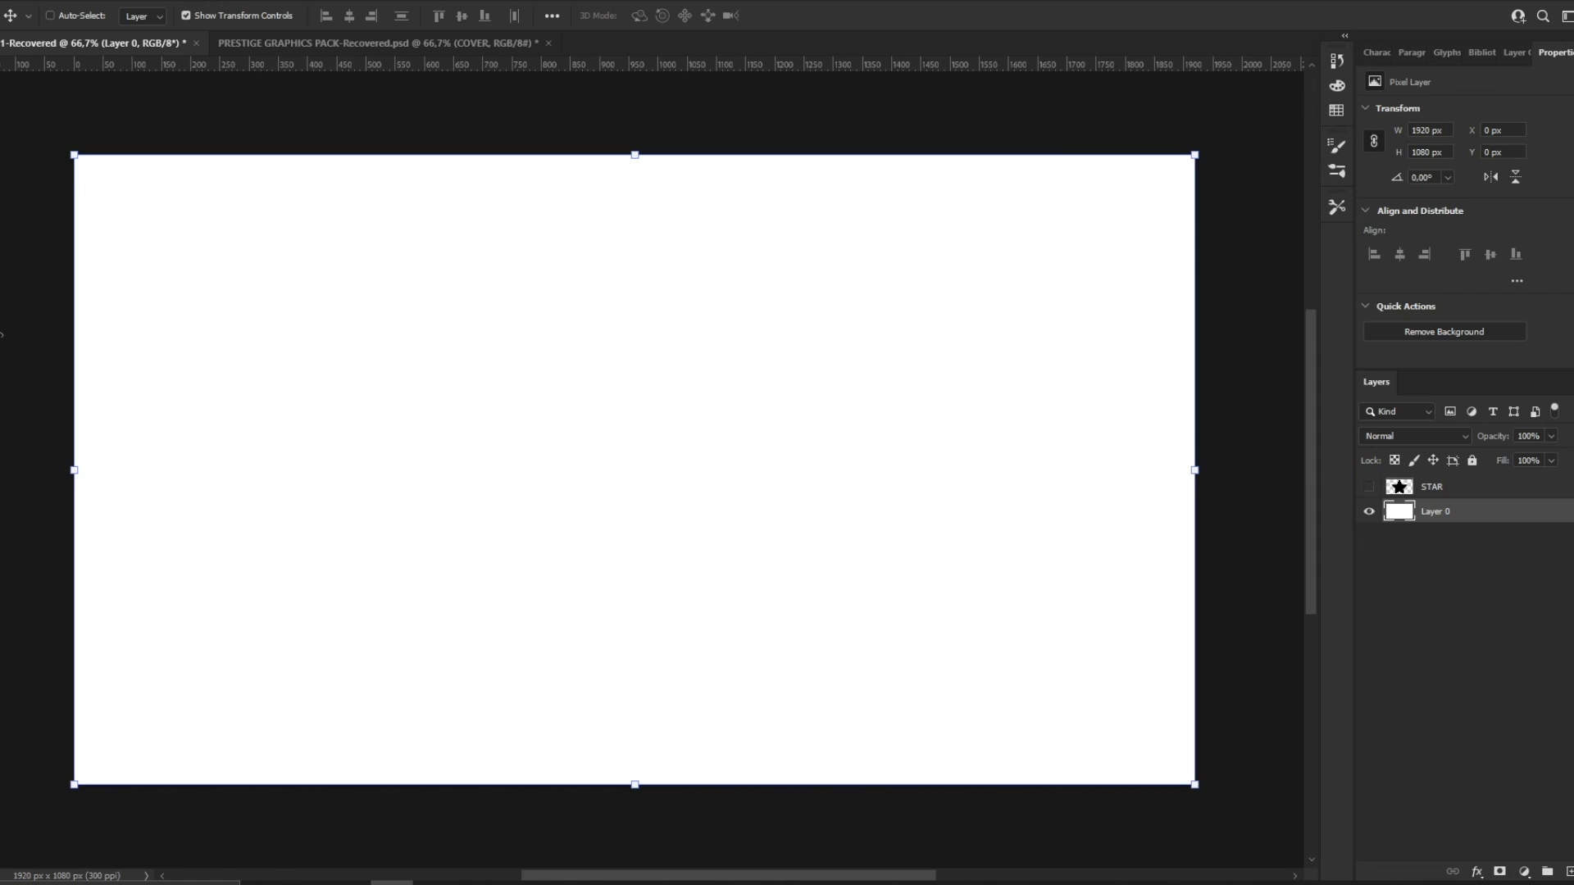
key(t)
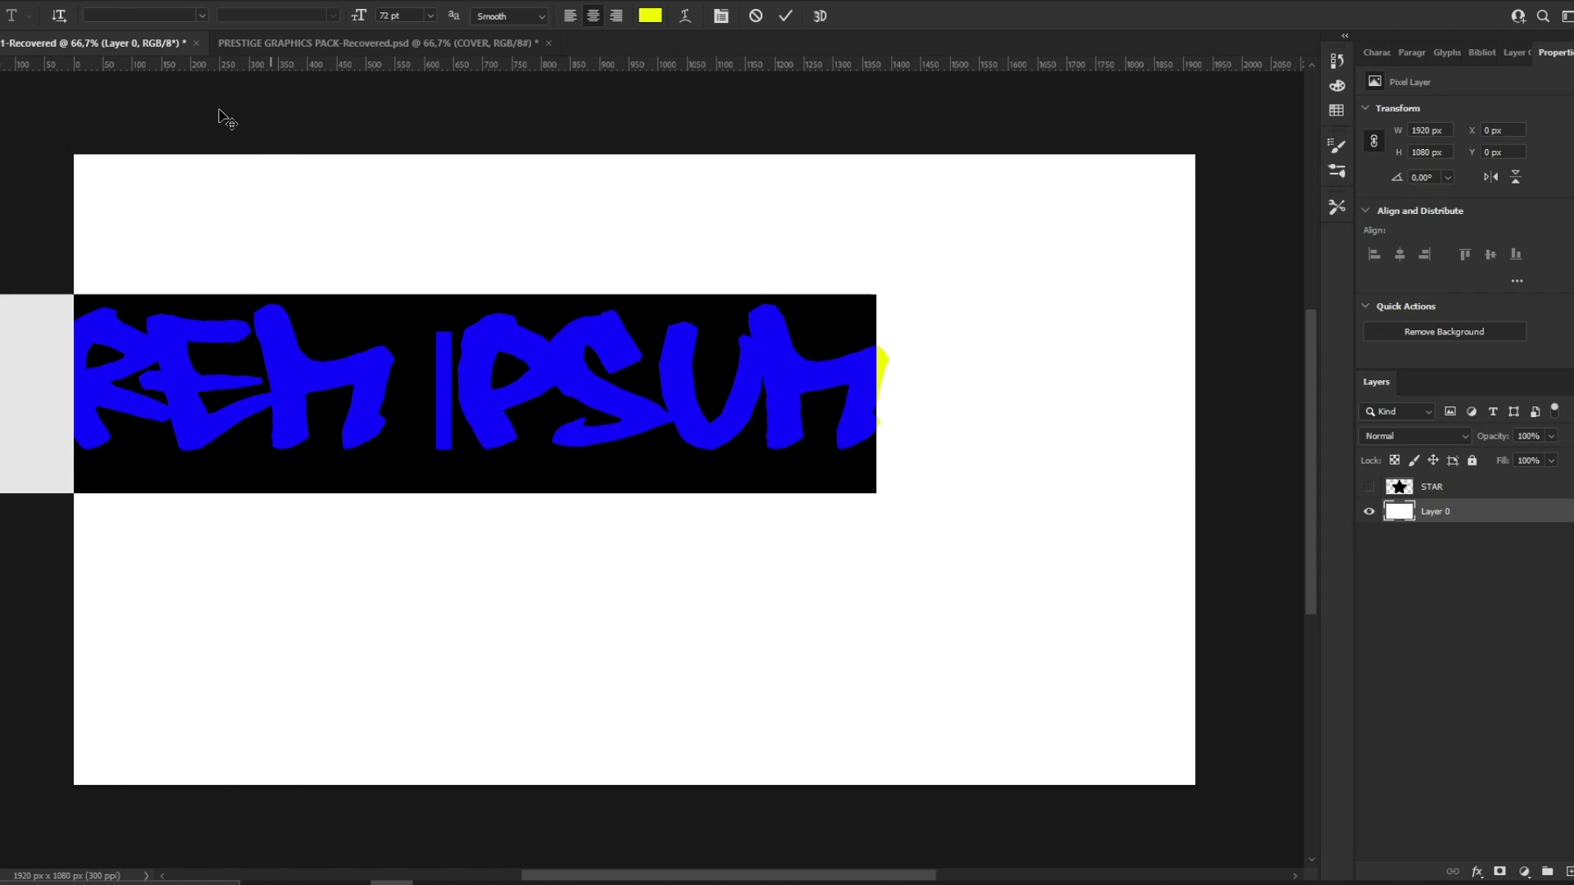
click(200, 16)
text(cit)
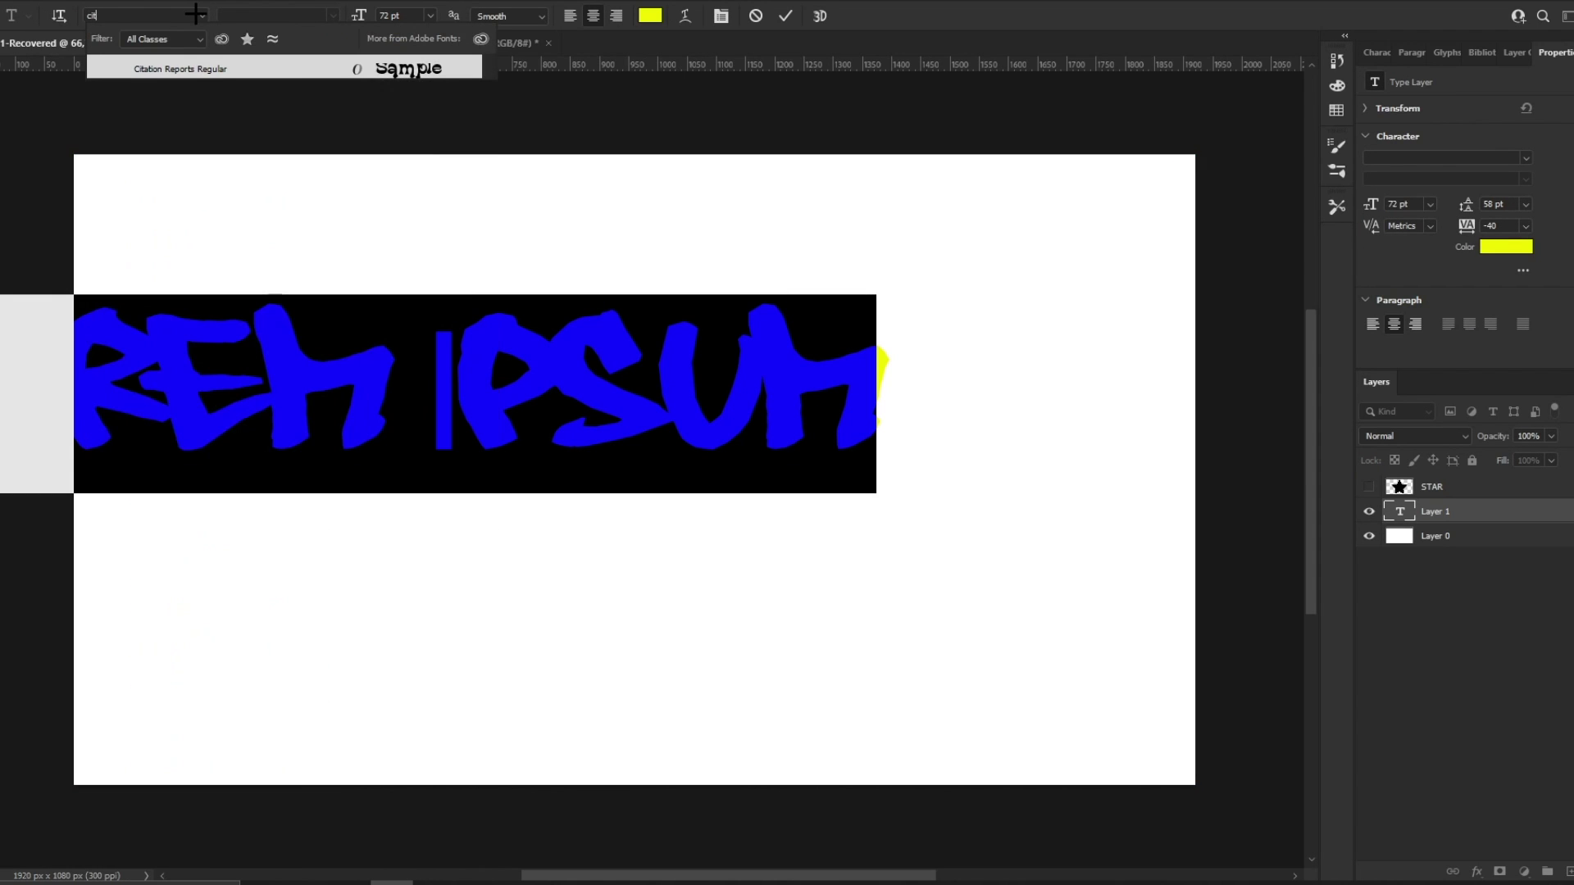
click(182, 66)
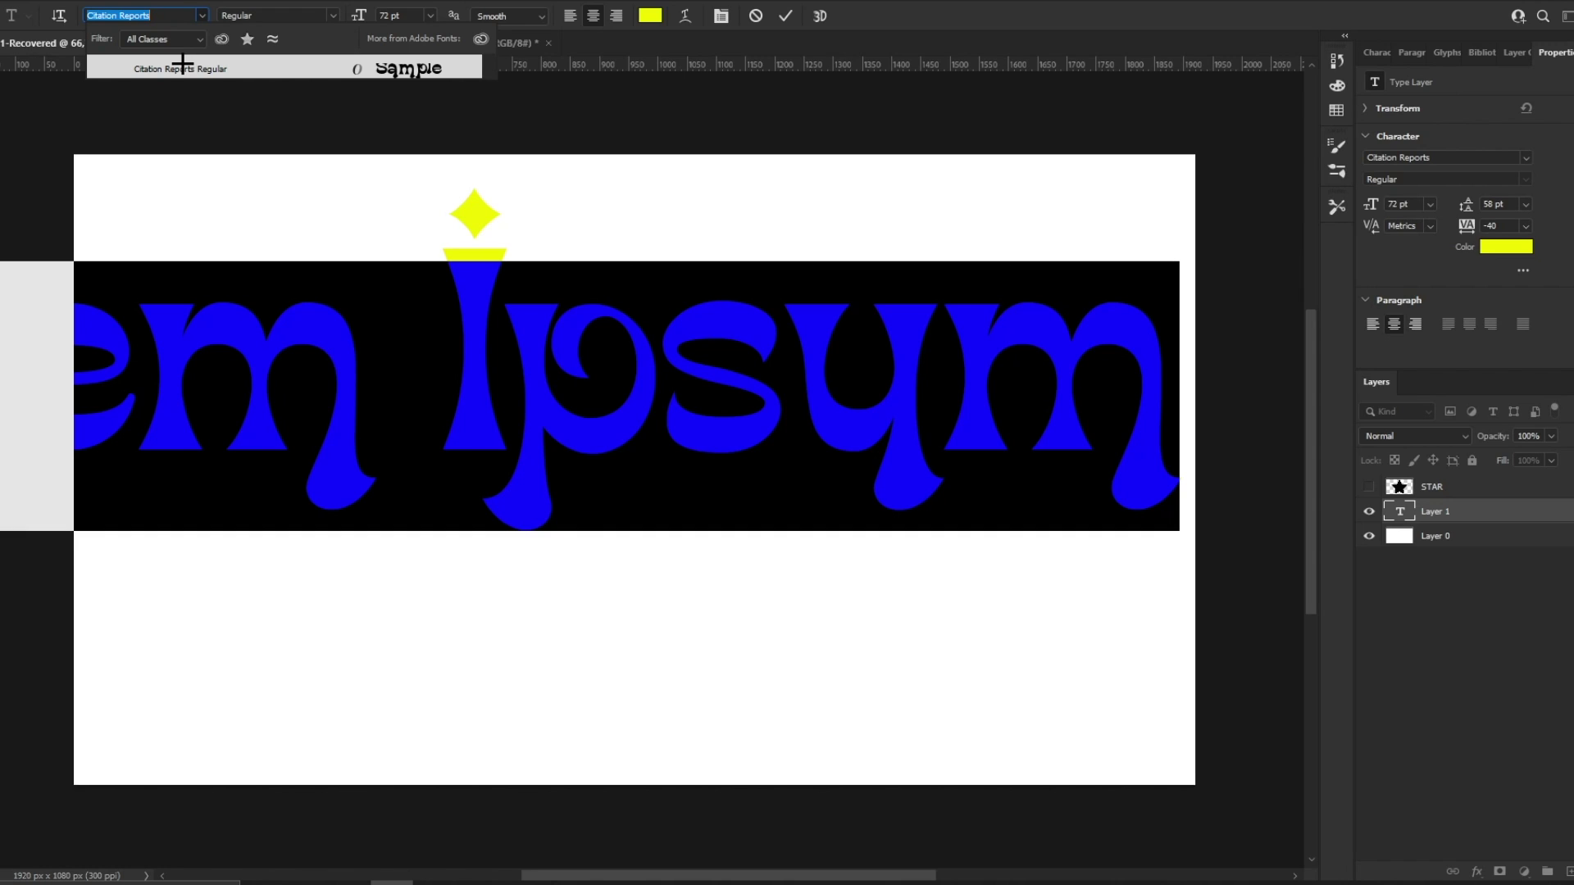
click(182, 65)
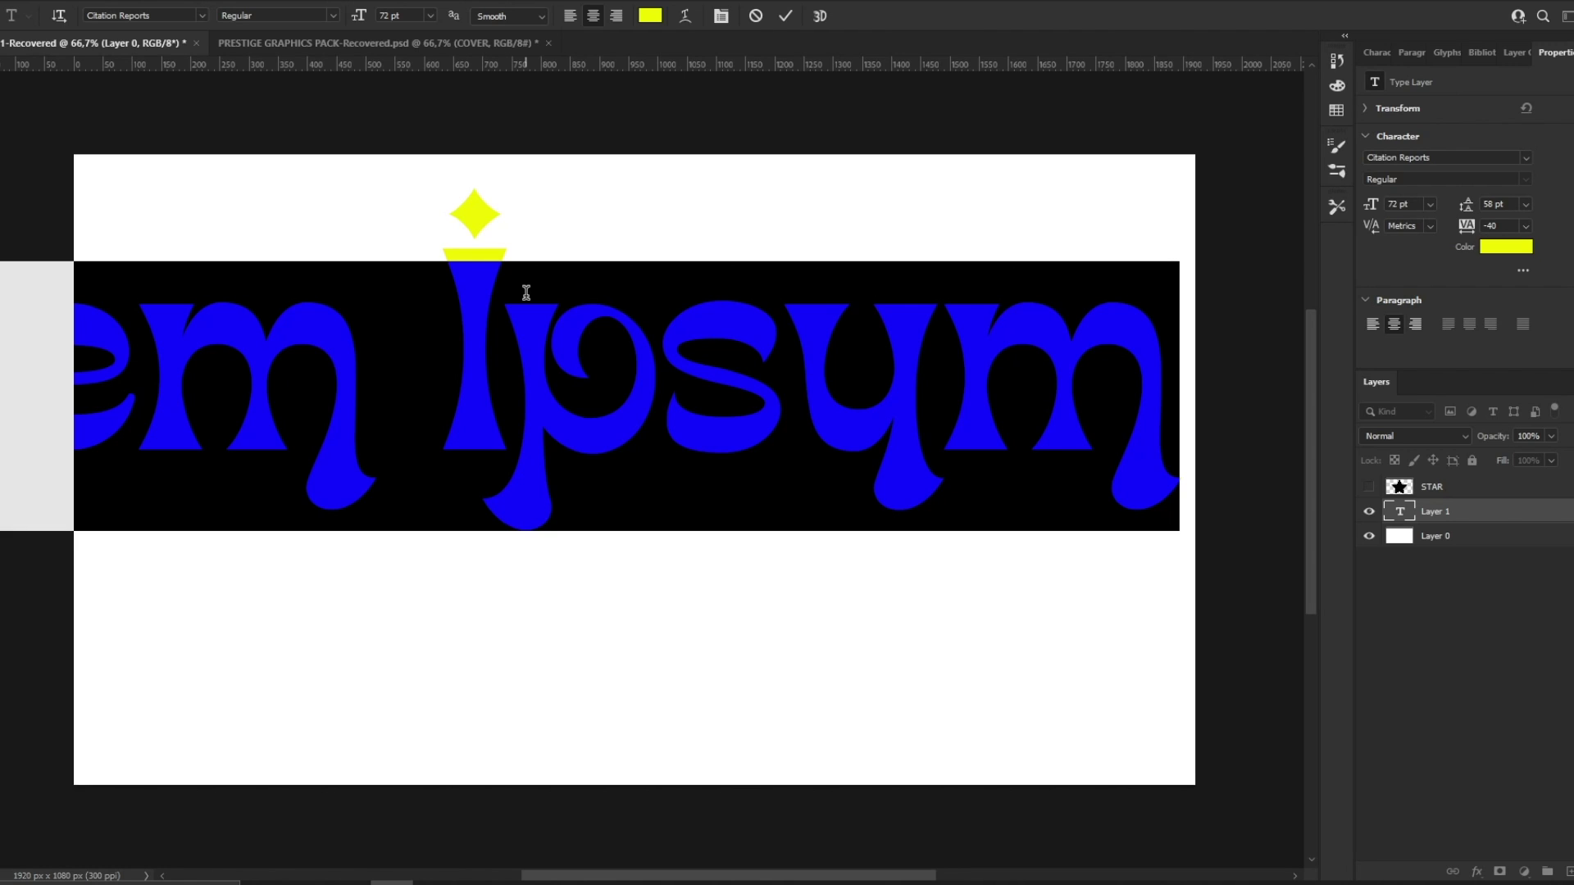
Step: Set the text color to black (000000) and enter the letter "J"
click(650, 17)
click(962, 755)
click(1348, 534)
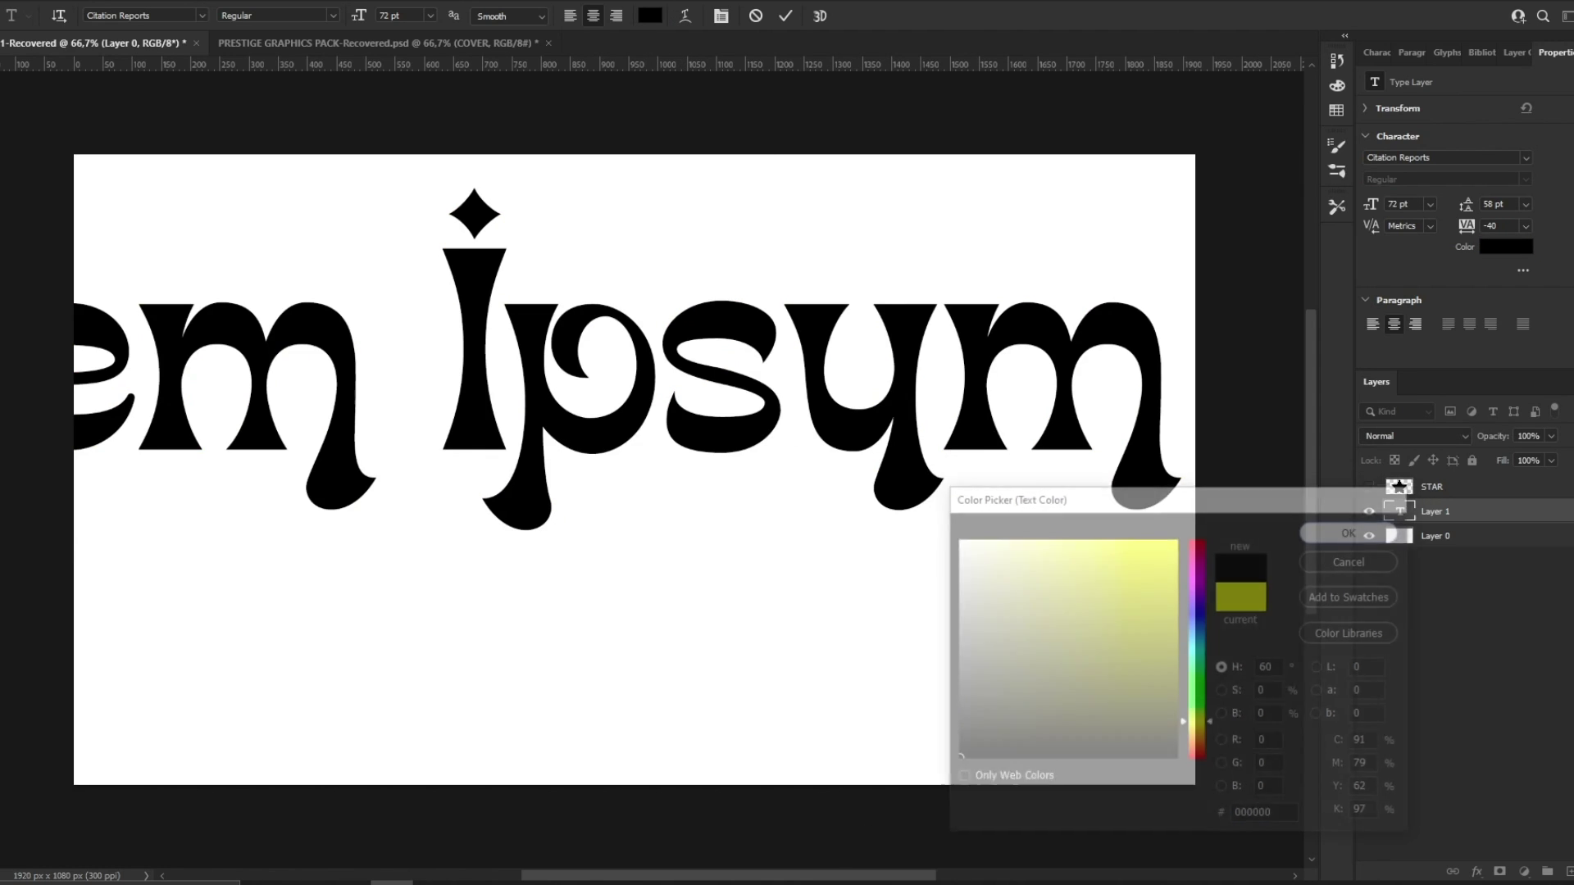
key(Caps_Lock)
text(J)
key(Caps_Lock)
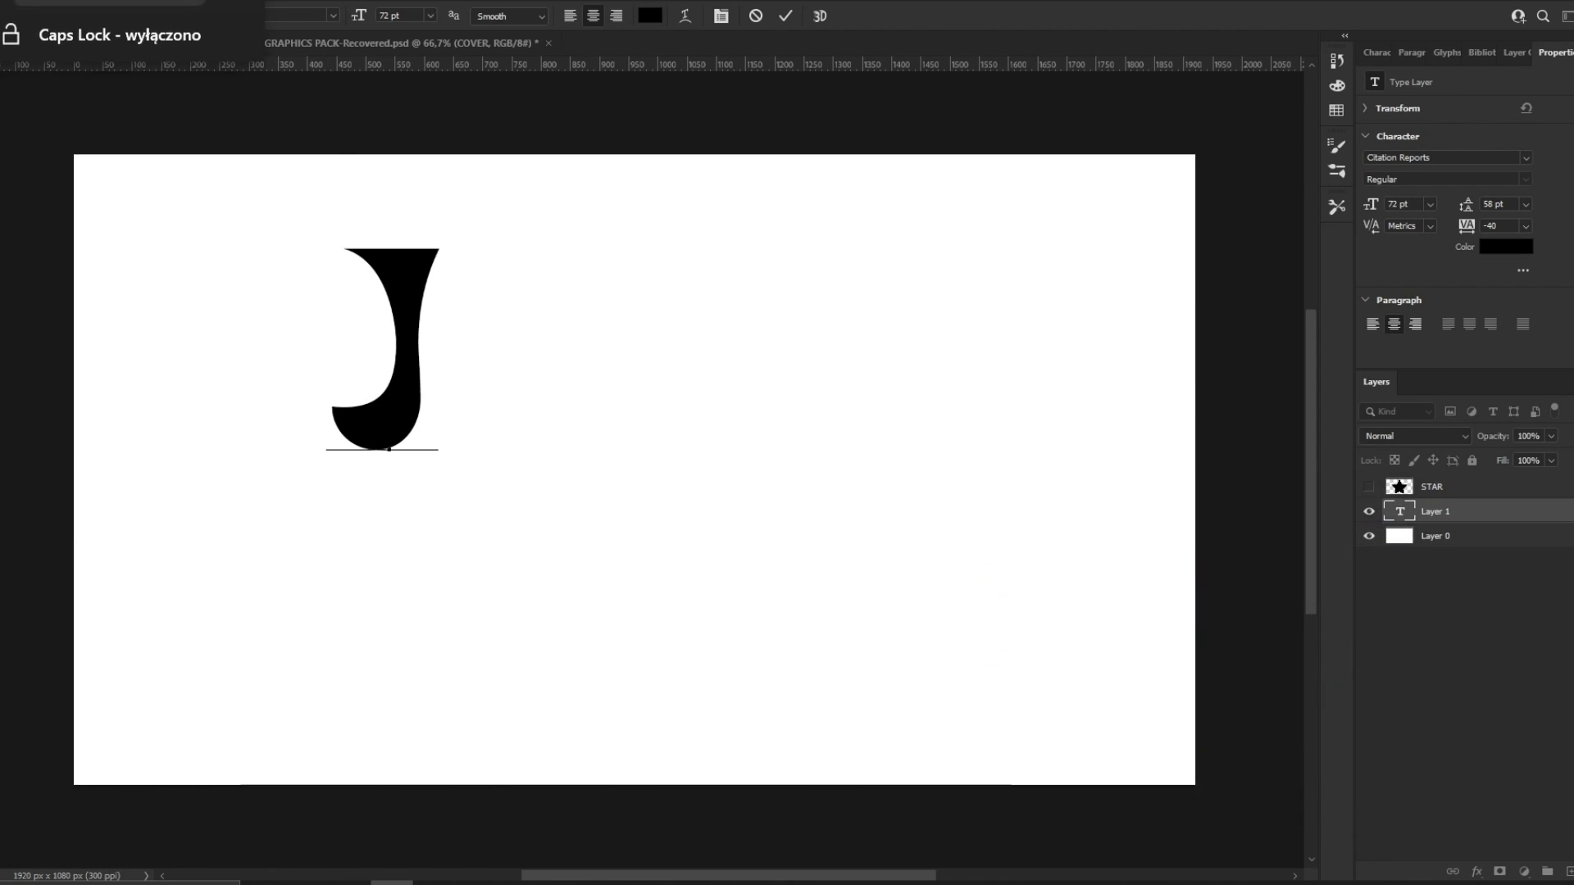
key(ctrl+Return)
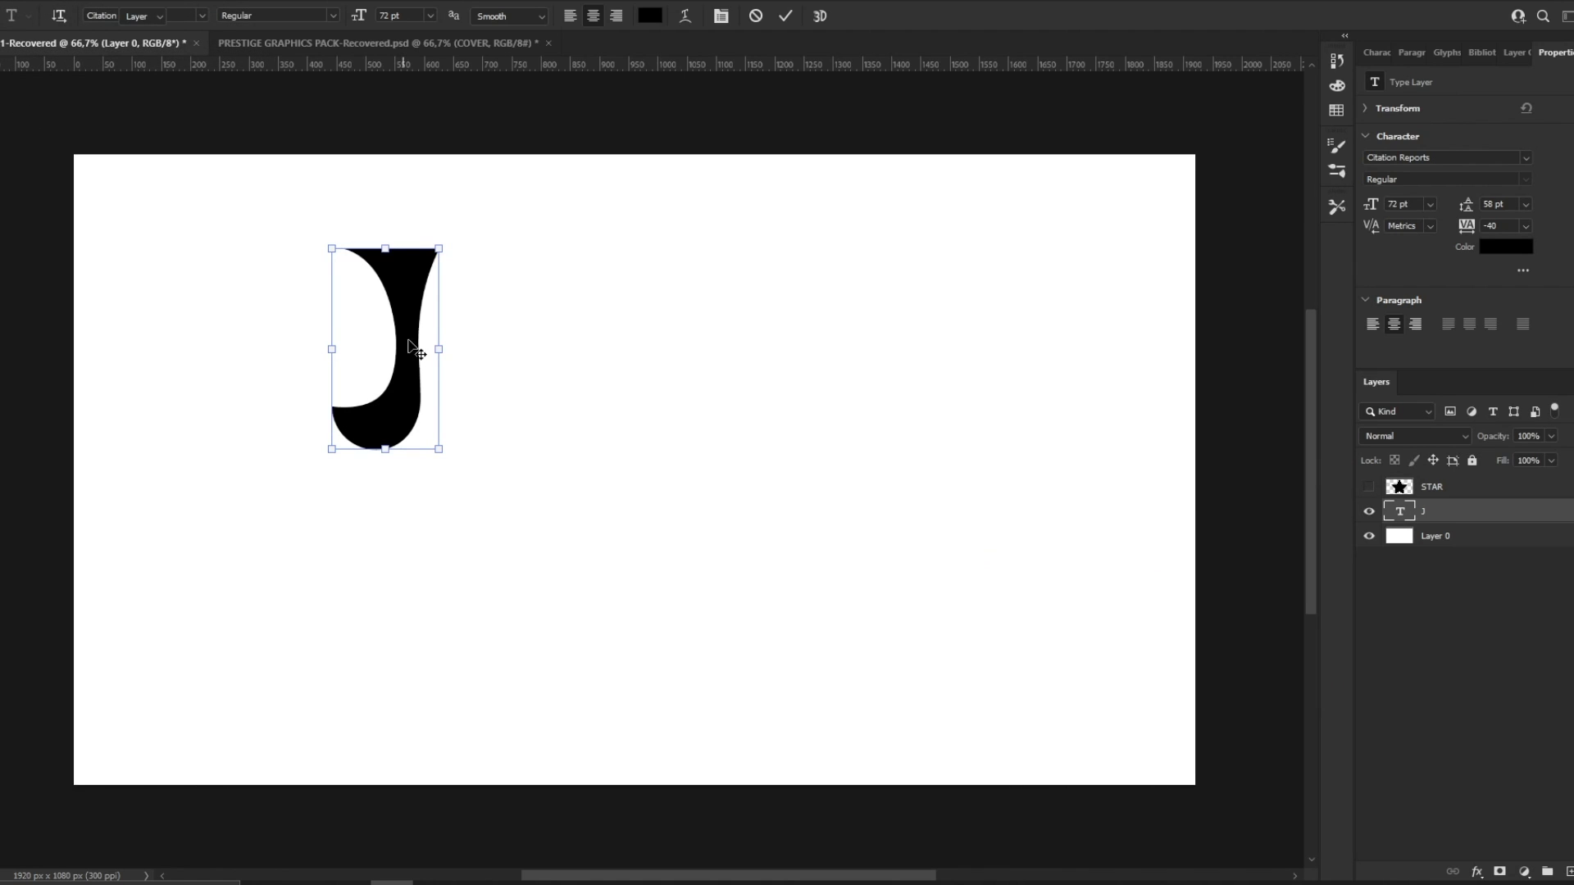
Step: Scale up the J and position it as the first letter of the word
ctrl+drag(471, 345, 530, 344)
key(Return)
drag(762, 246, 783, 323)
Step: Duplicate the J layer, change the copy's text to "a" and place it to the right of the J
key(ctrl+j)
double_click(490, 369)
text(a)
key(ctrl+Return)
drag(391, 422, 1054, 466)
Step: Duplicate the letter layer for each remaining letter, making "c", "k" and "o" as separate text layers
key(ctrl+j)
double_click(700, 396)
text(c)
key(ctrl+j)
text(k)
key(ctrl+j)
double_click(1148, 422)
text(o)
Step: Select all five letter layers and fit the word Jacko across the canvas
shift+click(1443, 609)
key(Return)
drag(825, 331, 828, 332)
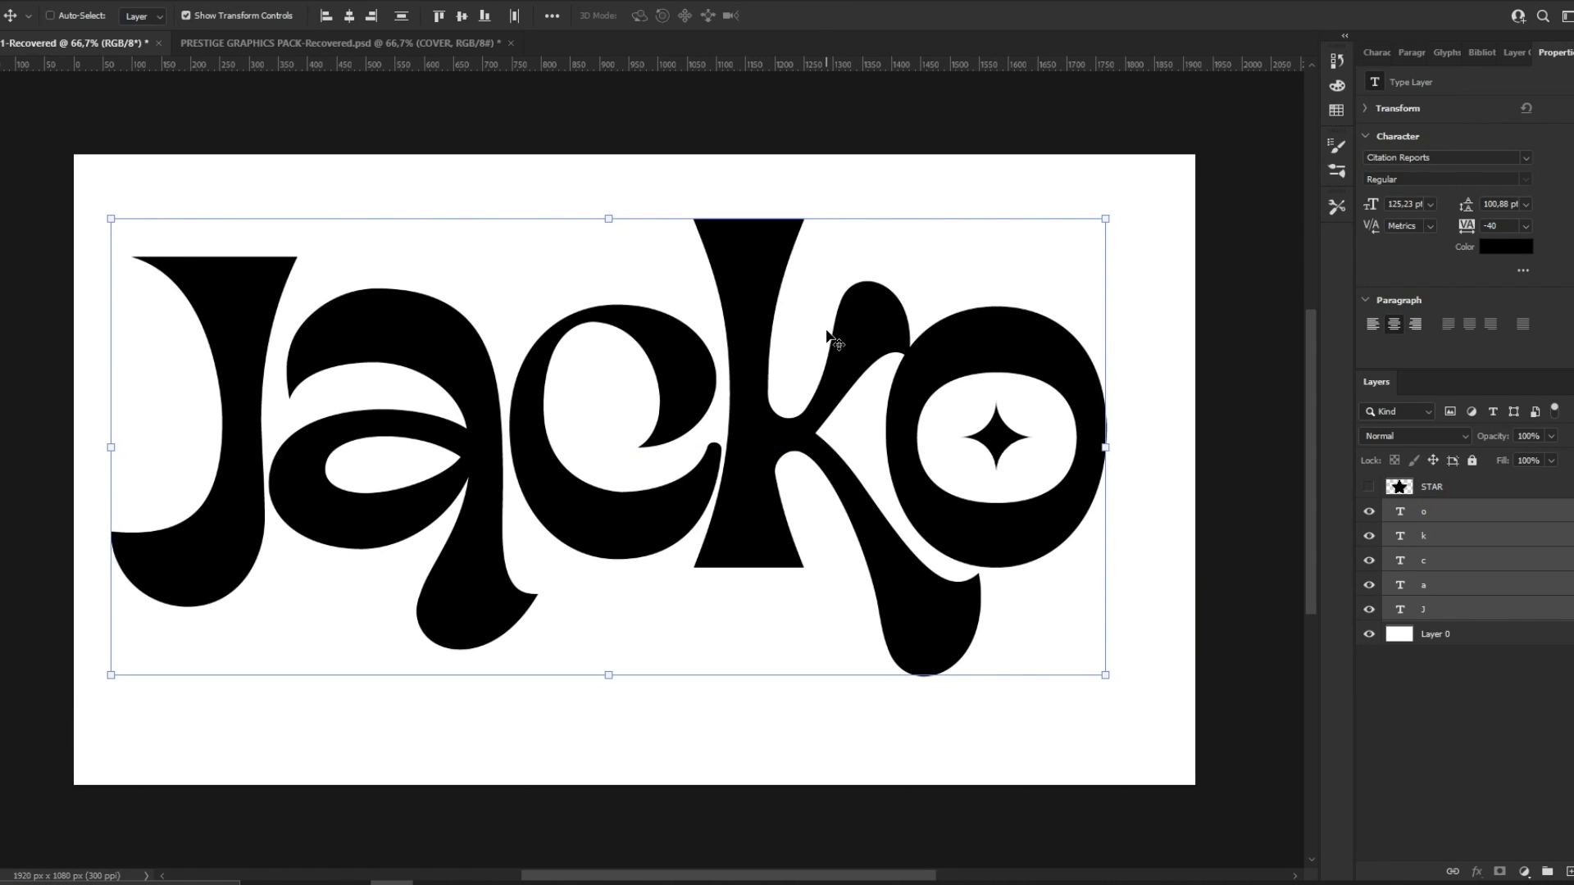
Step: Convert each of the J, a, c, k and o text layers to its own smart object
click(1459, 611)
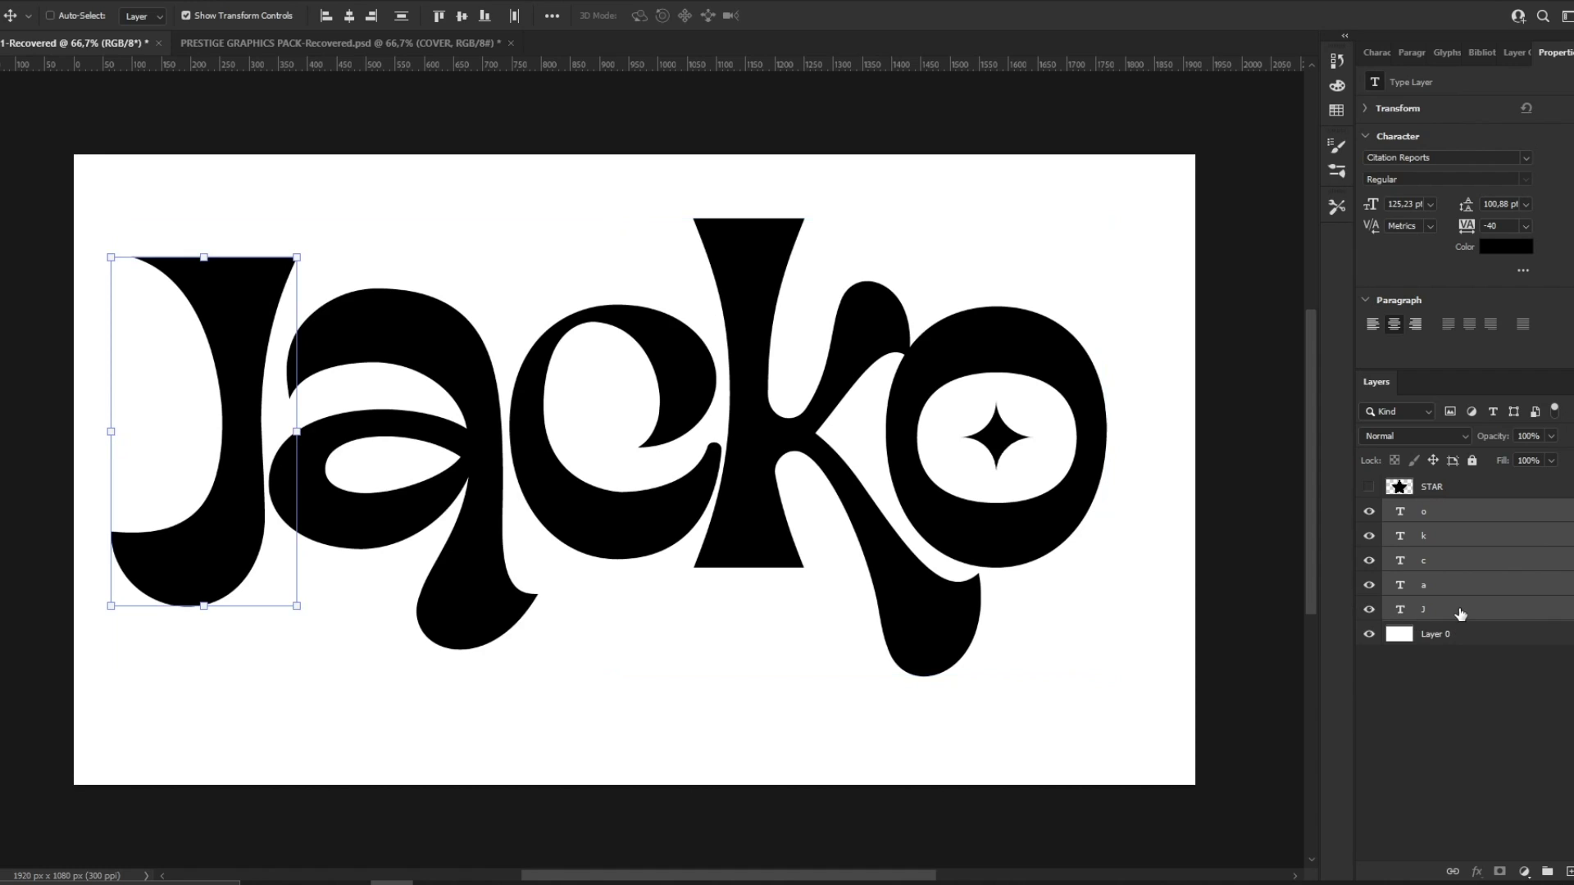
right_click(1451, 590)
click(1318, 309)
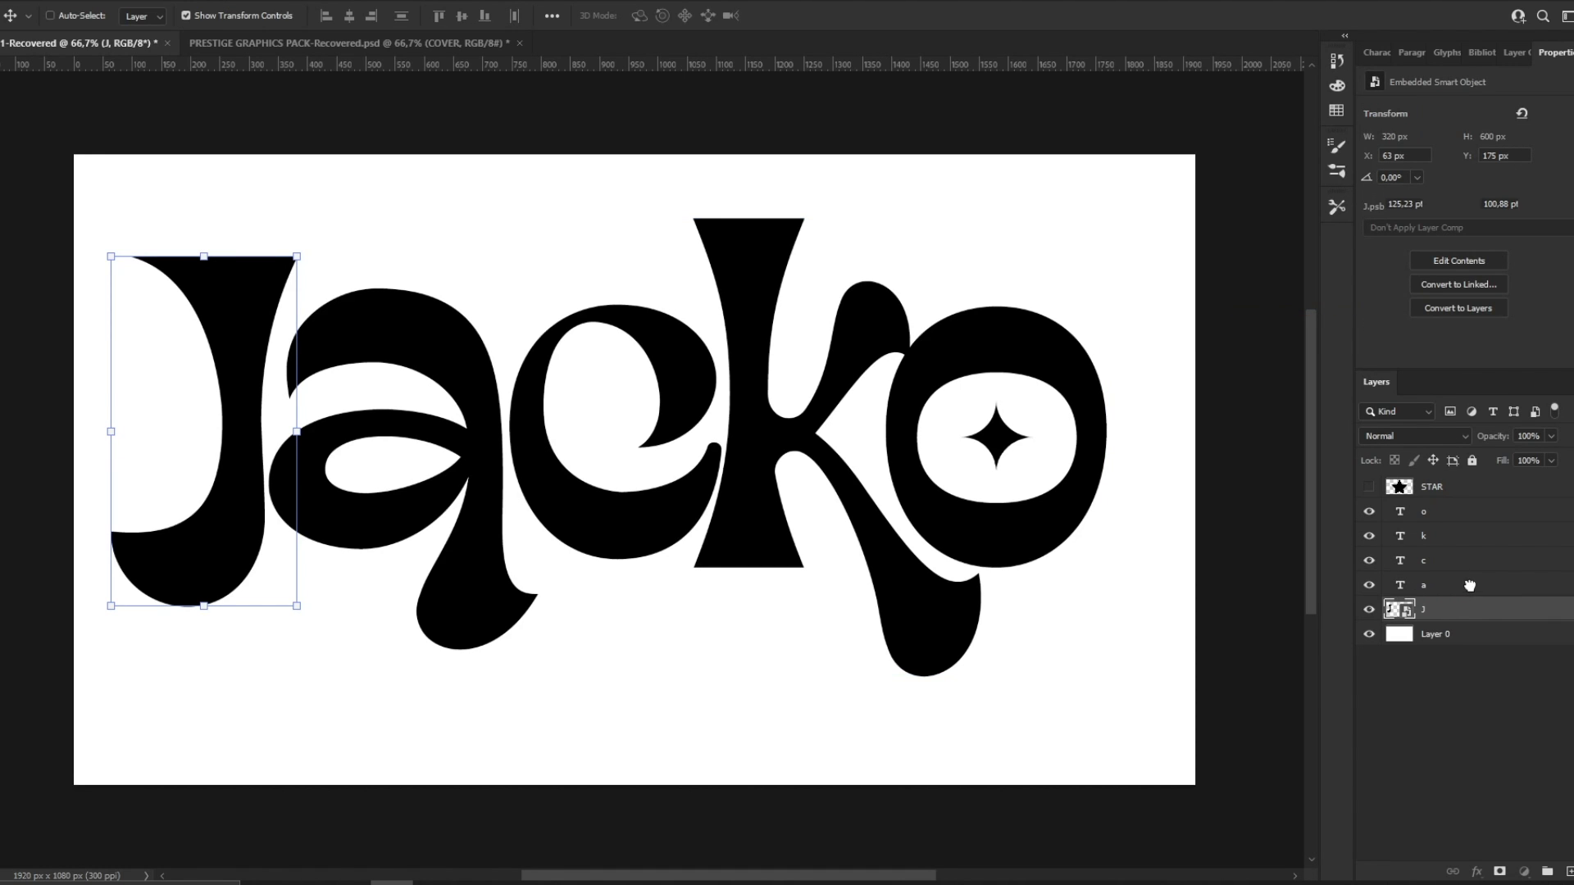
right_click(1398, 584)
click(1431, 304)
click(1466, 562)
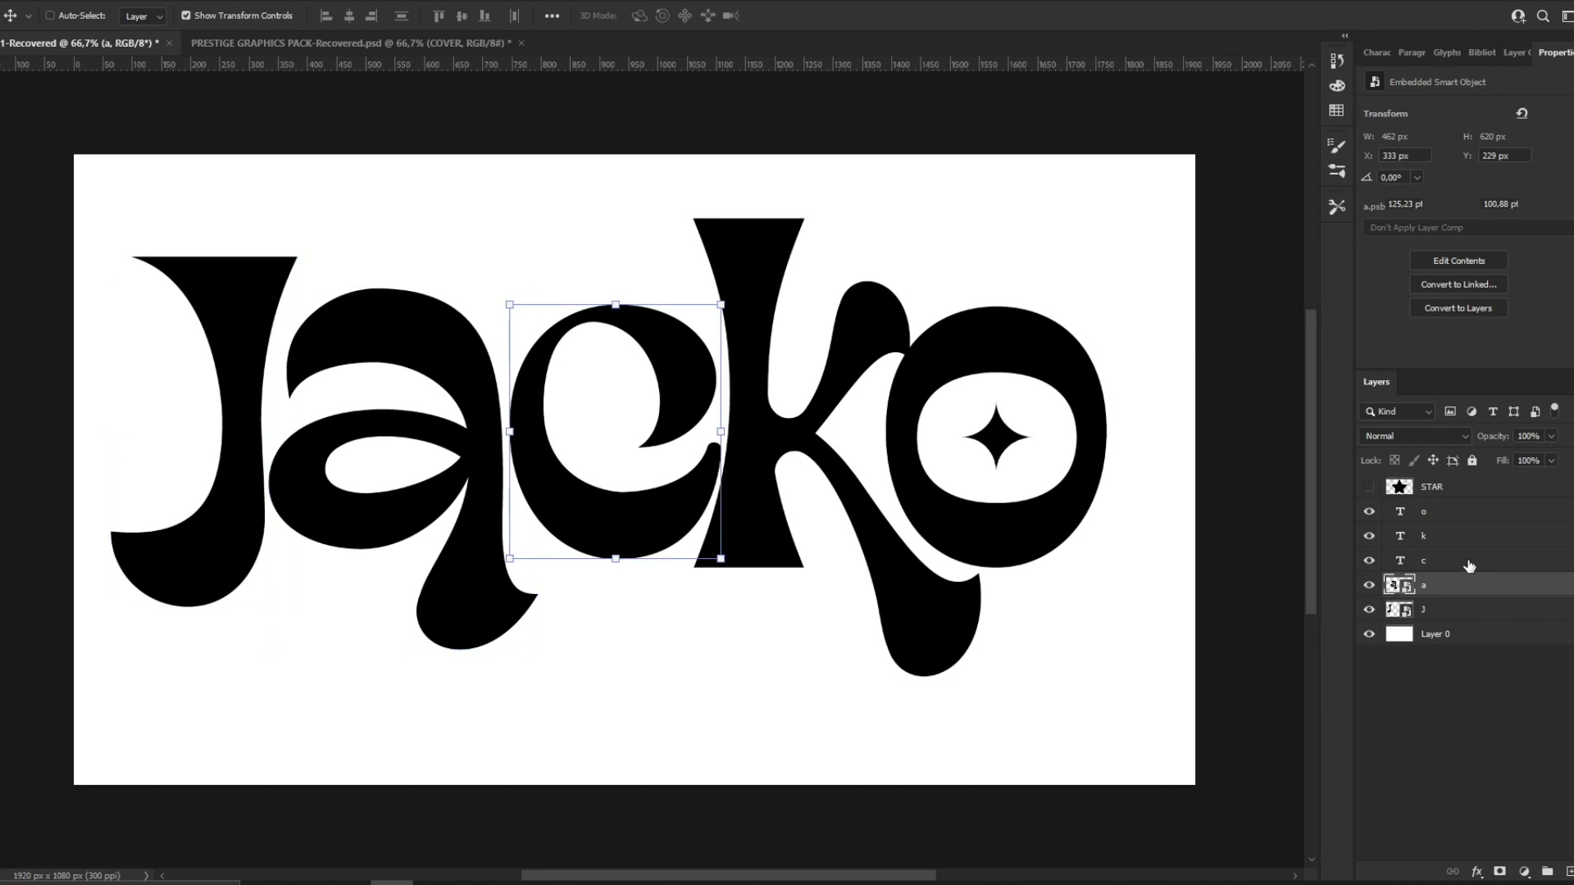
right_click(1418, 563)
click(1333, 303)
right_click(1442, 537)
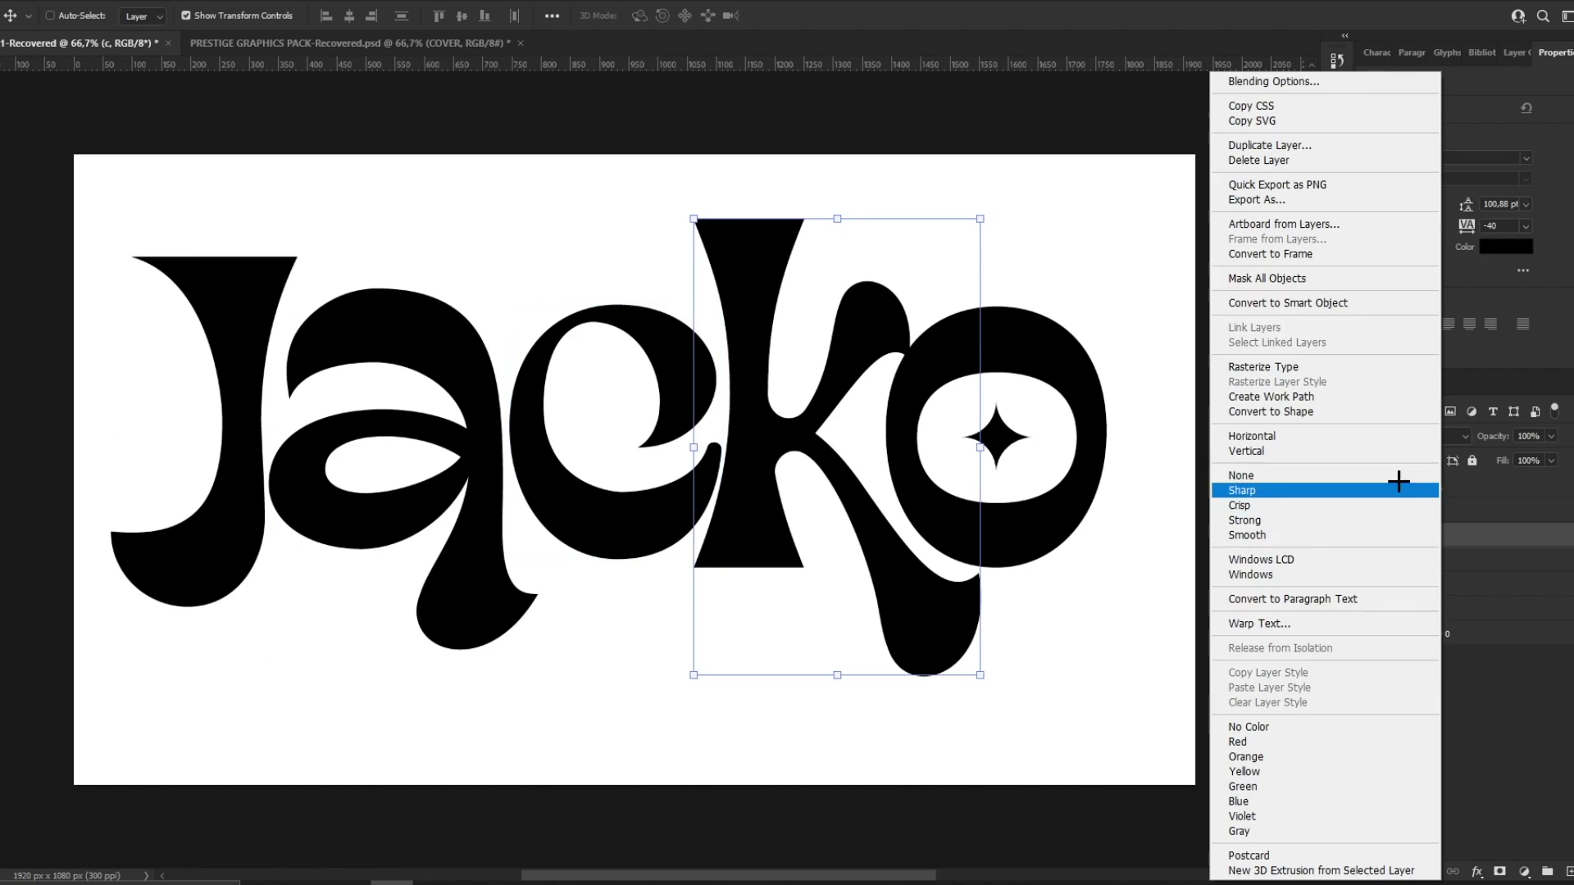
click(1301, 303)
click(1451, 510)
right_click(1453, 510)
click(1306, 304)
Step: Select the five letter smart objects together and rasterize them
shift+click(1448, 609)
right_click(1448, 609)
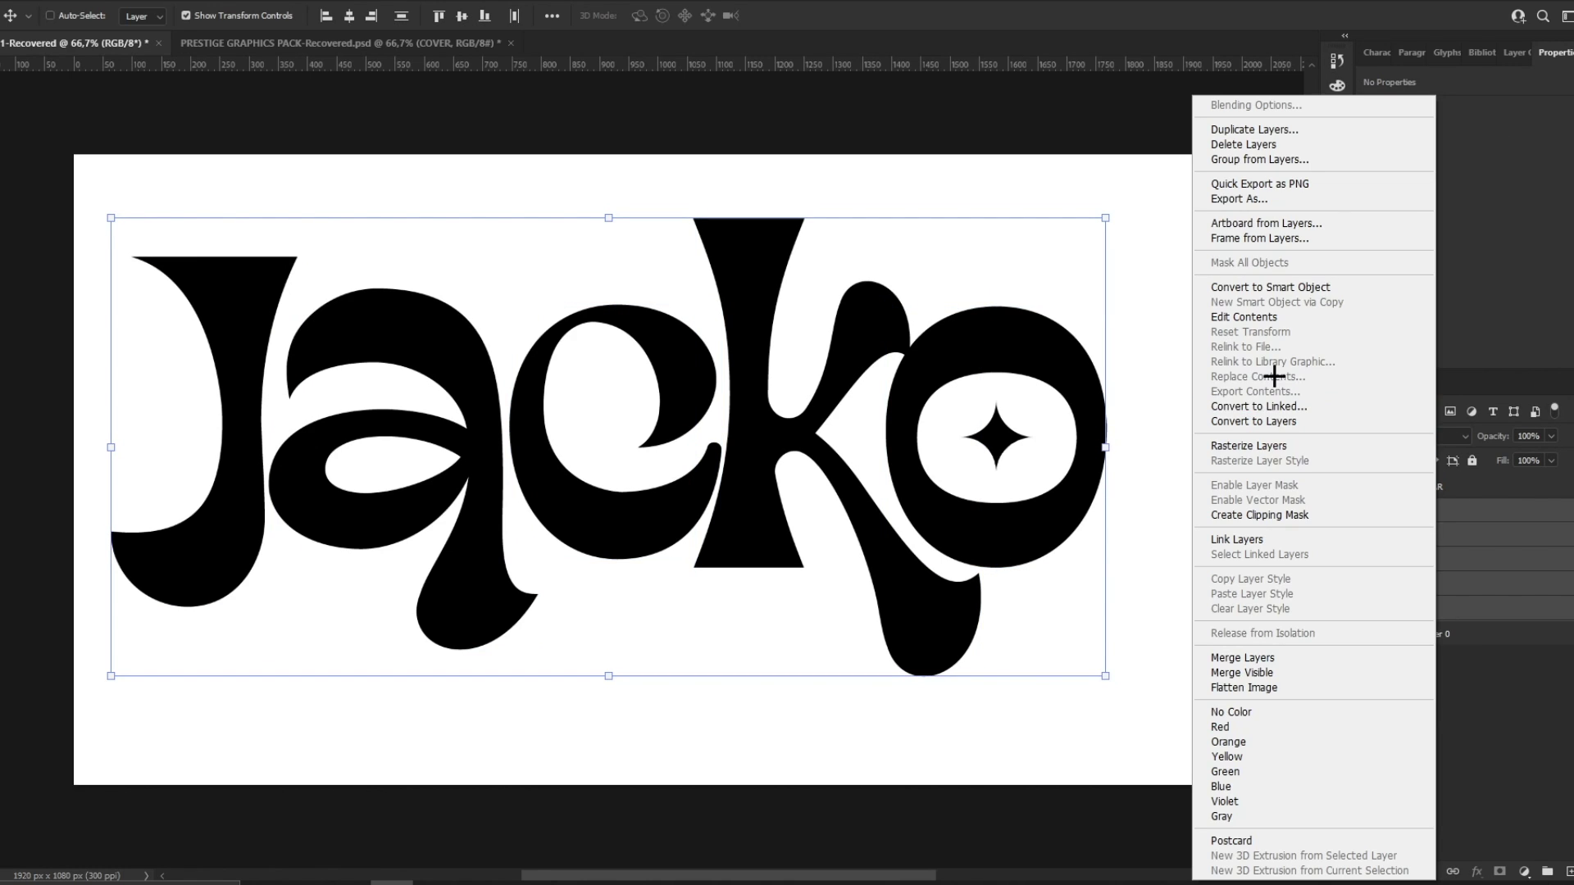
click(1244, 445)
click(1460, 516)
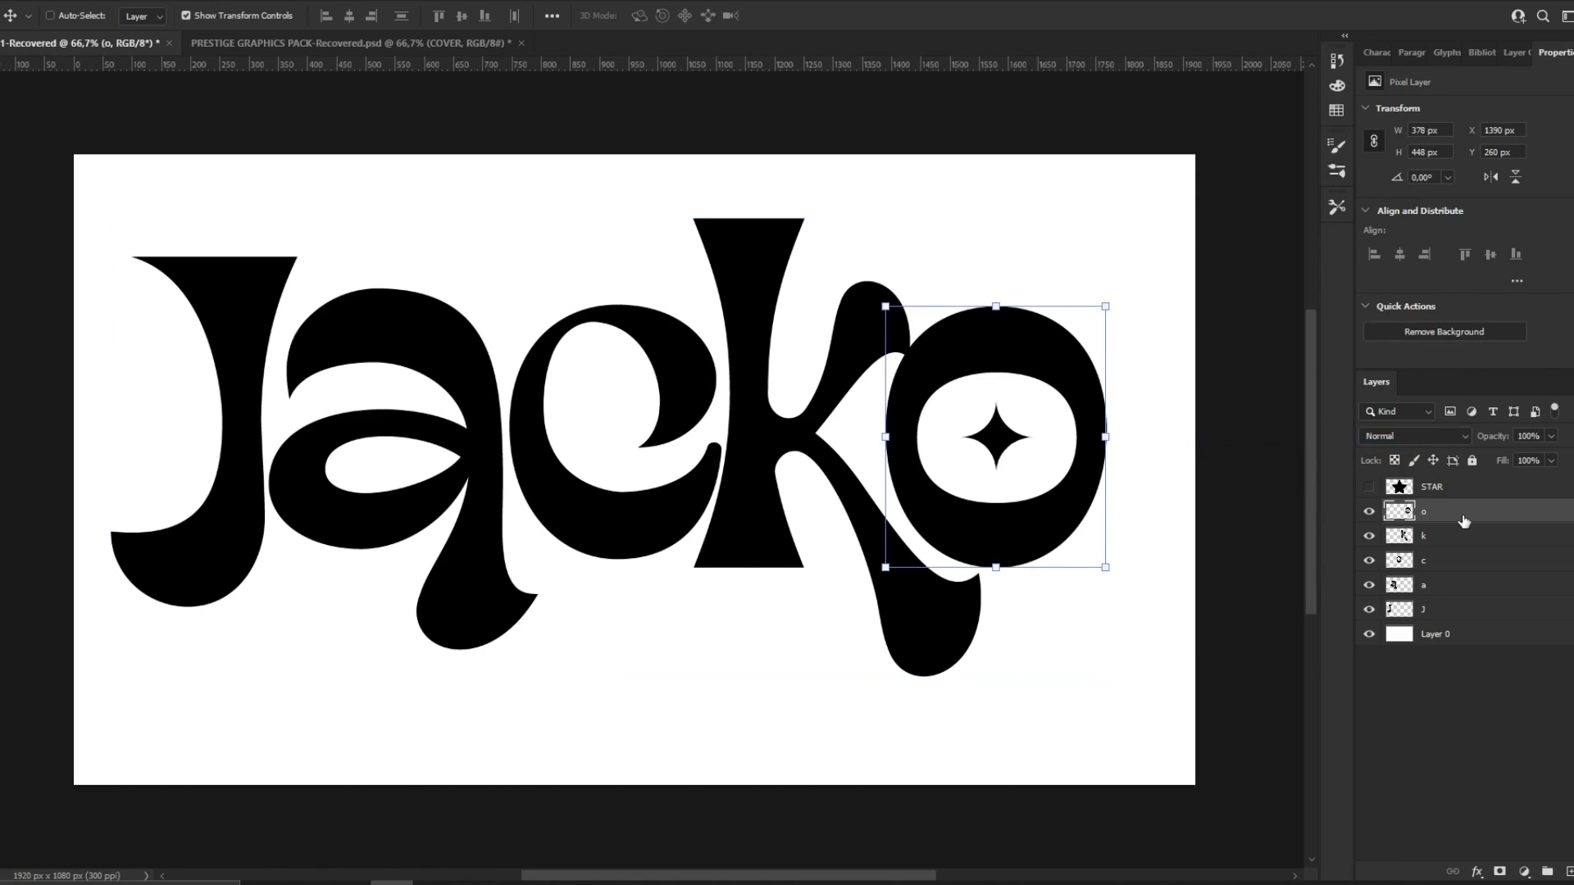
Step: Warp the J so its upper right serif stretches over the a and its upper left tip rises slightly
click(1444, 615)
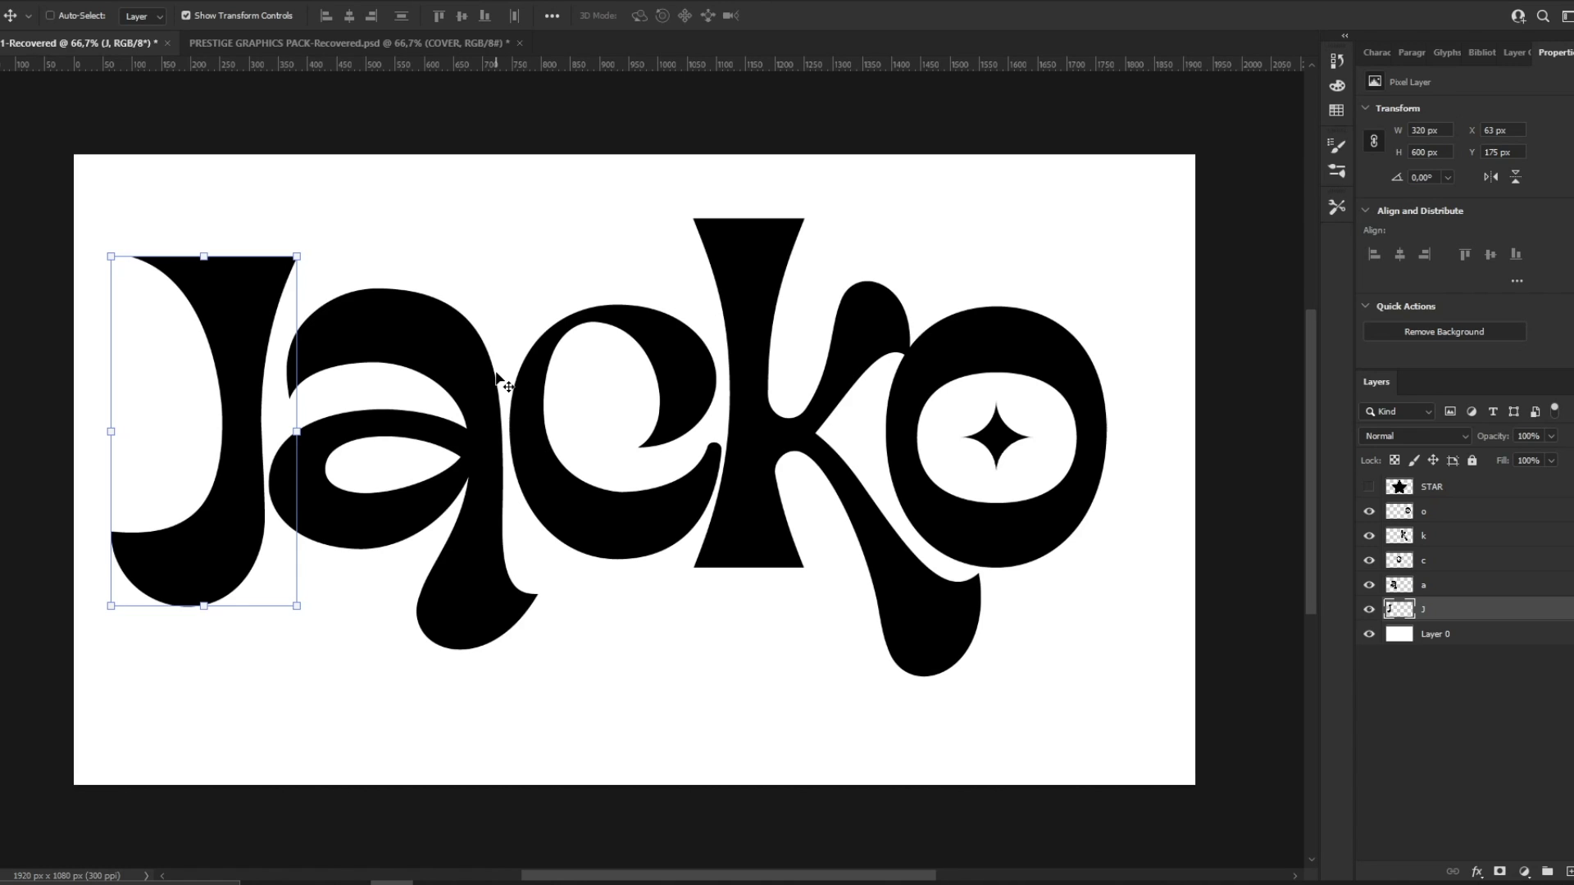
click(16, 1)
mouse_move(78, 385)
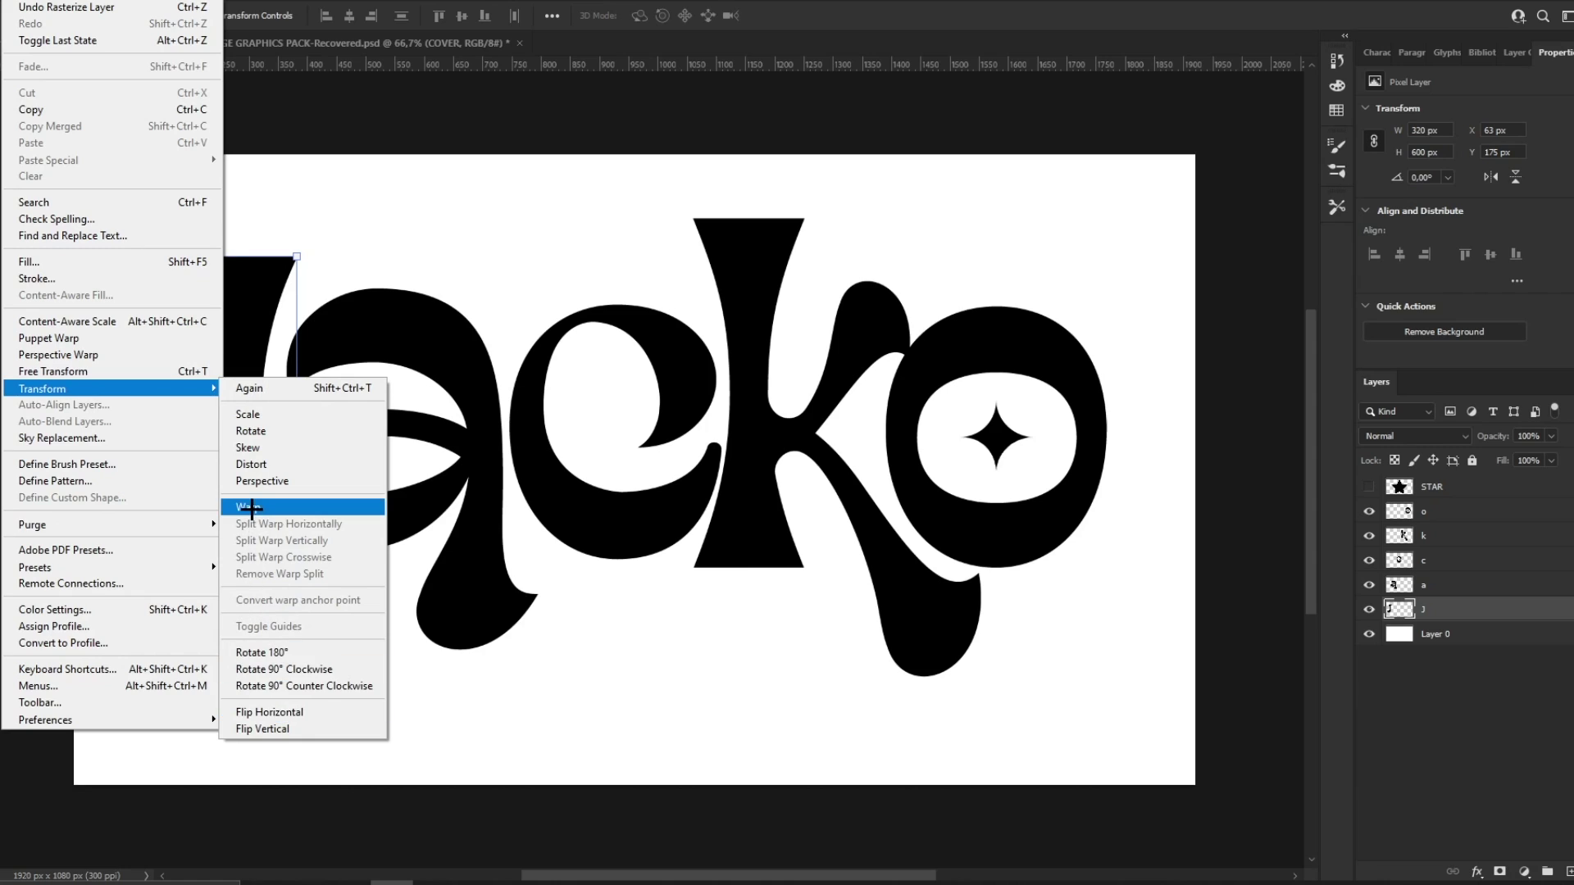
click(270, 552)
drag(299, 257, 398, 267)
drag(297, 374, 278, 331)
drag(395, 267, 378, 280)
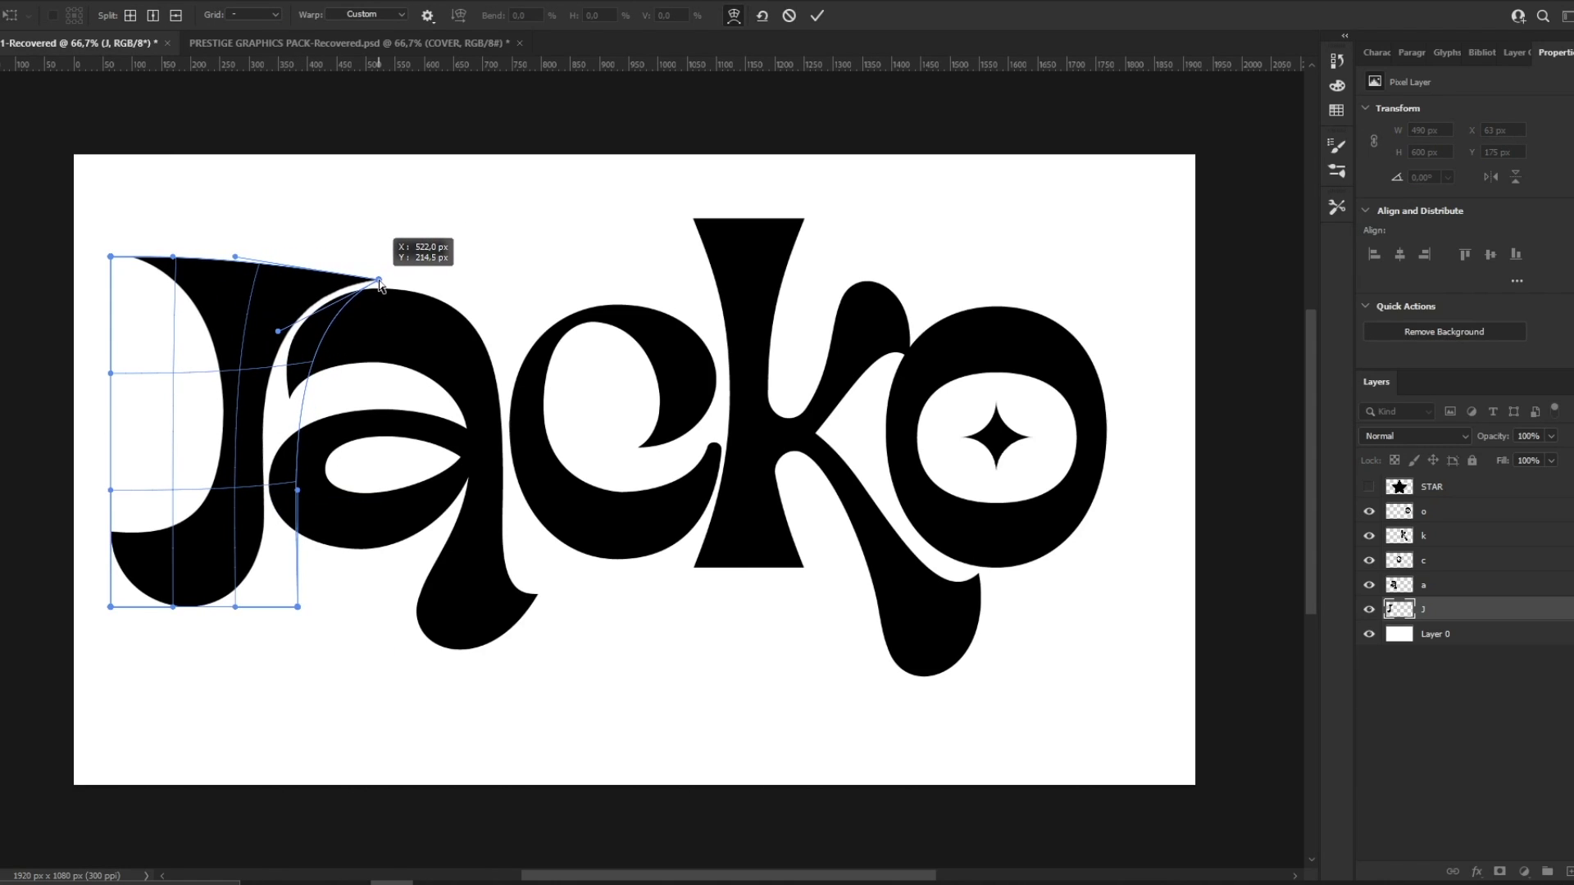
drag(298, 607, 326, 588)
drag(248, 543, 242, 550)
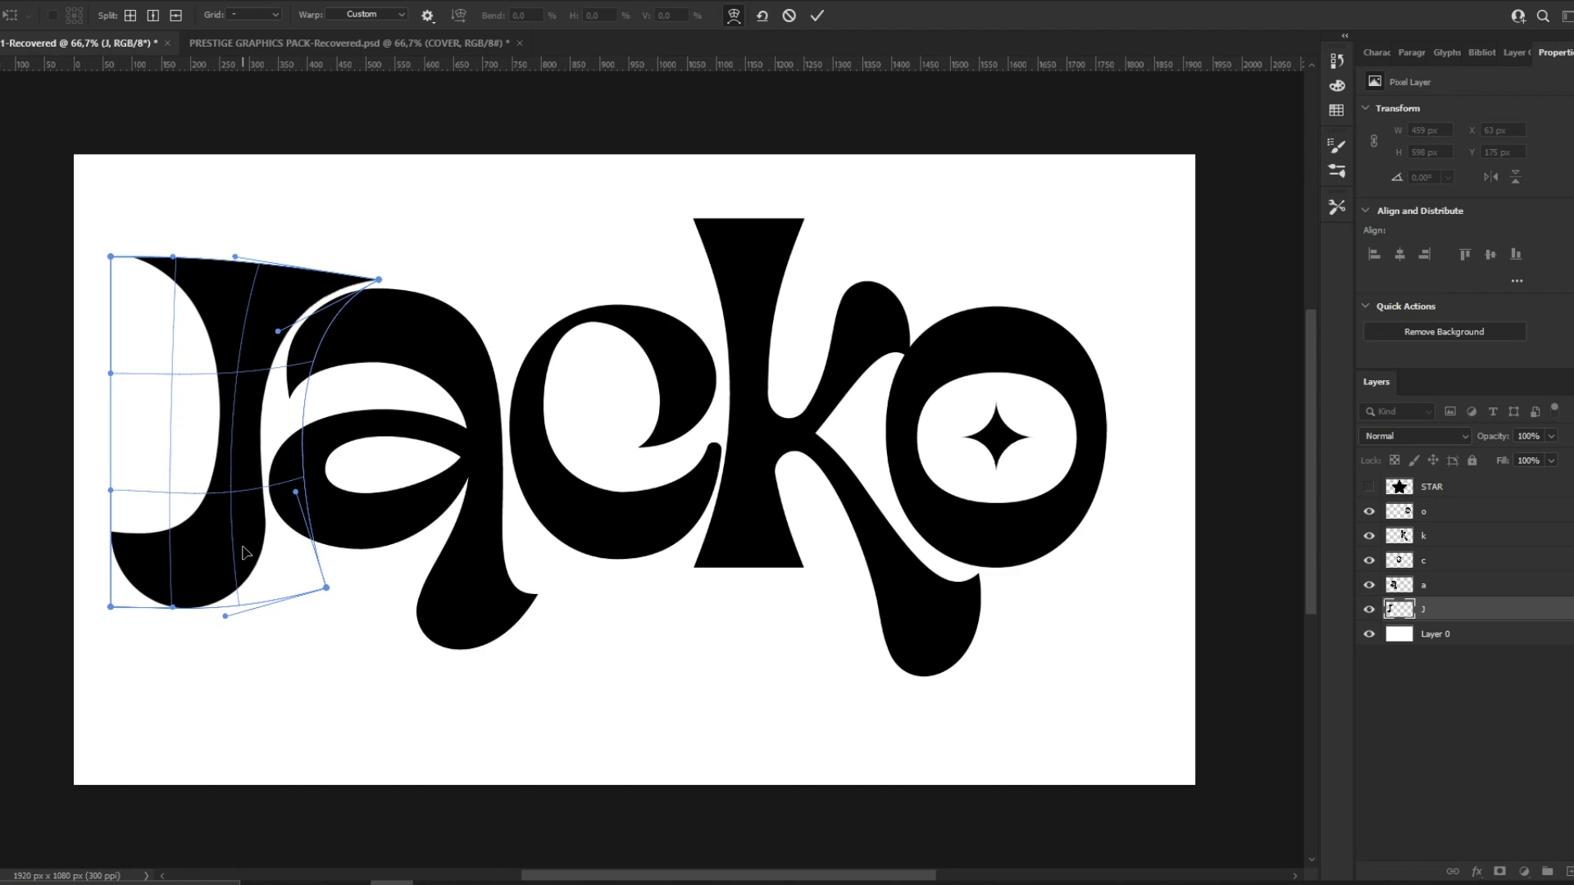
drag(143, 270, 144, 254)
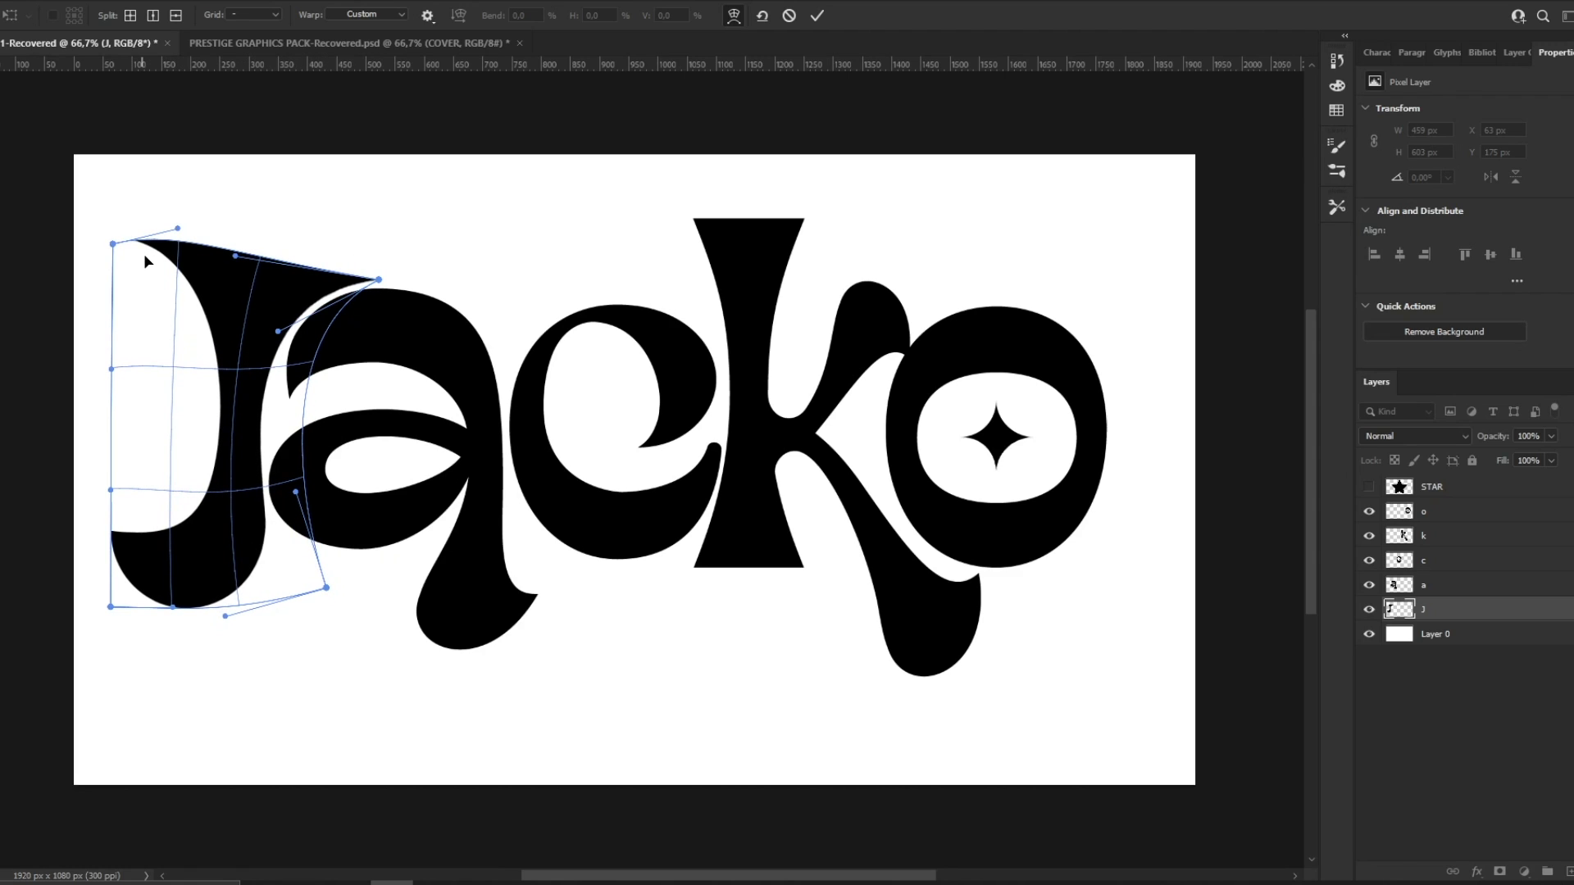
click(817, 16)
Step: Warp the a to follow the J's curve and extend its tail to the right beneath the c
click(1476, 590)
click(9, 2)
mouse_move(69, 388)
click(247, 504)
drag(361, 314, 402, 298)
drag(311, 482, 312, 497)
drag(540, 651, 623, 604)
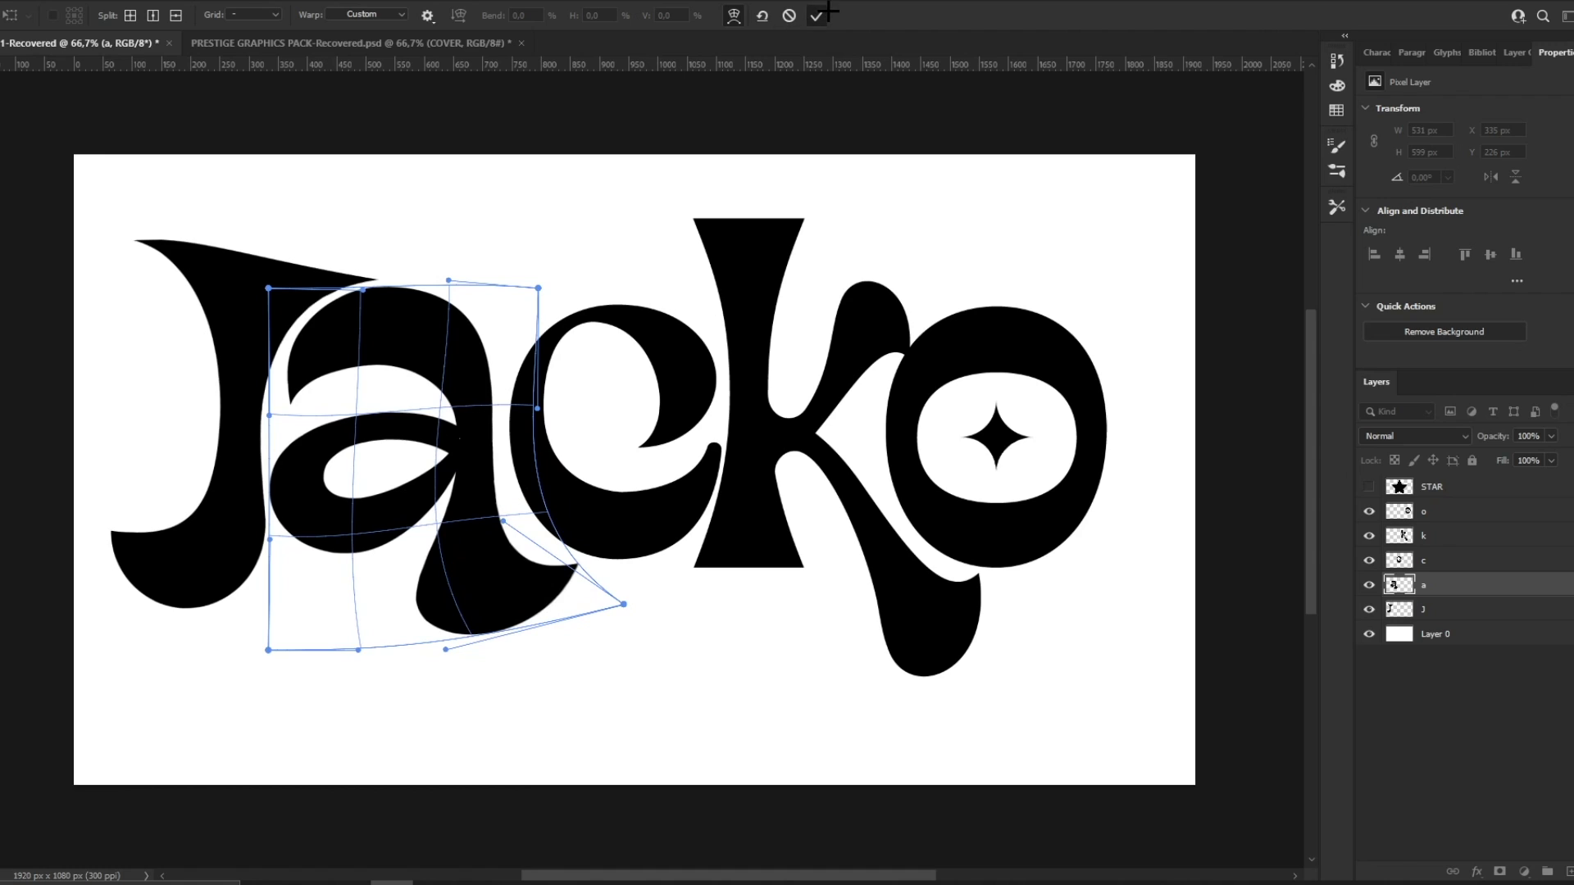
click(817, 16)
Step: Move the c left against the a and warp it to follow the a's stem and tail with an even gap
click(1464, 562)
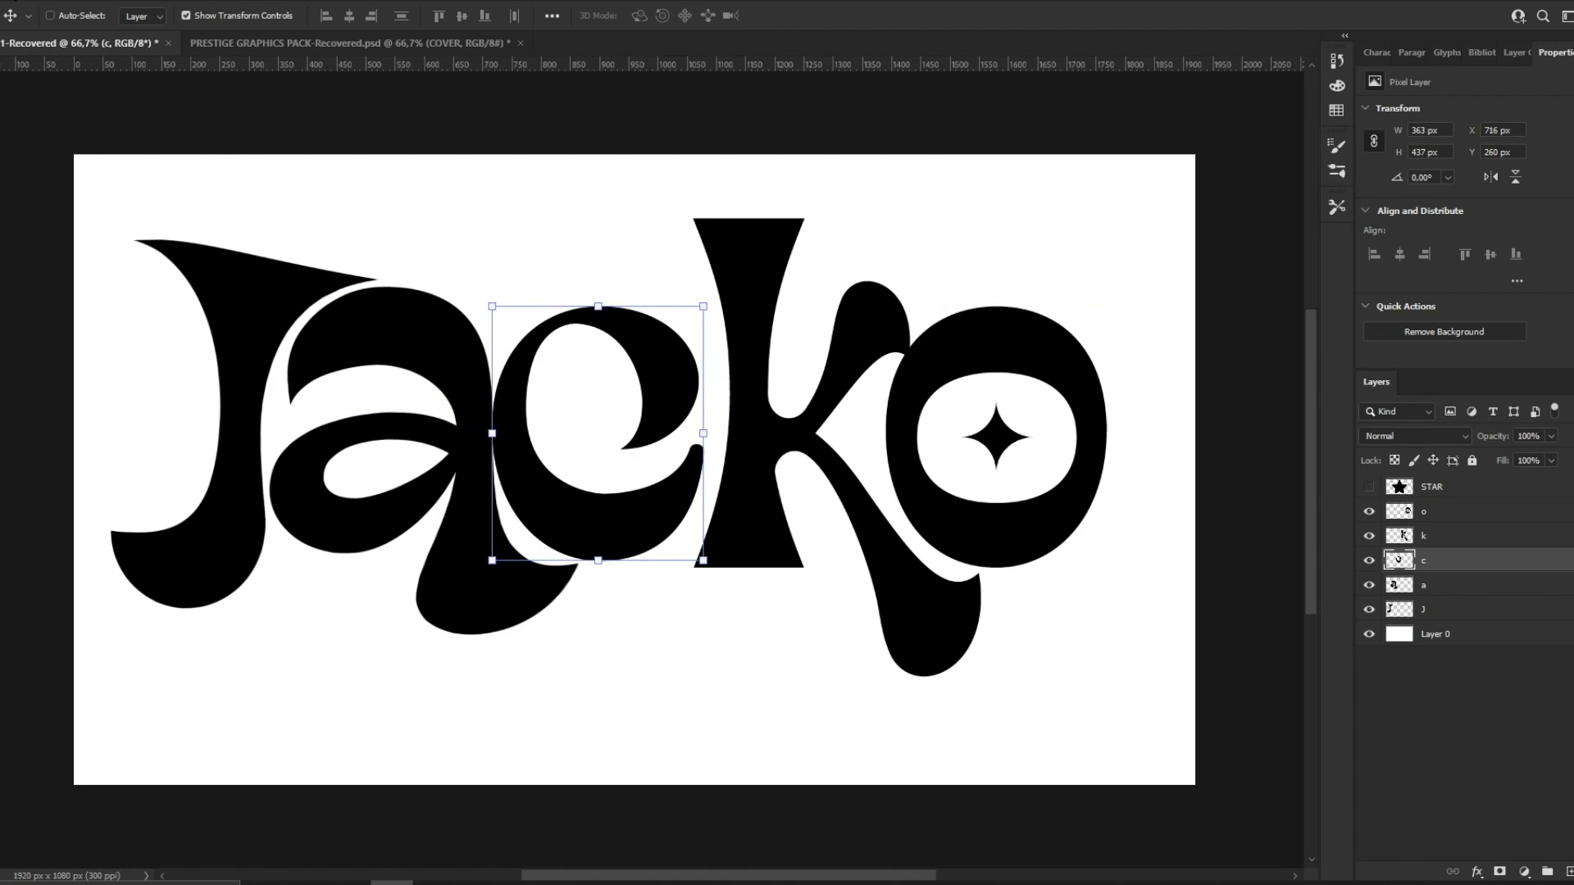
click(25, 1)
mouse_move(123, 372)
click(292, 505)
drag(510, 432, 523, 432)
drag(557, 541, 589, 534)
drag(675, 471, 676, 466)
drag(604, 331, 597, 326)
key(Return)
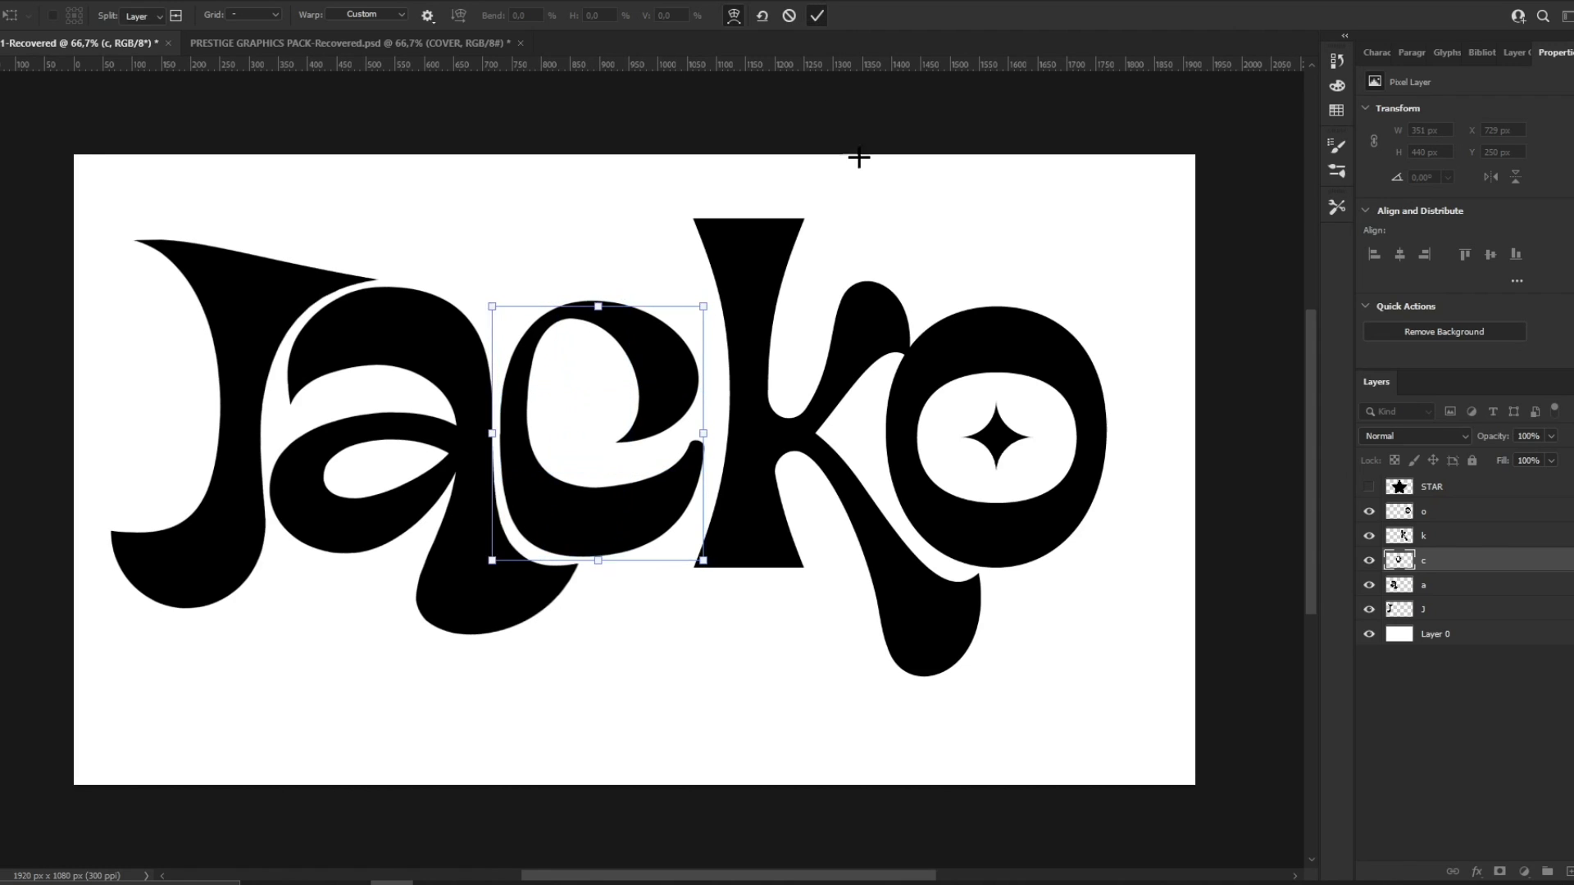
Step: Move the k left to about X 1033 px, Y 111 px and warp its stem's left corners around the c
click(1455, 537)
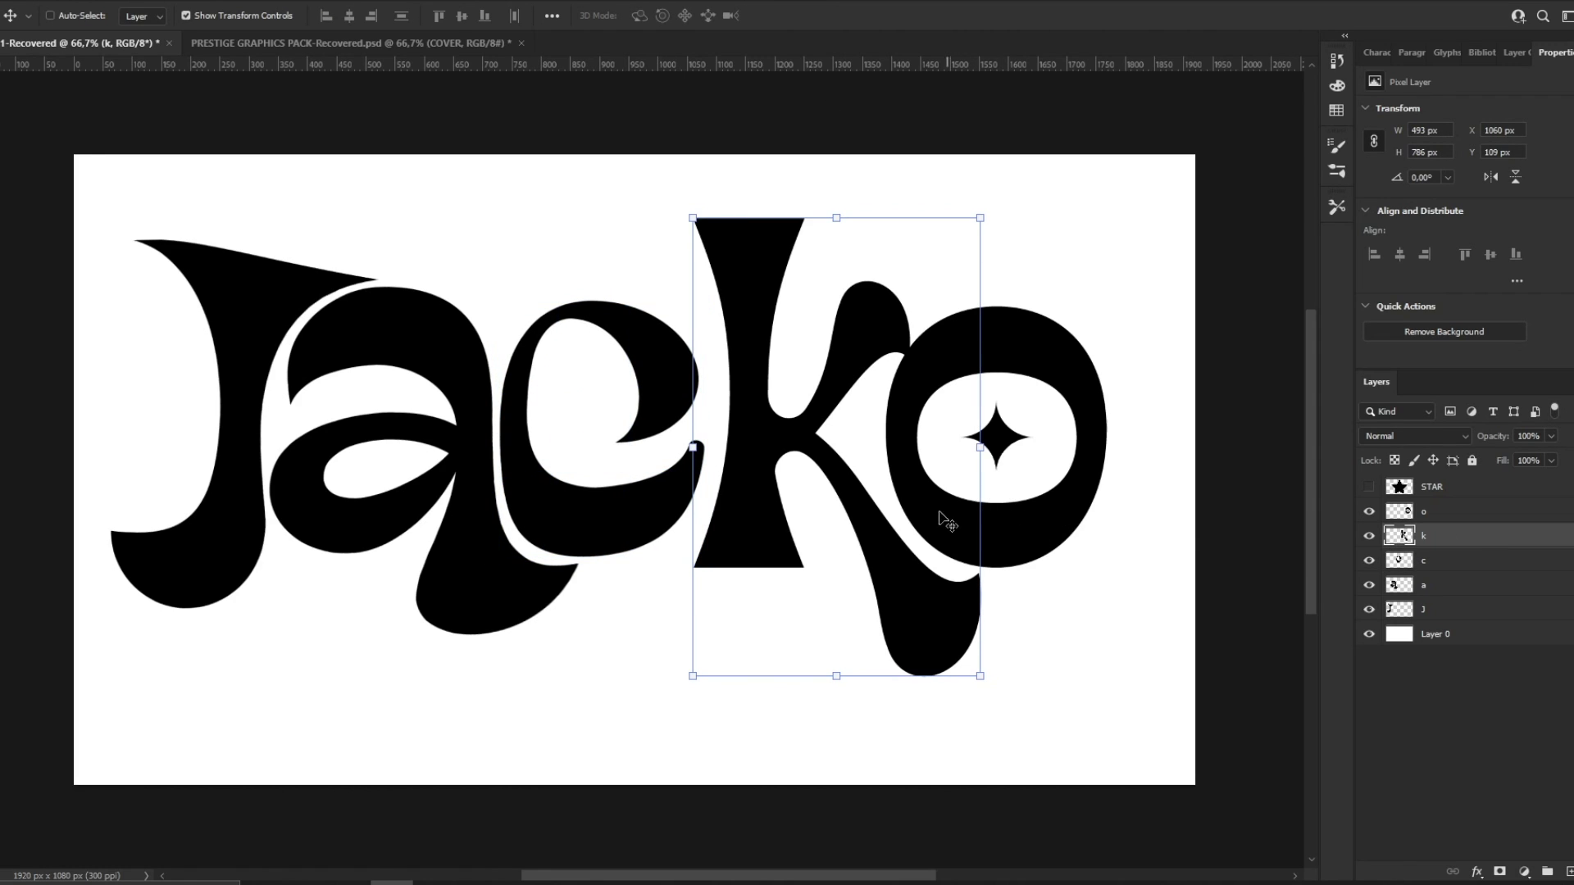
drag(941, 513, 926, 515)
click(13, 1)
mouse_move(62, 379)
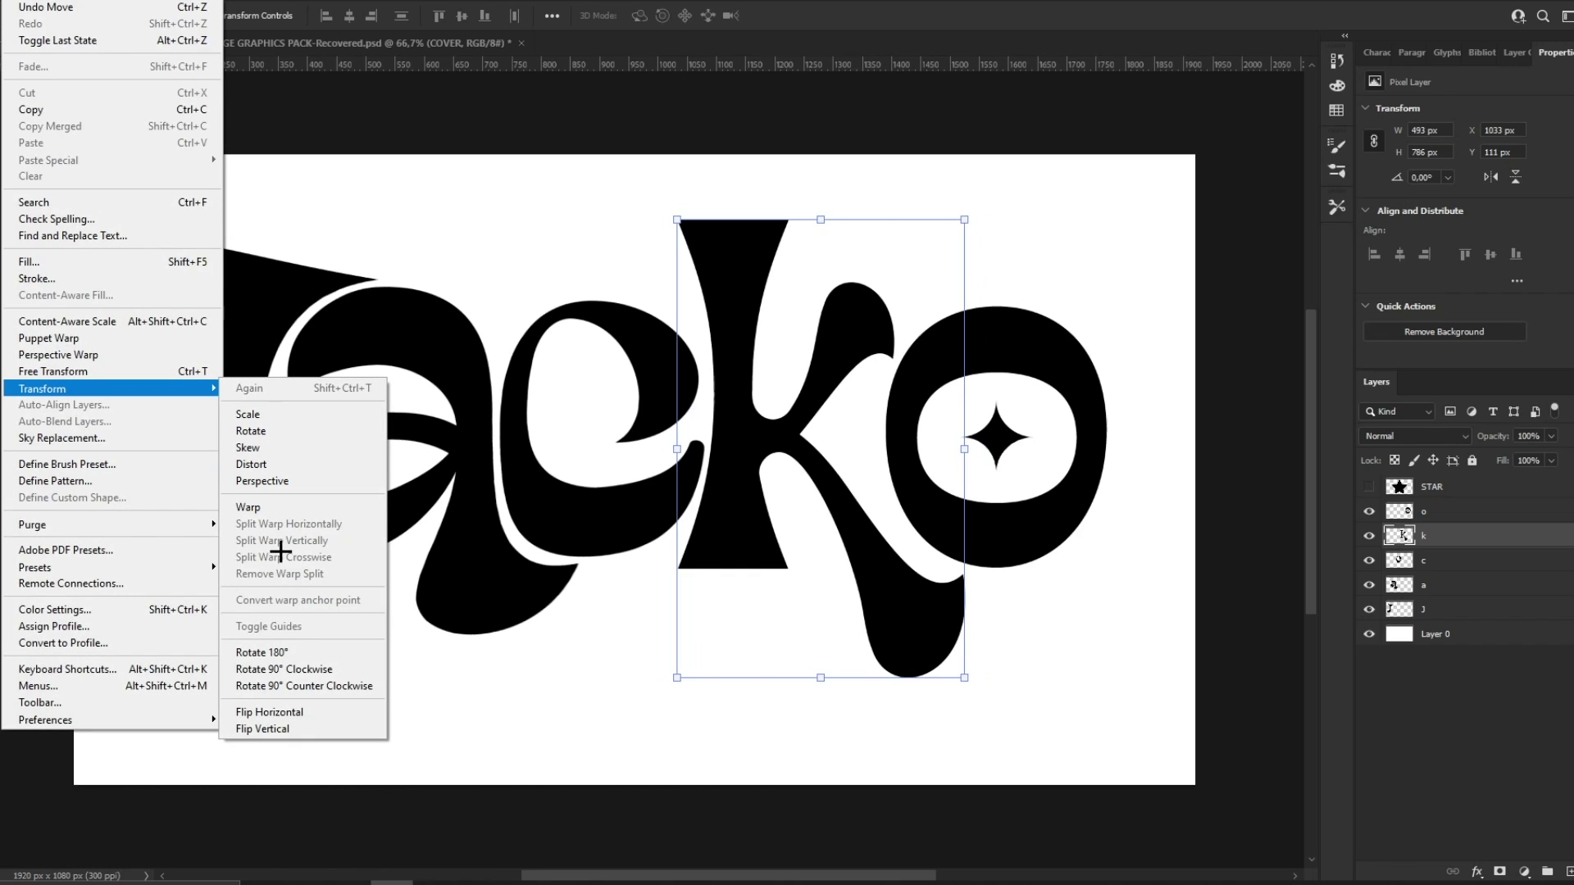
click(275, 515)
drag(677, 678, 557, 683)
drag(677, 525, 734, 508)
drag(674, 600, 686, 602)
drag(558, 686, 470, 698)
drag(694, 525, 696, 536)
drag(677, 219, 601, 286)
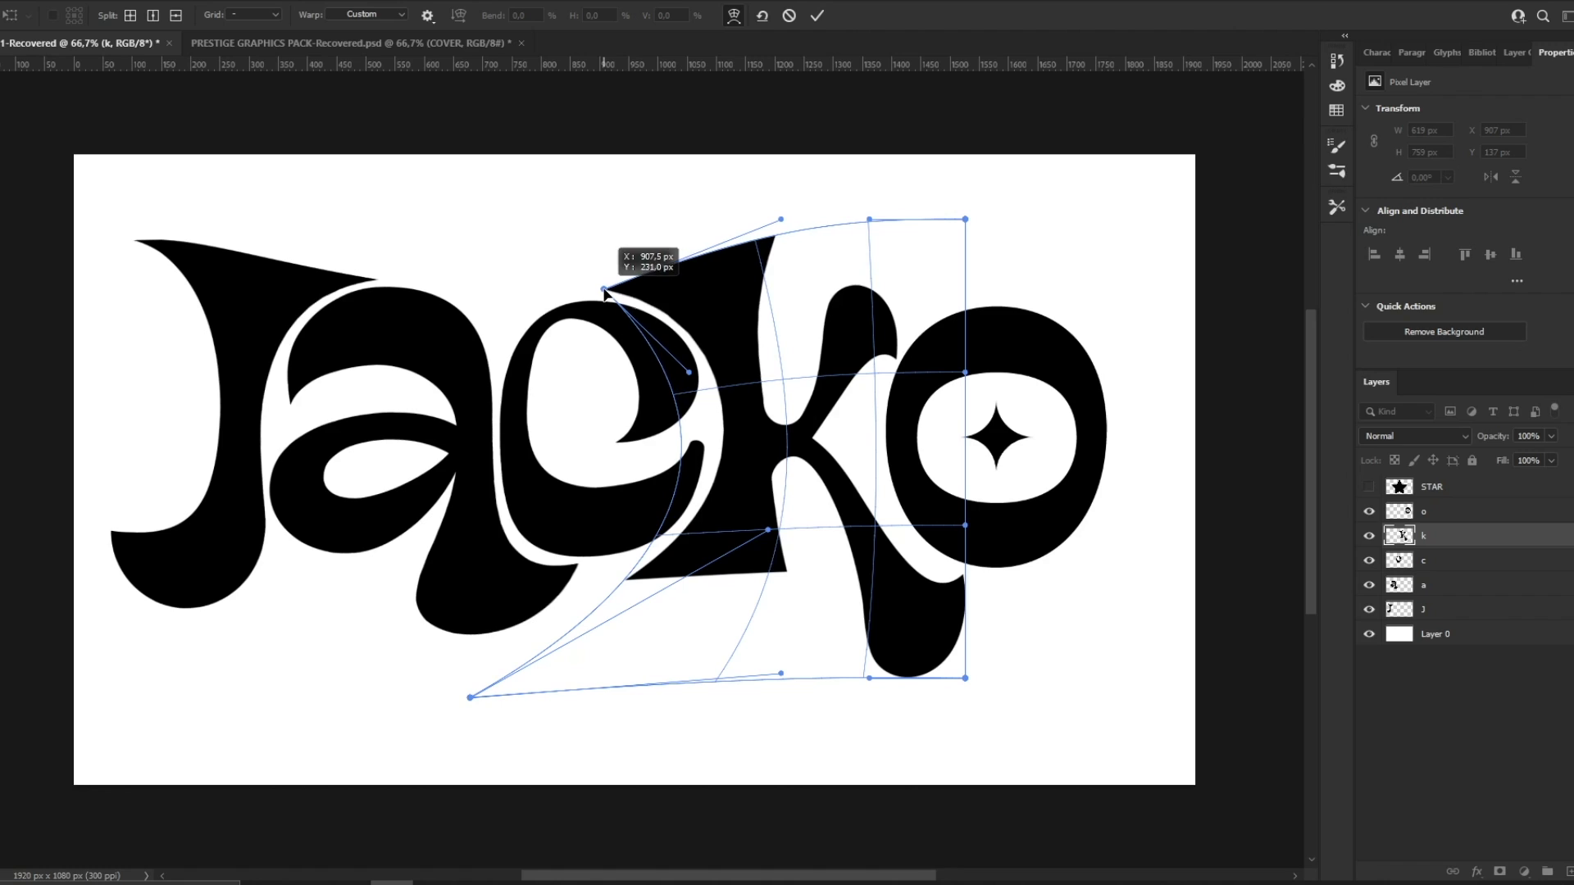
click(817, 16)
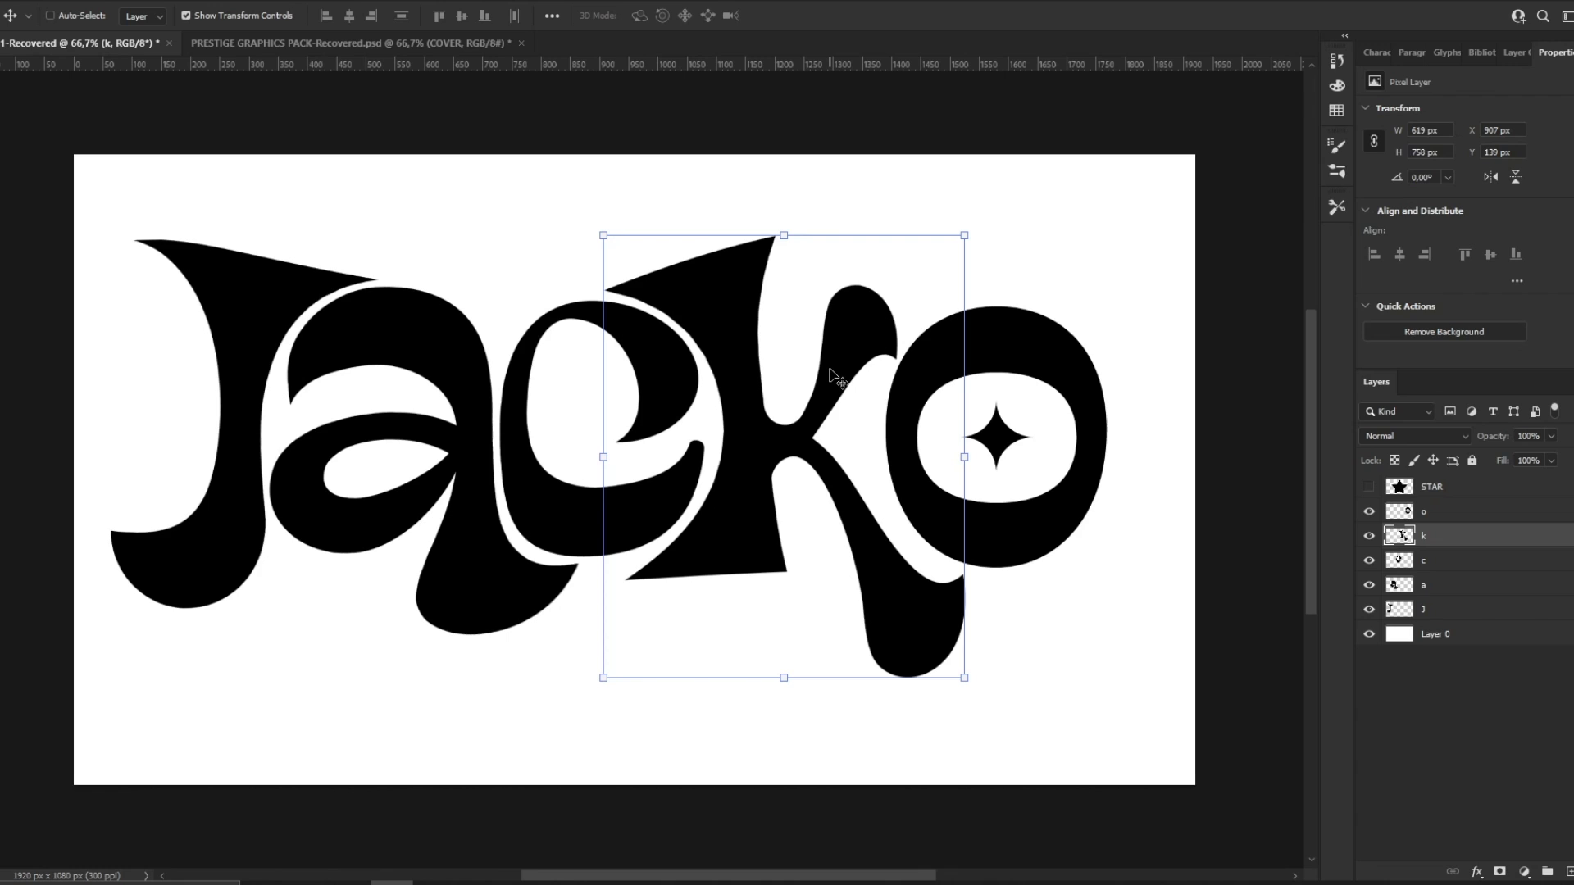
Step: Move the o left toward the k, to about X 1359 px, Y 263 px
click(1447, 515)
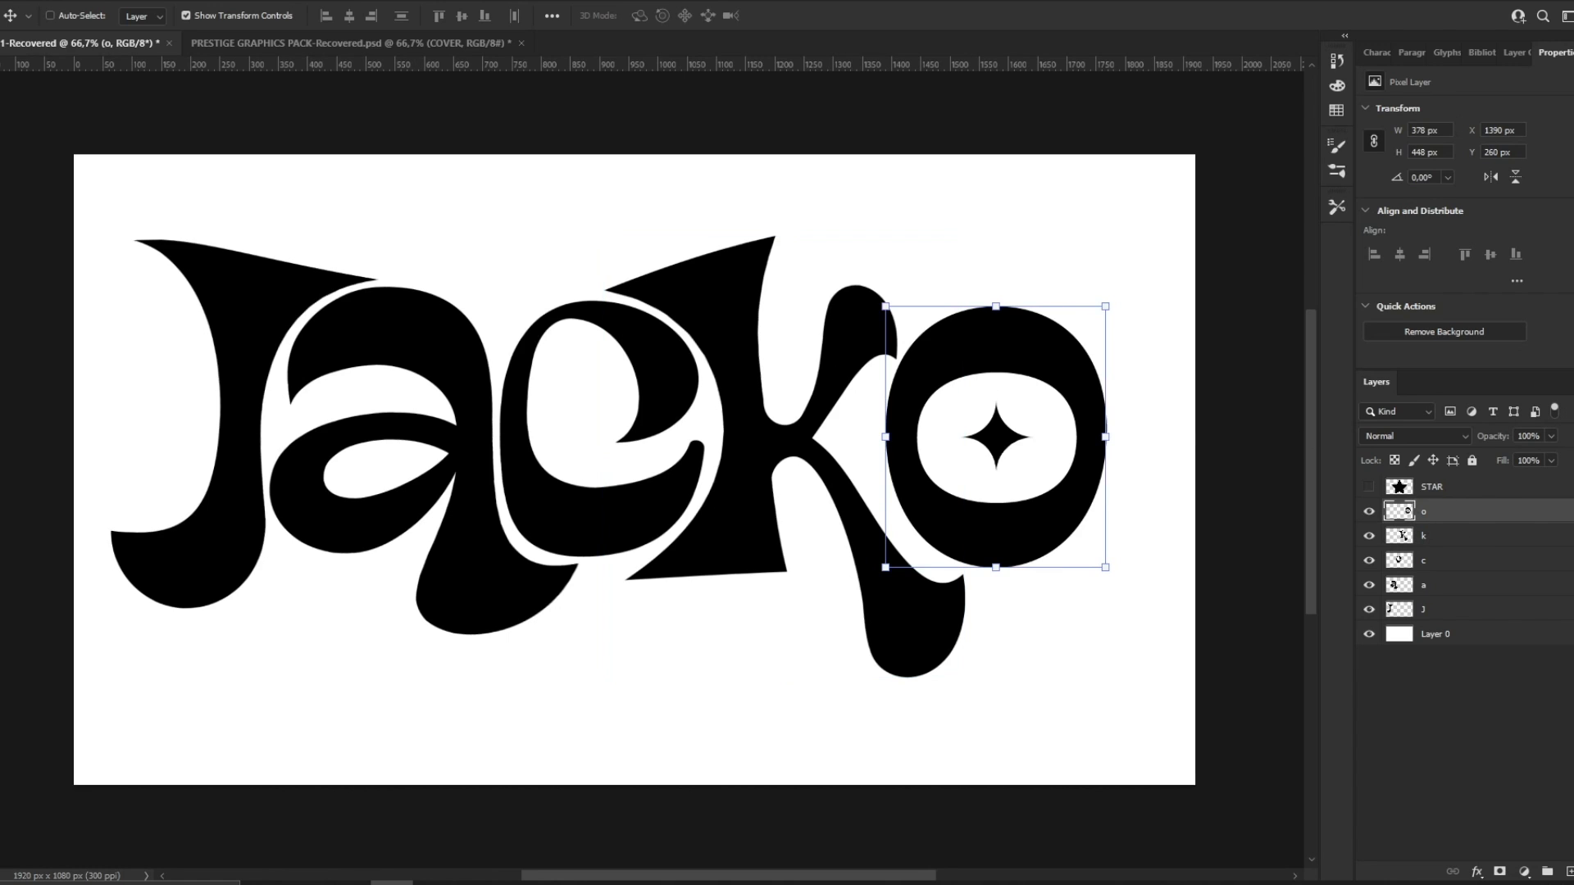
click(15, 2)
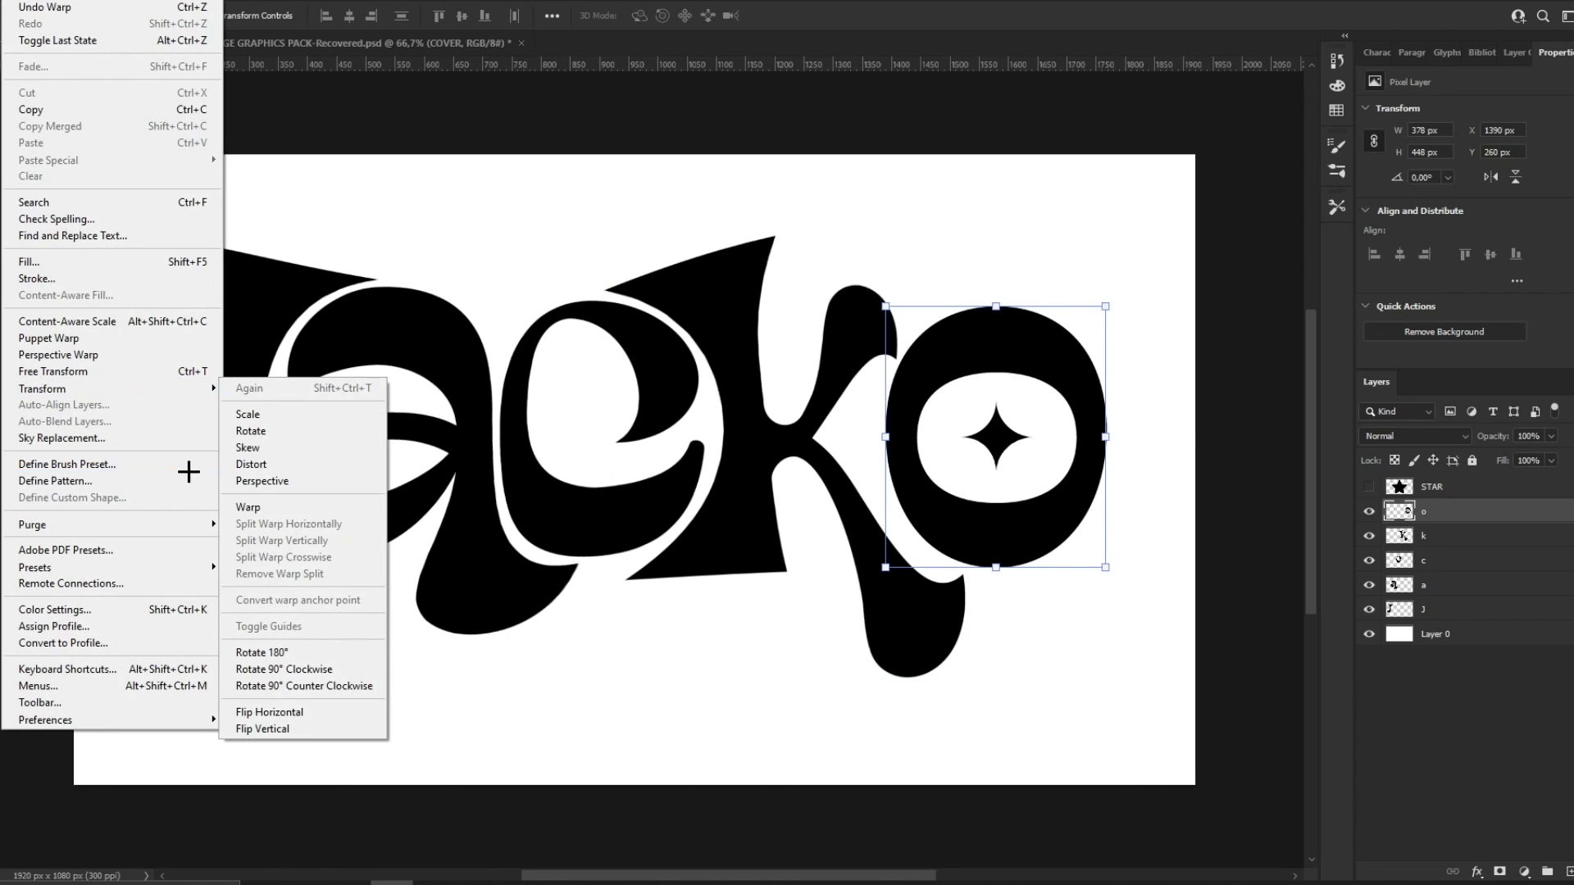
click(250, 508)
click(819, 15)
drag(1007, 424, 987, 426)
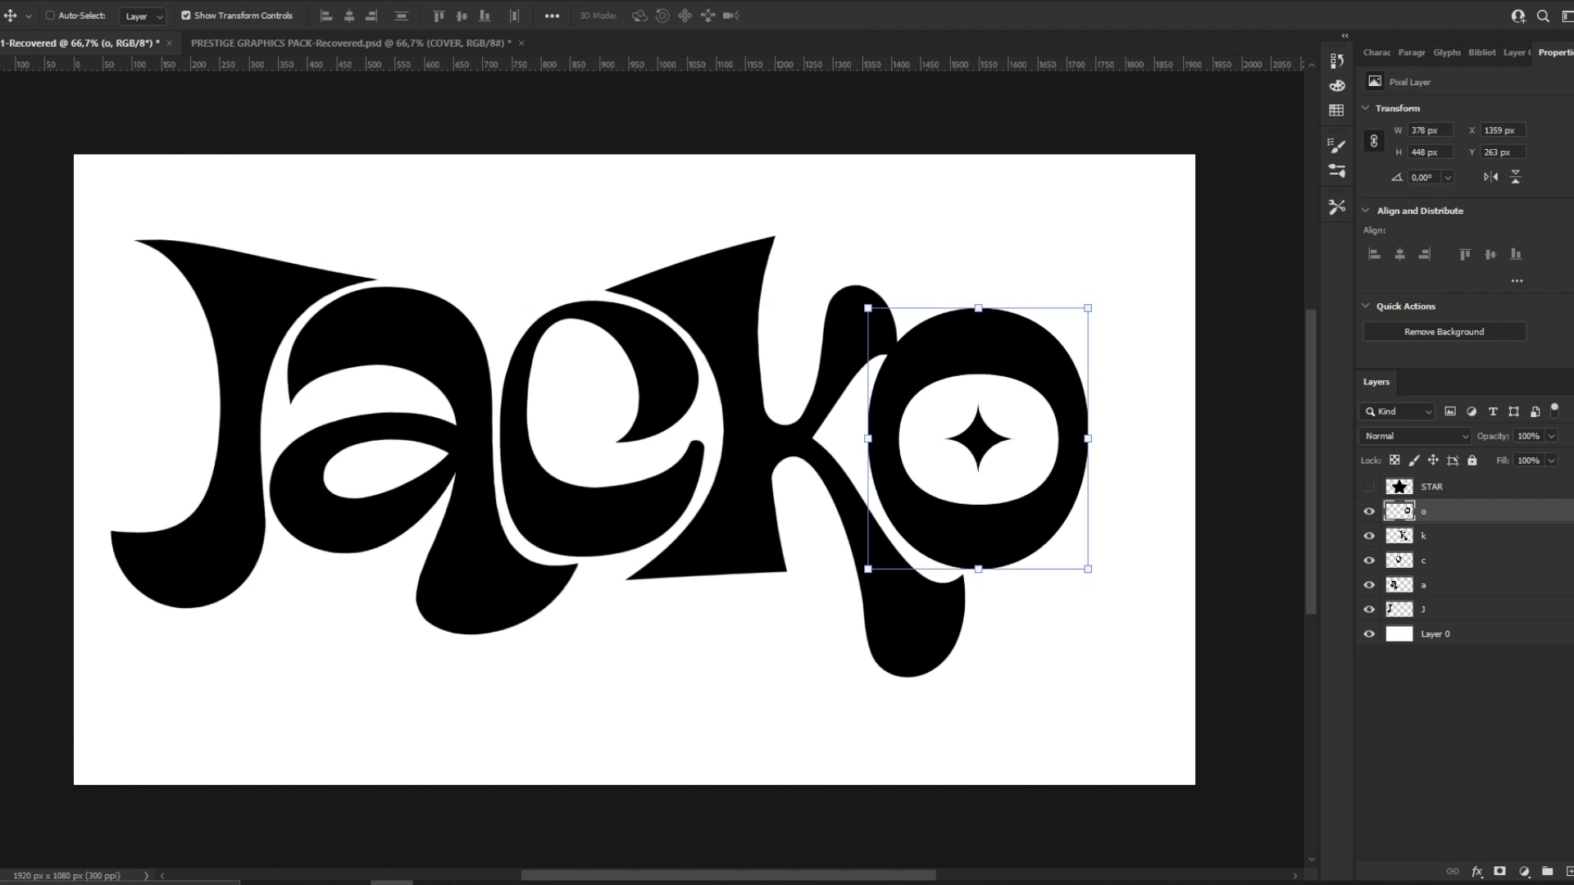
Step: Warp the o so its upper-left side tucks under the k's arm and its lower-right side pulls inward
click(21, 2)
mouse_move(123, 391)
click(250, 507)
drag(915, 351, 923, 366)
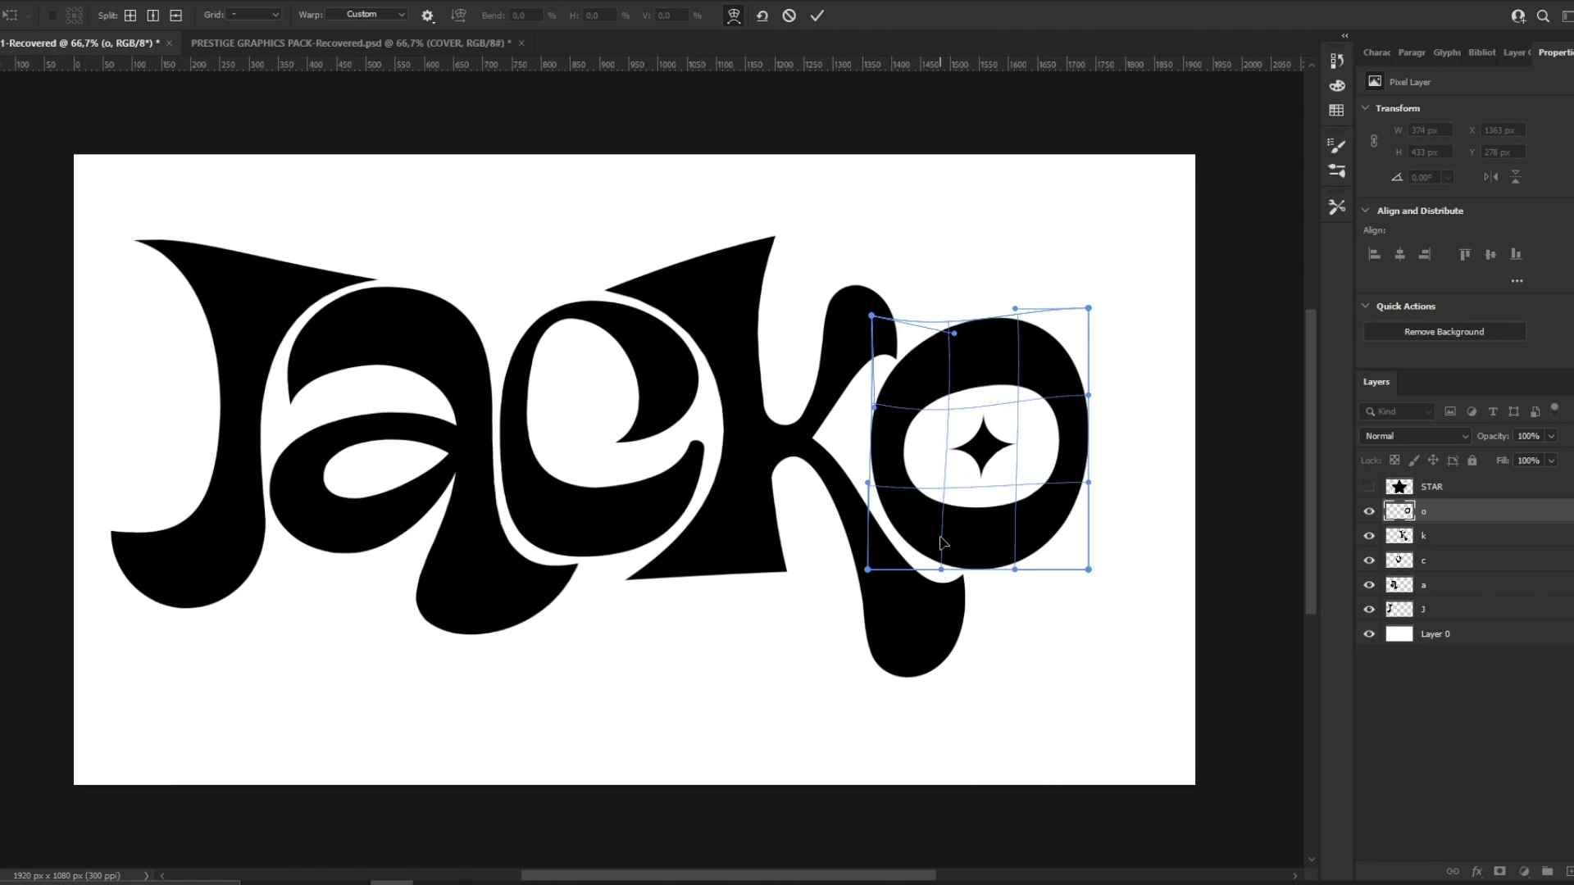
drag(1088, 567, 1077, 523)
drag(941, 529, 941, 536)
click(817, 15)
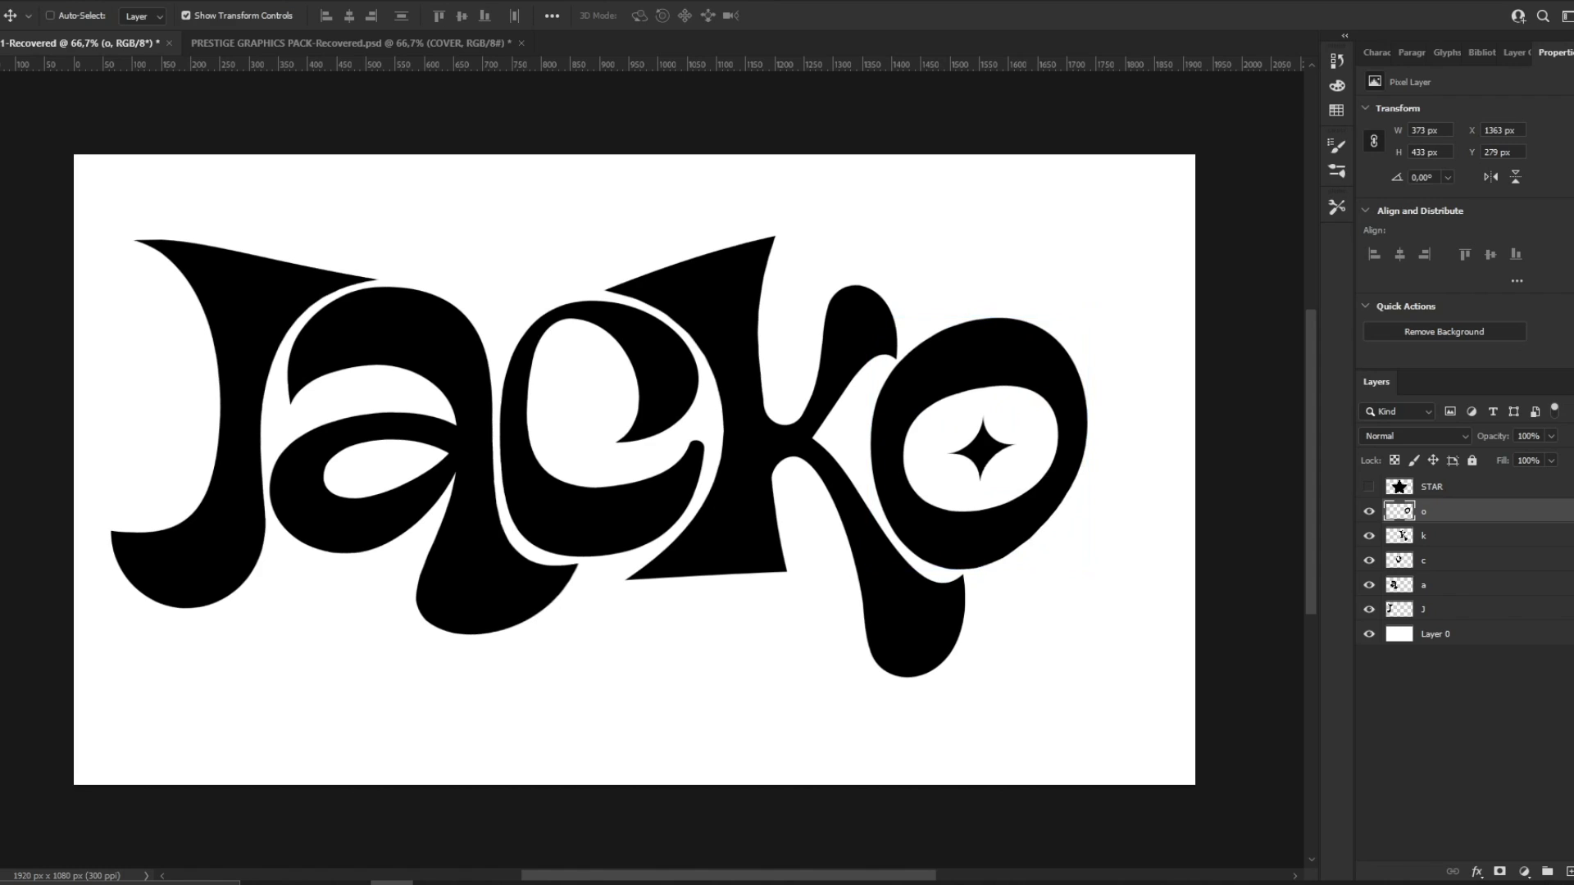
Step: Warp the o's lower-right side slightly outward, making the letter about 379 × 437 px
key(z)
drag(628, 232, 568, 247)
drag(681, 267, 722, 269)
drag(616, 276, 696, 287)
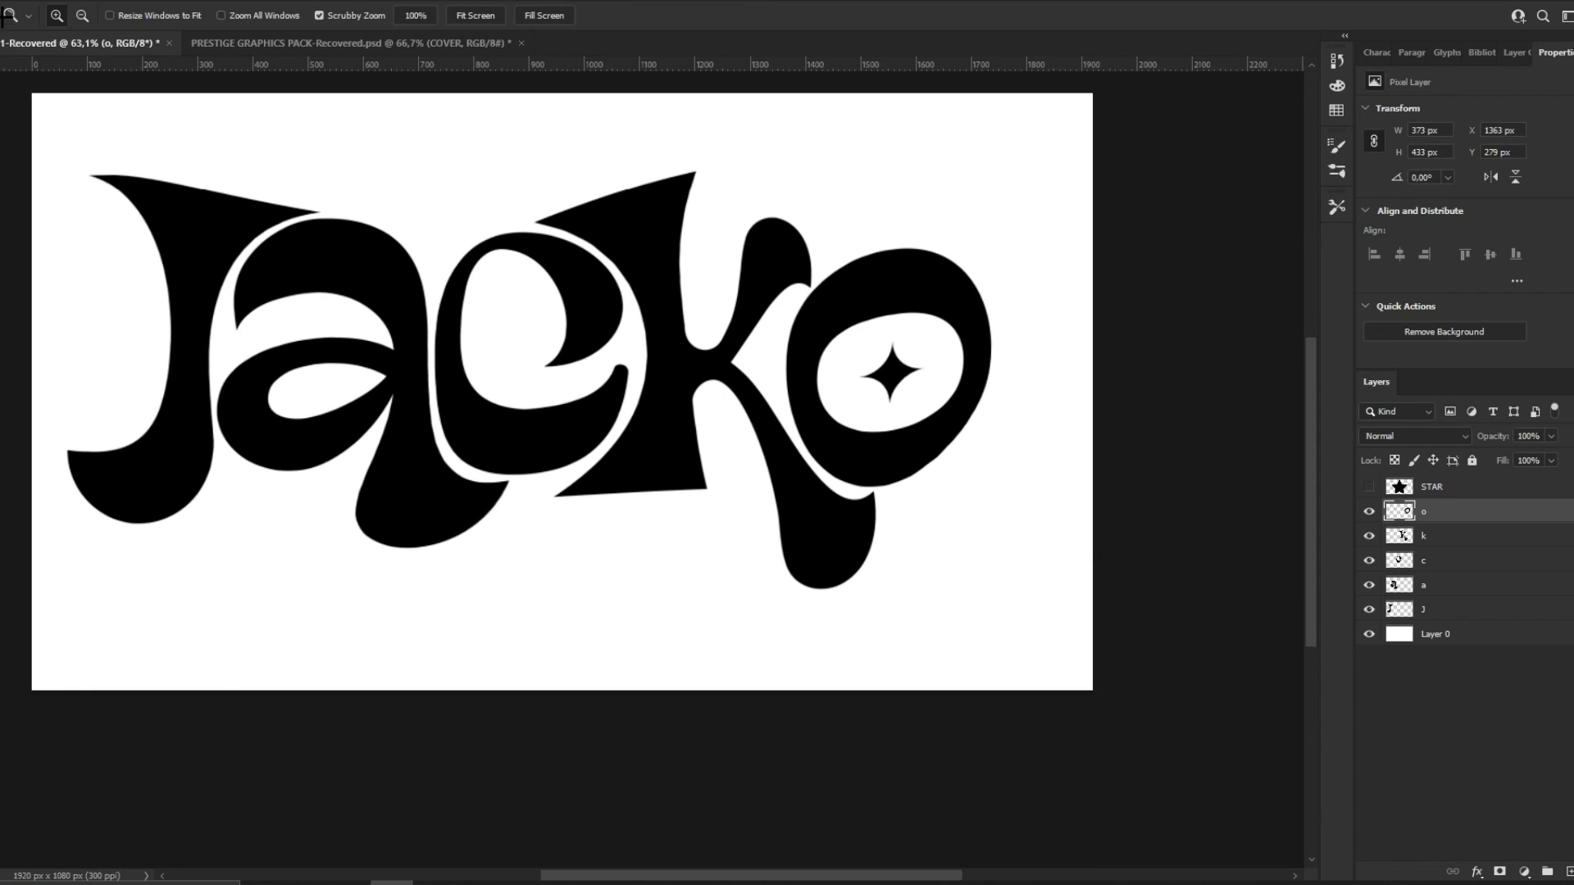
click(8, 1)
mouse_move(64, 388)
click(270, 505)
drag(969, 451, 978, 463)
click(817, 16)
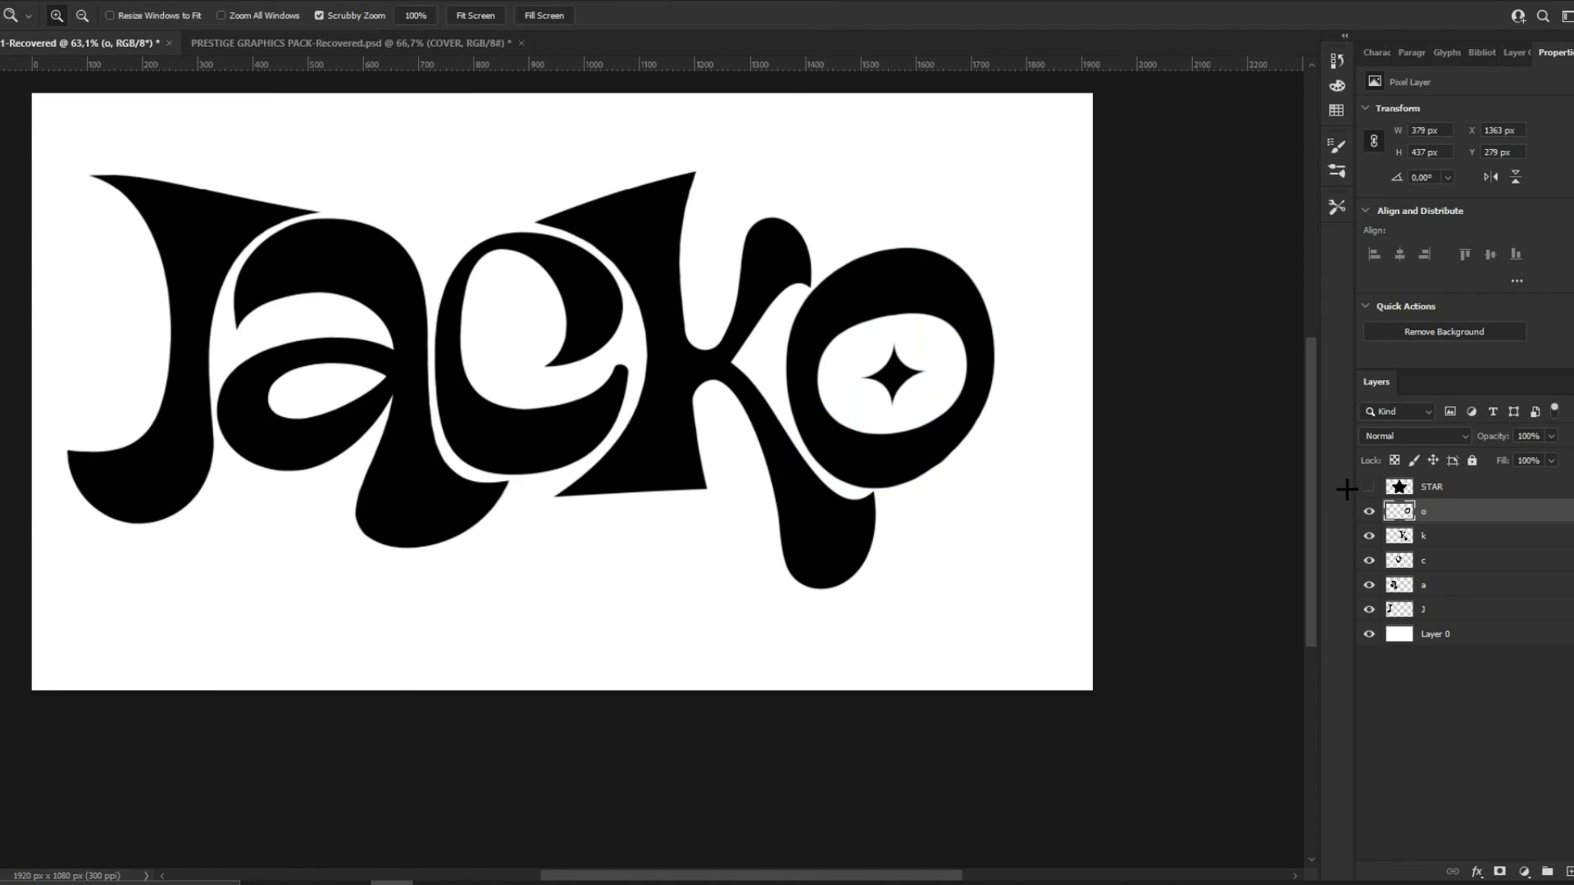
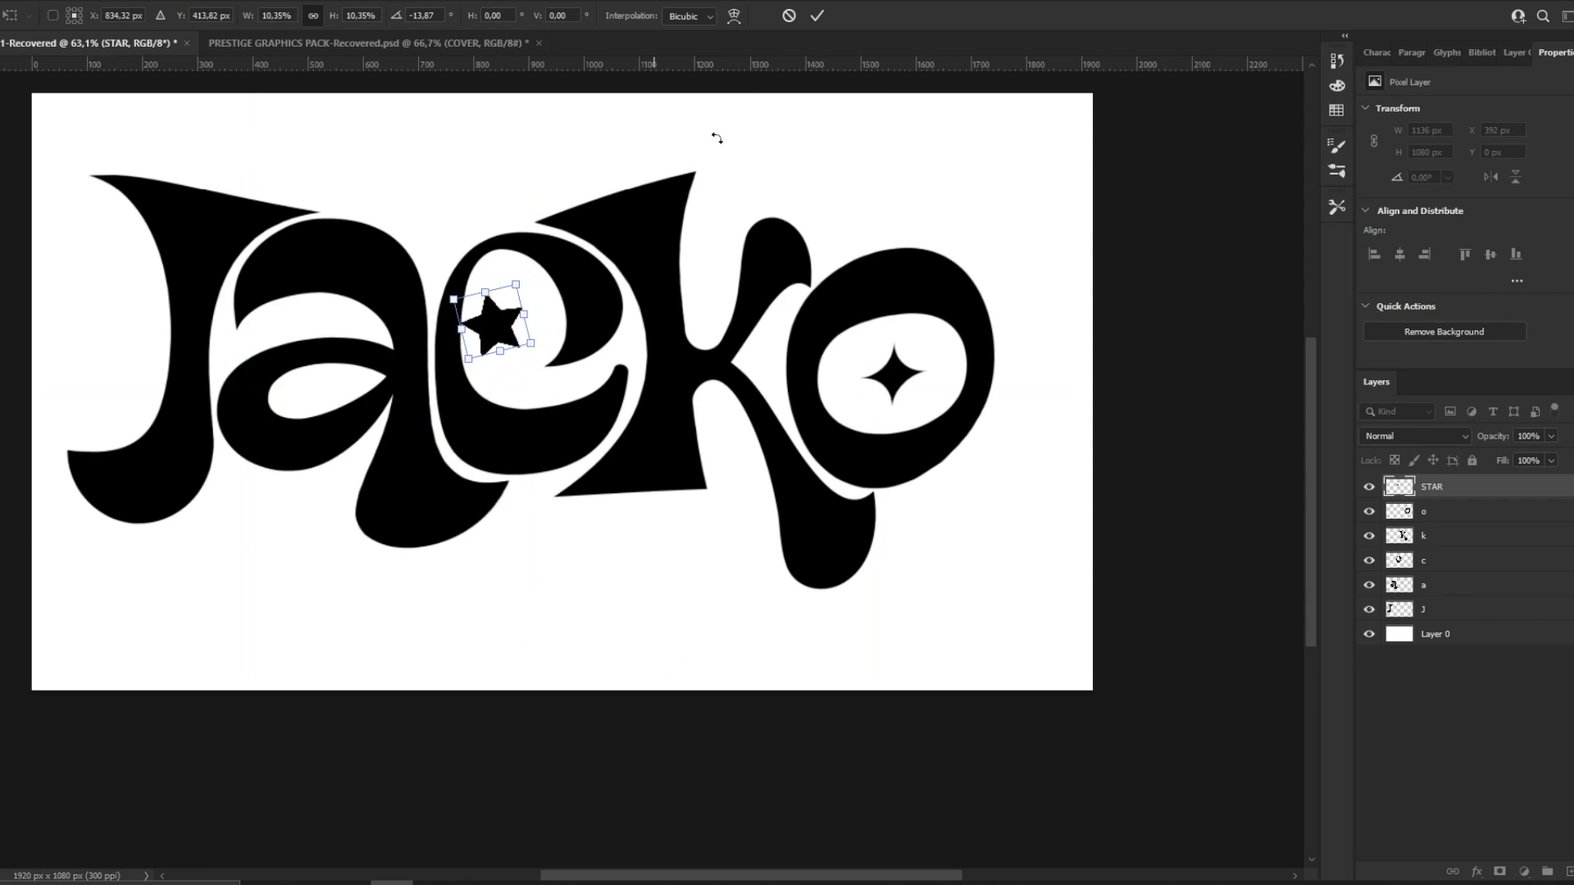
Step: Place the star inside the c at about X 805 px, Y 316 px and add a smaller copy, about 57 × 59 px, below it
click(817, 15)
drag(653, 241, 669, 216)
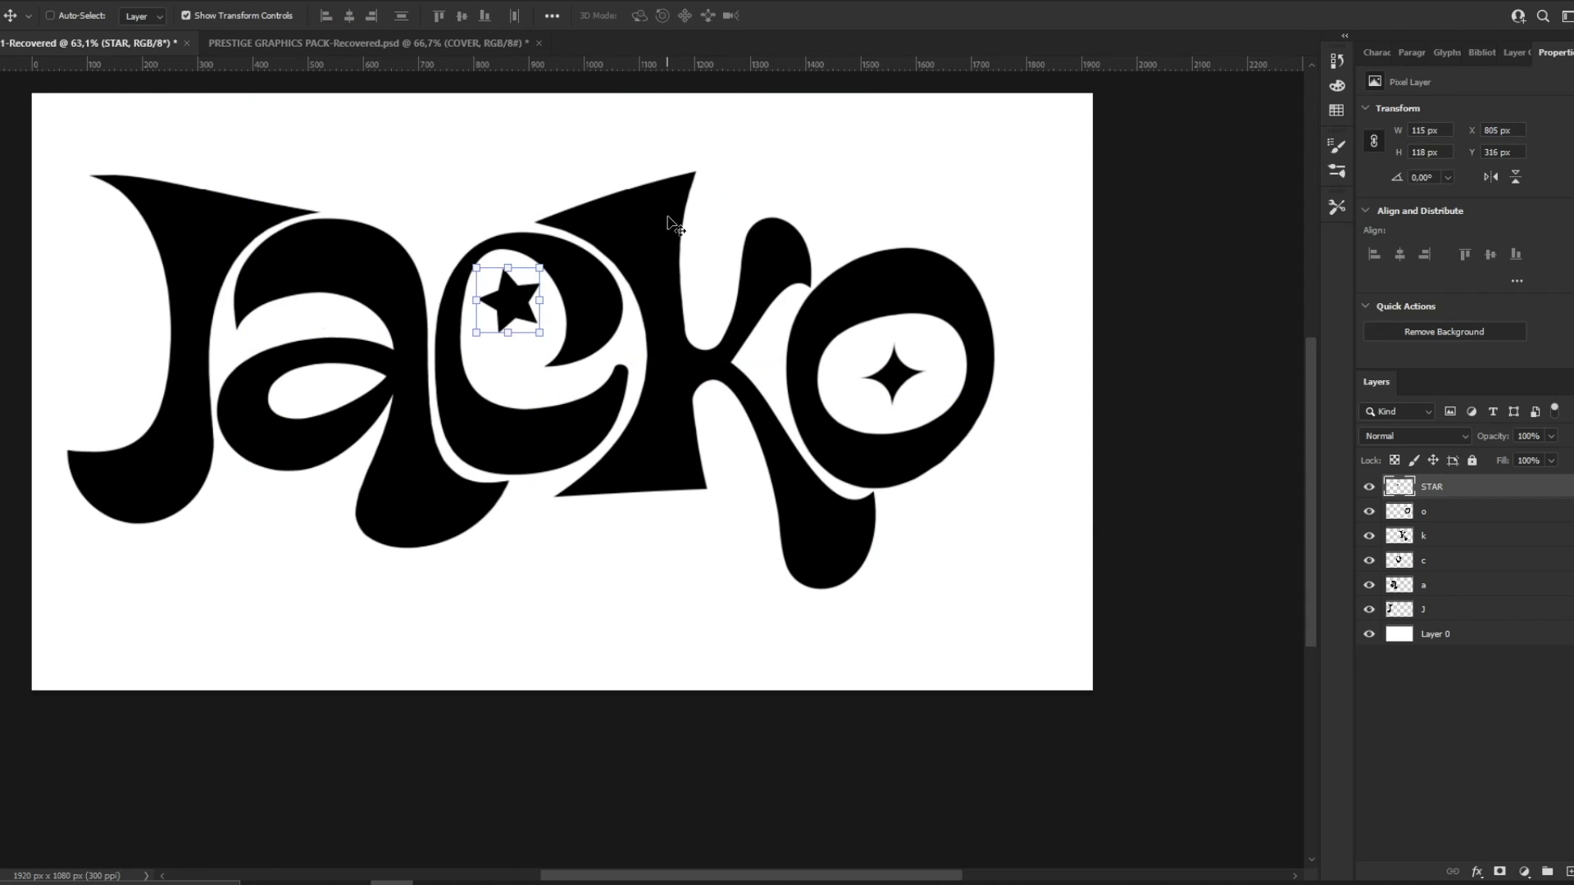
key(ctrl+j)
drag(511, 288, 511, 321)
drag(510, 301, 514, 331)
click(816, 15)
drag(735, 180, 746, 170)
key(Down)
key(Down)
key(Down)
key(Down)
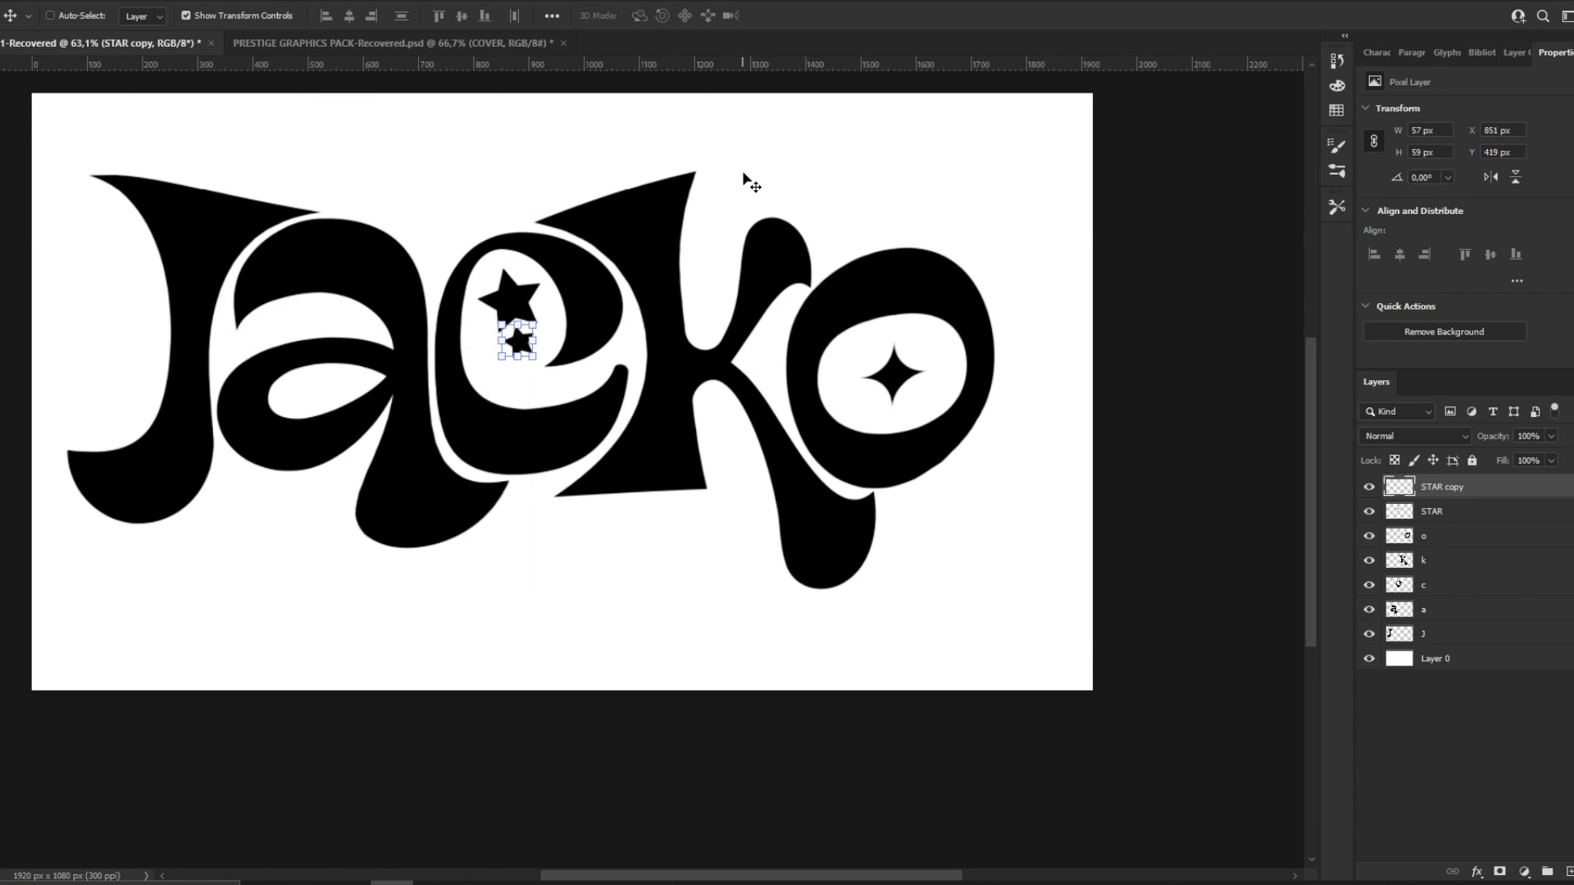
Step: Duplicate the small star, enlarge it to about 110 × 108 px and place it inside the J's lower curve
key(ctrl+k)
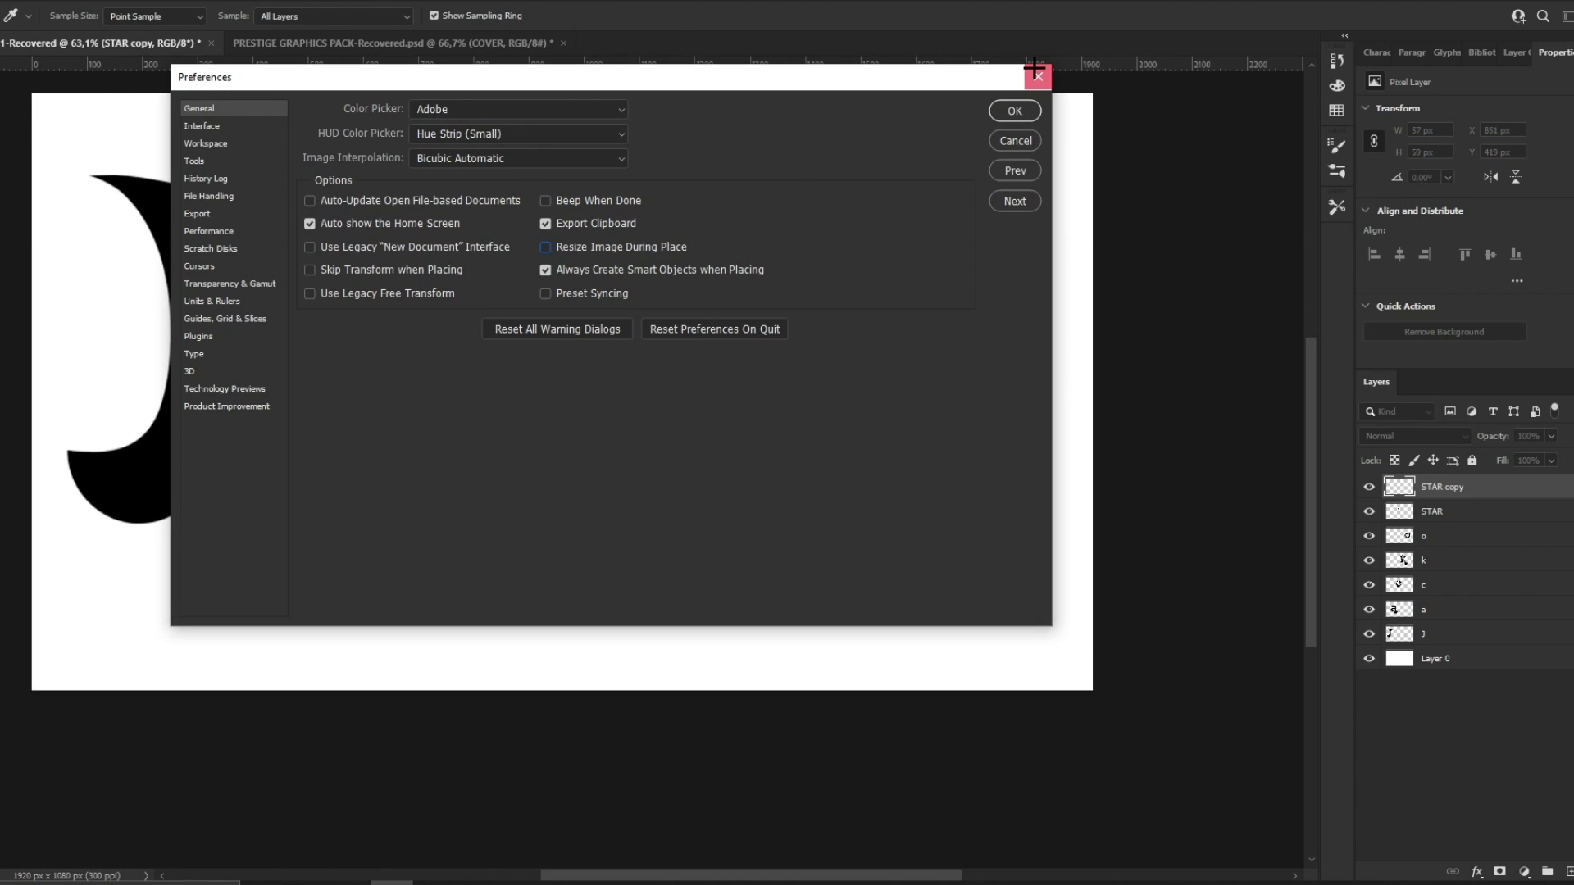
click(1033, 69)
key(ctrl+j)
ctrl+drag(664, 347, 581, 390)
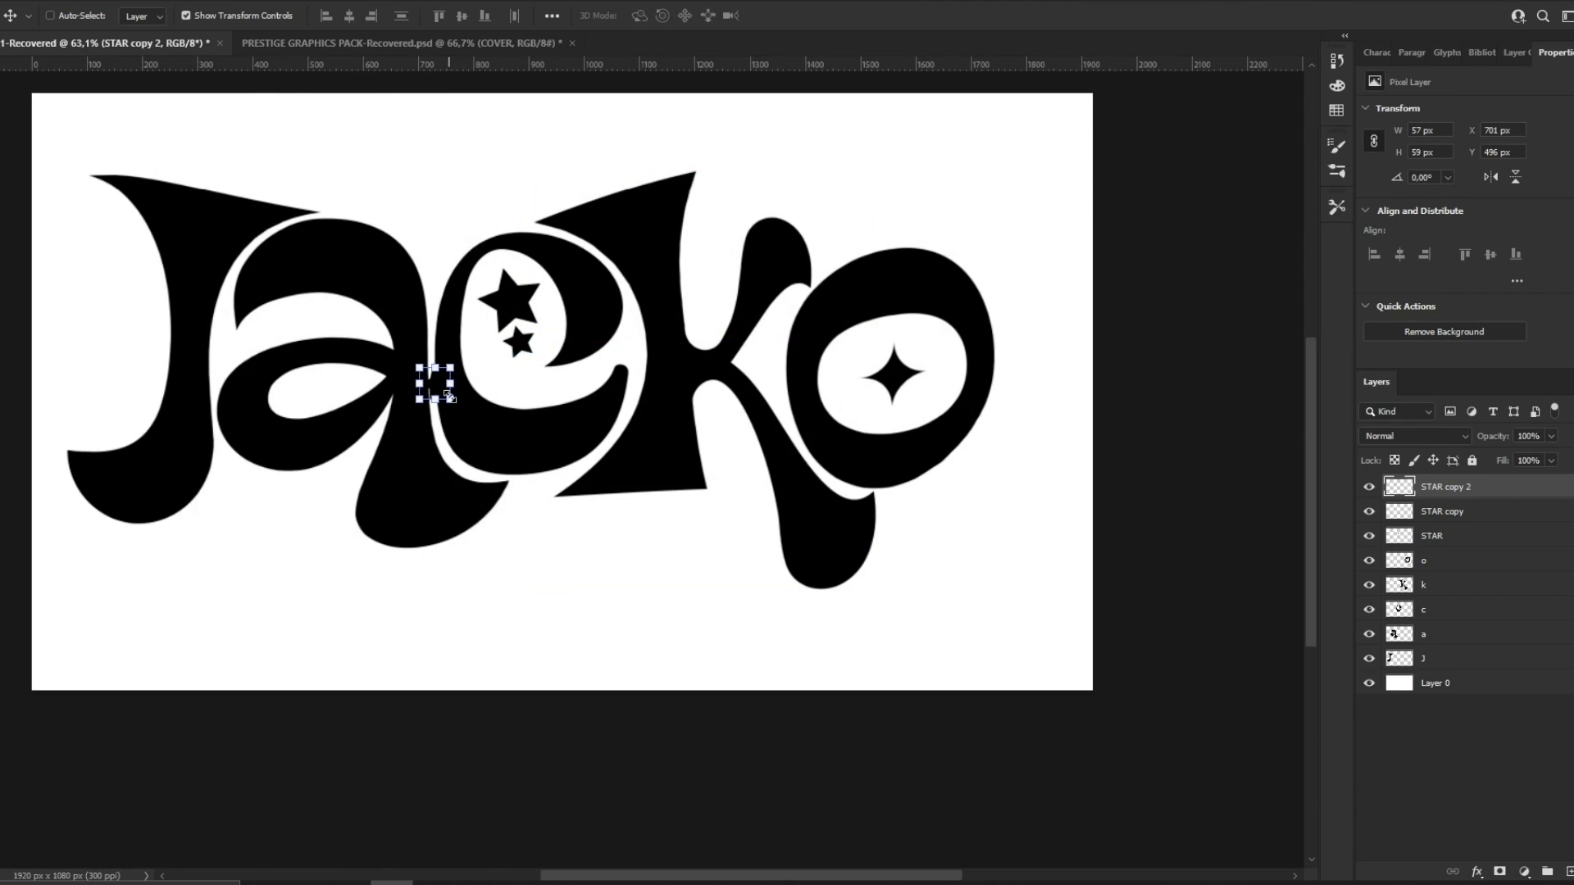
drag(452, 384, 486, 357)
click(816, 16)
drag(723, 294, 394, 309)
Step: Copy the J's star above itself, rotated and scaled to about 66 × 67 px, at about X 175 px, Y 447 px
alt+drag(123, 395, 160, 337)
key(ctrl+t)
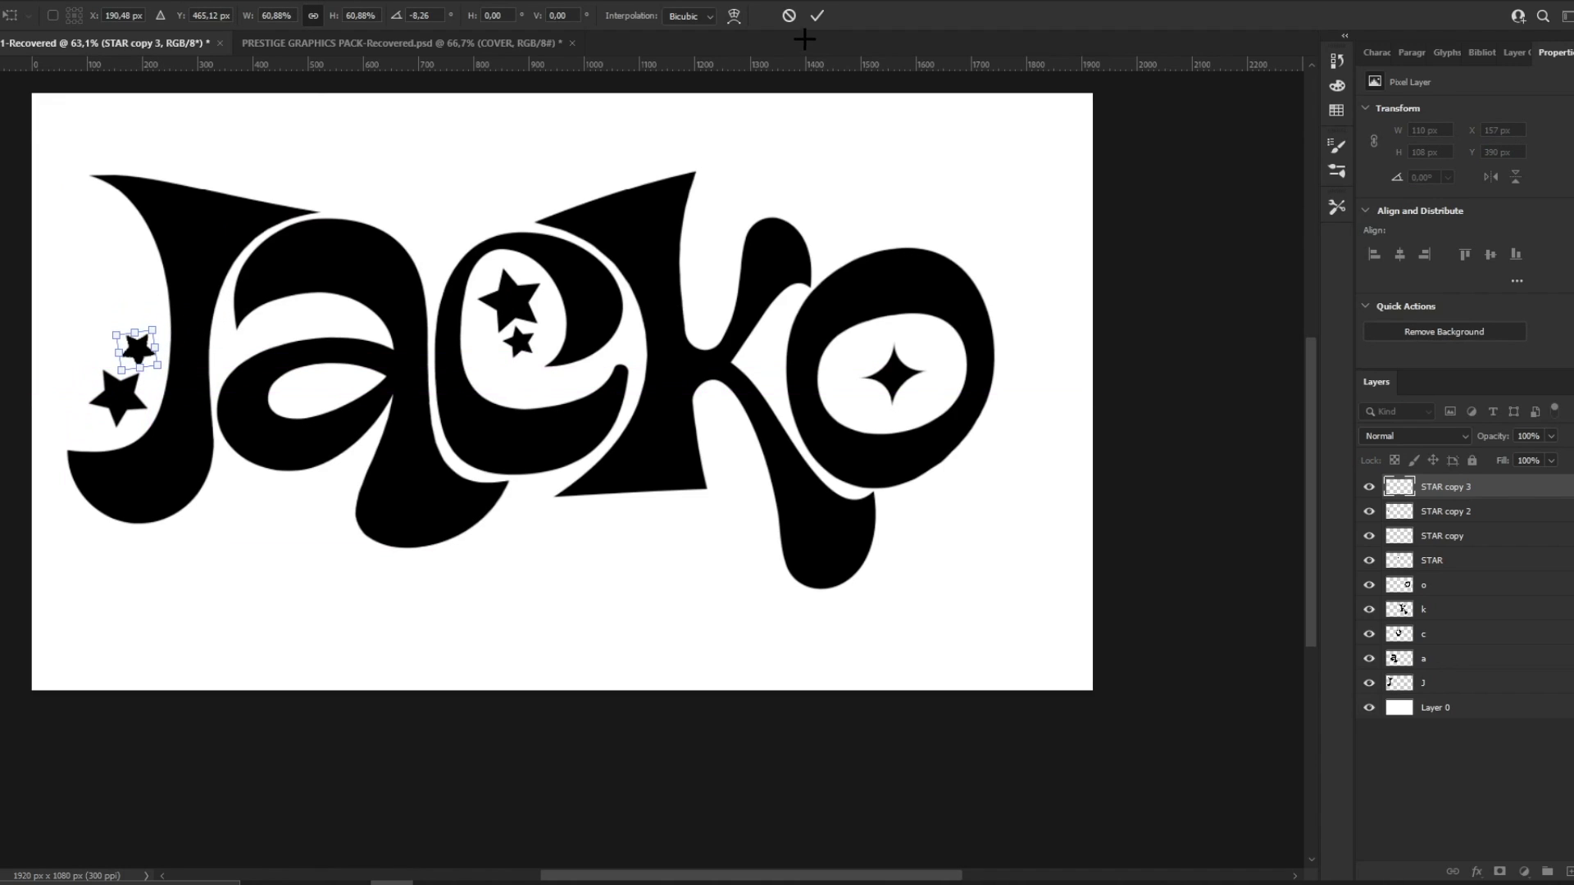
click(818, 15)
drag(527, 224, 537, 234)
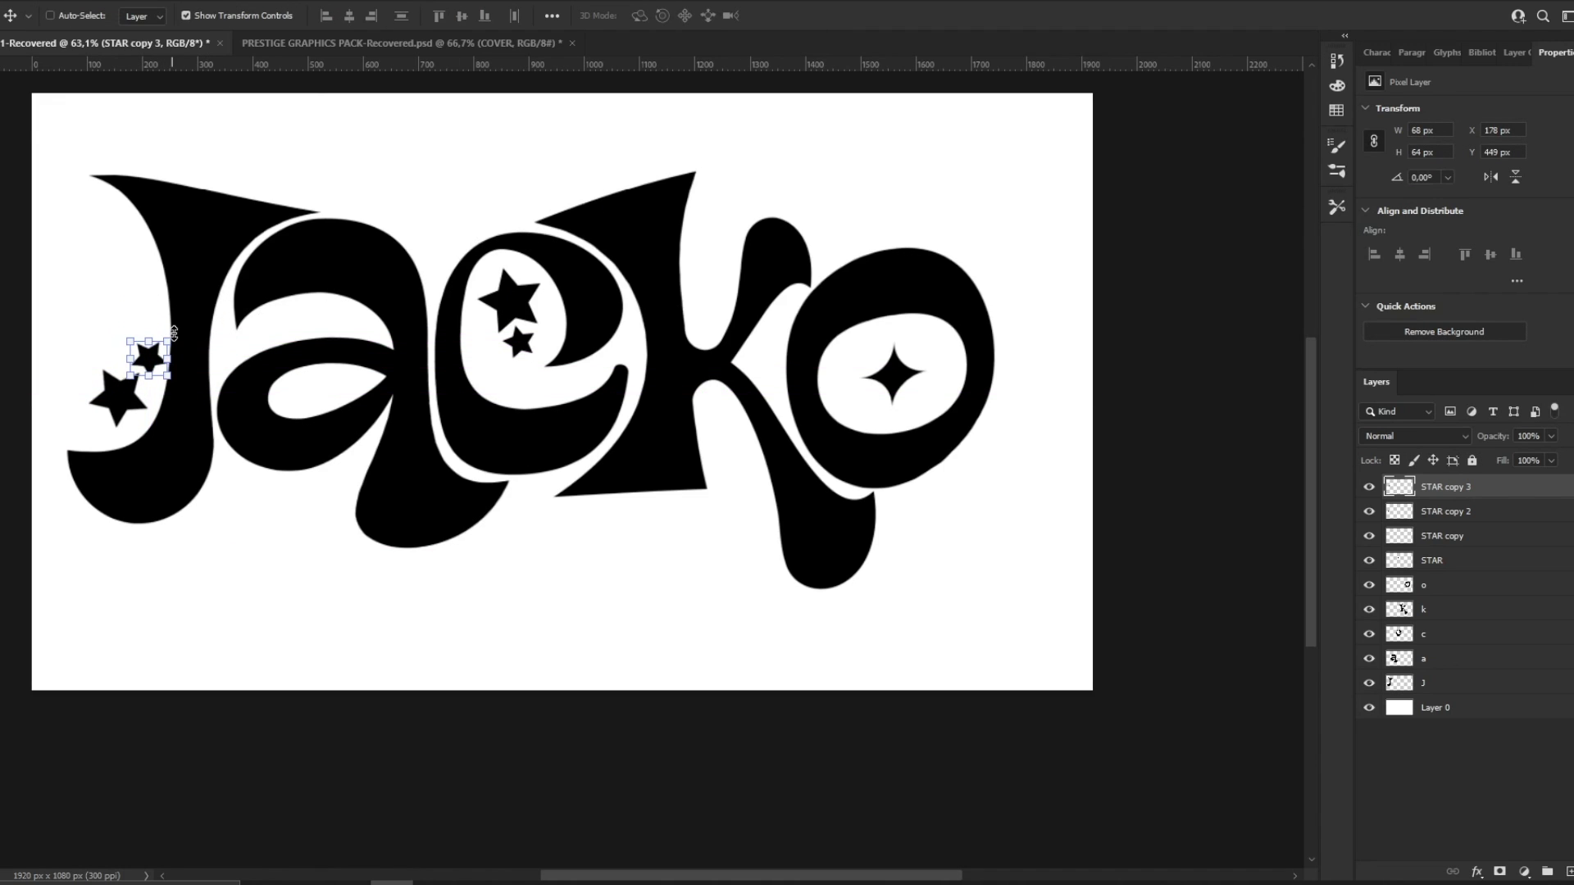
drag(174, 334, 176, 320)
click(816, 16)
key(Left)
key(Left)
key(Left)
key(Left)
key(Left)
key(Up)
Step: Add a third, smaller star of about 44 × 45 px beside the J's stem at about X 202 px, Y 400 px
key(ctrl+j)
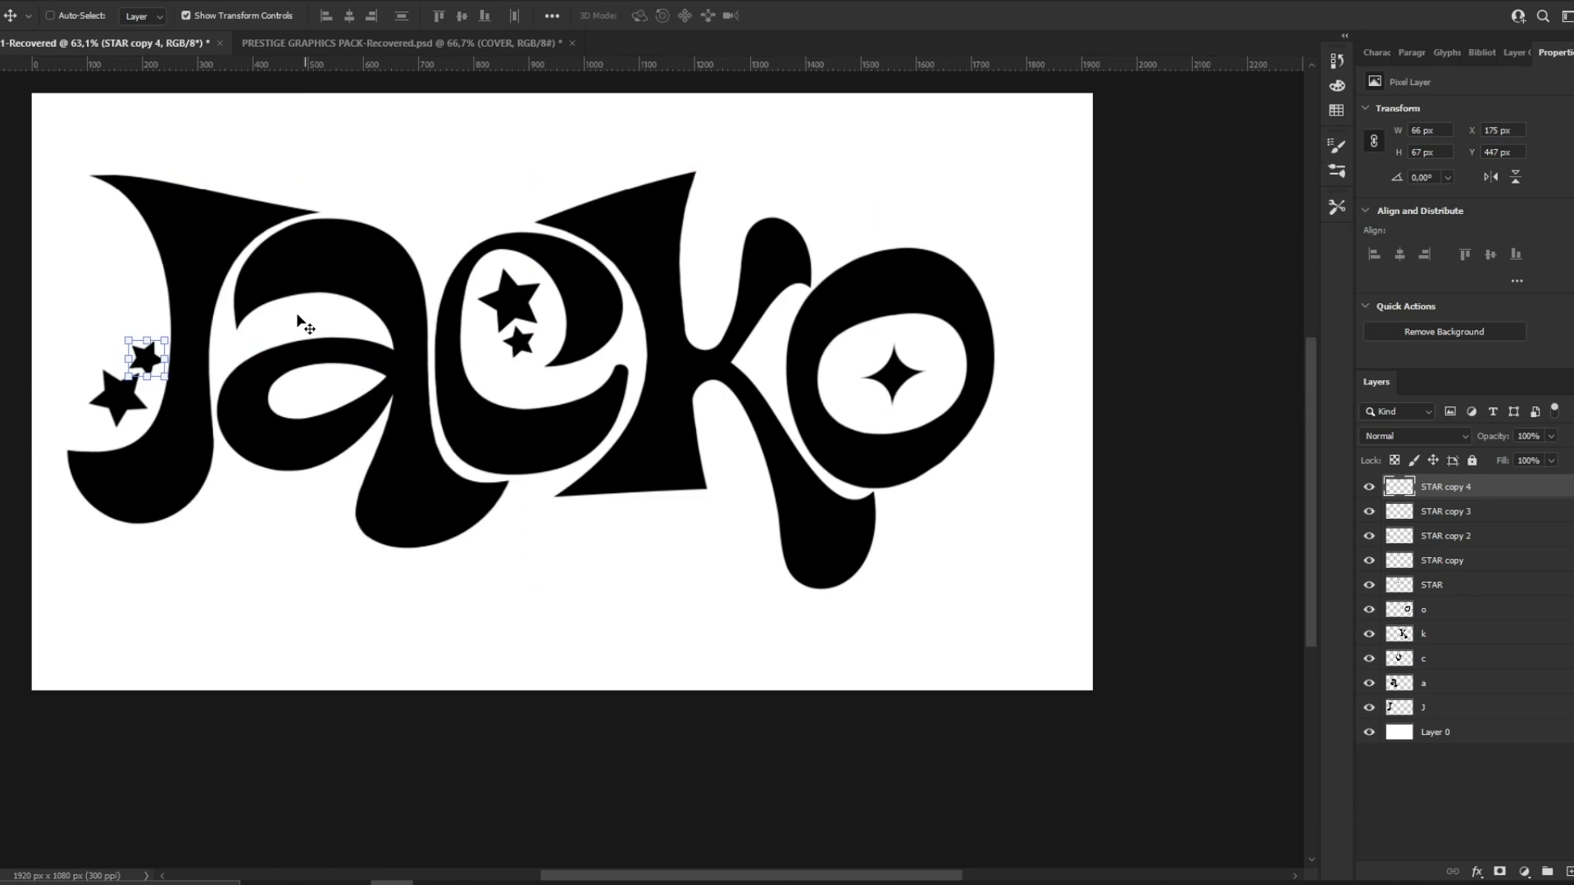
drag(214, 358, 218, 271)
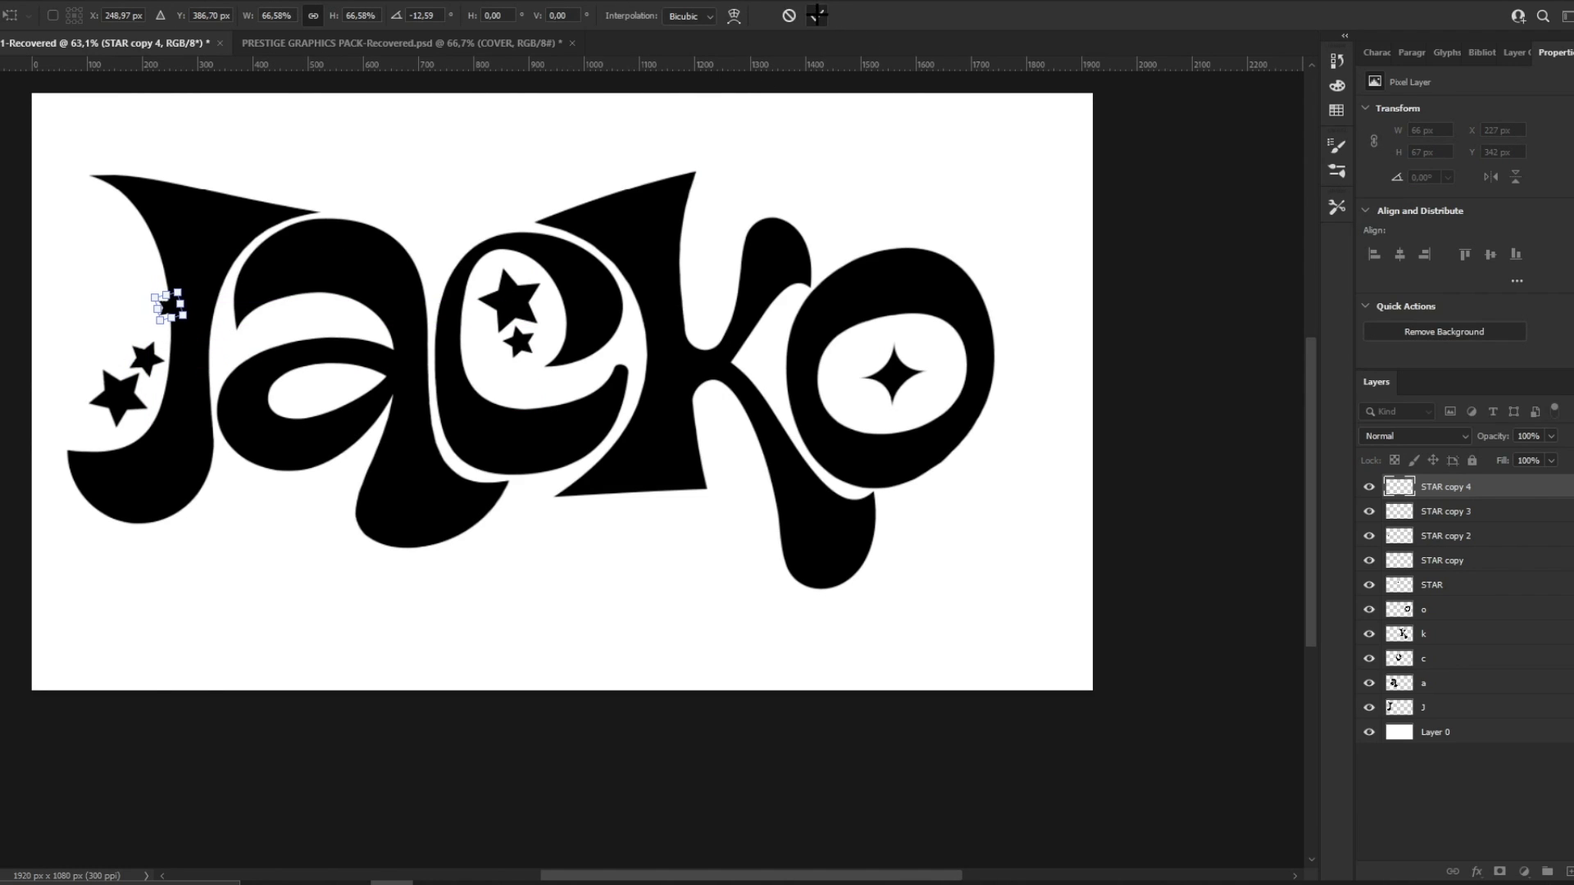
click(816, 15)
drag(629, 247, 617, 265)
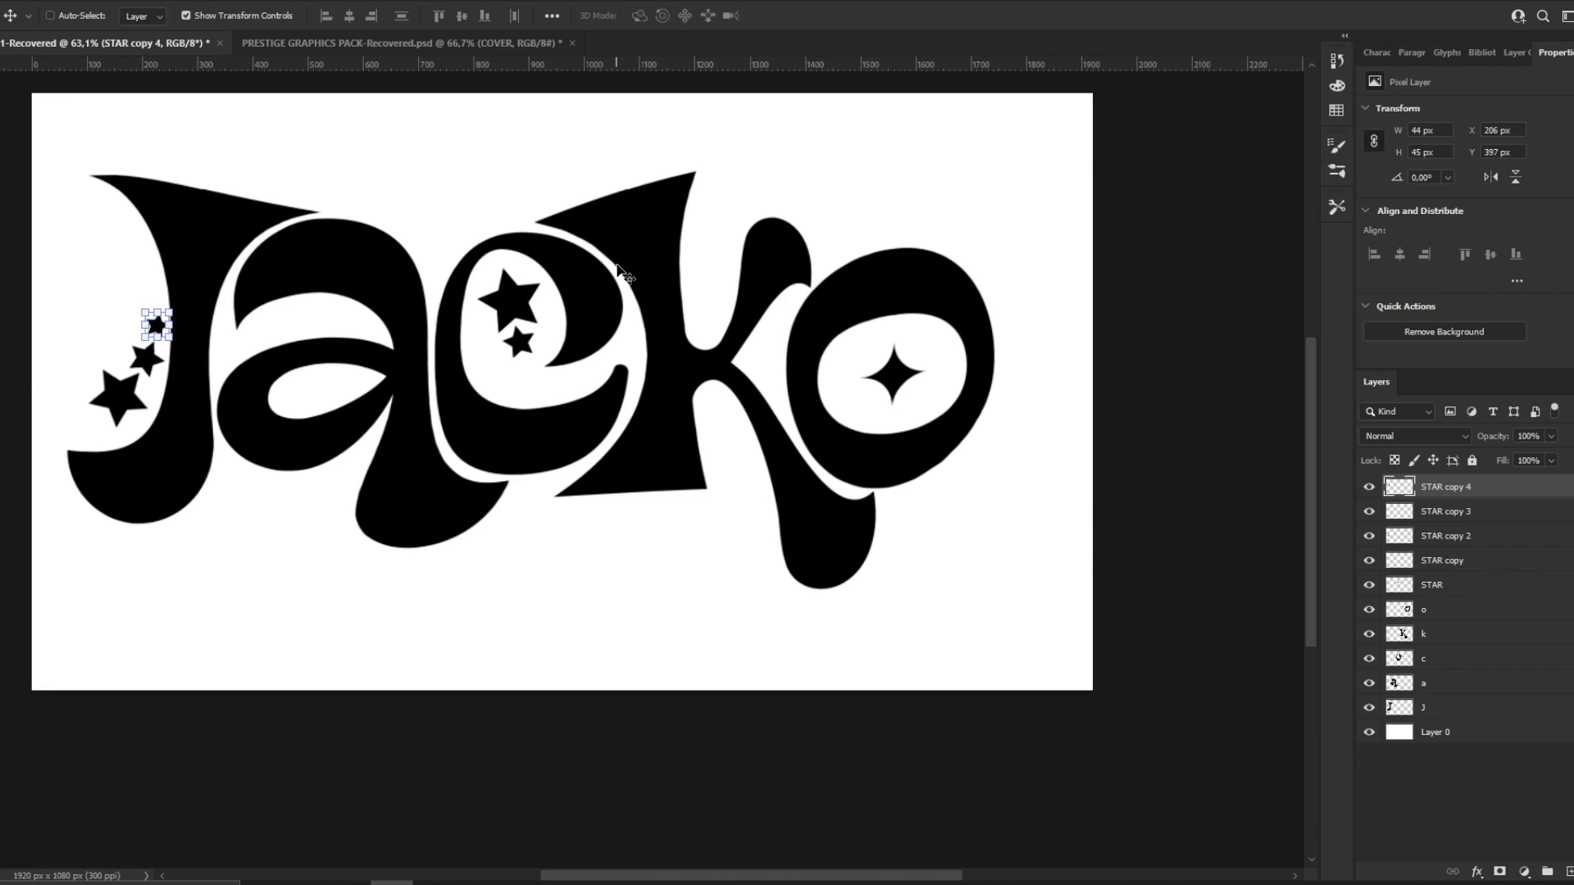
key(Down)
key(Down)
key(Down)
key(Left)
key(Left)
key(Left)
key(Left)
Step: Copy the c's larger star, enlarge and rotate it to about 158 × 155 px, and place it beneath the a's bowl
click(1504, 584)
alt+drag(648, 338, 530, 519)
drag(573, 496, 561, 458)
click(817, 16)
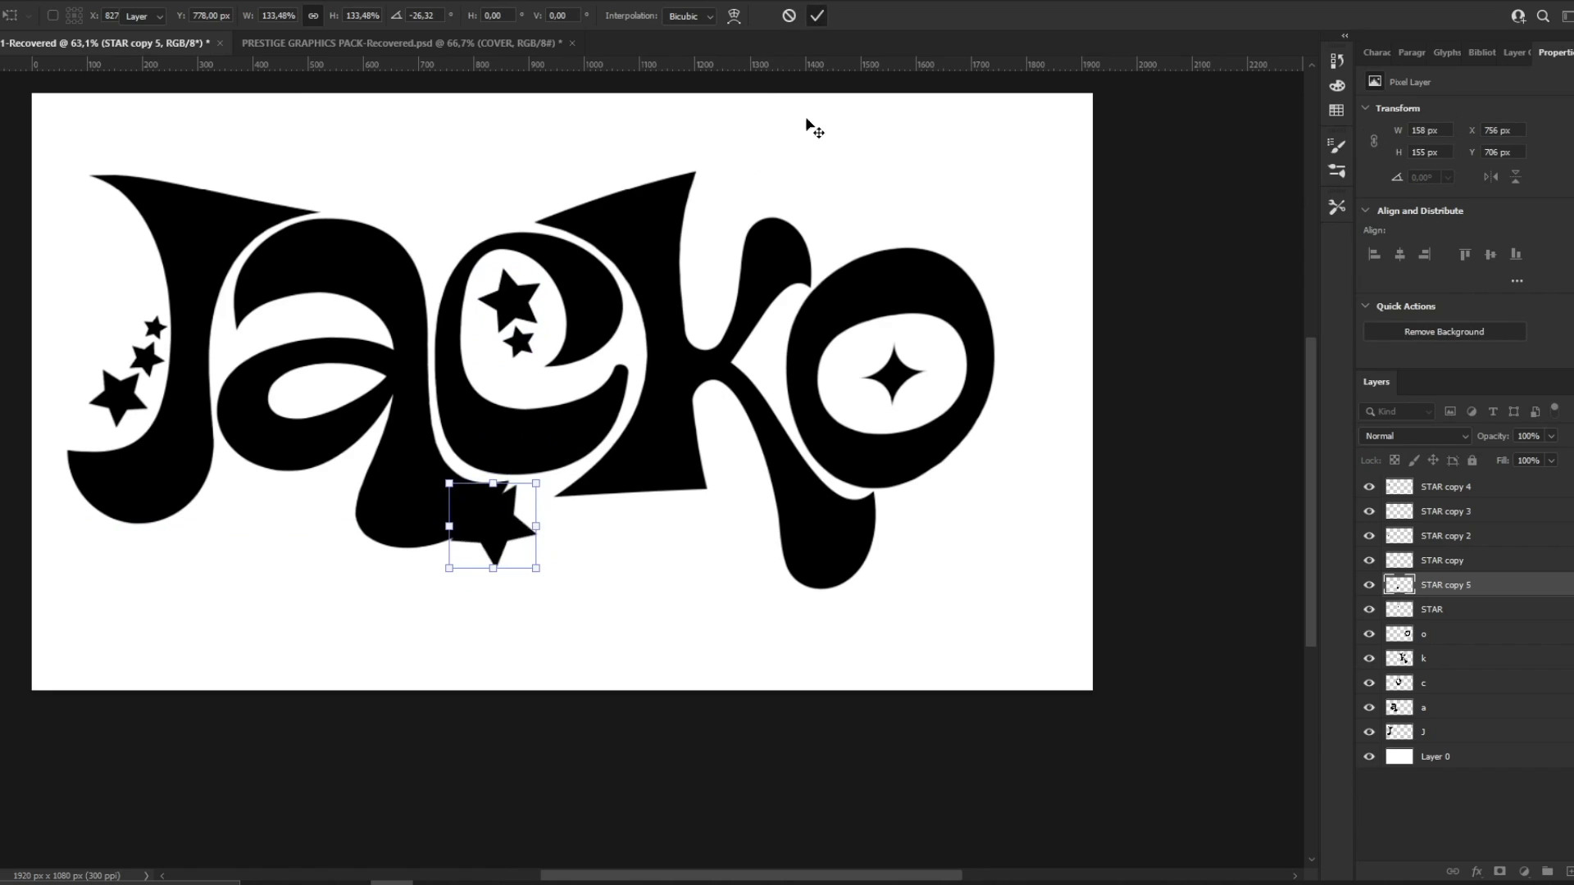
drag(744, 373, 561, 366)
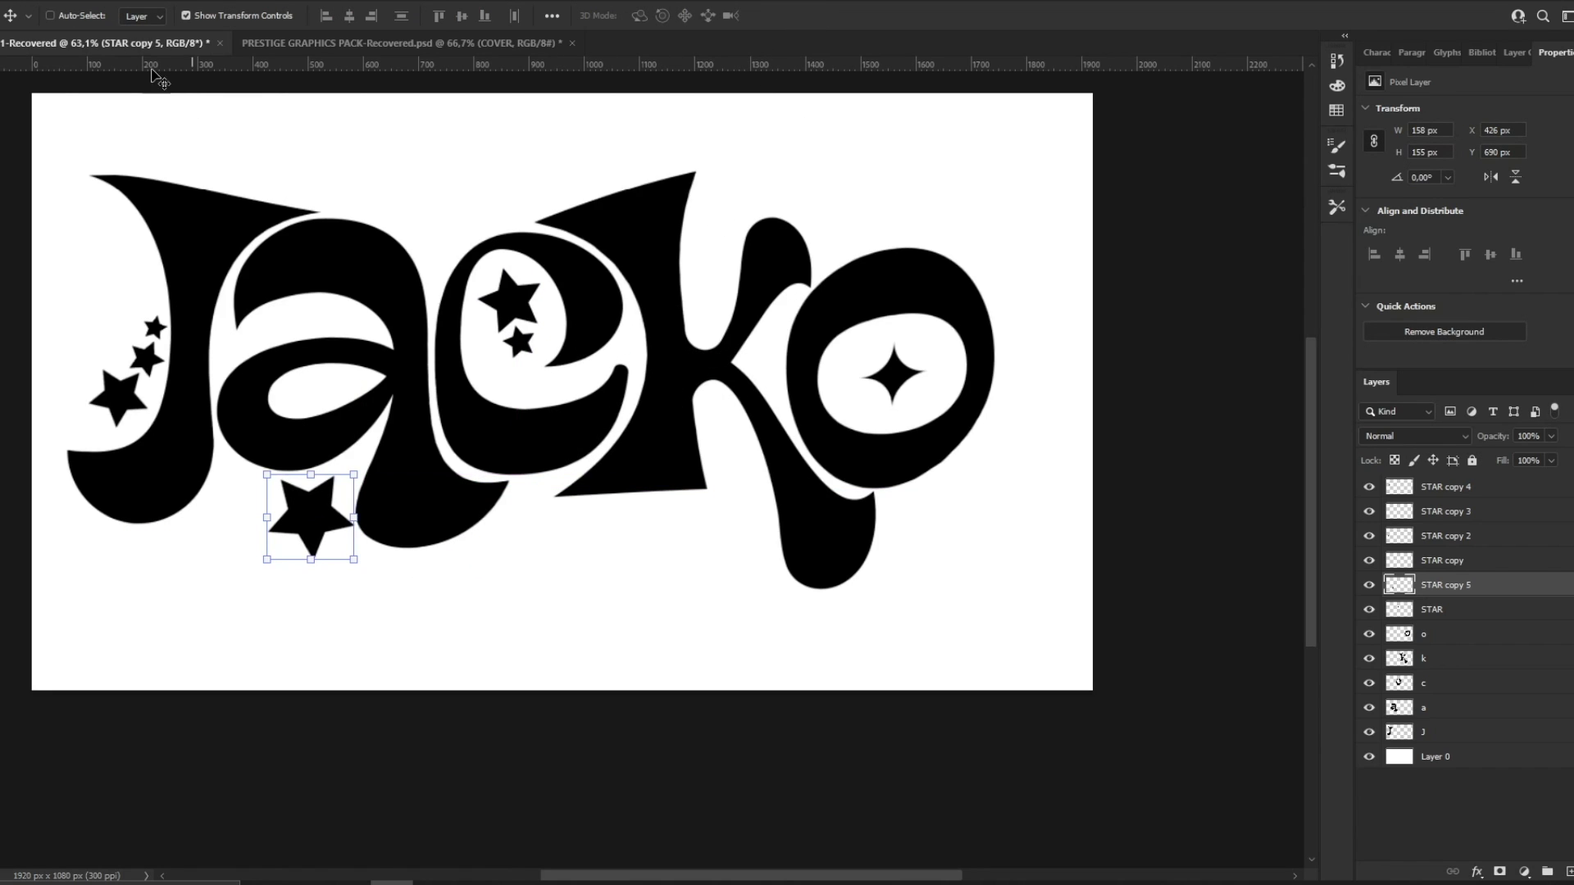
Step: Warp the star beneath the a to about 170 × 193 px, stretching its upper-right point up between bowl and tail
click(14, 2)
mouse_move(85, 383)
click(255, 496)
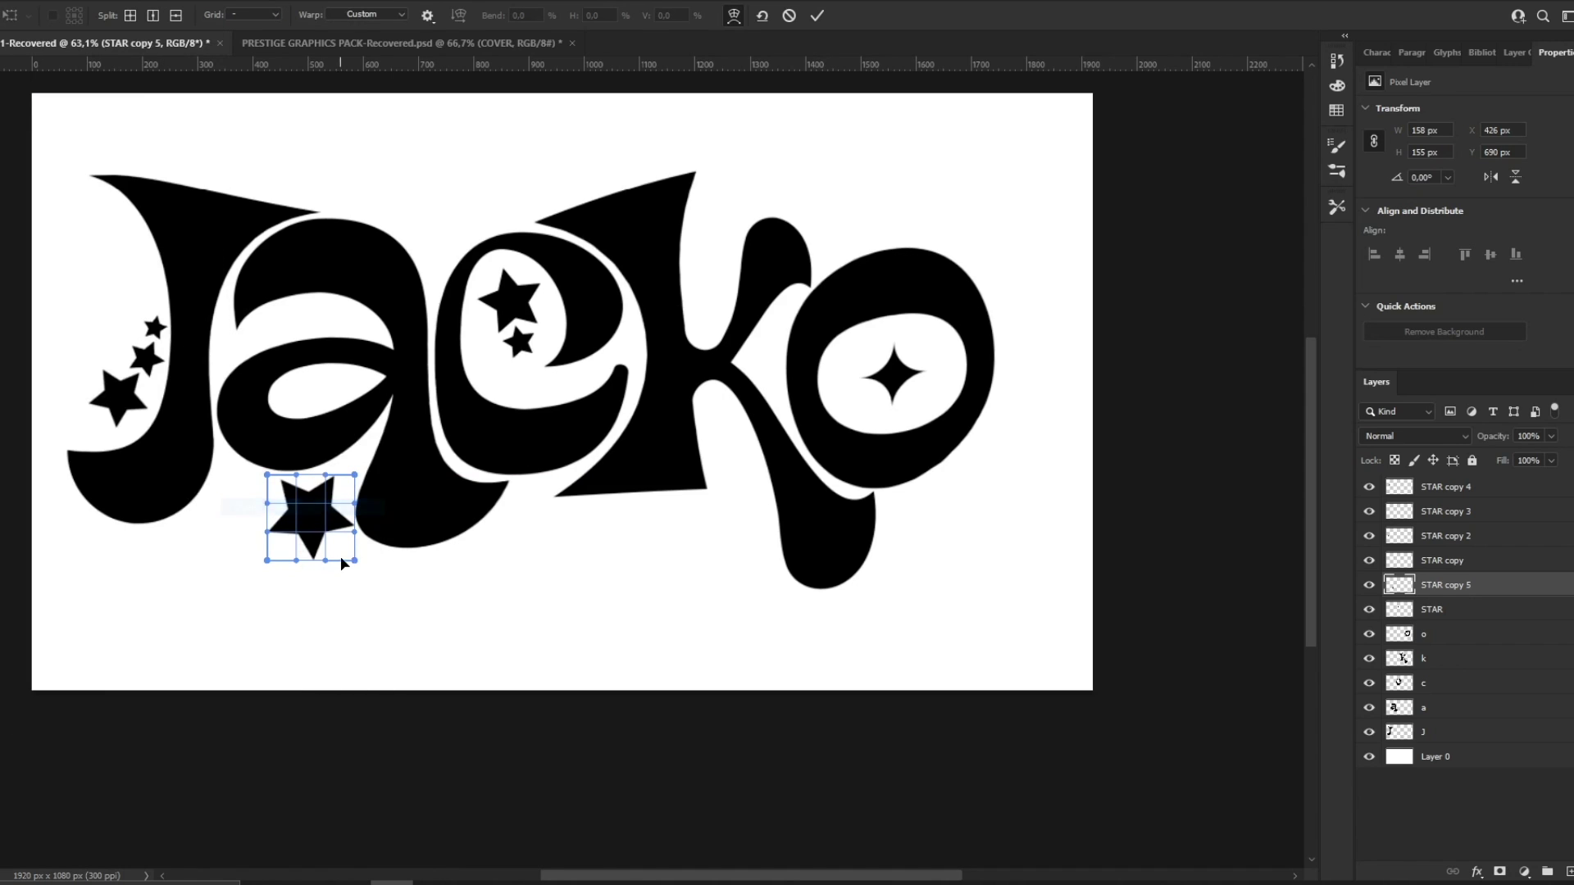
drag(356, 538, 344, 542)
mouse_move(325, 476)
mouse_down()
mouse_move(361, 437)
mouse_move(372, 458)
mouse_move(303, 495)
mouse_up()
click(814, 13)
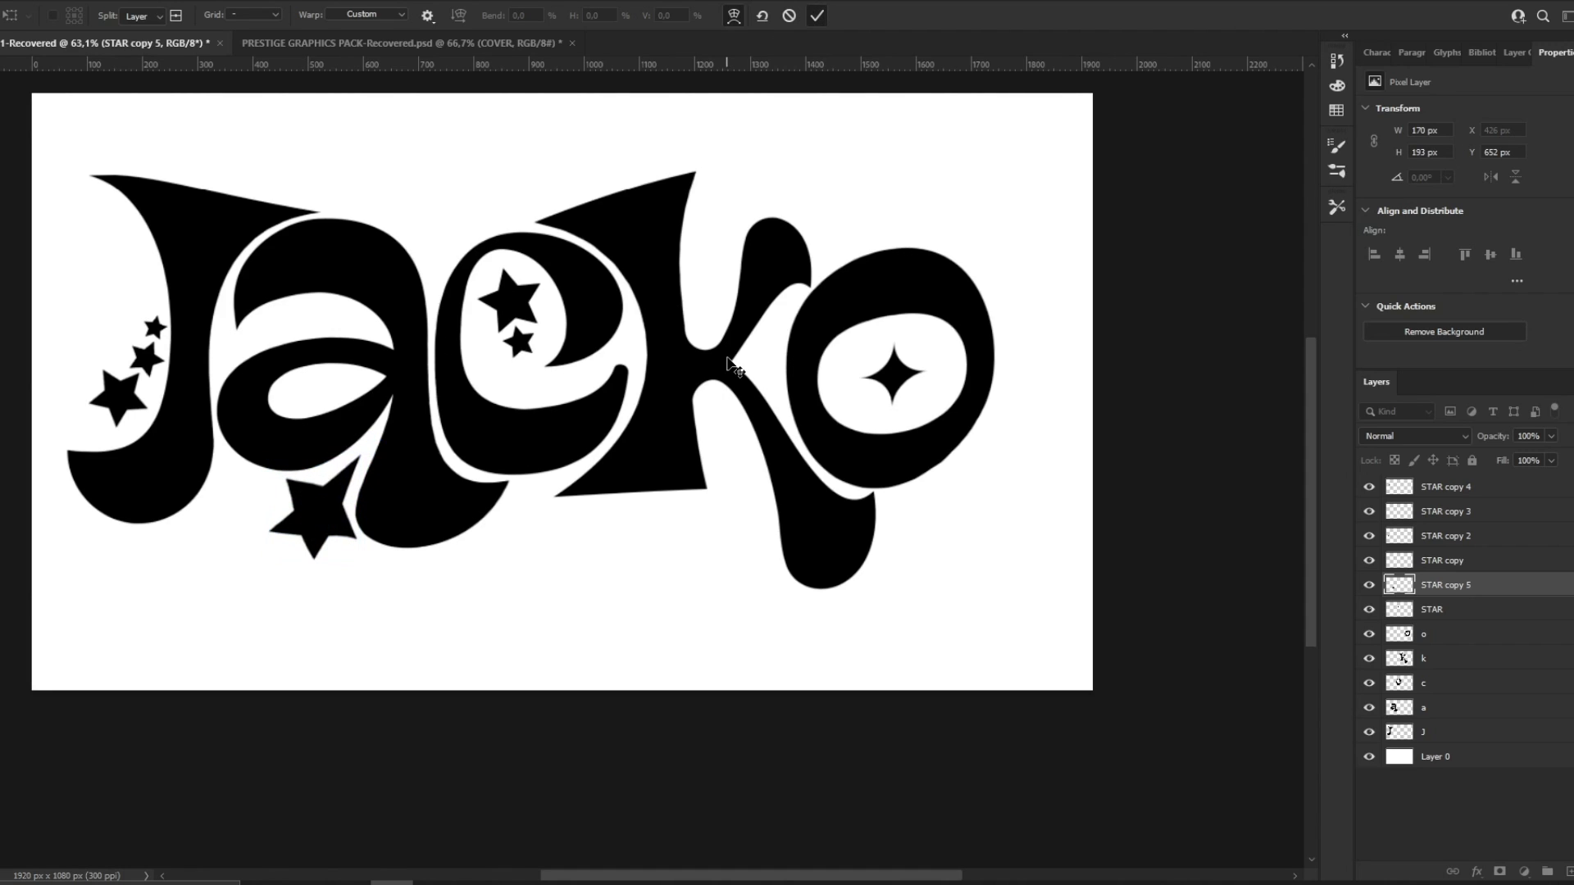
Step: Copy the c's small star, enlarge it to about 98 × 101 px and place it beside the k's foot
click(1444, 564)
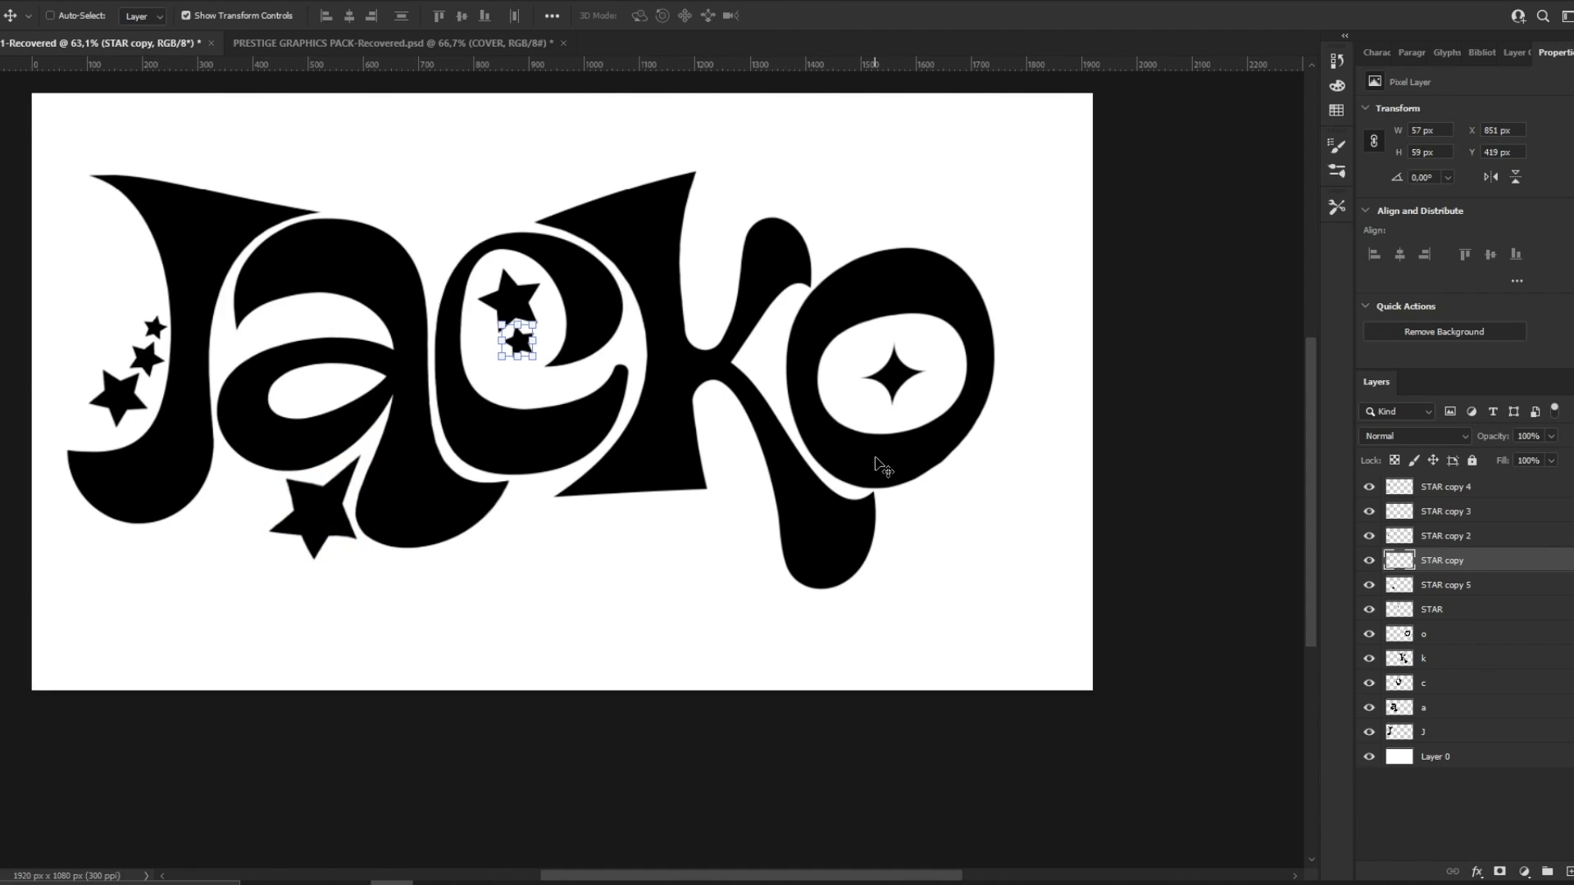
alt+drag(539, 345, 650, 352)
key(ctrl+t)
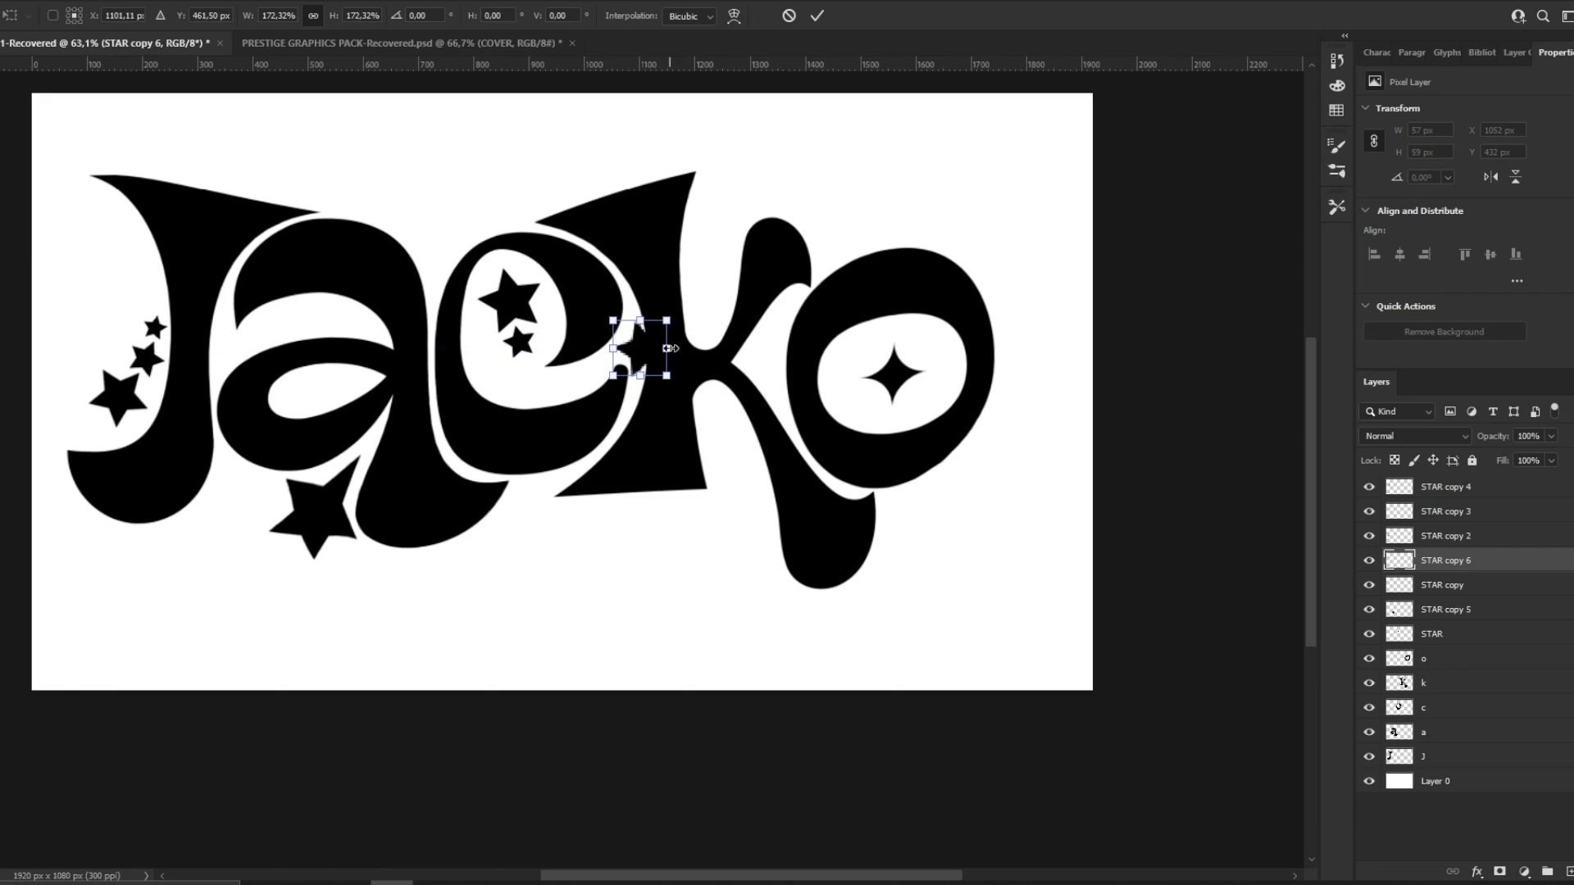
click(816, 14)
drag(743, 245, 825, 400)
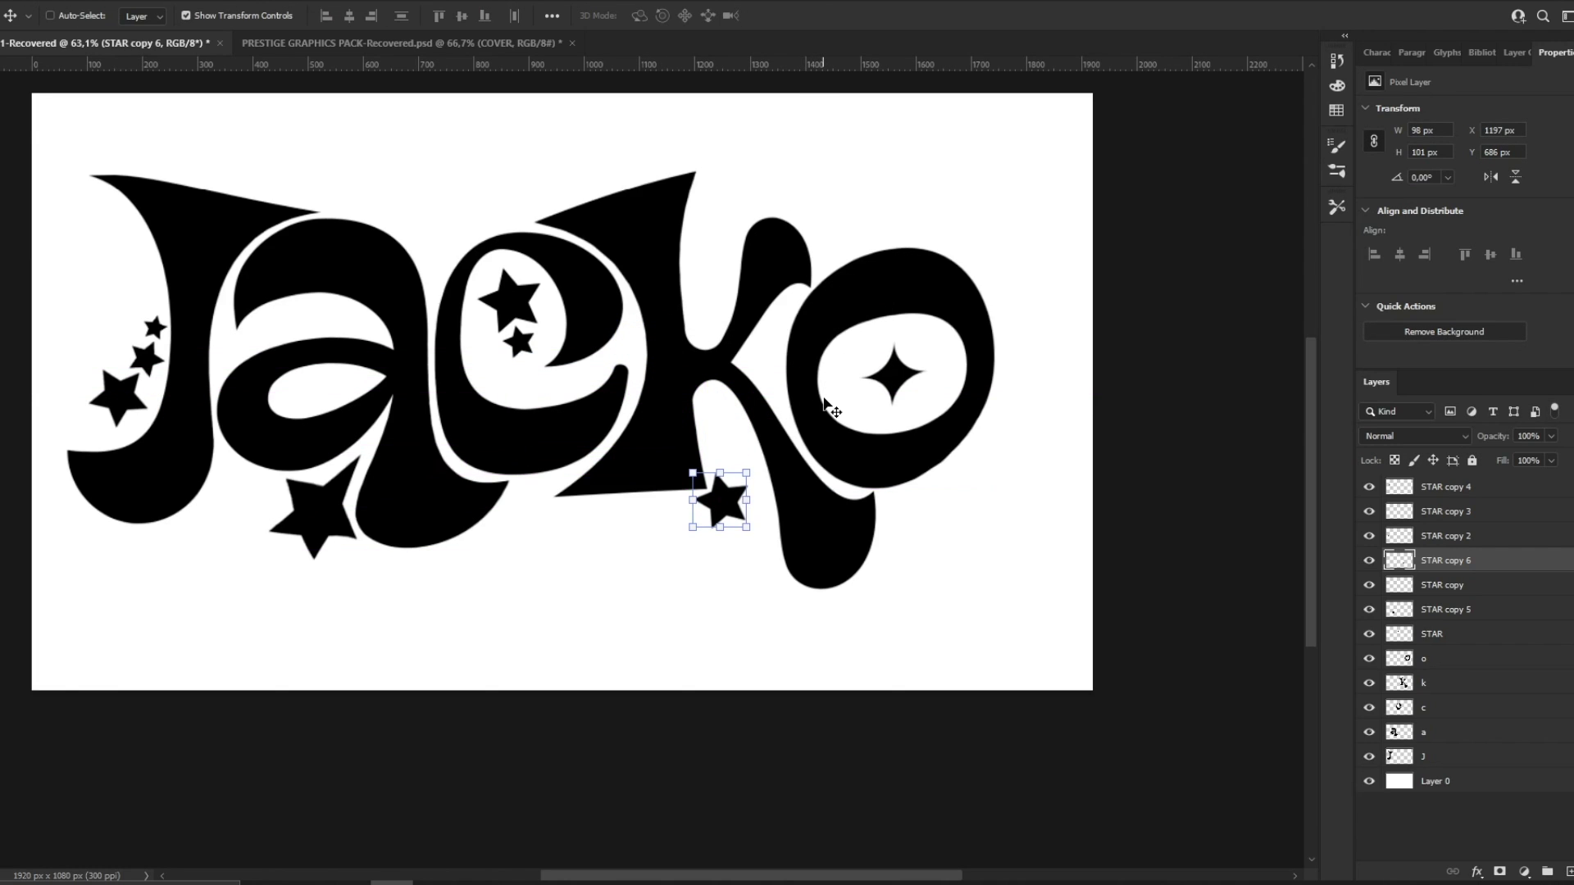
Step: Convert all letter and star layers into one smart object and move it right to X 77 px, Y 139 px
key(z)
drag(451, 269, 529, 281)
key(v)
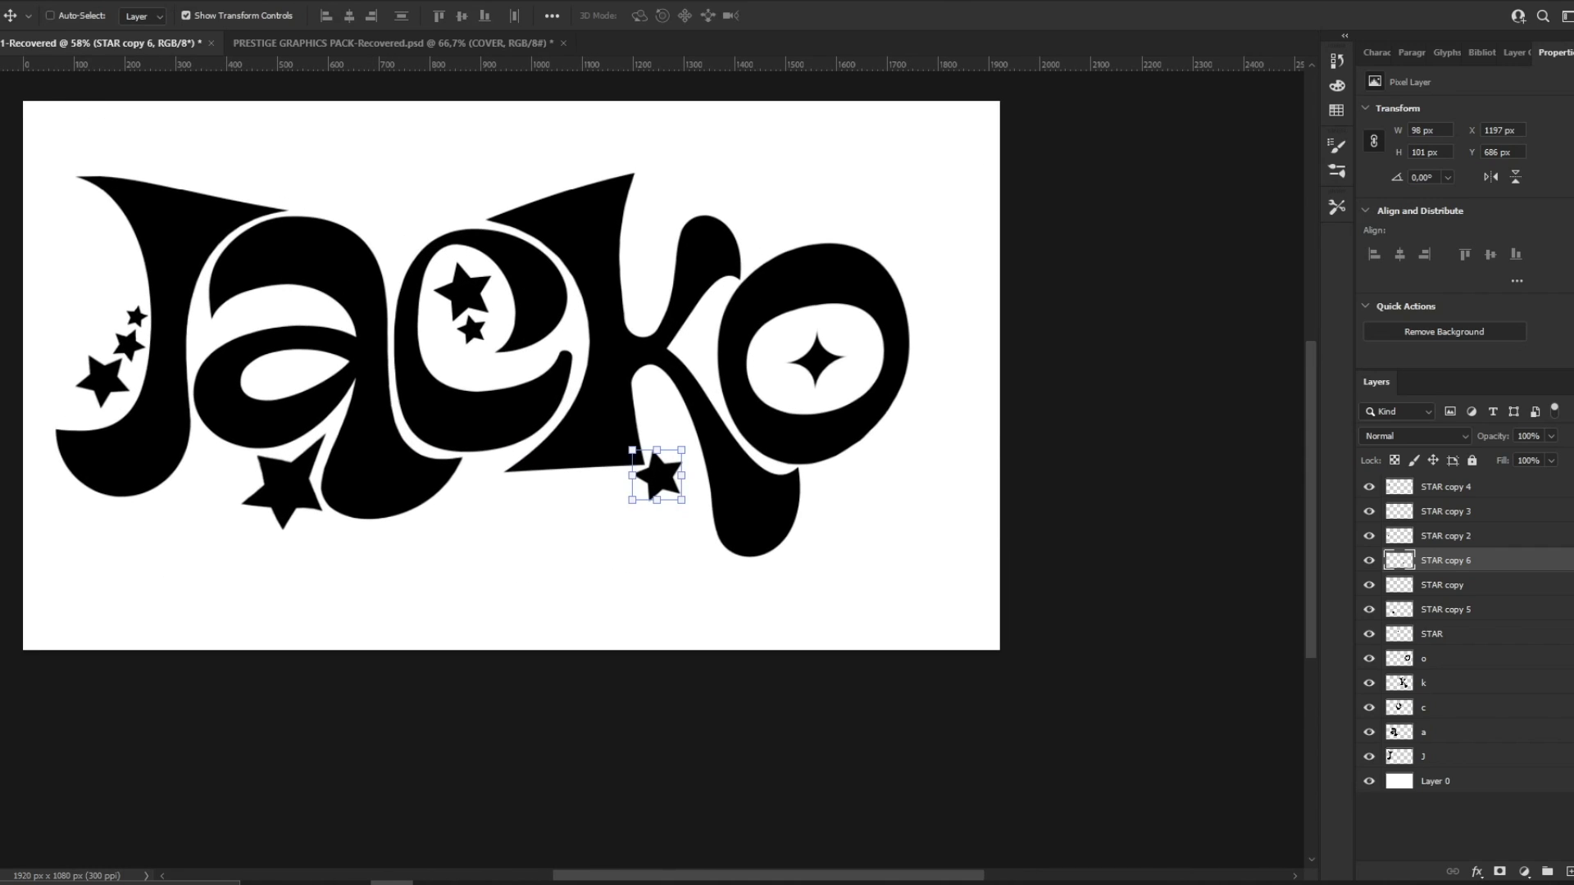
click(1456, 488)
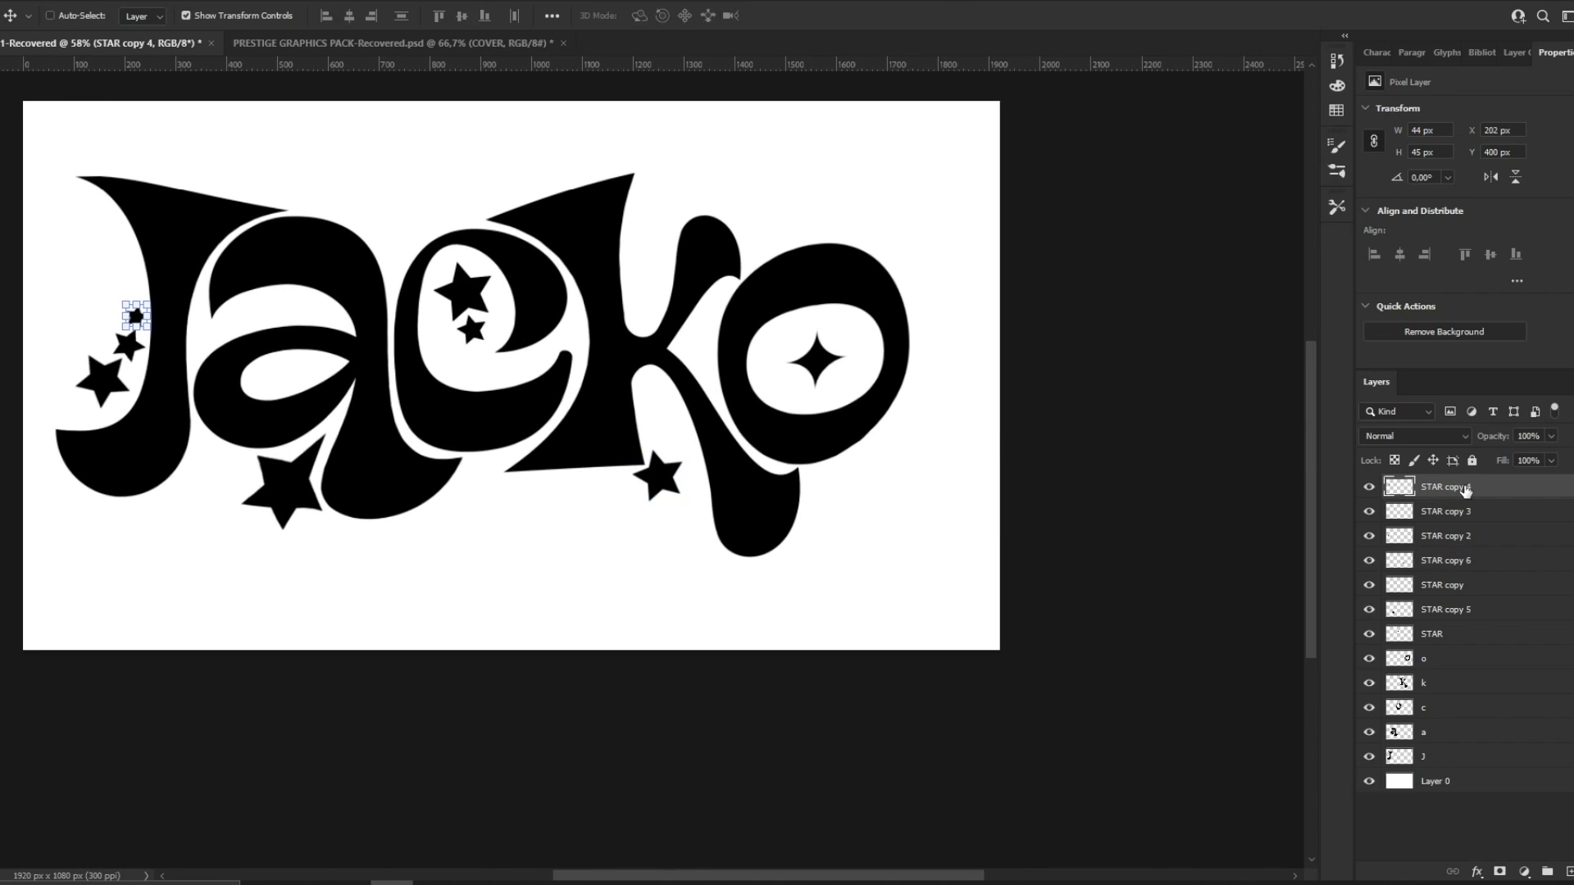
shift+click(1462, 760)
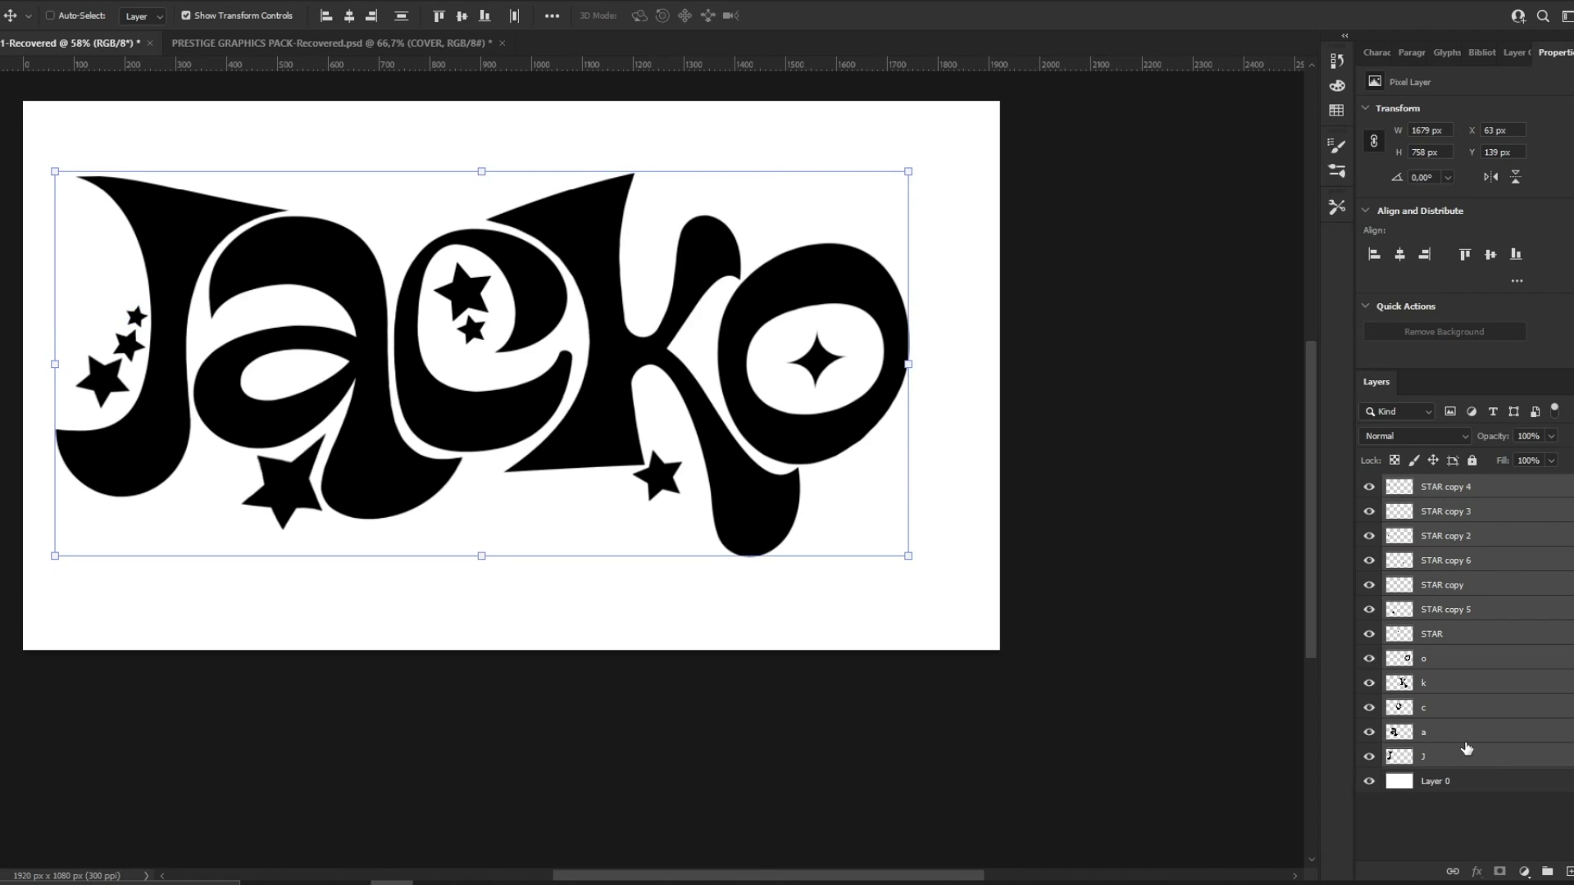
right_click(1475, 563)
click(1275, 382)
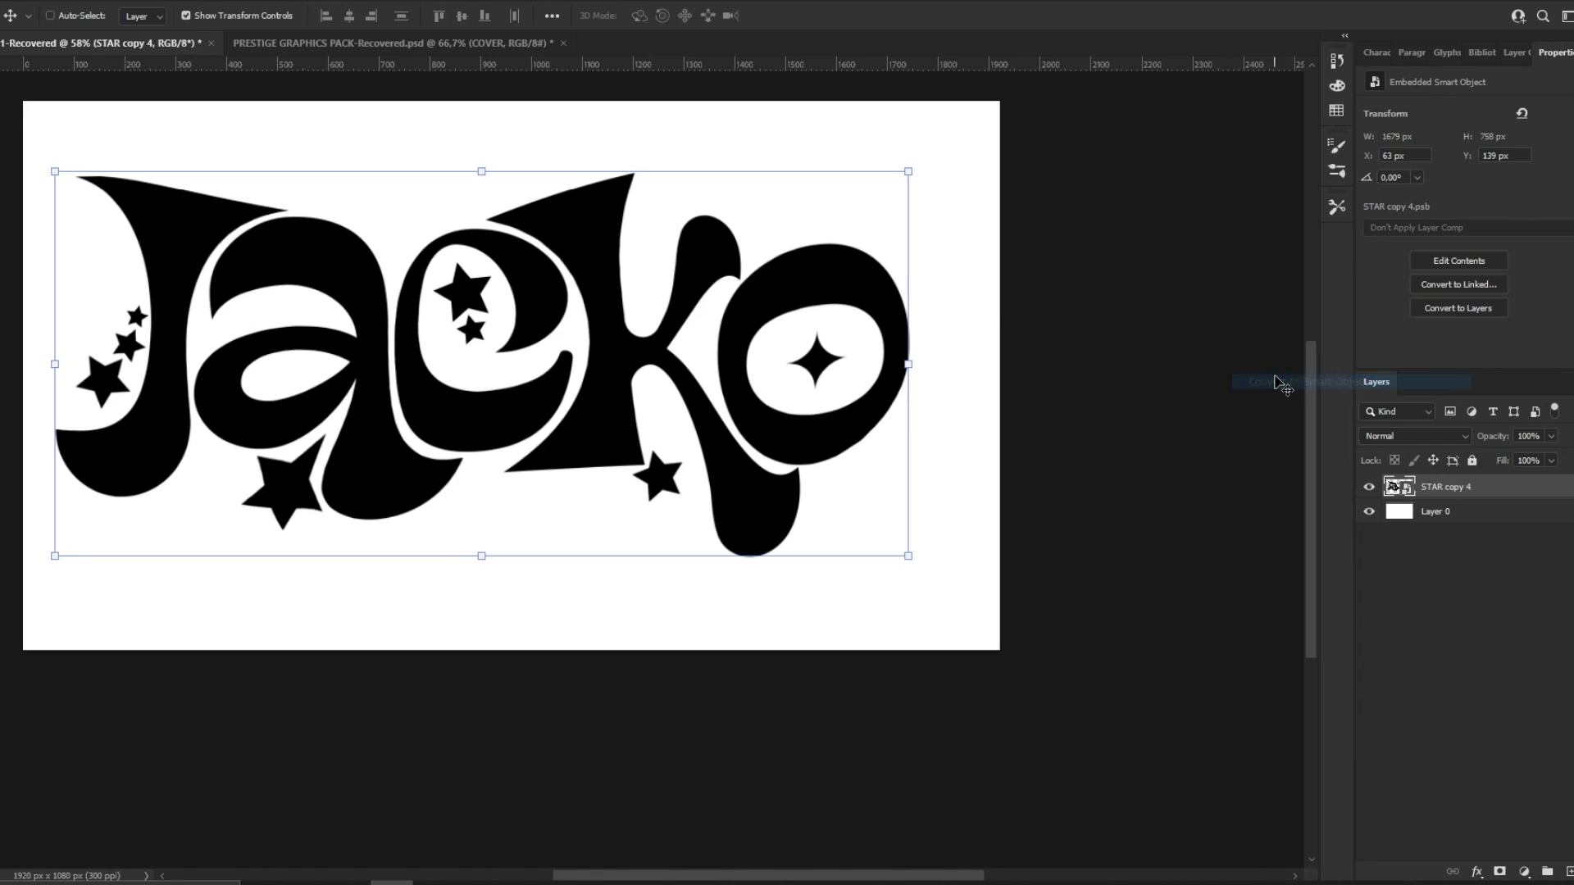
drag(681, 396, 688, 396)
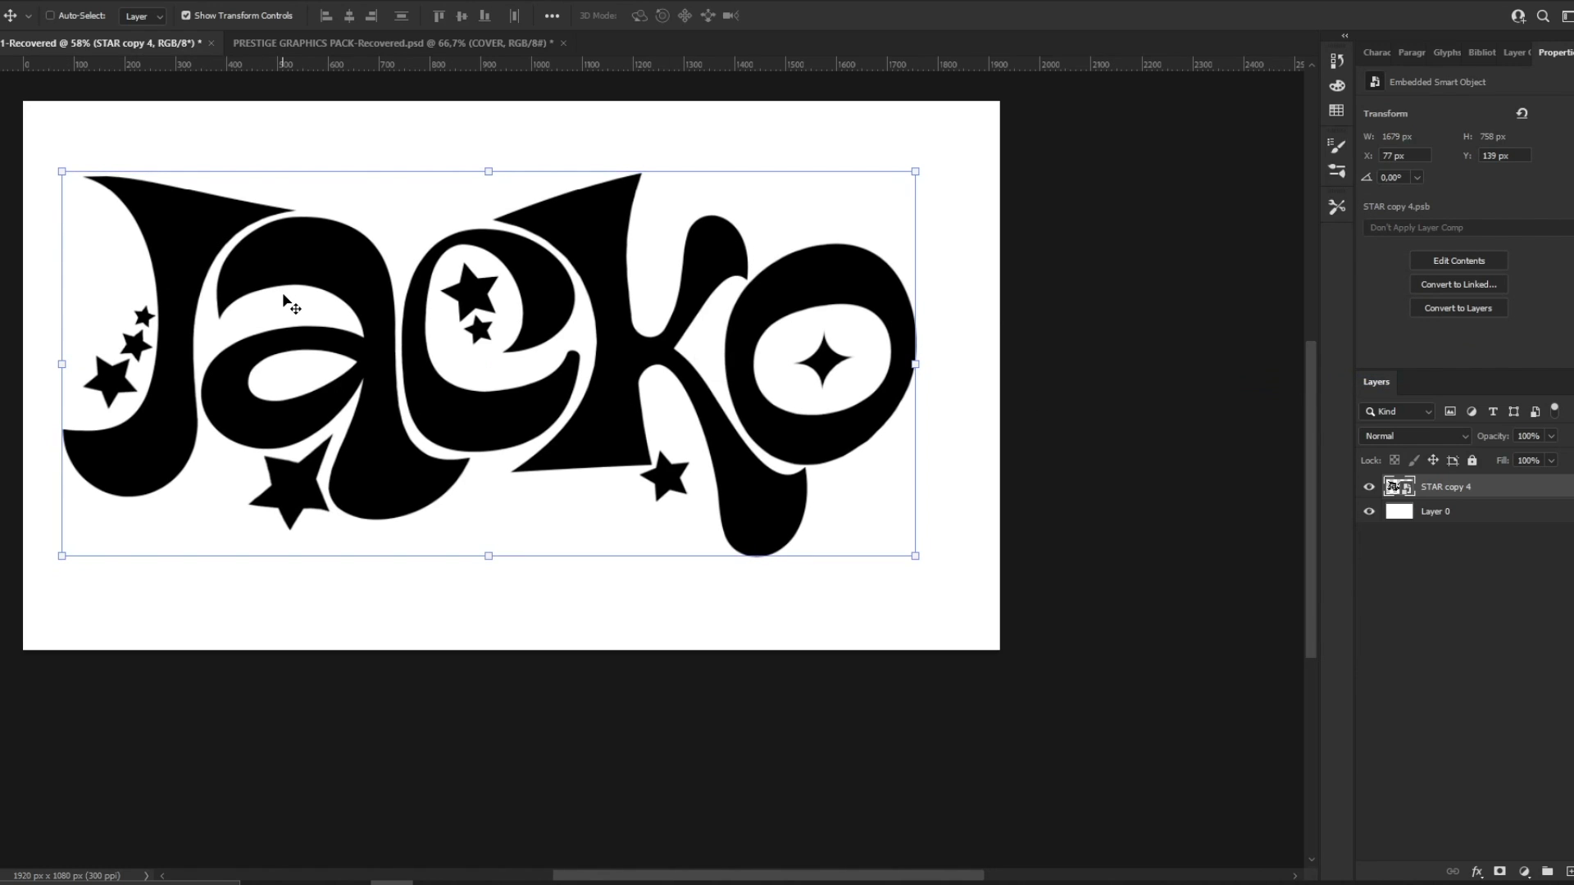
Step: Select the whole lettering and stars with the Quick Selection tool and turn the selection into a work path
click(5, 174)
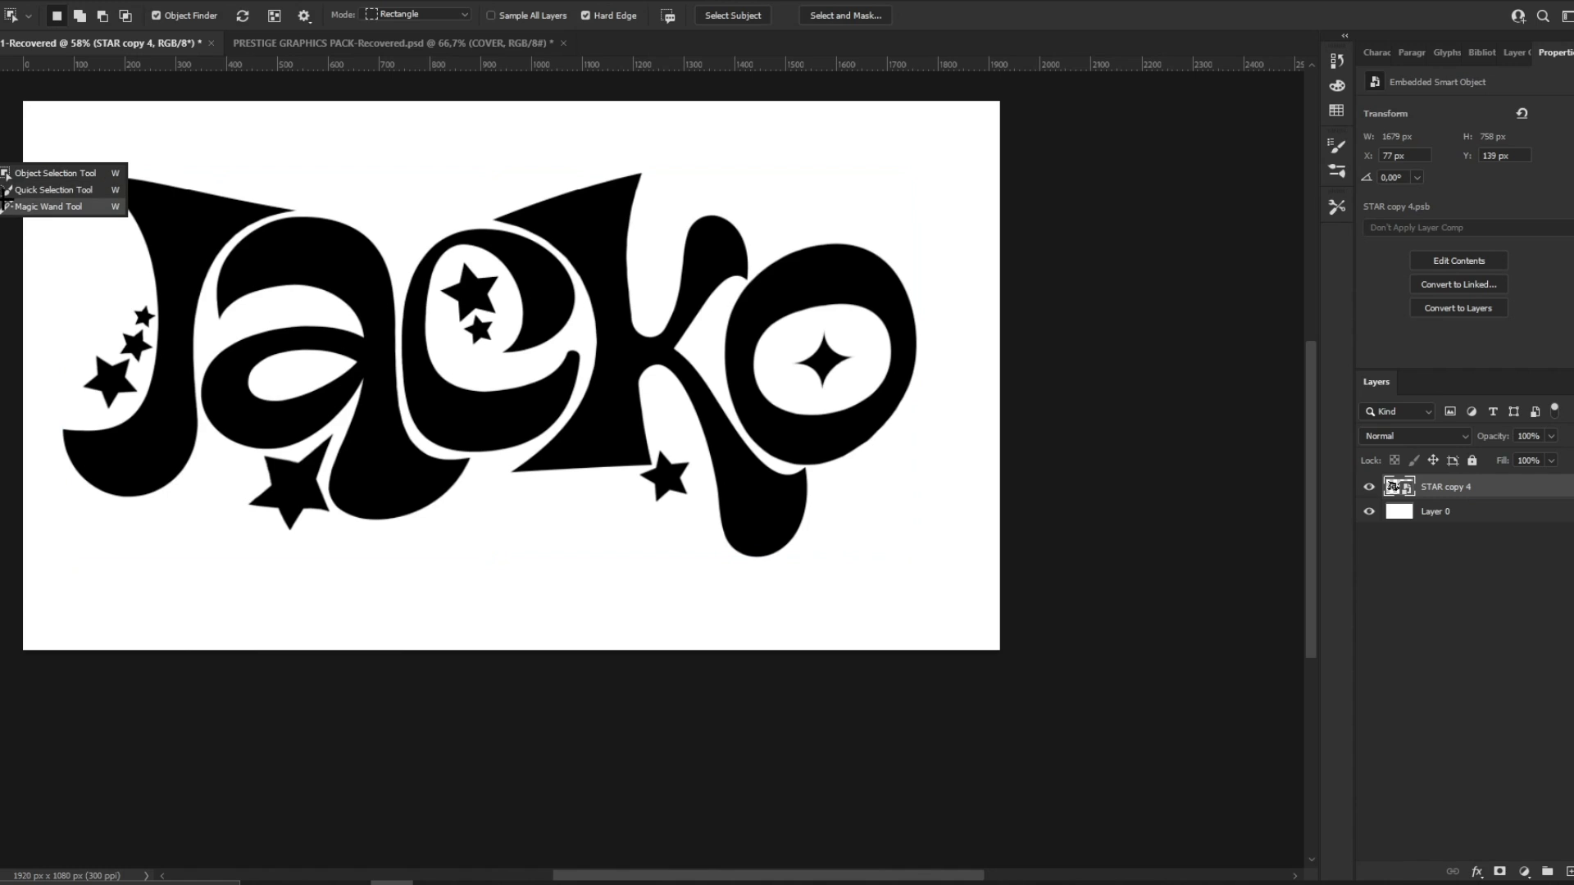
click(25, 191)
alt+right_drag(336, 373, 426, 379)
drag(231, 329, 779, 316)
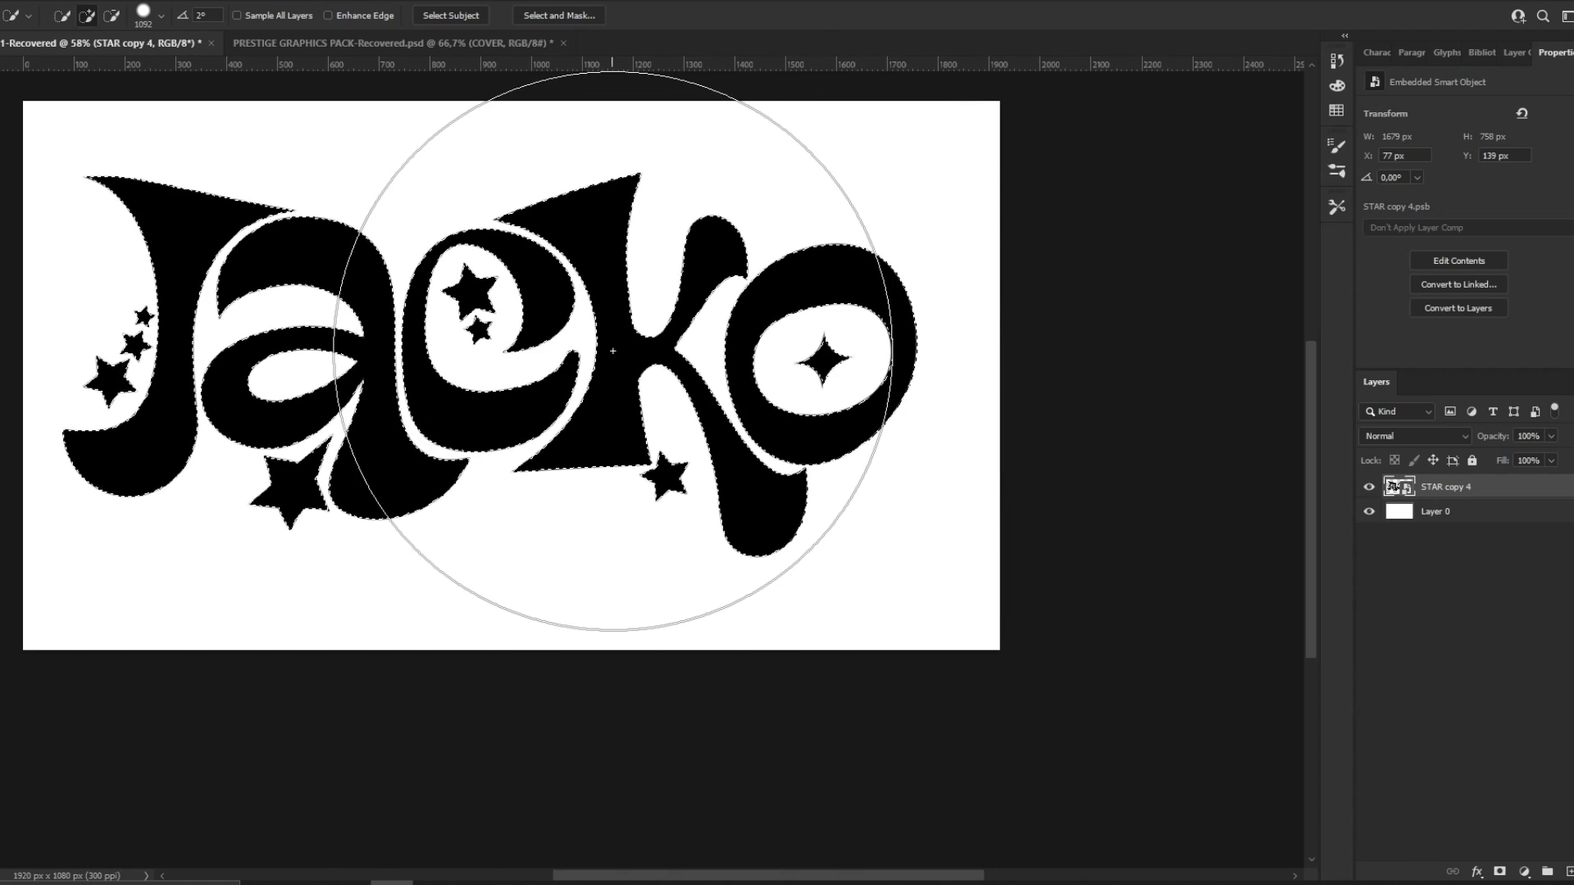
right_click(627, 351)
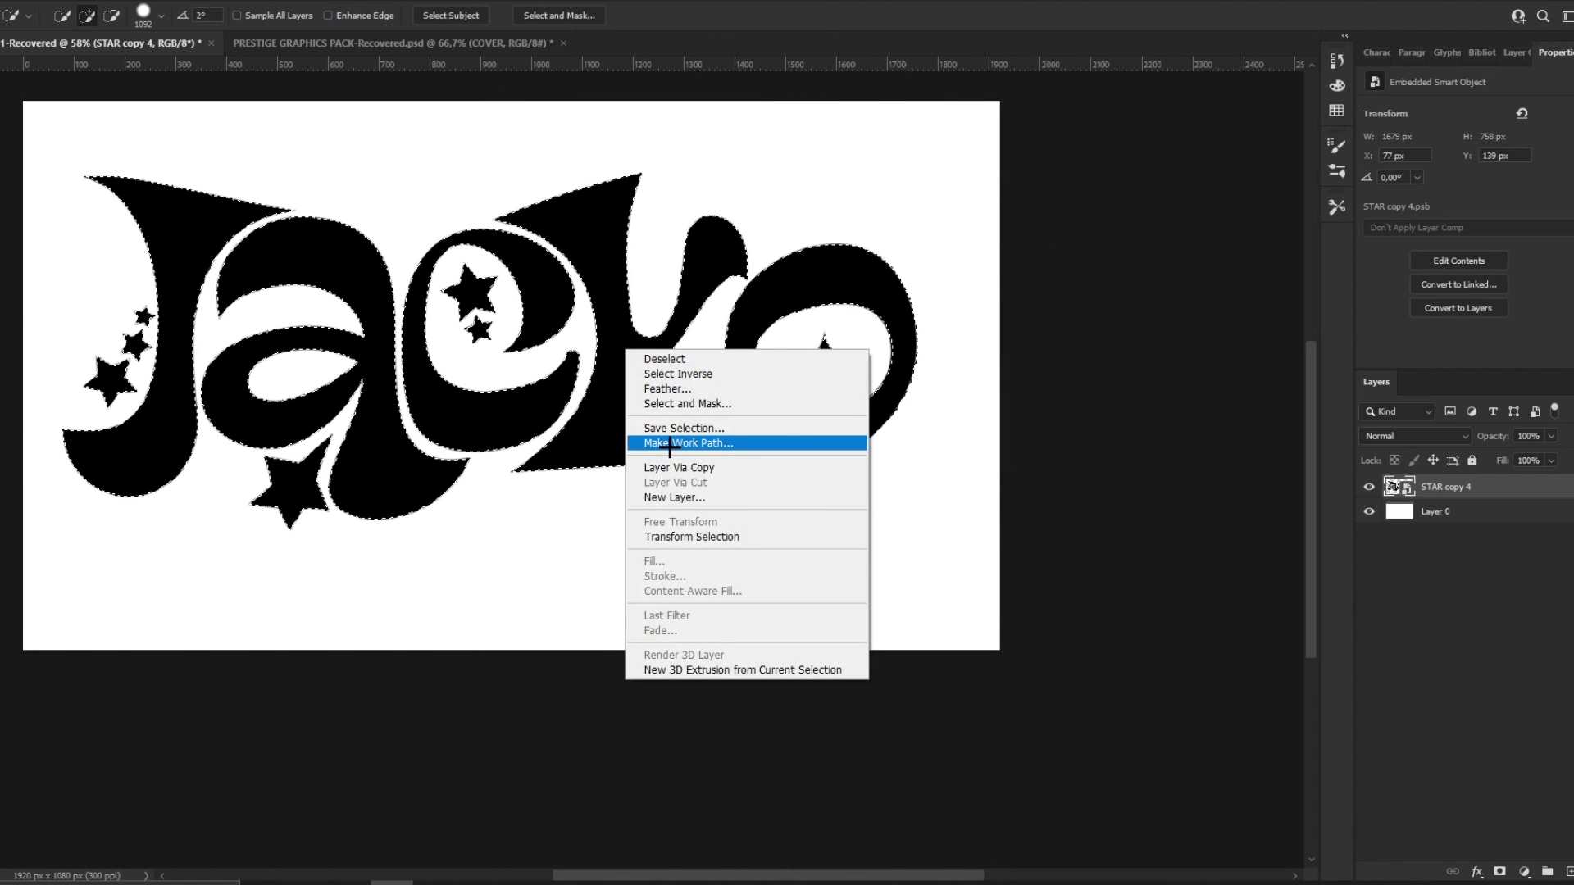
click(680, 443)
click(860, 259)
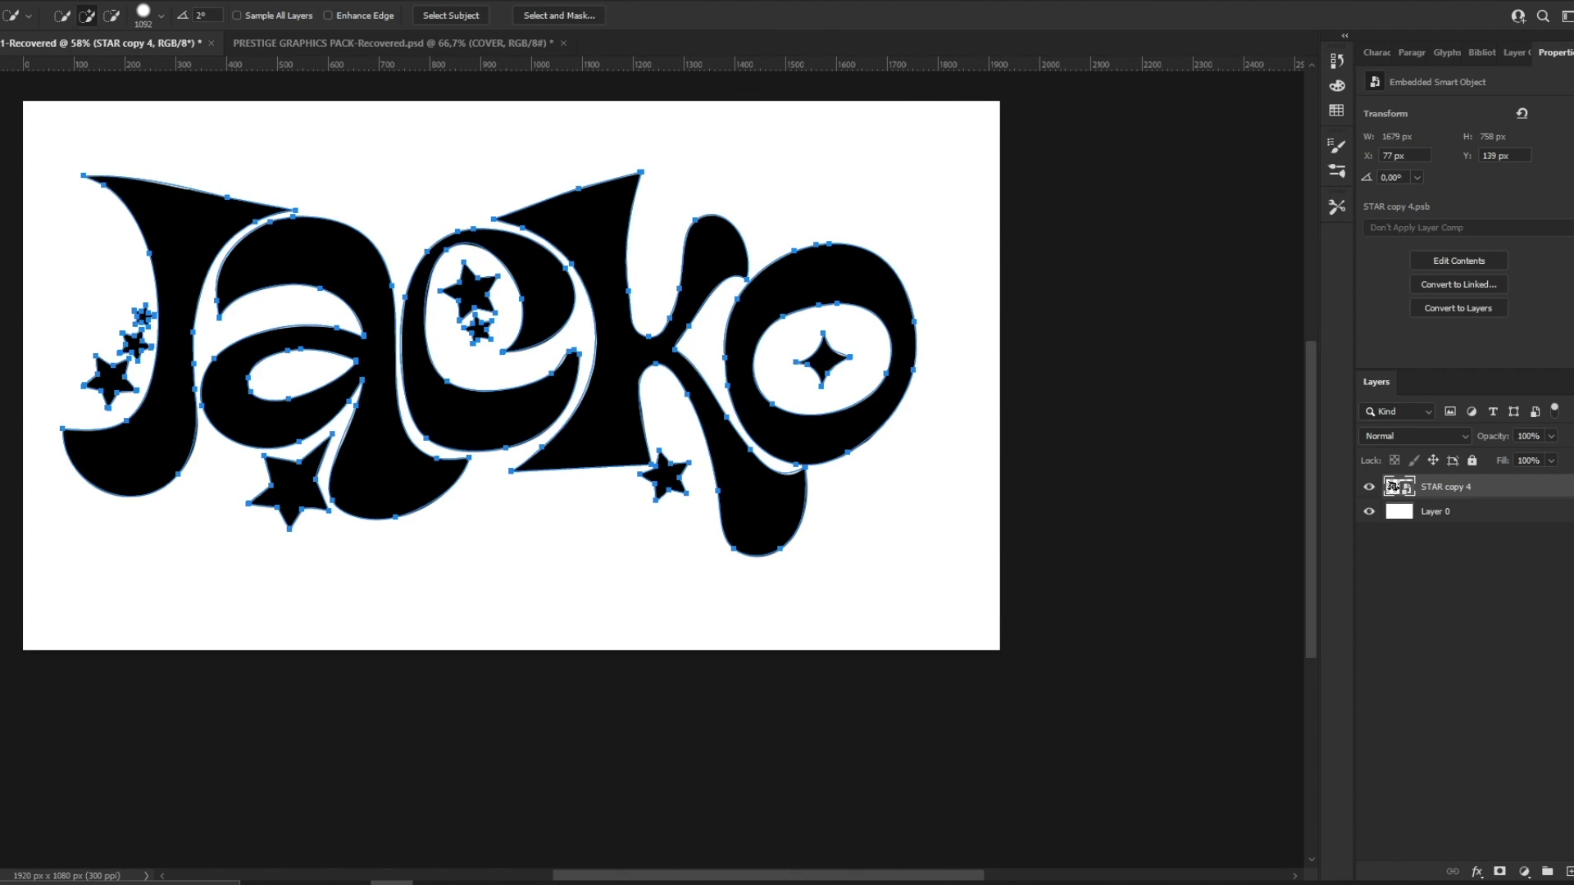
Step: Export the work path to Illustrator in the Pobrane folder under the name jacko
click(10, 1)
mouse_move(29, 260)
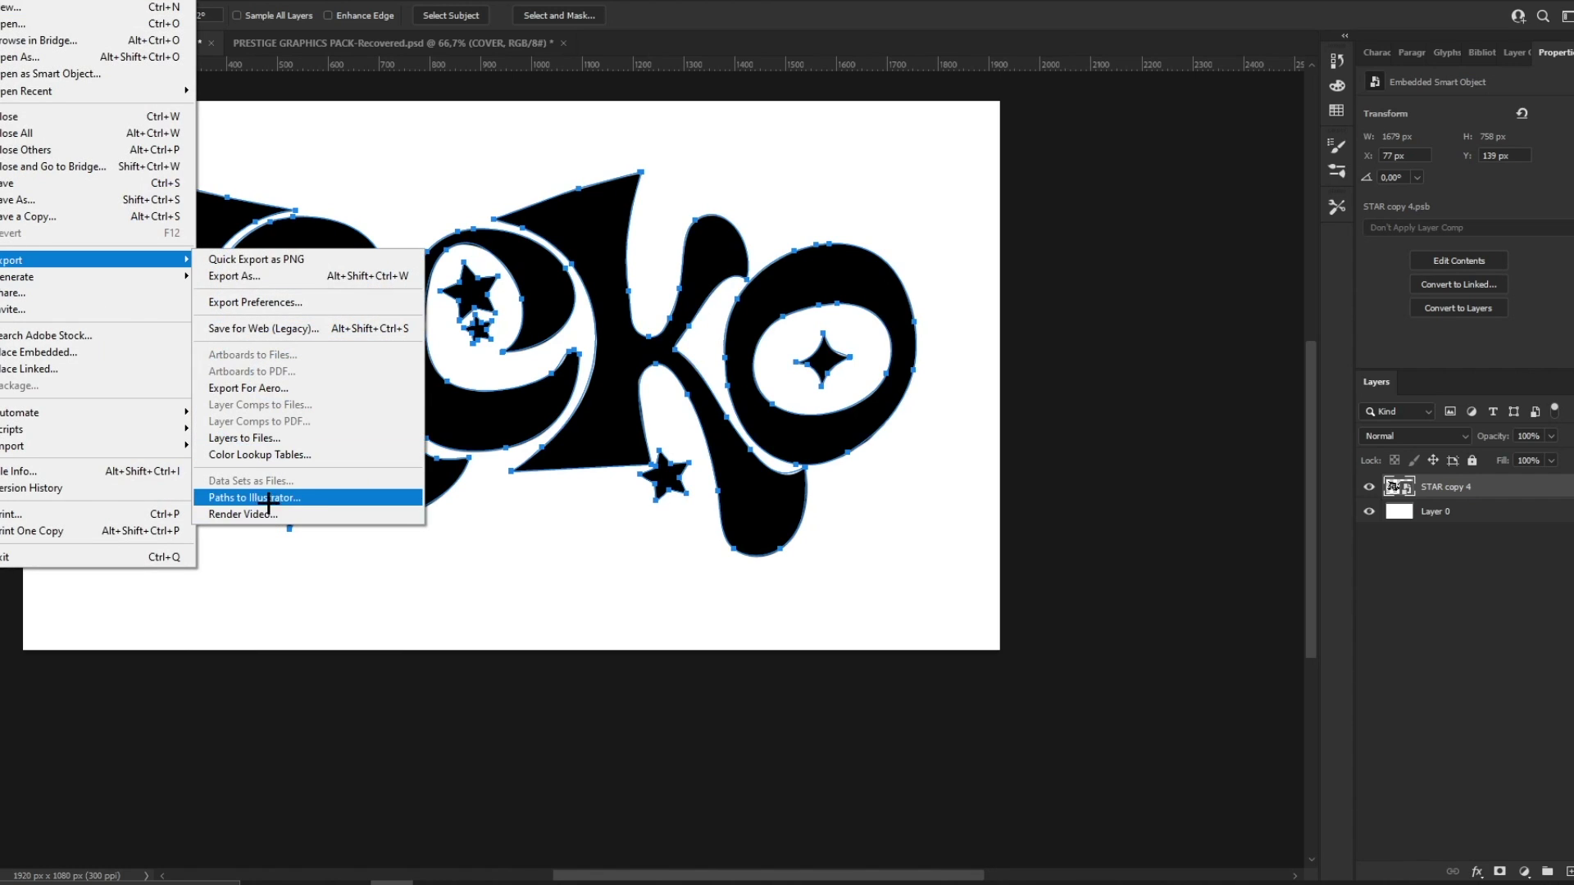
click(270, 497)
click(903, 284)
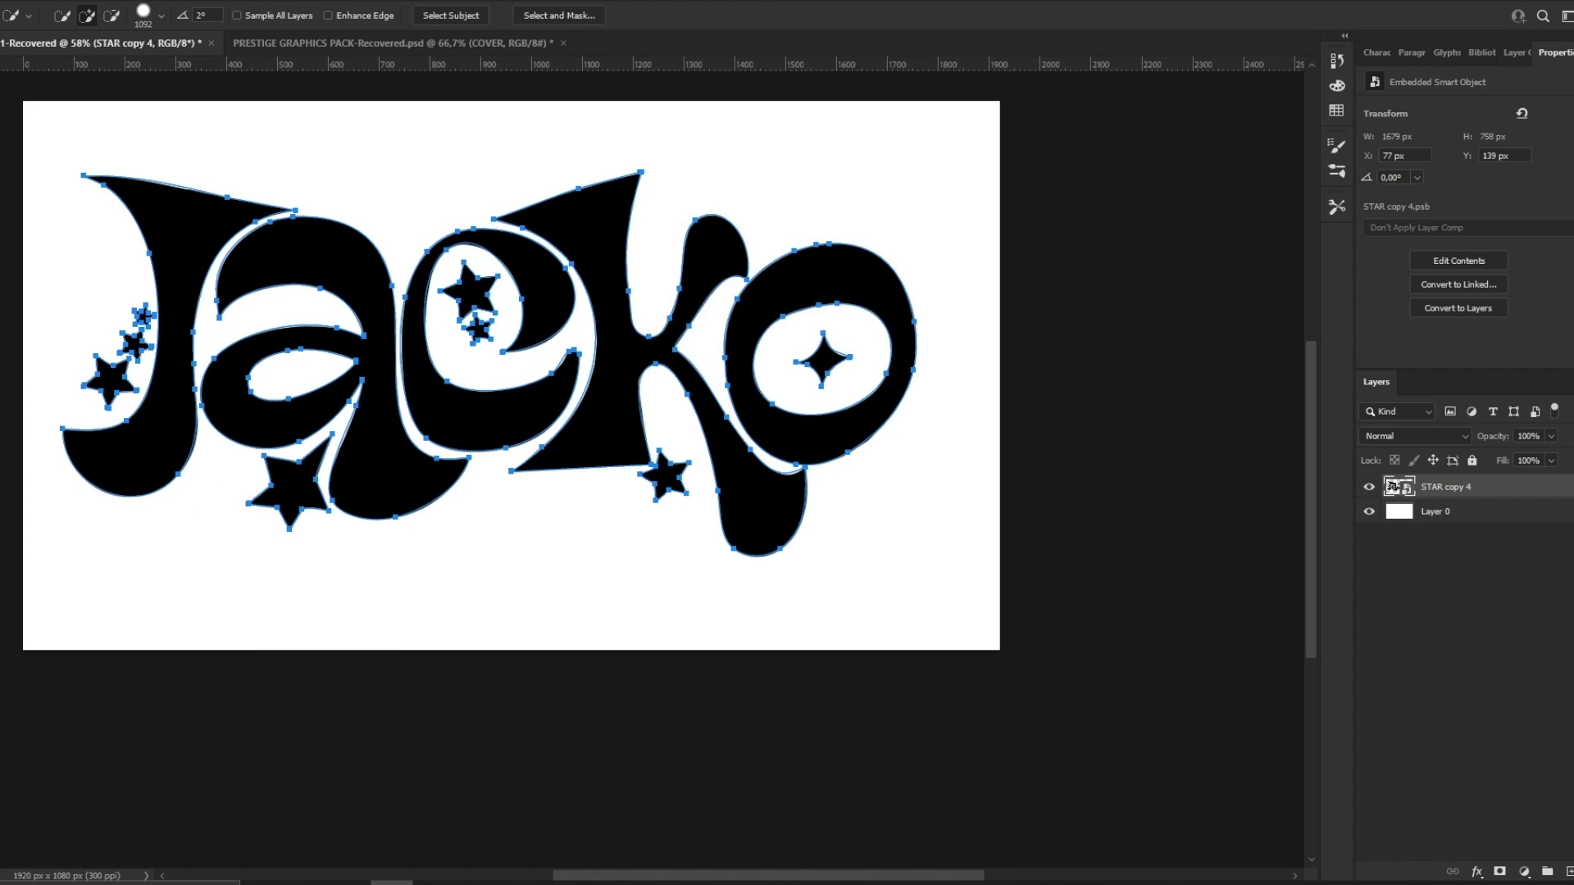
click(10, 112)
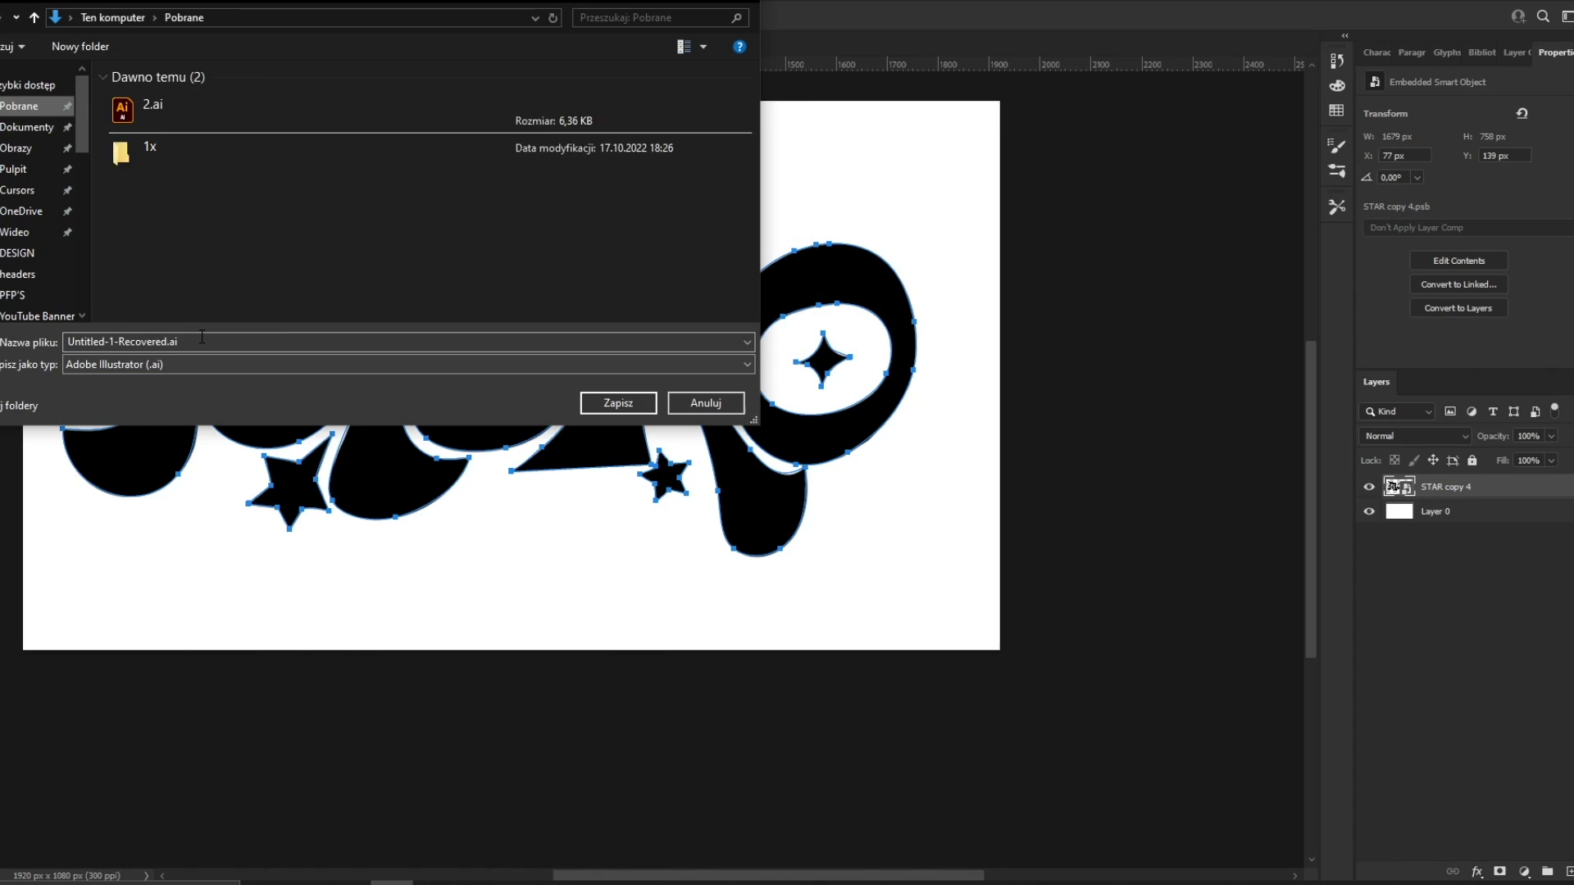
text(jacko)
key(Return)
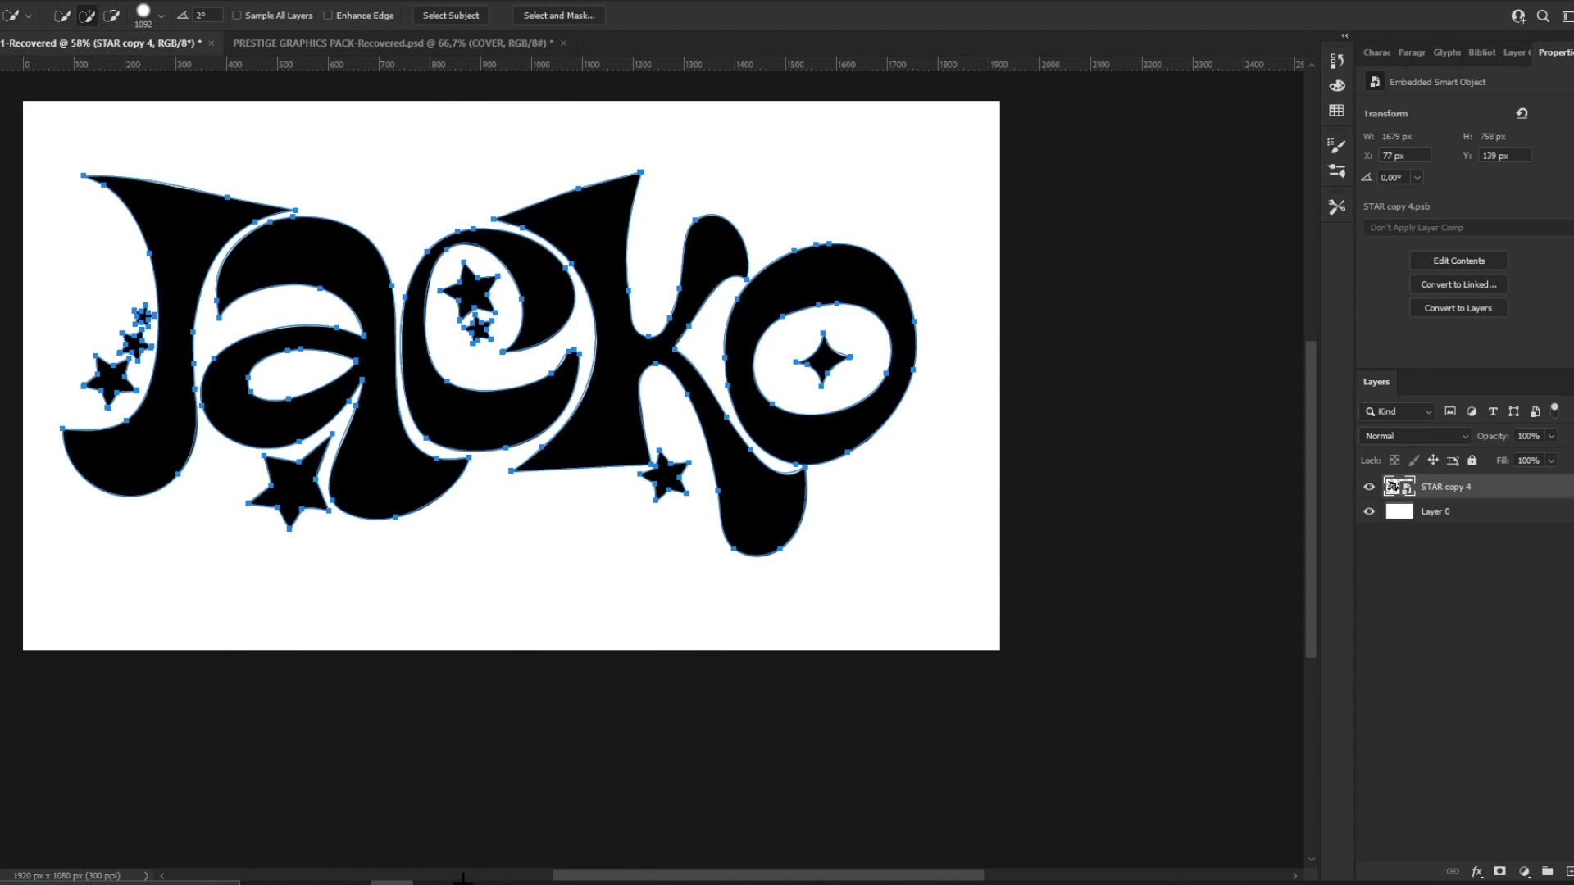
Step: Switch to Cinema 4D by opening the recent project NAXZZ 3D TEXT LIGHTROOM.c4d and dismiss its C.O.F.F.E.E. warning
right_click(491, 882)
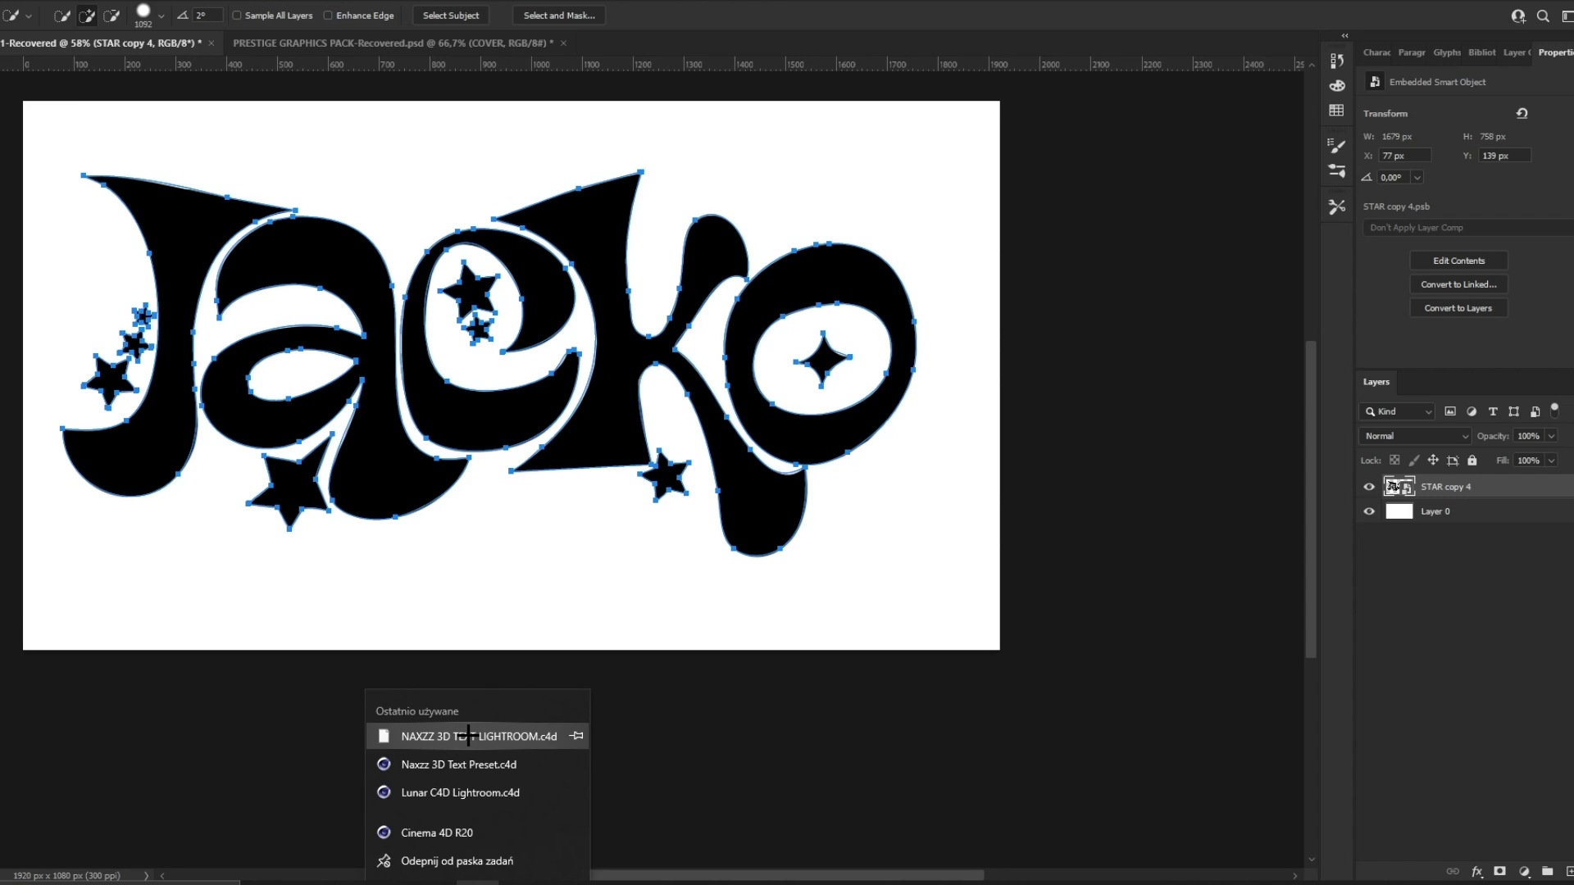
click(468, 736)
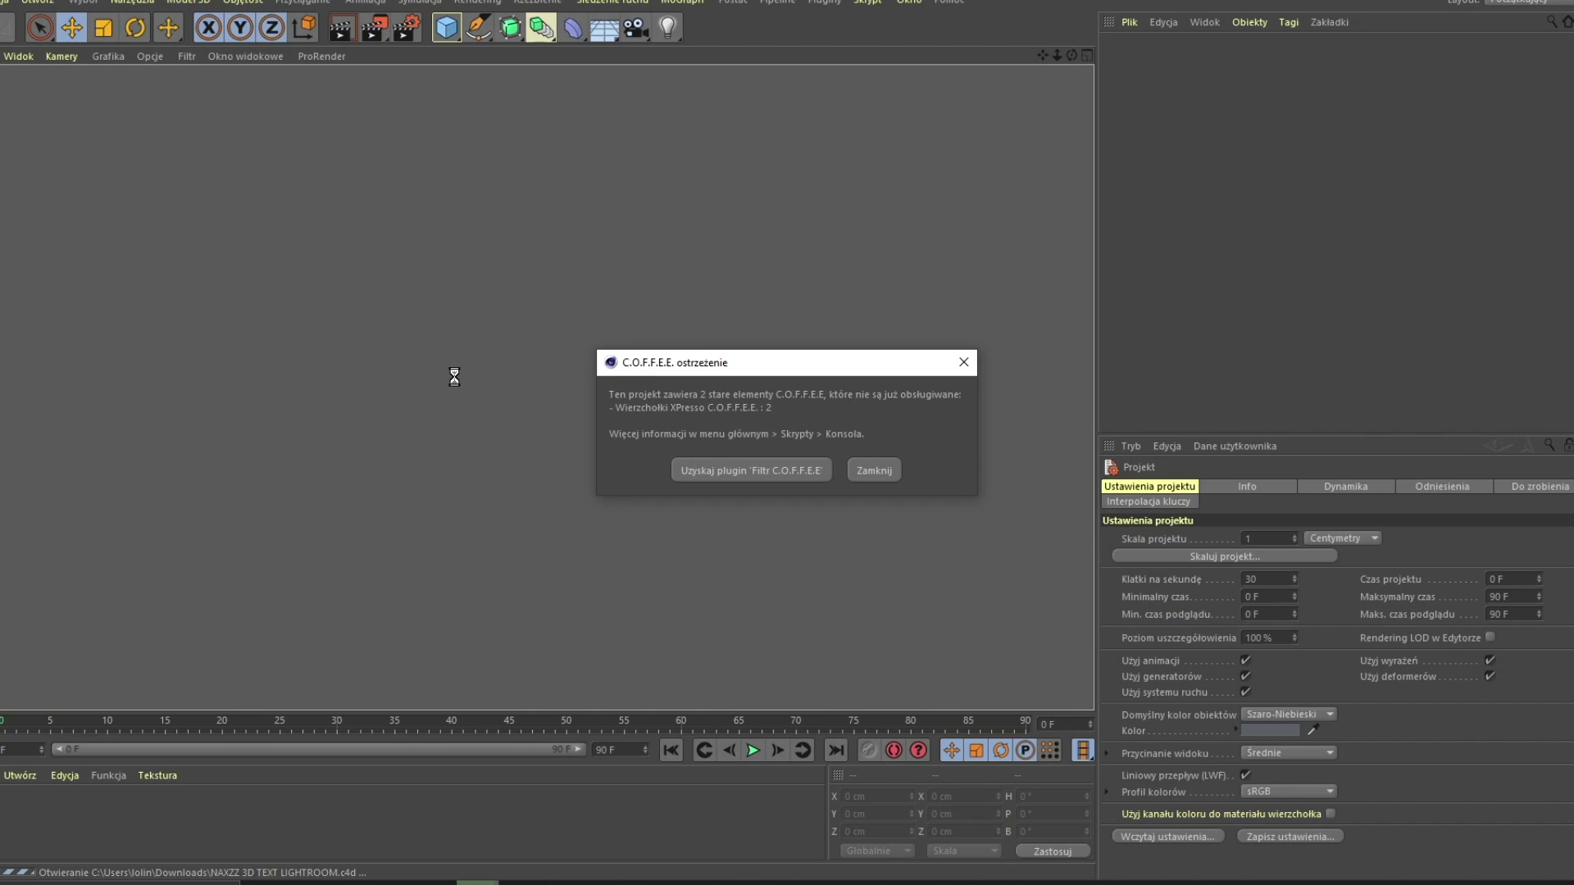
click(965, 362)
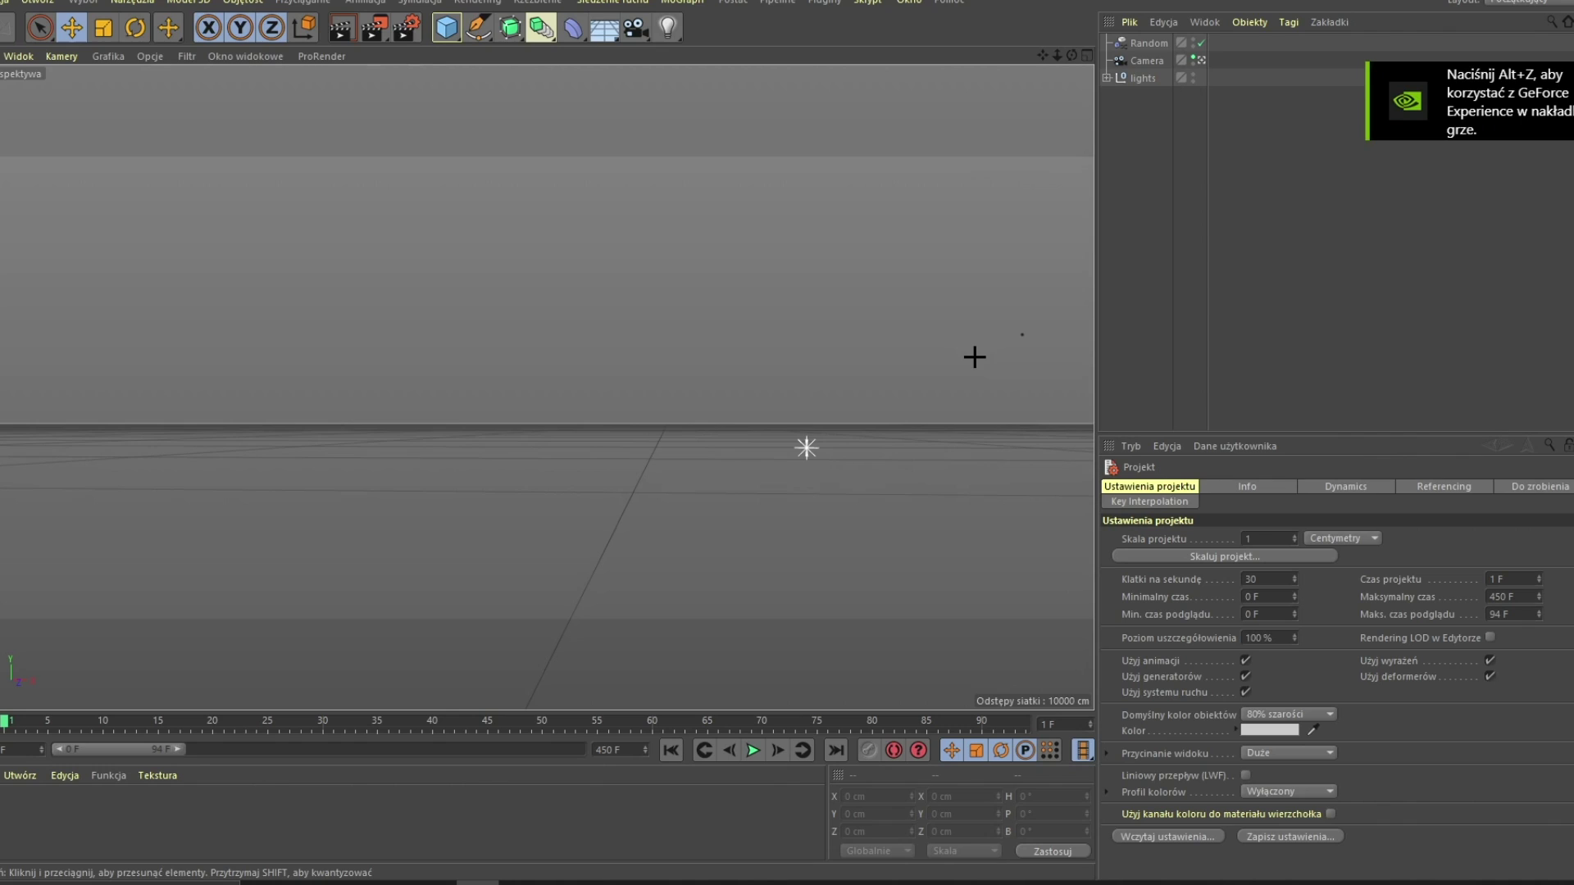
Step: Merge jacko.ai from the Pobrane folder into the scene, accepting the import settings
click(1129, 23)
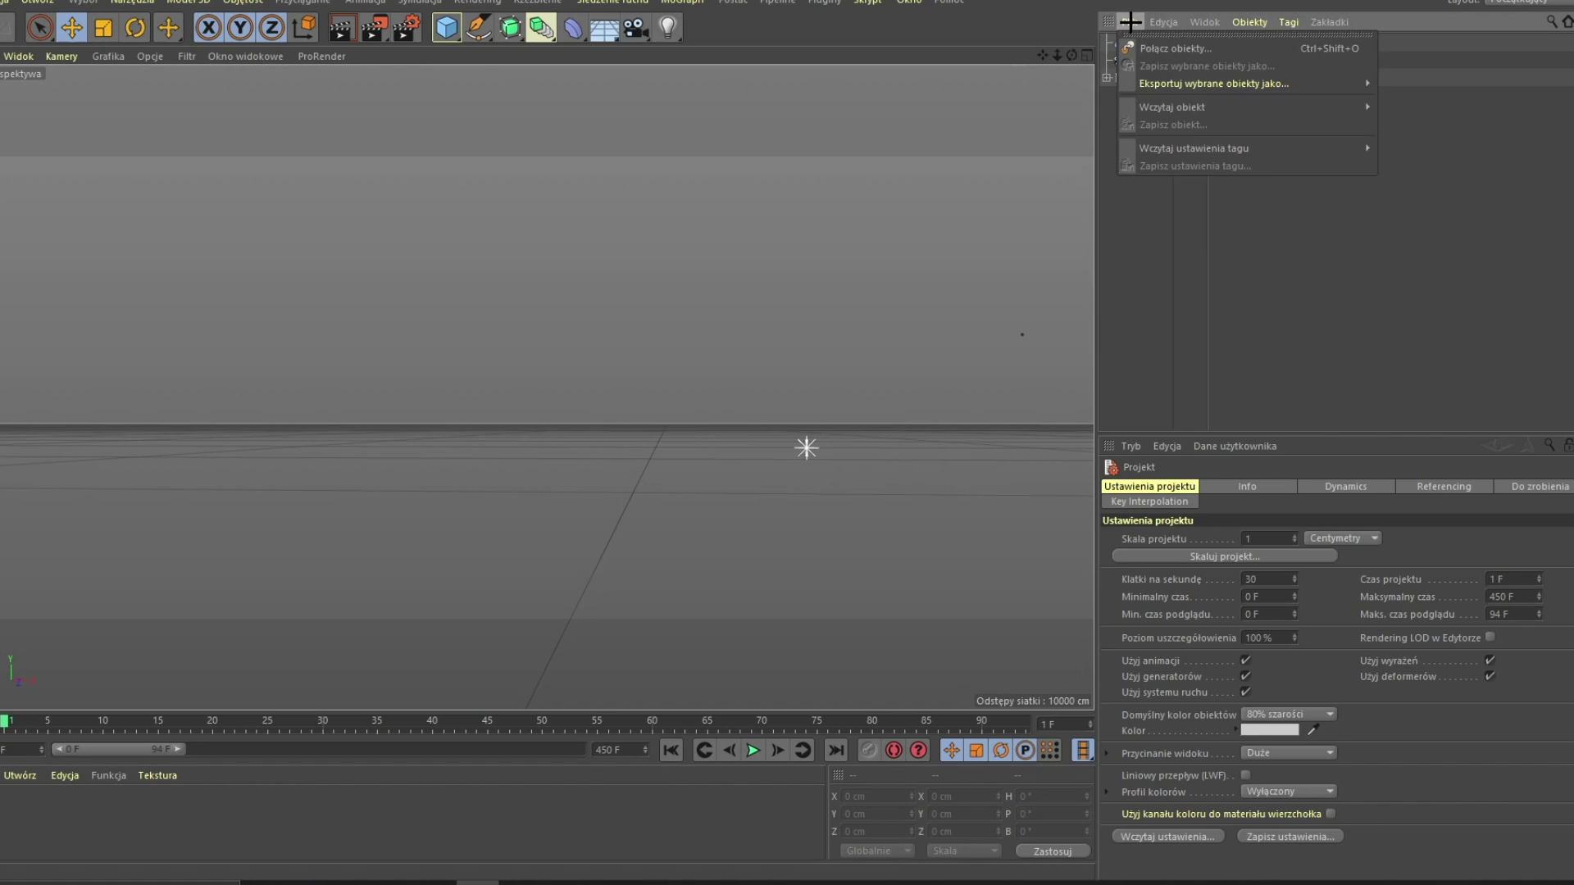
click(1139, 46)
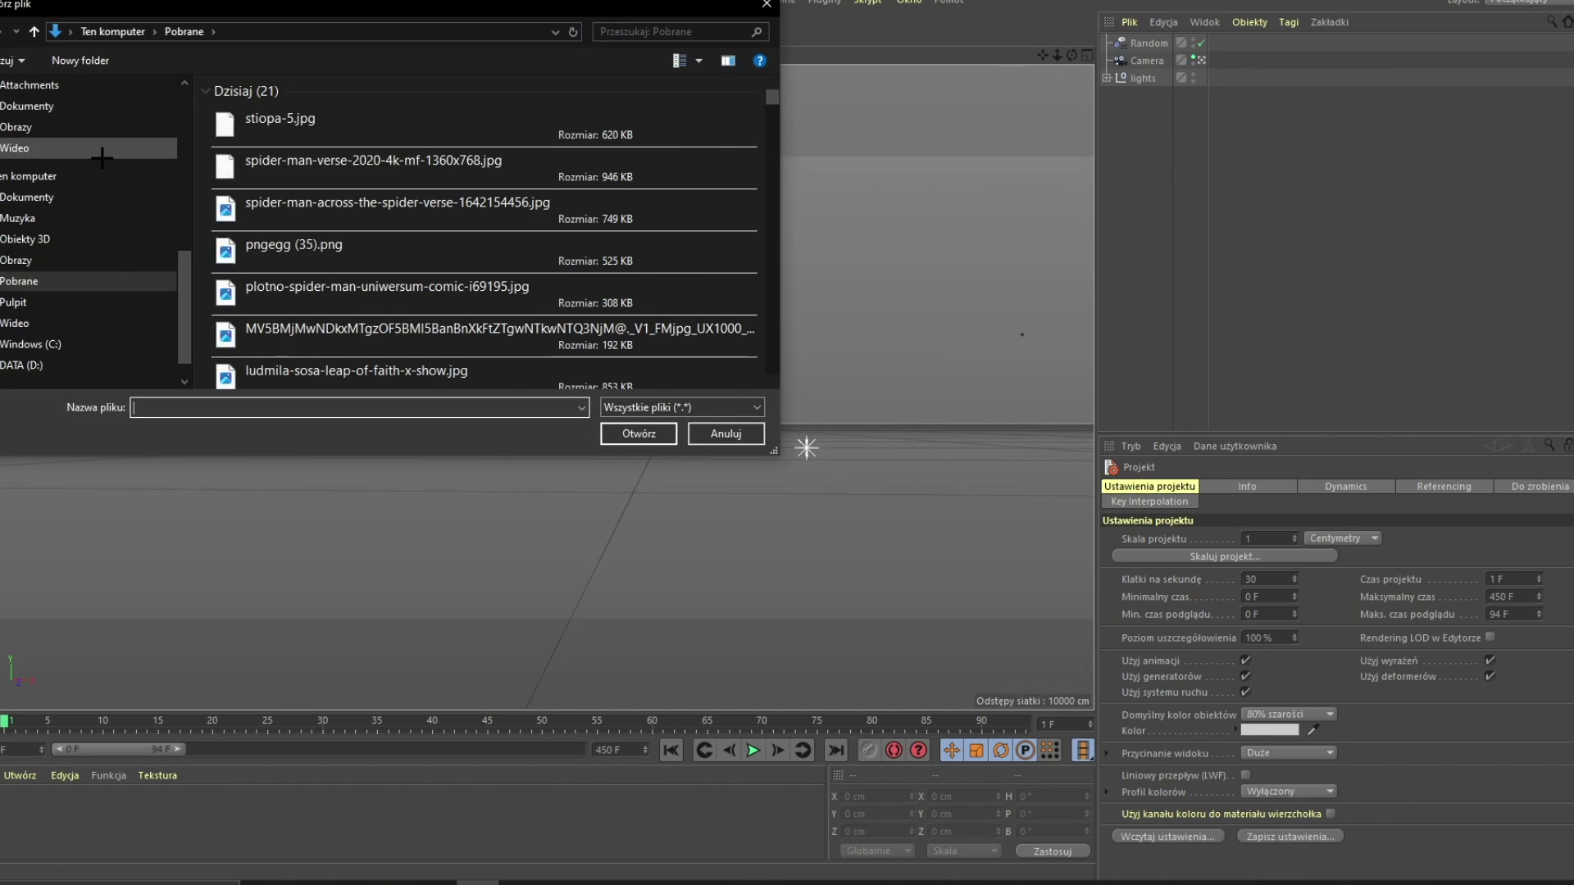
scroll(270, 232, down, 5)
scroll(283, 232, up, 2)
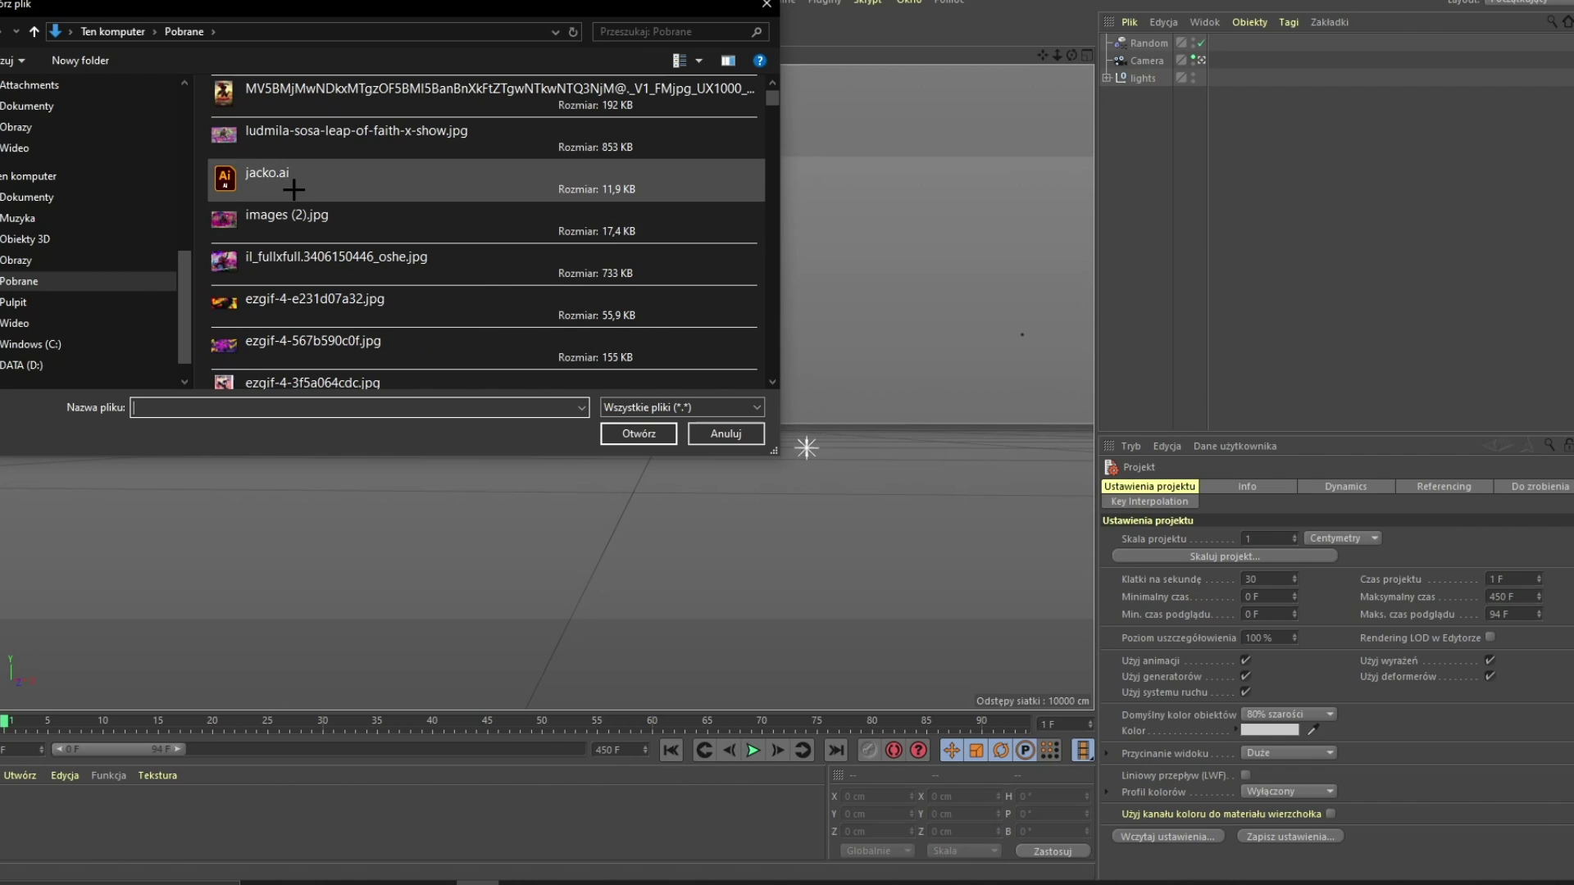
double_click(272, 183)
click(264, 378)
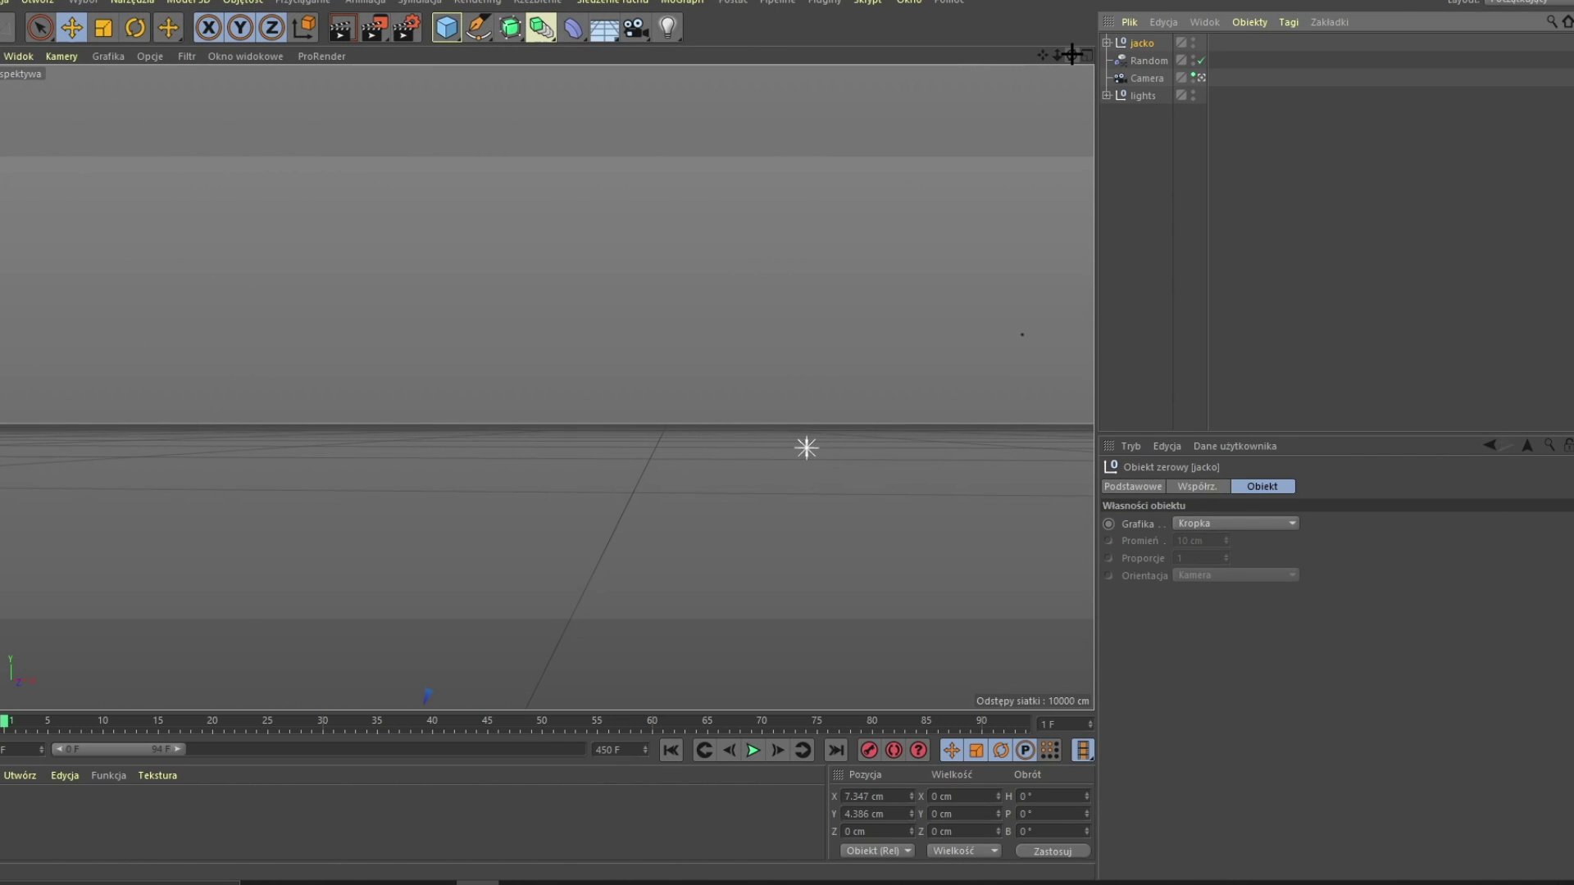
Step: Move the imported jacko splines to about X 294 cm, Y 765 cm, Z -379 cm
drag(1072, 54, 579, 565)
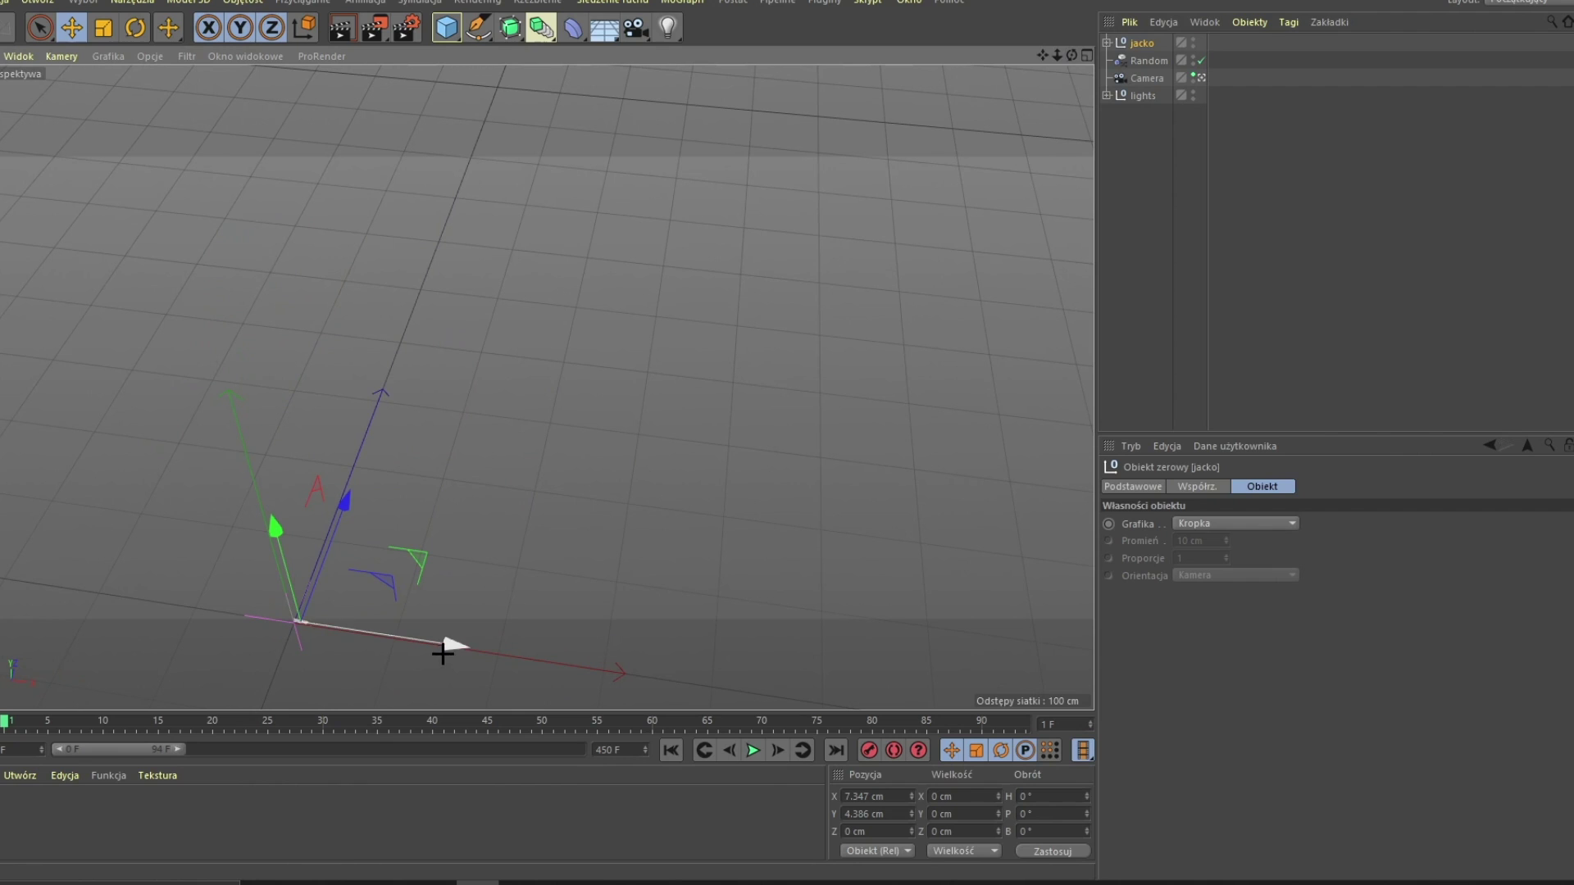
drag(443, 653, 642, 671)
drag(516, 569, 193, 148)
drag(348, 309, 603, 309)
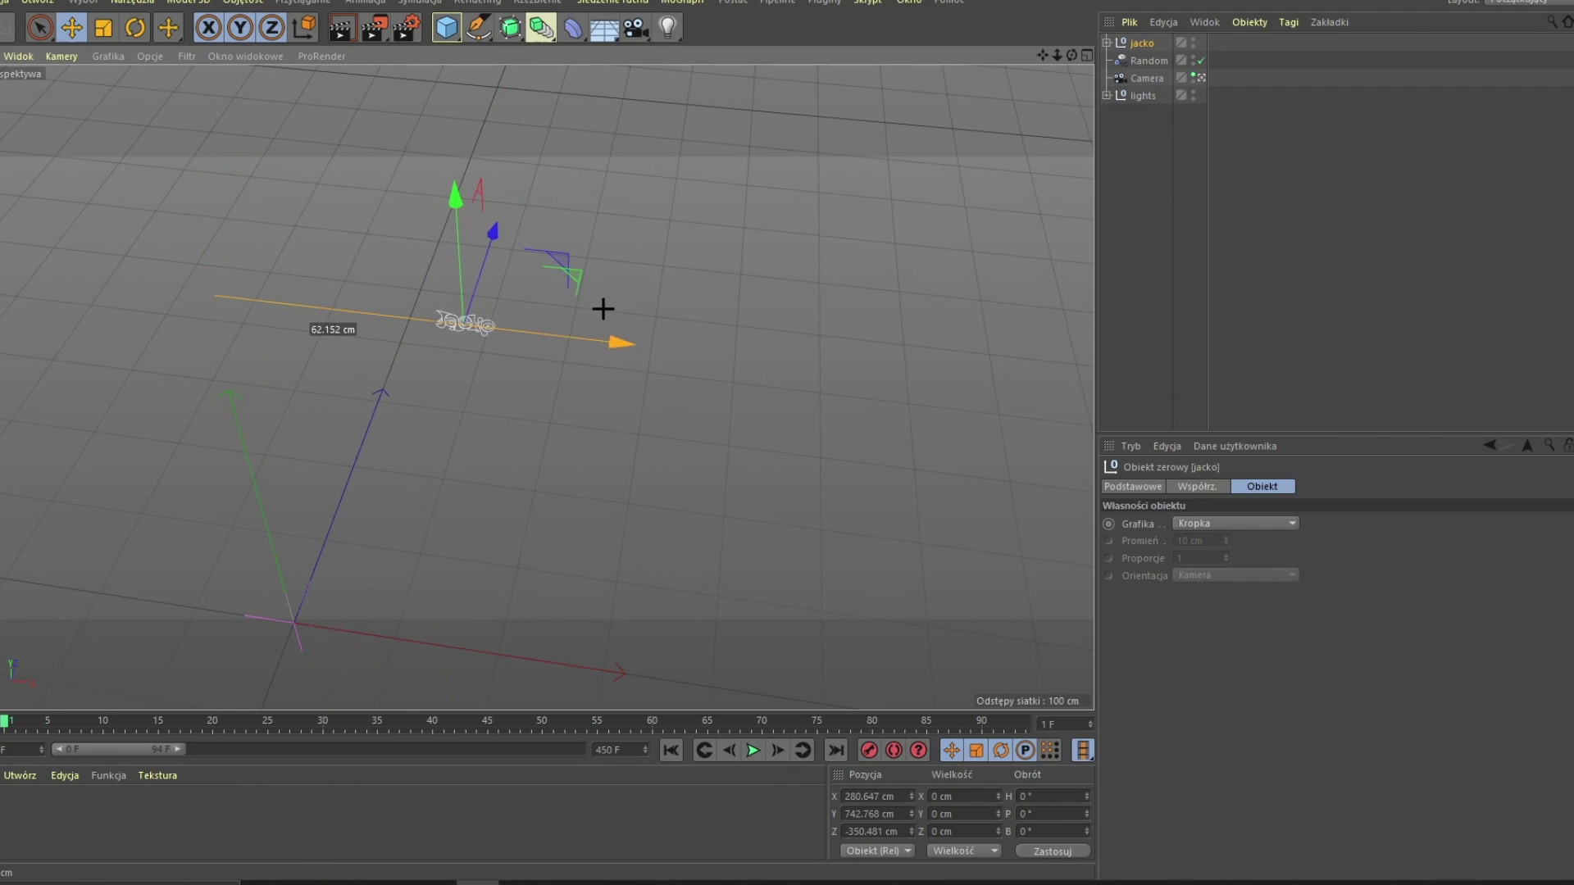
drag(495, 242, 426, 272)
drag(573, 377, 474, 306)
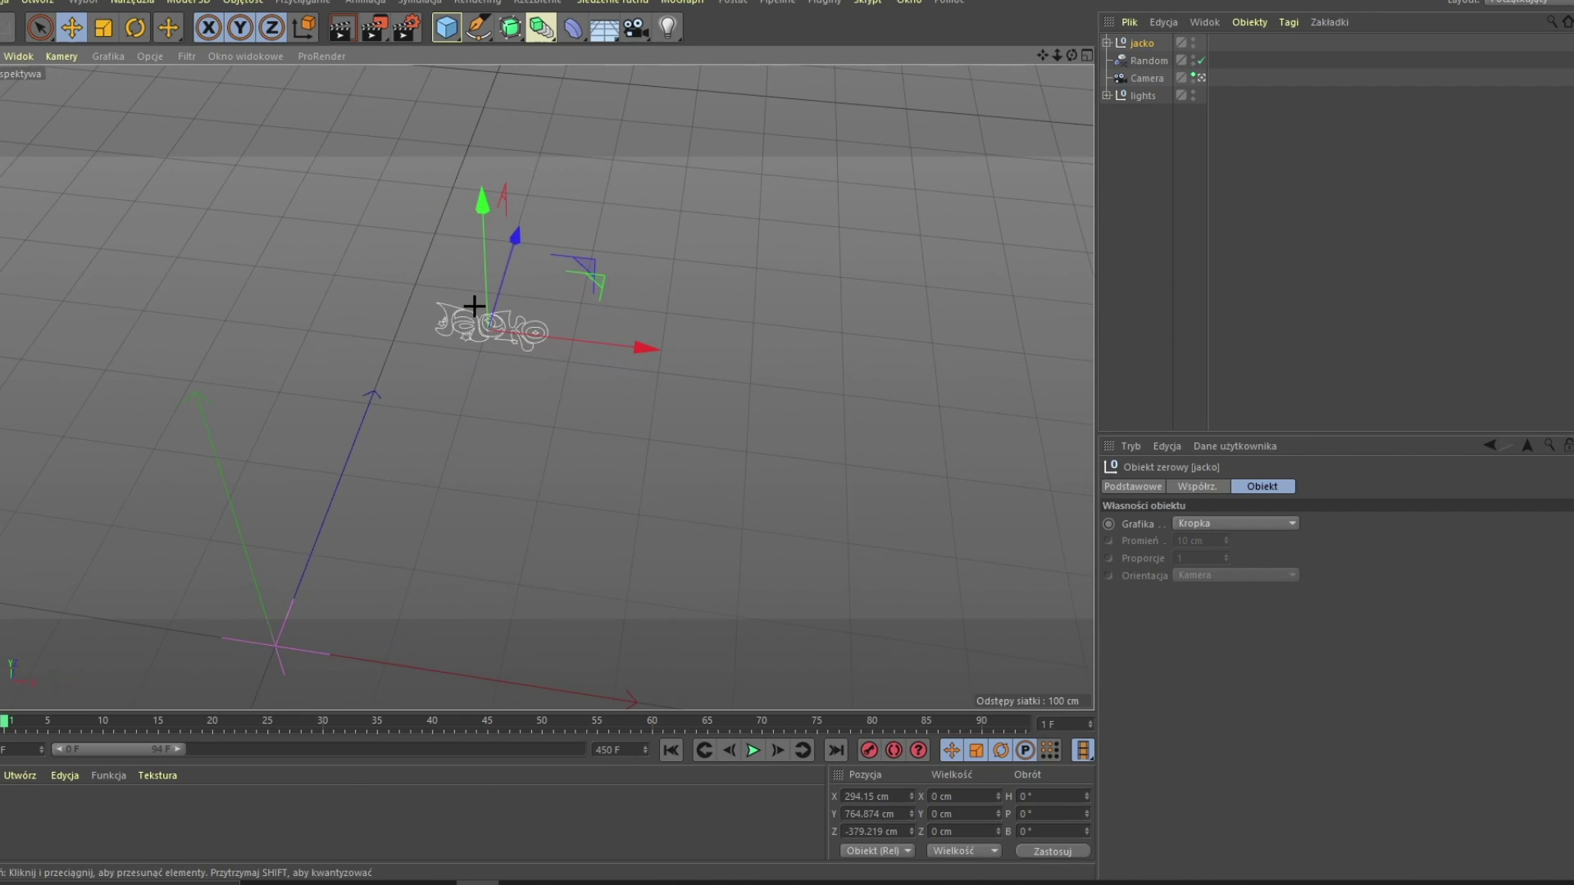
Step: Add an Extrude generator, nest the jacko group inside it and enable hierarchical extrusion
scroll(475, 307, up, 5)
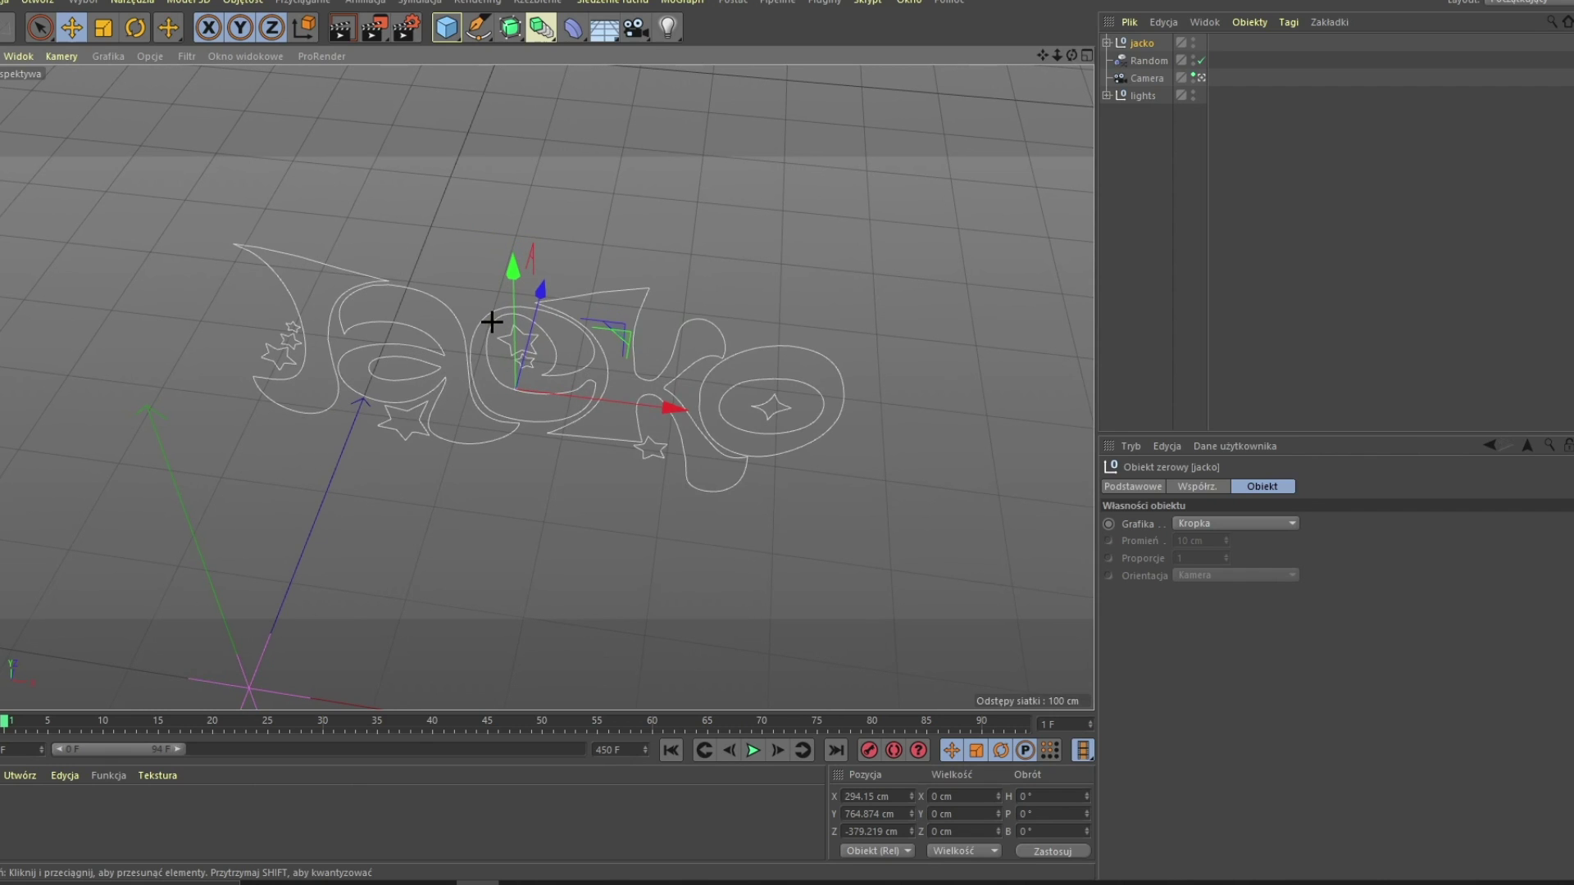
drag(1072, 55, 776, 502)
scroll(616, 333, up, 2)
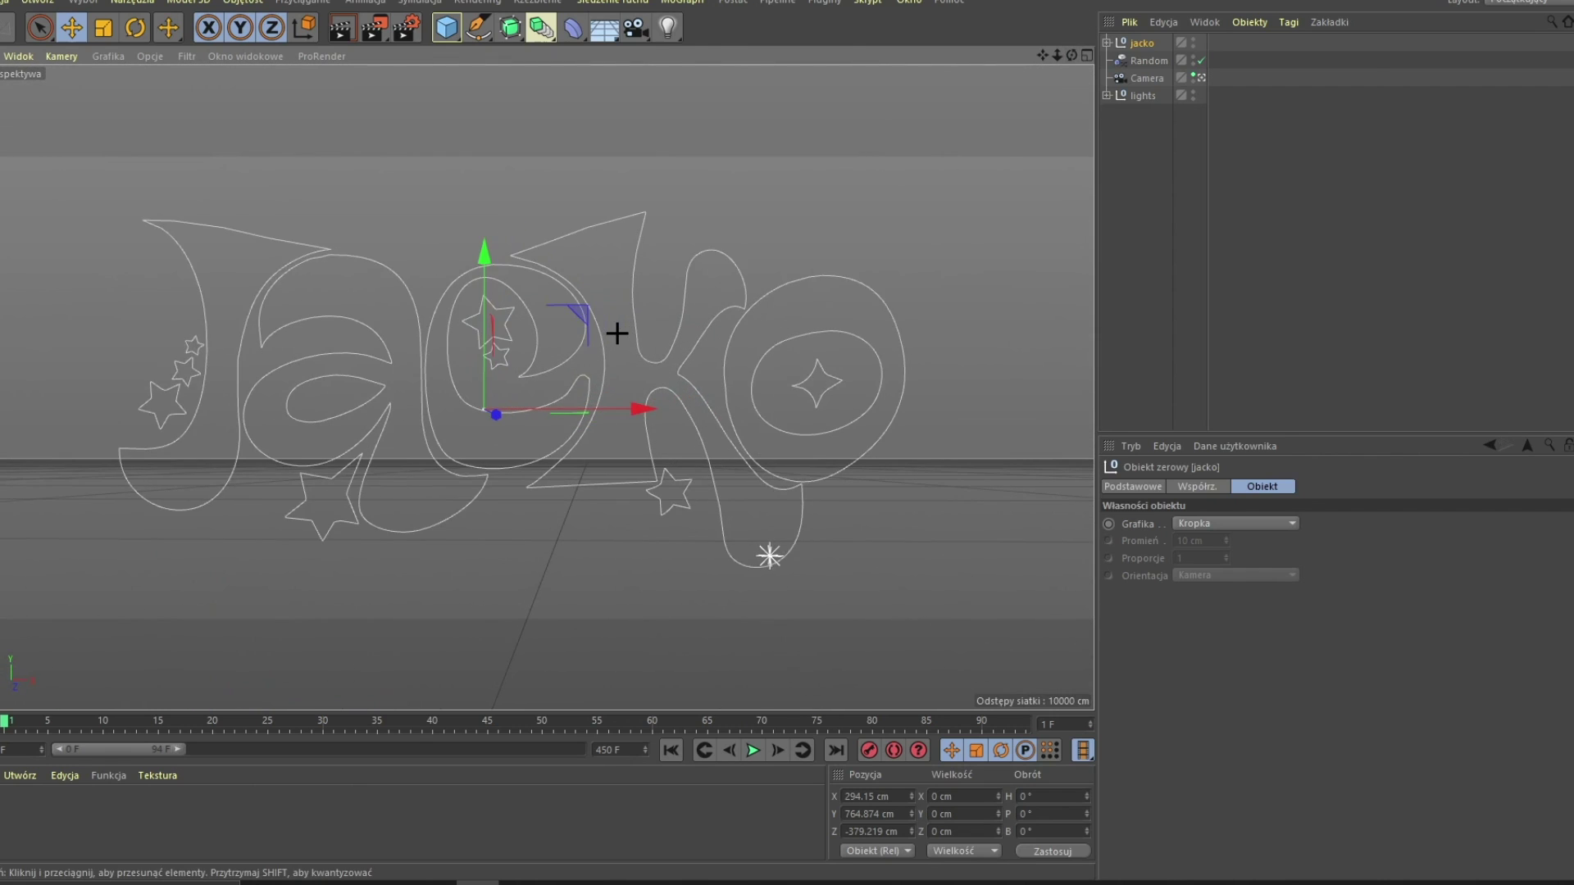
mouse_move(1042, 56)
mouse_down()
mouse_move(1068, 25)
mouse_move(1051, 29)
mouse_up()
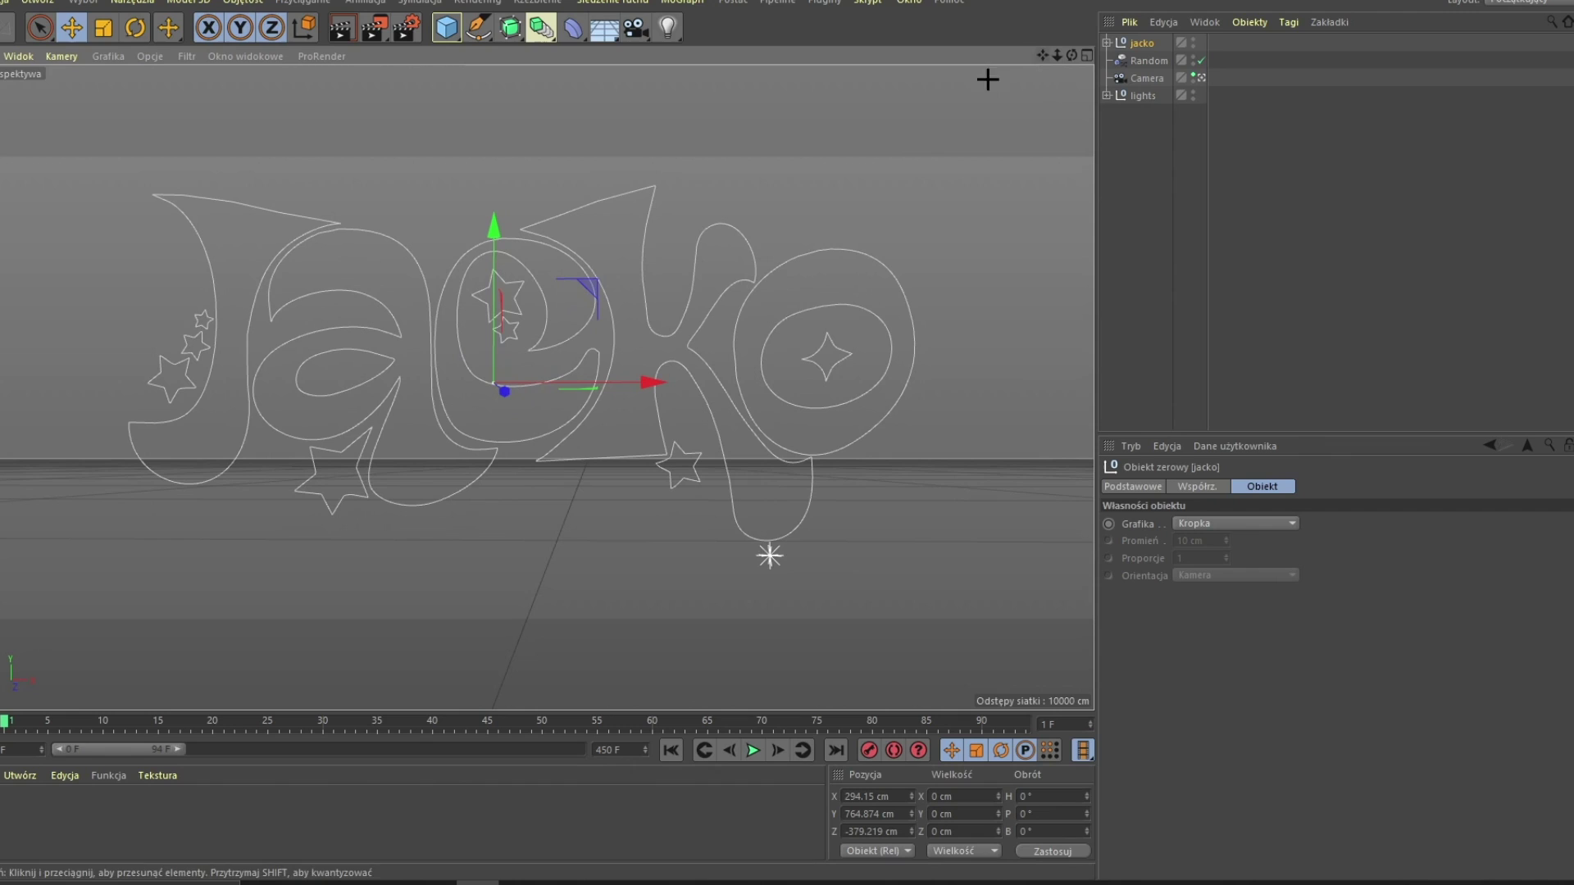
click(541, 27)
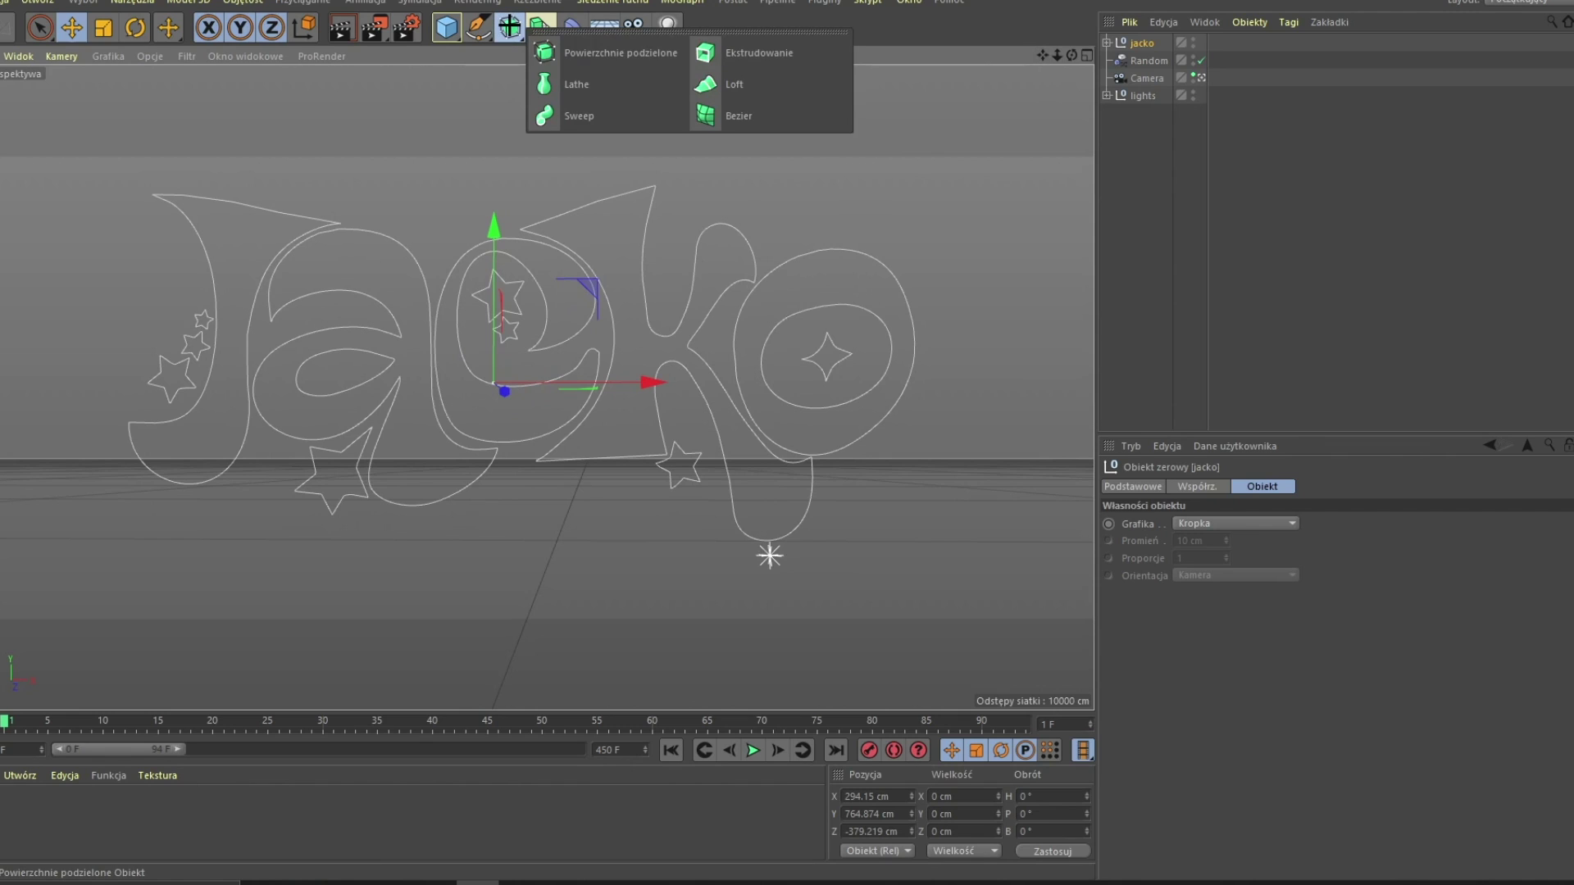
click(762, 53)
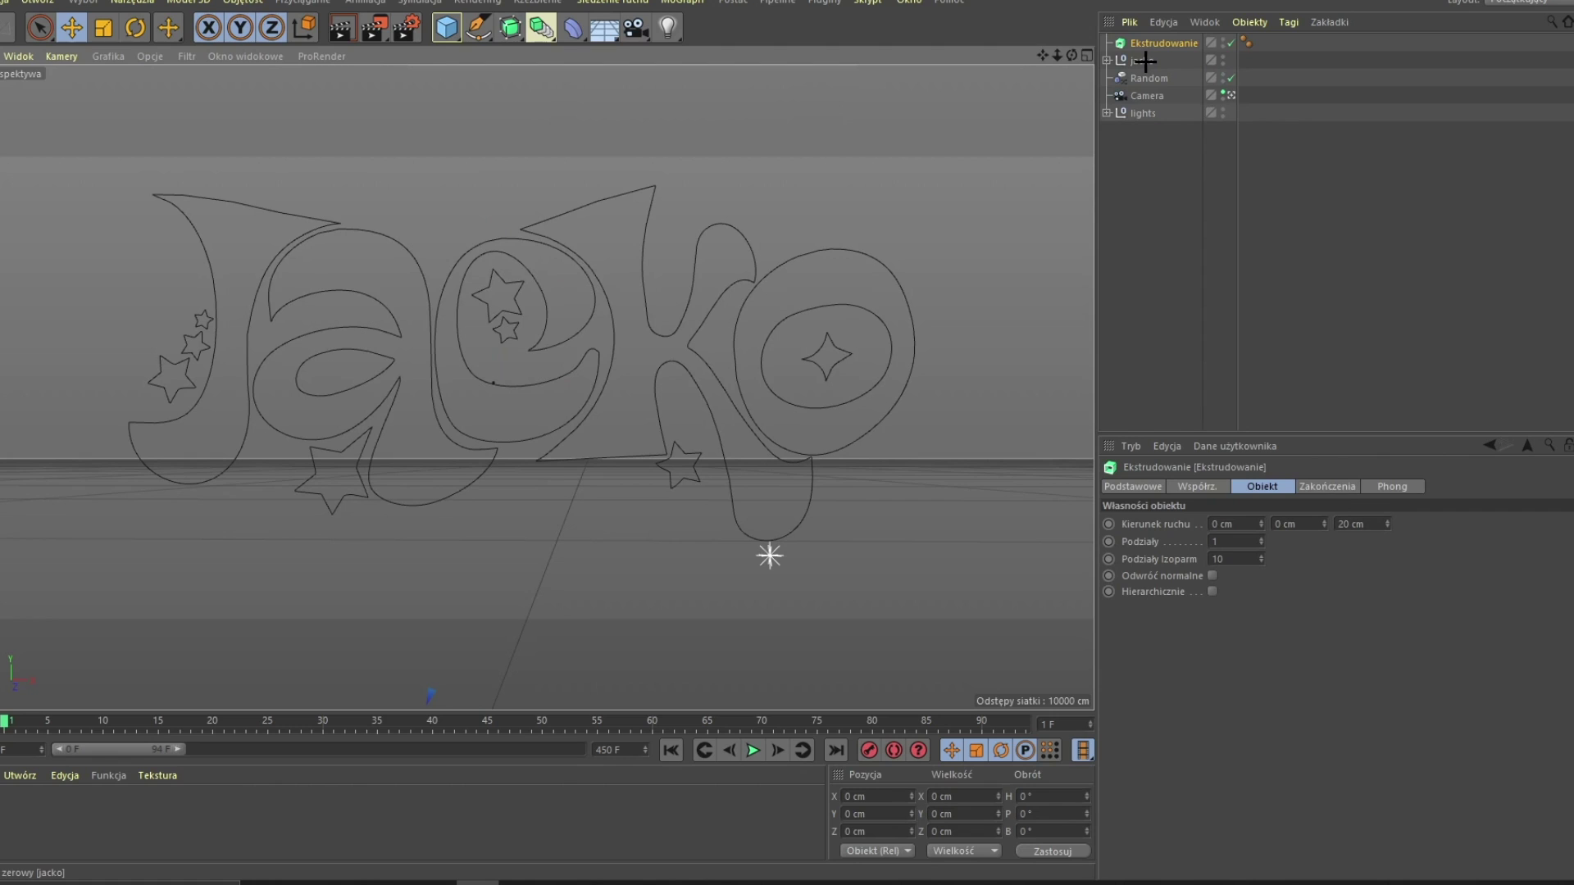
drag(1145, 60, 1146, 52)
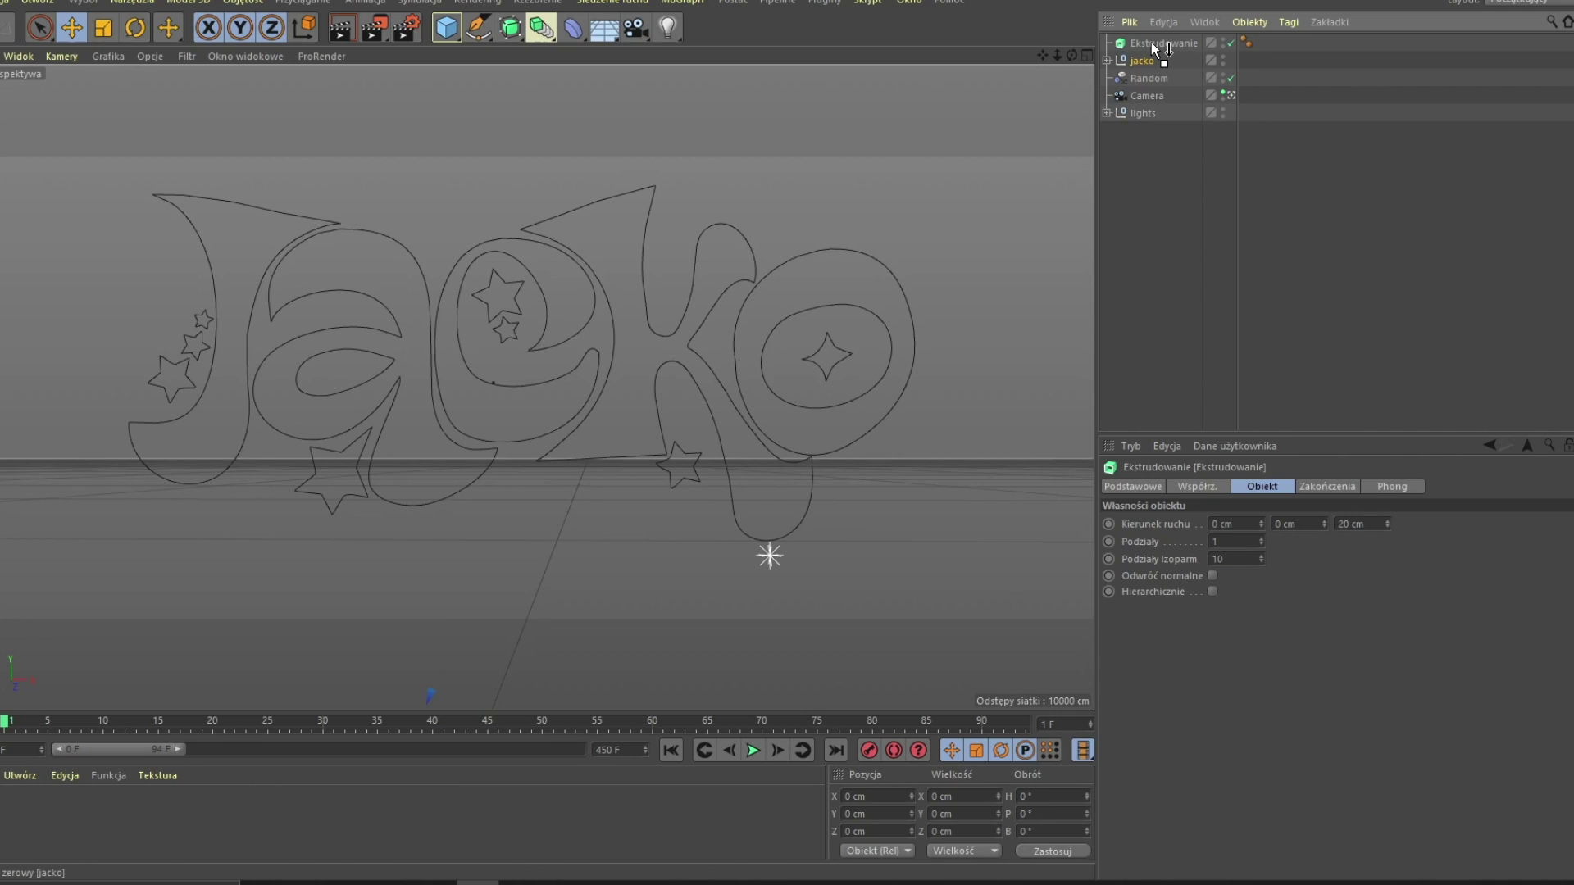
drag(1151, 43, 1149, 39)
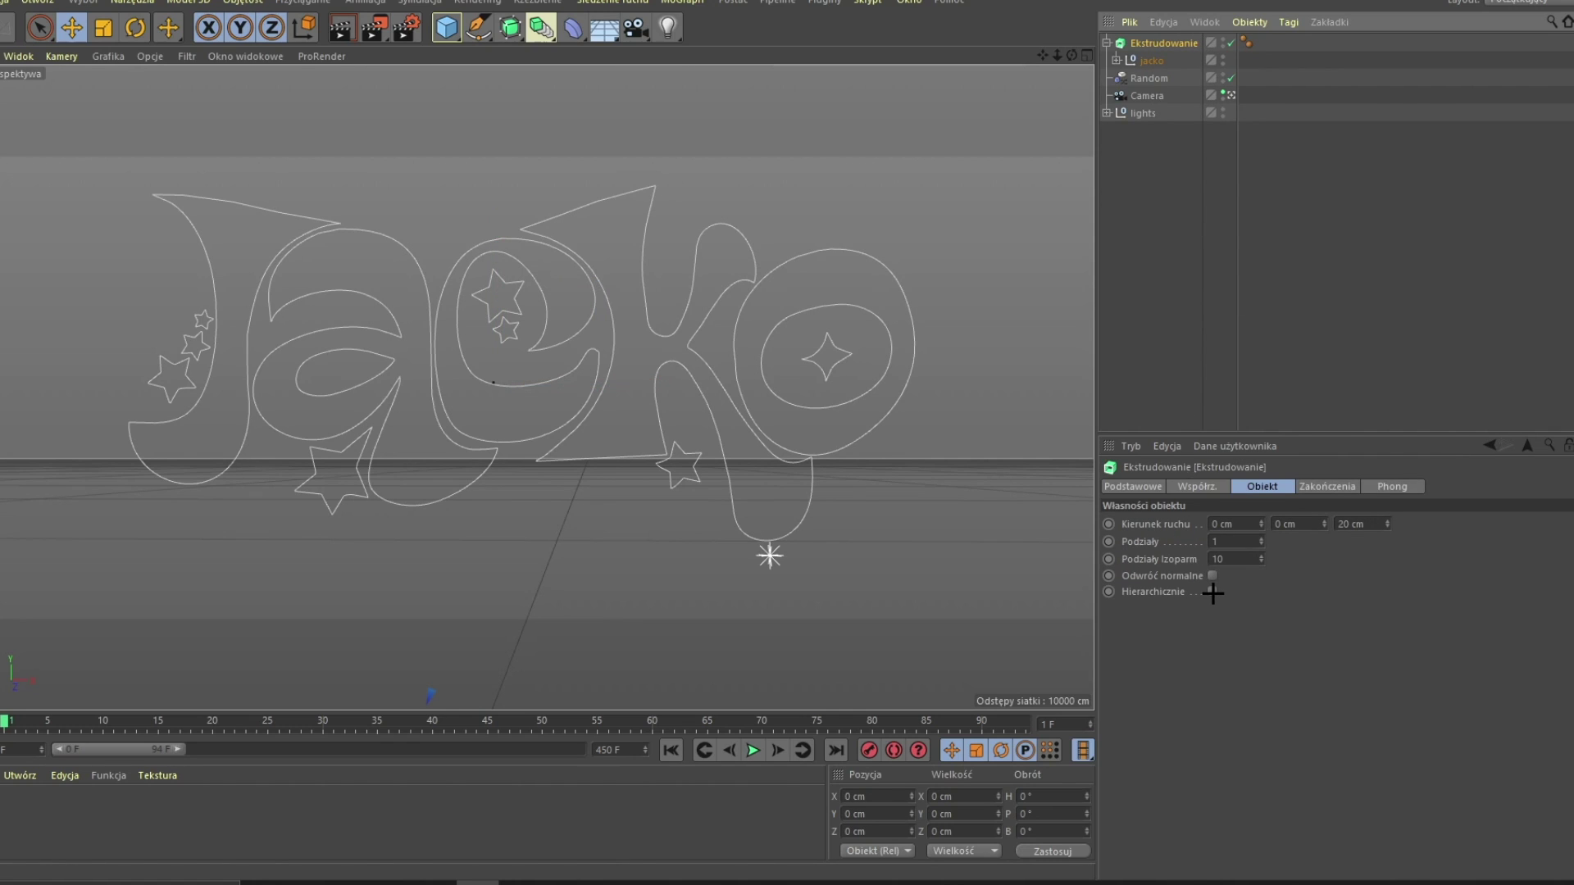
click(1212, 591)
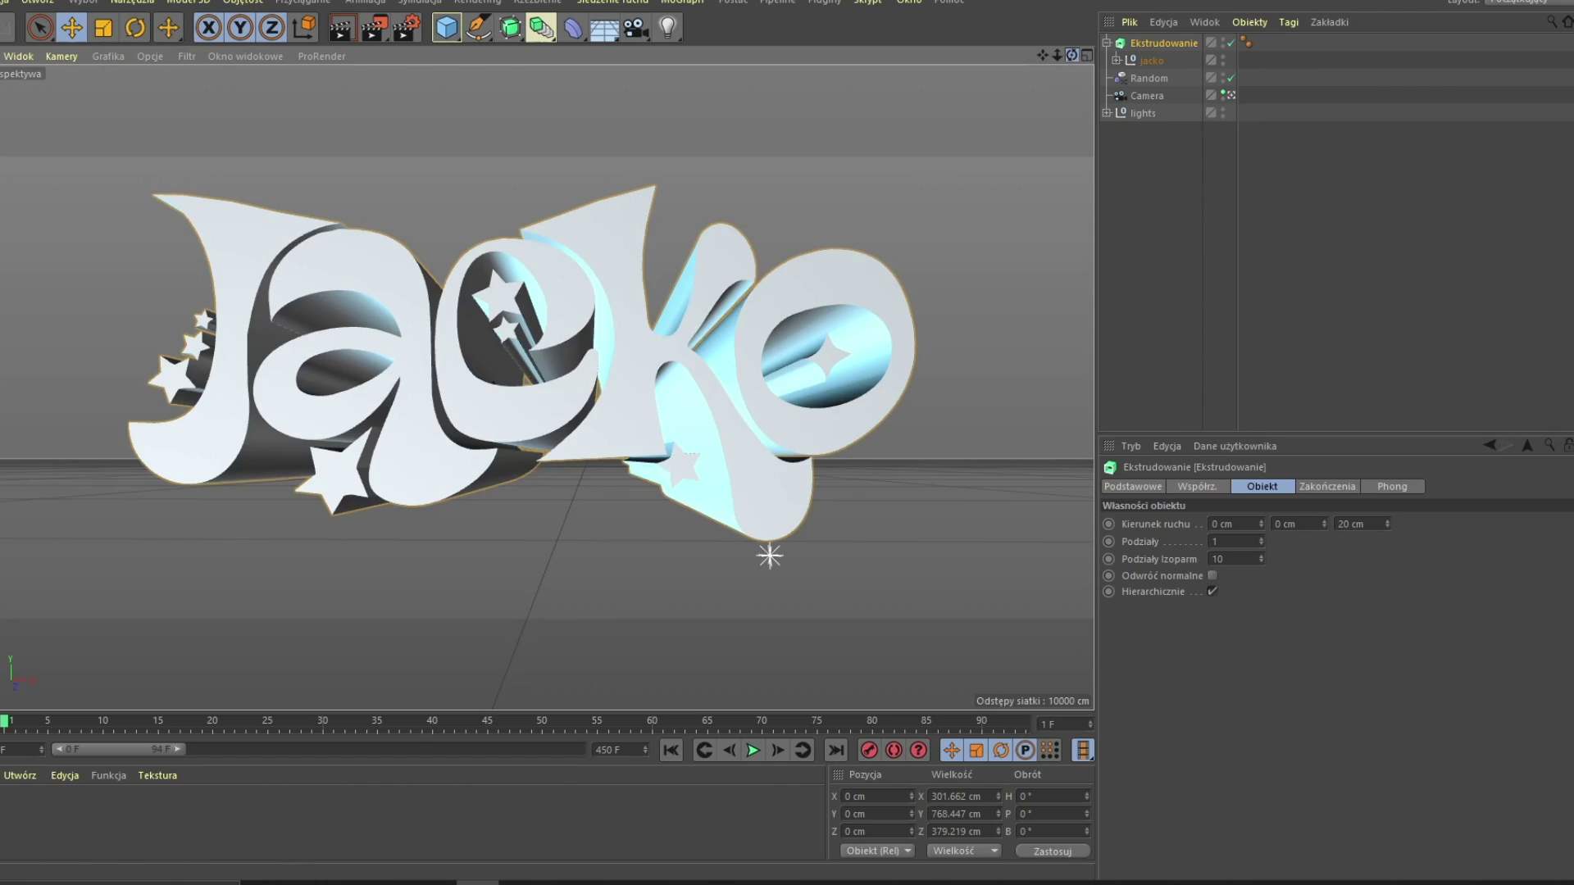
Step: Rotate the jacko group to about H -9.7°, P -14.1°, B -1.4°
drag(1071, 55, 1038, 52)
click(1151, 60)
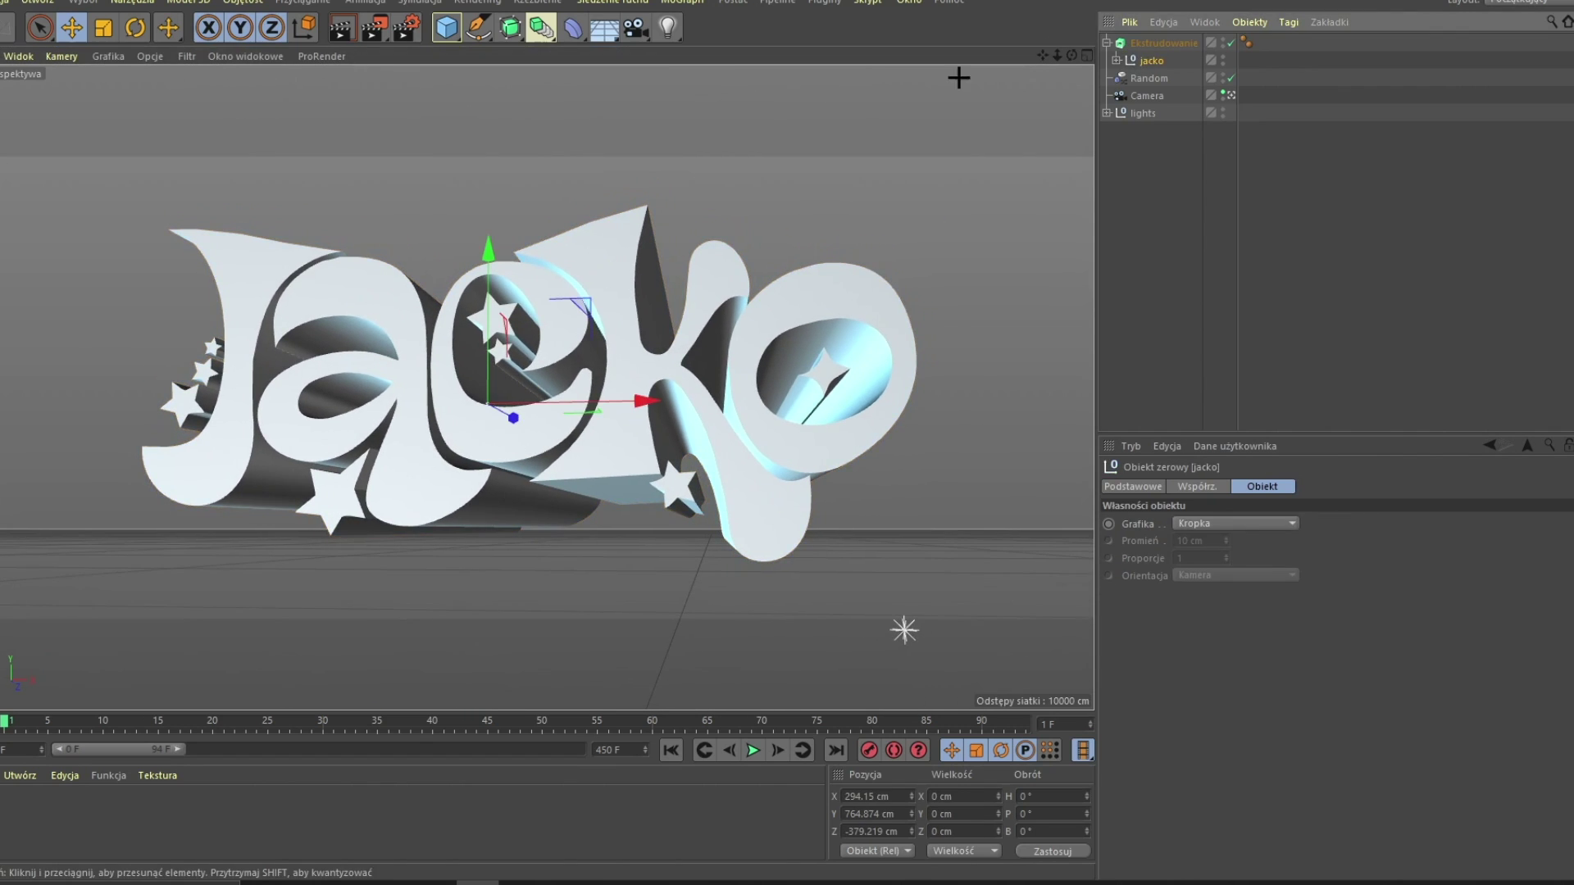
click(135, 28)
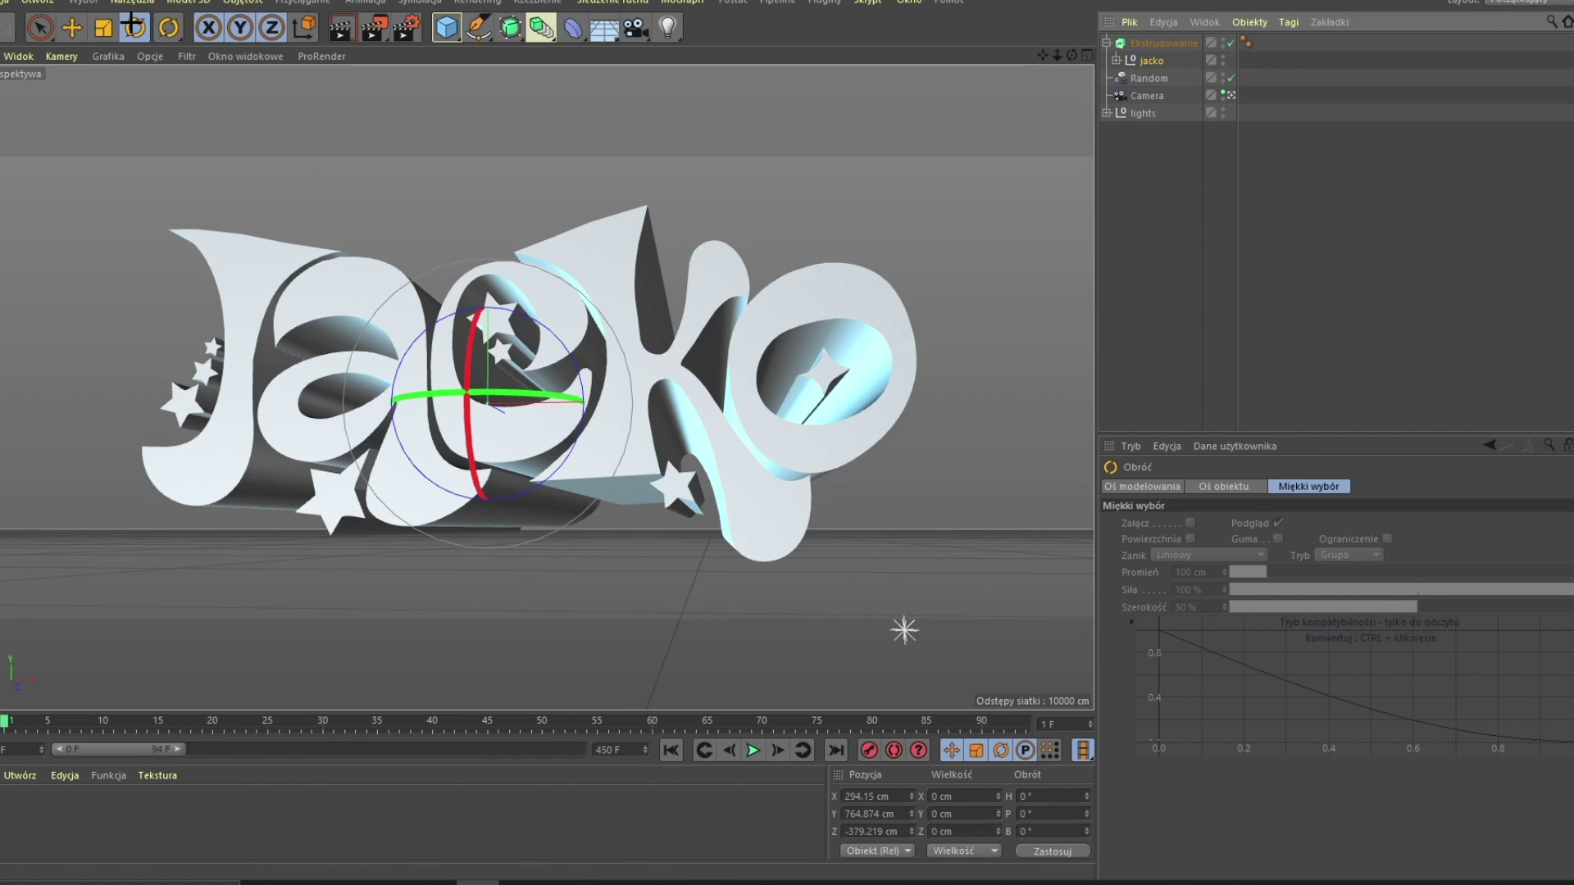
drag(502, 400, 464, 410)
drag(533, 416, 504, 397)
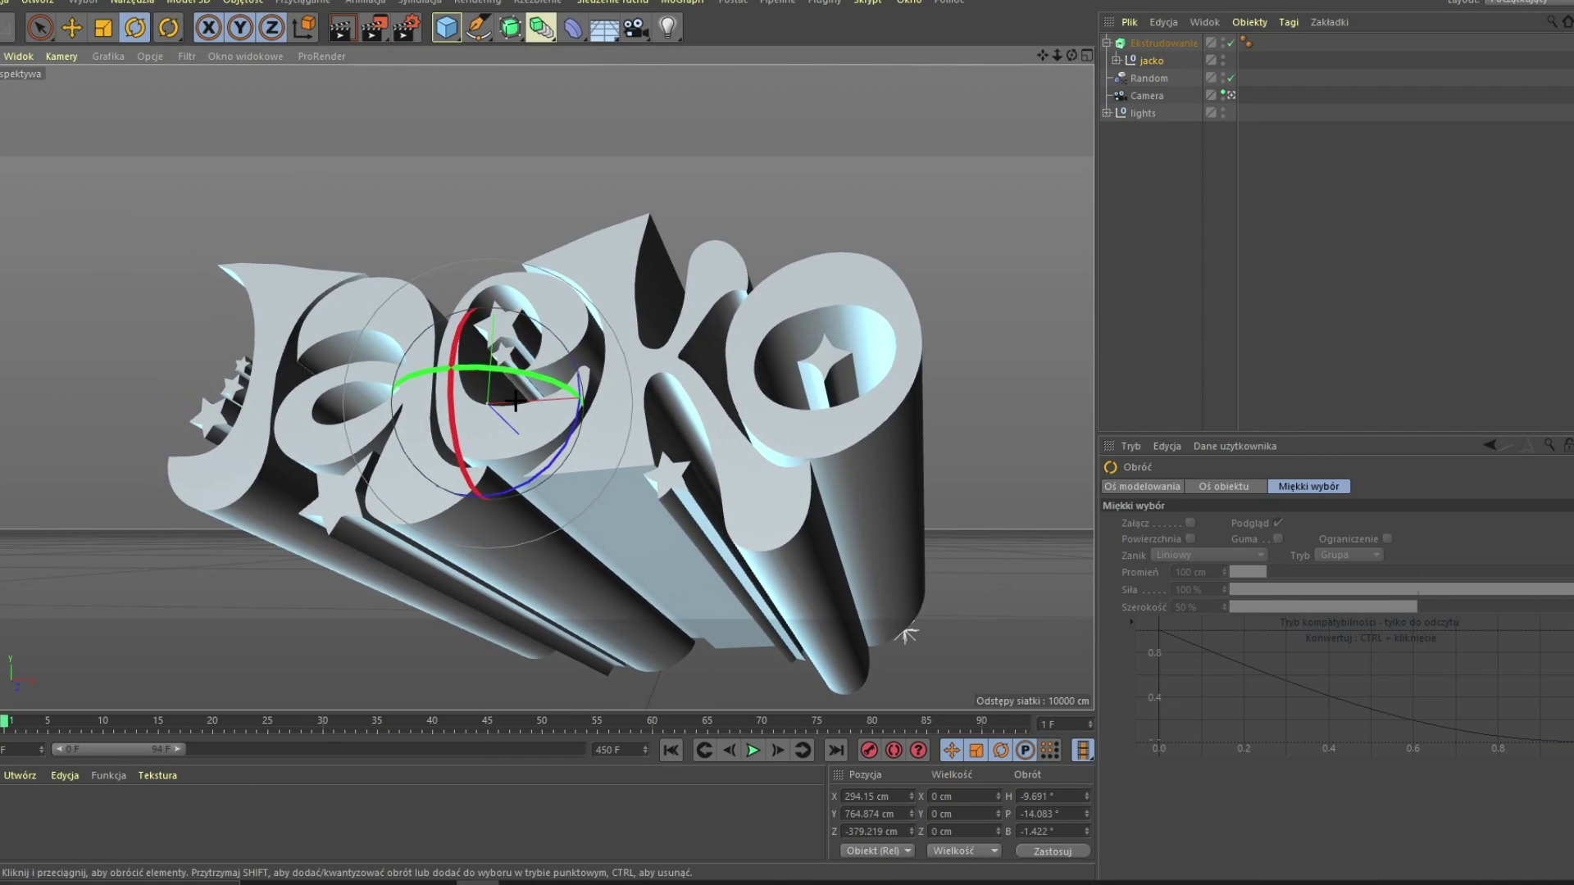
Step: Set the Z movement of the lettering's Extrude generator to 6 cm
drag(1042, 55, 1025, 18)
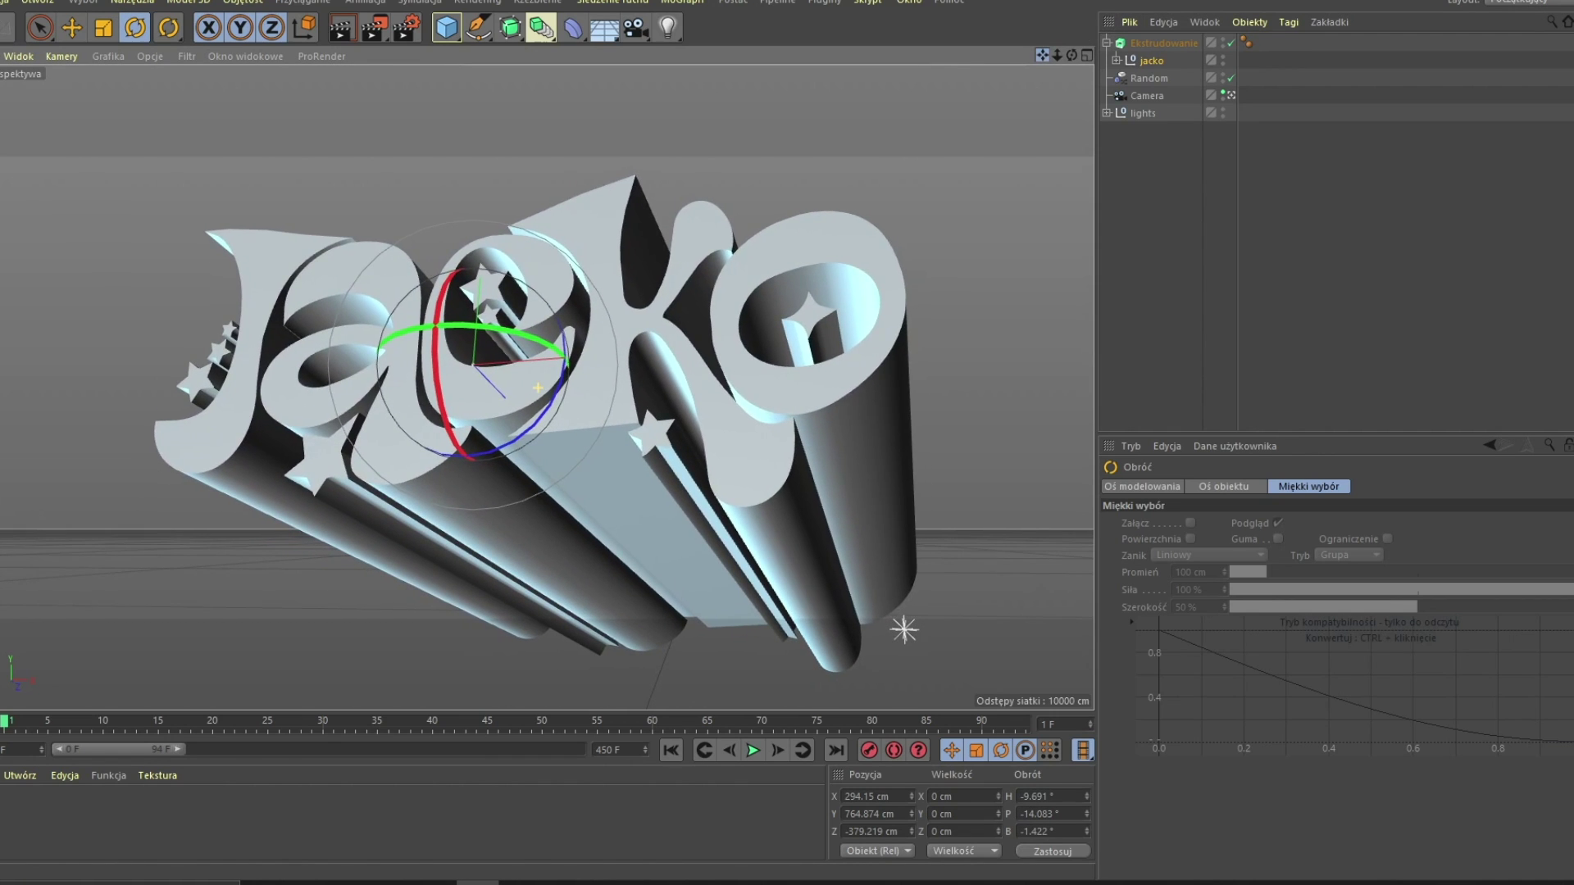
click(1156, 42)
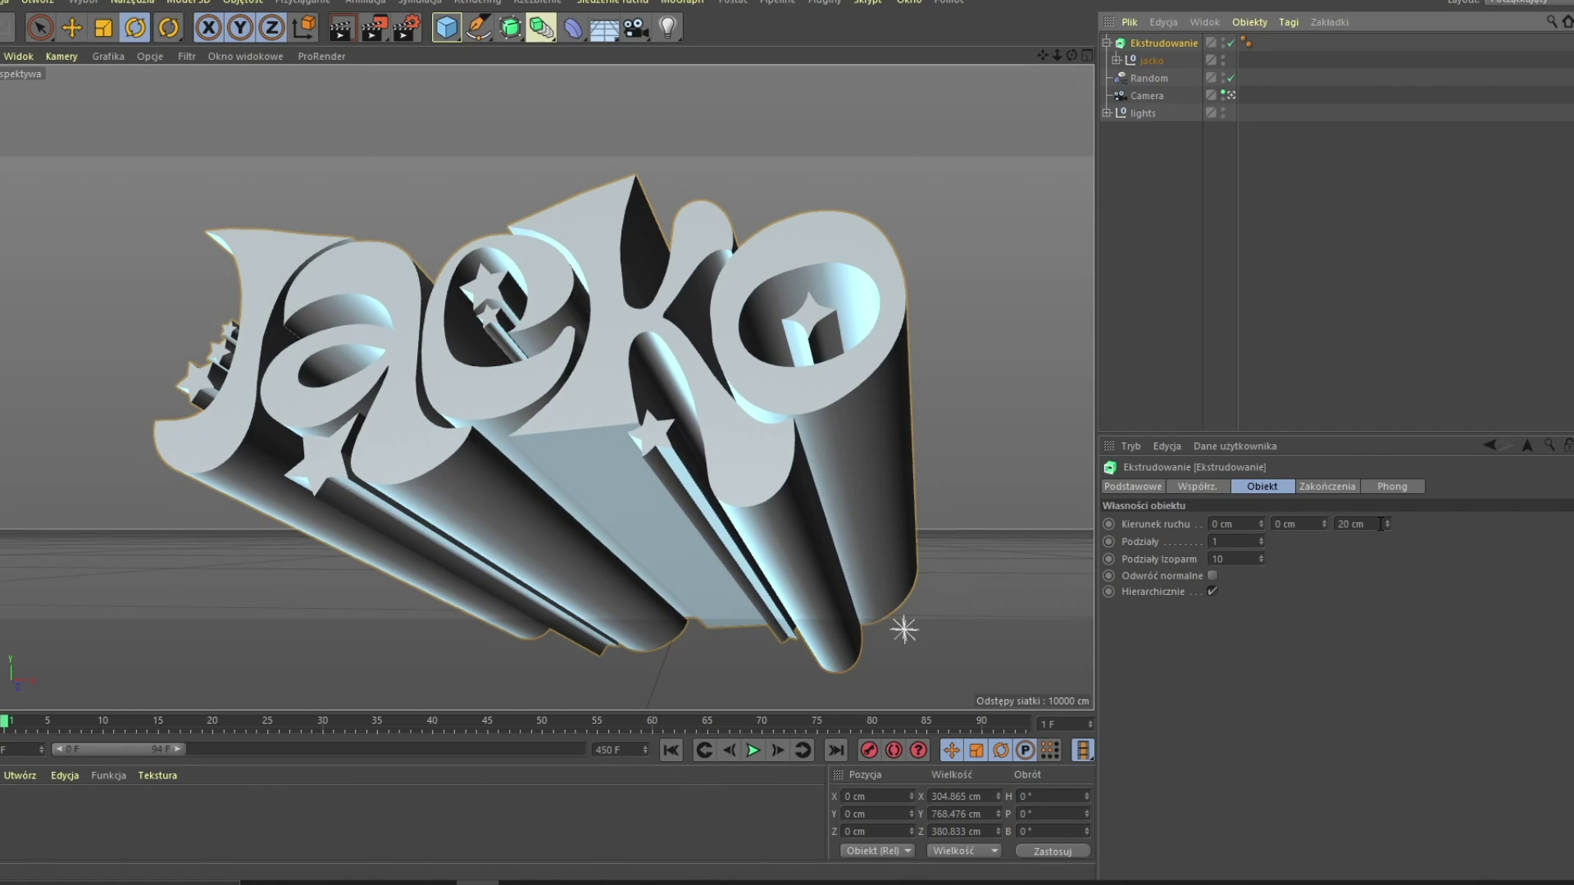
drag(1389, 524, 1383, 564)
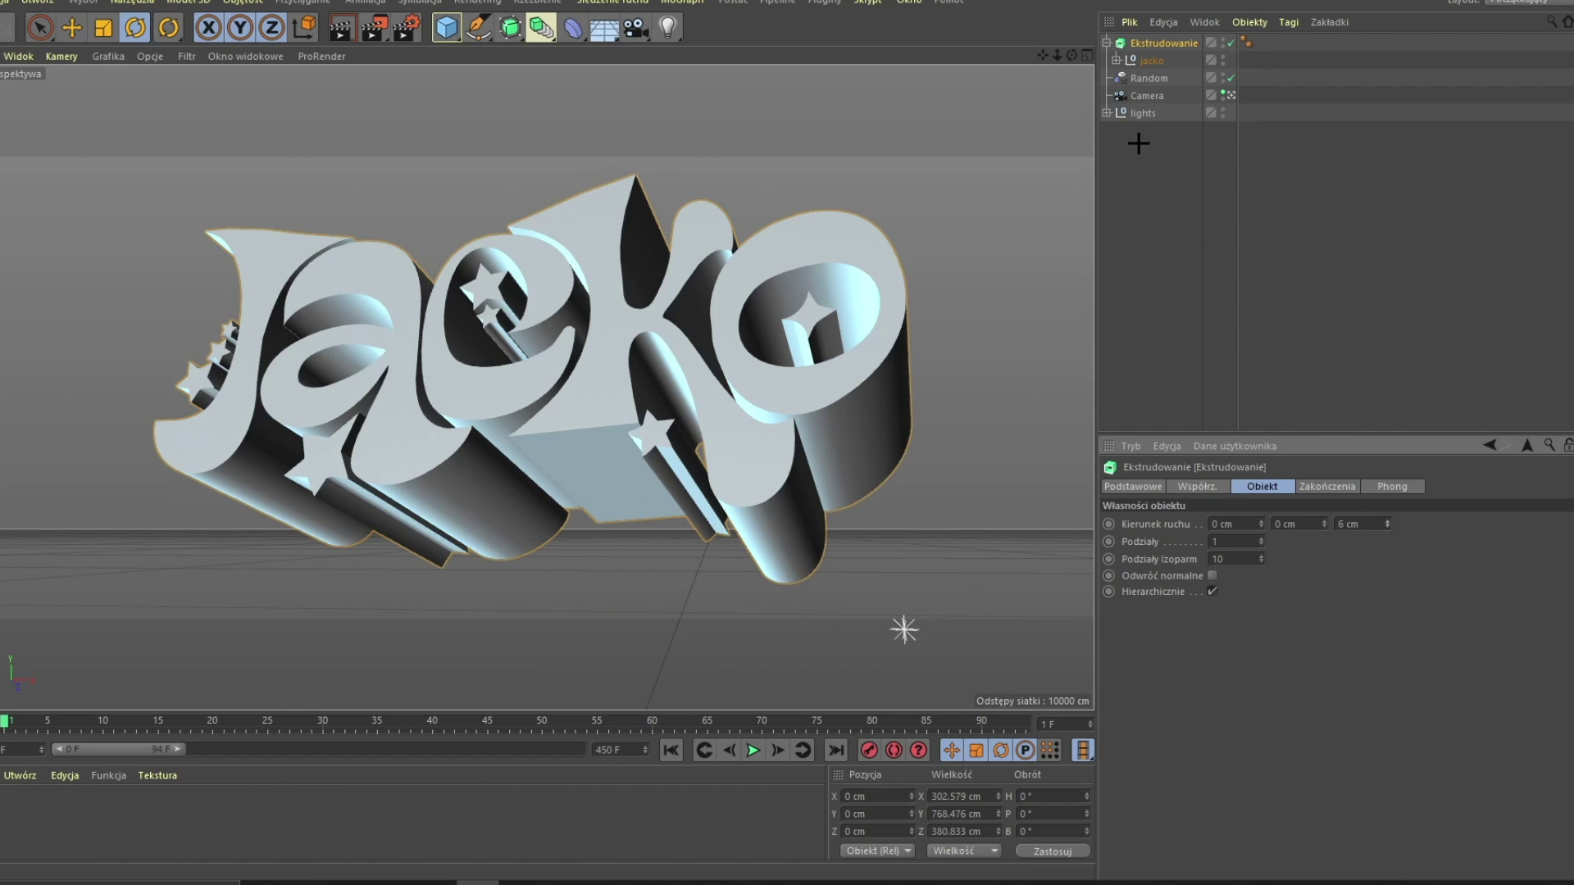
Step: Rotate the jacko group to about H 7.3°, P -23°, B -2.4° and deselect it
drag(1075, 57, 988, 59)
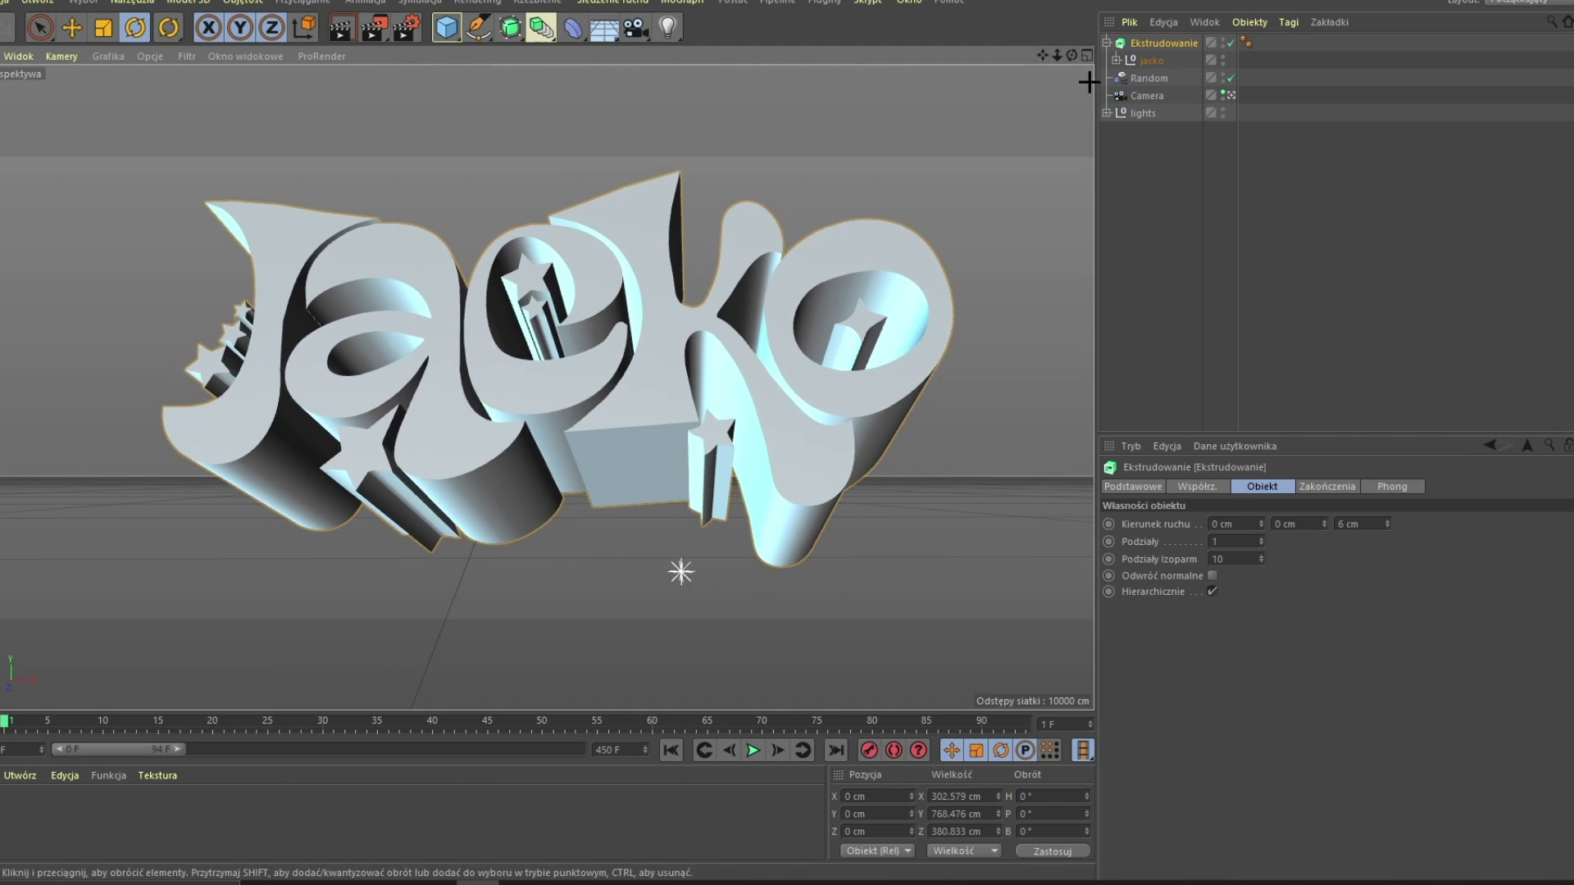
click(1161, 65)
mouse_move(580, 328)
mouse_down()
mouse_move(625, 341)
mouse_move(600, 339)
mouse_up()
mouse_move(1074, 55)
mouse_down()
mouse_move(1043, 53)
mouse_move(1068, 57)
mouse_up()
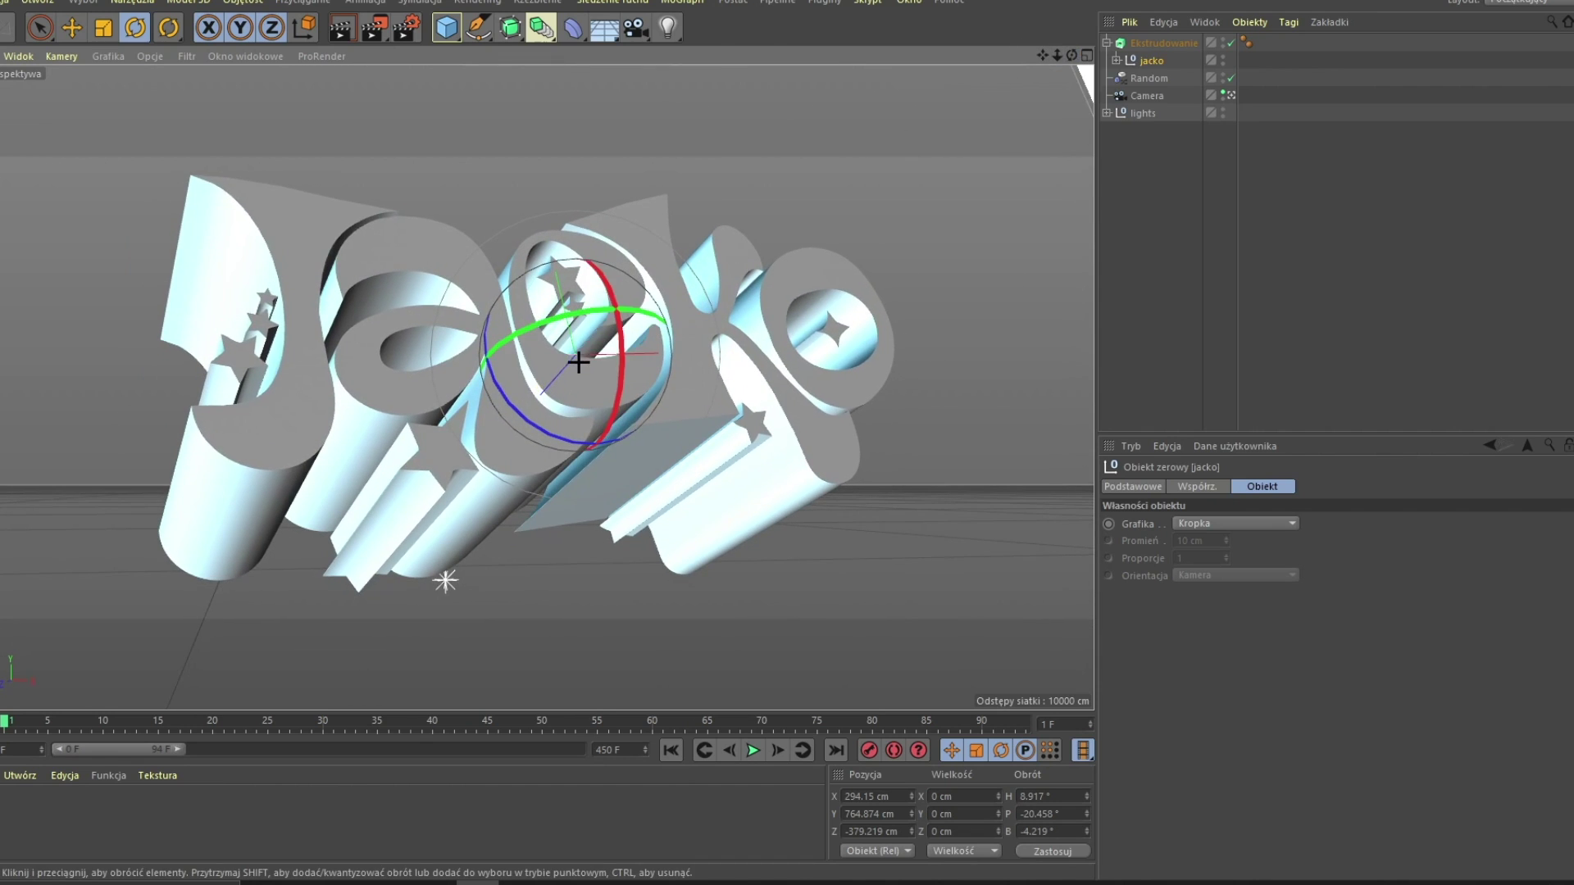
drag(583, 351, 573, 356)
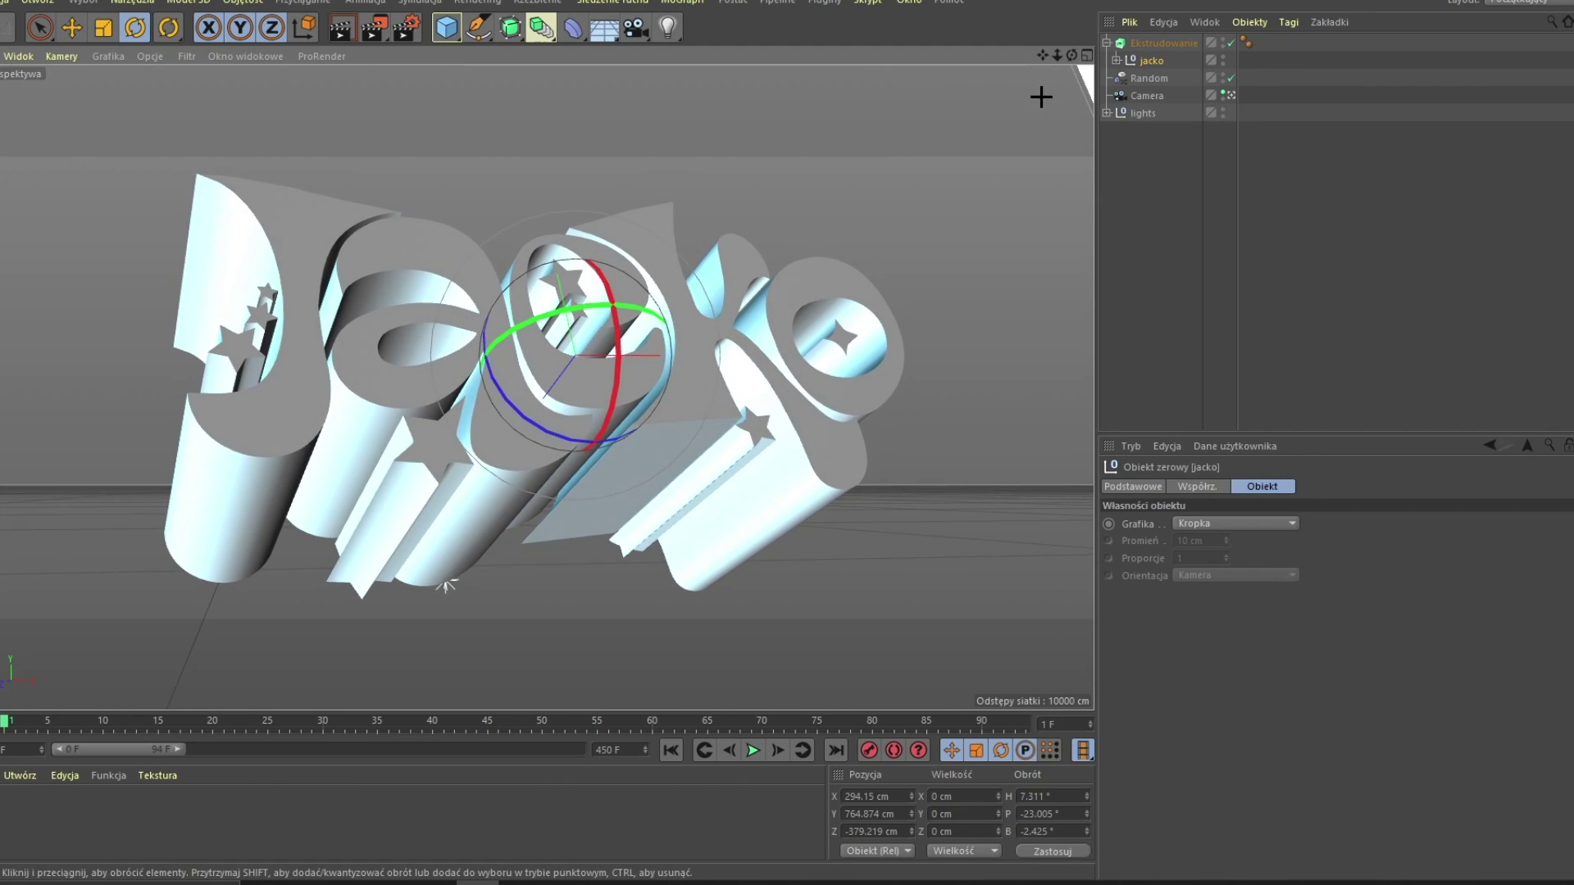
drag(1071, 55, 1028, 63)
click(894, 221)
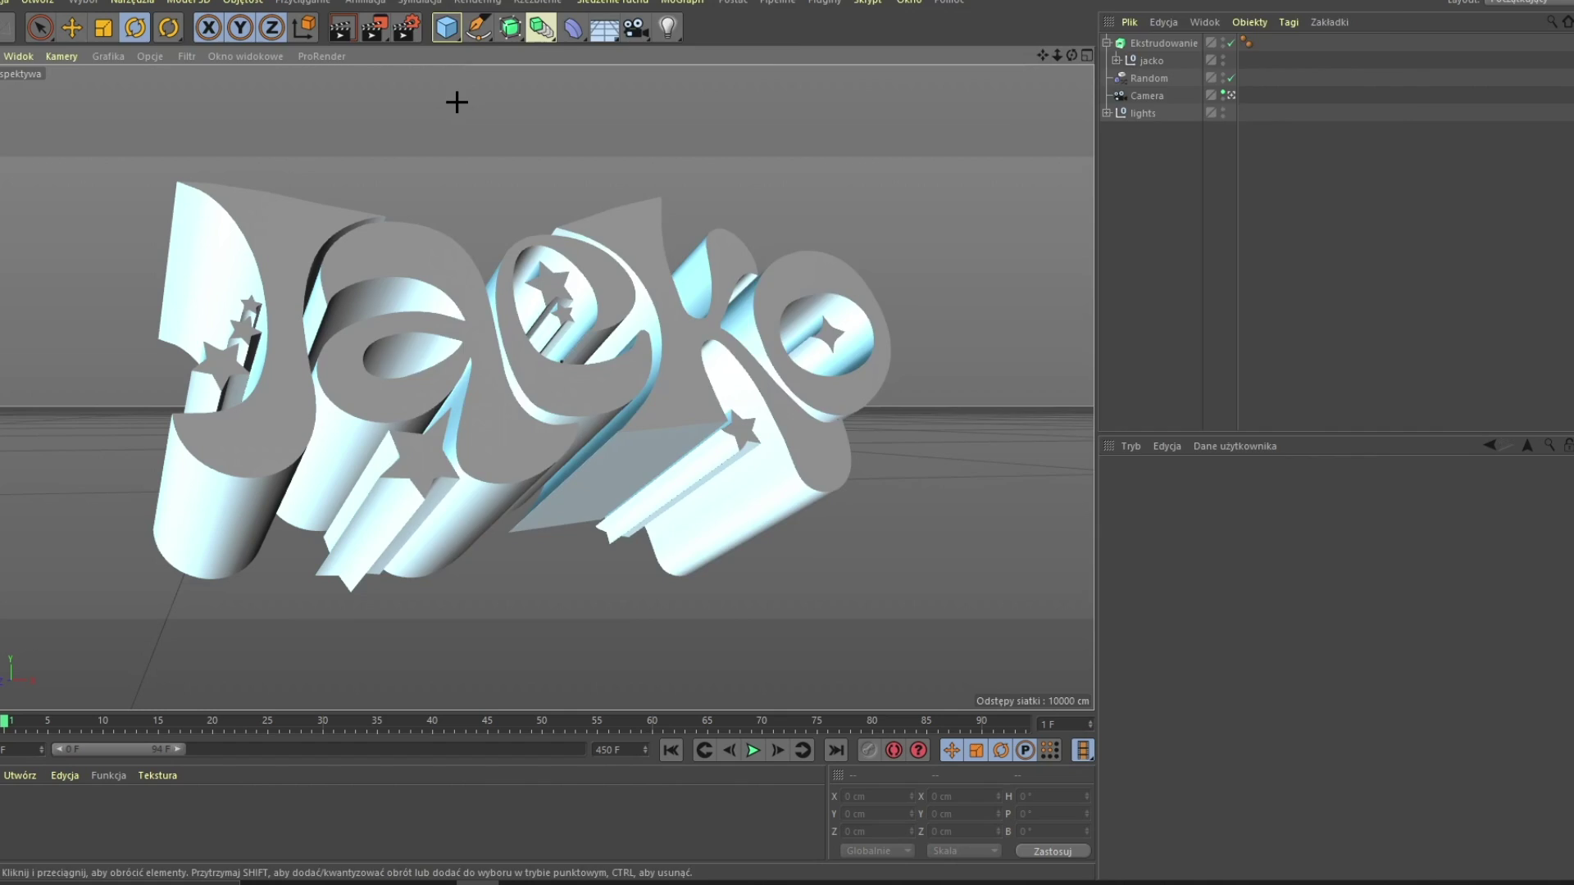
Step: Render the angled lettering and save the picture as a PNG named jacko on the DATA (D:) drive
key(shift+r)
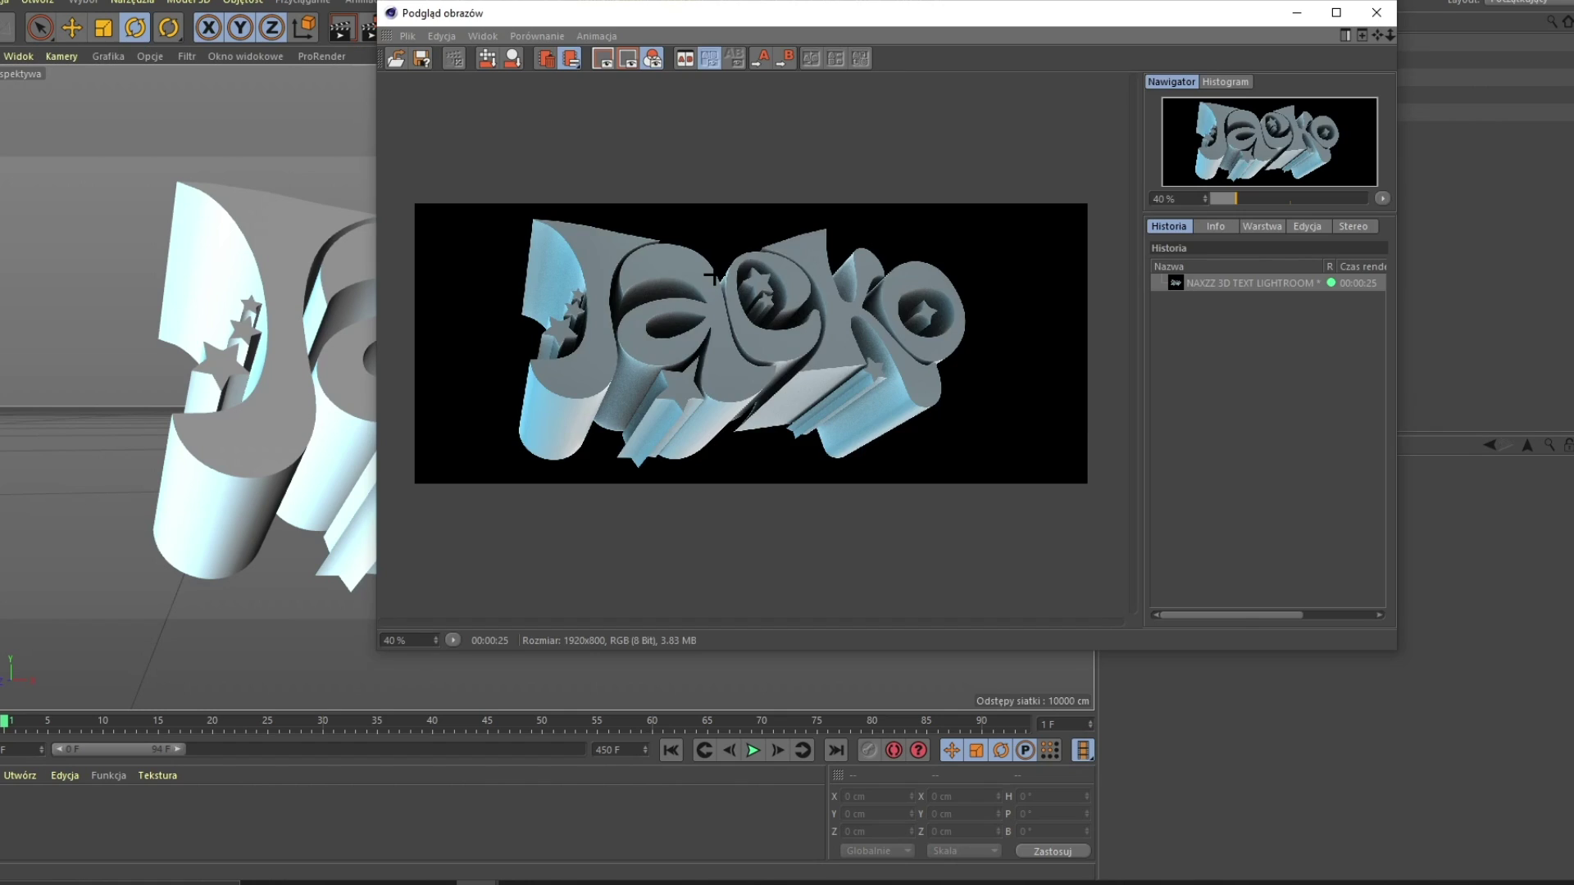
click(408, 36)
click(441, 80)
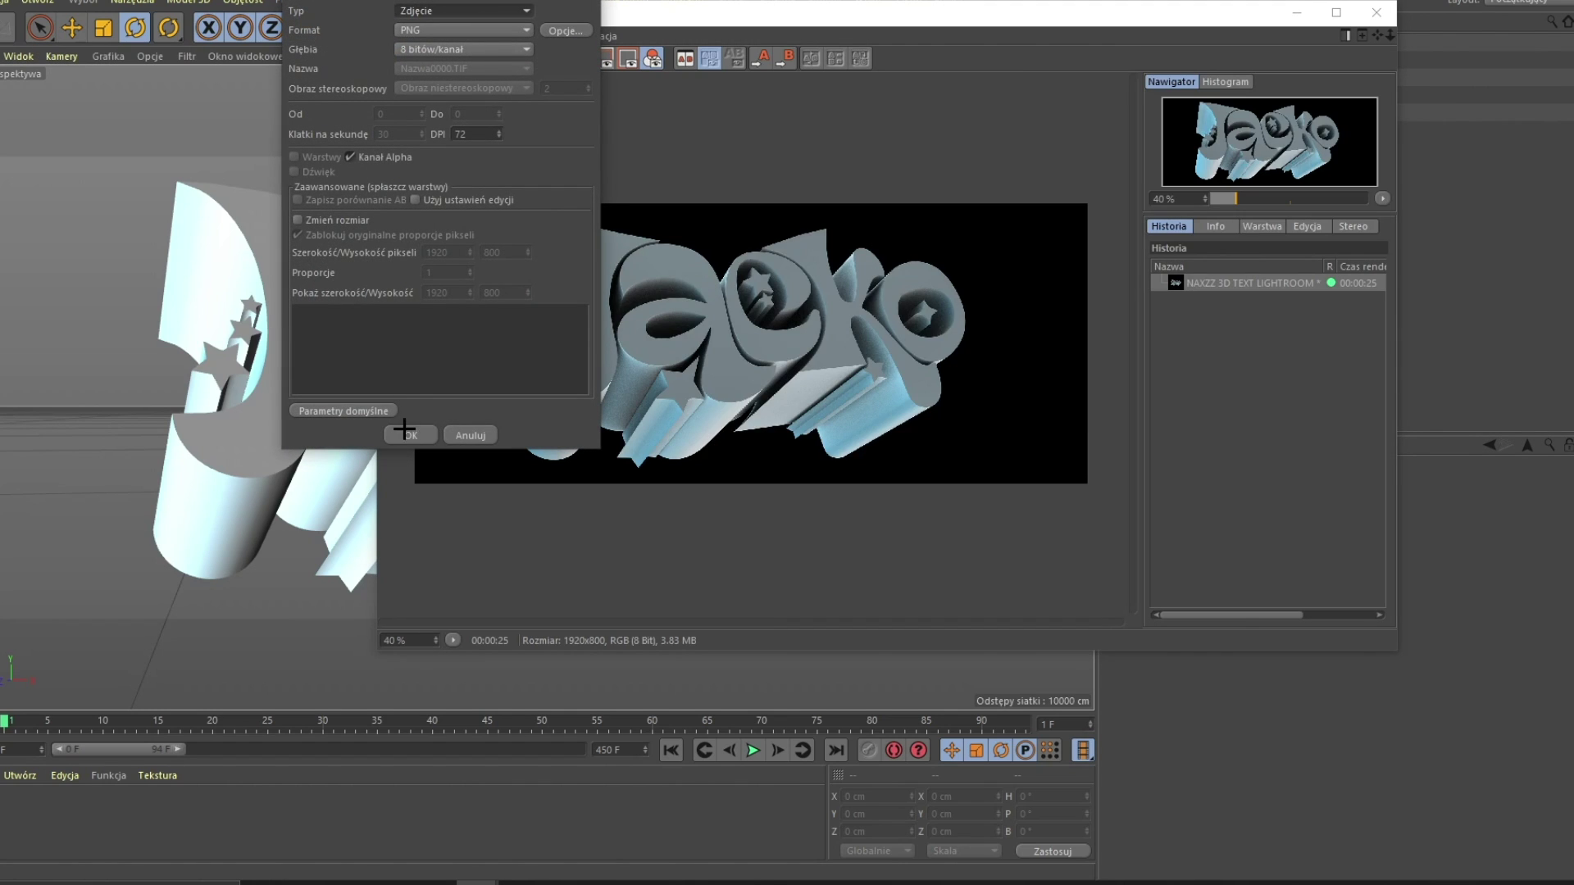
click(417, 28)
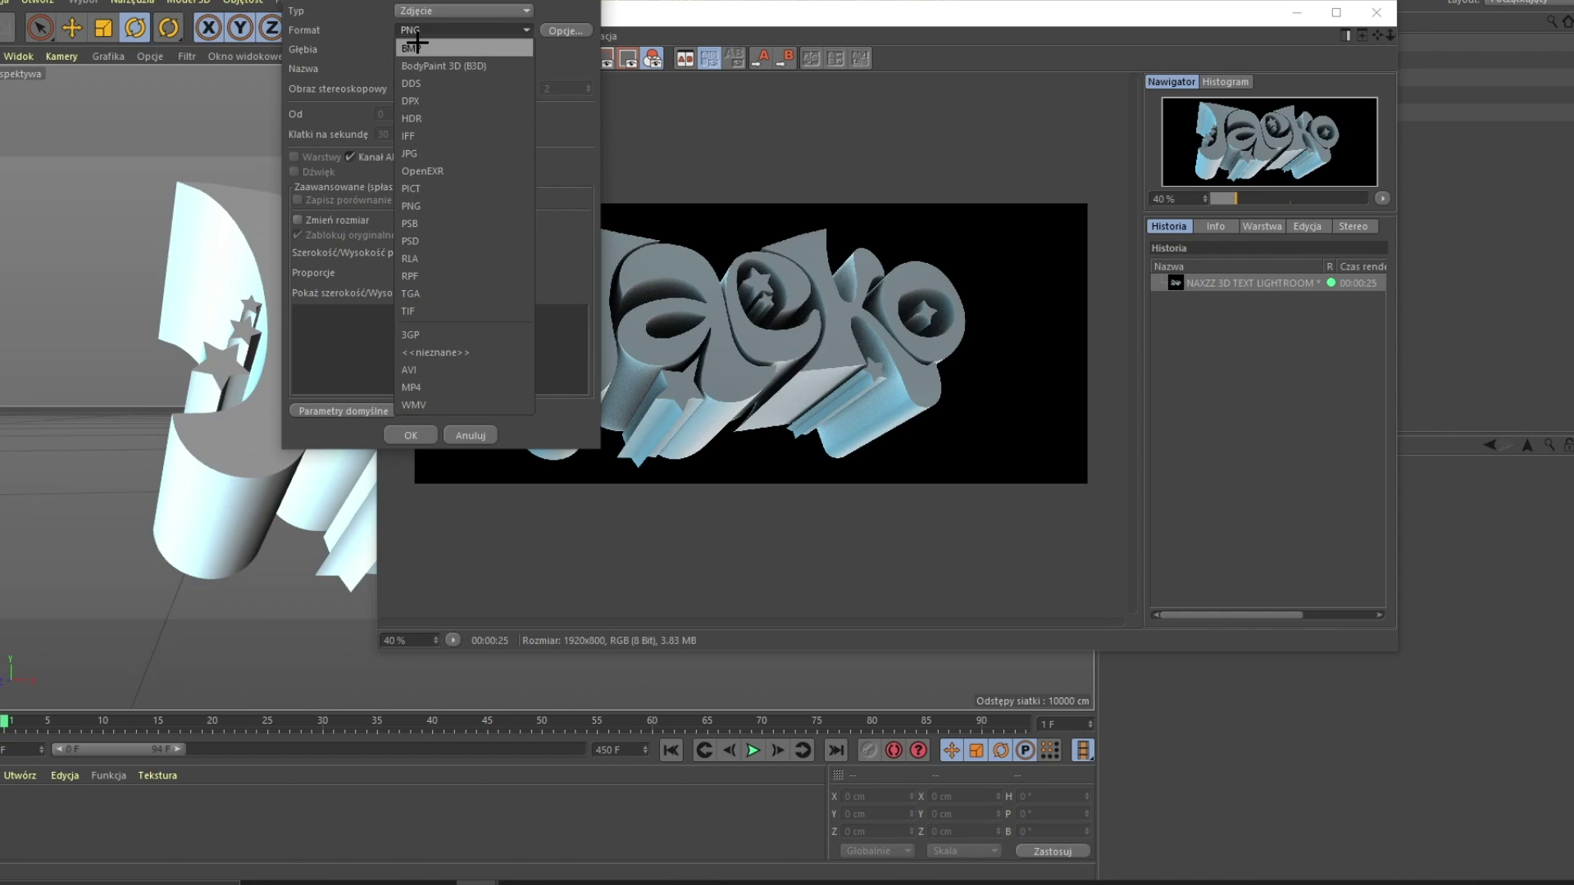
click(414, 28)
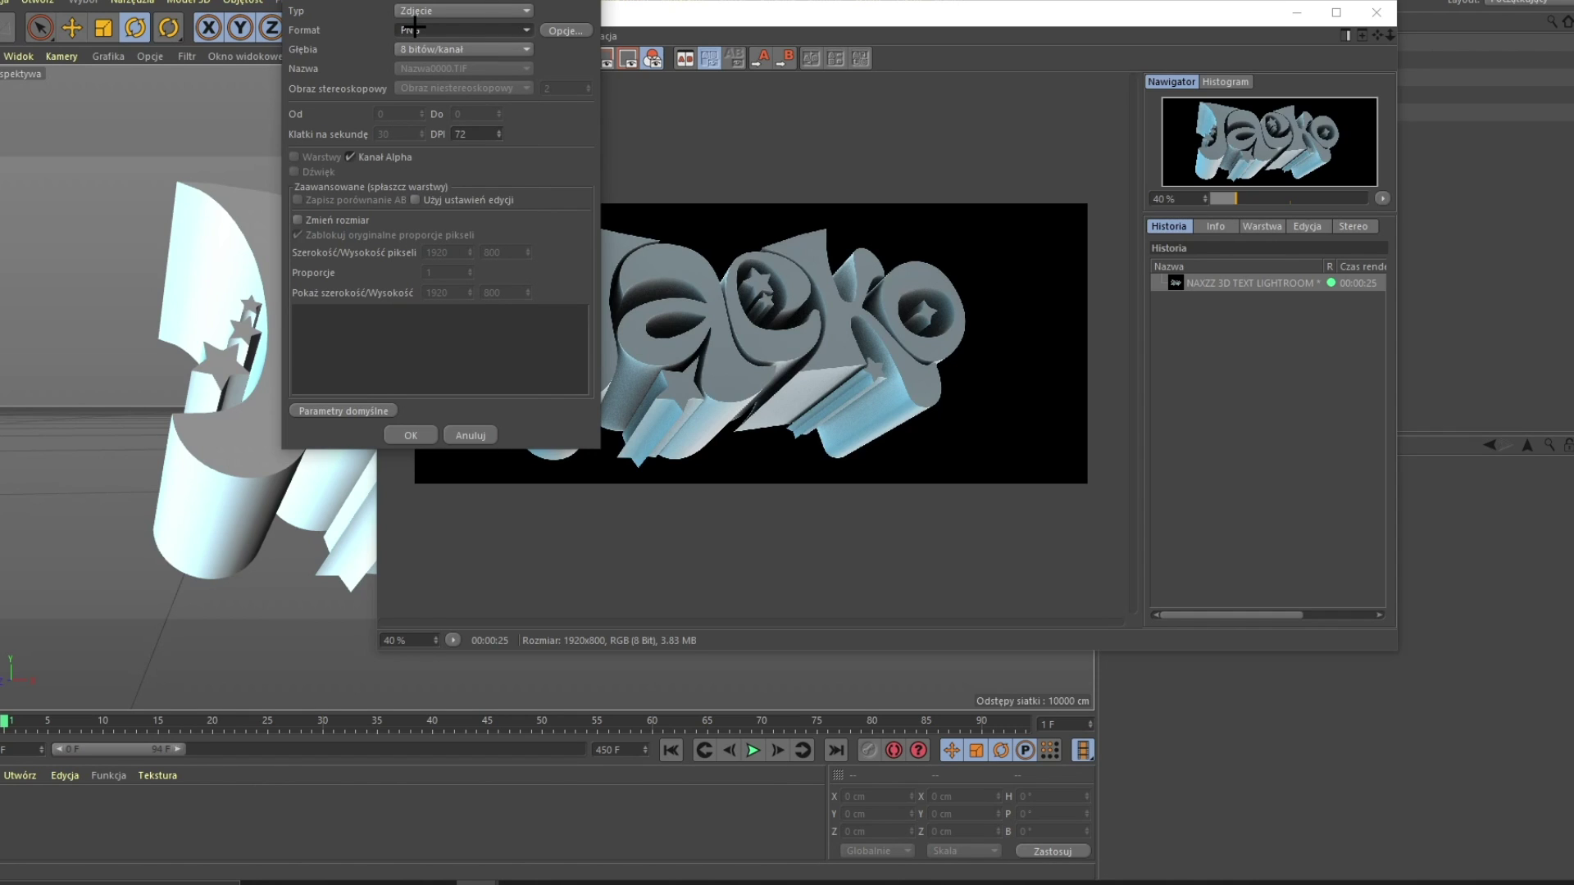
click(411, 435)
text(ja)
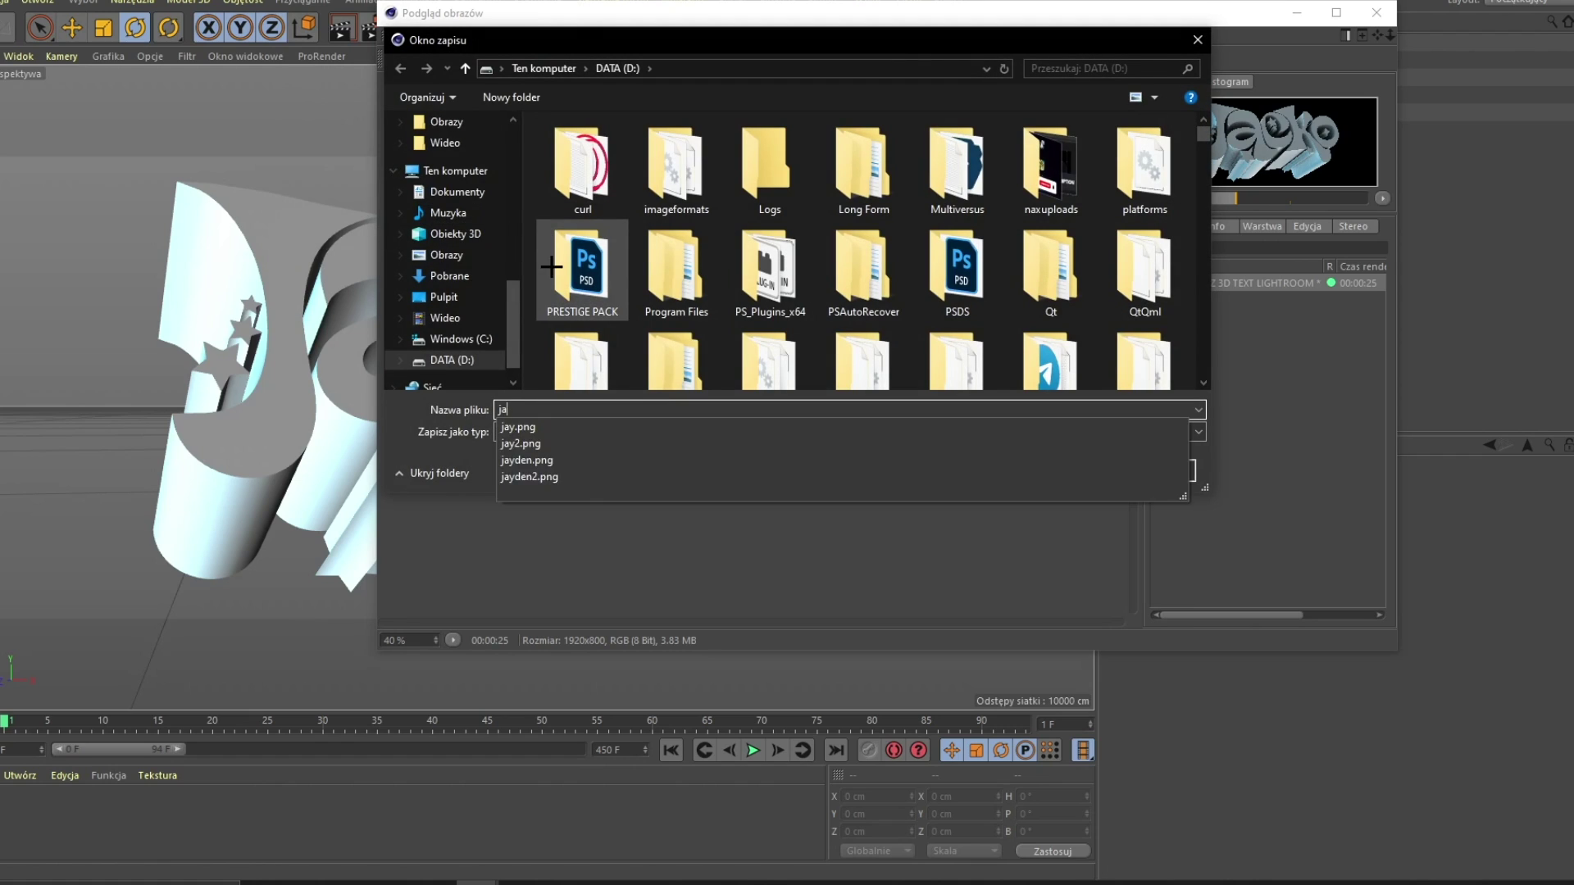
text(cko)
key(Return)
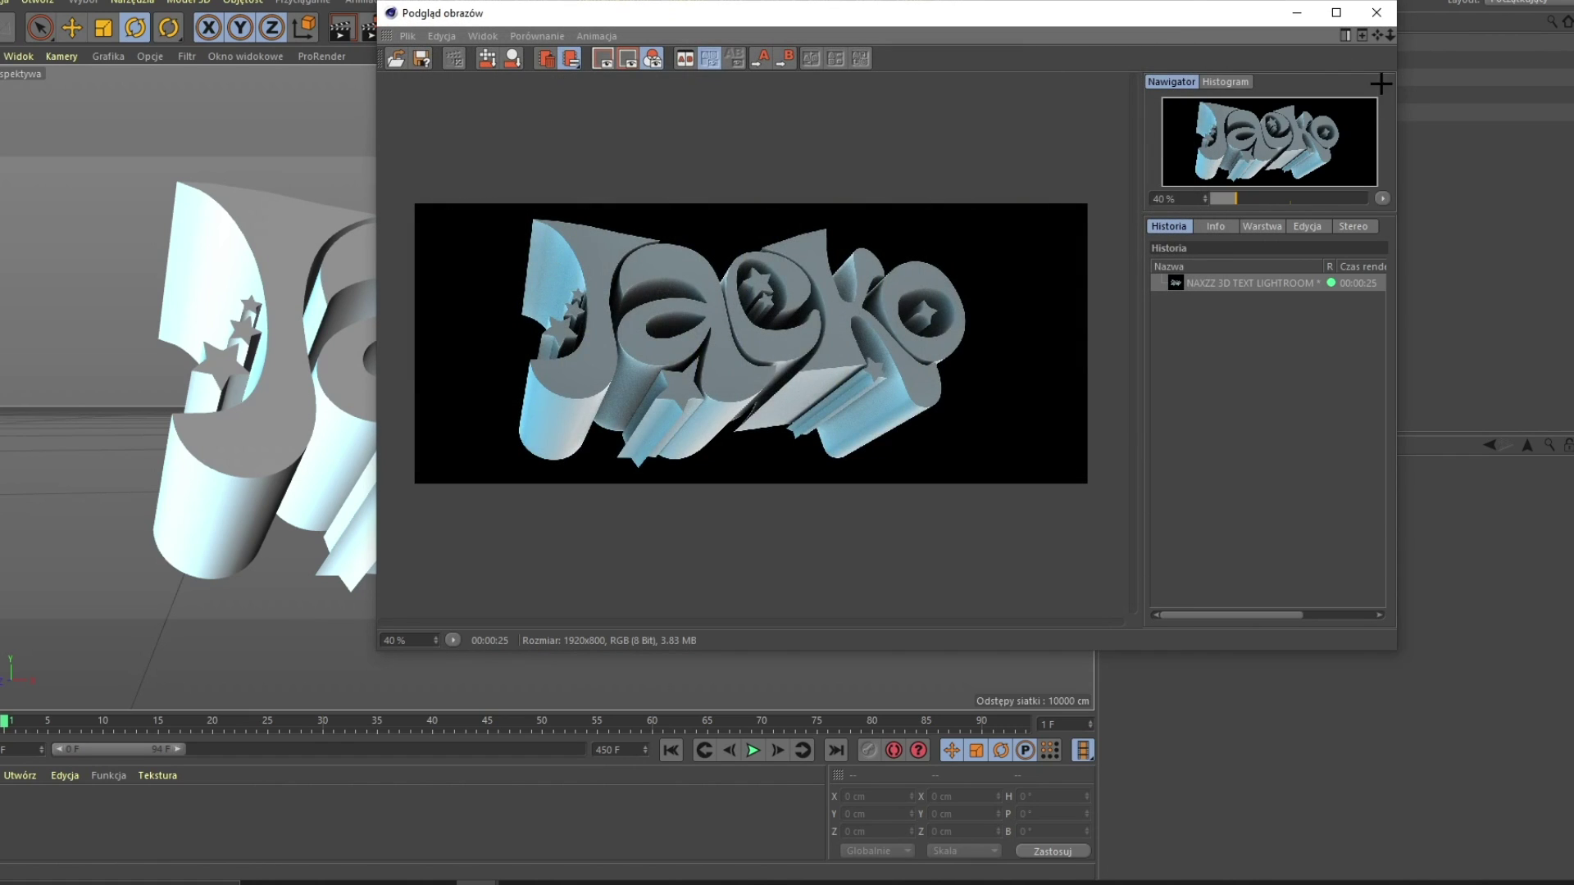
click(1375, 13)
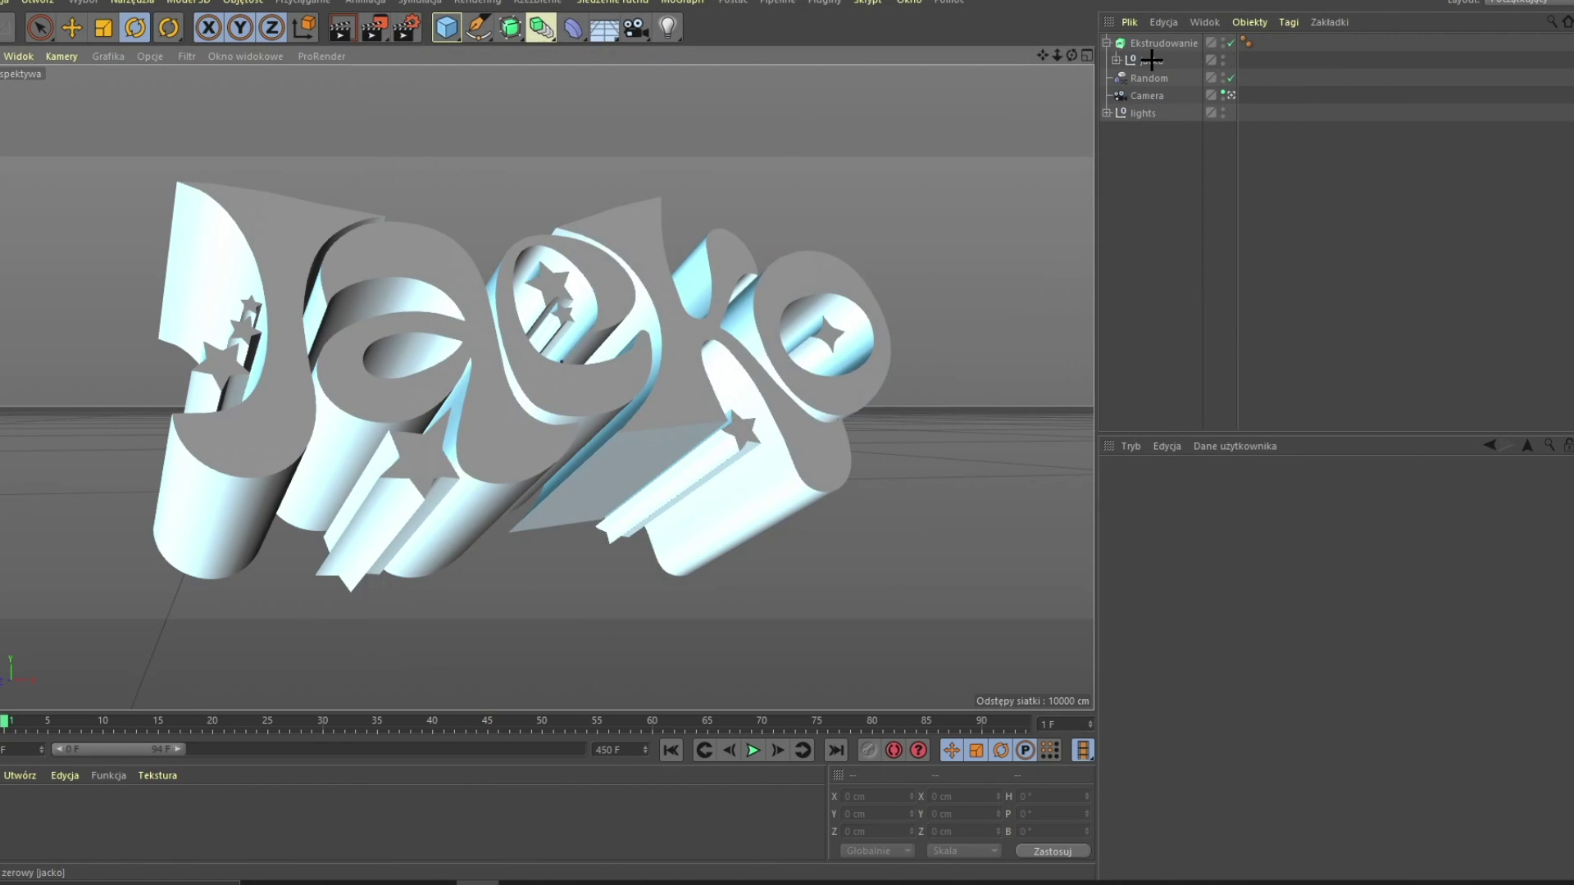
Step: Set the Z movement of the lettering's Extrude generator to 0 cm
click(1159, 43)
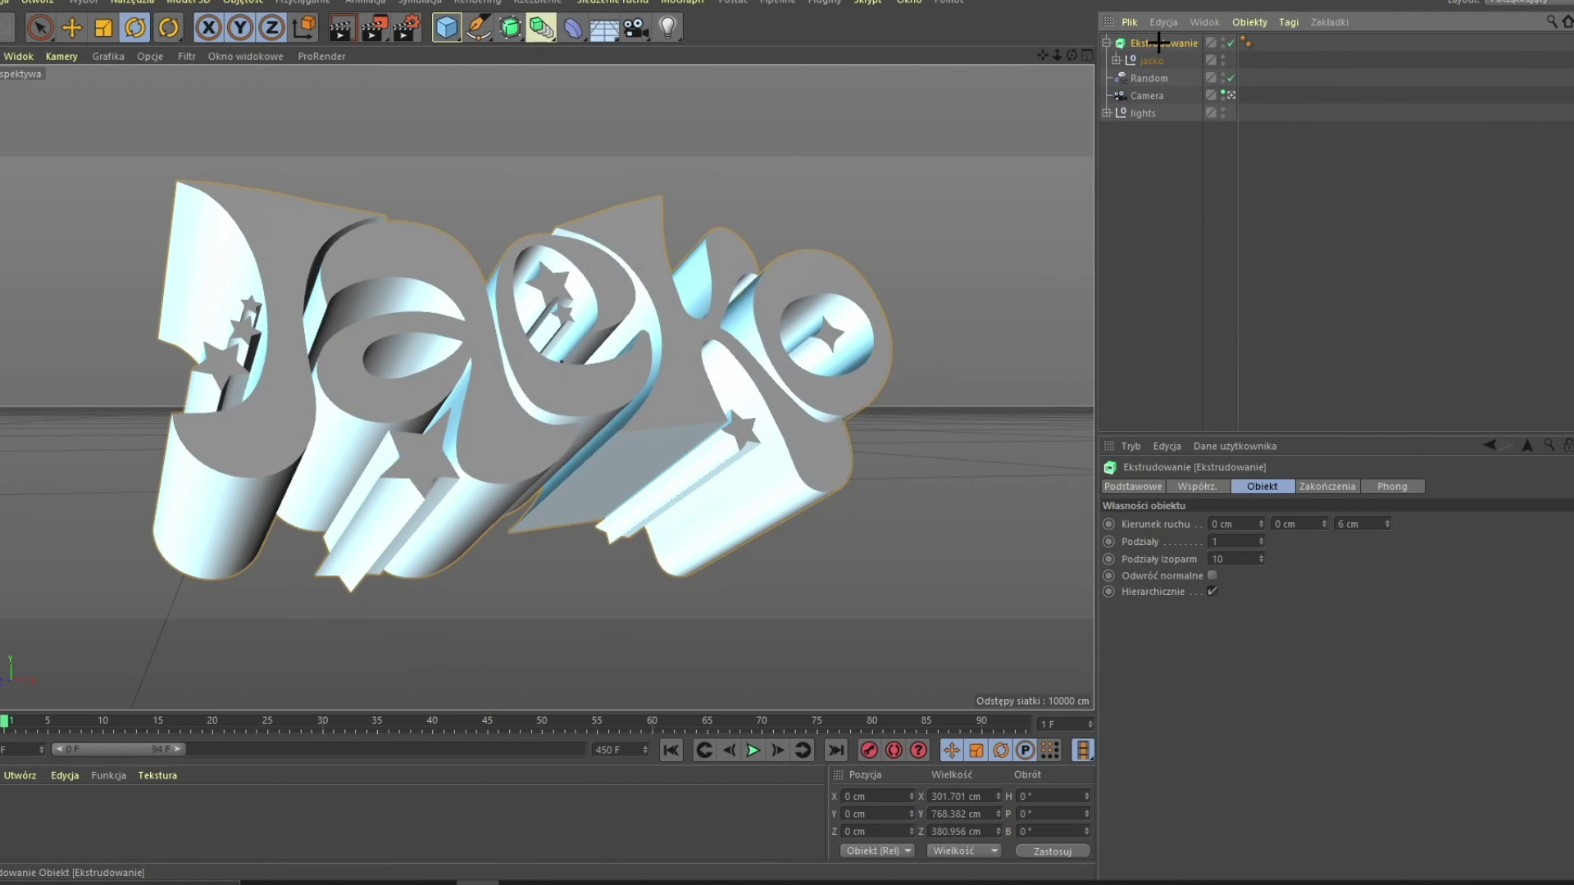
double_click(1348, 524)
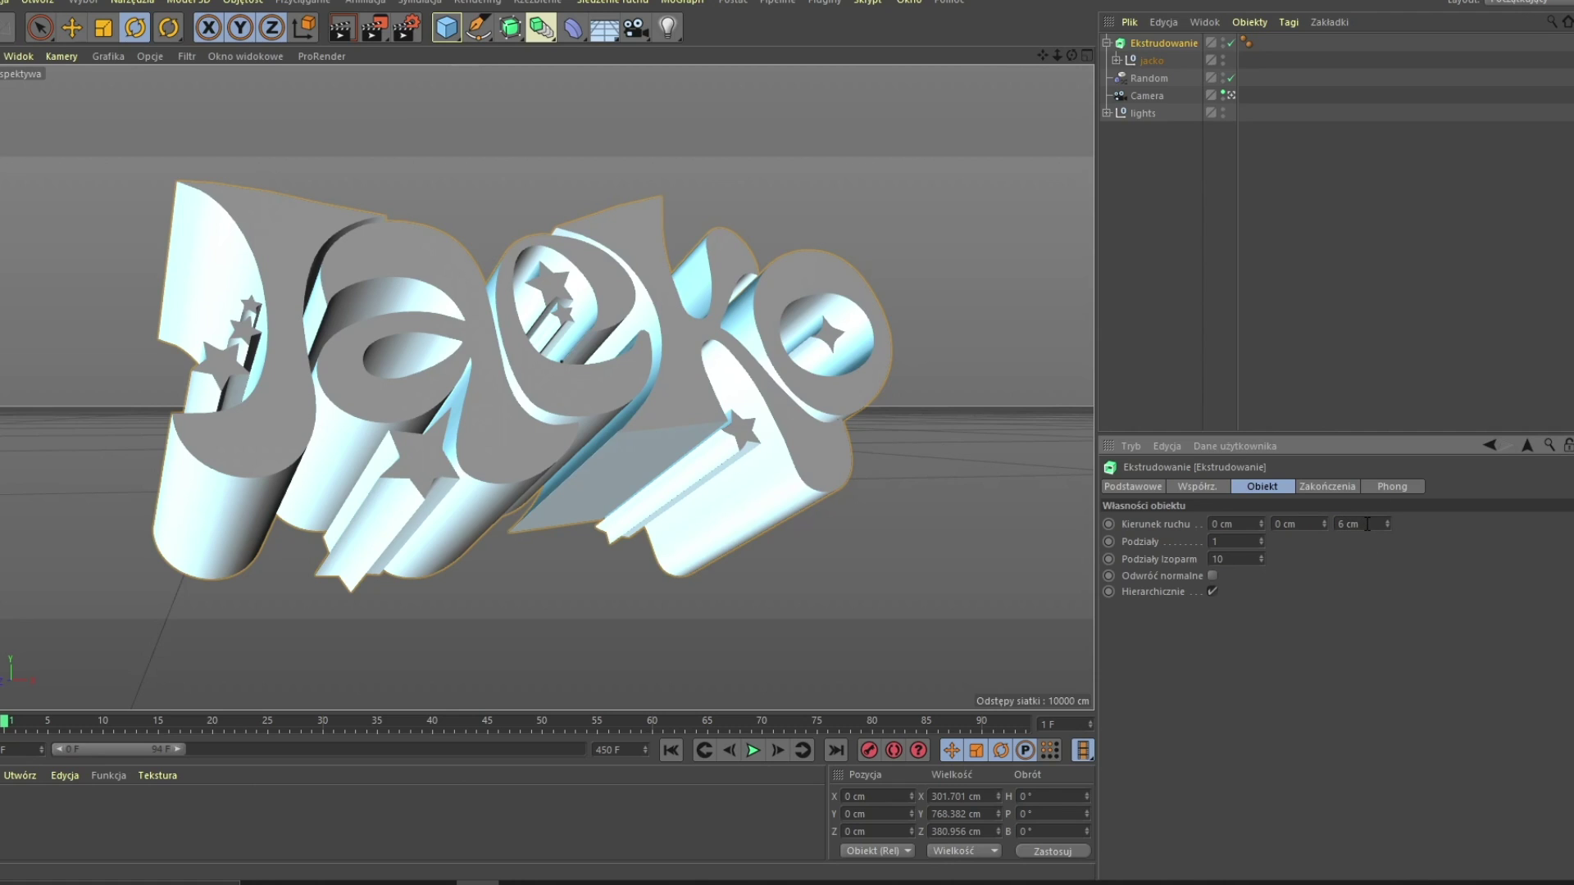
key(Return)
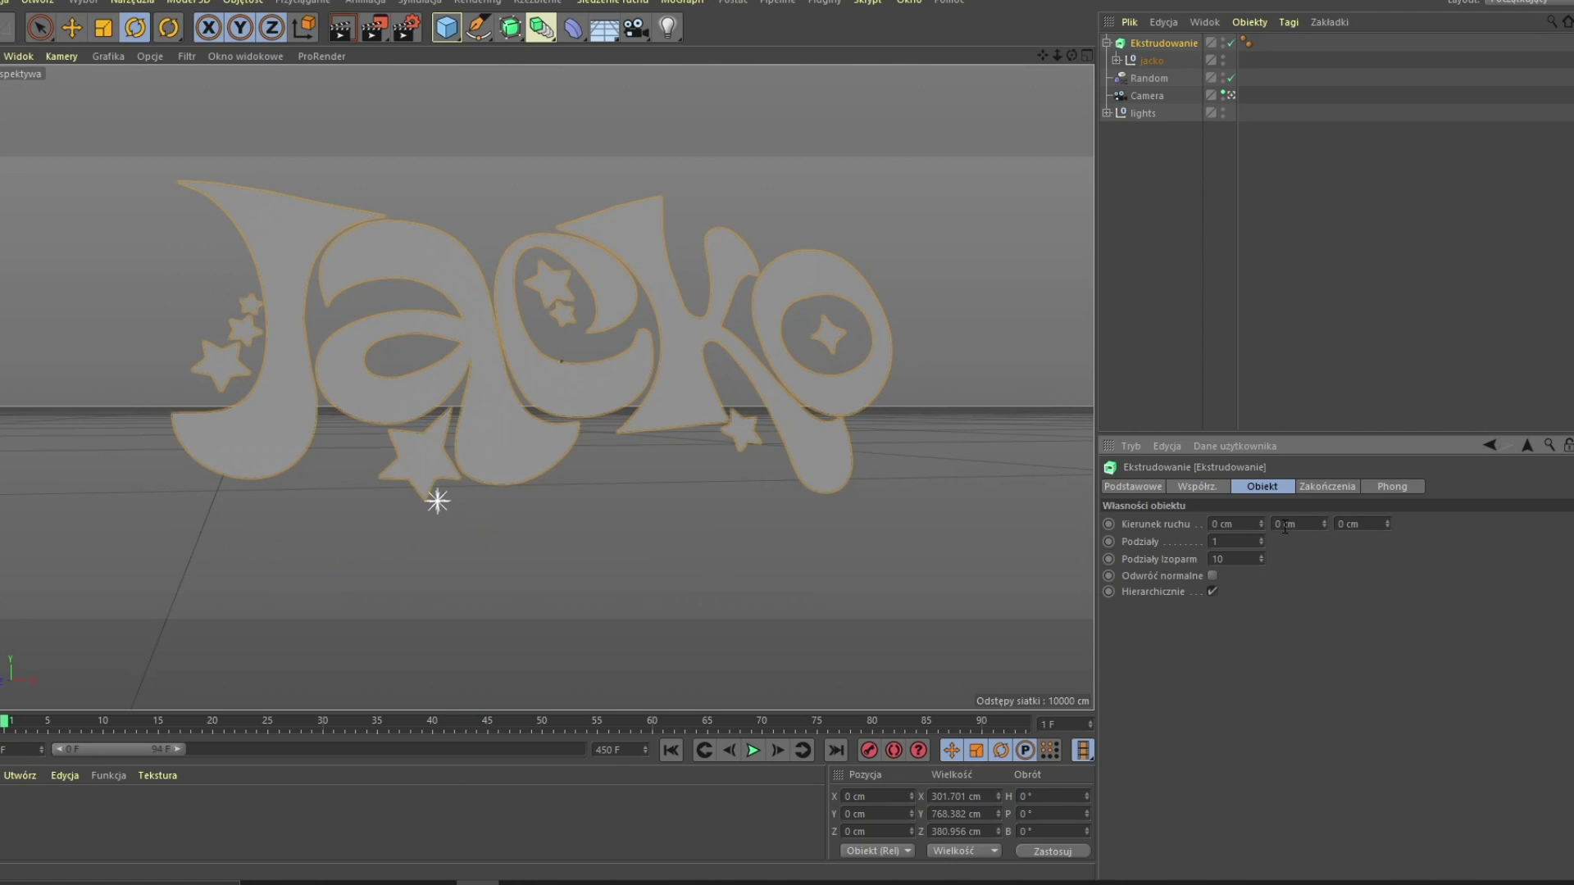
Step: Render the flat lettering, save the picture as jacko2 on the DATA (D:) drive and close the picture viewer
click(374, 30)
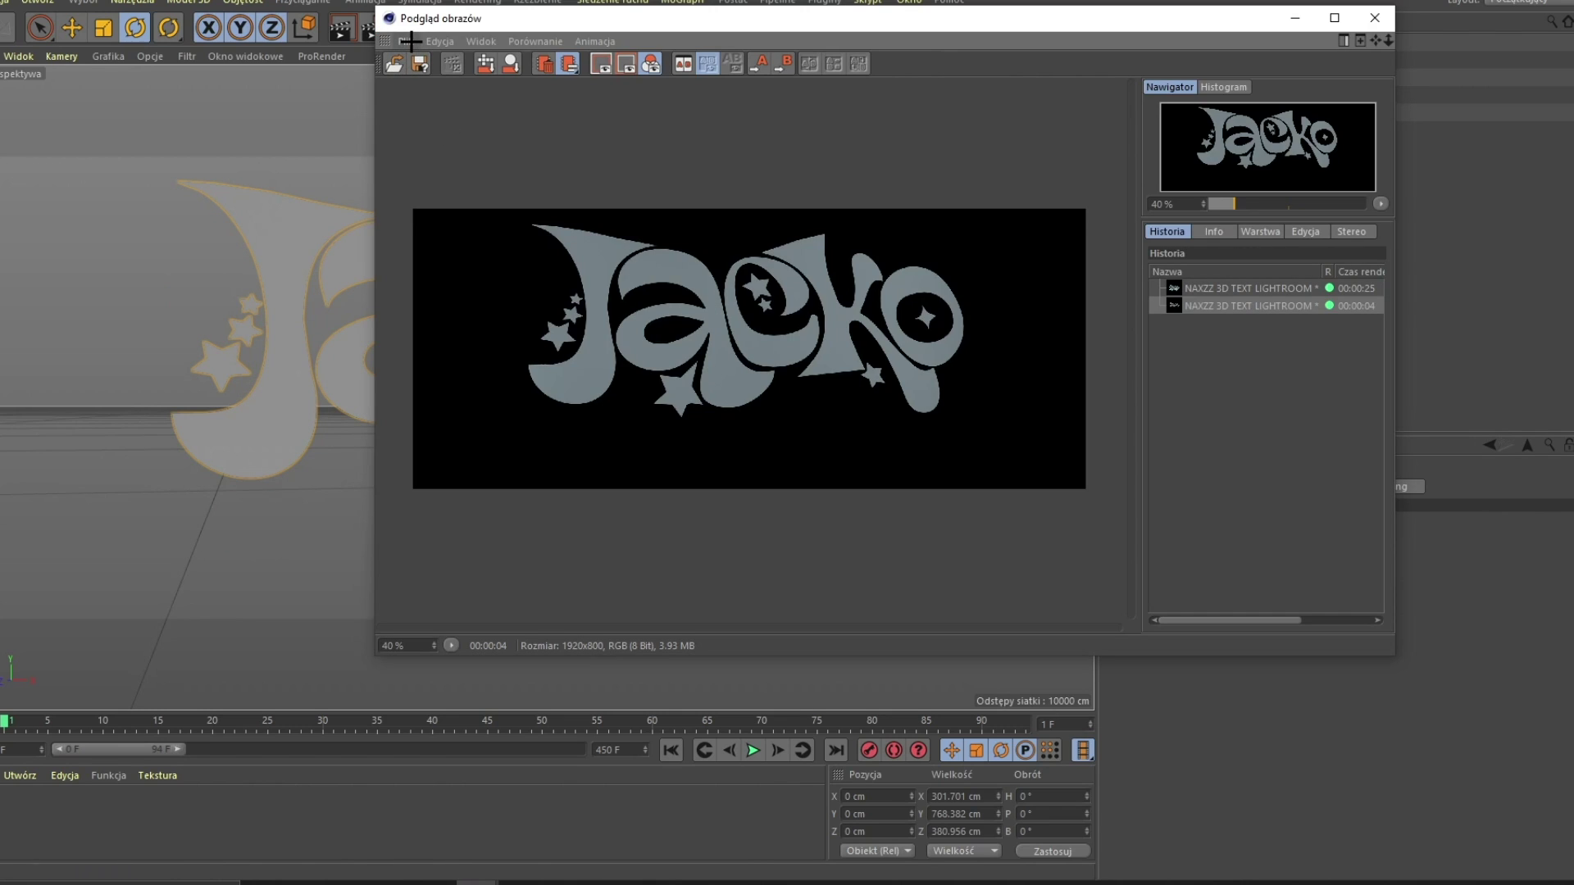
click(411, 41)
click(428, 77)
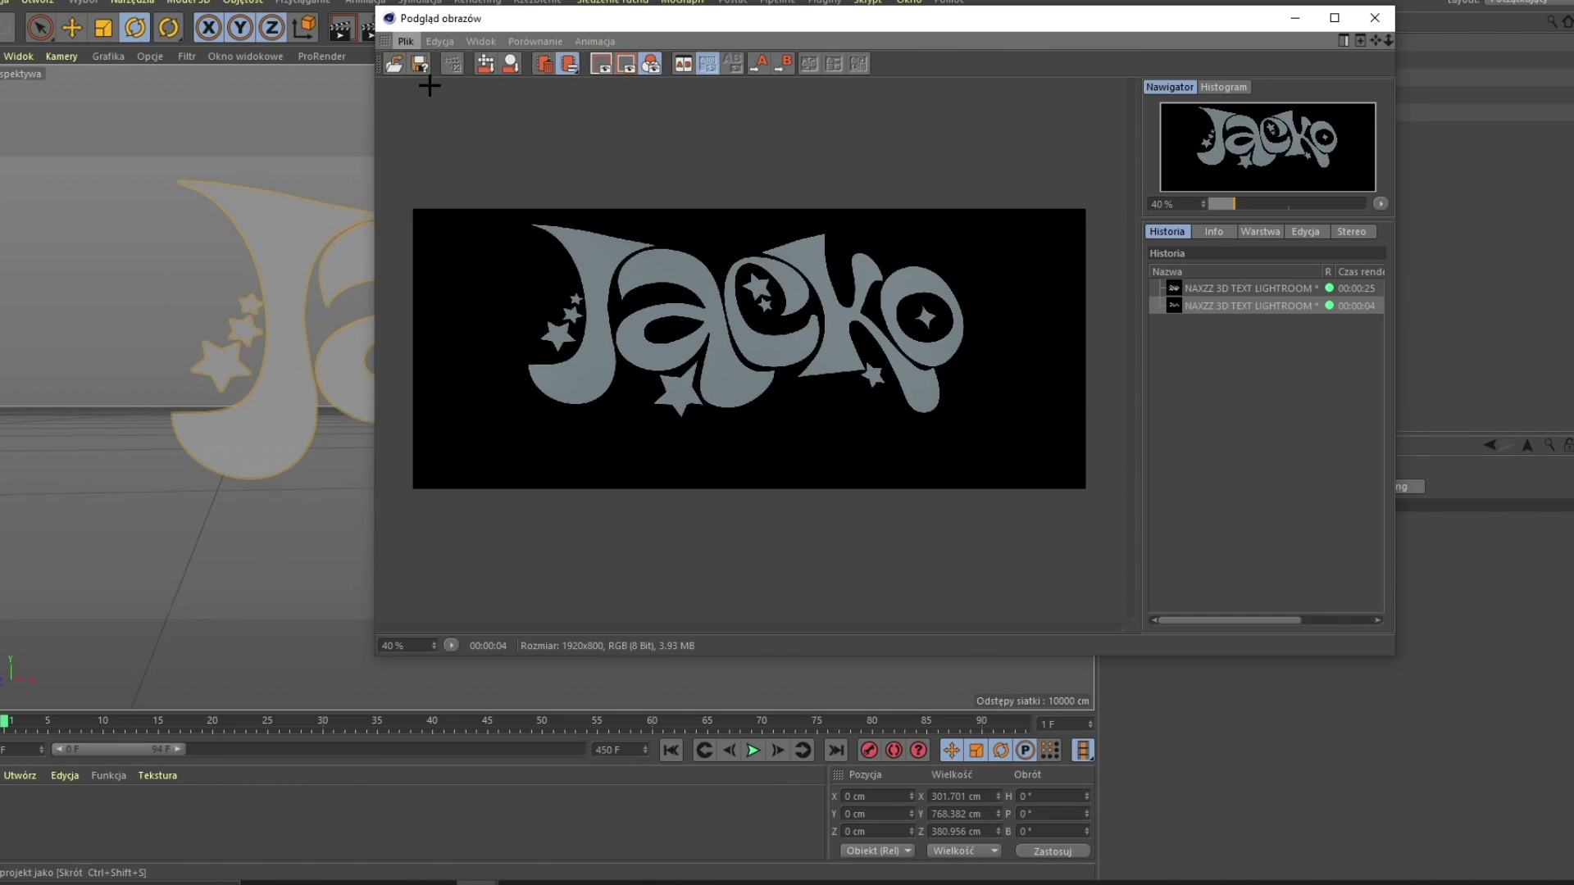
text(jacko2)
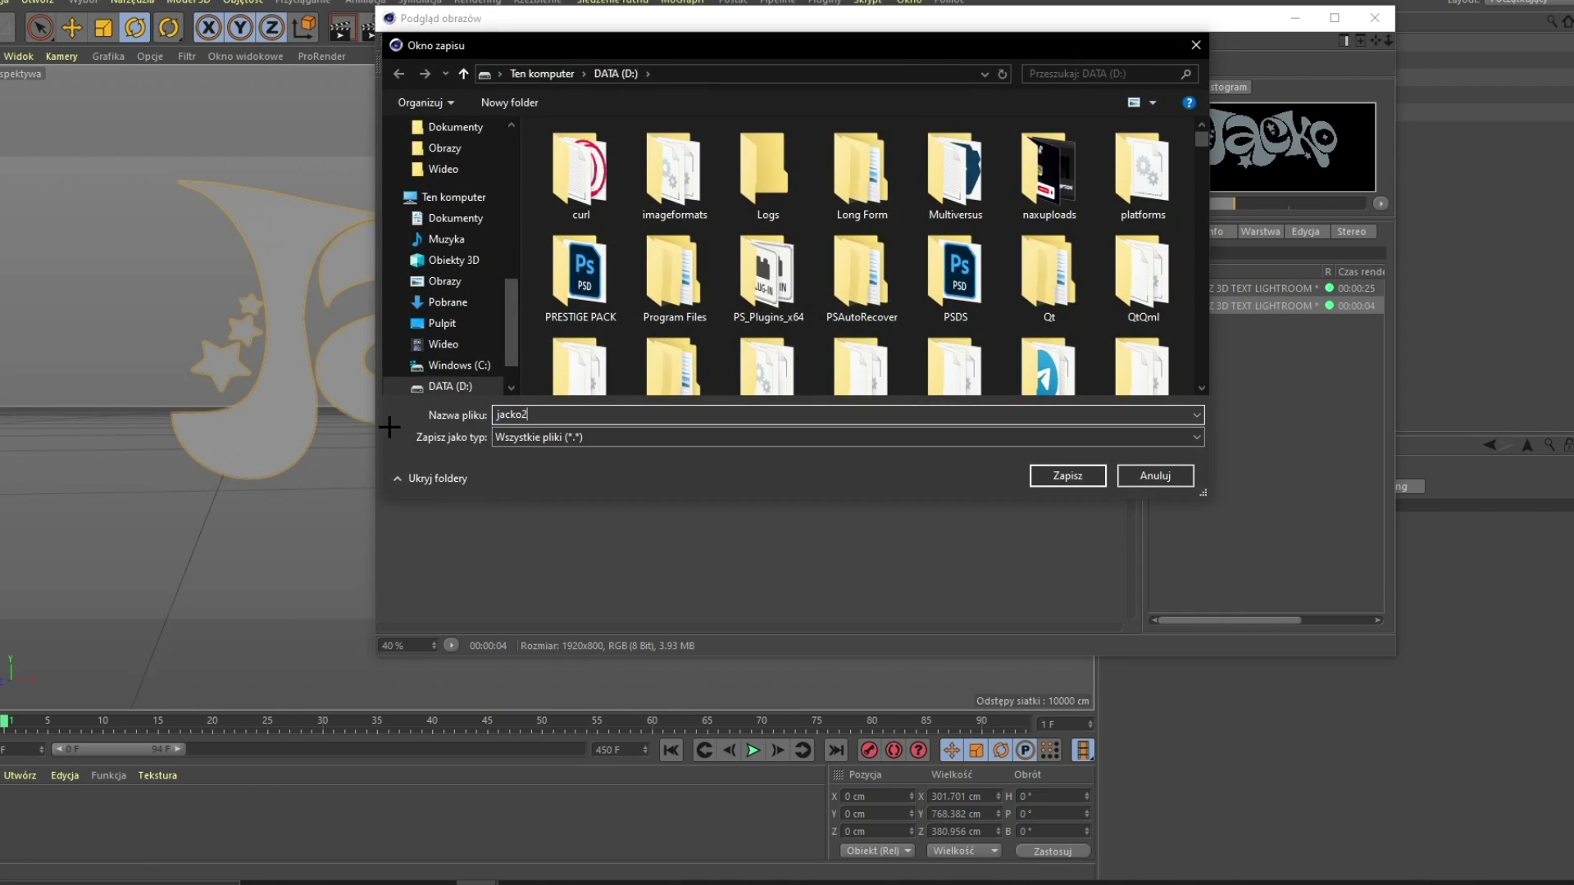
key(Return)
click(1374, 17)
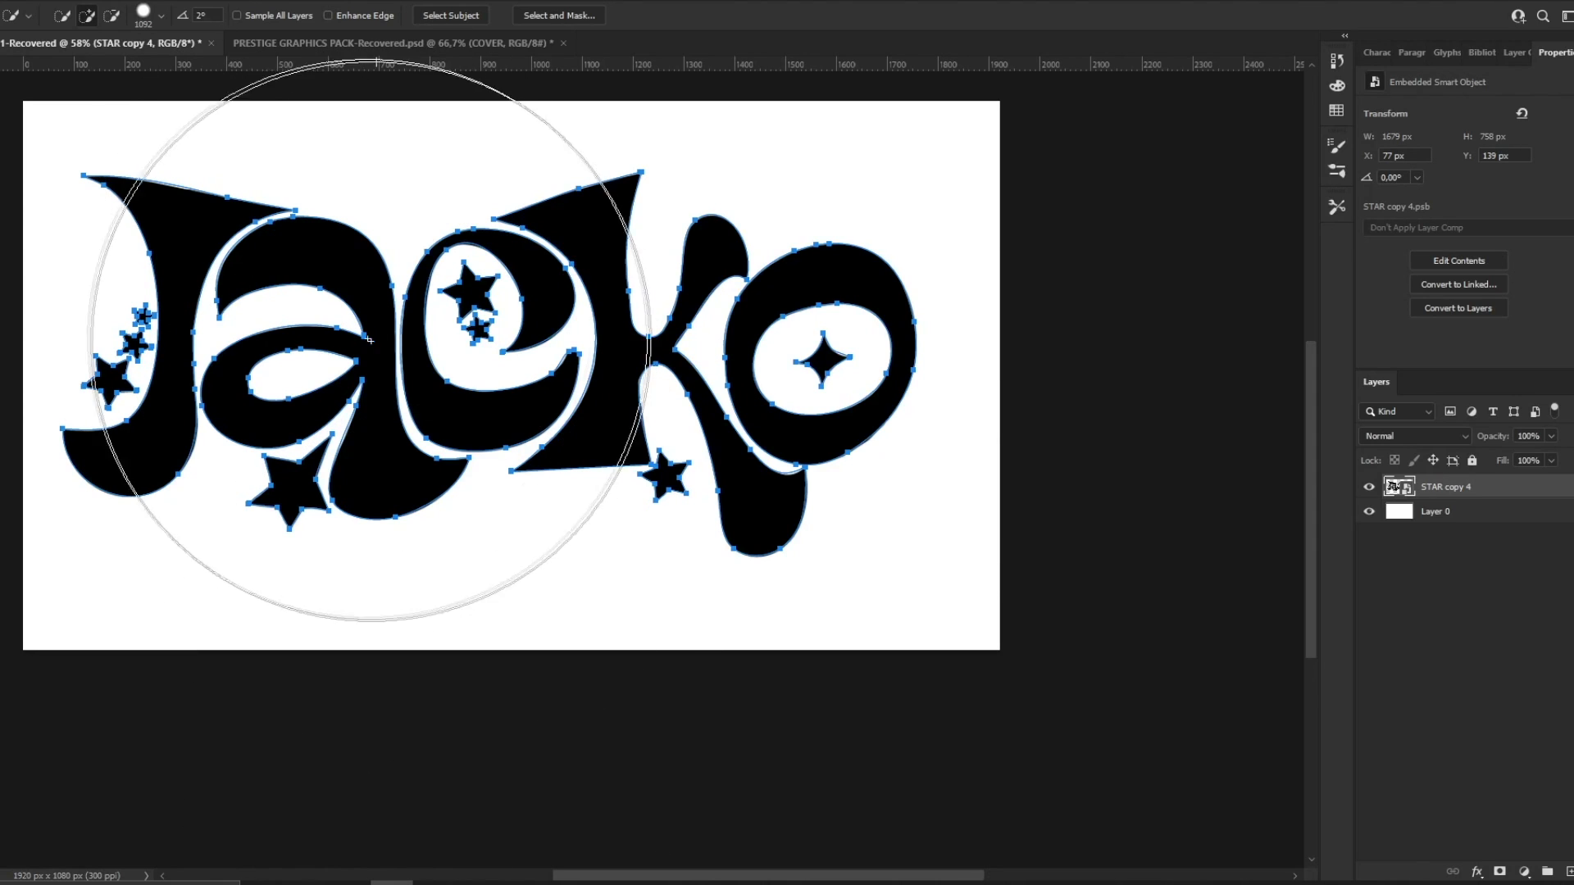
Step: Switch to Photoshop and create a new 1920 x 1080 px document at 300 ppi
scroll(213, 176, up, 1)
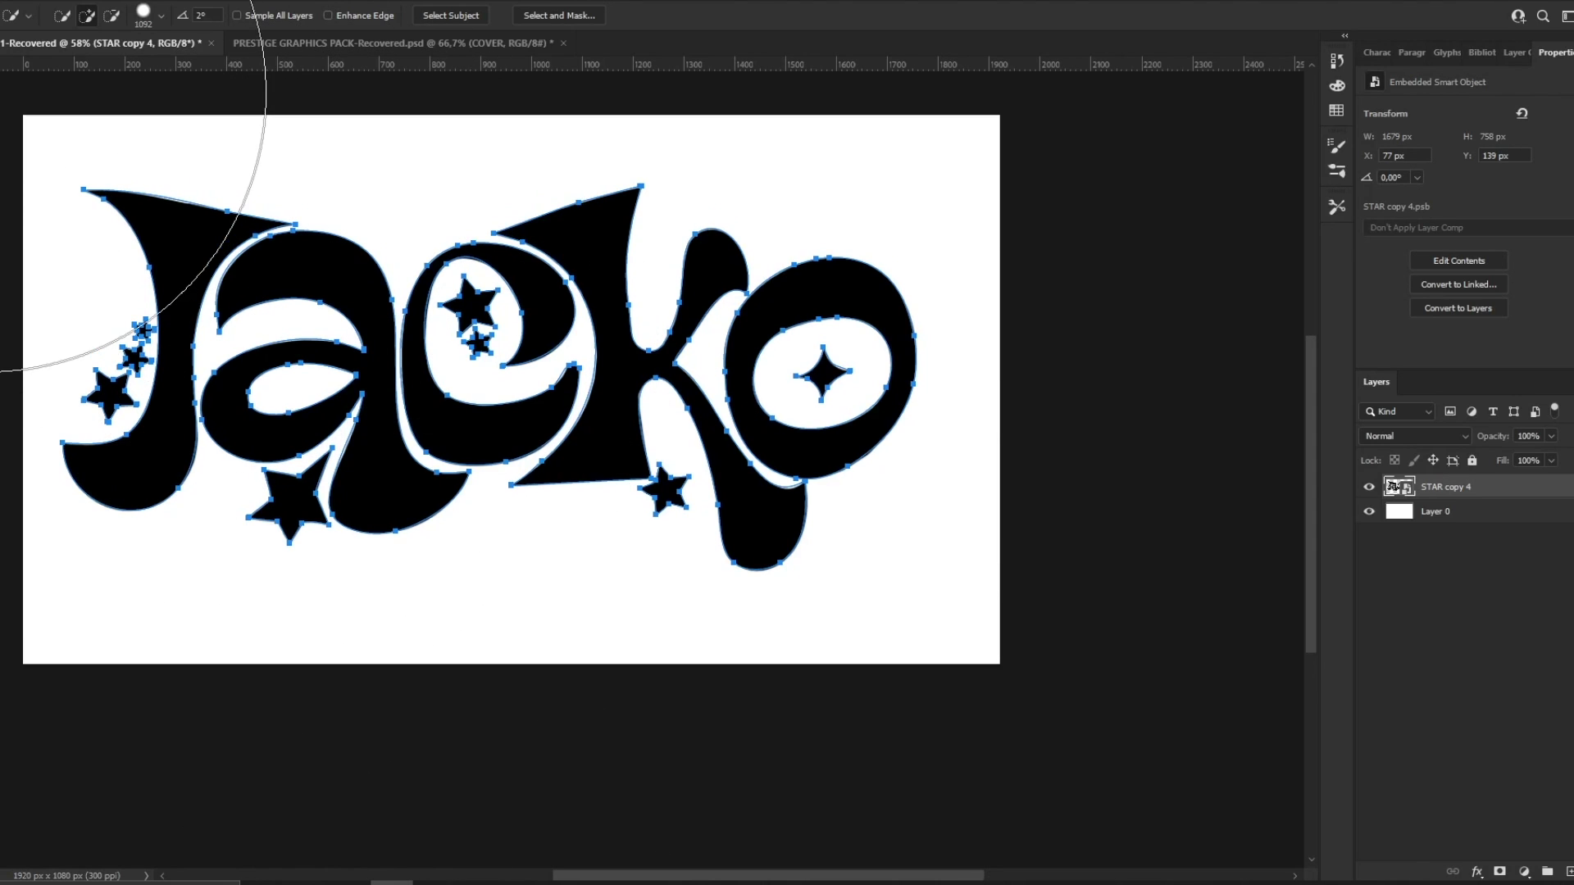
key(v)
drag(703, 875, 670, 875)
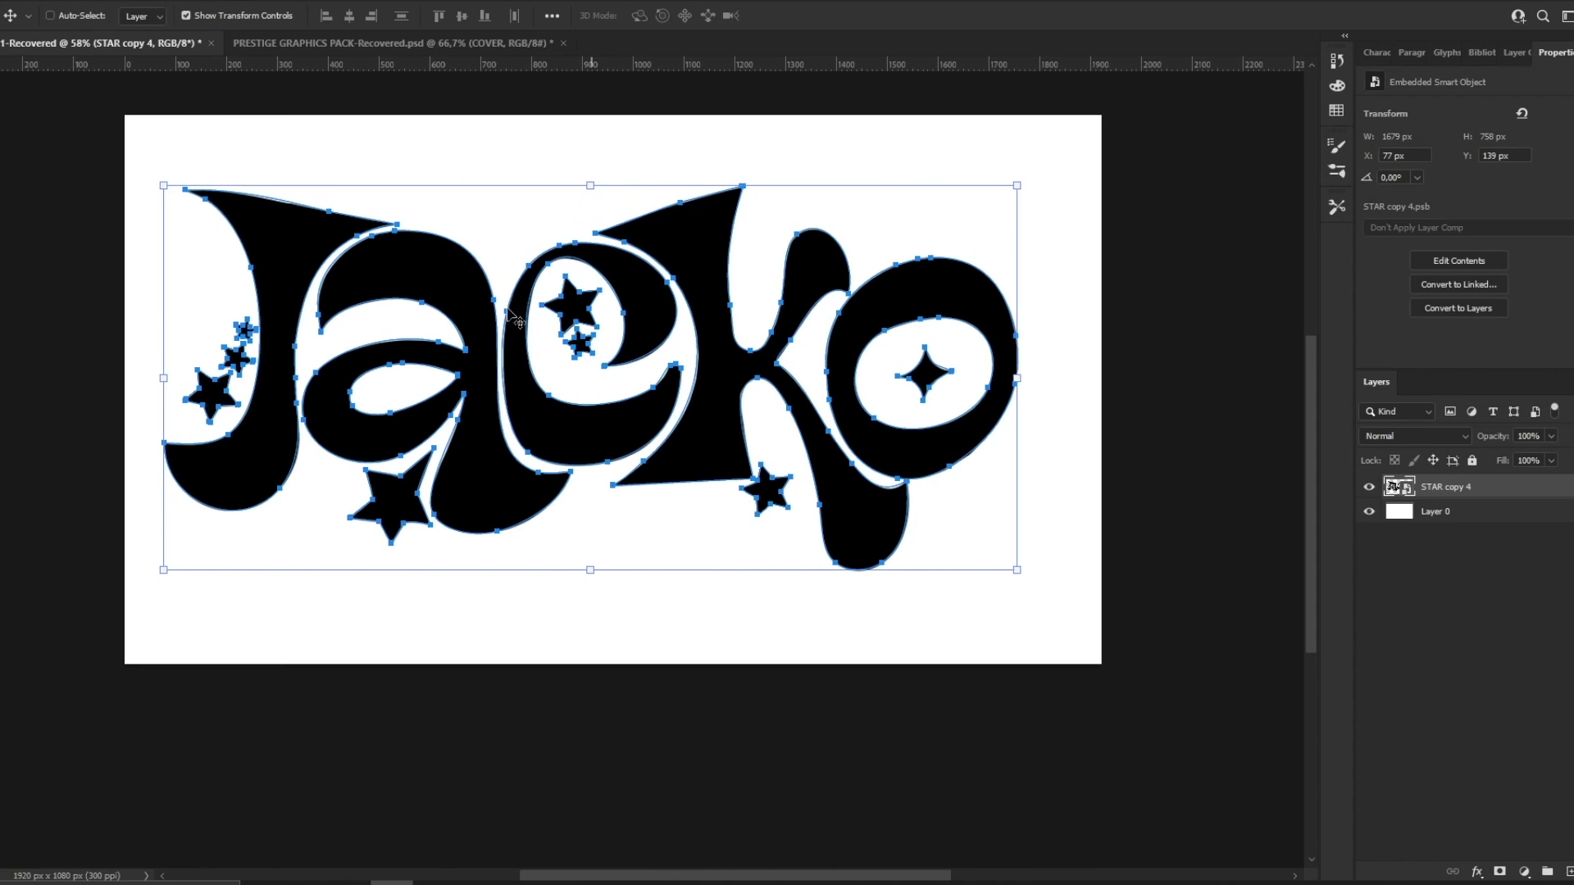
click(7, 1)
click(16, 6)
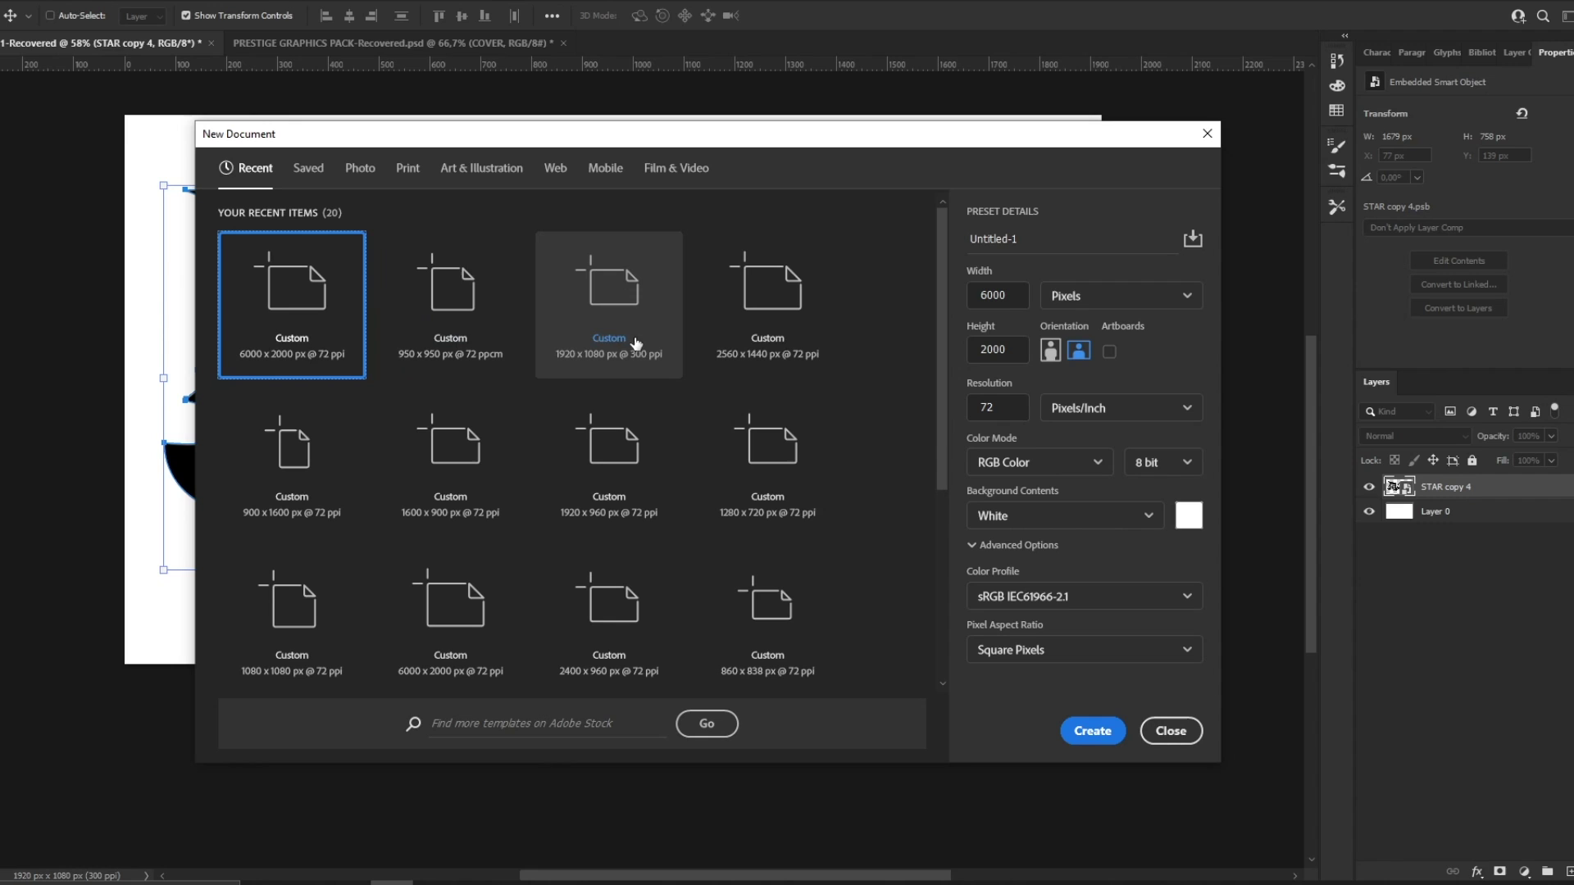
click(620, 328)
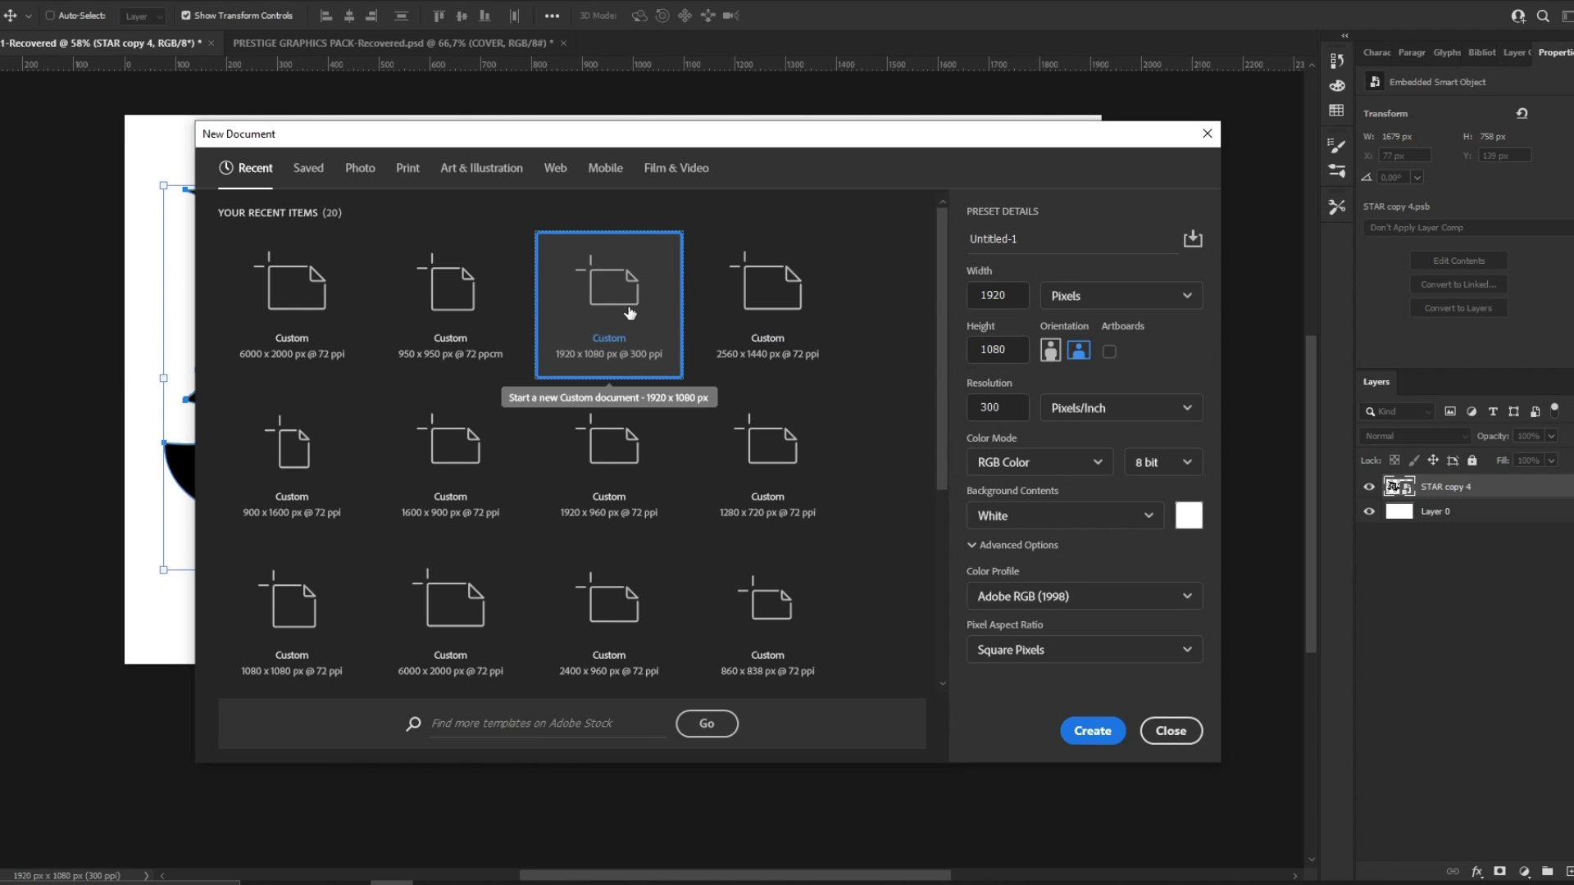
double_click(629, 313)
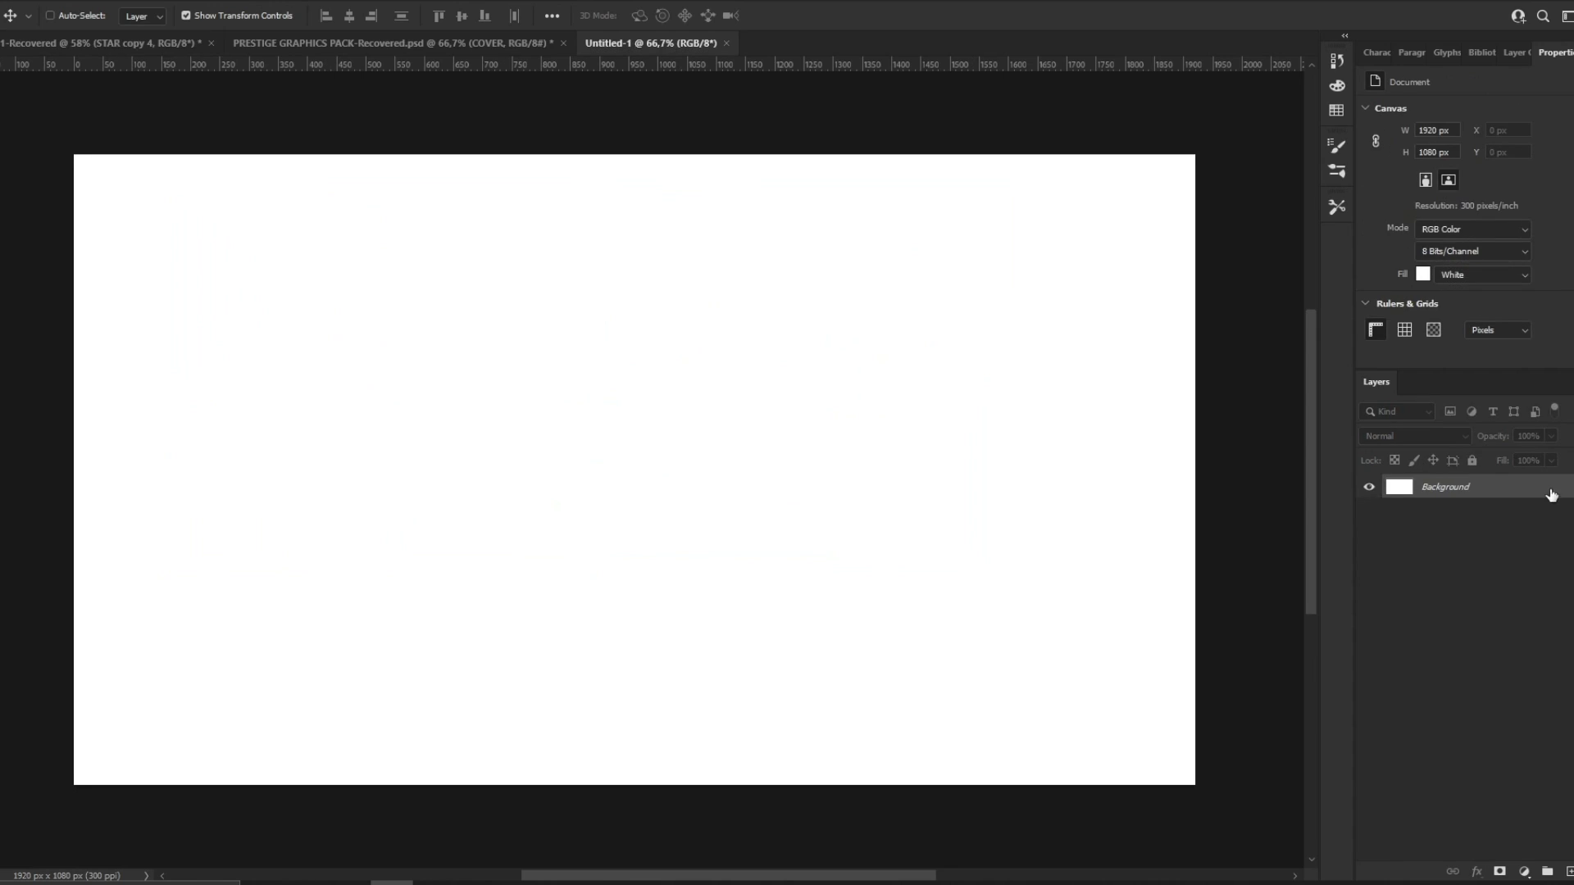
Step: Unlock the white background layer and apply a black (000000) Color Overlay to it
click(1557, 492)
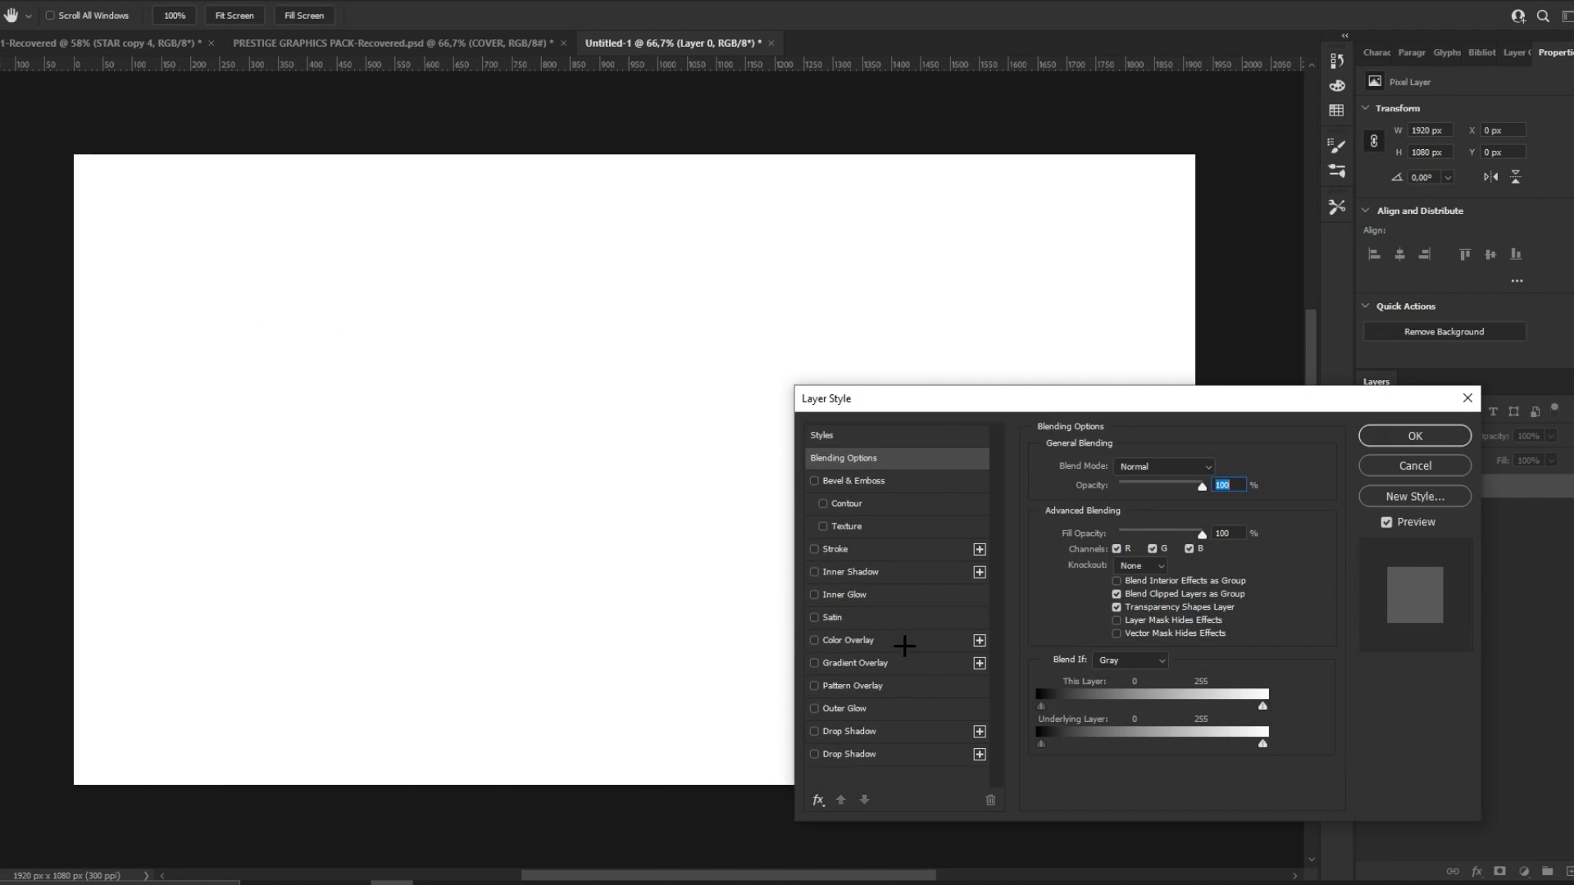
click(903, 643)
click(1216, 470)
text(000000)
key(Return)
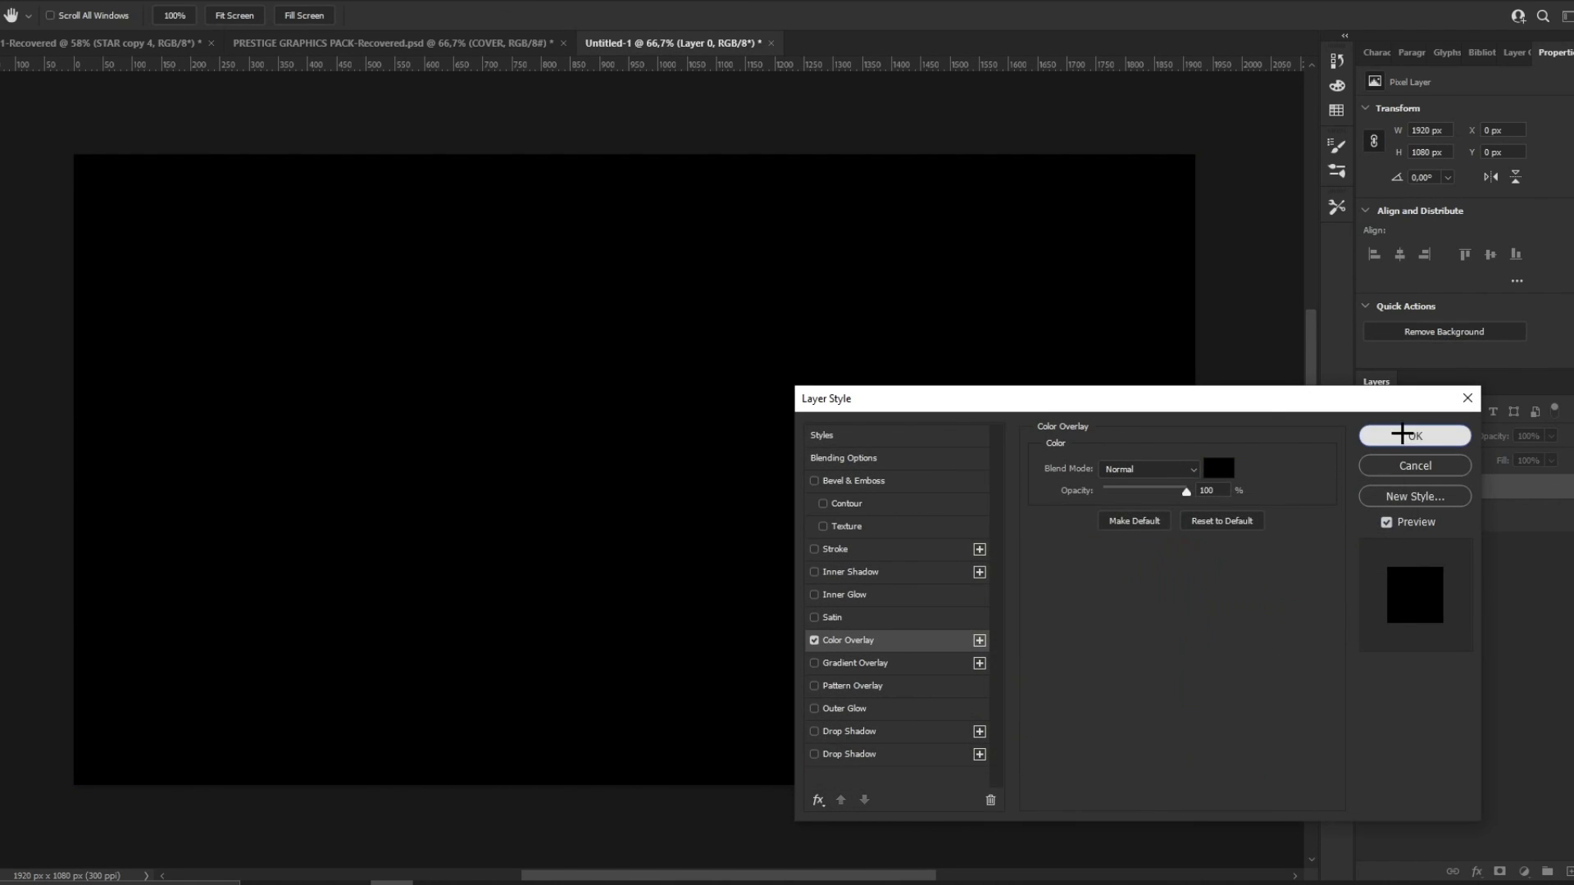
click(1394, 435)
Step: Close the recovered document with the black star lettering without saving its changes
click(85, 47)
click(211, 42)
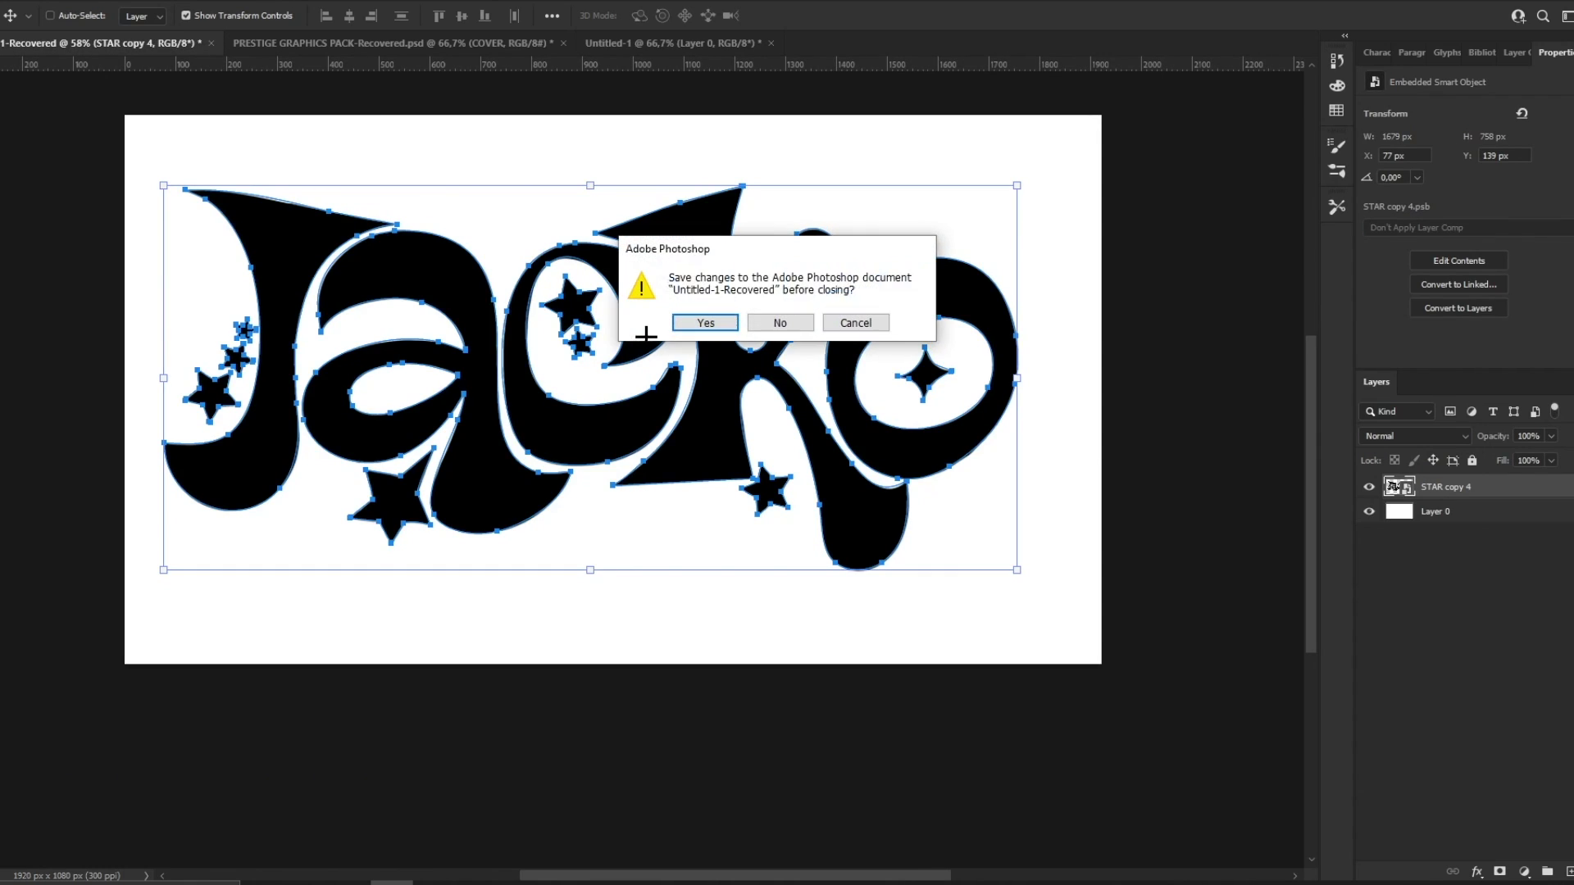
click(779, 319)
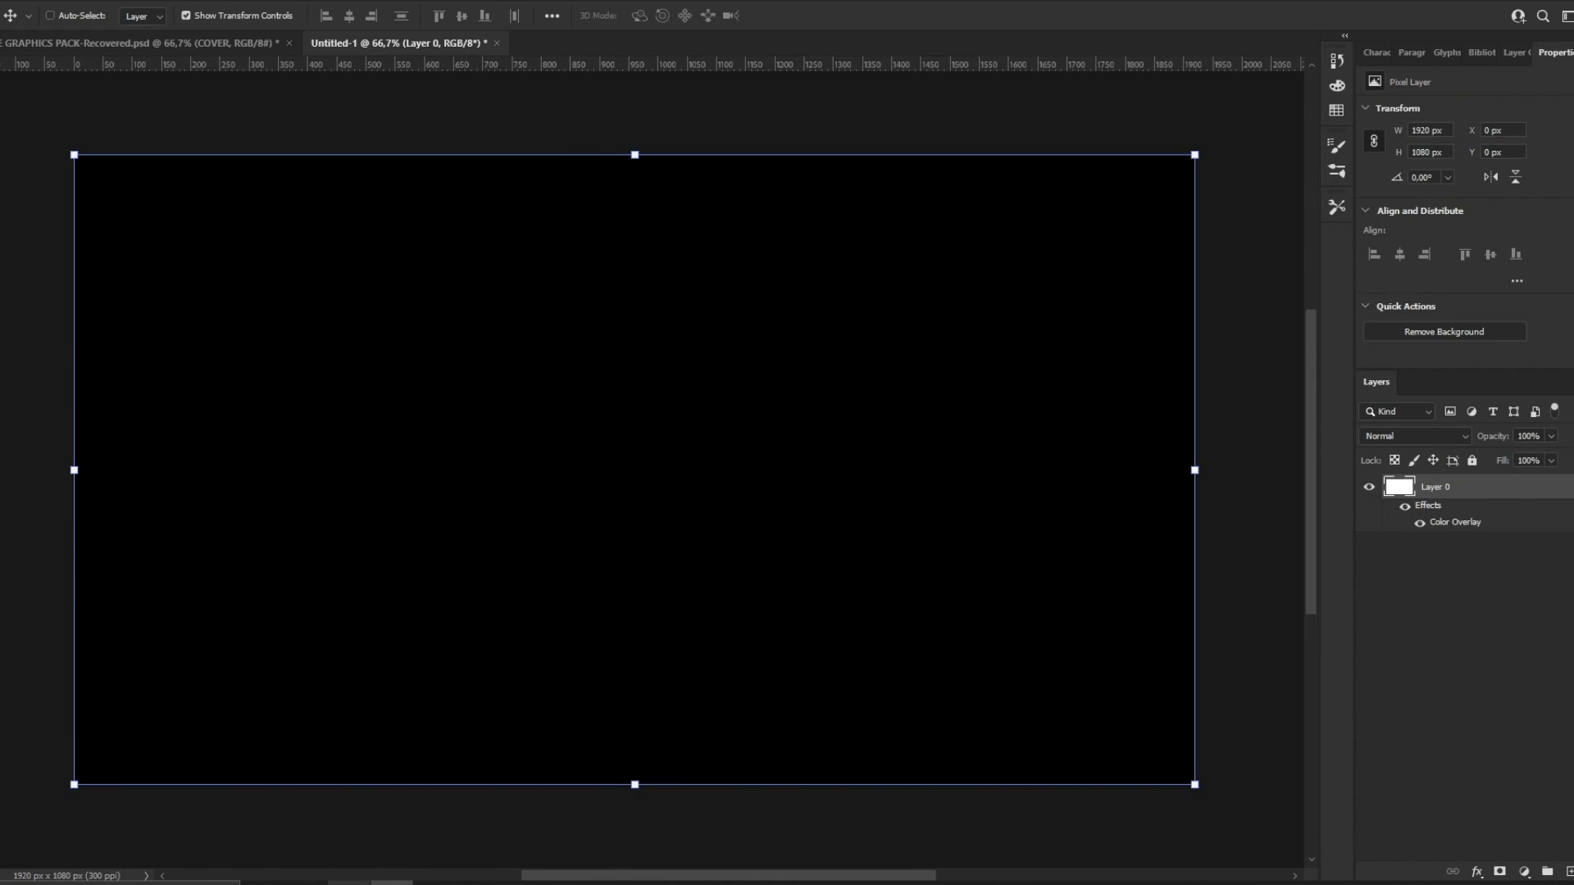
Step: Place the jacko PNG from the DATA (D:) drive onto the black canvas as a smart object
click(348, 882)
scroll(369, 722, down, 5)
click(361, 794)
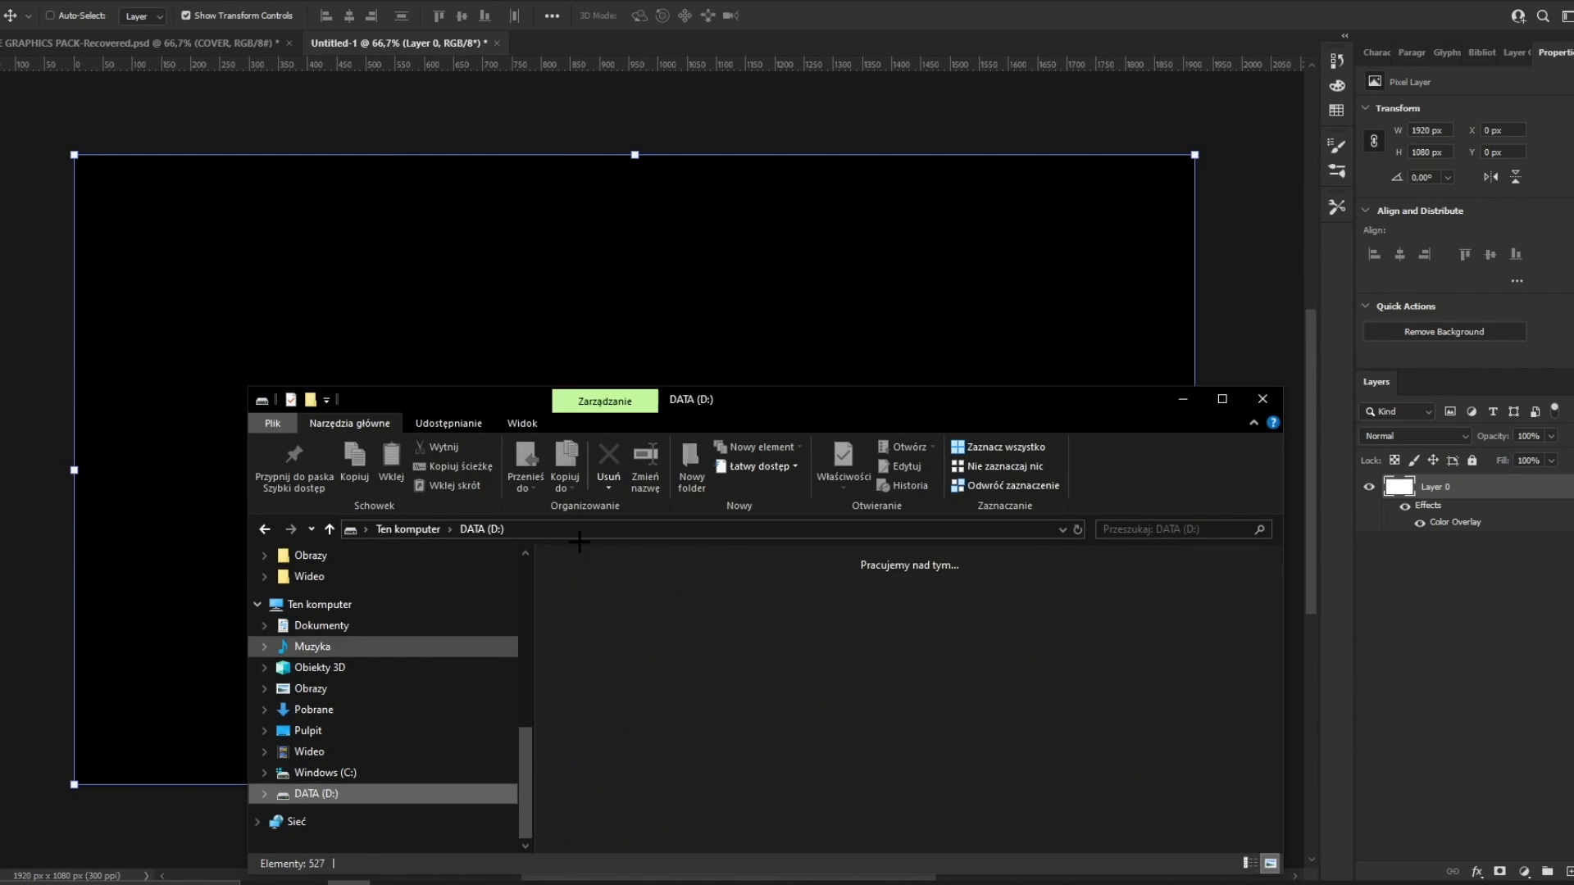
drag(779, 399, 720, 292)
drag(537, 519, 73, 471)
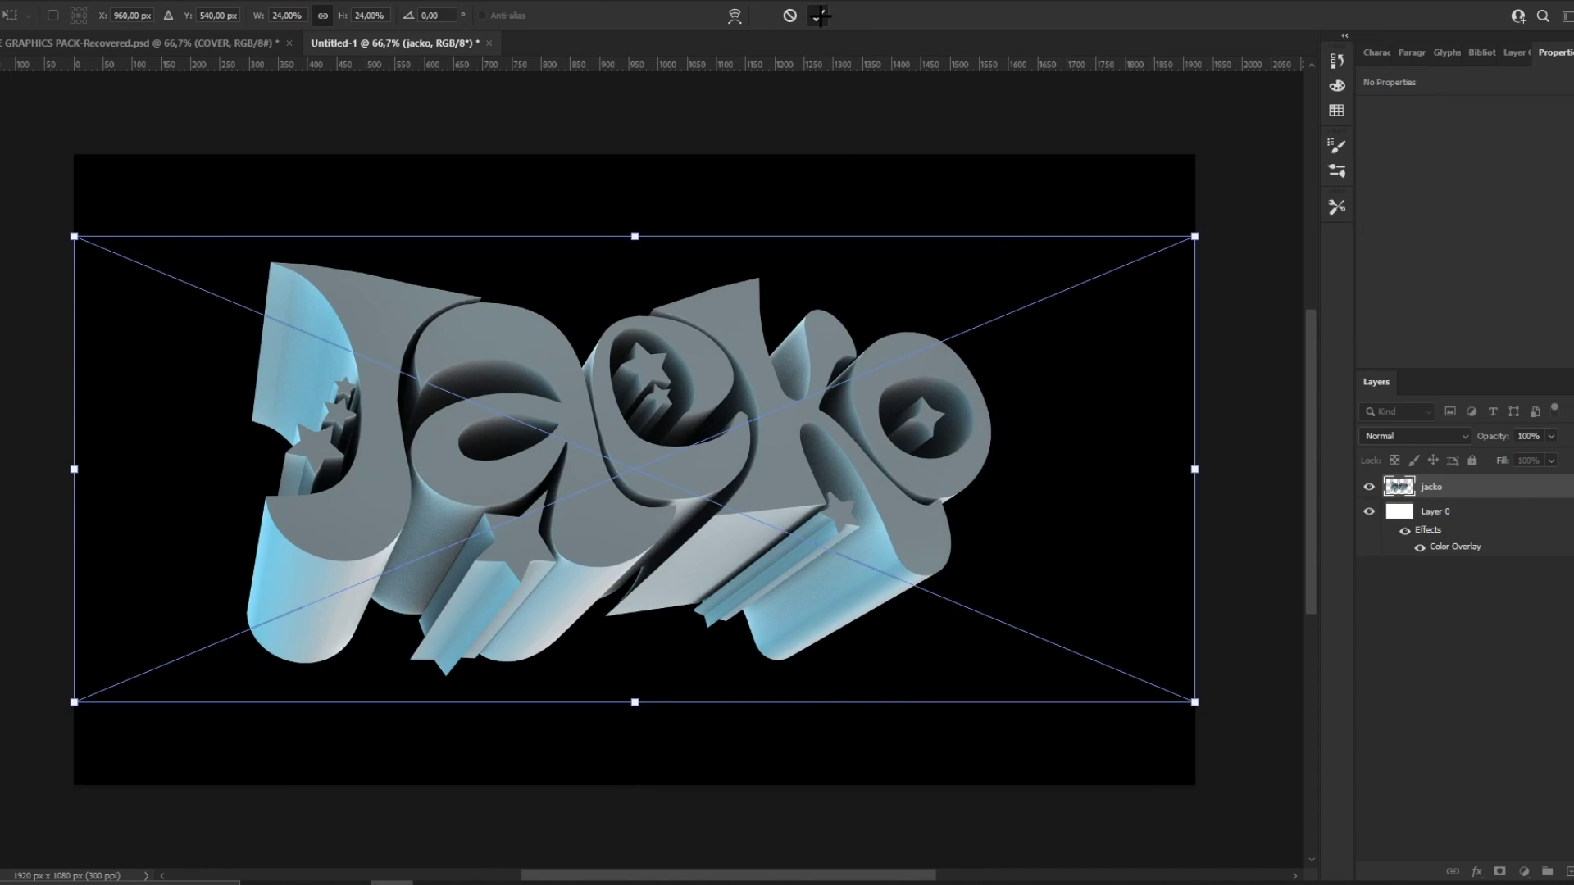
click(819, 15)
Step: Place the jacko2 PNG from the DATA (D:) drive above the jacko layer at its default size
key(alt+Tab)
drag(639, 521, 94, 516)
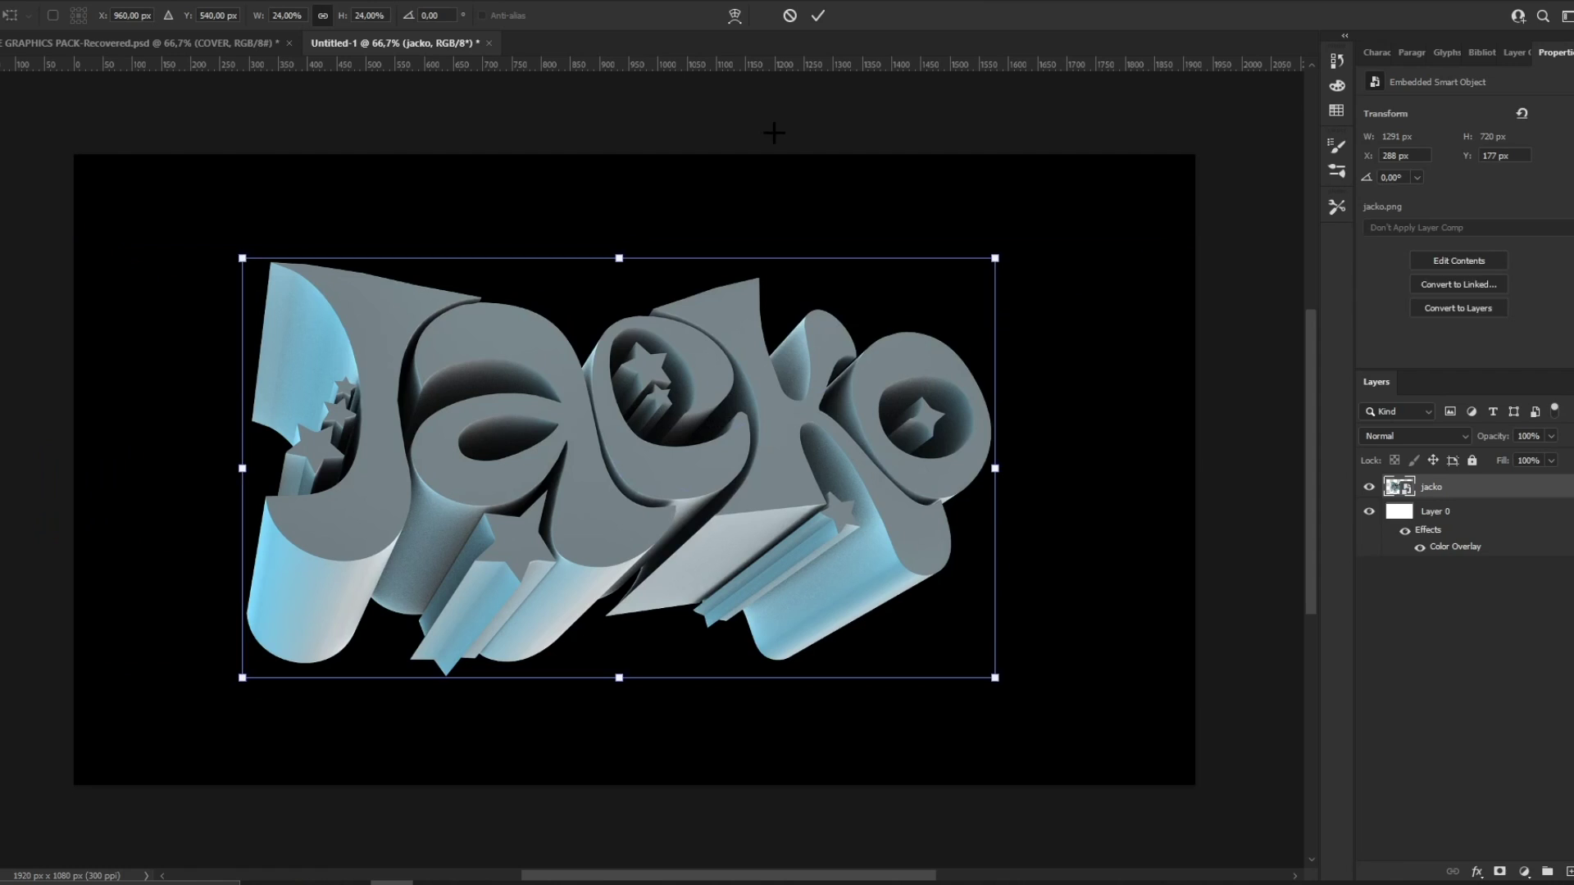
click(819, 16)
Step: Group the jacko and jacko2 layers and scale the group down slightly on the canvas
shift+click(1456, 511)
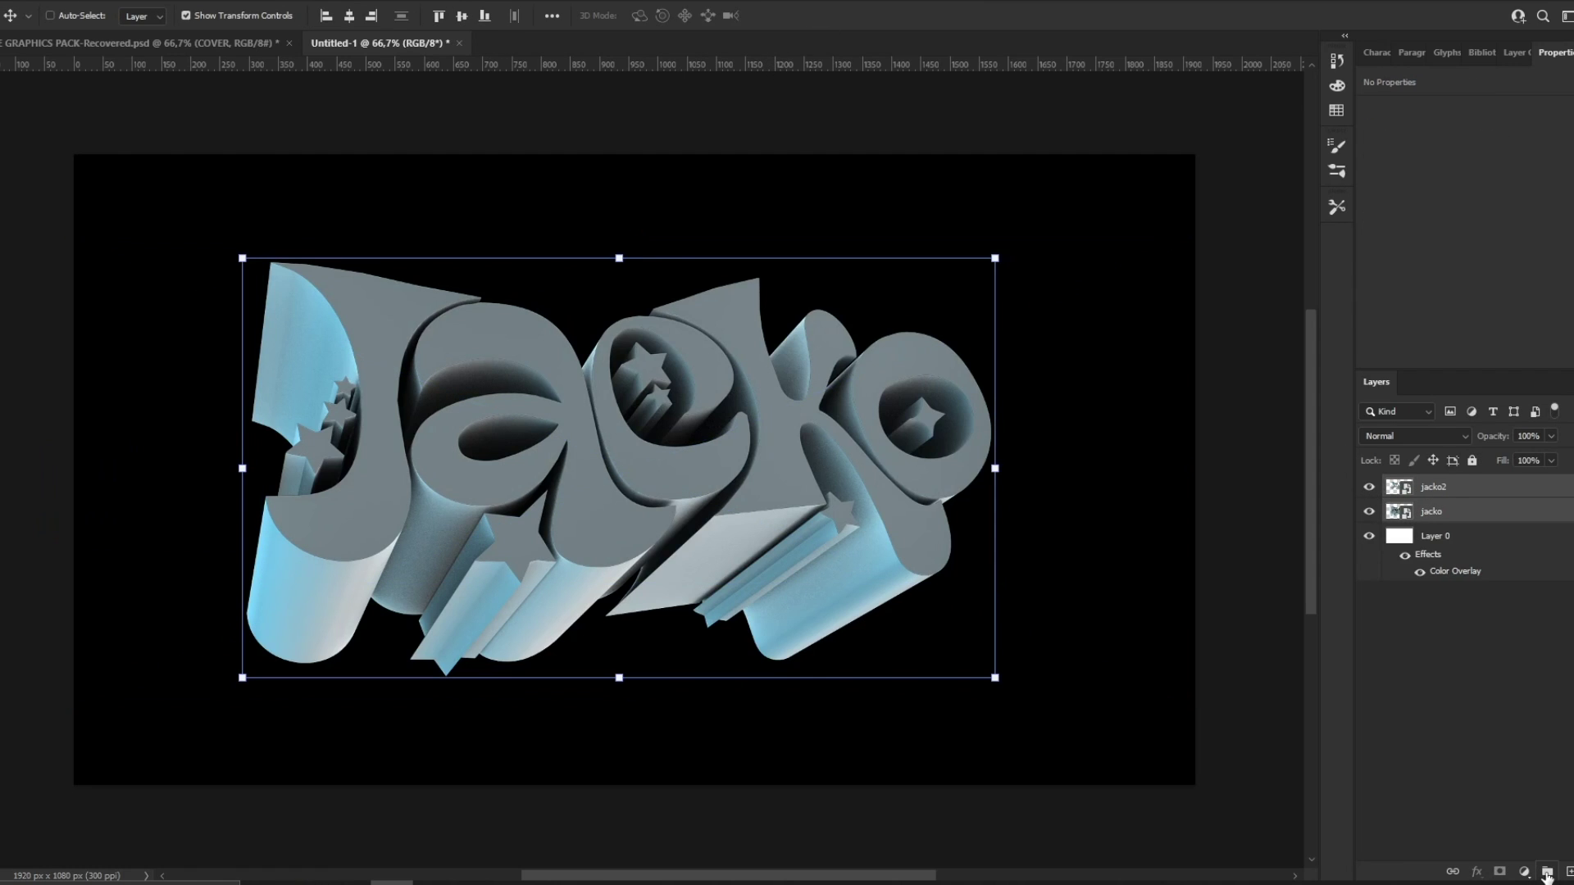
click(1547, 875)
drag(619, 256, 640, 352)
click(817, 16)
scroll(623, 278, down, 3)
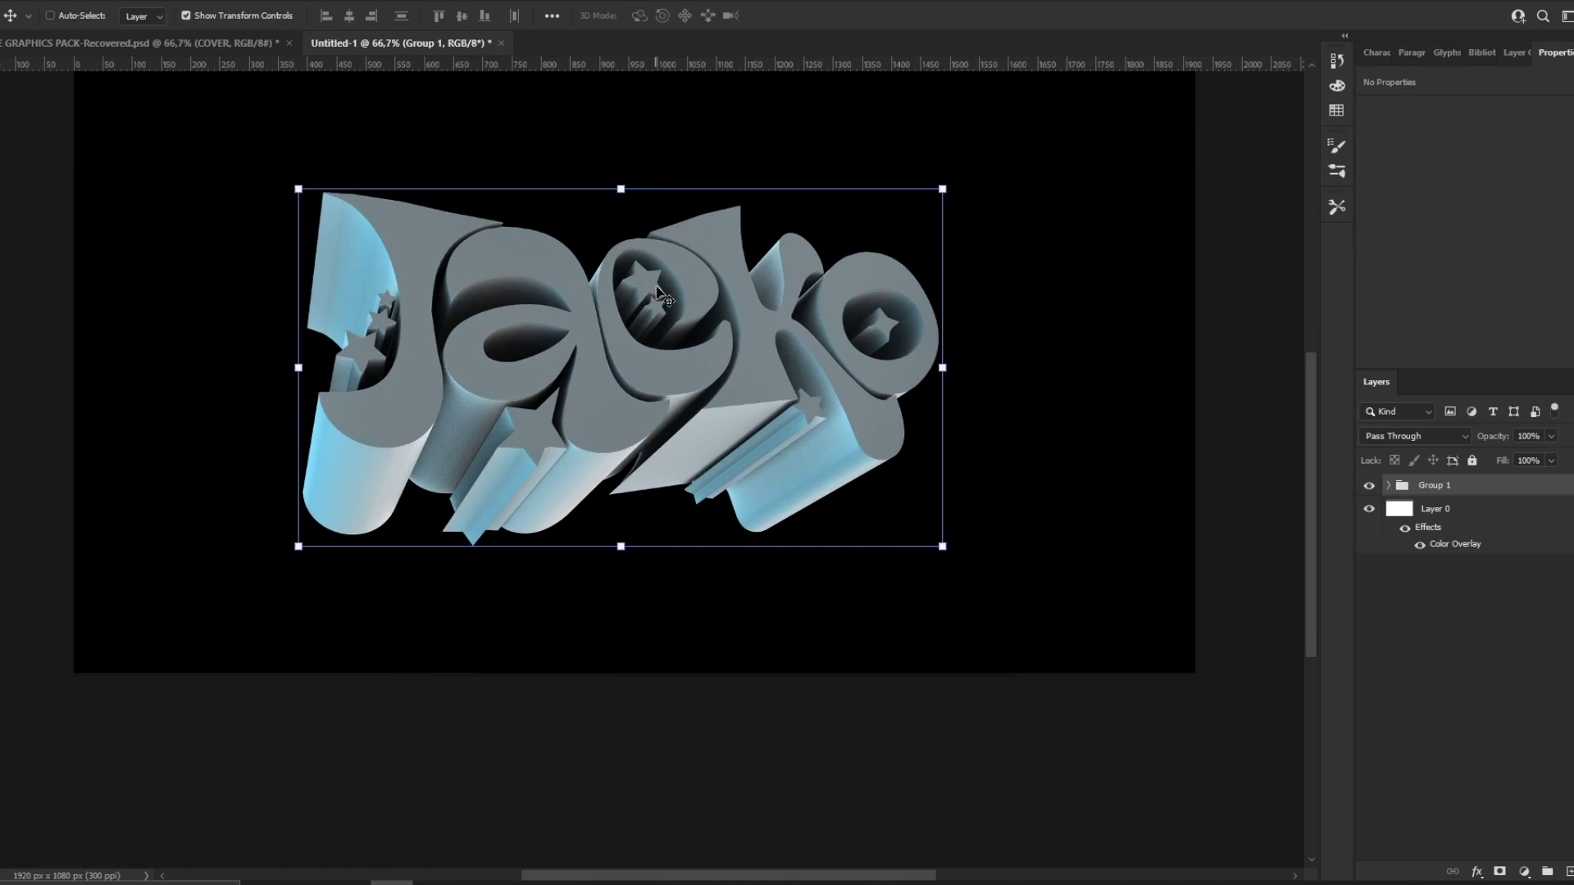
Step: Expand the lettering group and select the jacko2 layer inside it
key(z)
drag(617, 269, 697, 275)
scroll(697, 275, up, 1)
drag(474, 256, 474, 242)
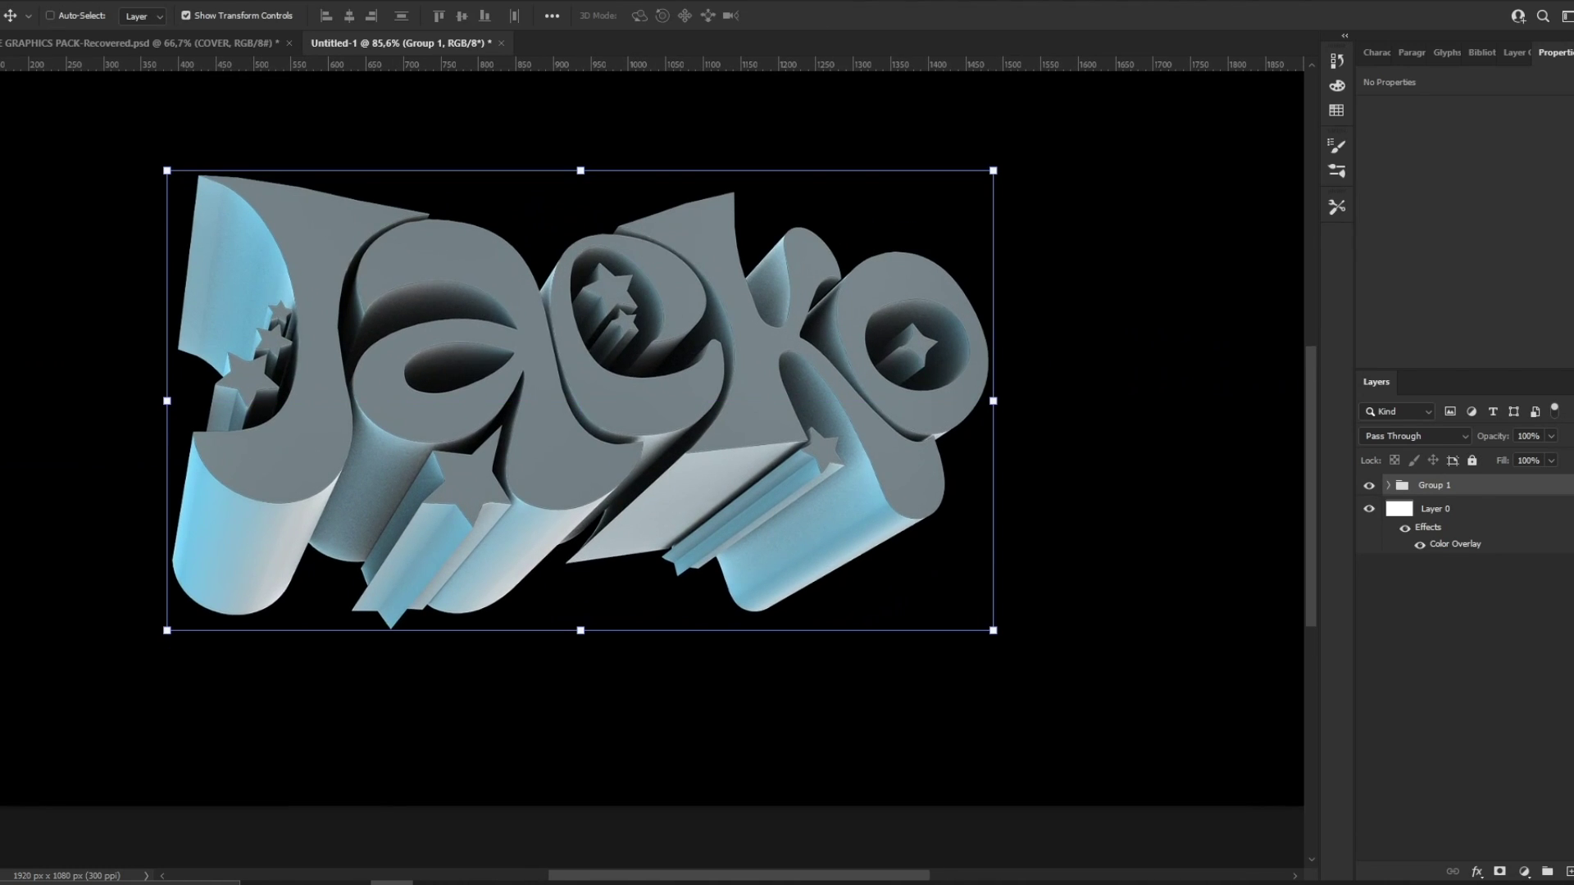
click(1476, 516)
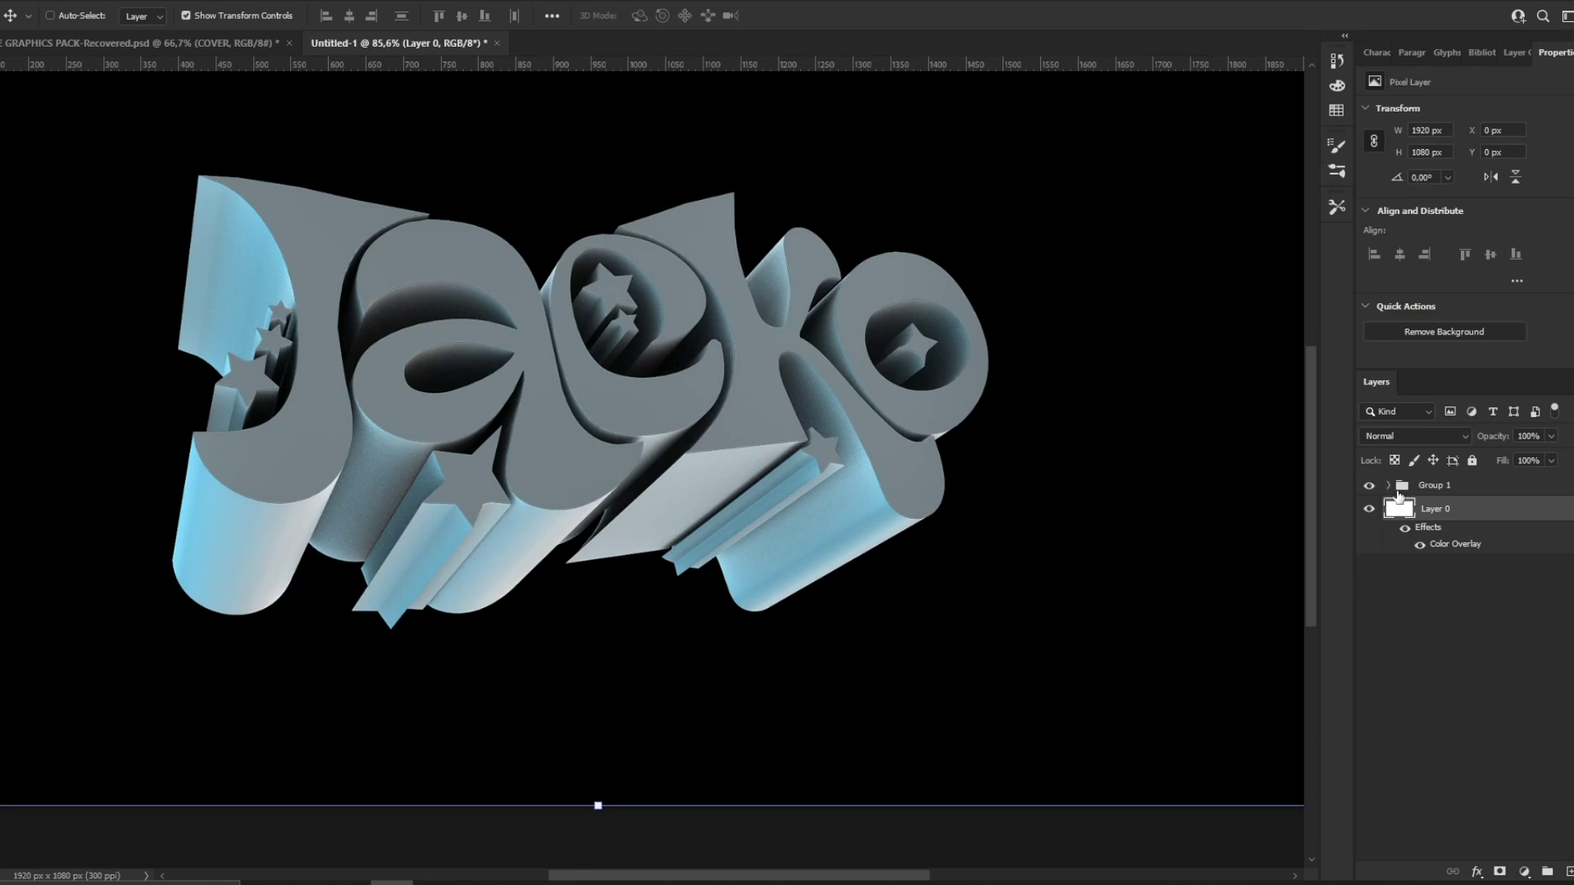
click(1388, 486)
click(1425, 512)
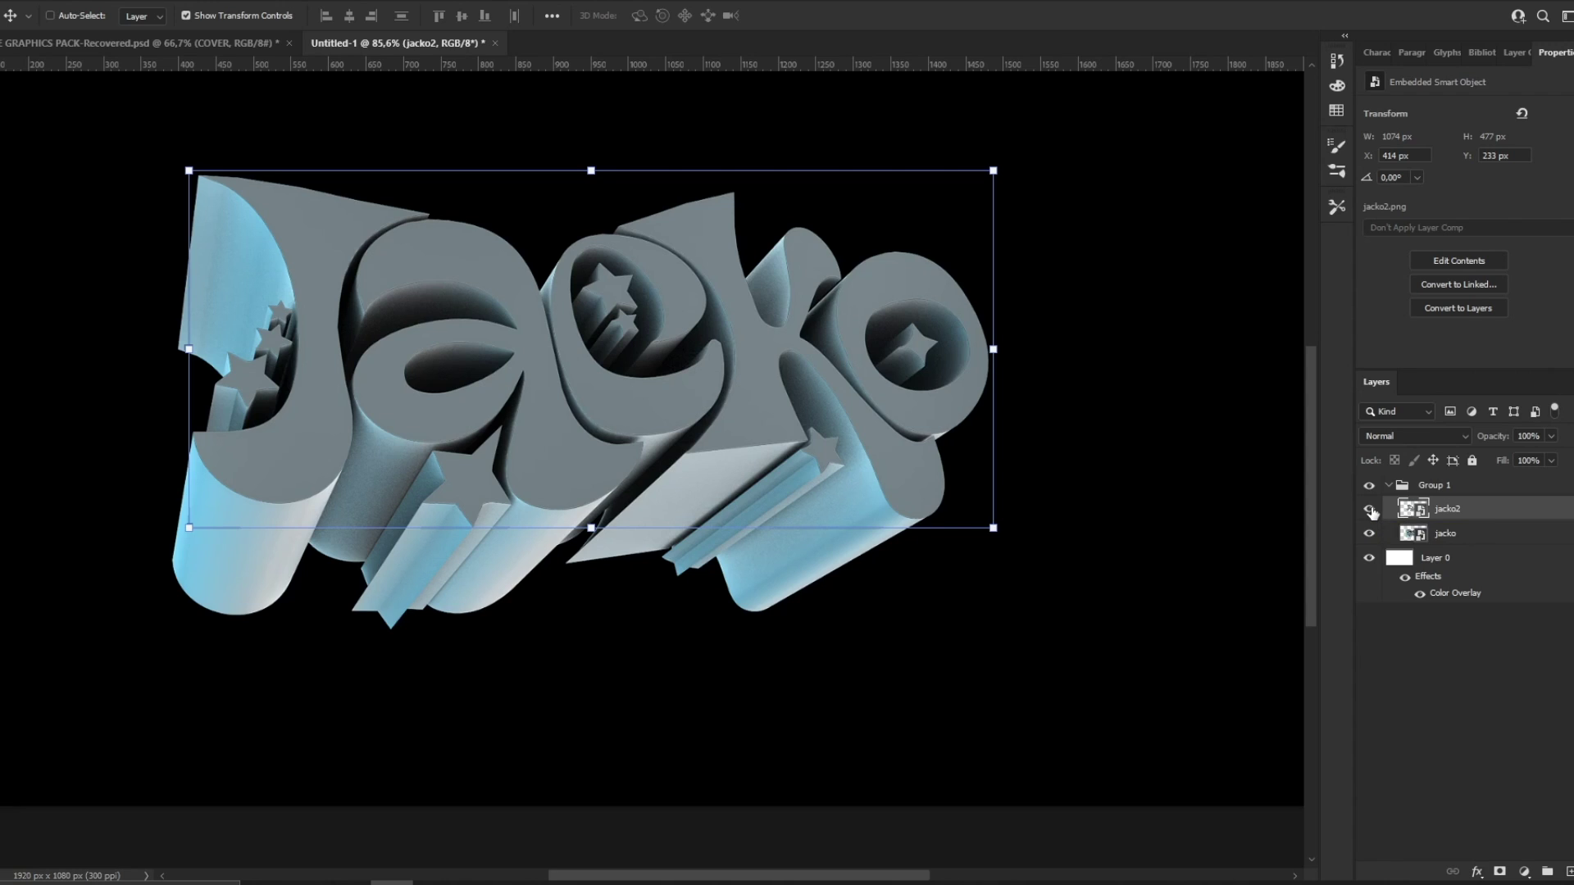
Step: Duplicate the flat jacko2 face layer within the group
key(z)
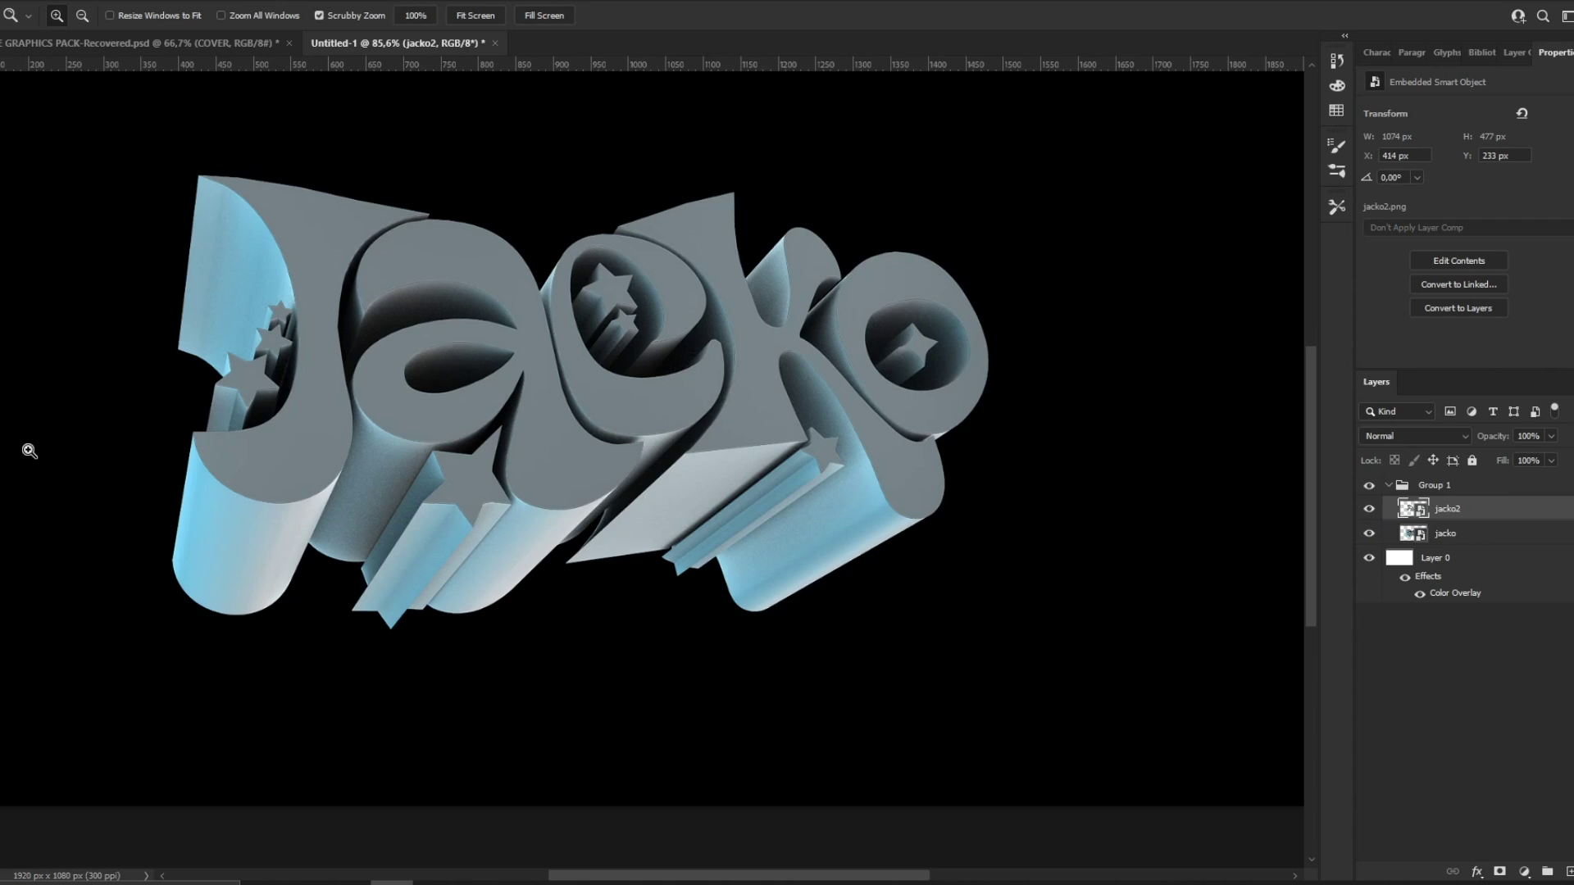
drag(463, 324, 699, 308)
key(v)
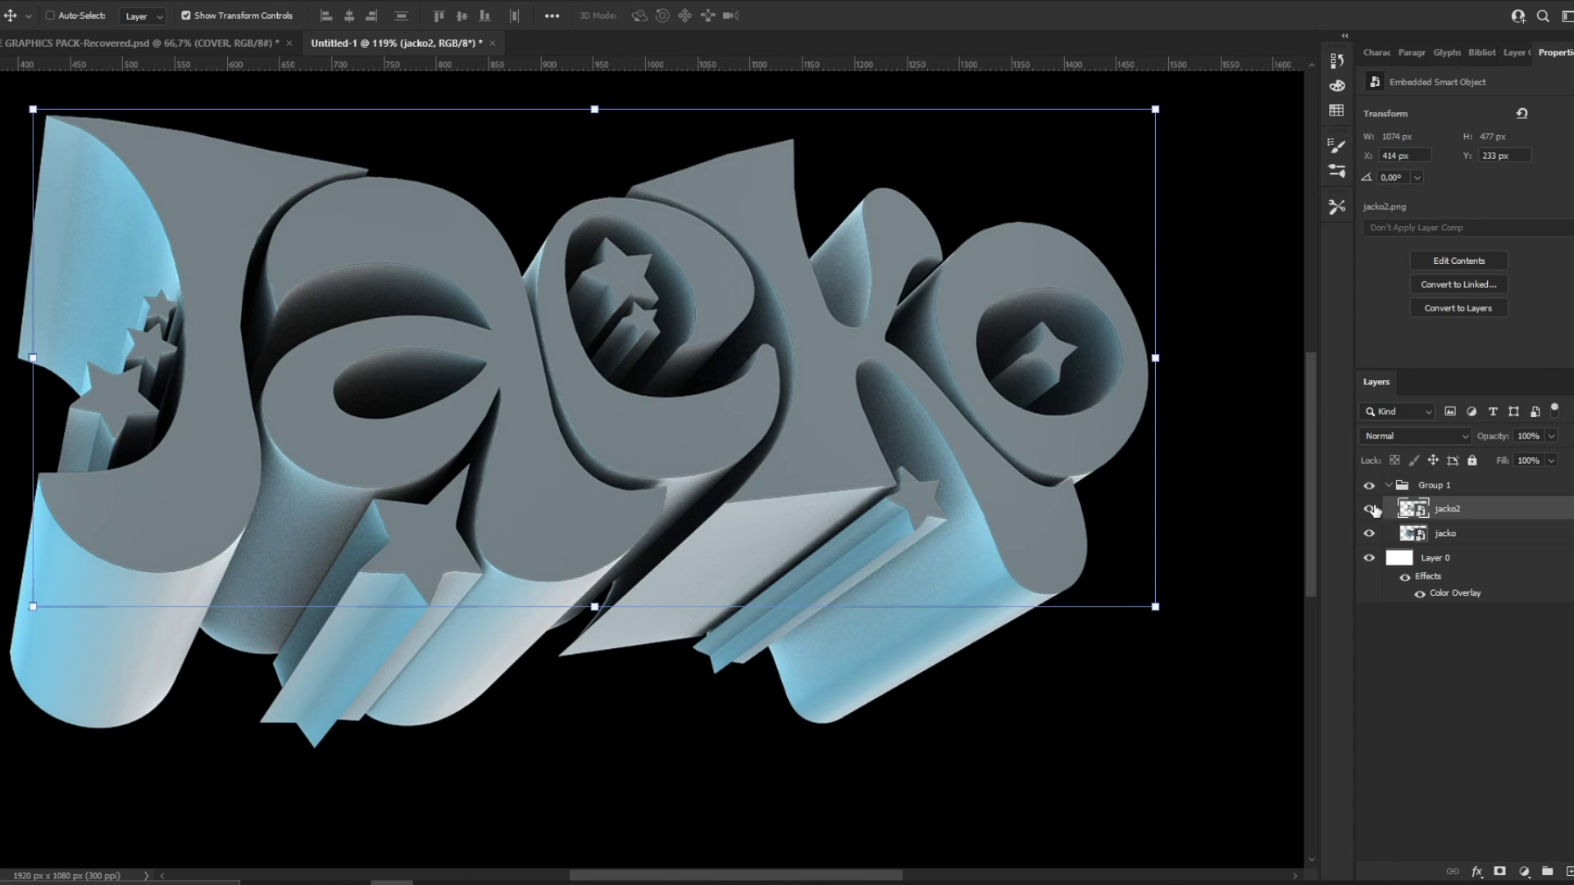
drag(943, 492, 738, 599)
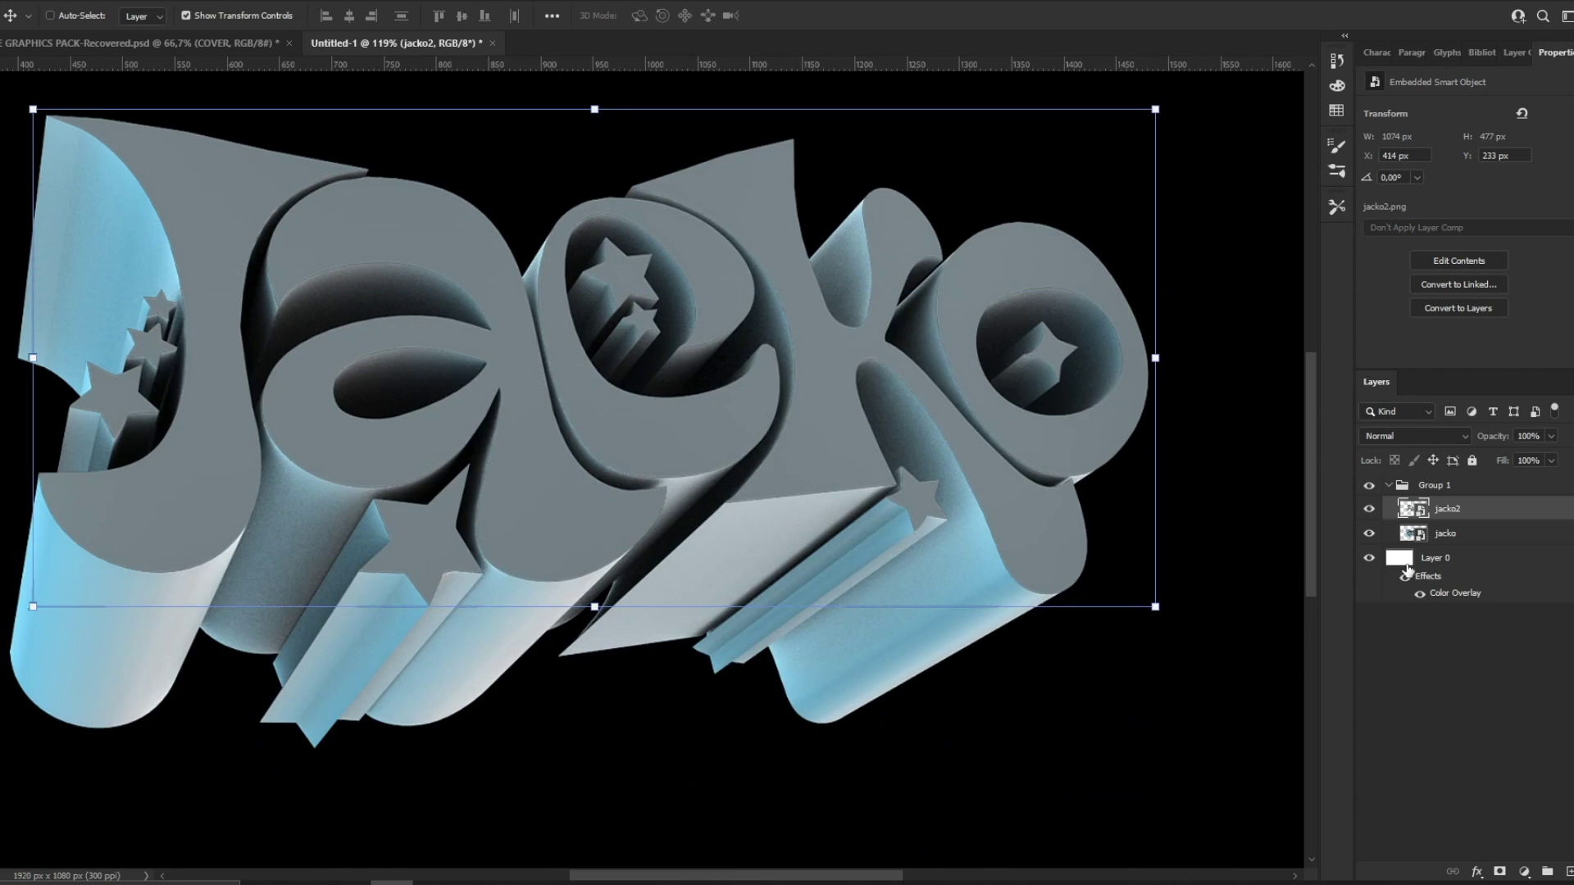
drag(751, 415, 777, 515)
drag(751, 415, 778, 515)
key(ctrl+z)
key(ctrl+j)
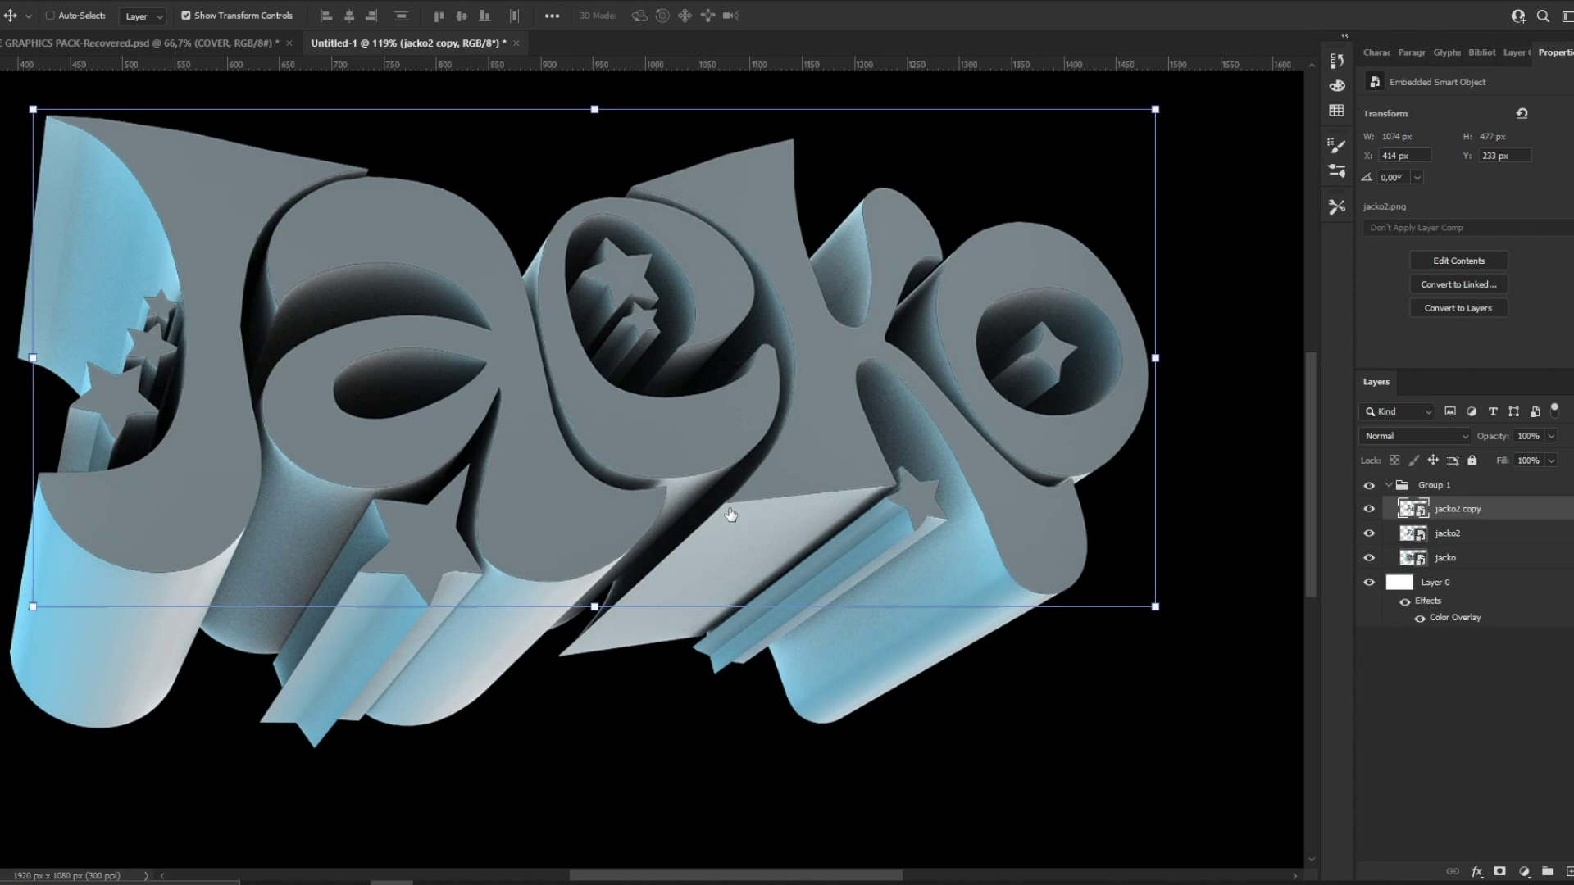
Step: Apply a yellow (ffba00) Color Overlay to the jacko2 copy layer
double_click(1516, 508)
click(848, 640)
click(1218, 468)
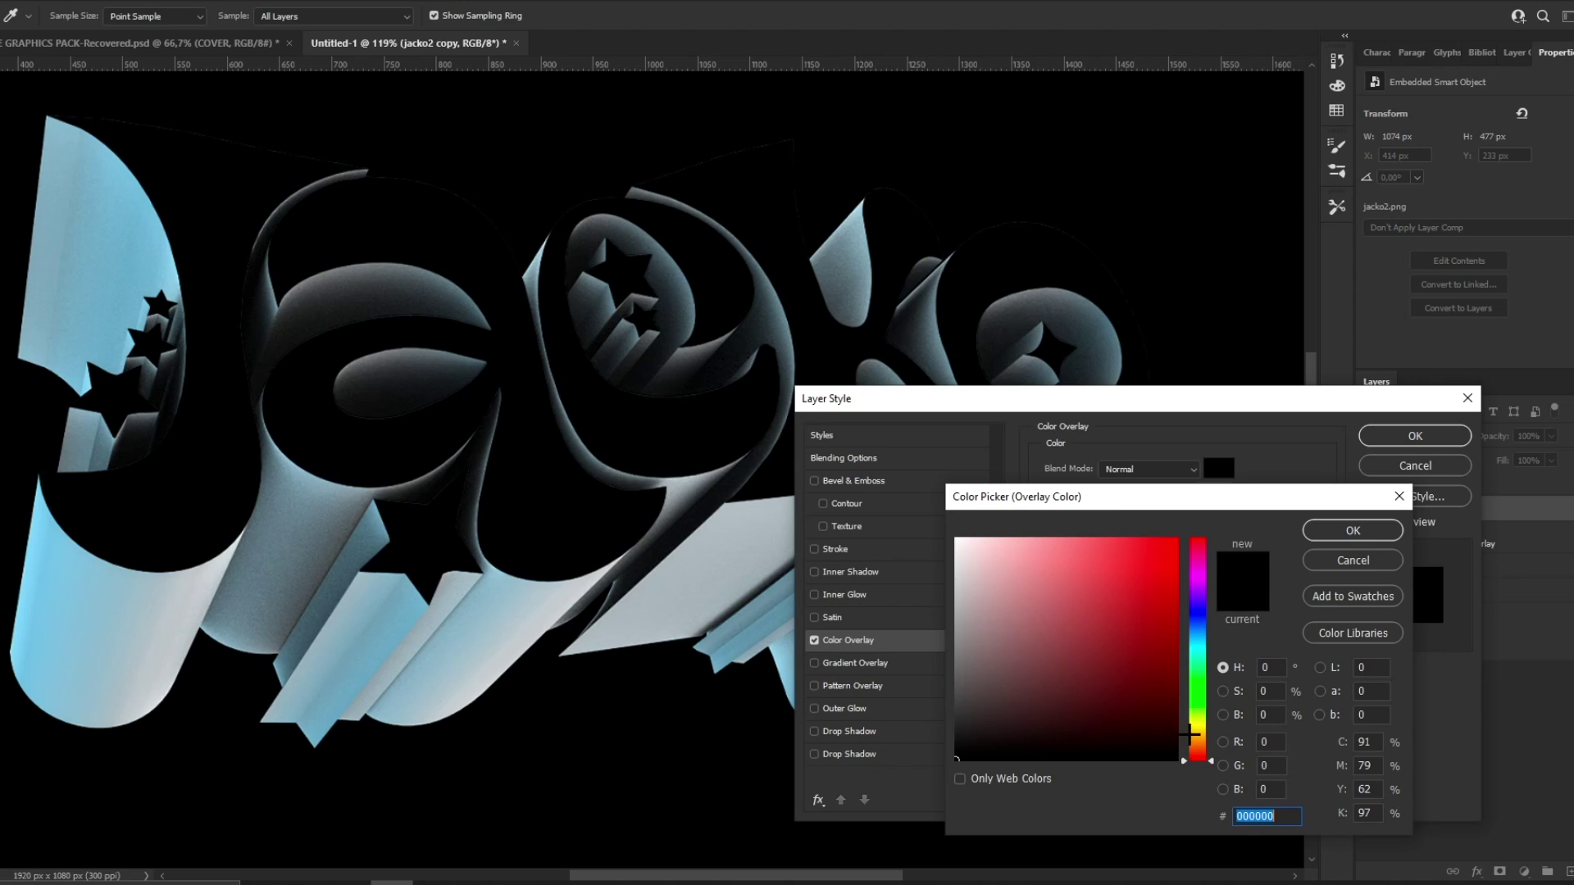
click(1197, 735)
text(ffba00)
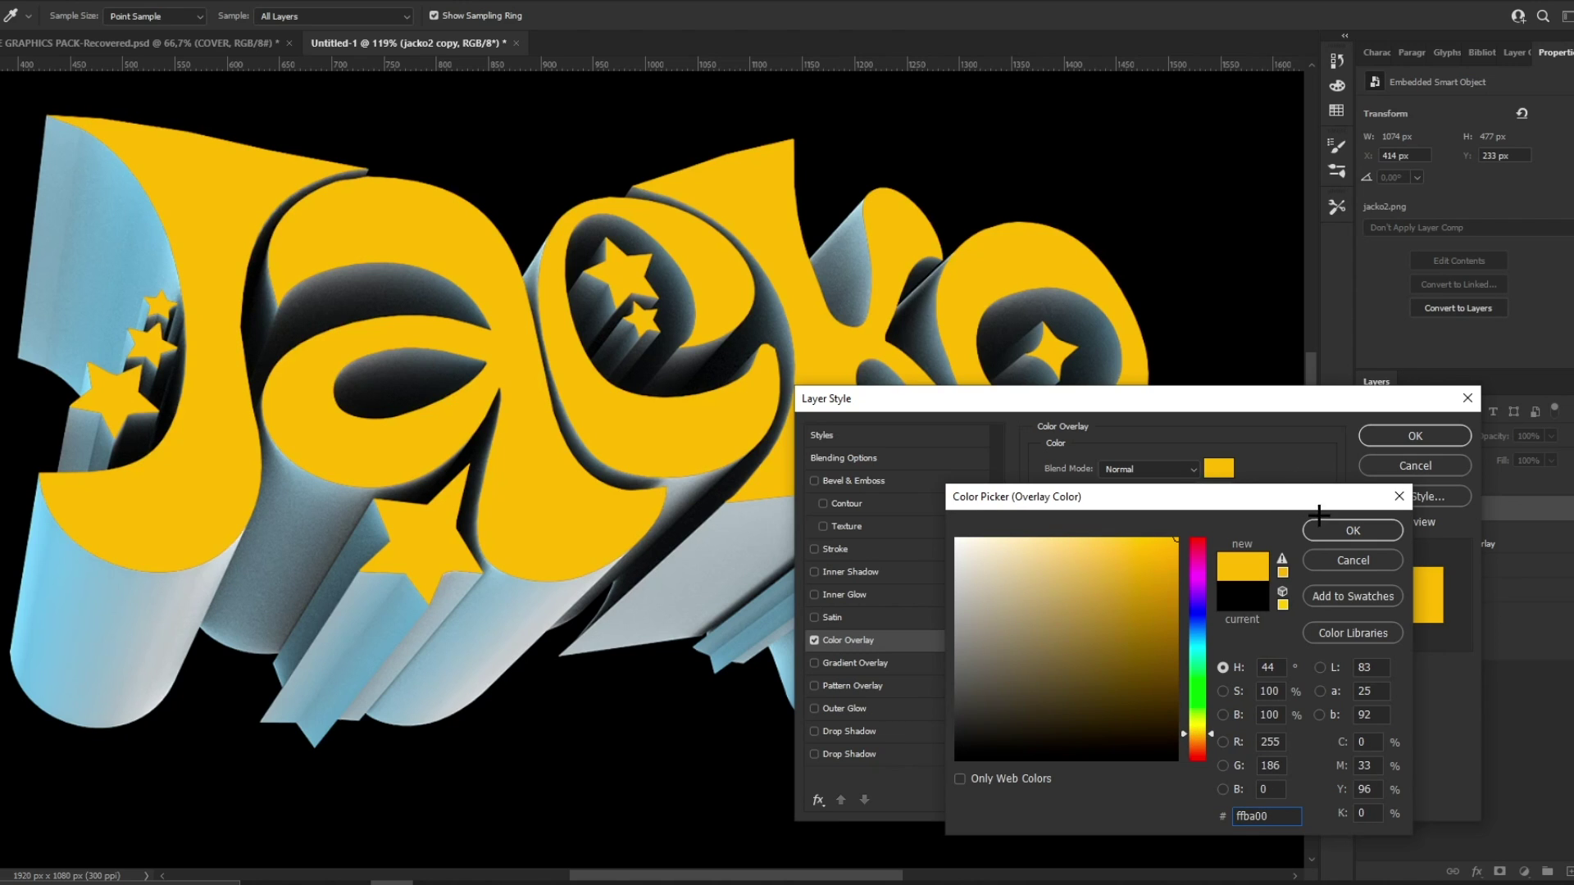
click(1352, 530)
key(z)
click(1415, 435)
Step: Rasterize the jacko2 copy layer for erasing and set a hard round Eraser brush of about 181 px
drag(560, 314, 404, 312)
key(e)
click(668, 376)
key(Return)
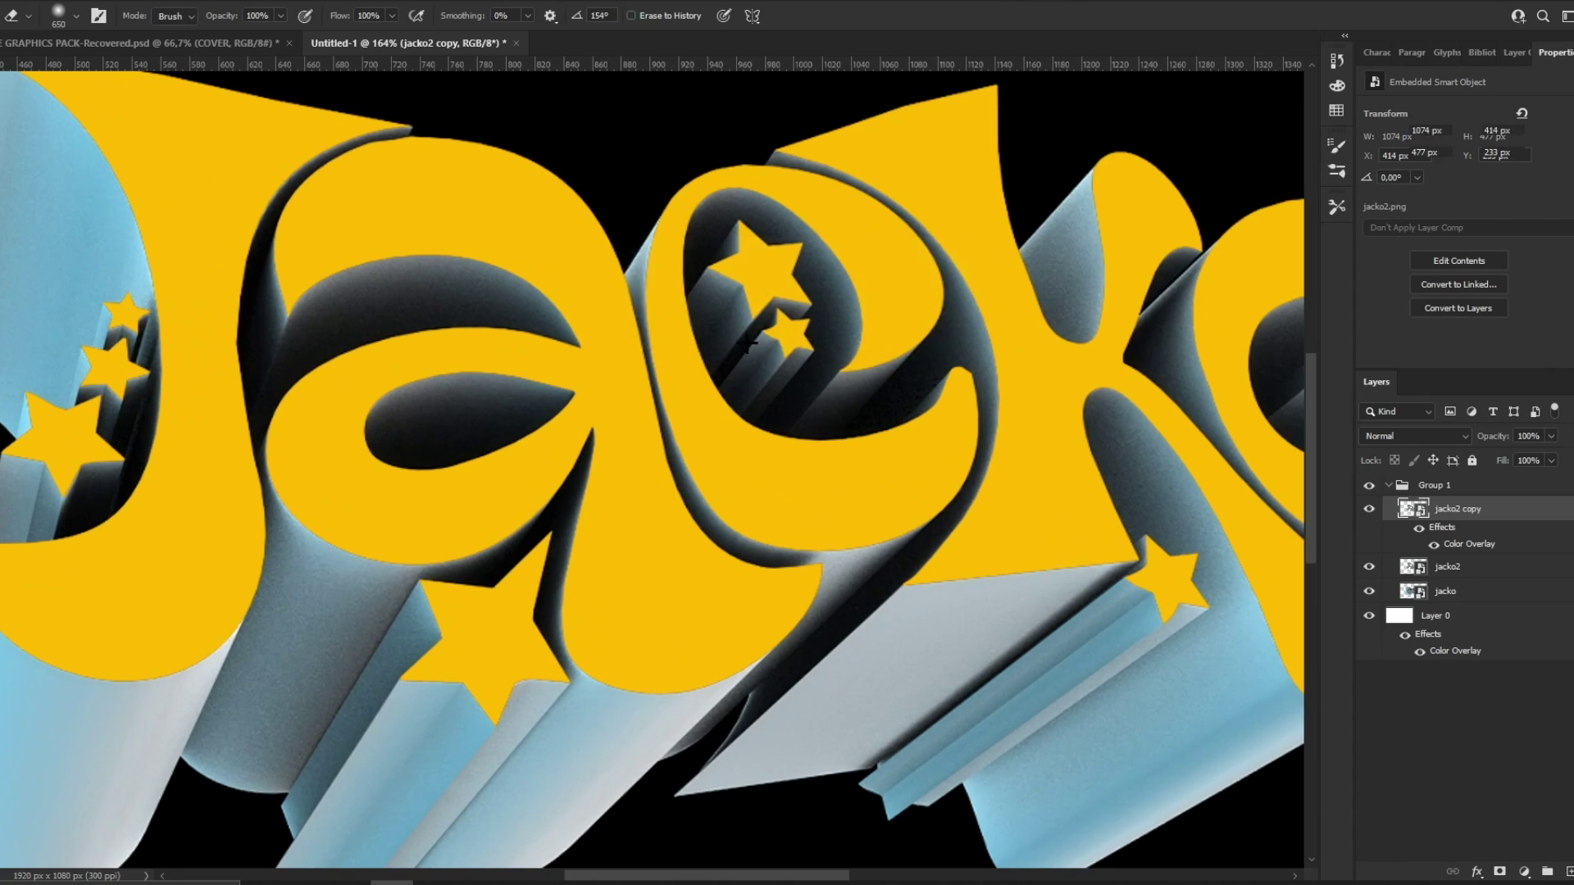
right_click(705, 447)
alt+right_drag(565, 385, 403, 216)
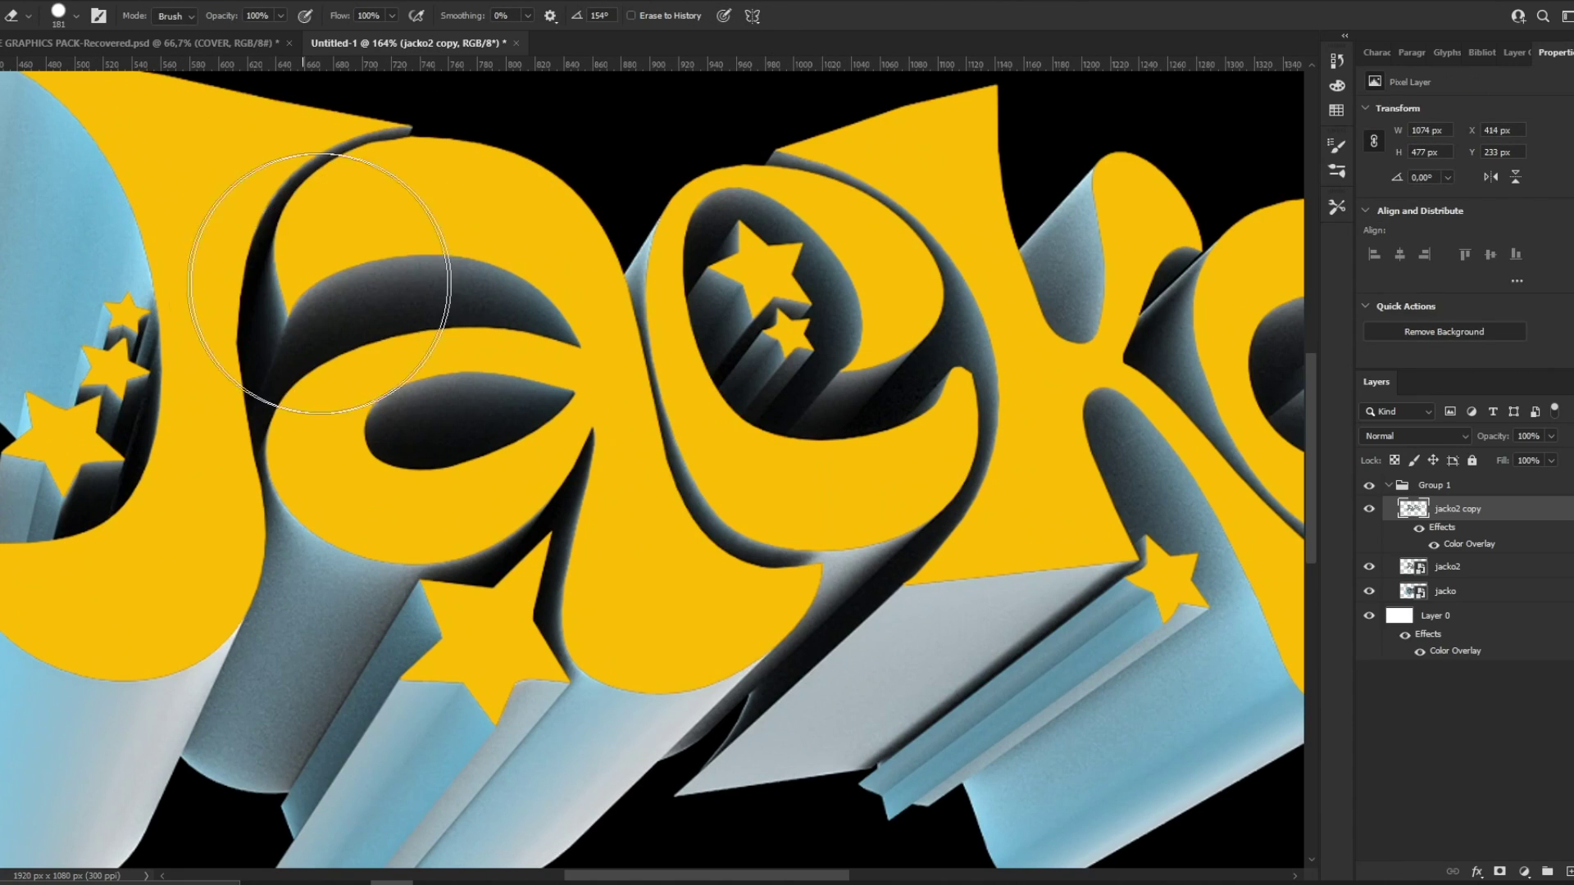
Step: Erase the yellow face of the letter "a" on the jacko2 copy layer, adjusting the Eraser size to fit its edges
alt+right_drag(324, 280, 271, 280)
mouse_move(346, 305)
mouse_down()
mouse_move(346, 253)
mouse_move(423, 219)
mouse_move(394, 215)
mouse_move(386, 256)
mouse_up()
alt+right_drag(450, 214, 423, 214)
mouse_move(450, 214)
mouse_down()
mouse_move(538, 274)
mouse_move(573, 239)
mouse_move(563, 309)
mouse_move(585, 372)
mouse_move(587, 340)
mouse_move(629, 524)
mouse_move(791, 604)
mouse_up()
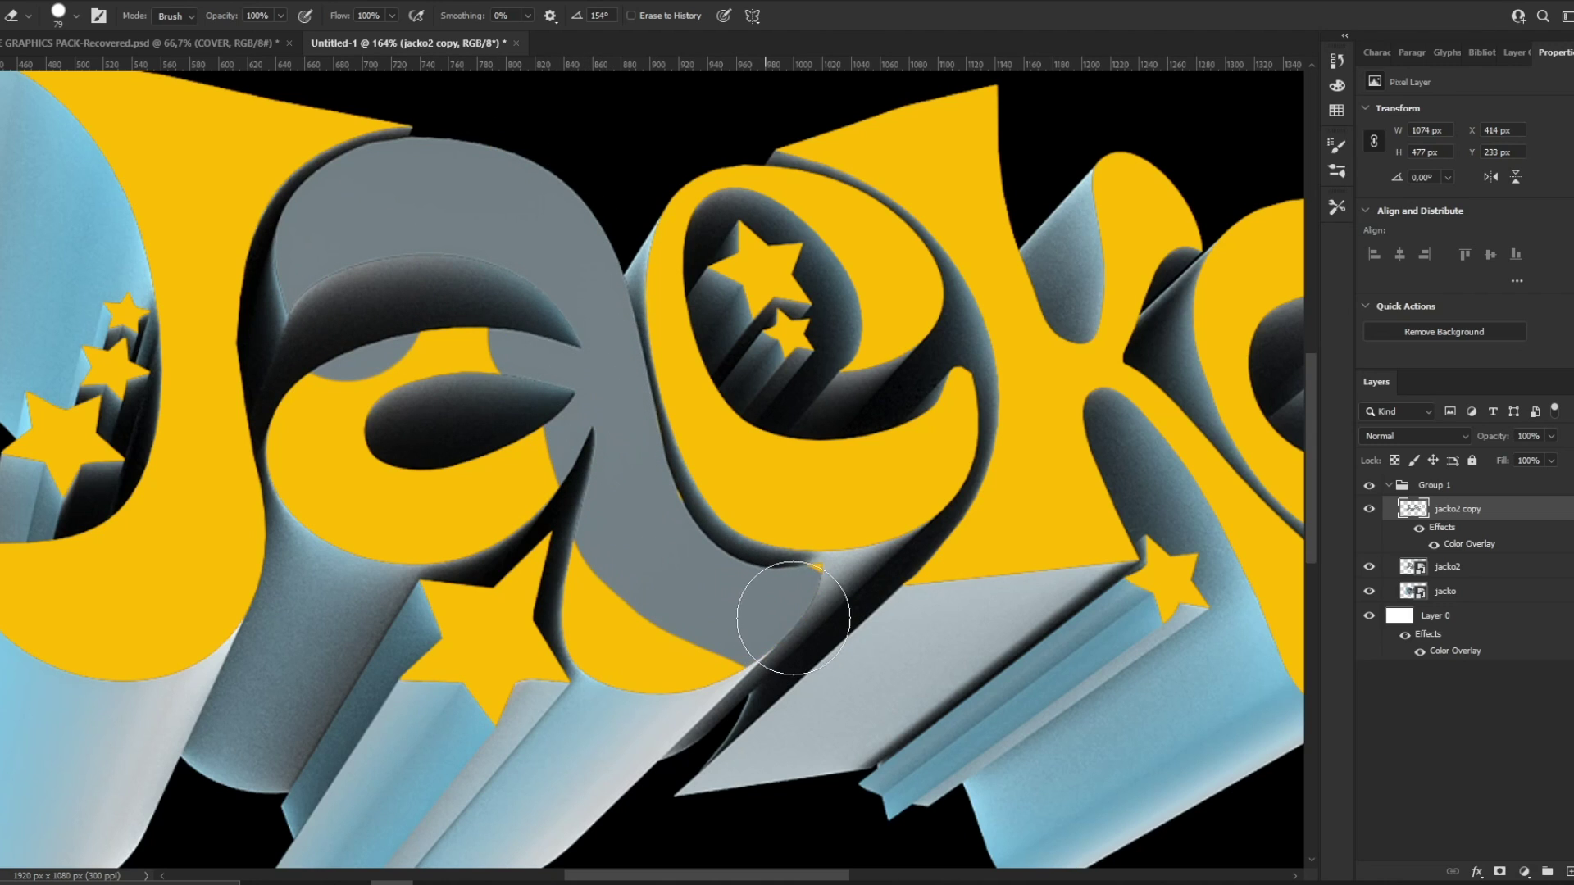
alt+right_drag(803, 615, 800, 618)
click(654, 521)
alt+right_drag(598, 558, 631, 573)
drag(716, 660, 661, 636)
alt+right_drag(647, 632, 611, 639)
mouse_move(646, 654)
mouse_down()
mouse_move(608, 625)
mouse_move(604, 519)
mouse_move(520, 450)
mouse_move(477, 515)
mouse_move(369, 524)
mouse_move(310, 479)
mouse_move(317, 352)
mouse_move(305, 434)
mouse_move(457, 443)
mouse_move(514, 326)
mouse_move(410, 316)
mouse_up()
Step: Erase the yellow face of the letter "k" along its stem and upper arm on the jacko2 copy layer, adjusting the Eraser size
drag(732, 875, 818, 874)
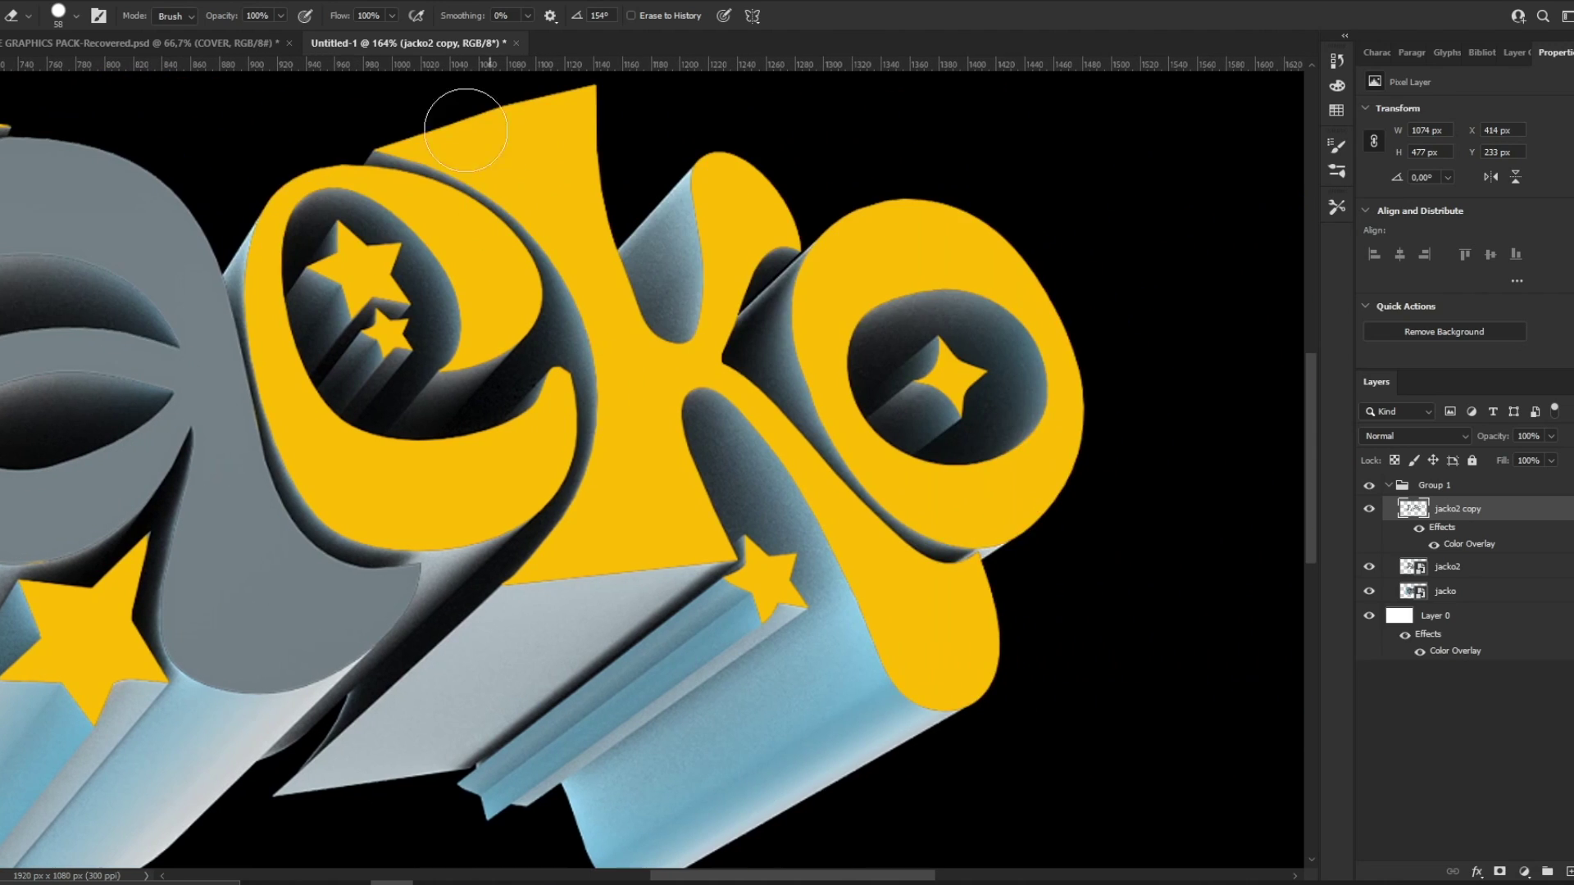
alt+right_drag(463, 126, 434, 127)
mouse_move(378, 145)
mouse_down()
mouse_move(463, 153)
mouse_move(419, 152)
mouse_up()
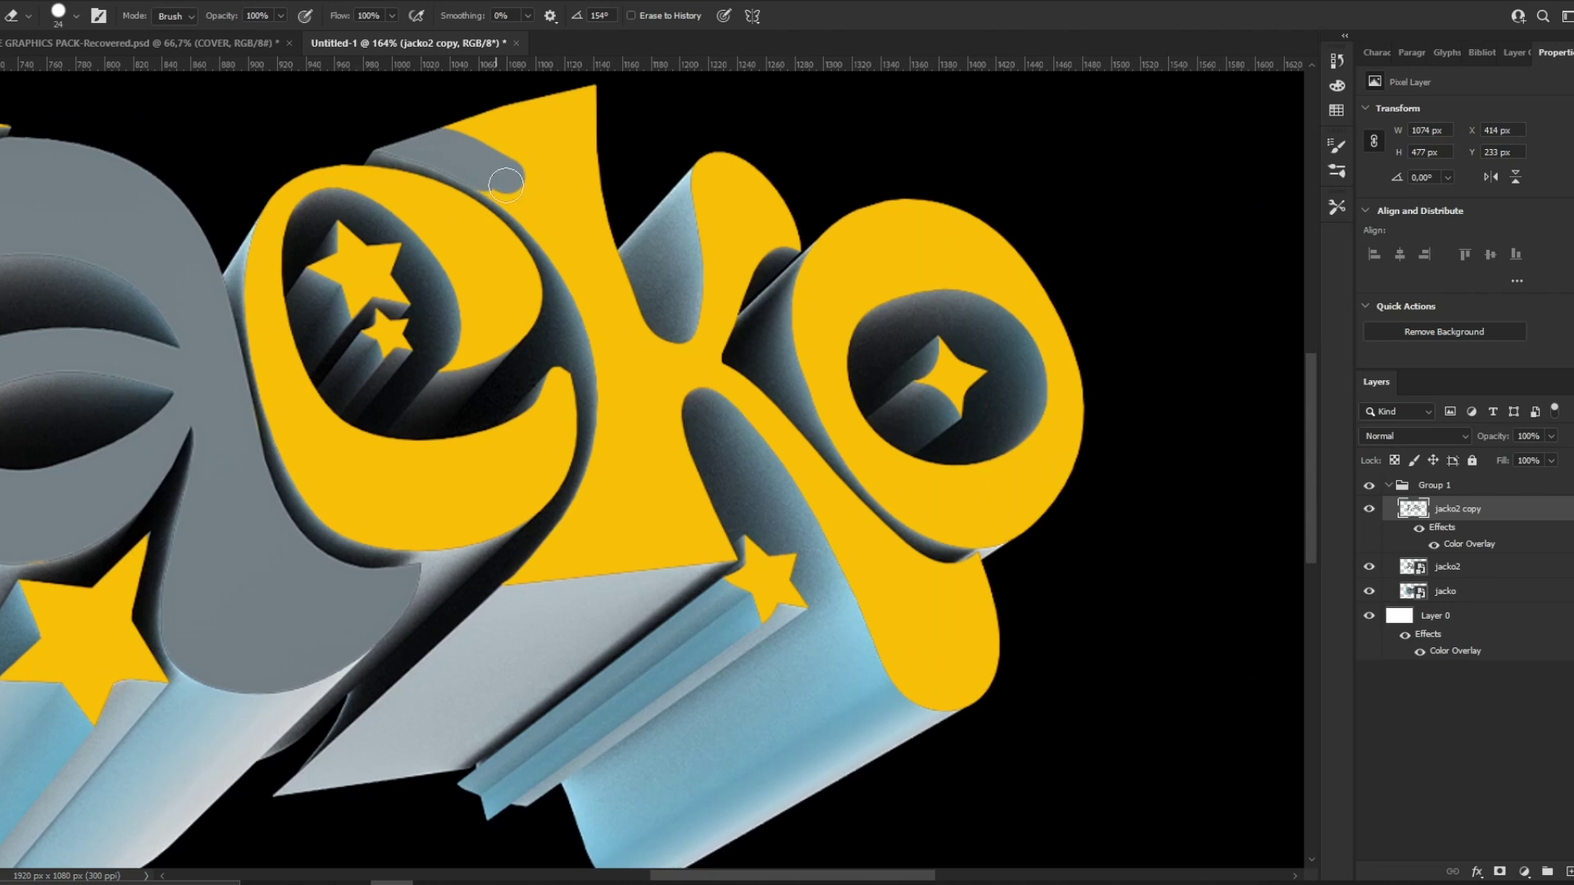
mouse_move(506, 185)
mouse_down()
mouse_move(536, 205)
mouse_move(594, 320)
mouse_move(613, 424)
mouse_move(512, 591)
mouse_move(598, 529)
mouse_move(660, 326)
mouse_up()
key(bracketright)
key(bracketright)
key(bracketright)
mouse_move(636, 400)
mouse_down()
mouse_move(605, 190)
mouse_move(475, 115)
mouse_move(638, 213)
mouse_move(710, 158)
mouse_move(790, 211)
mouse_move(775, 226)
mouse_move(704, 188)
mouse_move(721, 244)
mouse_move(689, 376)
mouse_move(730, 246)
mouse_move(704, 420)
mouse_up()
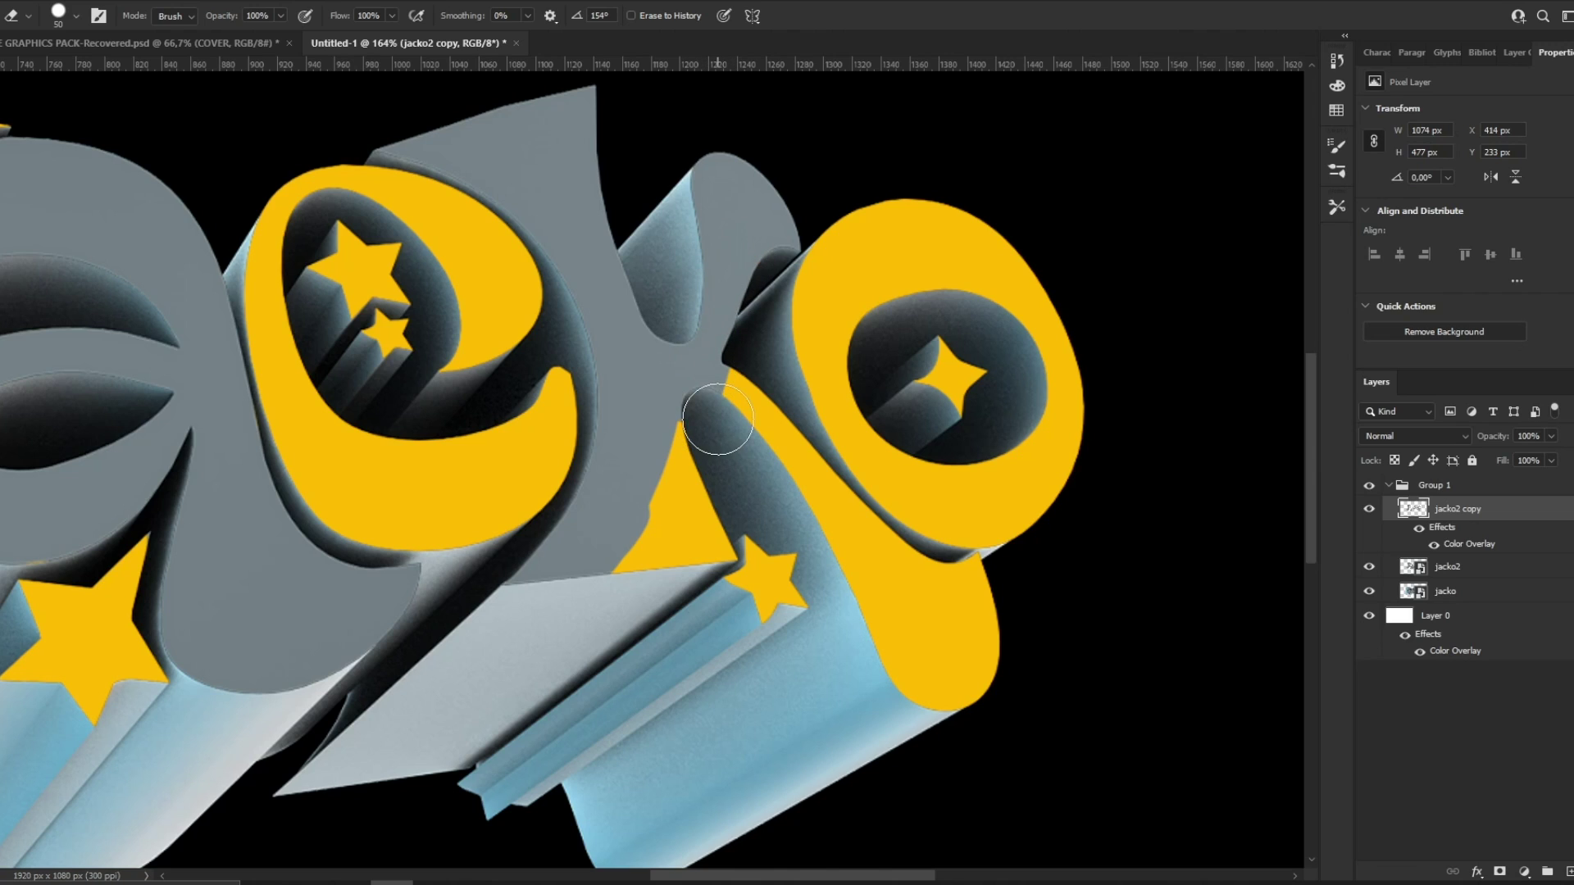
Step: Erase the remaining yellow from both lower legs of the "k" on the jacko2 copy layer, keeping the nearby star
alt+right_drag(741, 393, 726, 394)
mouse_move(726, 386)
mouse_down()
mouse_move(873, 539)
mouse_move(922, 576)
mouse_move(968, 579)
mouse_up()
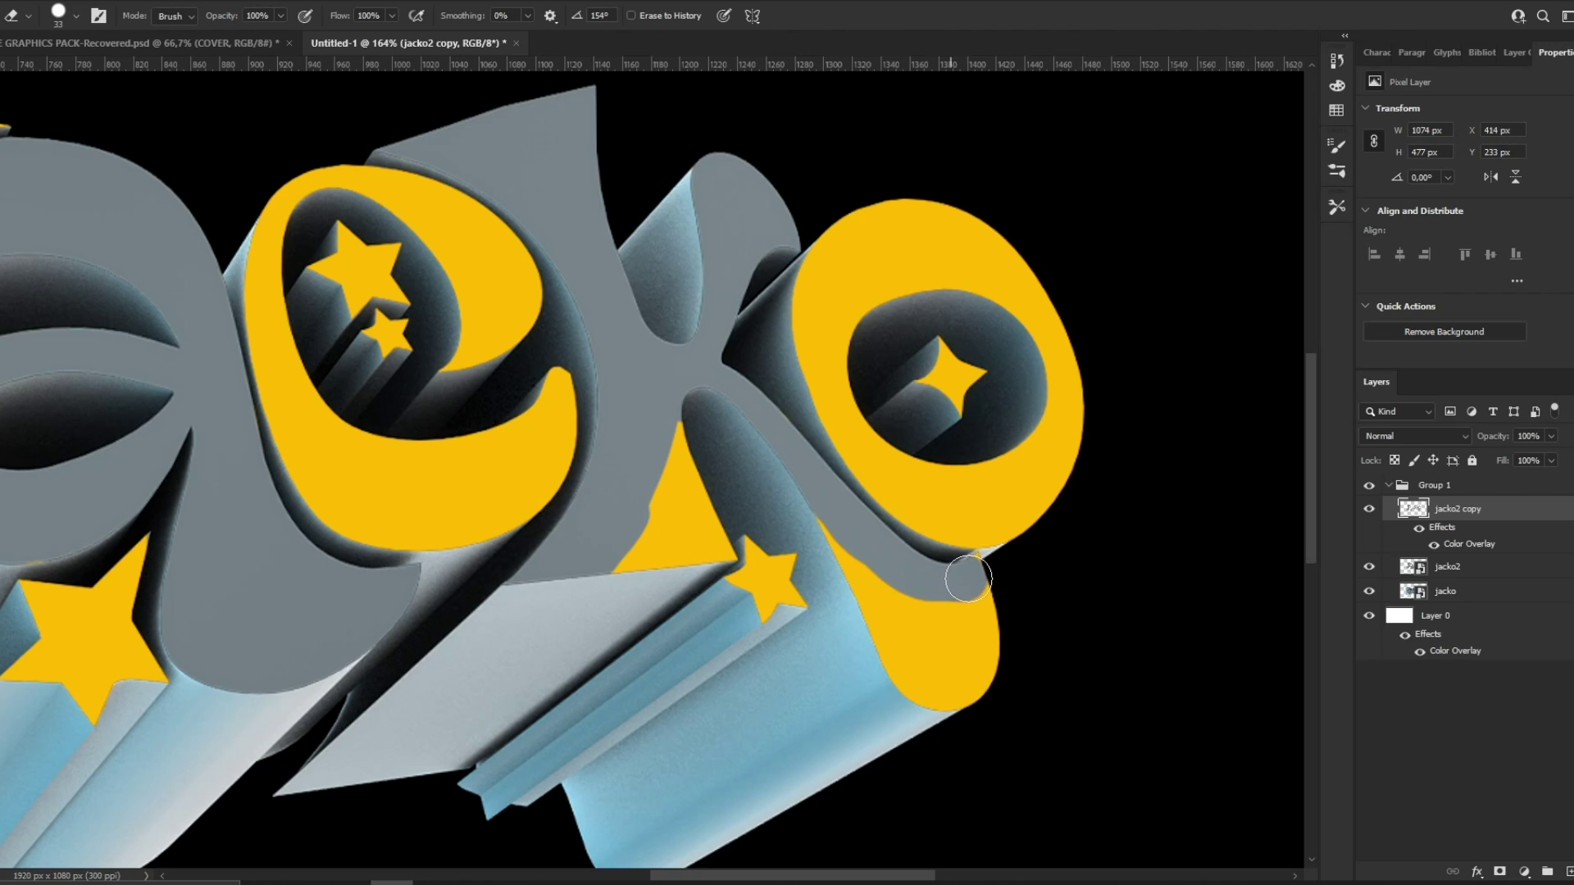
alt+right_drag(978, 620, 970, 657)
mouse_move(971, 656)
mouse_down()
mouse_move(984, 685)
mouse_move(931, 692)
mouse_move(889, 599)
mouse_up()
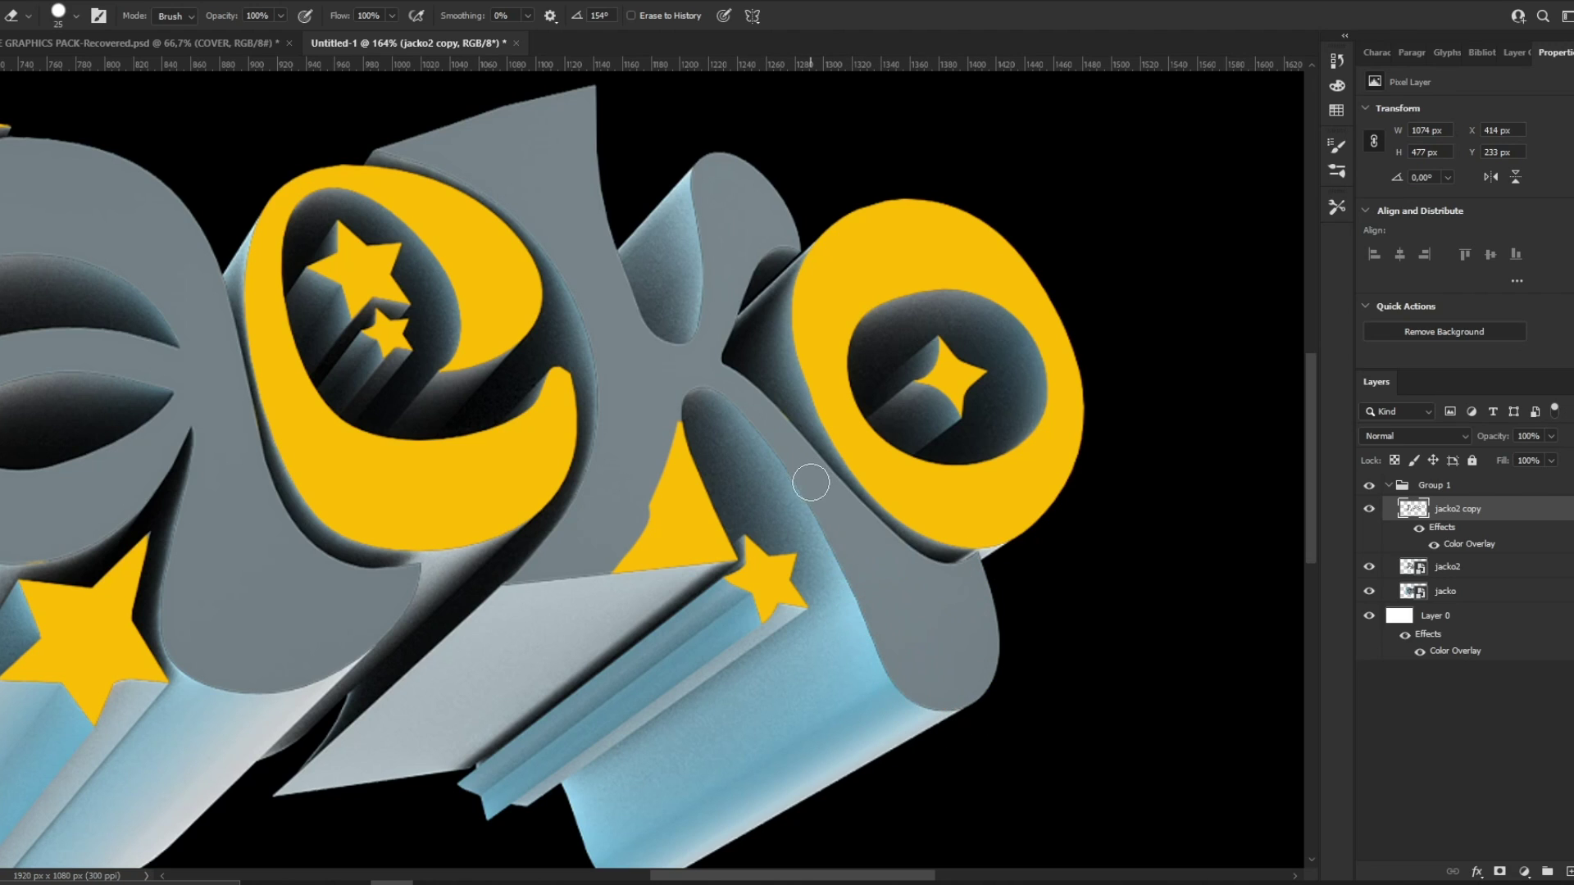
mouse_move(725, 552)
mouse_down()
mouse_move(673, 414)
mouse_move(669, 472)
mouse_move(703, 534)
mouse_up()
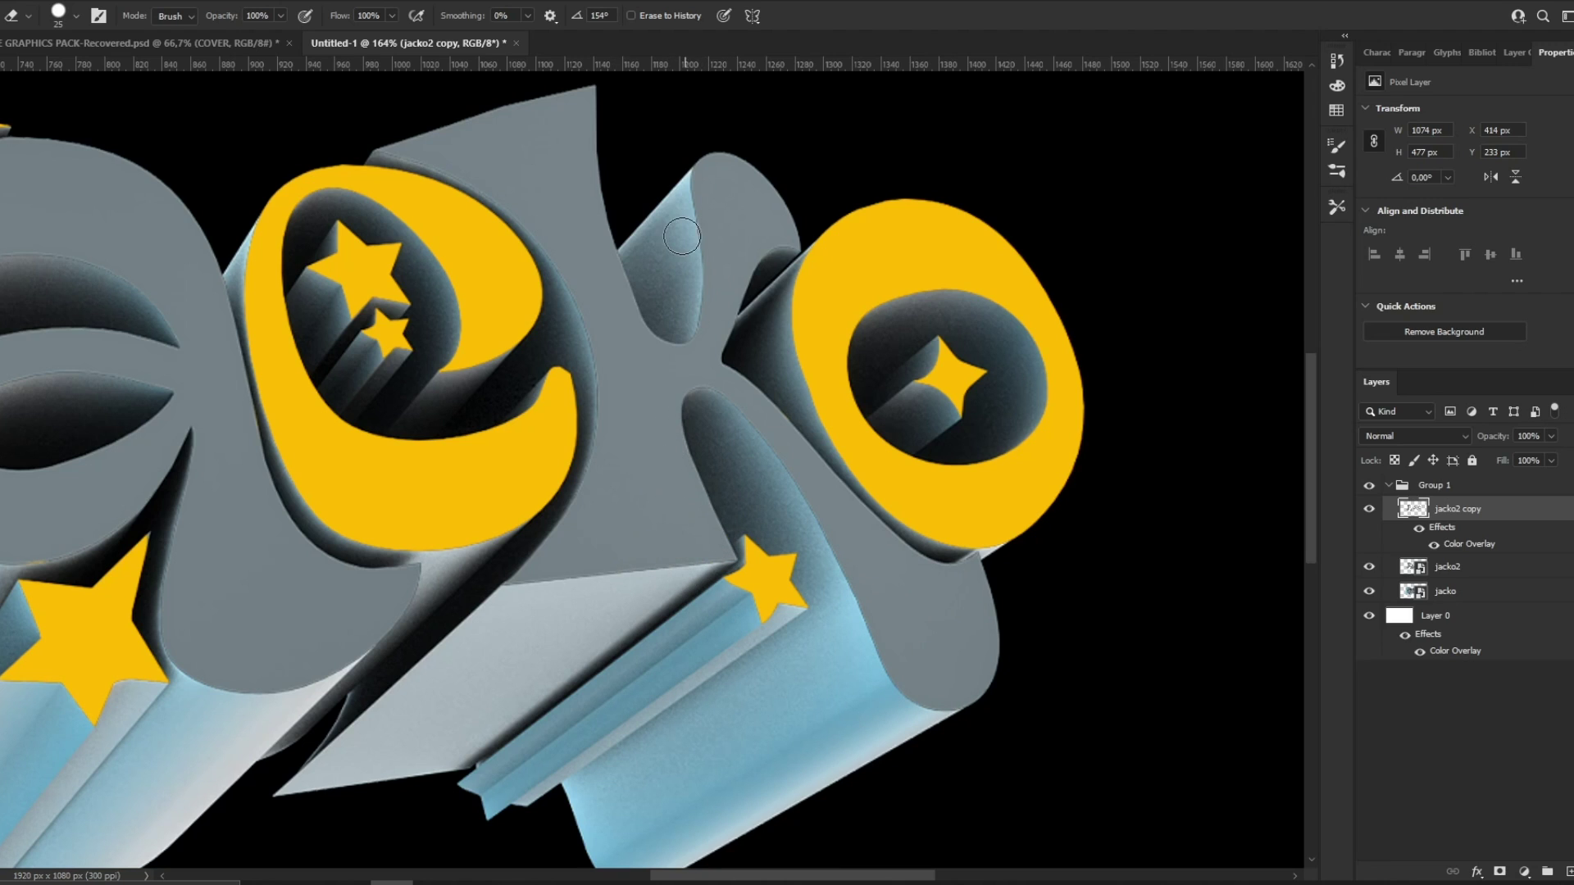
scroll(680, 200, up, 2)
key(z)
mouse_move(753, 301)
mouse_down()
mouse_move(639, 302)
mouse_move(764, 301)
mouse_up()
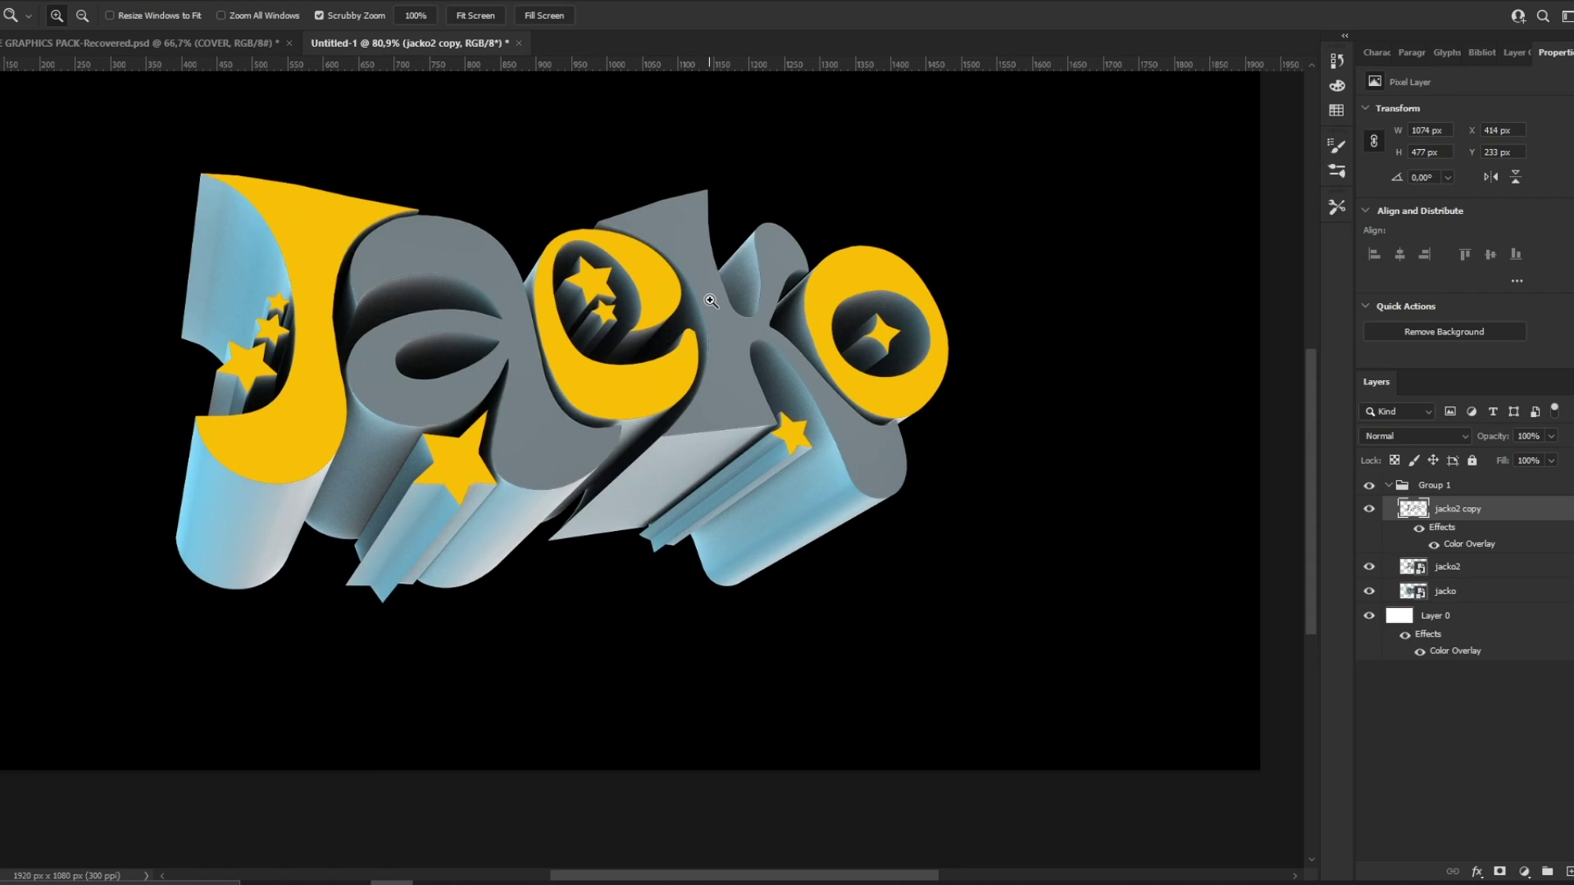
drag(664, 296, 730, 297)
mouse_move(759, 226)
mouse_down()
mouse_move(706, 226)
mouse_move(754, 230)
mouse_up()
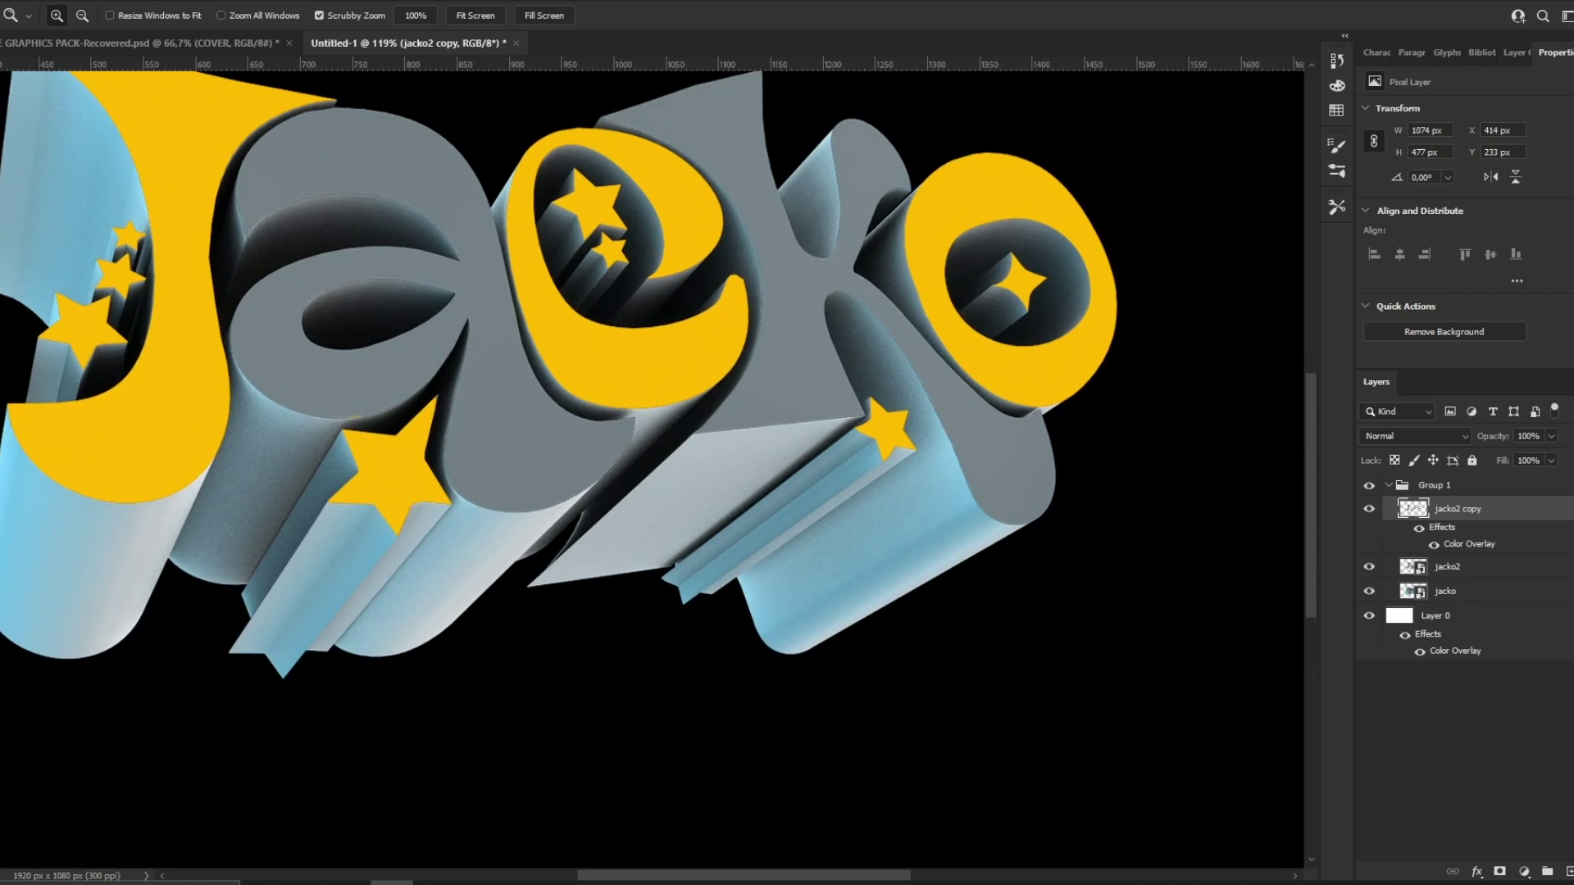
Step: Apply a magenta (de00ff) Color Overlay to the jacko2 layer
key(v)
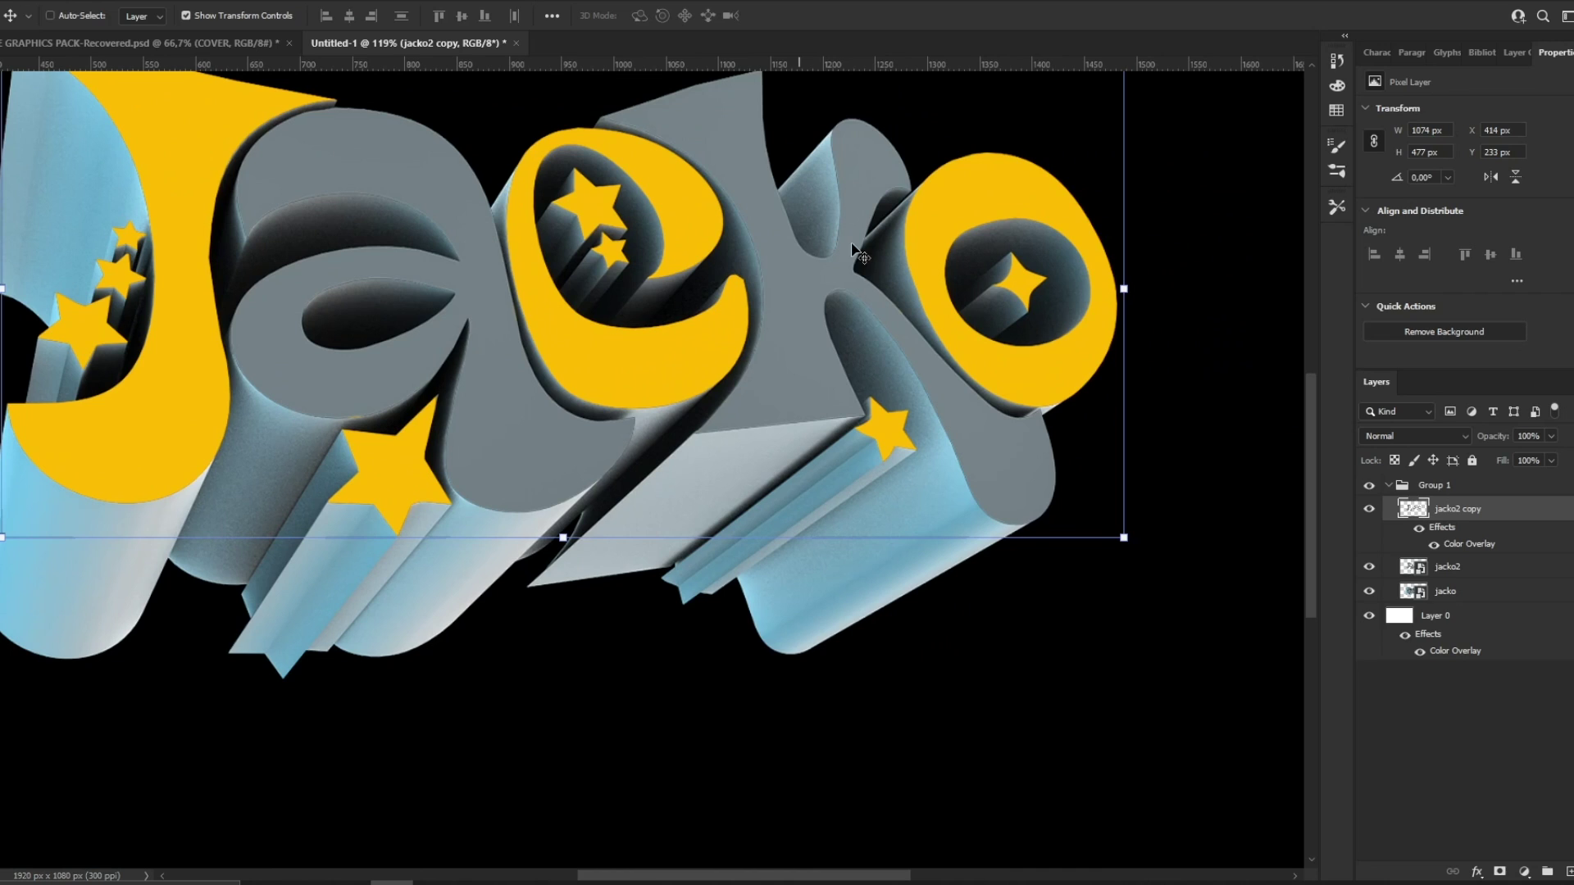
click(1492, 567)
double_click(1476, 567)
click(869, 640)
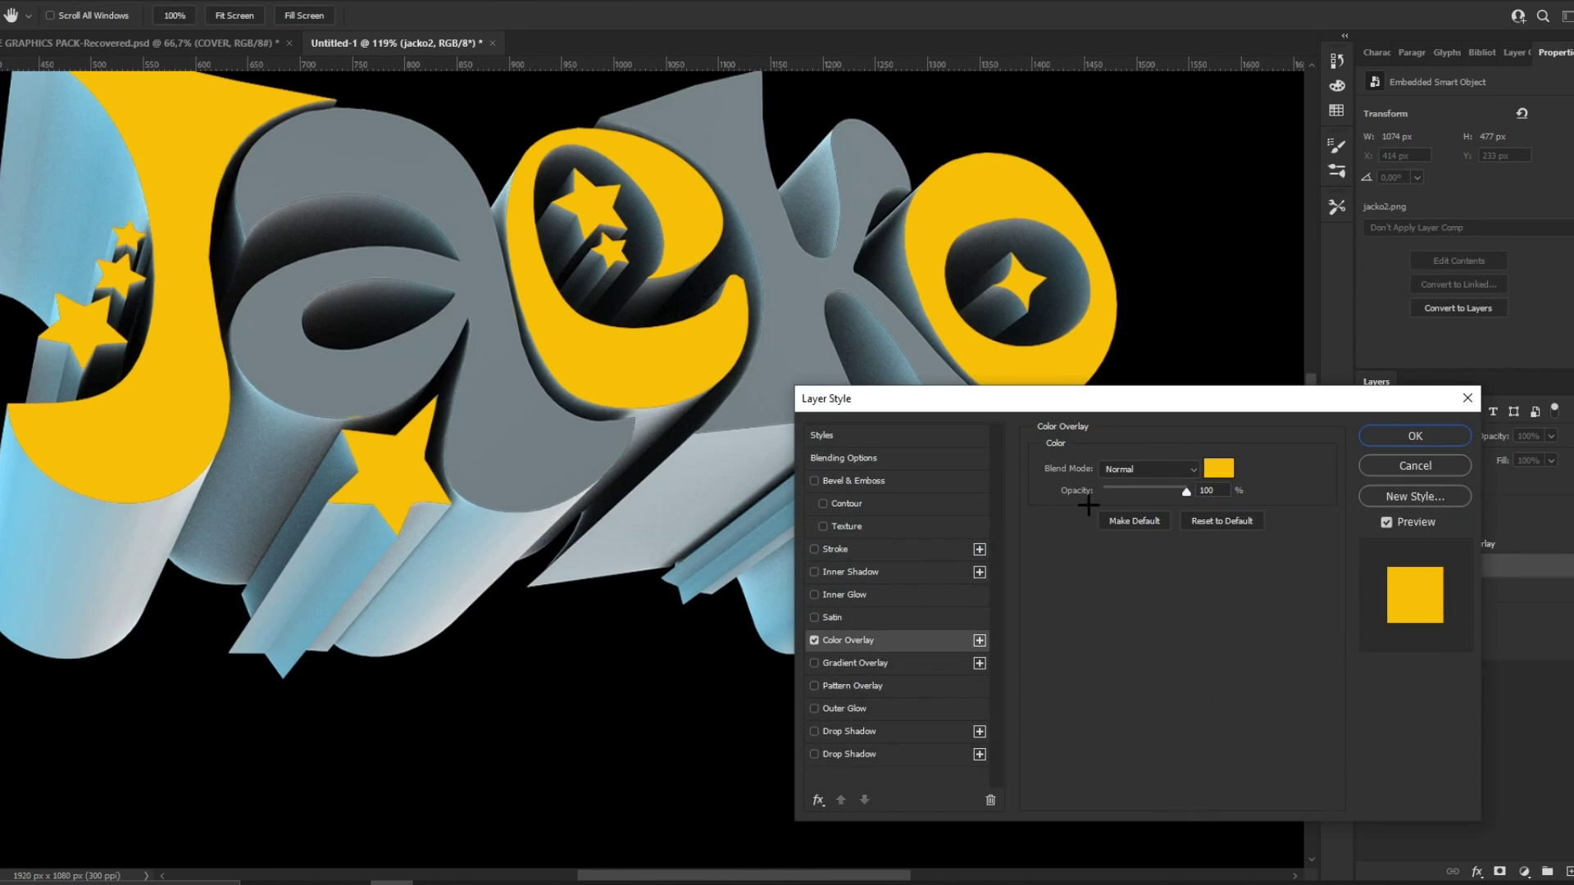
click(1219, 468)
click(926, 729)
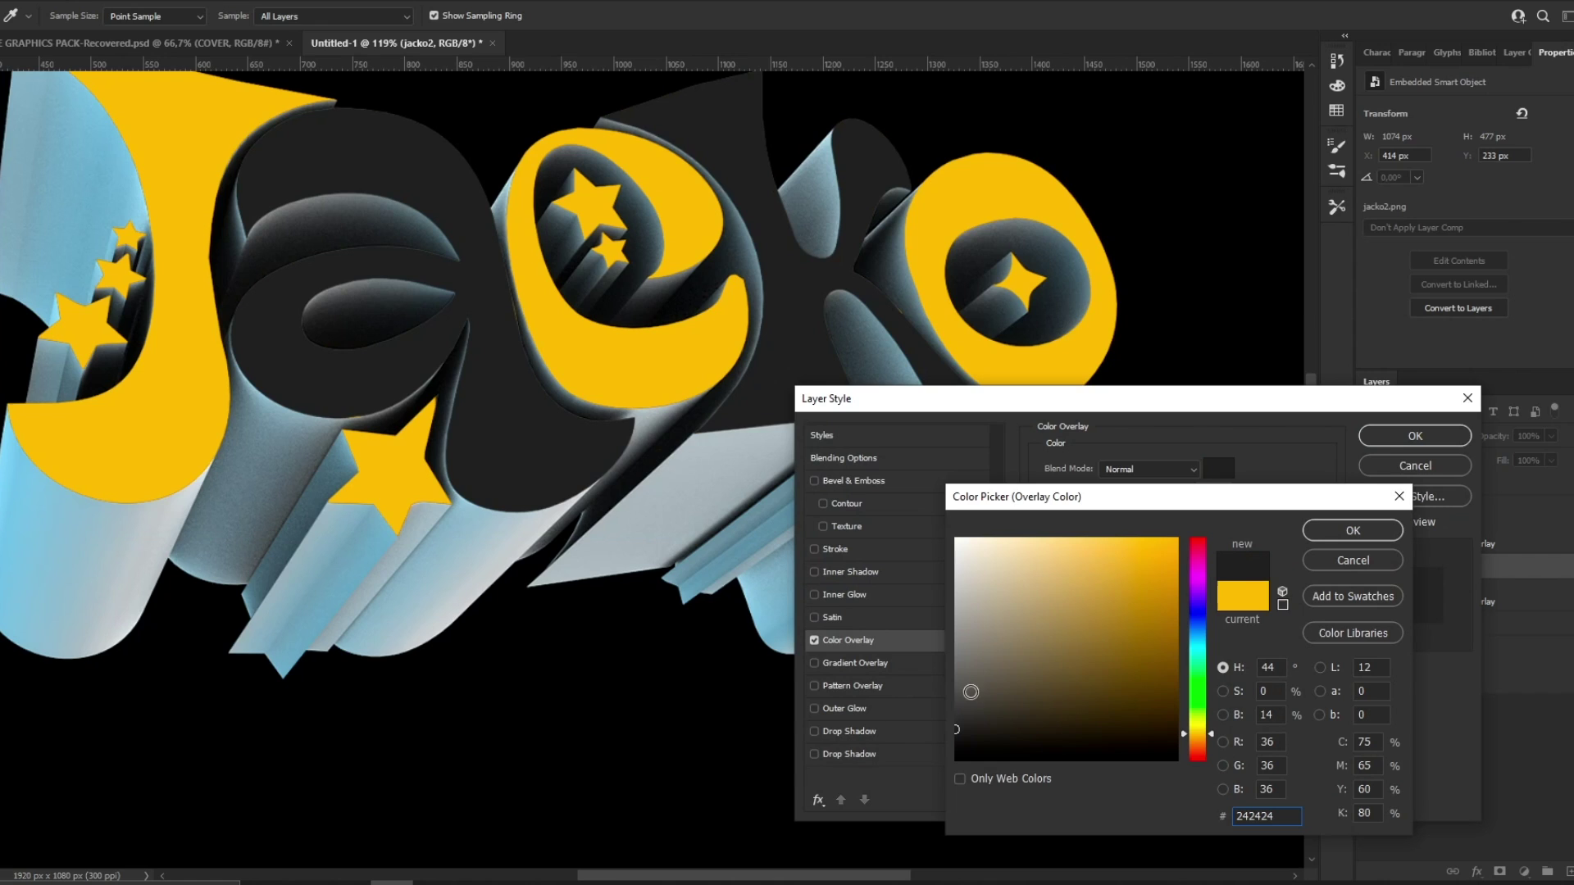
click(1198, 580)
drag(1141, 581, 1214, 495)
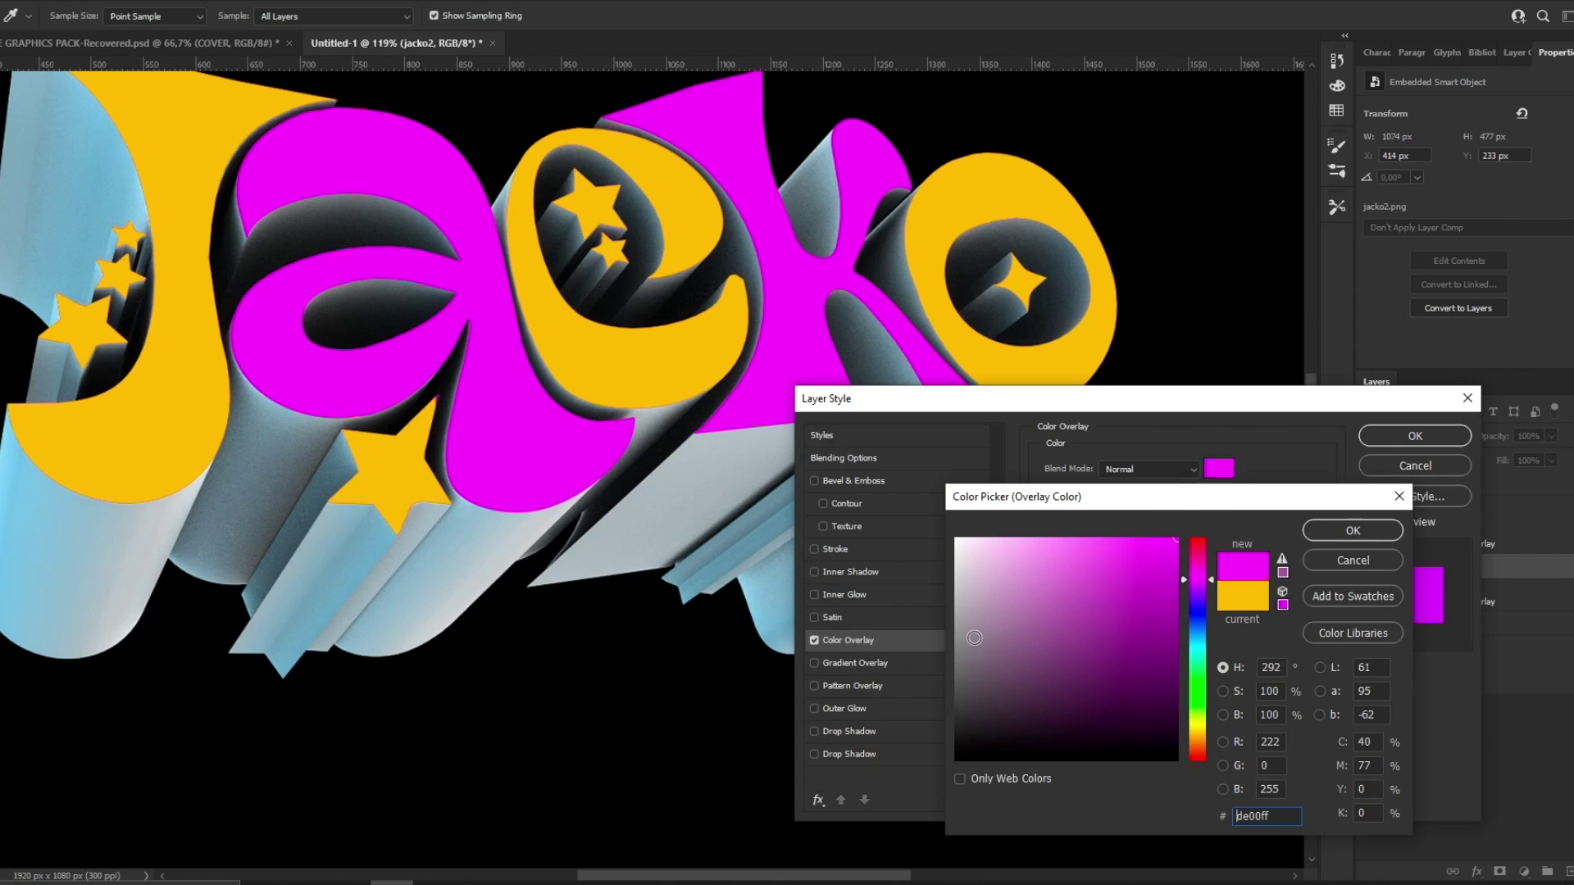
drag(974, 638, 1217, 500)
click(1331, 537)
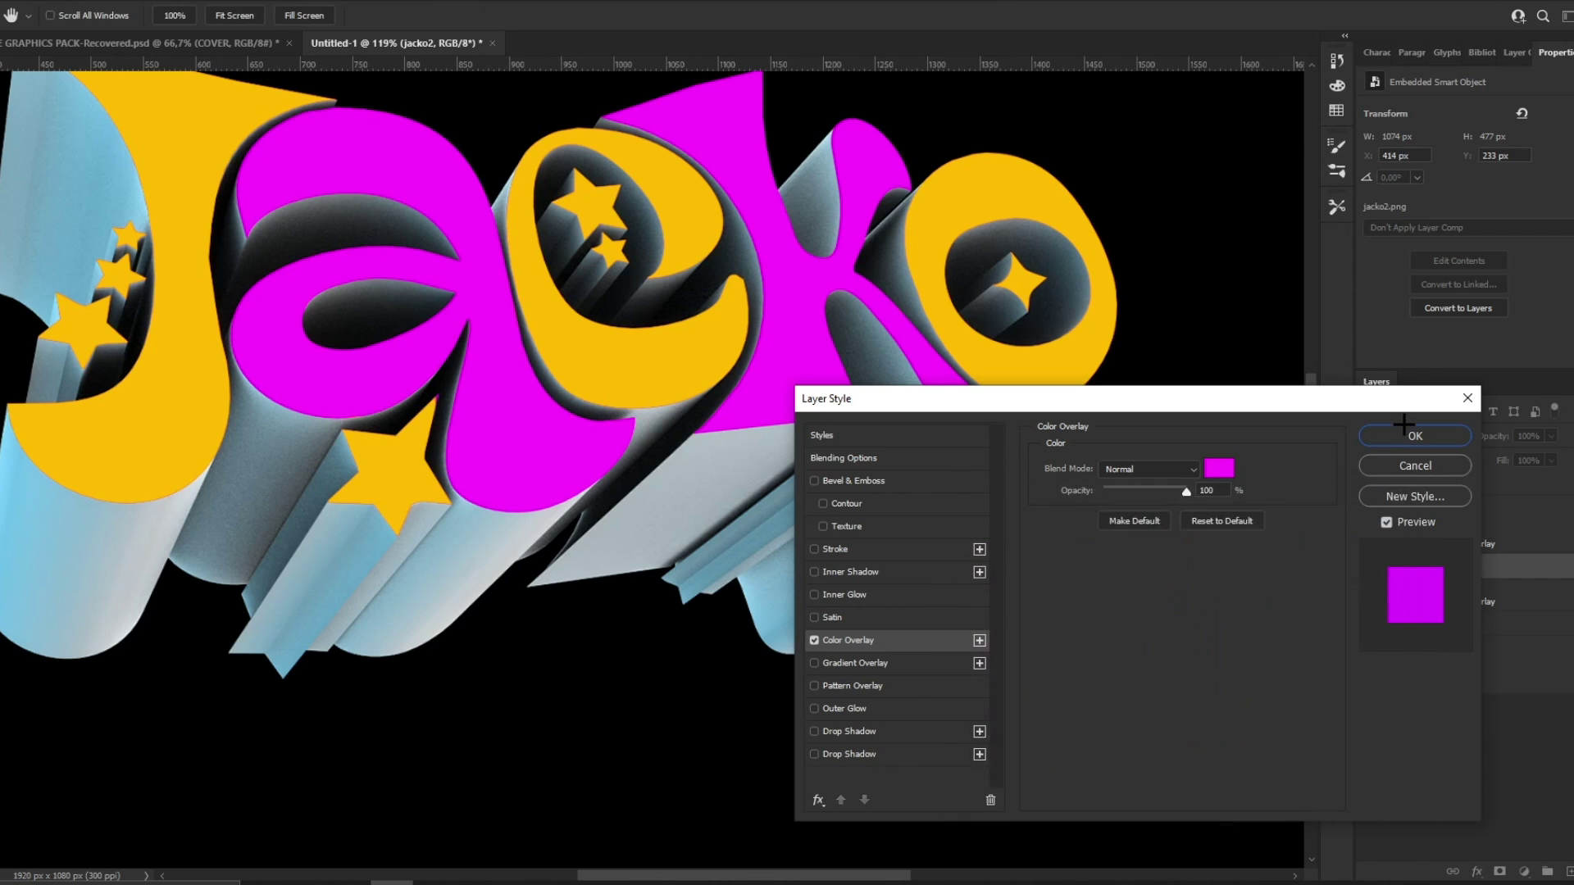
click(1402, 431)
Step: Rasterize the jacko2 layer so the Eraser can be used on it
key(z)
drag(693, 242, 767, 230)
drag(615, 289, 713, 287)
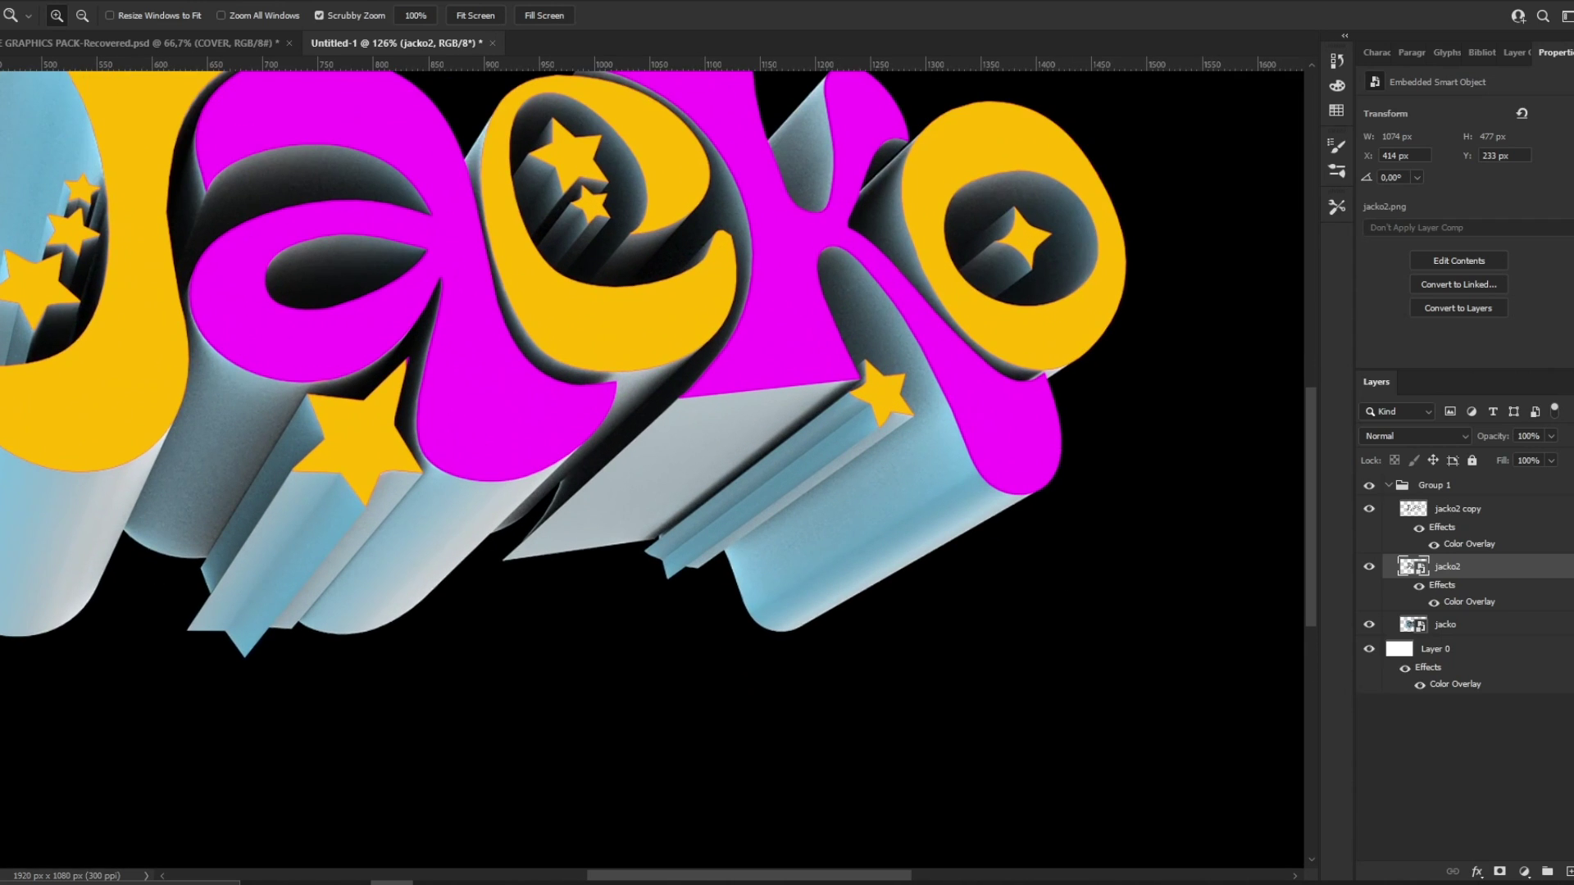
key(v)
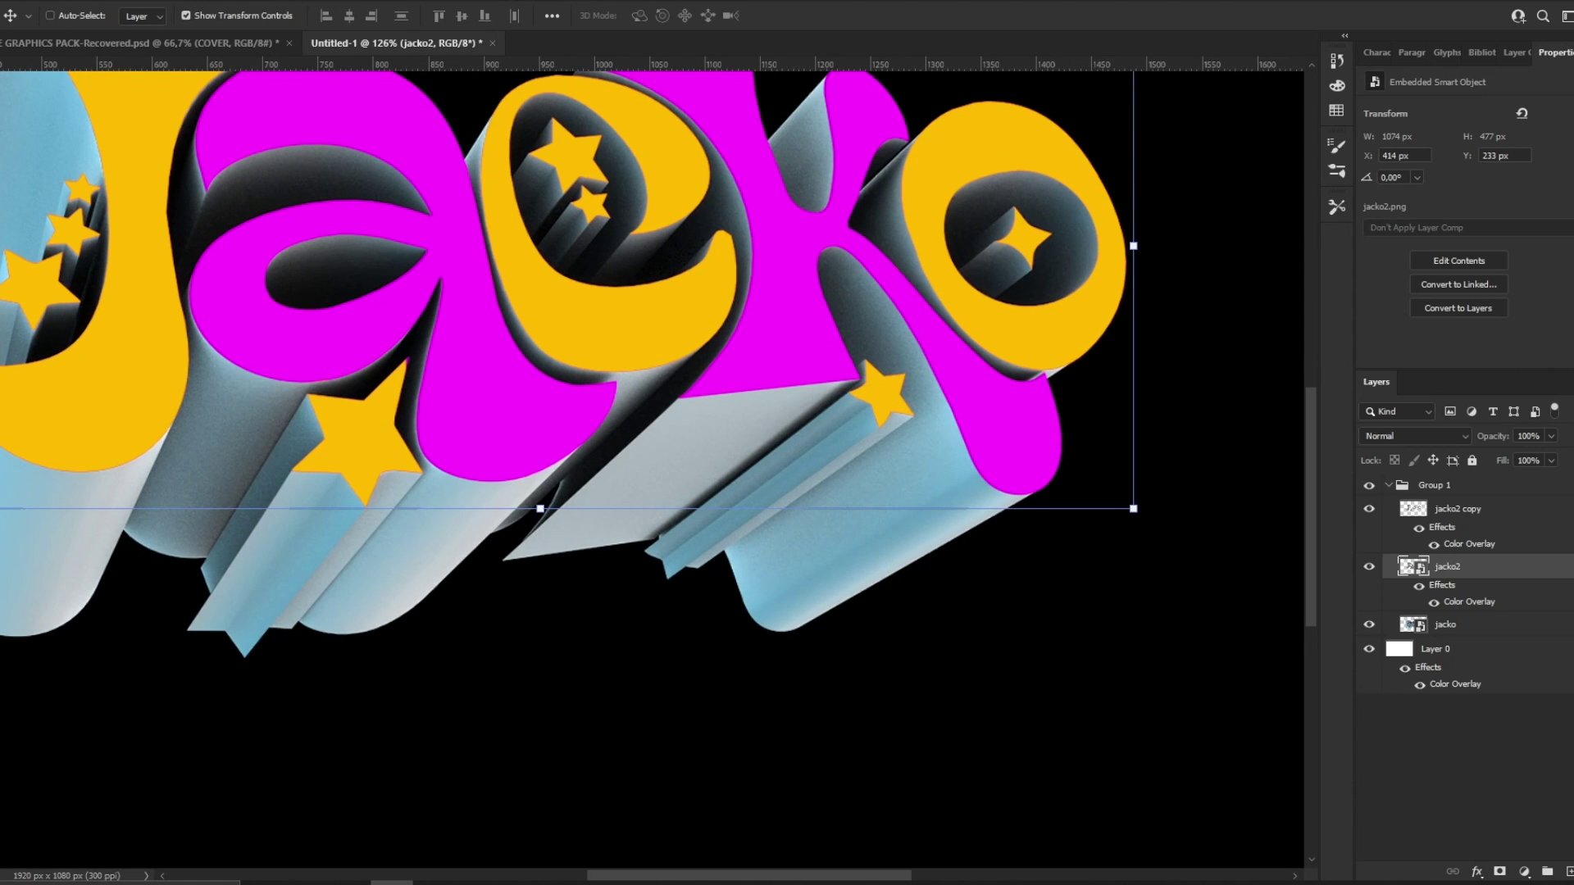
key(e)
click(407, 369)
click(759, 335)
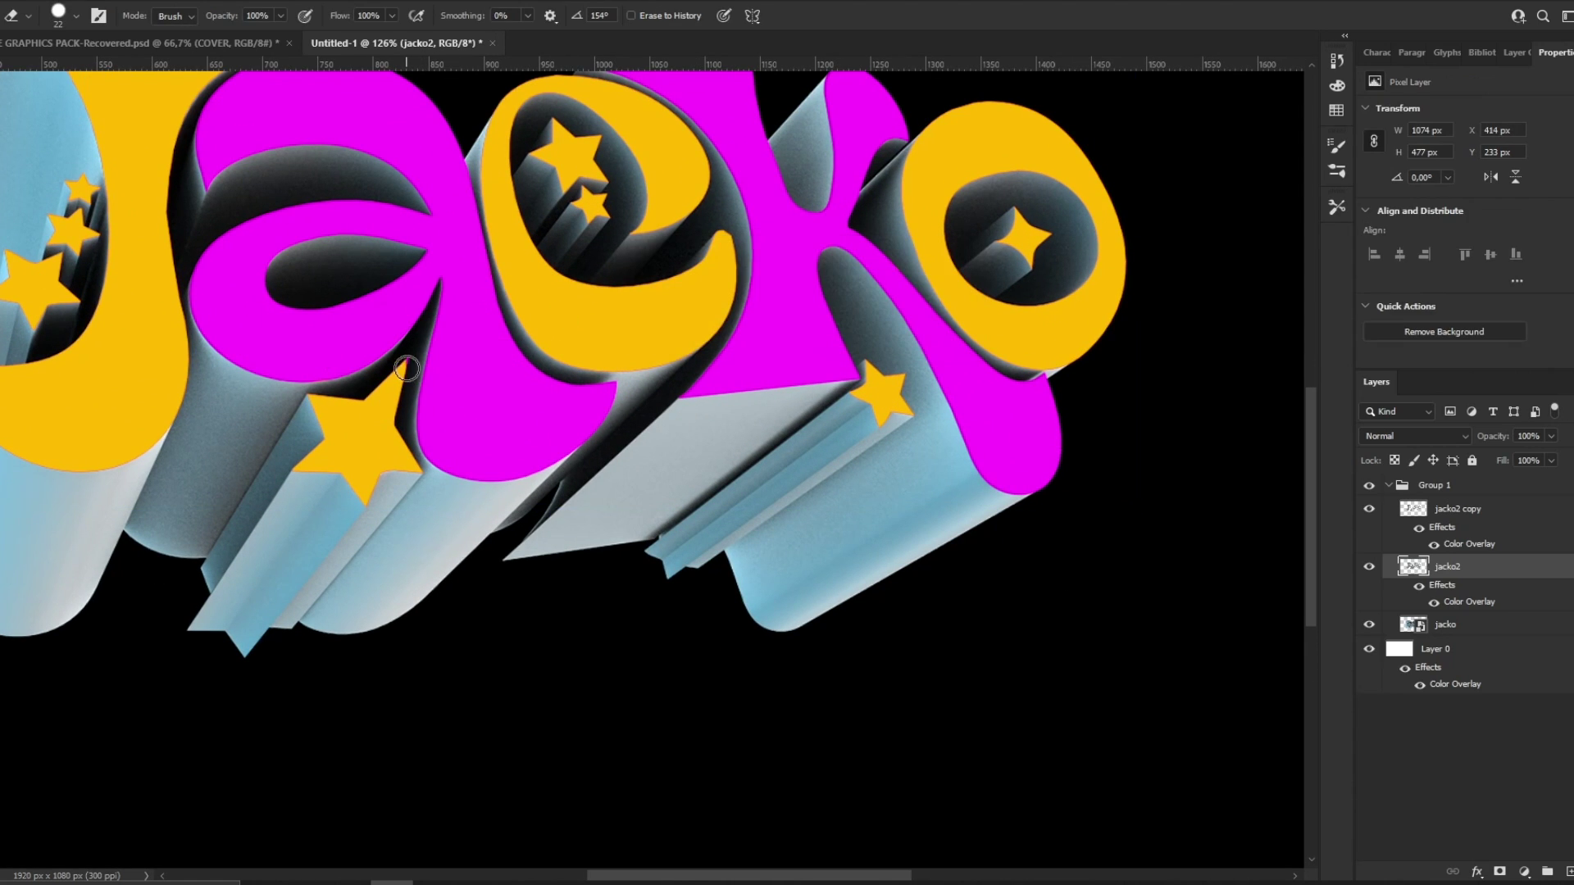
Step: Duplicate the jacko extrusion layer within the group
key(v)
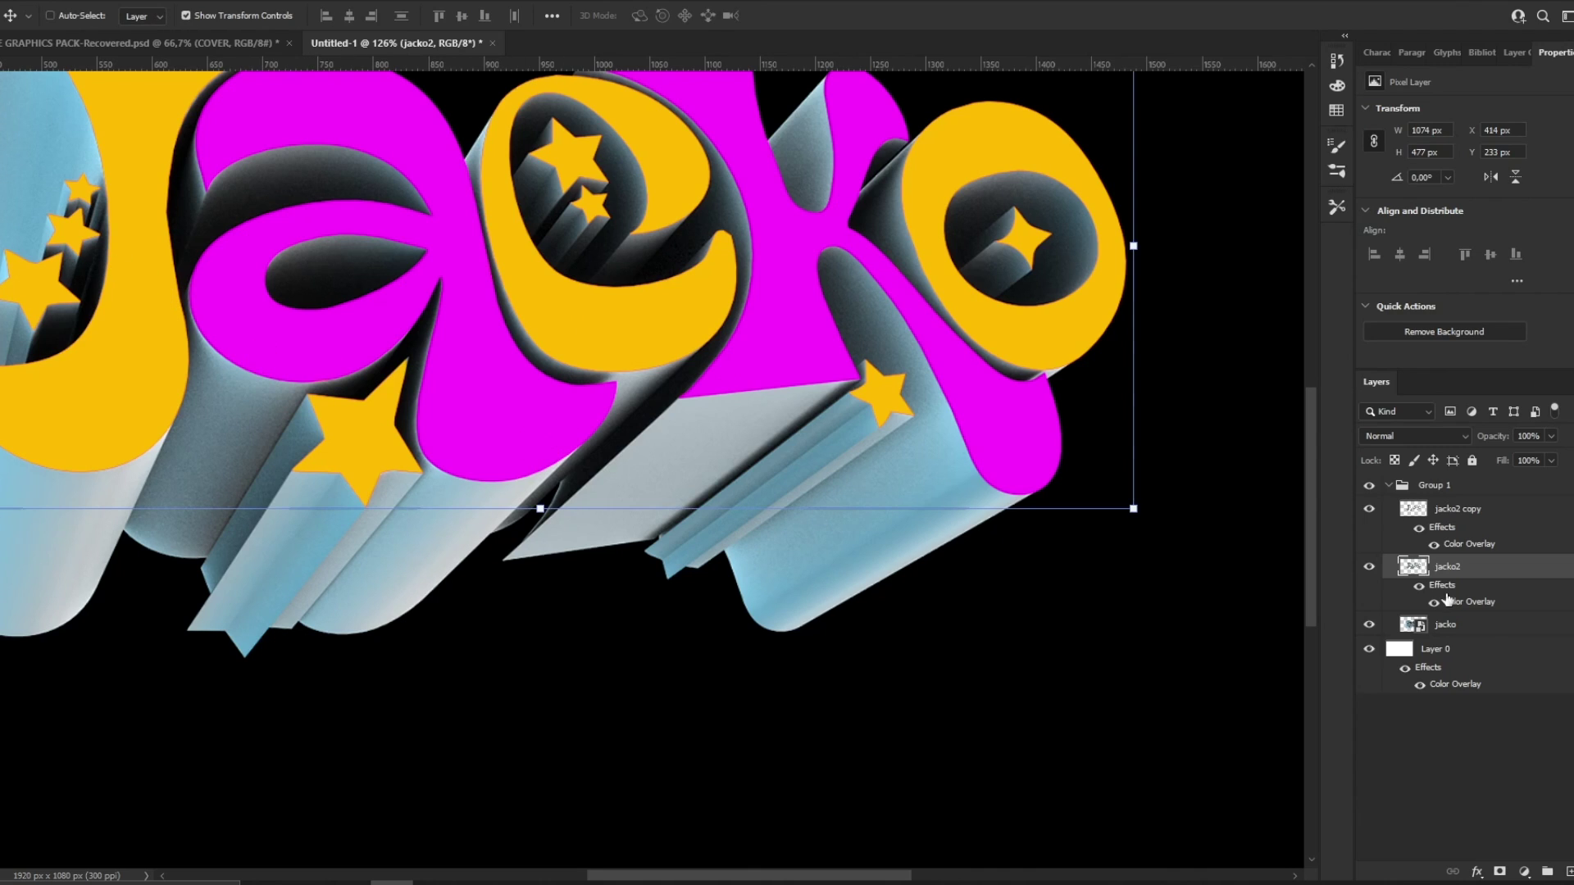
click(1468, 625)
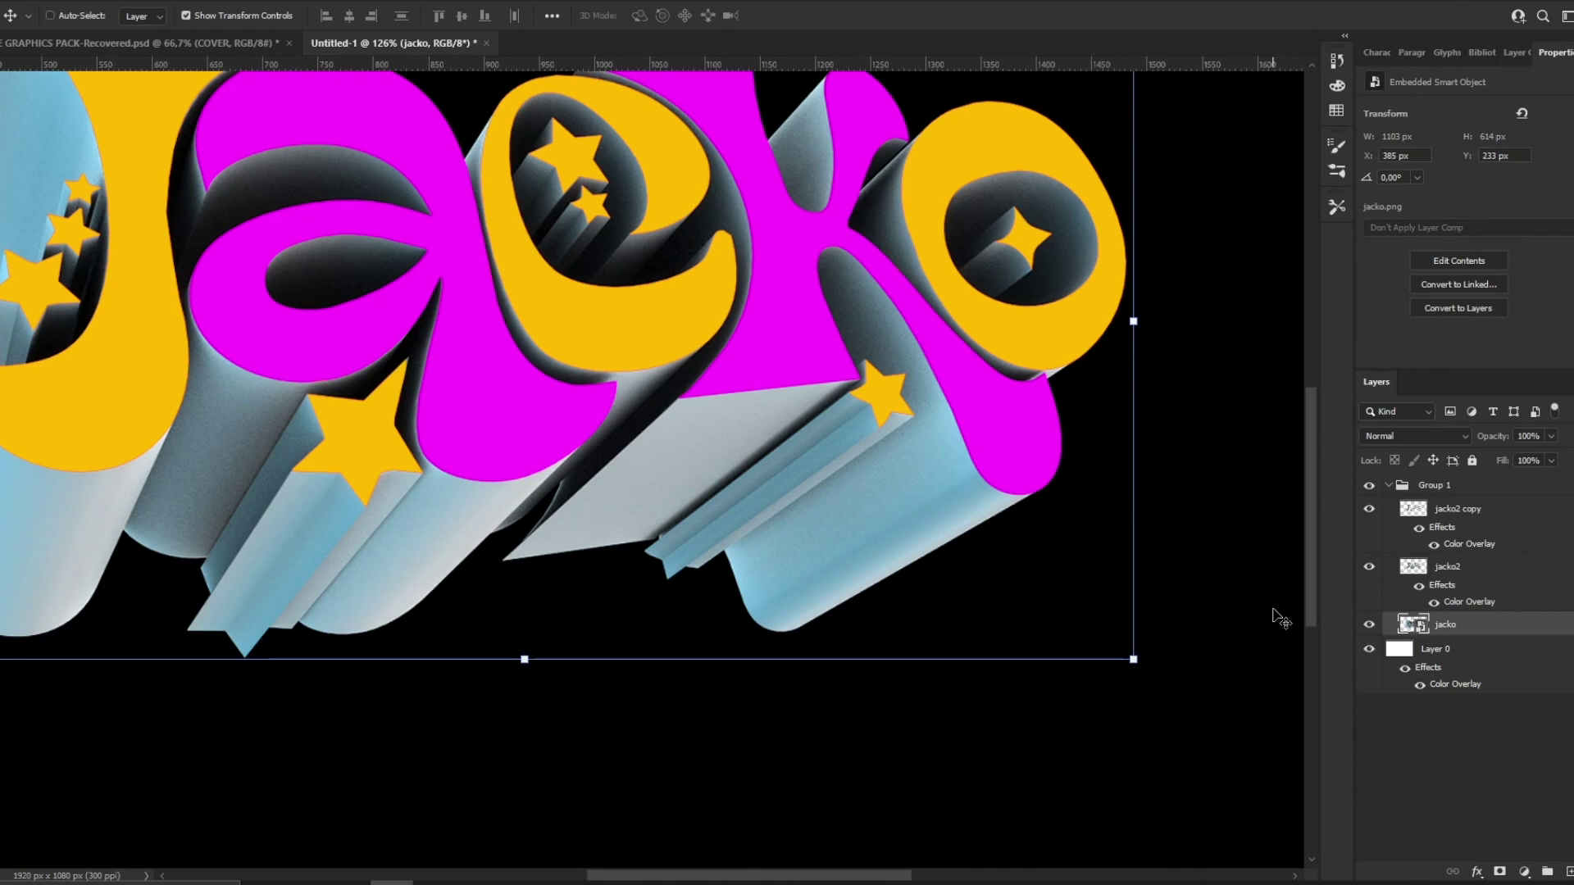
key(ctrl+j)
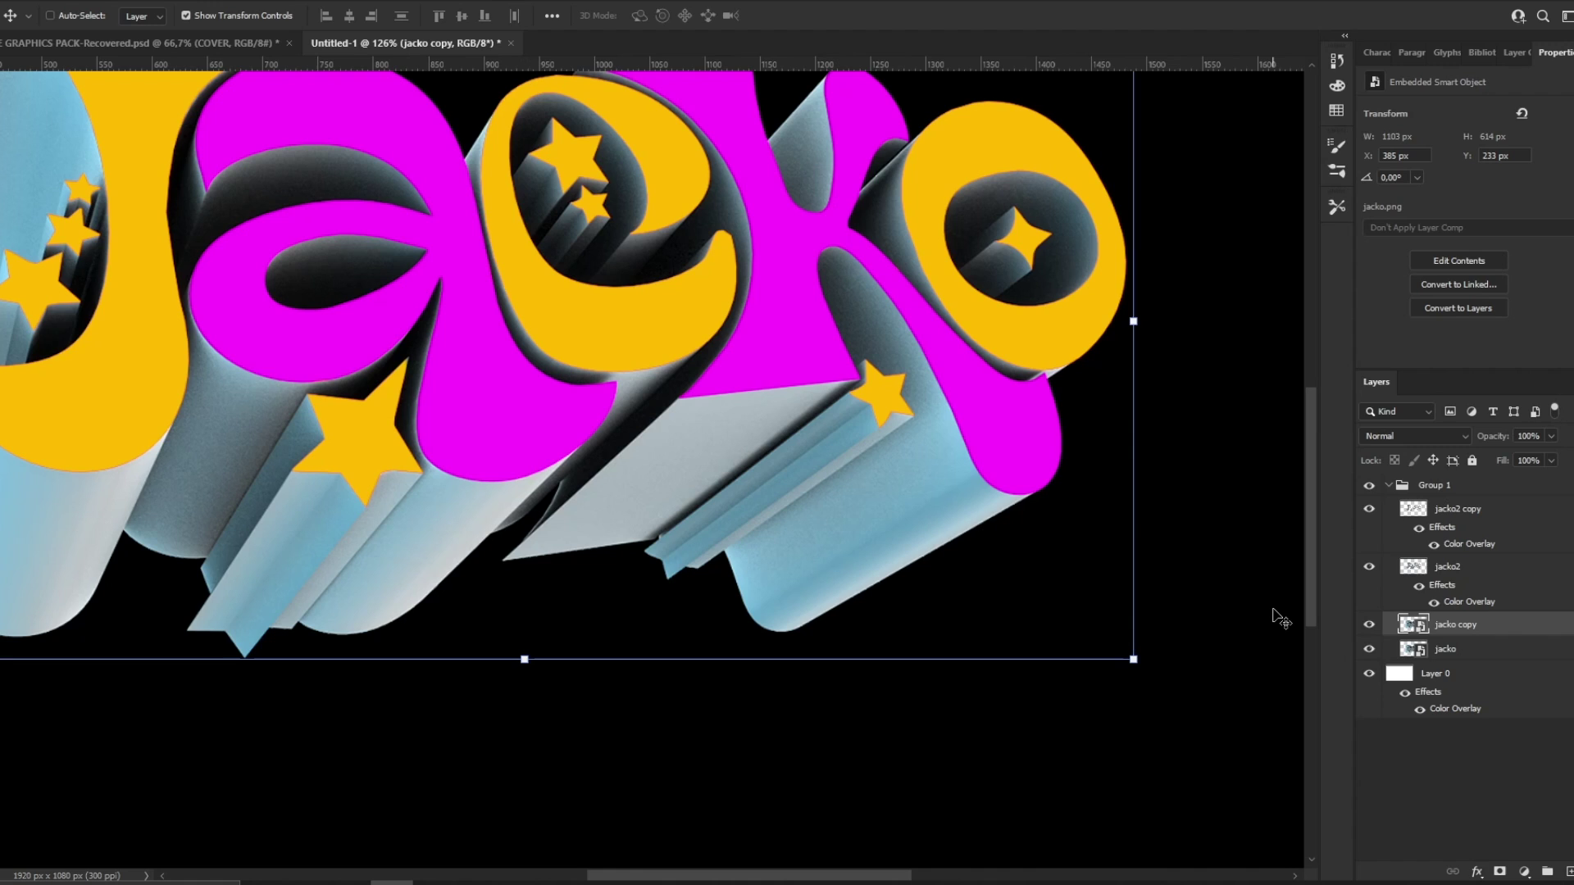
Step: Colorize the jacko copy layer golden yellow with Hue/Saturation: hue 48, saturation 100, lightness -45
key(ctrl)
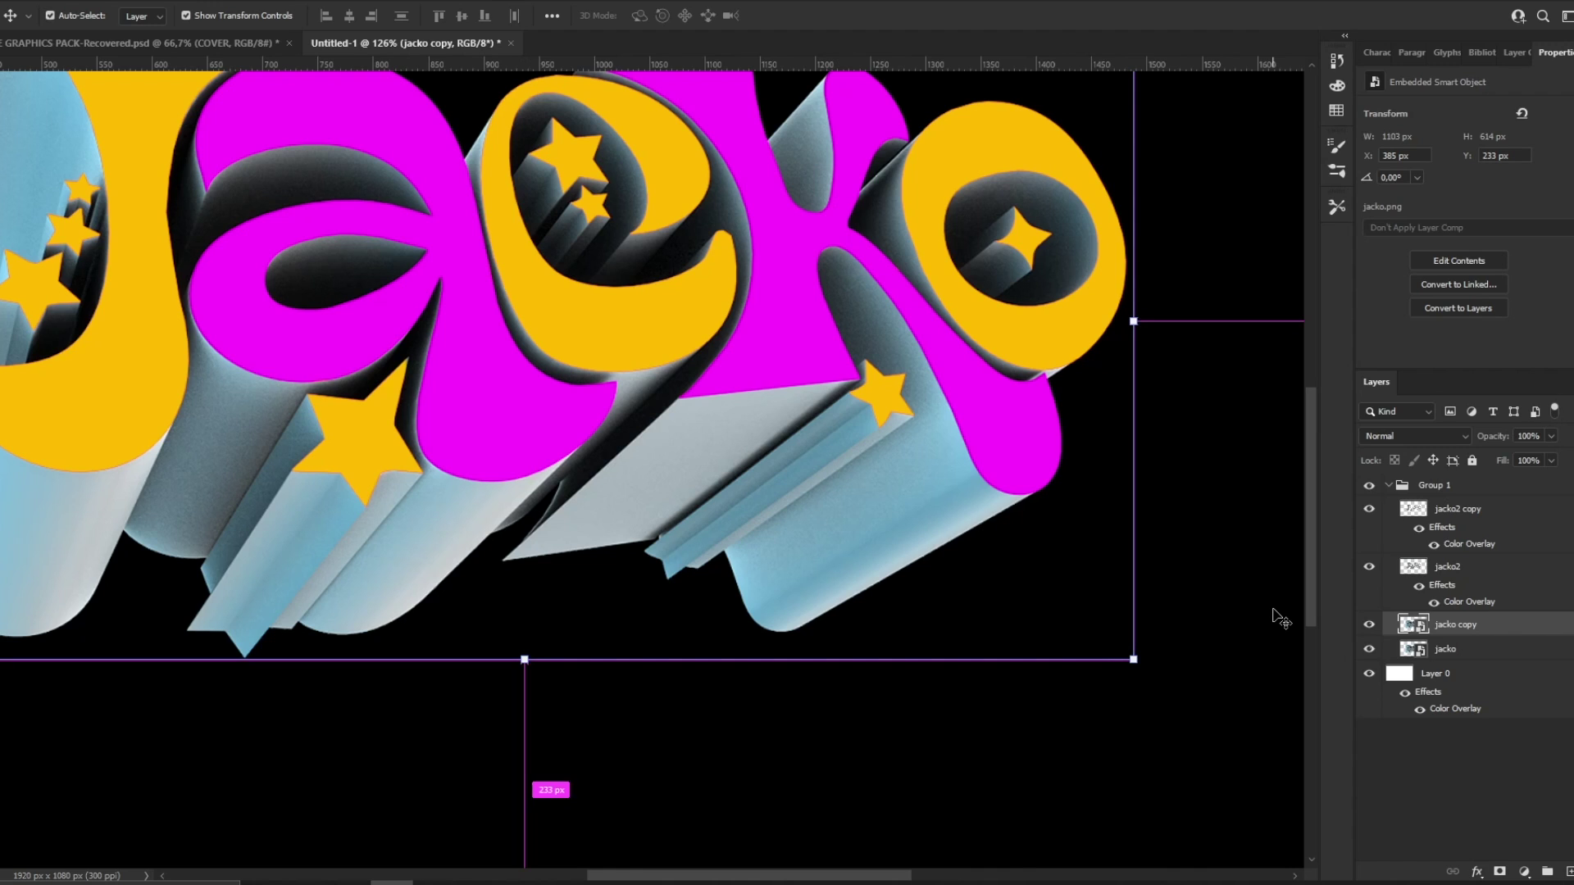
key(ctrl+u)
click(907, 374)
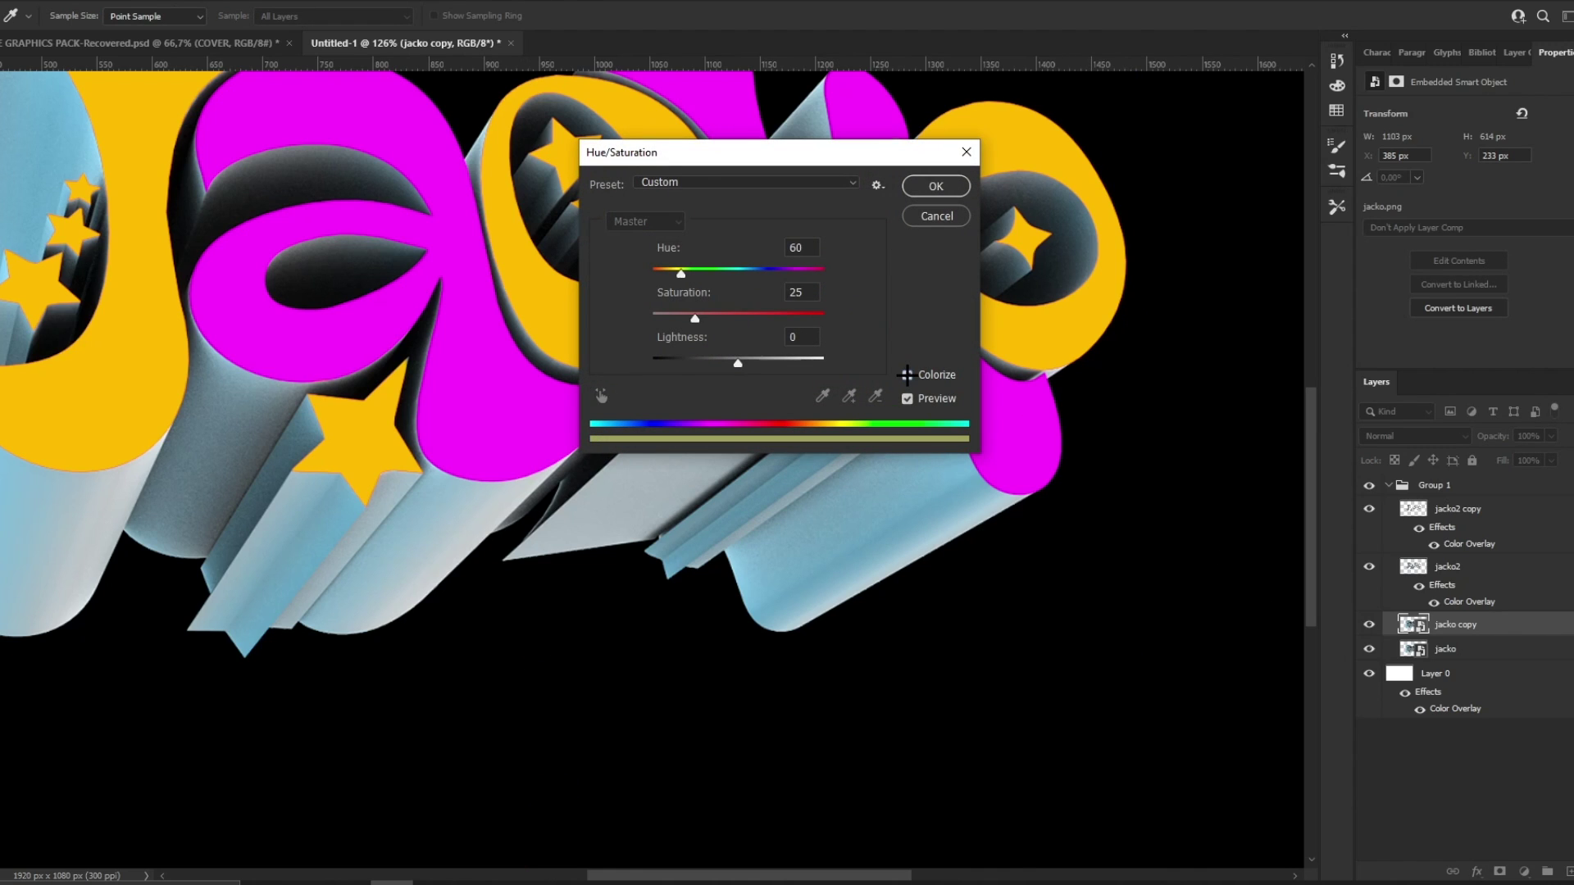
drag(682, 277, 903, 310)
drag(738, 362, 698, 362)
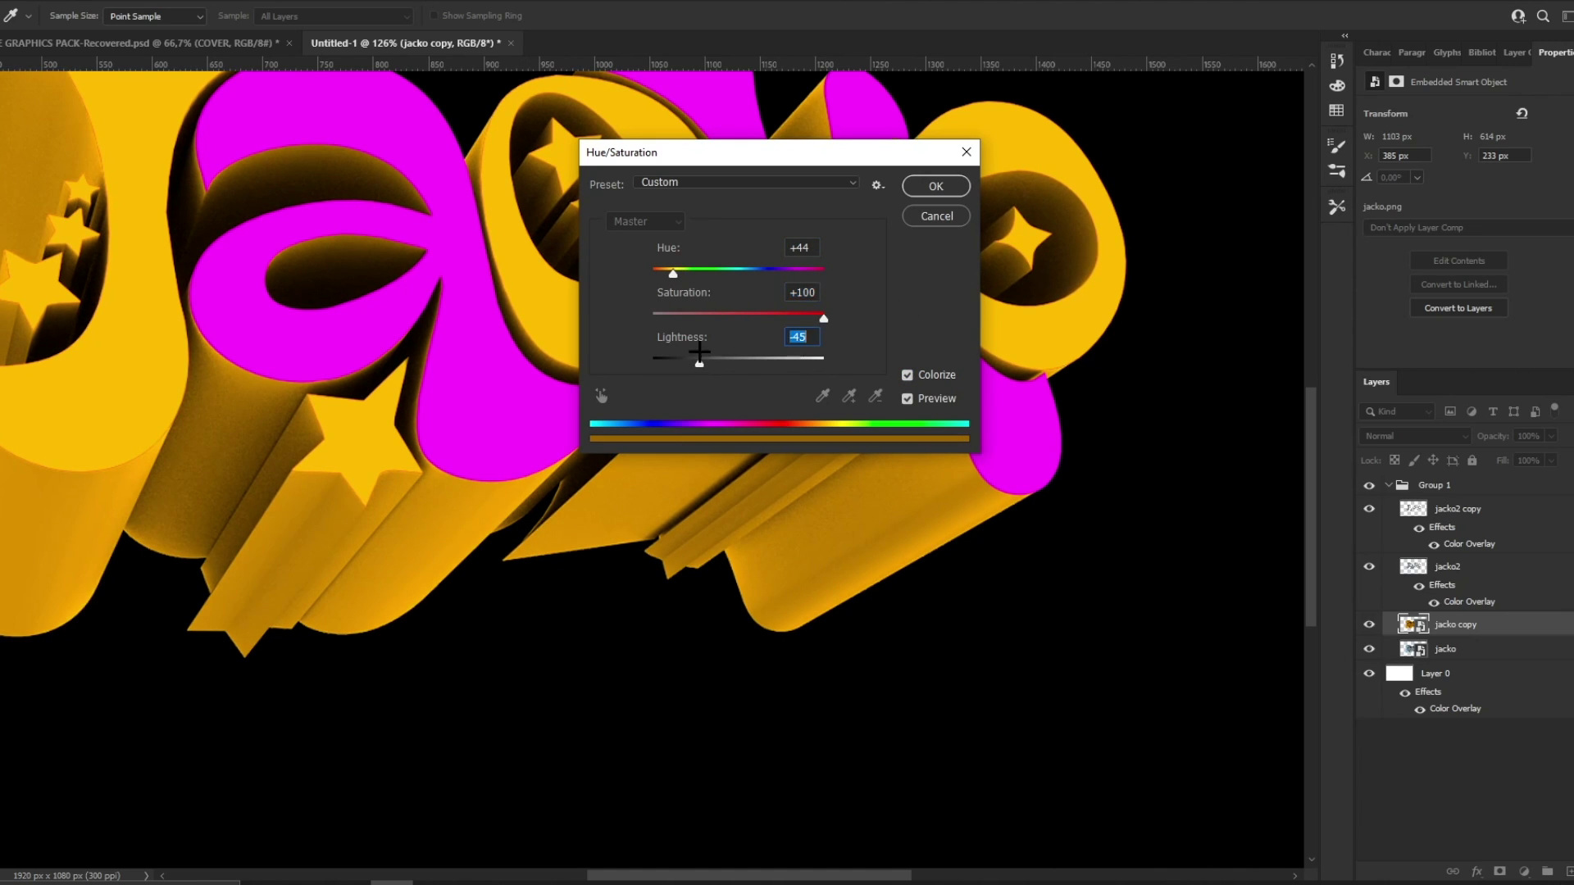
click(678, 271)
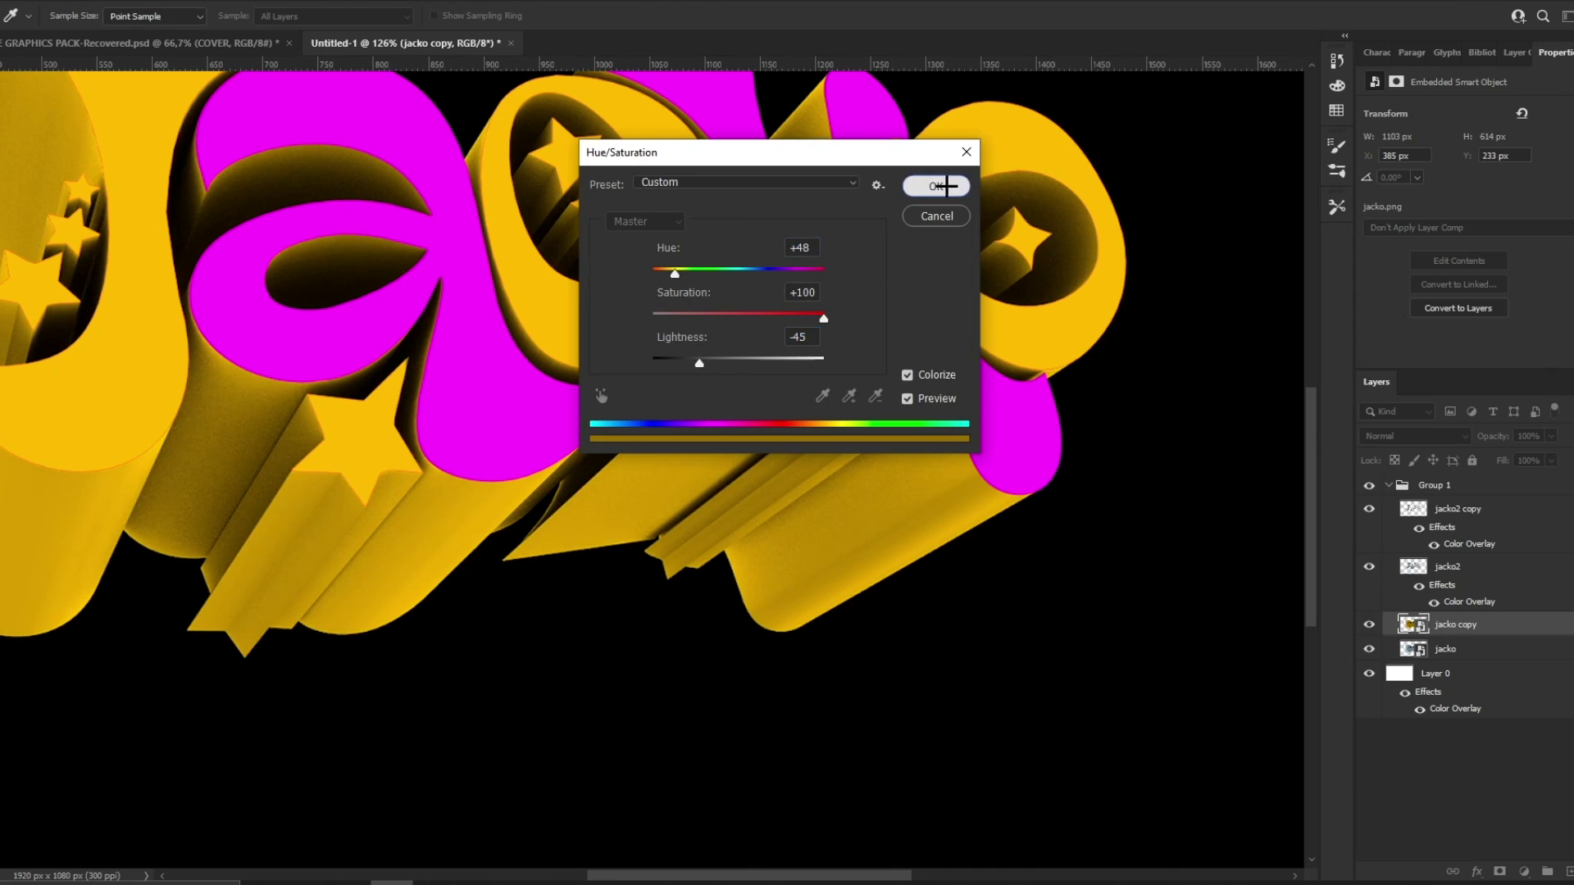
click(935, 186)
Step: Rasterize the jacko copy layer together with its Hue/Saturation filter so it can be erased
key(z)
drag(747, 274, 525, 292)
drag(695, 306, 811, 306)
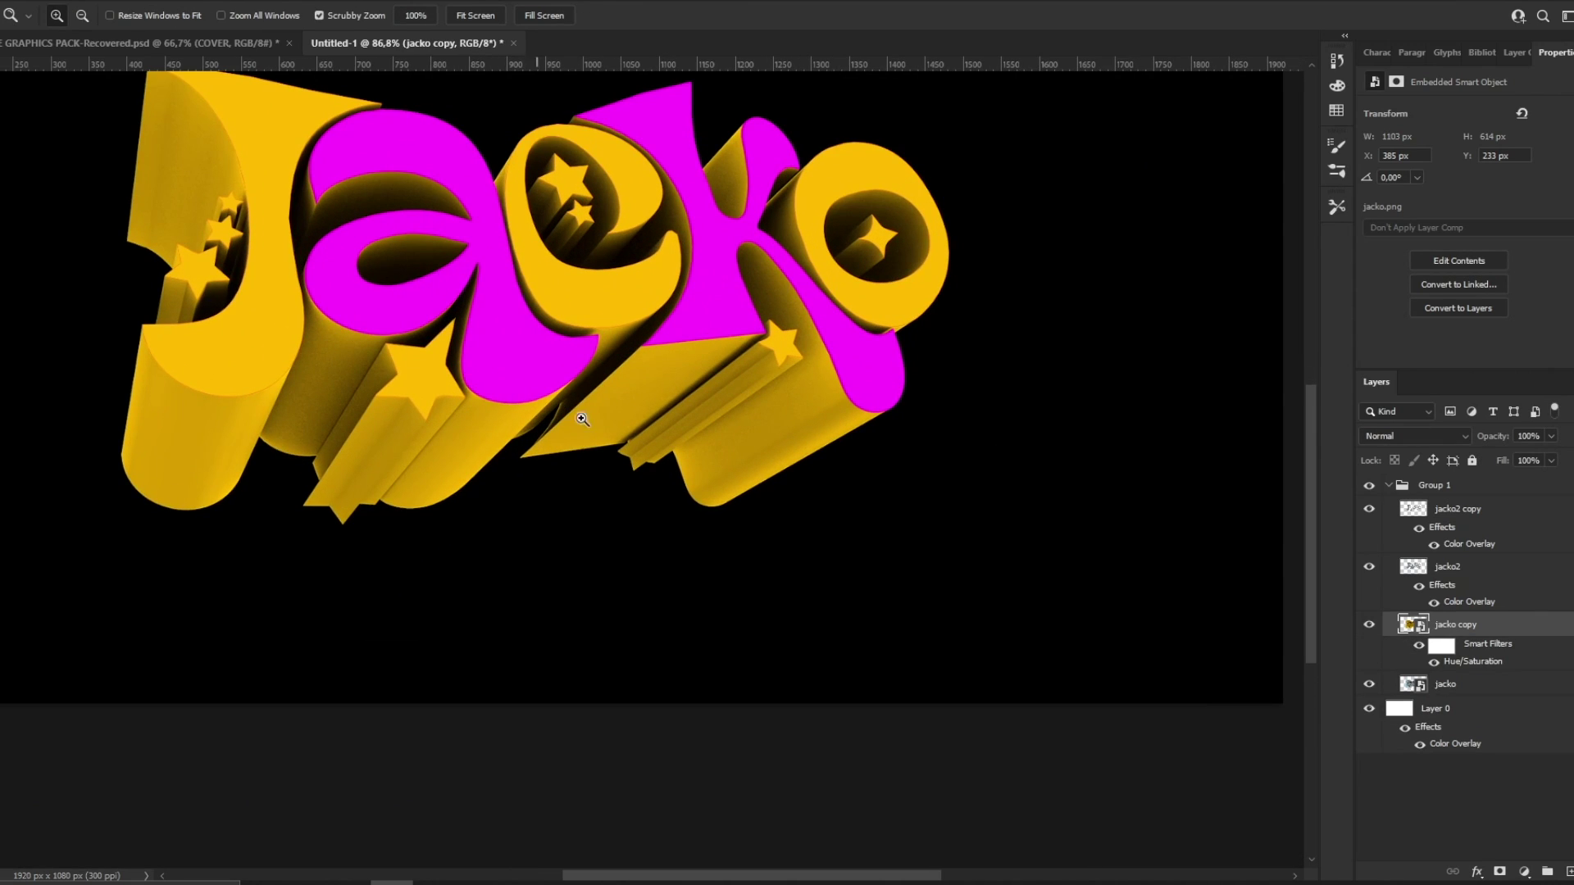
alt+scroll(407, 309, up, 3)
scroll(63, 274, down, 2)
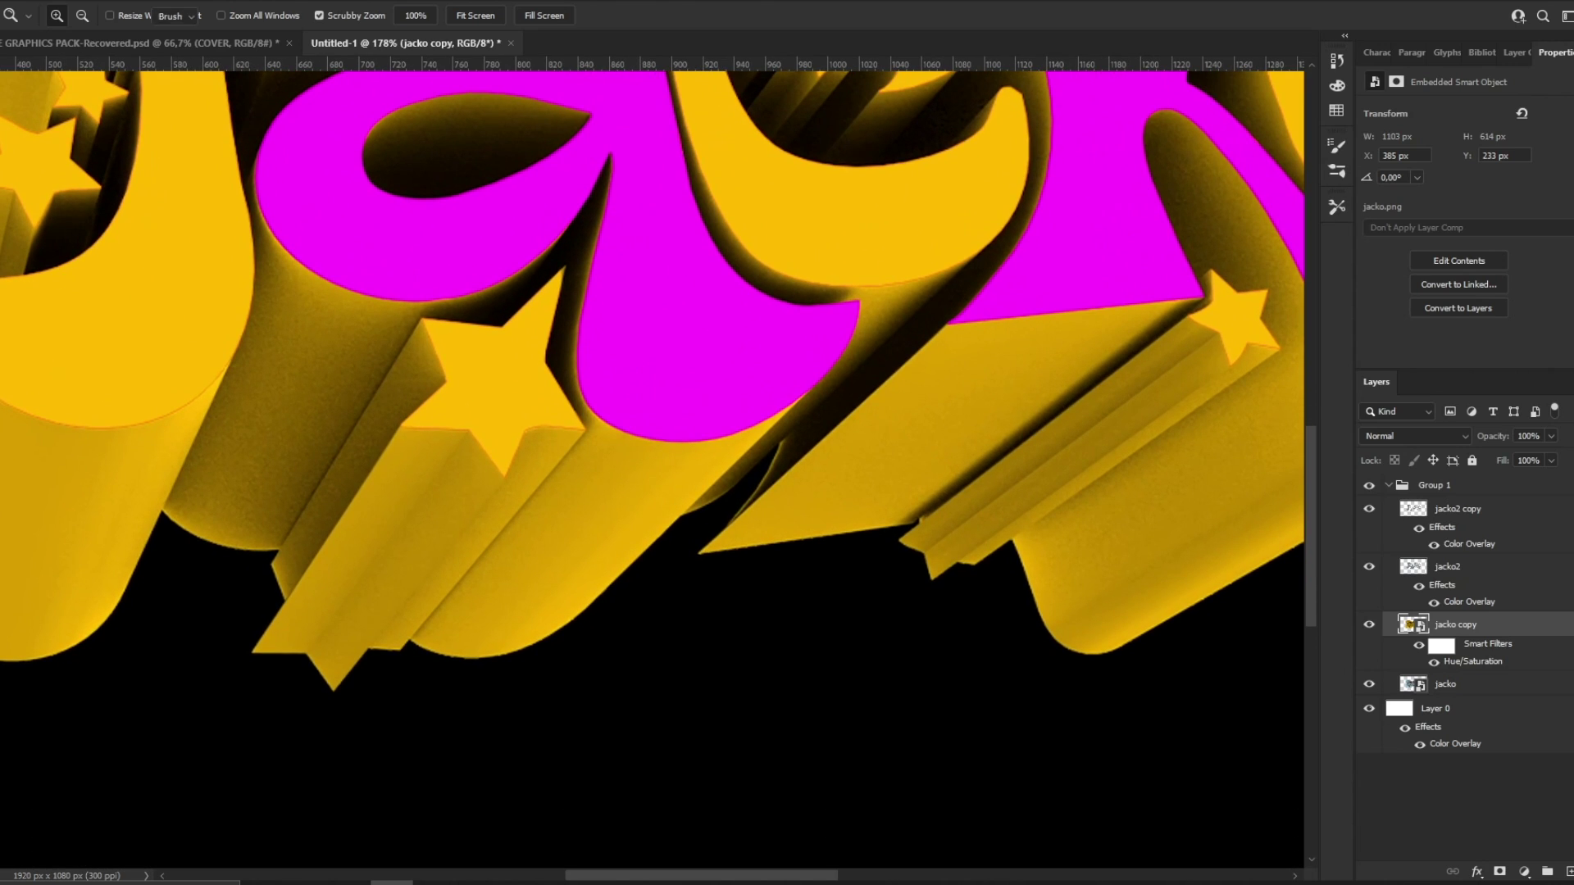
key(e)
click(716, 341)
click(745, 336)
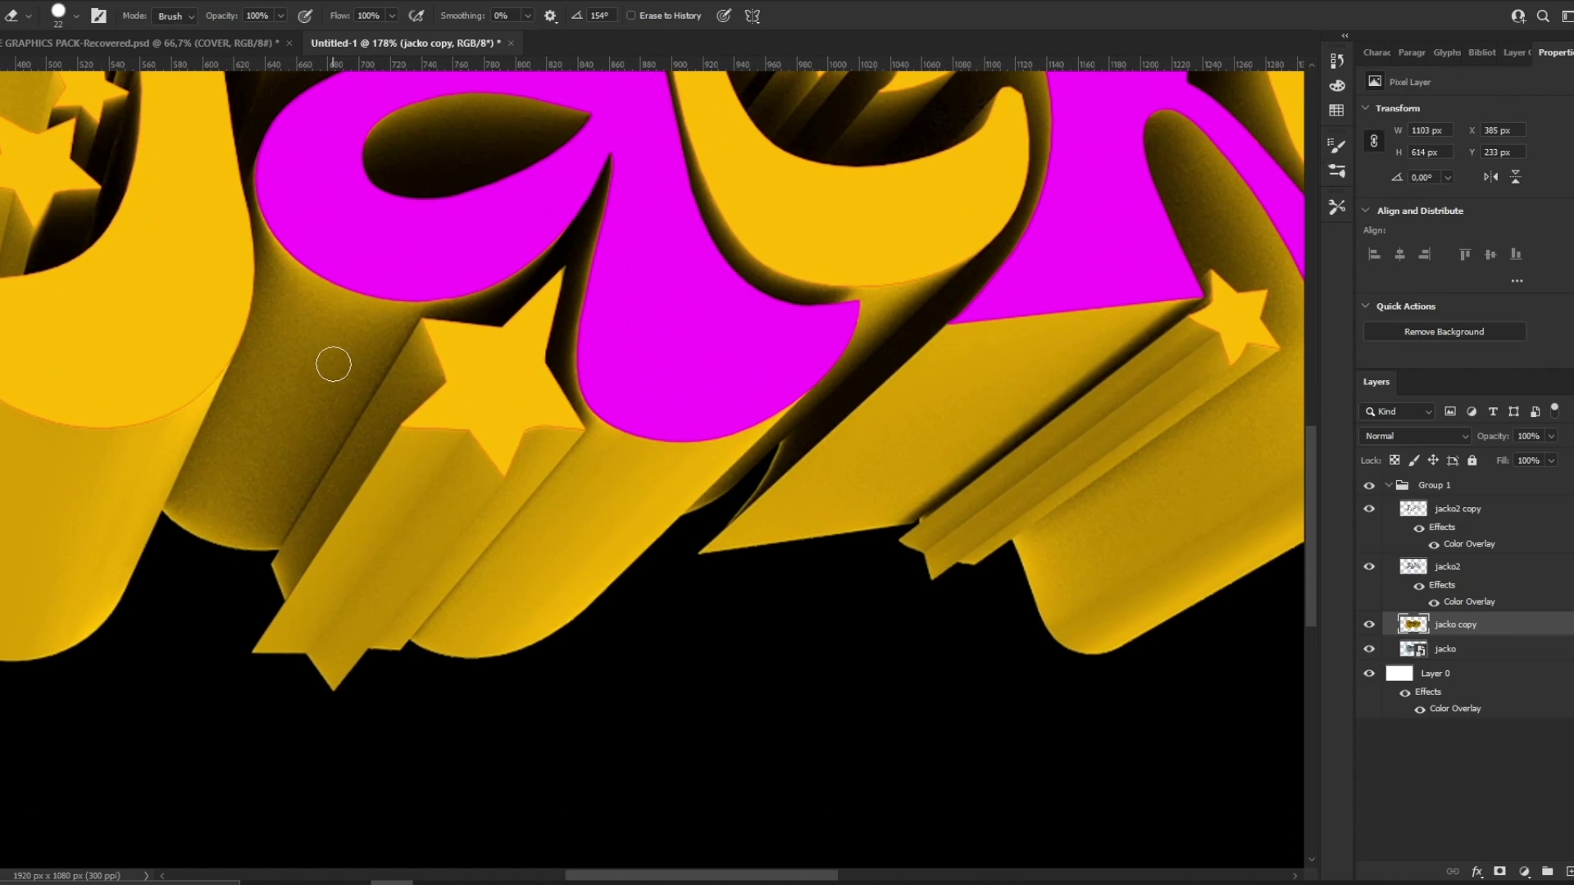
Step: Erase the yellow extrusion at the left of the "a", inside its counters and beside the large star on the jacko copy layer
alt+right_drag(176, 510, 164, 510)
drag(171, 513, 266, 245)
alt+right_drag(258, 261, 278, 261)
scroll(262, 263, up, 2)
right_click(304, 362)
scroll(271, 328, up, 6)
mouse_move(271, 312)
mouse_down()
mouse_move(488, 202)
mouse_move(304, 640)
mouse_up()
scroll(299, 562, down, 5)
drag(299, 563, 345, 762)
scroll(491, 574, down, 3)
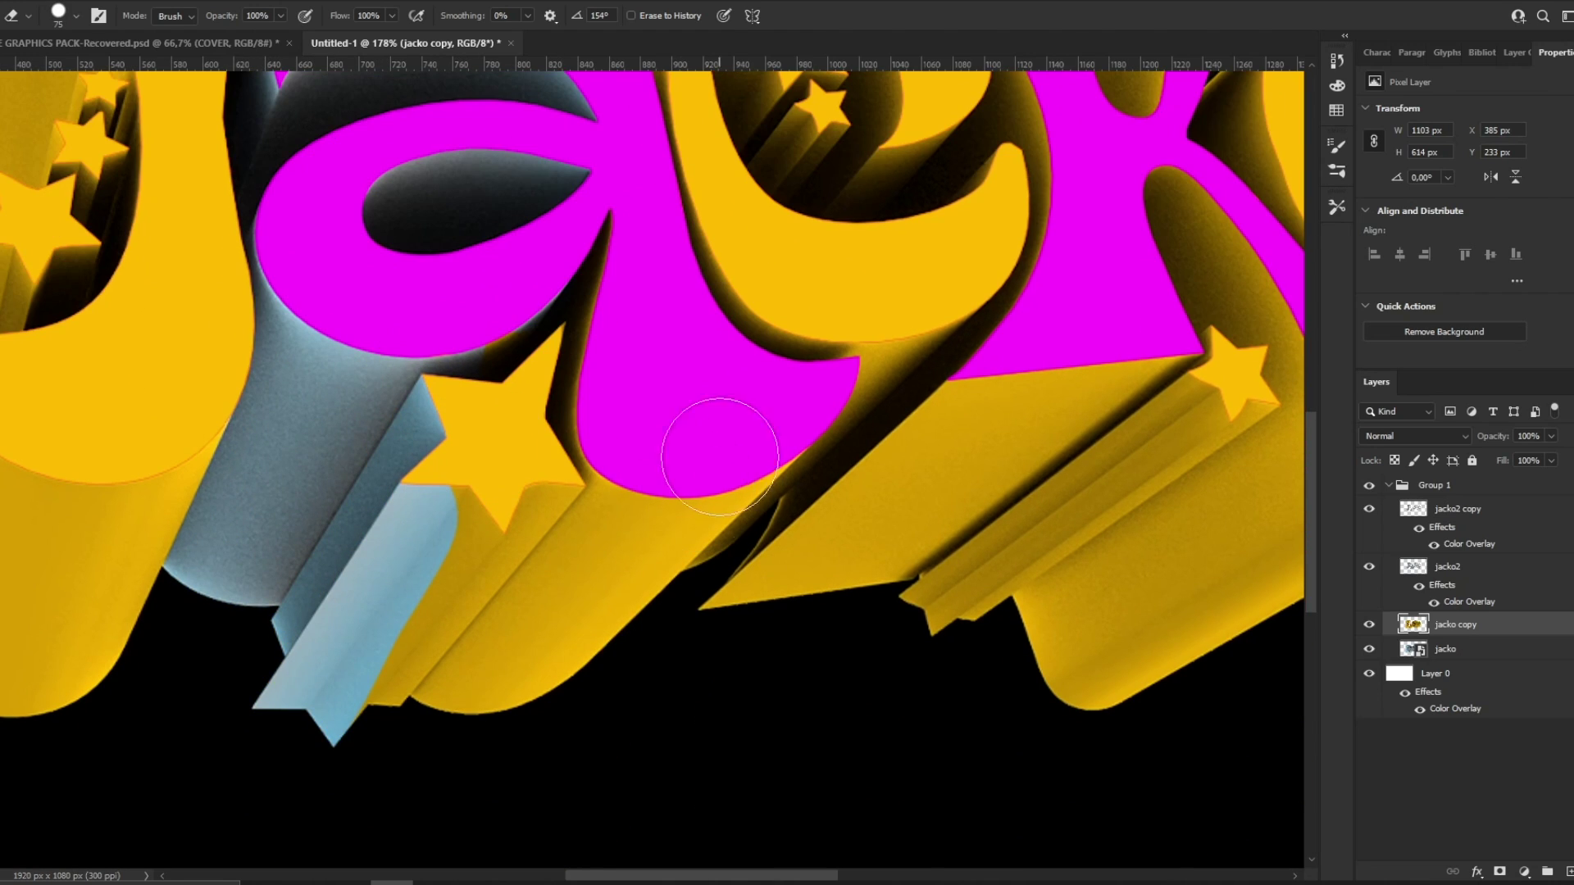
Step: Erase the rest of the yellow extrusion beneath the "a" and its large star on the jacko copy layer, resizing the Eraser to fit
alt+right_drag(732, 452, 686, 453)
drag(799, 449, 523, 692)
alt+right_drag(523, 656, 612, 656)
mouse_move(426, 655)
mouse_down()
mouse_move(650, 527)
mouse_move(545, 393)
mouse_up()
scroll(544, 352, up, 2)
ctrl+drag(656, 492, 705, 492)
mouse_move(853, 647)
mouse_down()
mouse_move(123, 525)
mouse_move(332, 505)
mouse_move(316, 545)
mouse_move(569, 485)
mouse_move(853, 310)
mouse_move(724, 322)
mouse_up()
Step: Erase the yellow extrusion around the stem, upper arm and left block of the "k" on the jacko copy layer, varying the Eraser size
scroll(723, 323, up, 5)
alt+right_drag(747, 424, 769, 423)
mouse_move(701, 573)
mouse_down()
mouse_move(713, 505)
mouse_move(695, 342)
mouse_up()
mouse_move(583, 467)
alt+right_down()
mouse_move(522, 467)
mouse_move(540, 472)
alt+right_up()
alt+right_drag(623, 323, 701, 323)
drag(701, 322, 625, 302)
scroll(626, 302, up, 3)
mouse_move(849, 333)
mouse_down()
mouse_move(783, 478)
mouse_move(918, 375)
mouse_up()
scroll(783, 478, down, 5)
alt+right_drag(881, 485, 808, 482)
mouse_move(925, 480)
mouse_down()
mouse_move(994, 513)
mouse_move(1029, 396)
mouse_move(1119, 637)
mouse_up()
Step: Erase the yellow extrusion of the right leg of the "k" up to the small star's edge on the jacko copy layer
scroll(881, 733, down, 4)
alt+right_drag(670, 724, 647, 724)
click(671, 726)
shift+click(1070, 451)
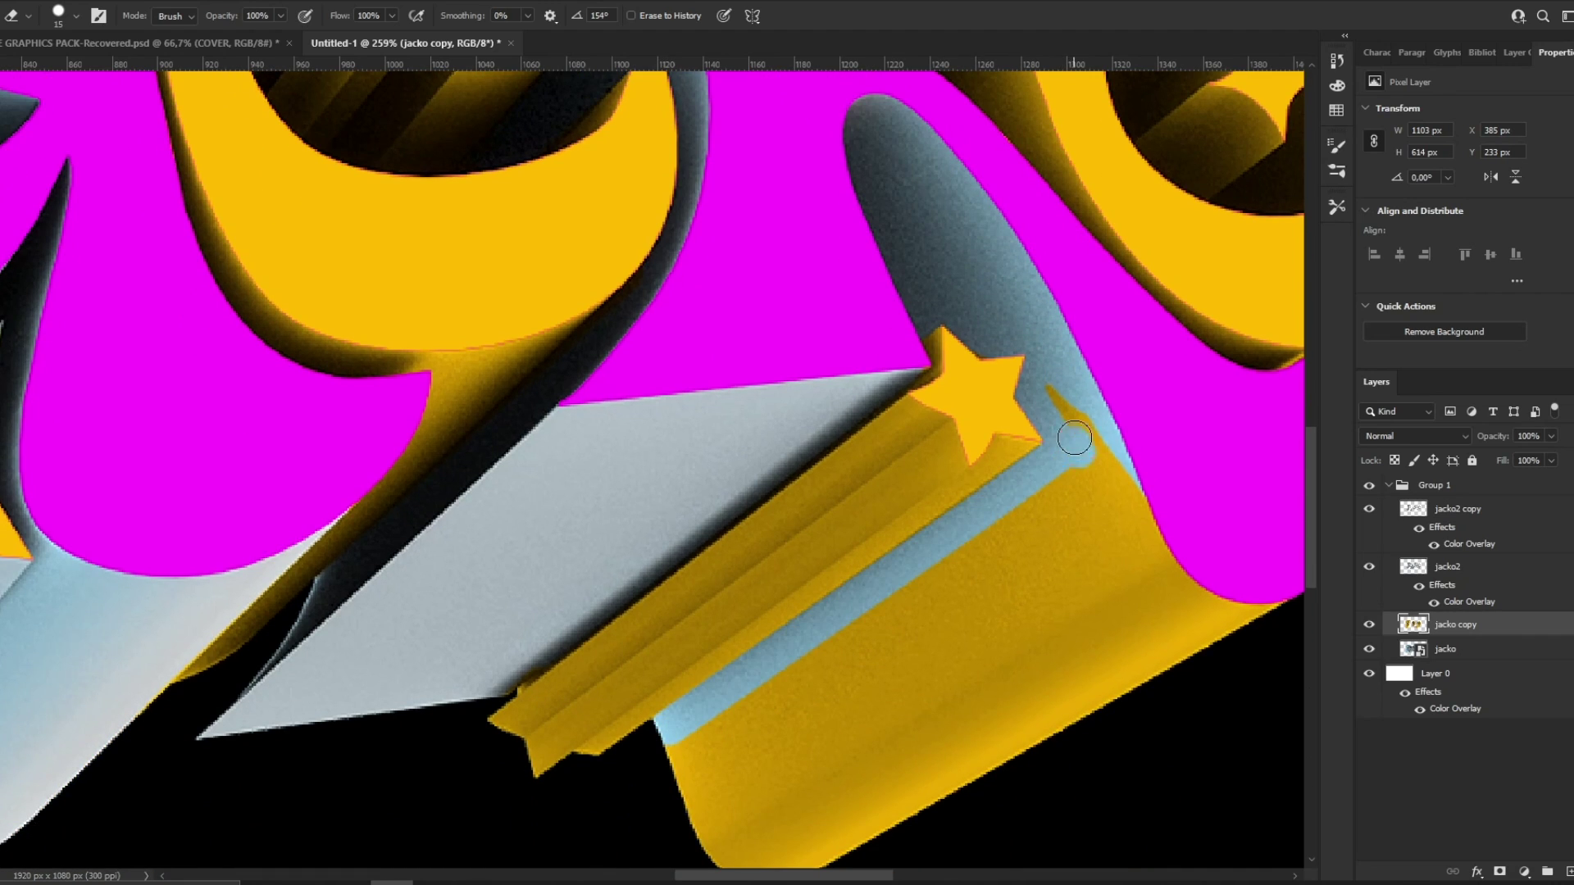
drag(1074, 437, 1279, 631)
scroll(1164, 574, down, 2)
alt+right_drag(1148, 533, 1188, 533)
mouse_move(1148, 533)
mouse_down()
mouse_move(937, 597)
mouse_move(721, 742)
mouse_up()
Step: Erase the yellow left in the gap between the upper arm of the "k" and the "o" on the jacko copy layer
key(z)
drag(771, 348, 652, 349)
drag(867, 168, 1025, 168)
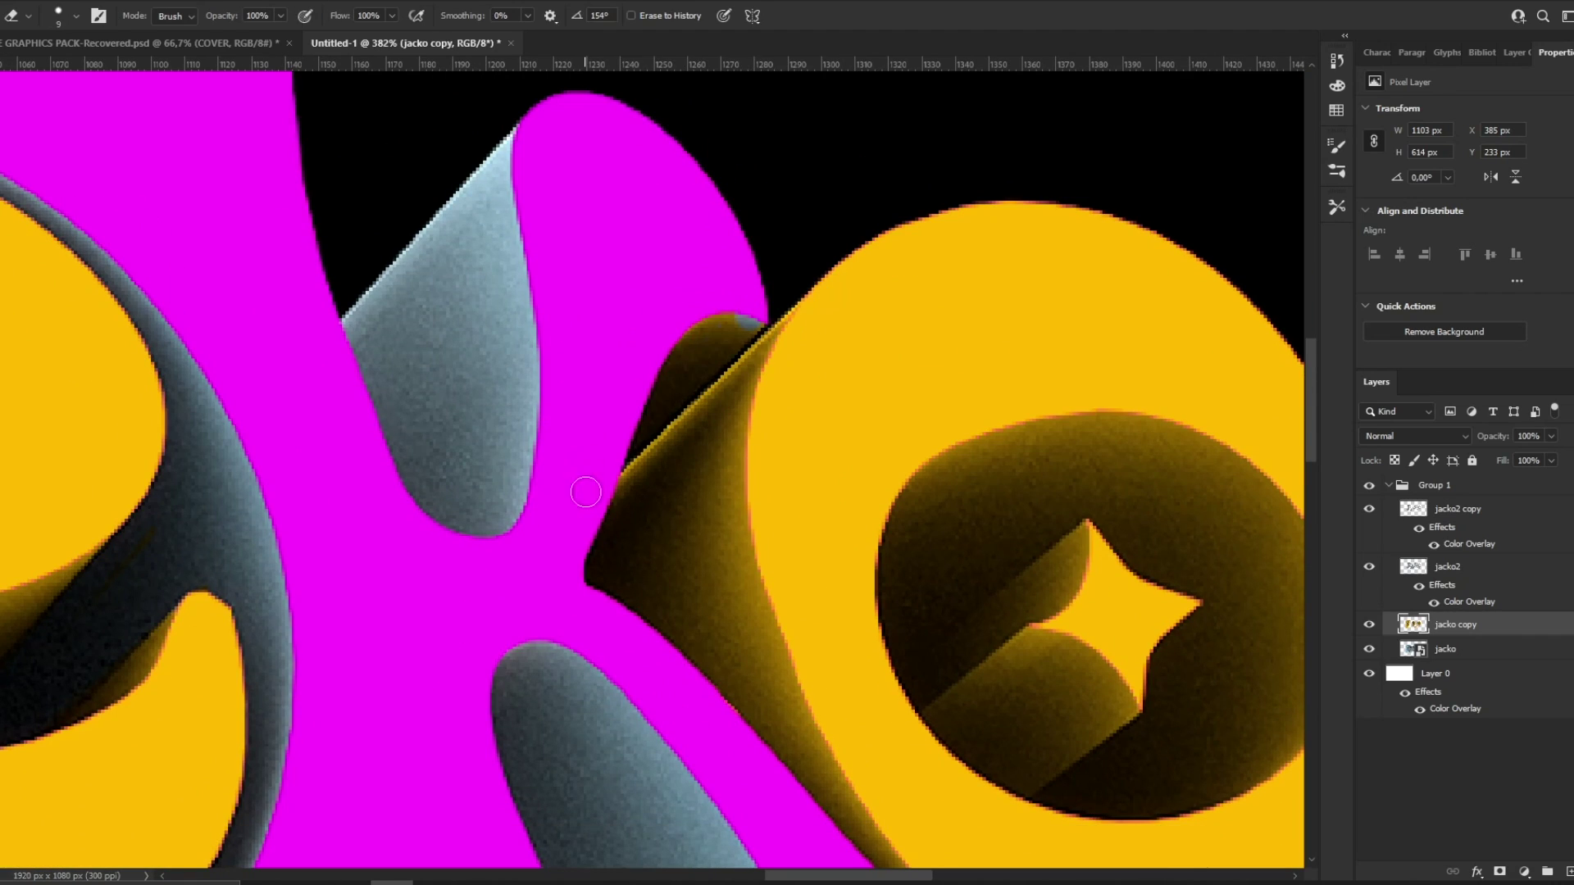
drag(696, 328, 728, 326)
key(z)
drag(704, 259, 605, 260)
drag(697, 326, 816, 326)
drag(808, 283, 694, 283)
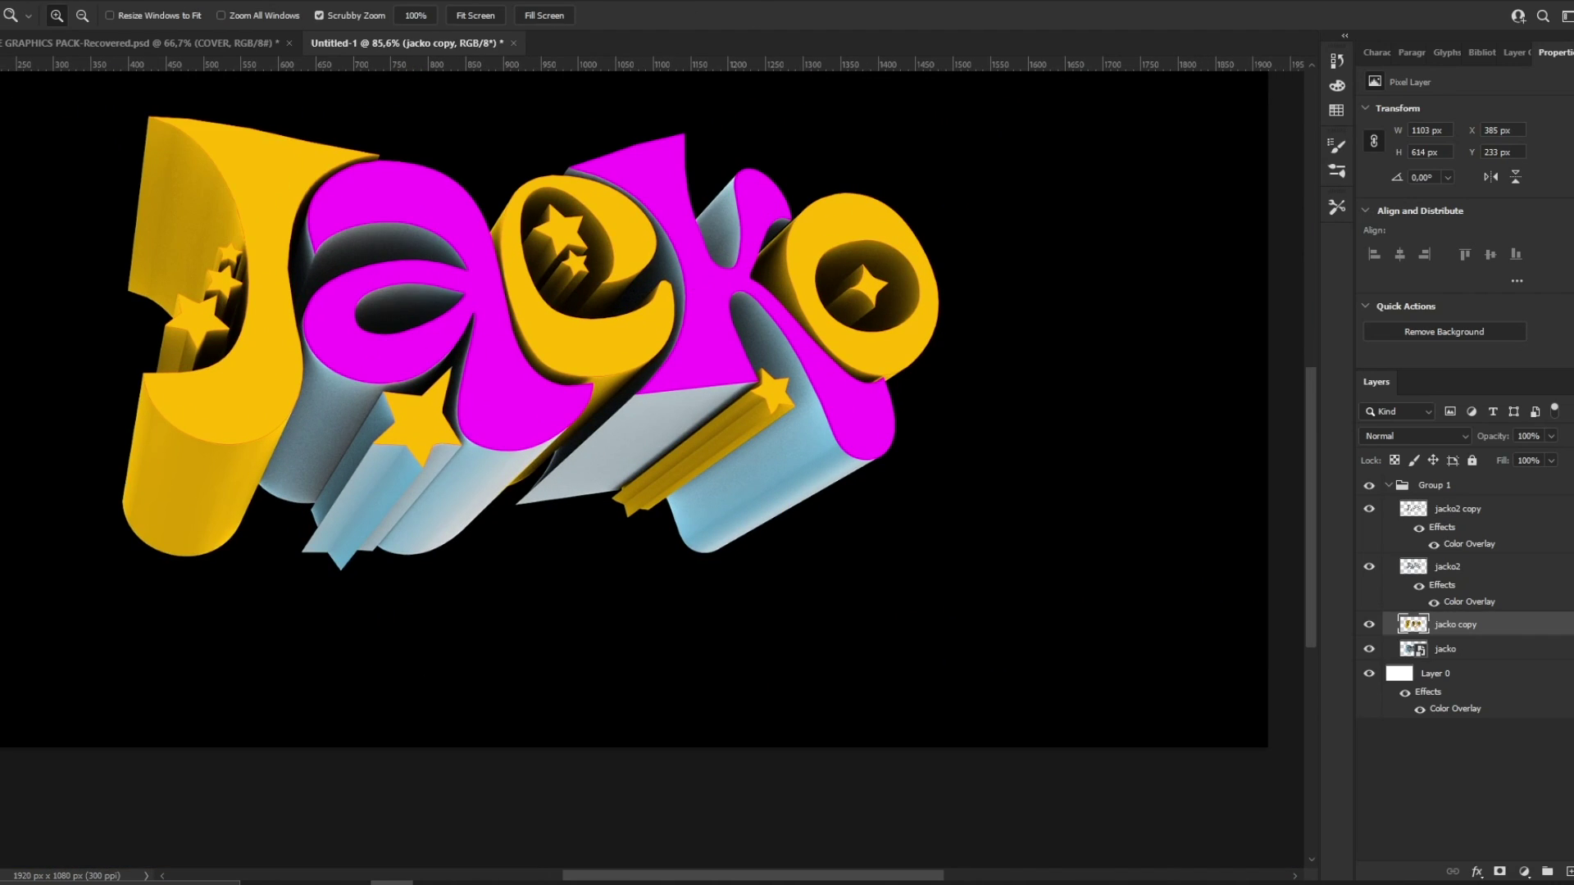
Step: Colorize the jacko layer magenta with Hue/Saturation, using a hue of 298 and a saturation of 100
key(v)
click(1468, 647)
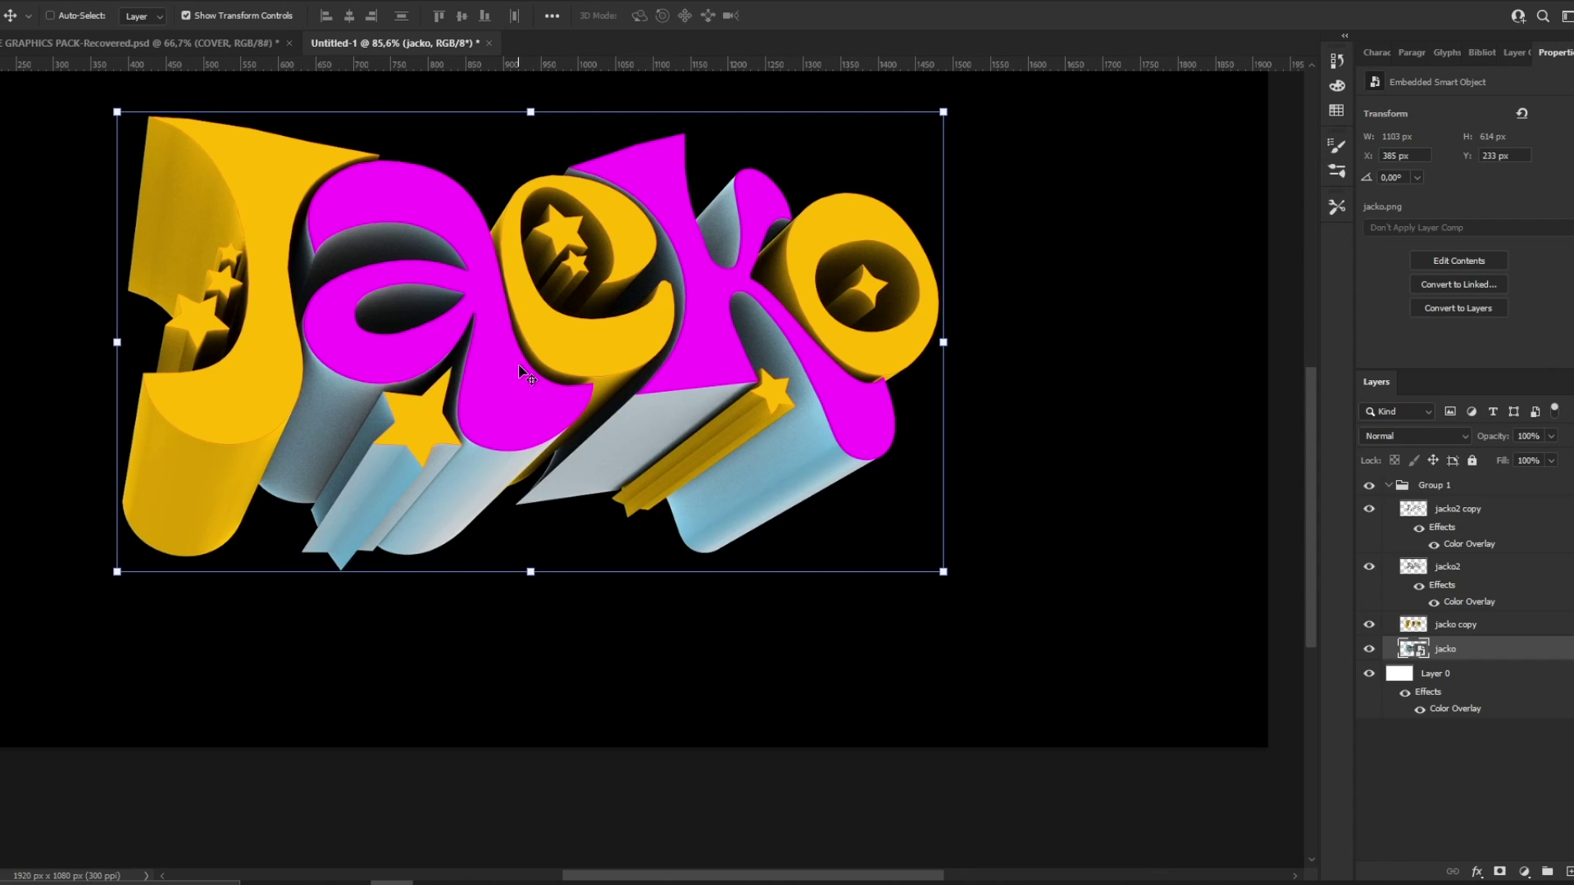
key(ctrl+u)
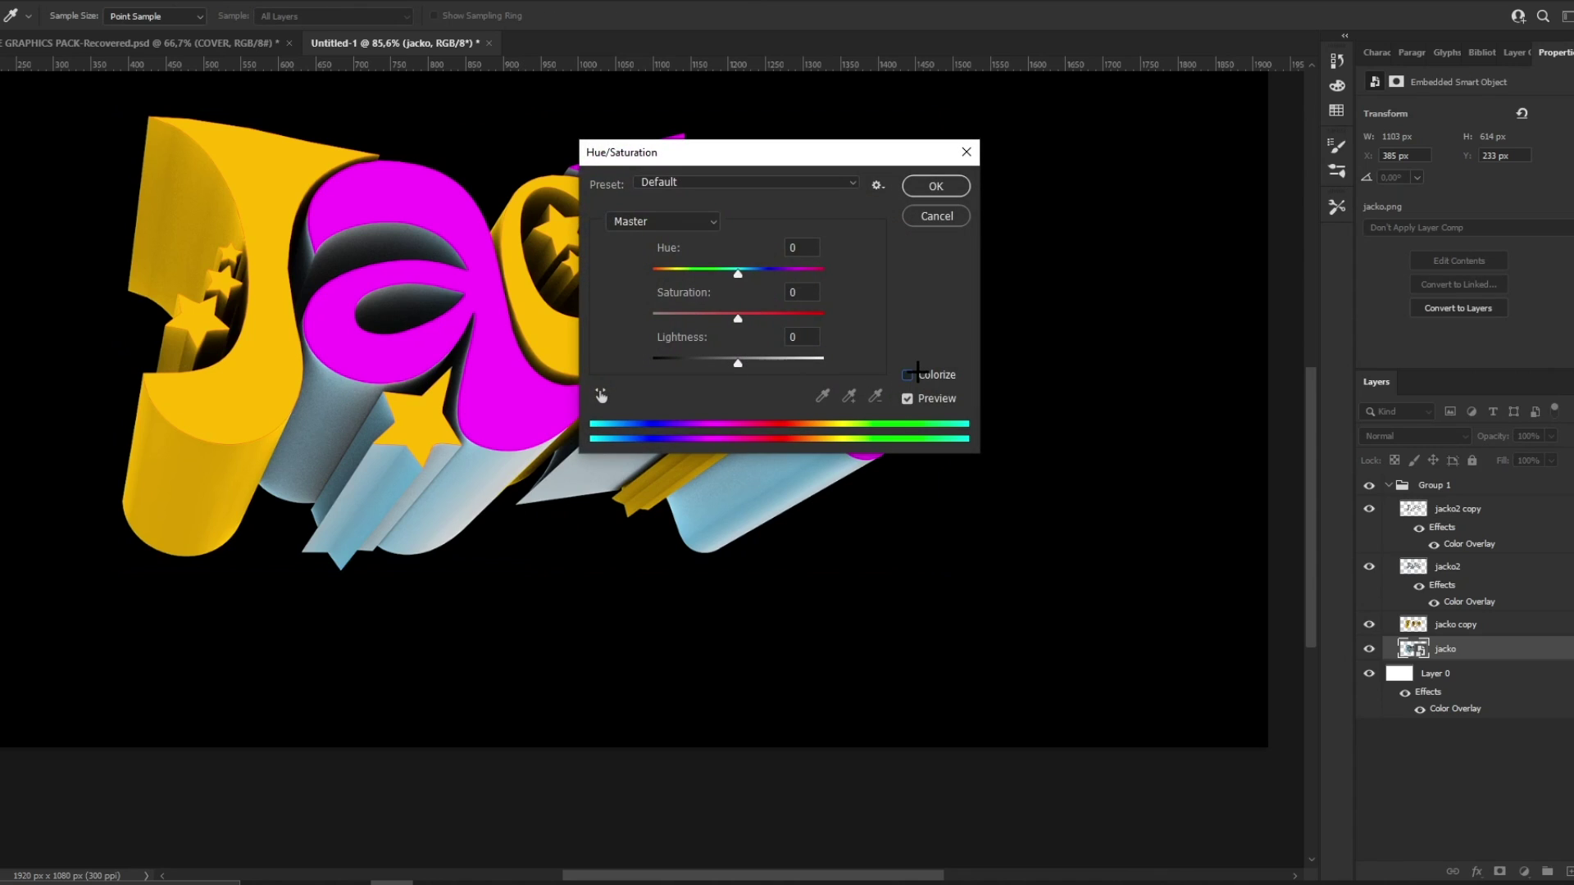
click(907, 374)
drag(805, 146, 927, 173)
click(916, 300)
drag(916, 300, 949, 369)
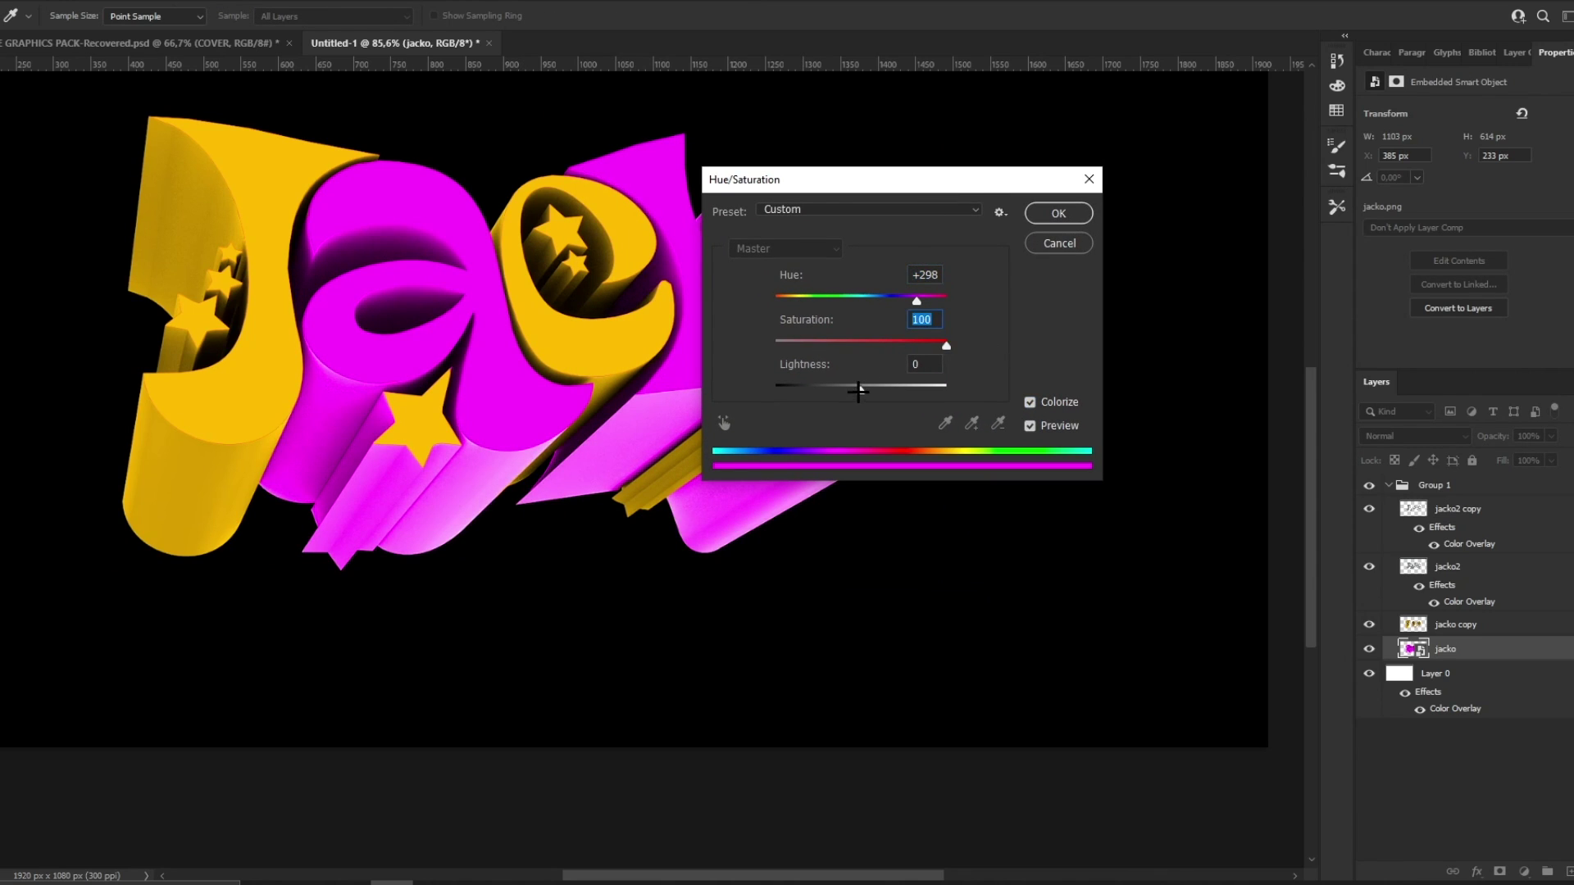
Step: Darken the jacko layer's magenta colorization to a lightness slightly below -41, fine-tune its hue and apply the adjustment
drag(858, 392, 825, 391)
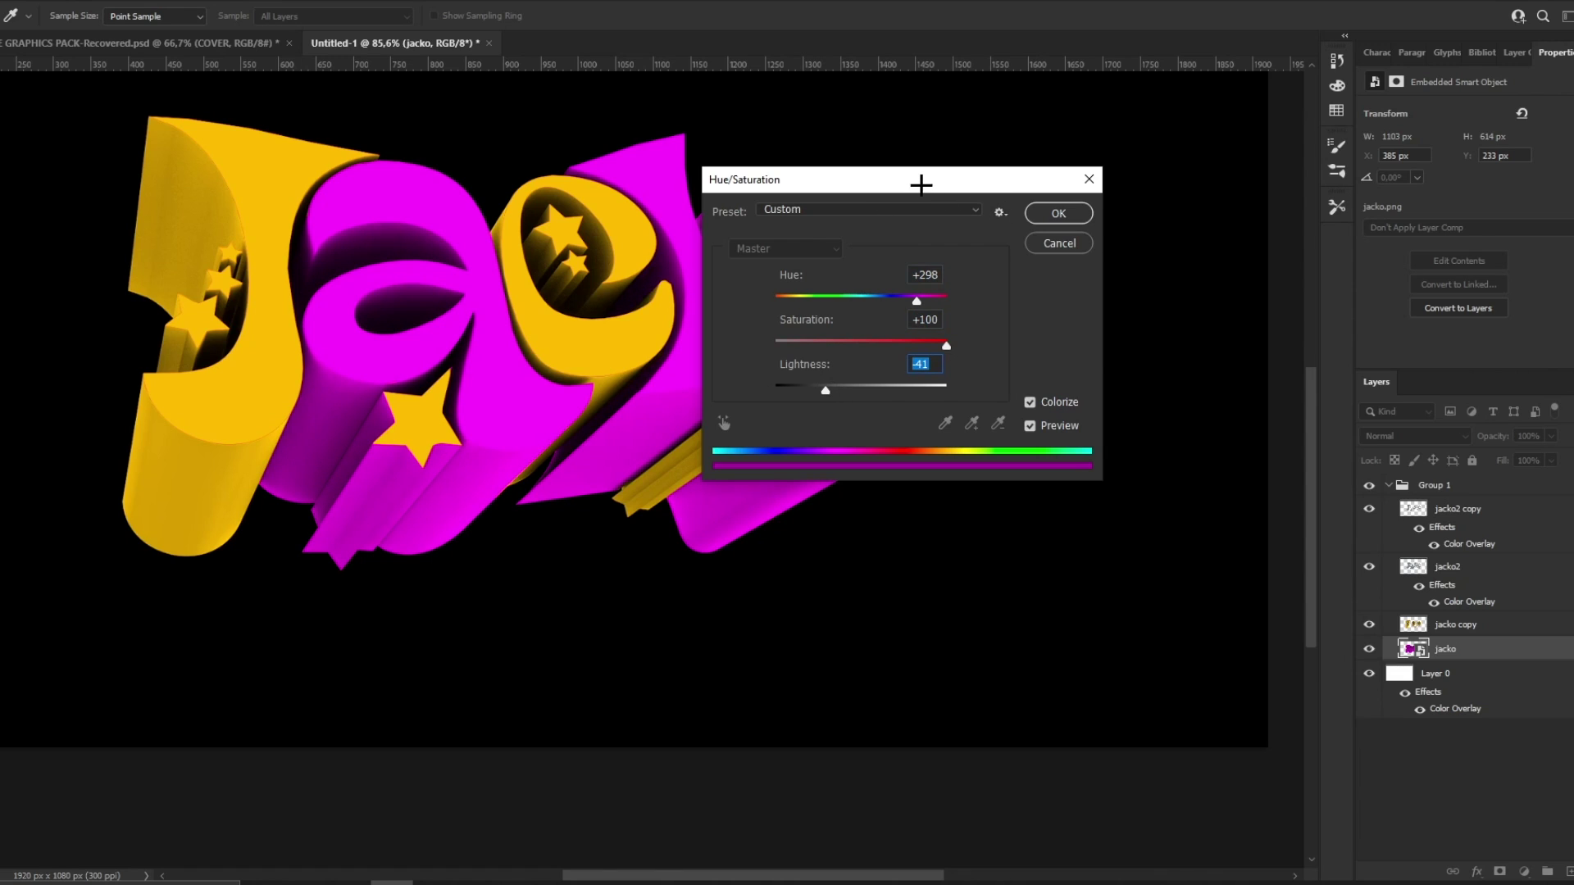
drag(920, 185, 994, 204)
drag(988, 321, 990, 321)
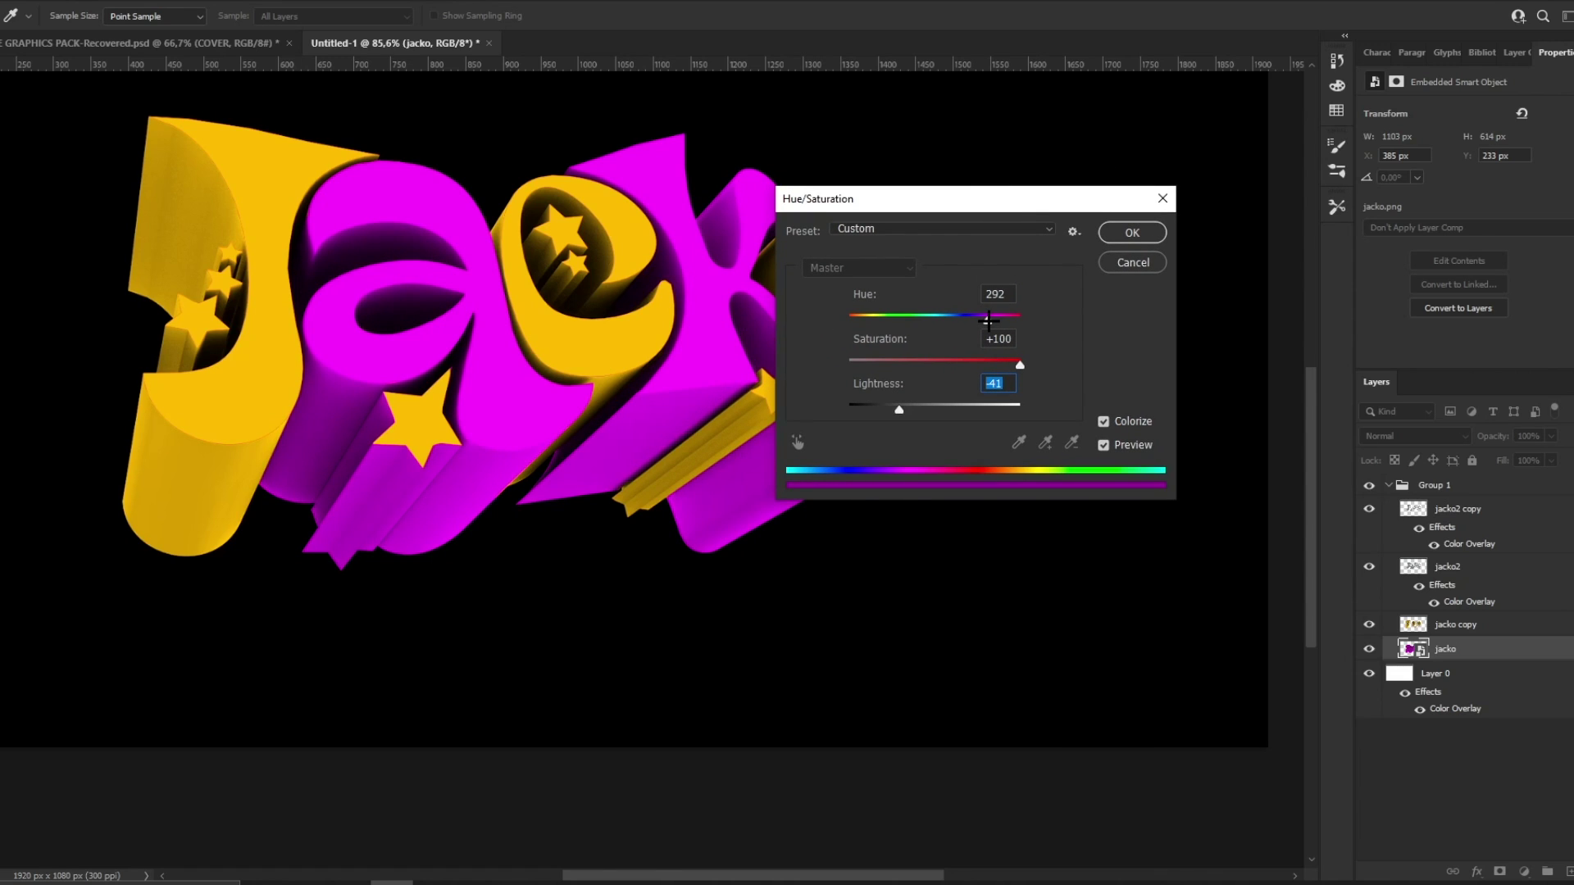
drag(900, 409, 894, 408)
click(1149, 232)
Step: Combine the jacko and jacko copy layers into a single smart object
key(z)
drag(735, 266, 738, 275)
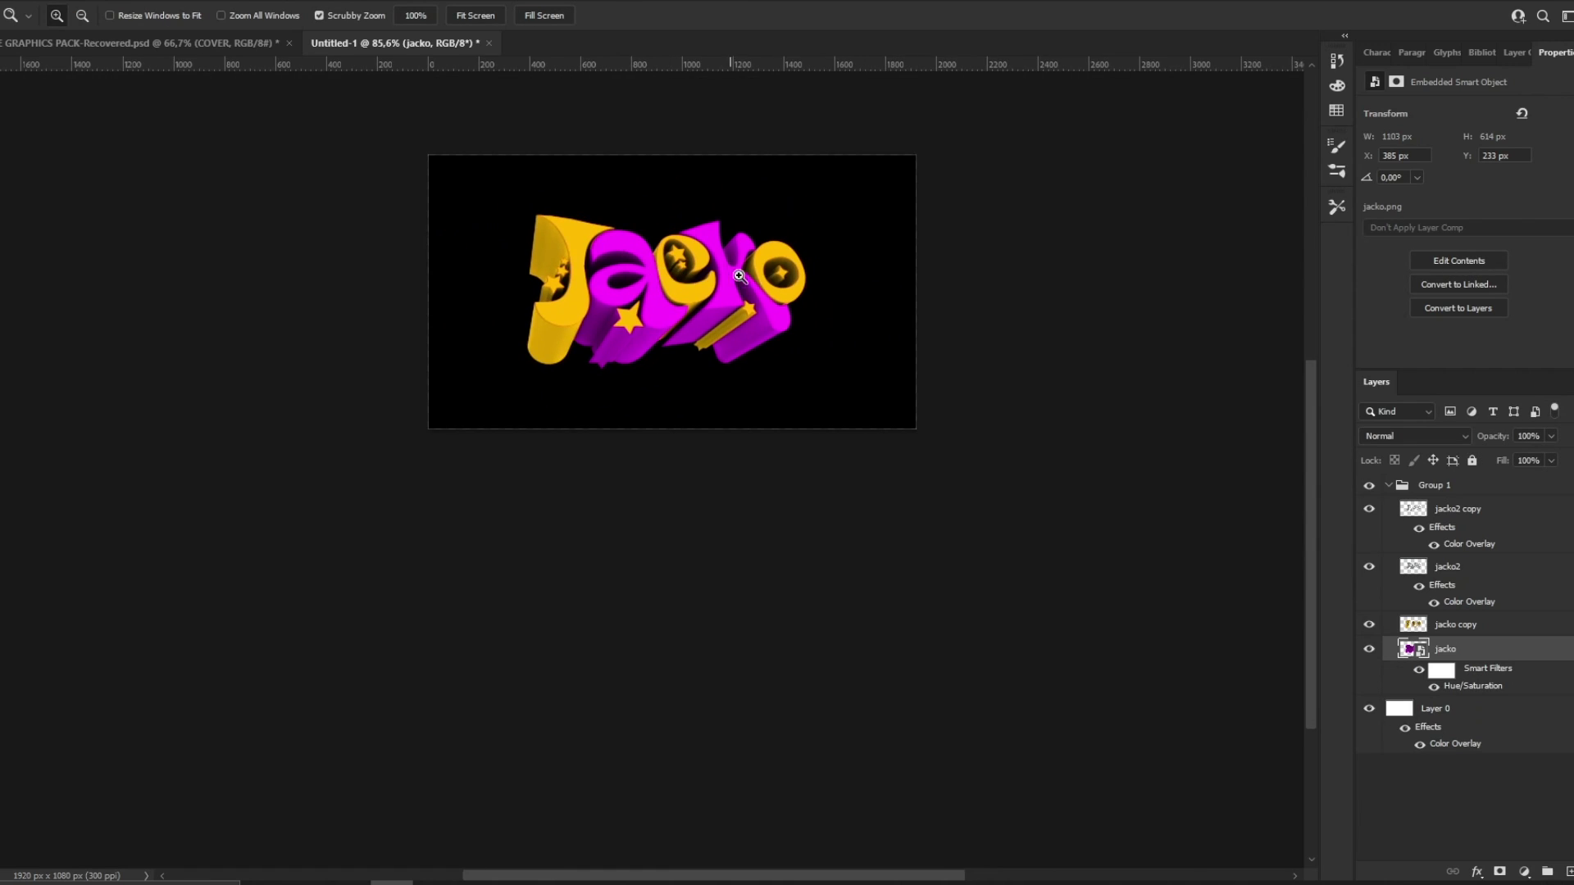
alt+scroll(740, 276, up, 5)
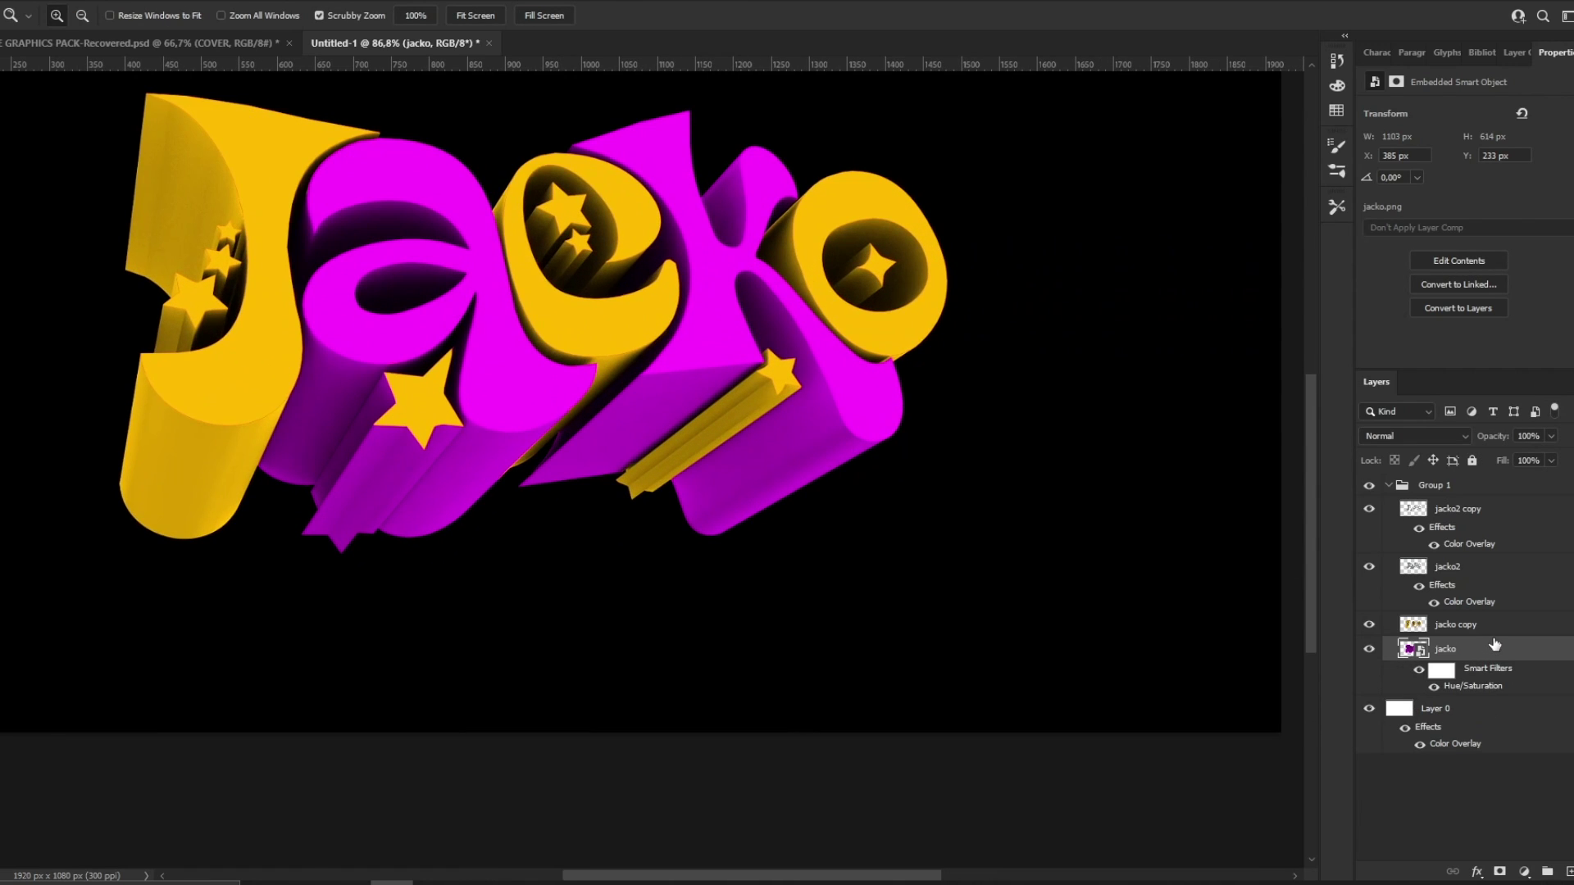
right_click(1497, 629)
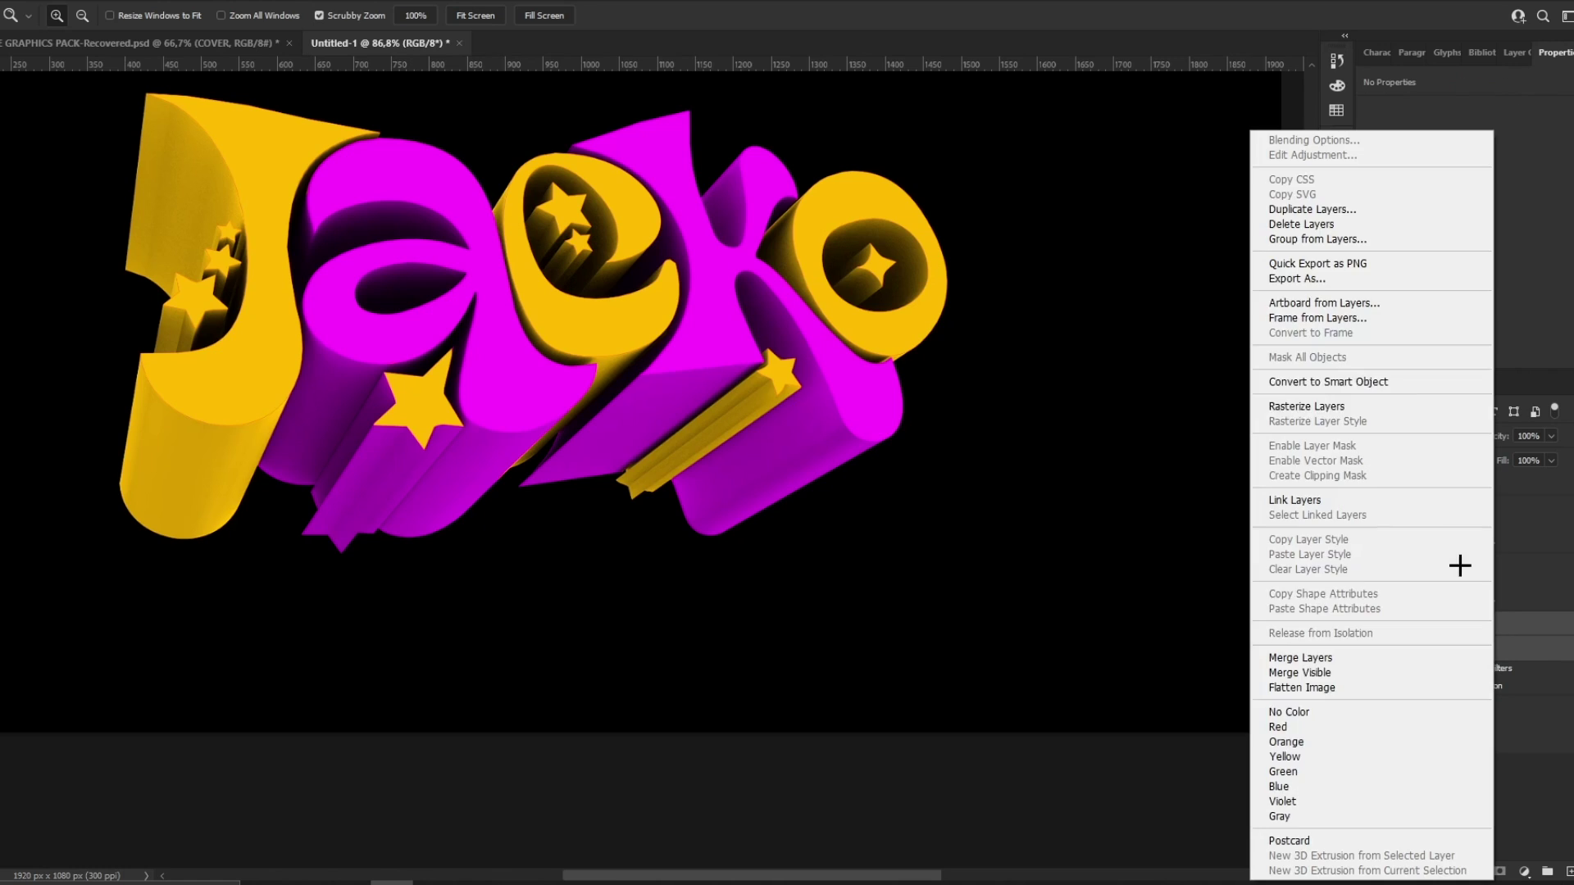
click(1356, 382)
alt+scroll(605, 279, down, 4)
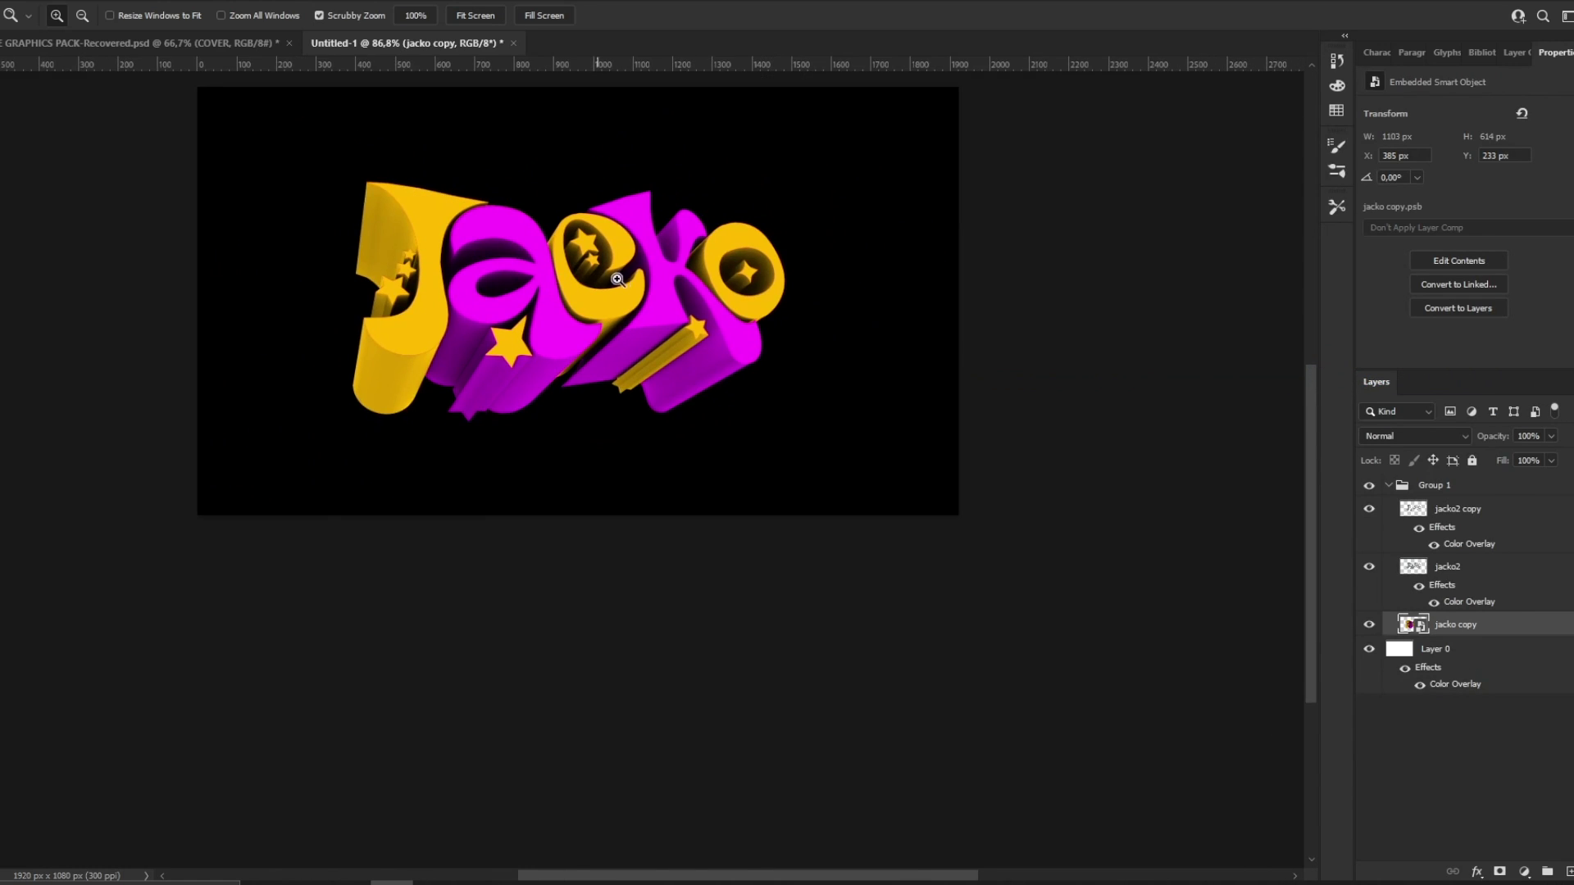
alt+scroll(620, 278, up, 5)
key(v)
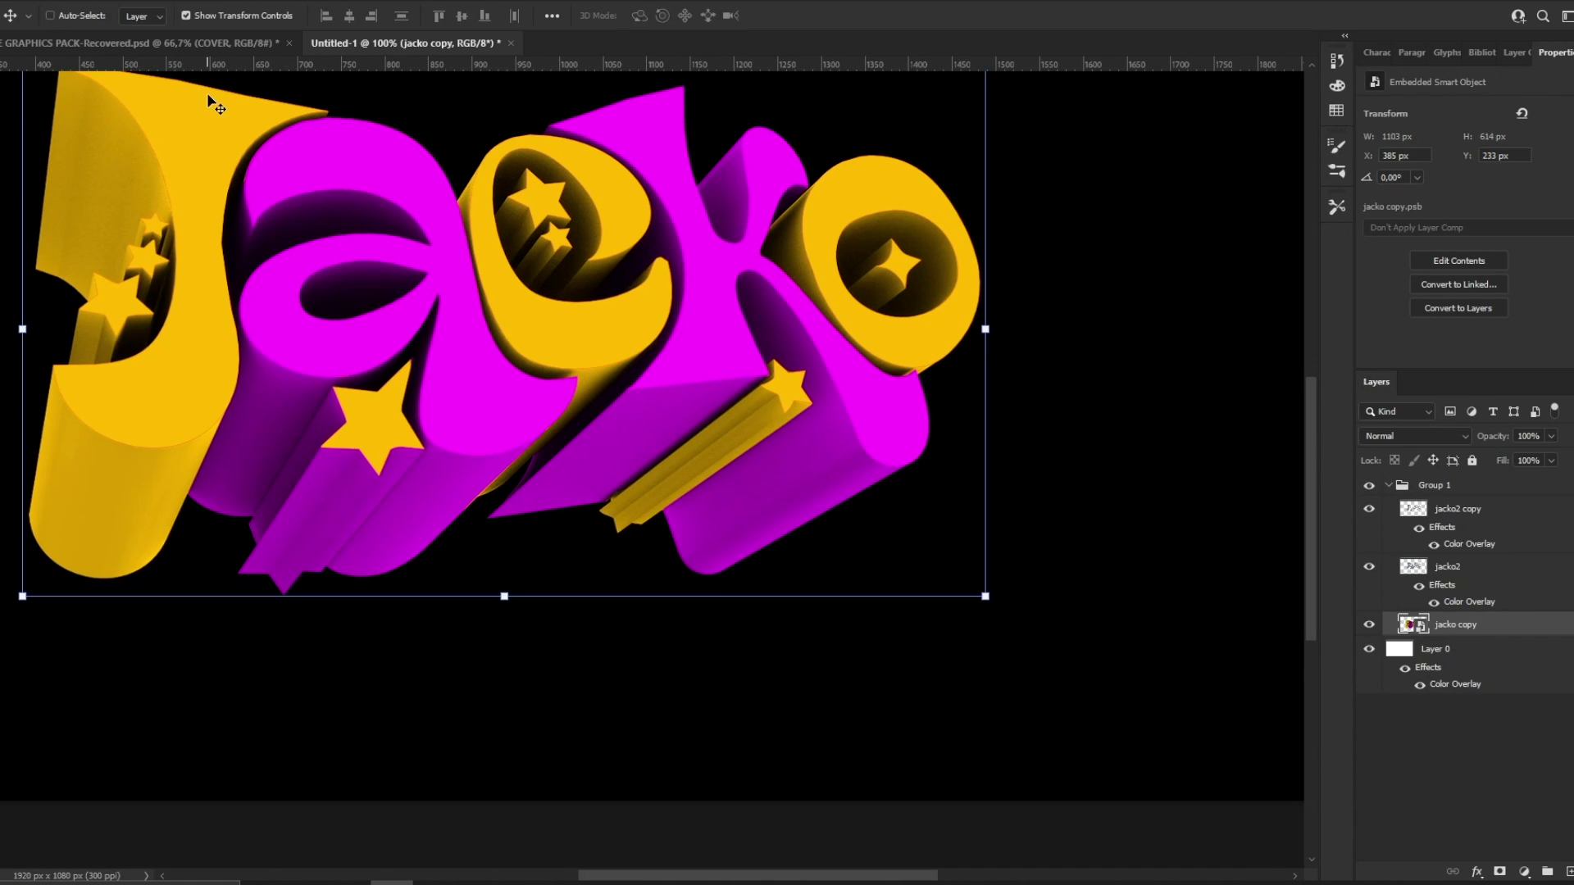
Step: Switch to the graphics pack document, hide the 3D text example, and expand the SHAPES/BRUSHES group
click(113, 41)
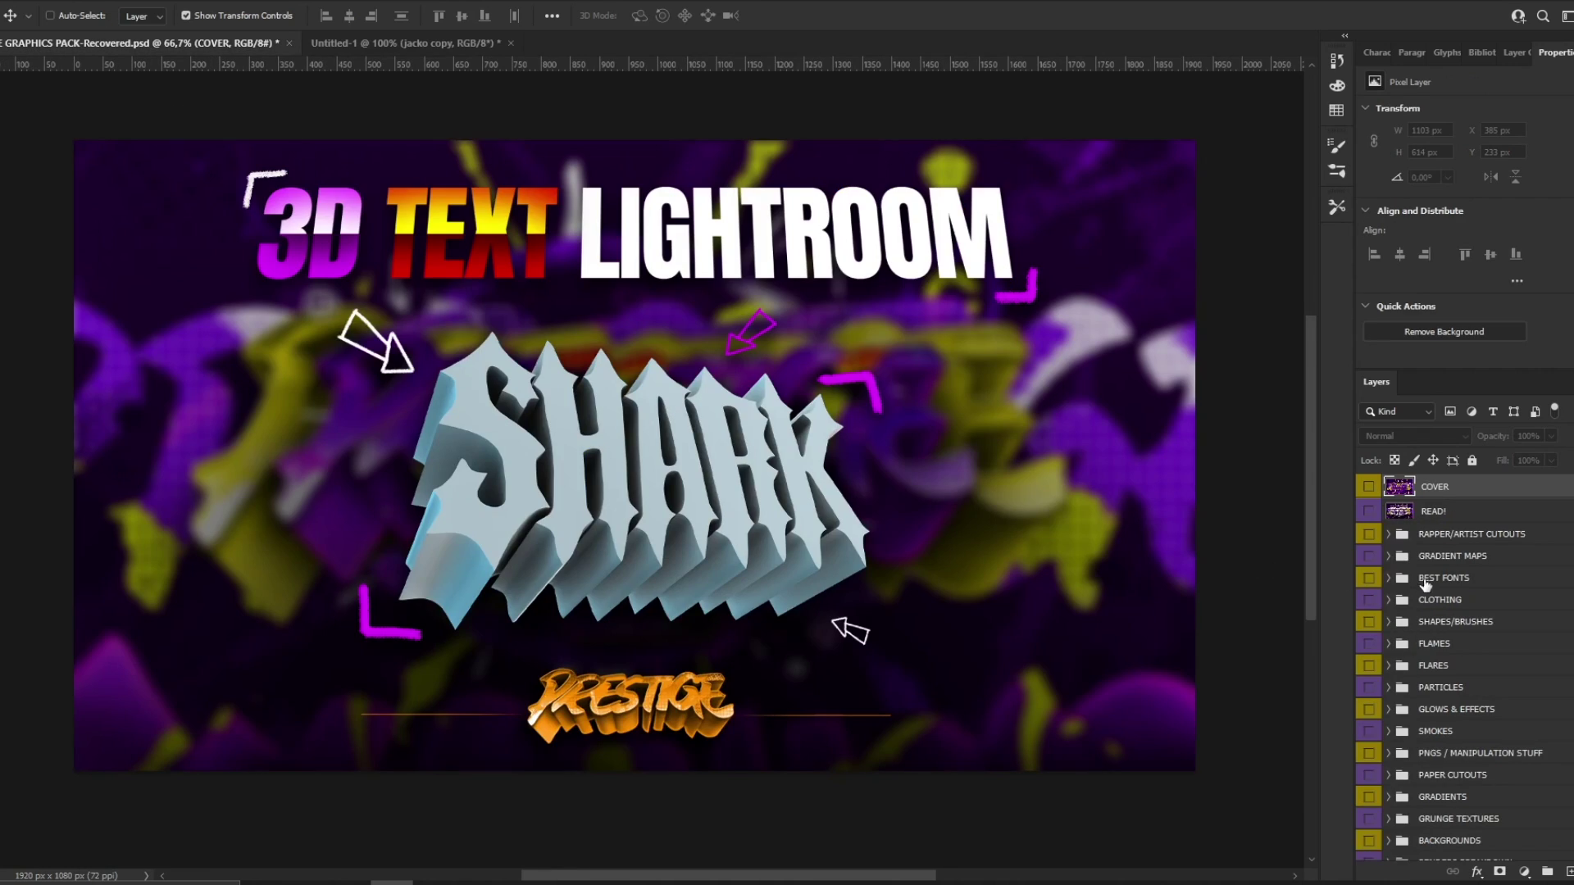
scroll(1423, 689, down, 4)
click(1369, 761)
scroll(1399, 737, up, 4)
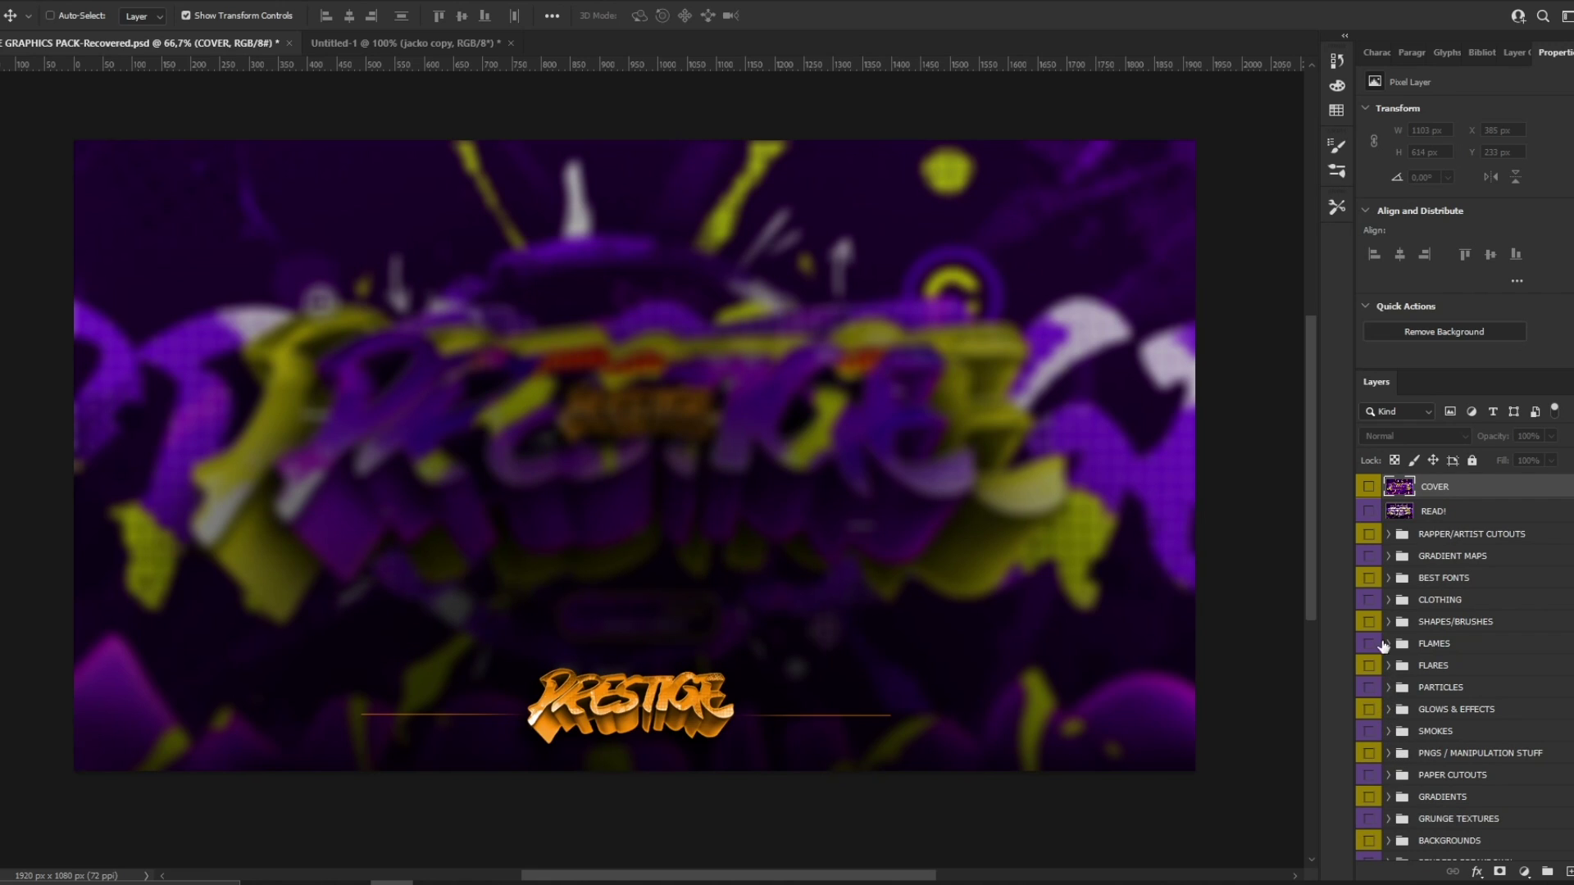
click(1384, 621)
click(1388, 622)
scroll(1362, 742, down, 2)
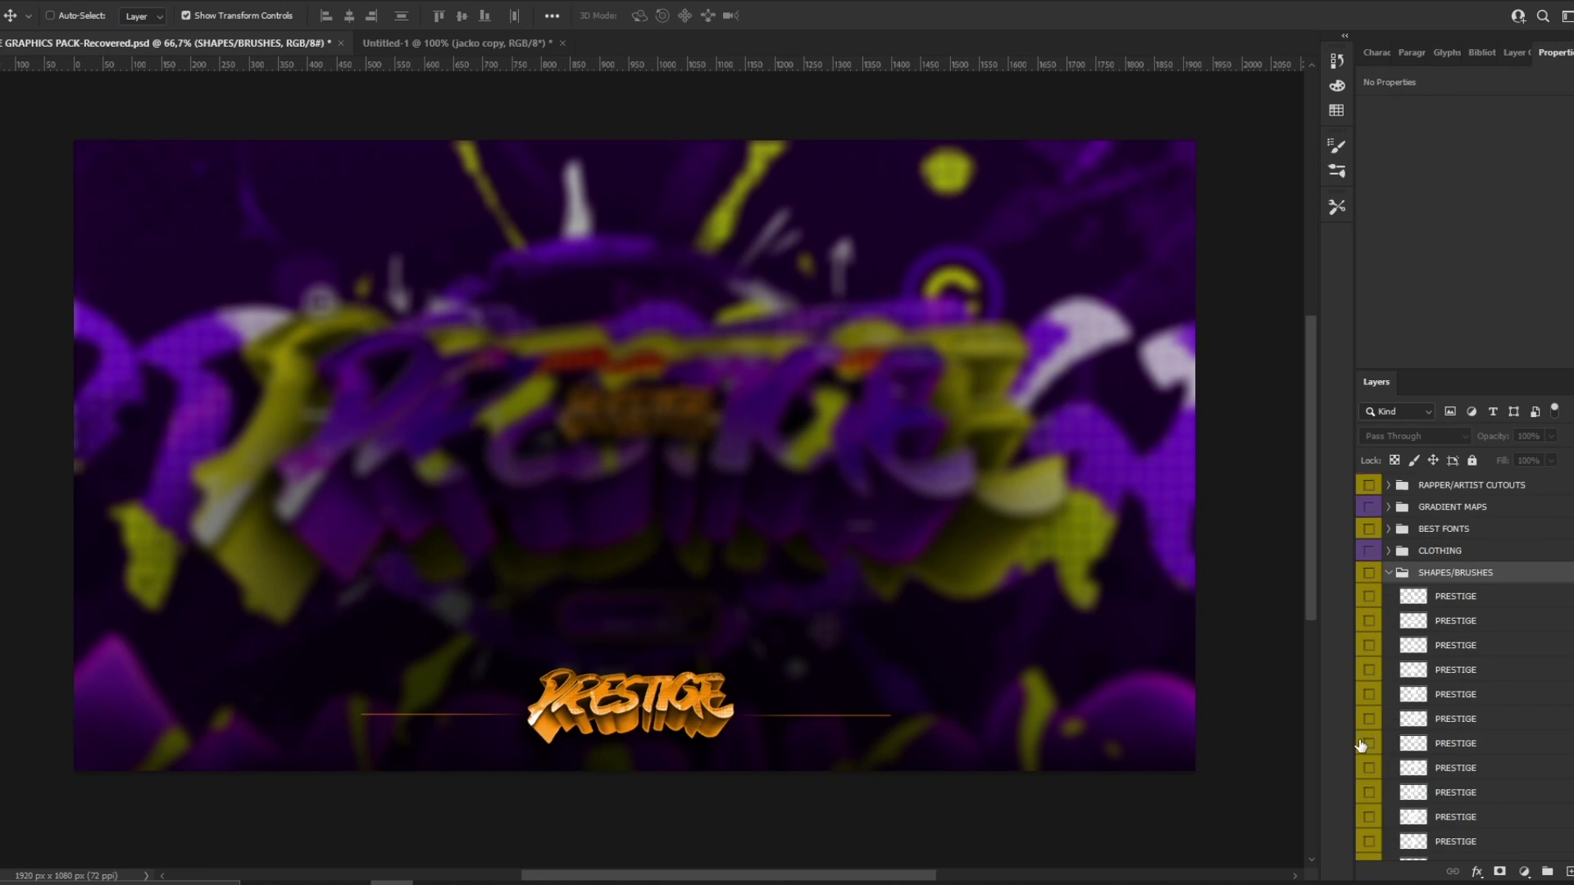
Step: Preview the shapes in the upper part of the SHAPES/BRUSHES group one by one, including the white brush swirl
click(1368, 695)
click(1367, 695)
click(1370, 670)
click(1370, 670)
click(1369, 645)
click(1369, 645)
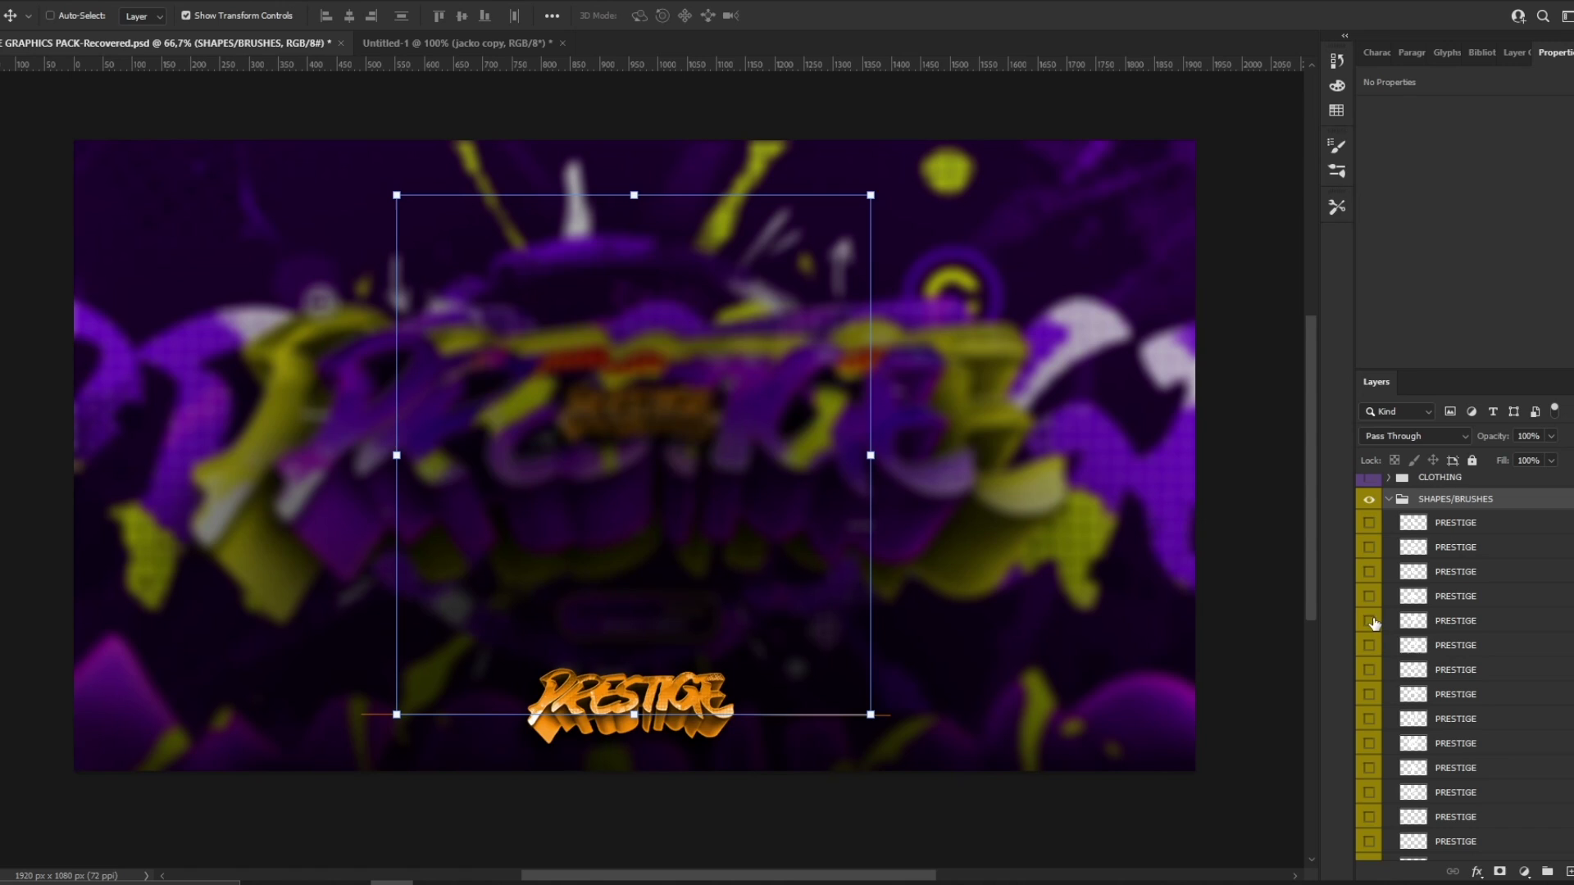
click(1370, 622)
click(1370, 621)
click(1369, 596)
click(1369, 596)
click(1369, 571)
click(1369, 571)
click(1369, 548)
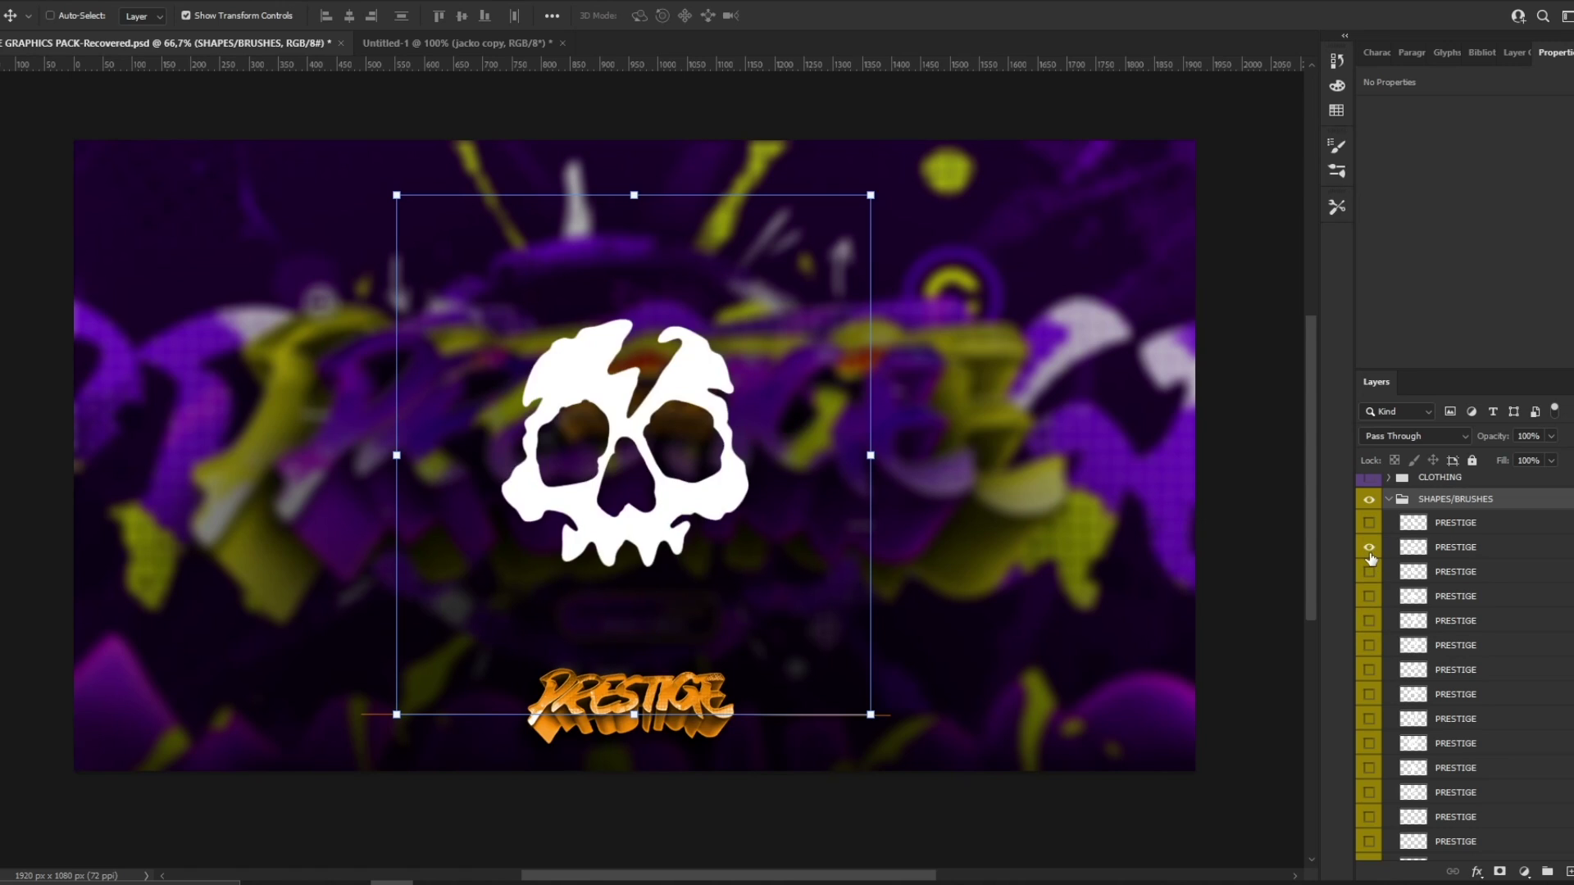
click(1369, 547)
click(1368, 620)
click(1369, 620)
click(1368, 596)
click(1368, 596)
click(1368, 621)
click(1368, 621)
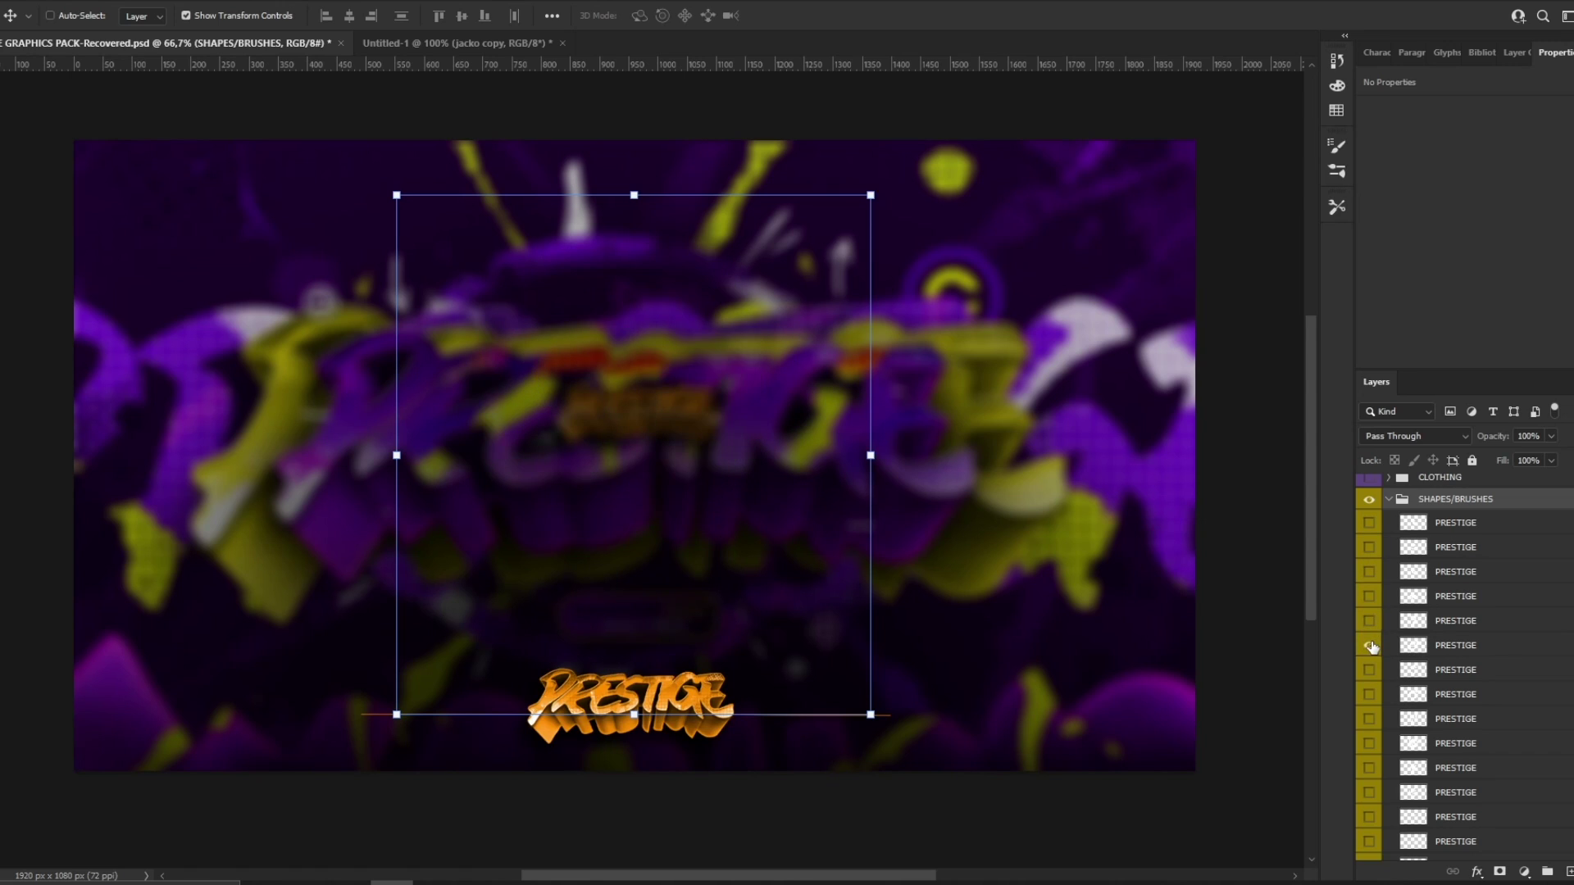
click(1368, 645)
click(1370, 645)
click(1370, 694)
click(1370, 694)
click(1370, 718)
click(1371, 718)
click(1371, 644)
ctrl+drag(685, 532, 693, 496)
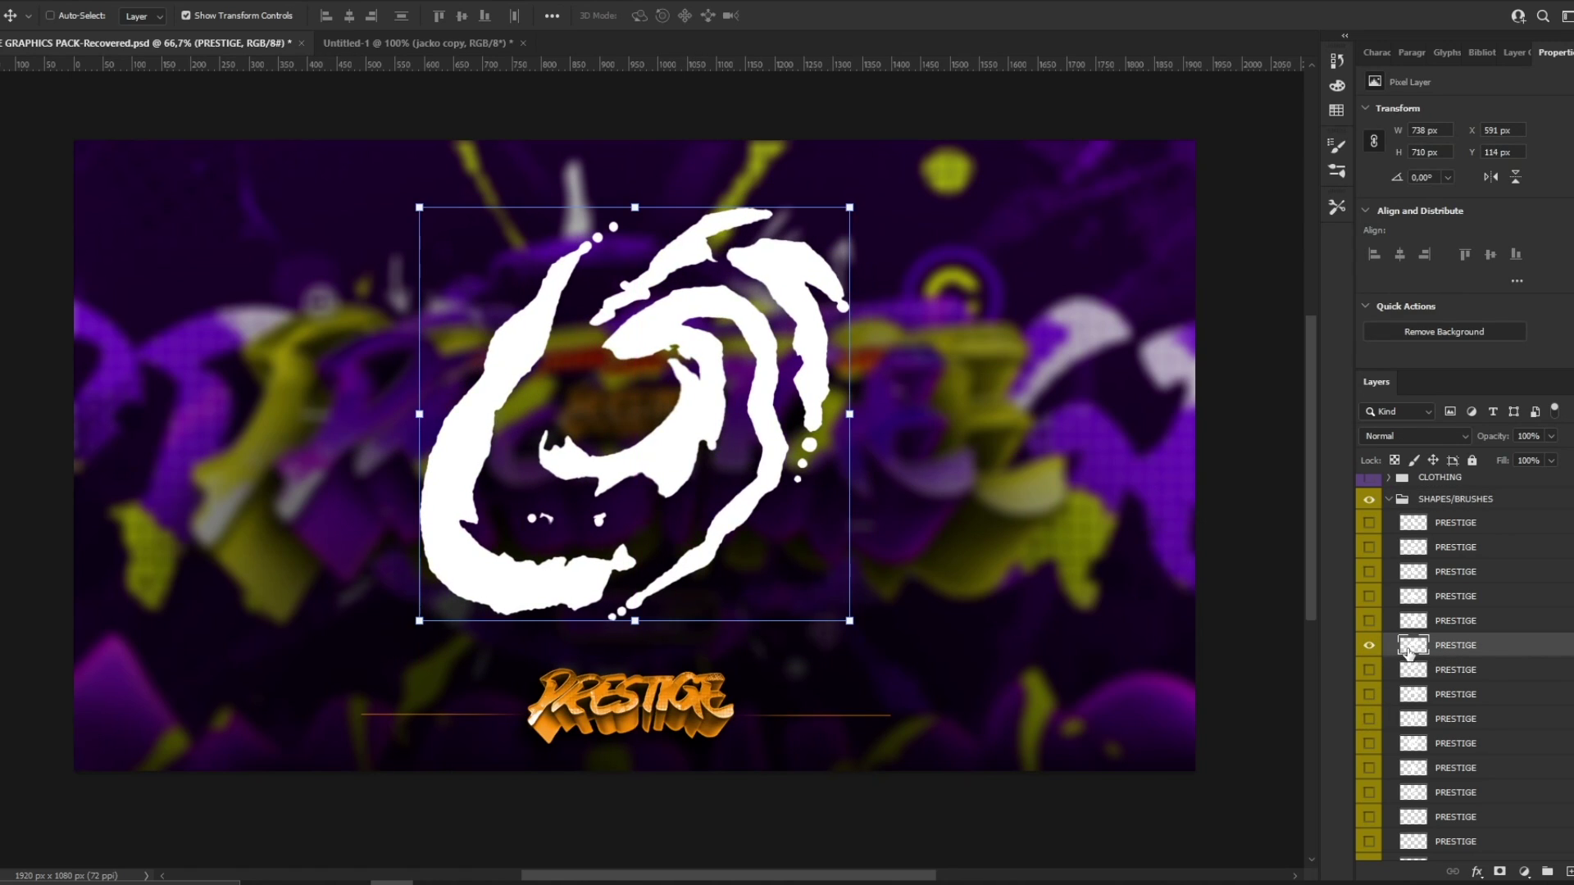
click(1369, 645)
Step: Preview more shapes one by one through to the end of the SHAPES/BRUSHES group
scroll(1367, 742, down, 1)
click(1369, 719)
click(1368, 717)
click(1368, 694)
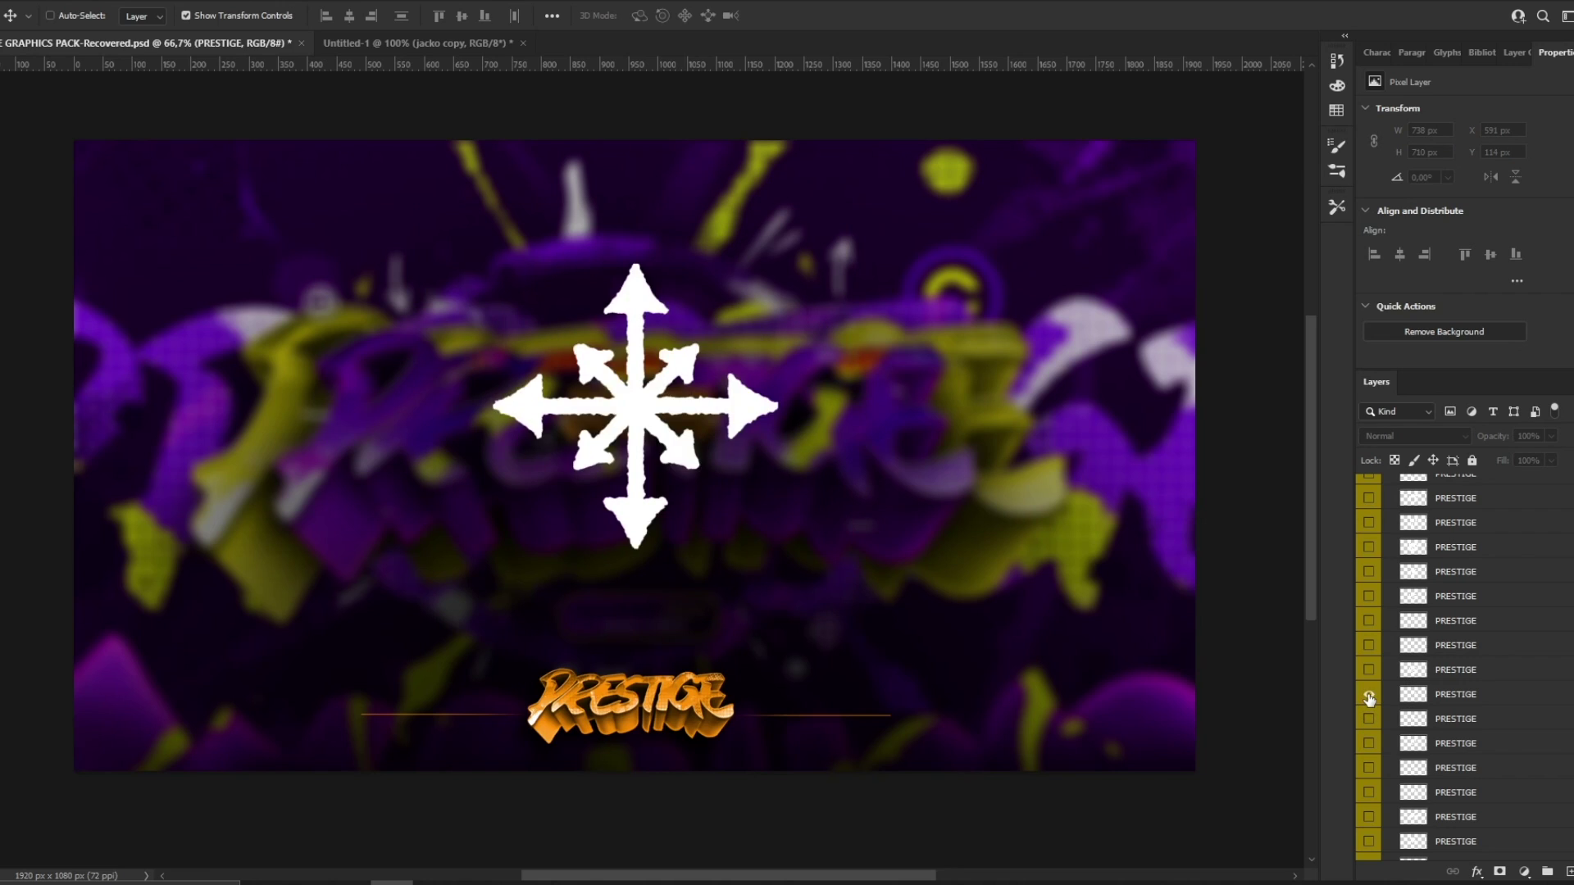
click(1368, 693)
scroll(1368, 694, down, 2)
click(1369, 693)
click(1368, 693)
double_click(1367, 718)
scroll(1367, 719, down, 2)
click(1366, 720)
click(1367, 720)
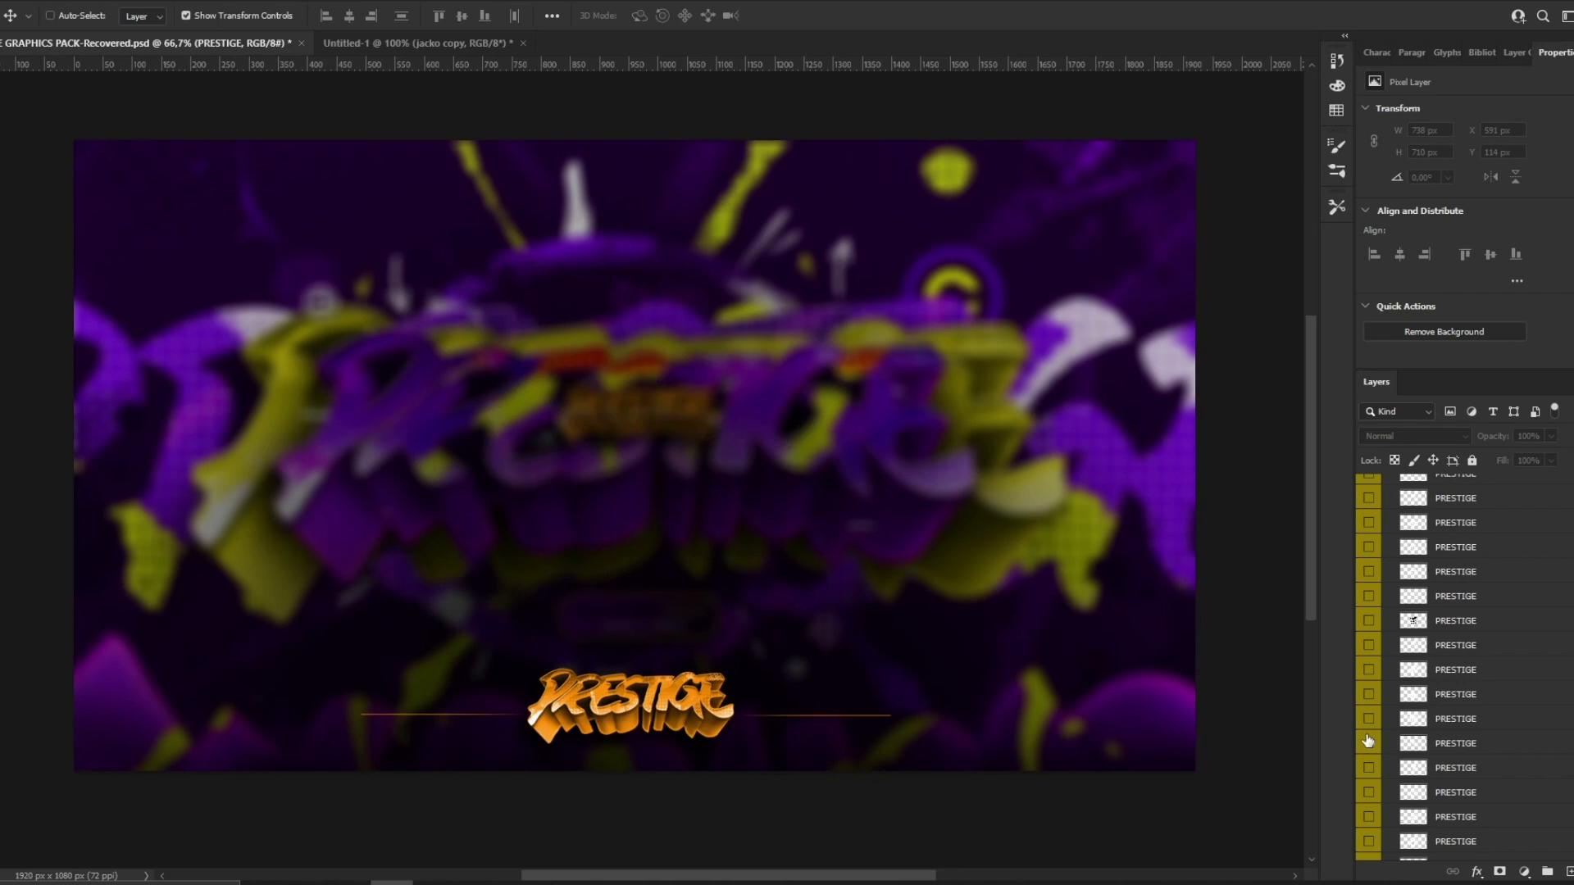
click(1368, 741)
click(1368, 742)
scroll(1368, 742, down, 3)
click(1369, 766)
click(1369, 767)
scroll(1367, 764, down, 2)
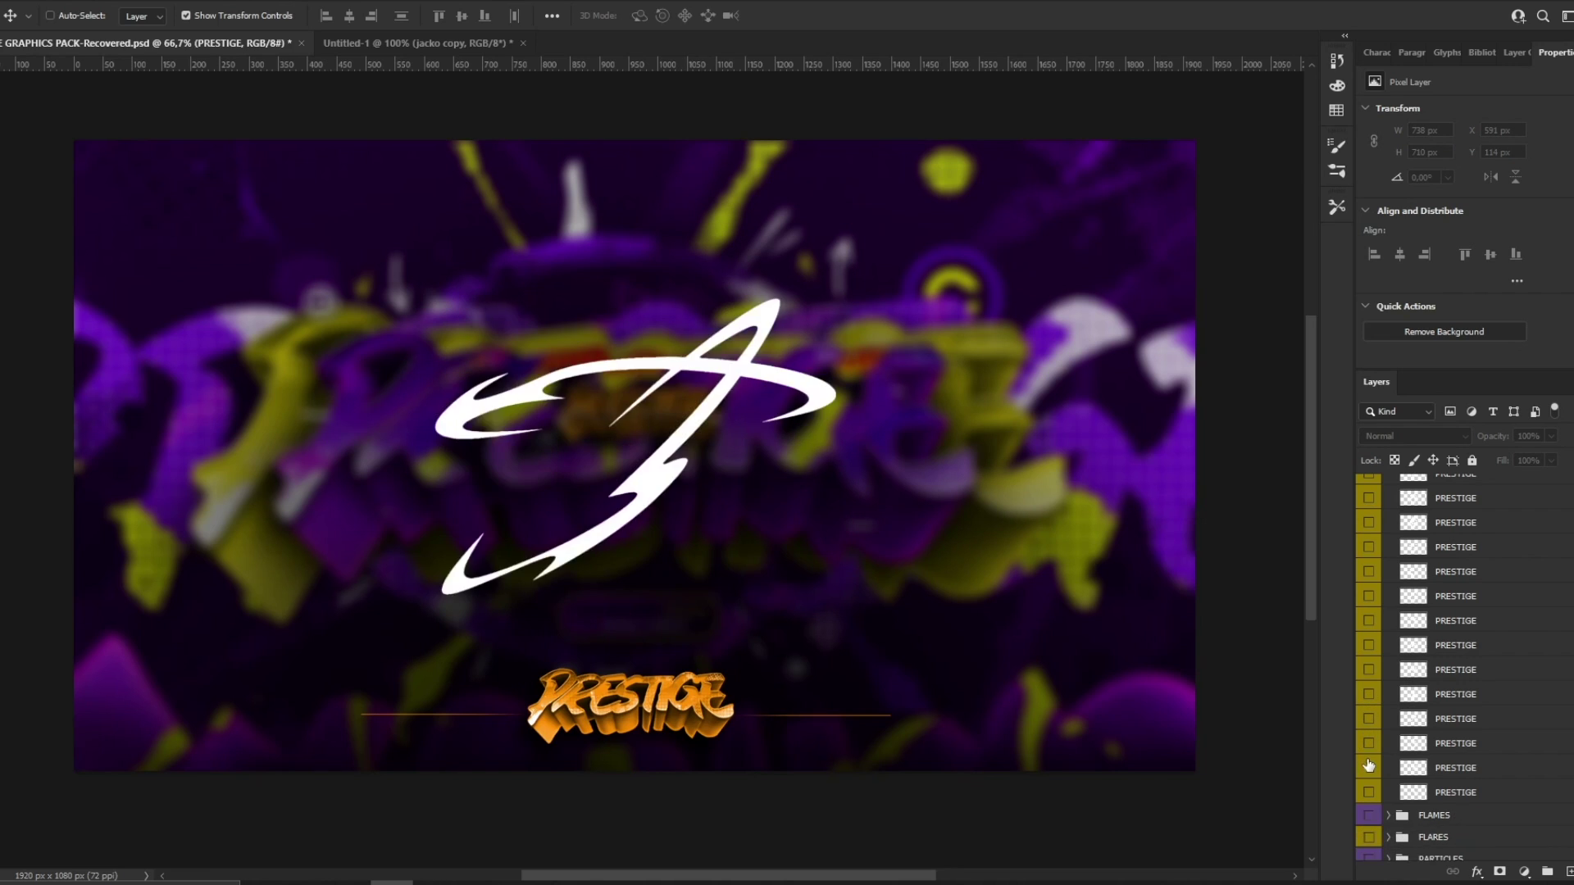
click(1369, 767)
click(1369, 766)
click(1369, 742)
click(1369, 742)
click(1369, 767)
click(1369, 767)
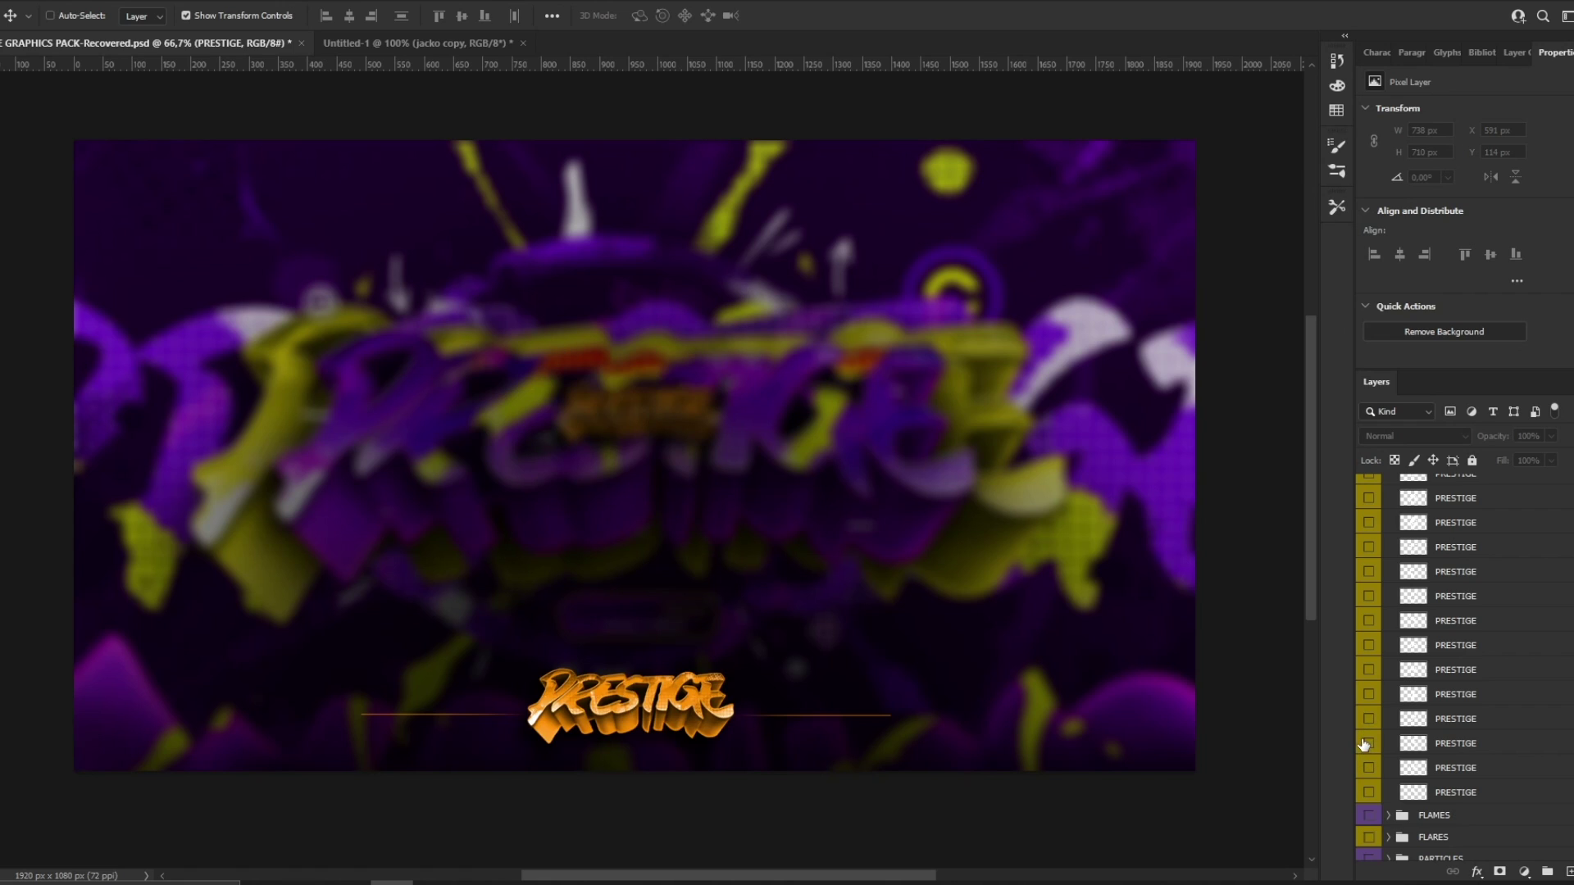
Step: Show the white brush-swirl shape in the SHAPES/BRUSHES group again and copy its layer
scroll(1365, 696, up, 5)
click(1369, 596)
click(1369, 596)
click(1369, 596)
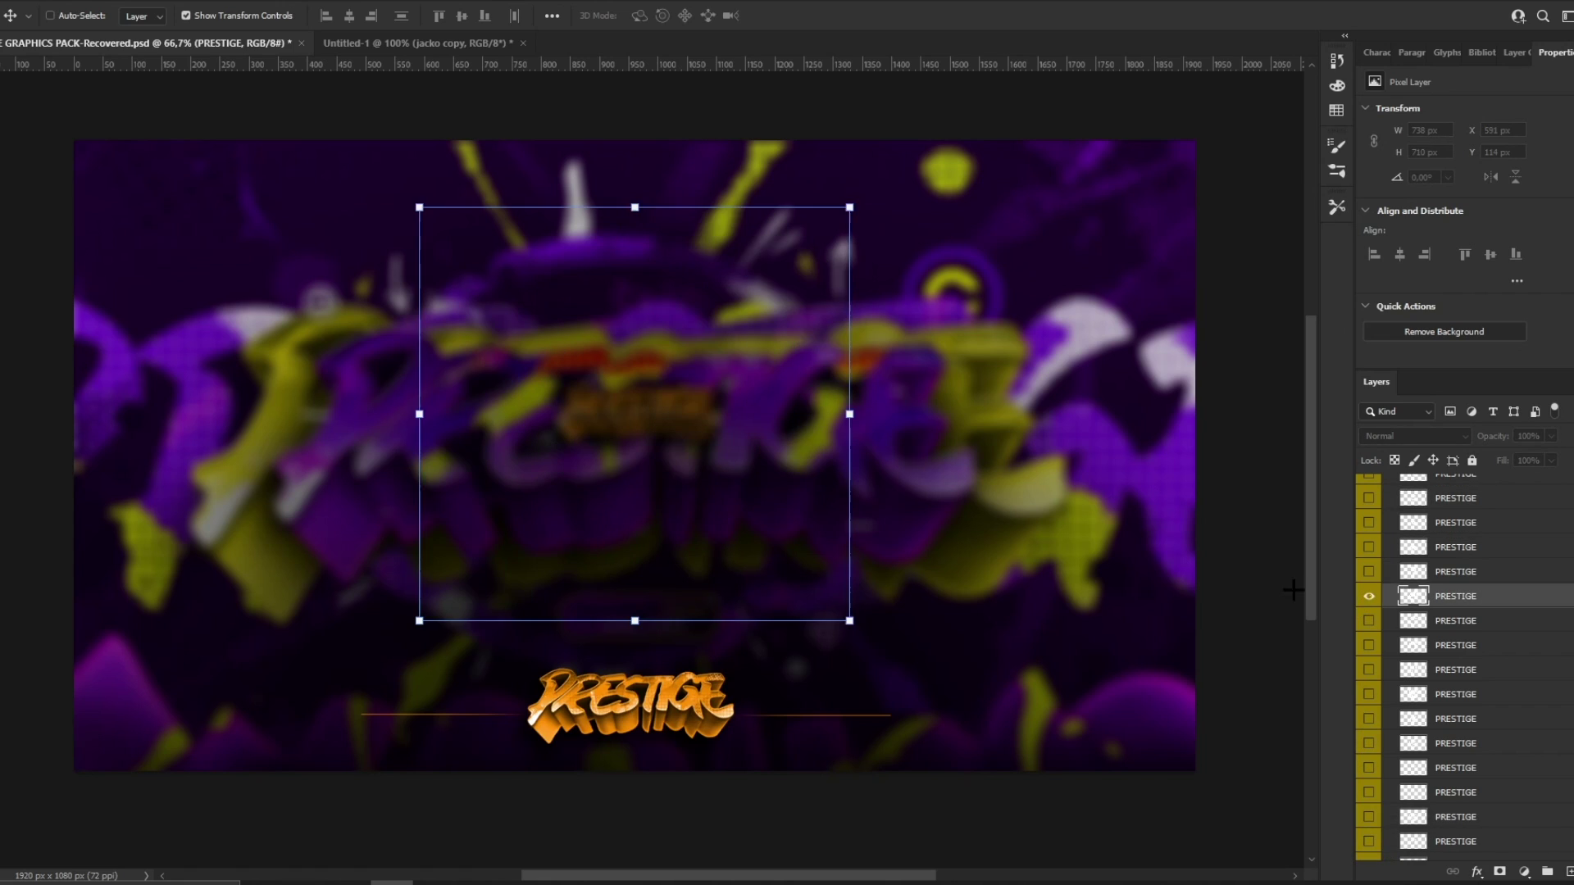
key(ctrl+c)
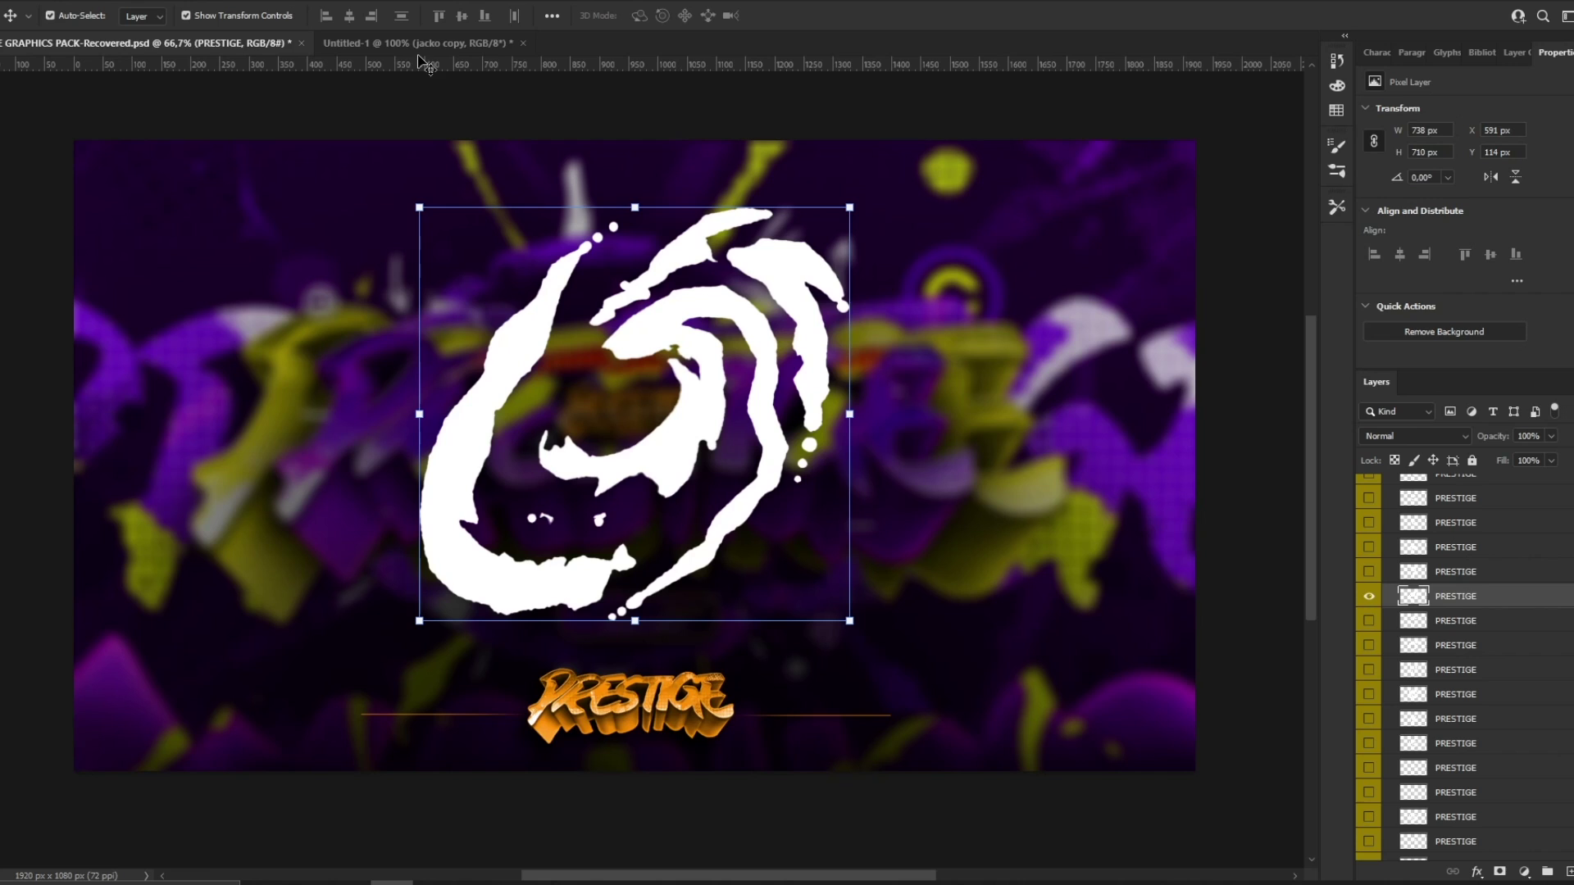
Step: Paste the swirl shape into Untitled-1 above the jacko copy layer and clip it to that layer
click(416, 44)
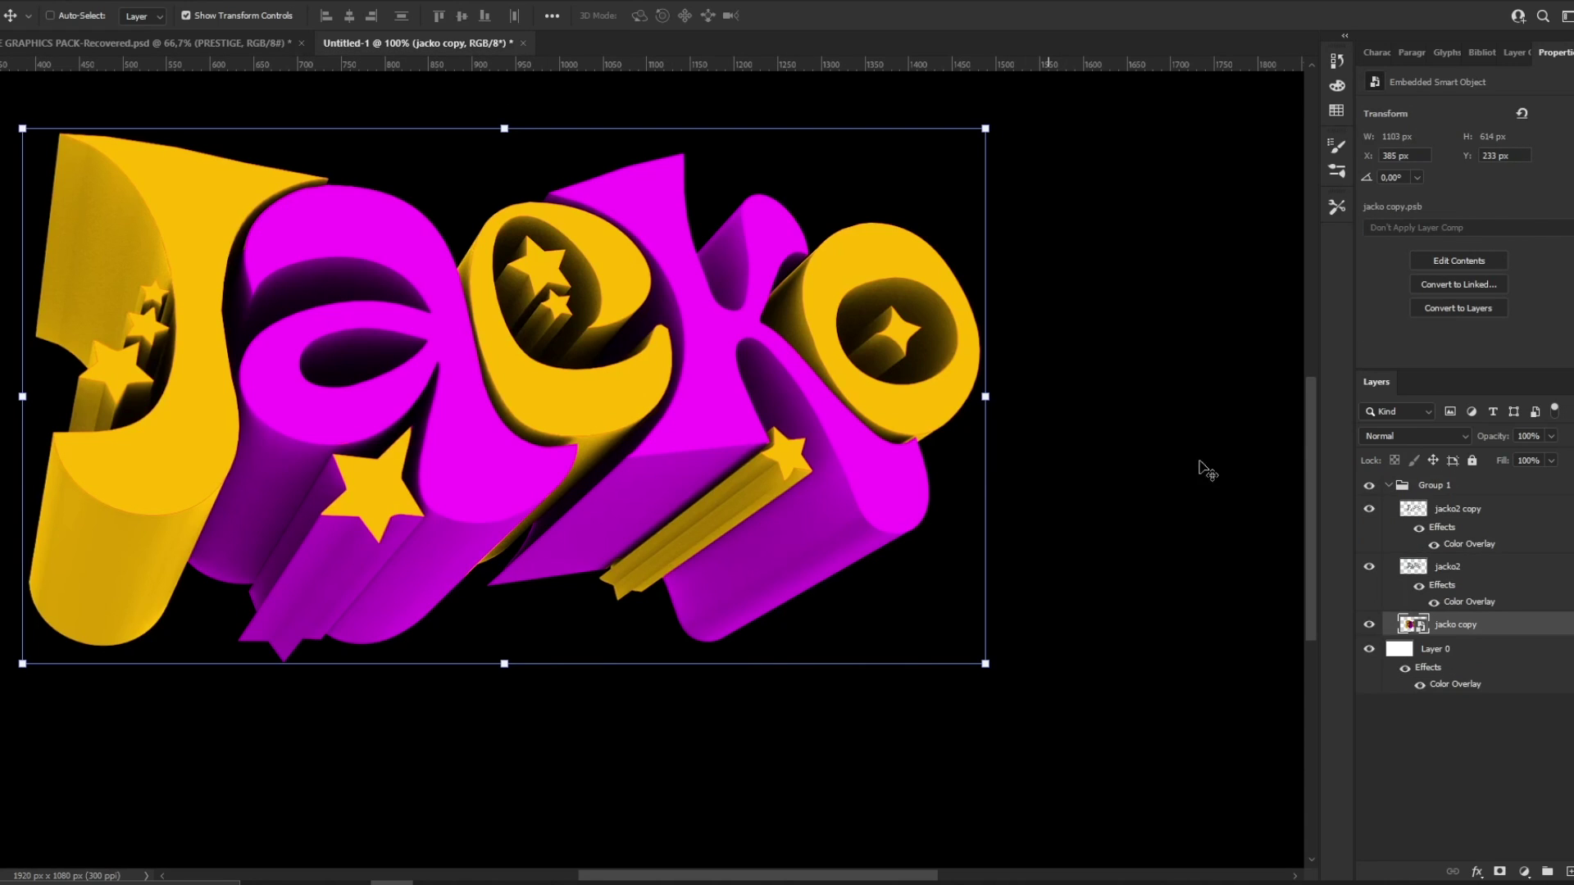
key(ctrl+v)
right_click(1509, 624)
click(1394, 471)
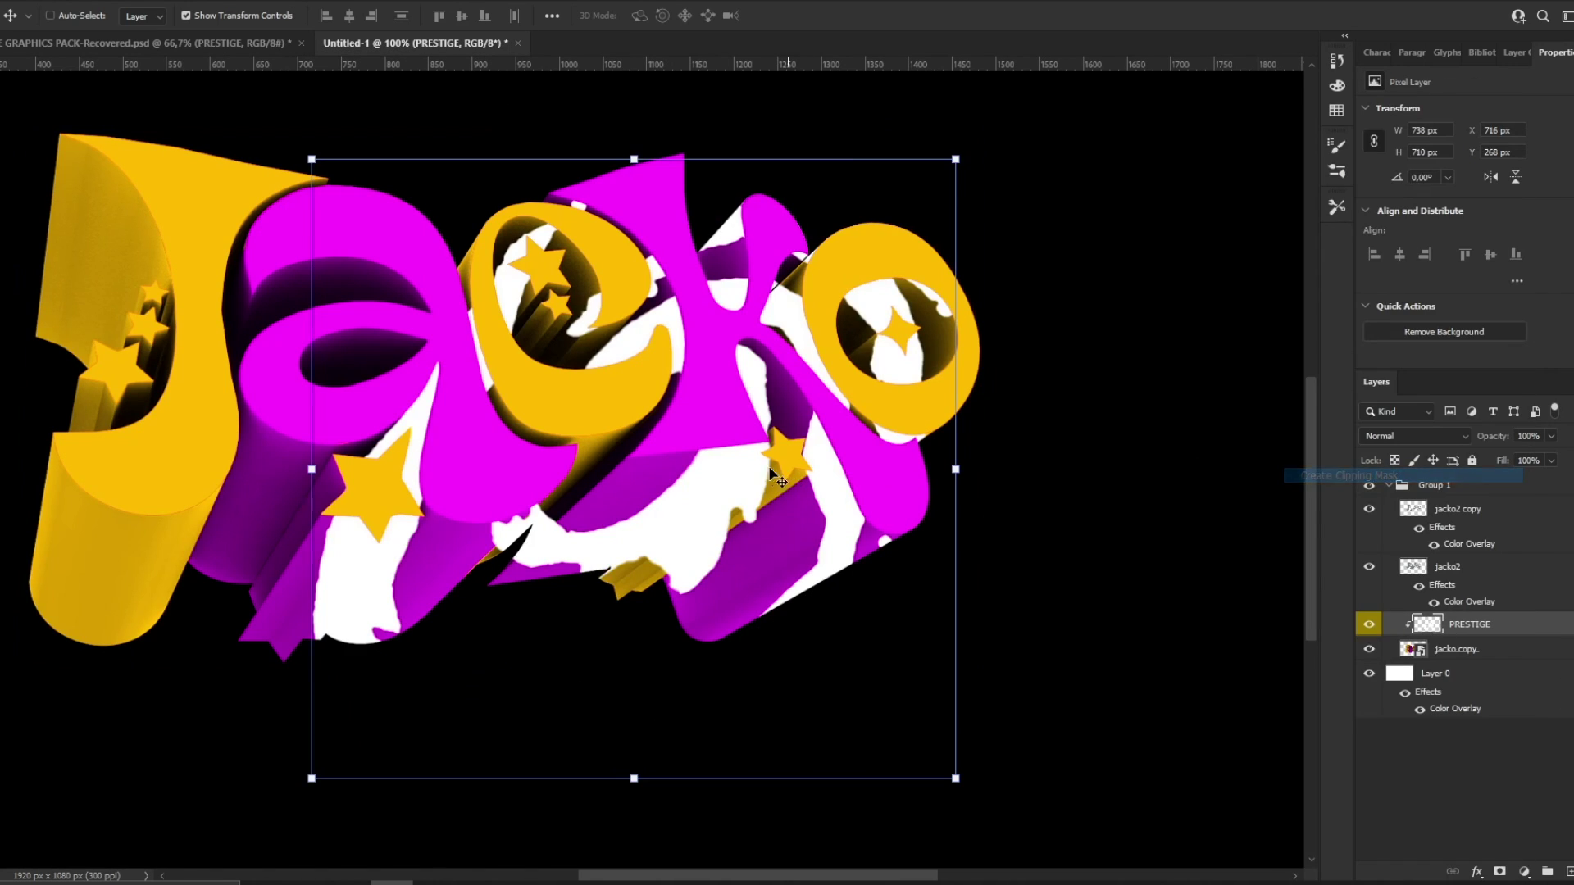
Step: Move the clipped swirl over the "J", "a" and "c", and set it to Overlay blending at 77% opacity
drag(133, 285, 432, 345)
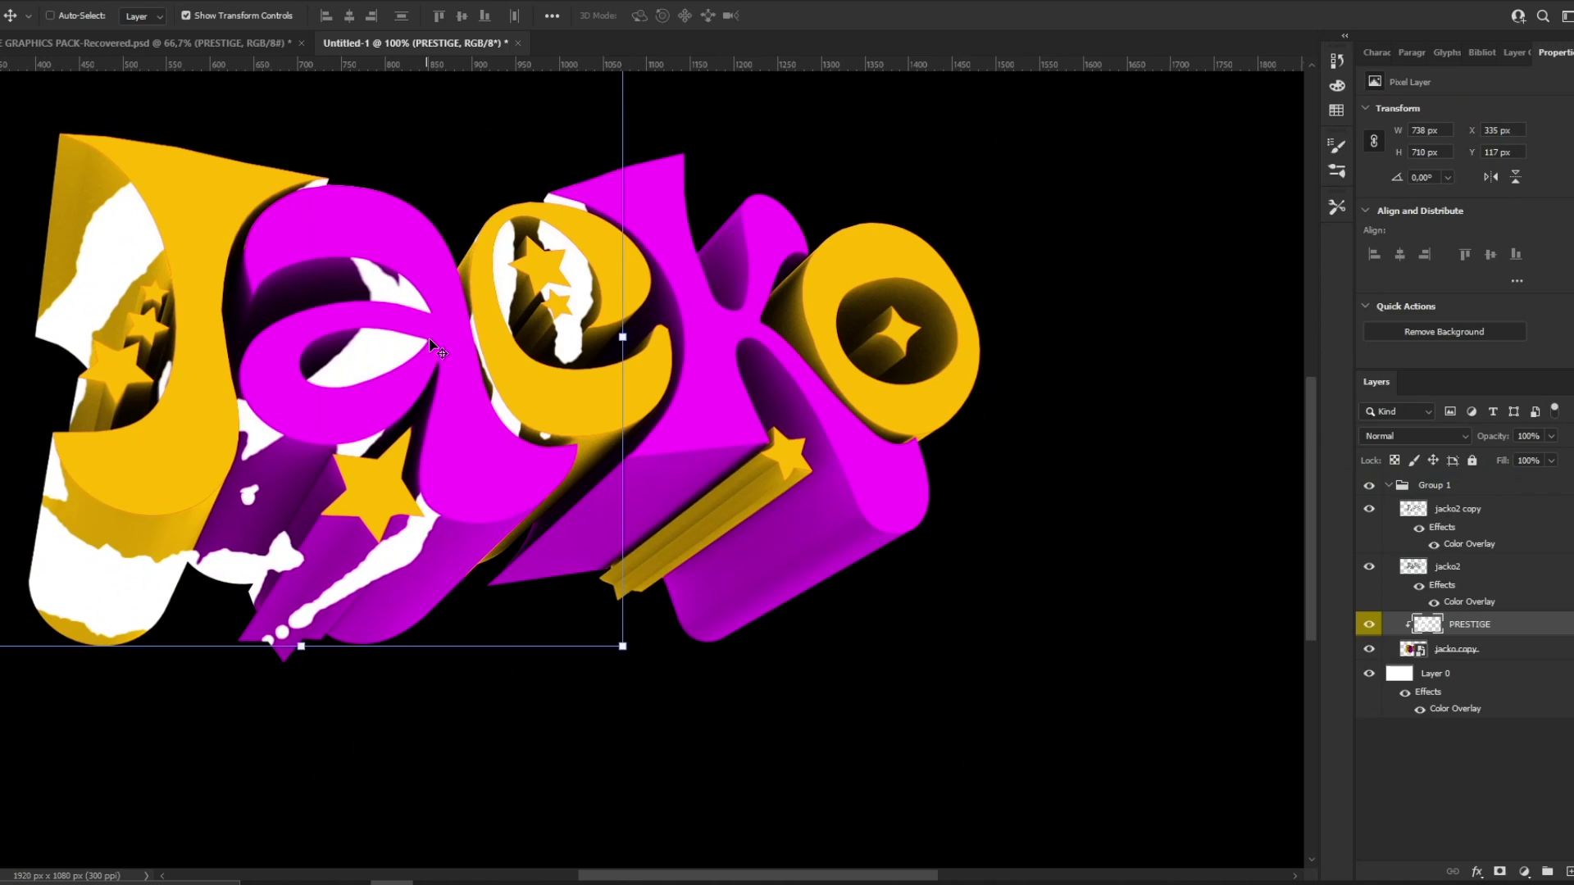
click(1409, 437)
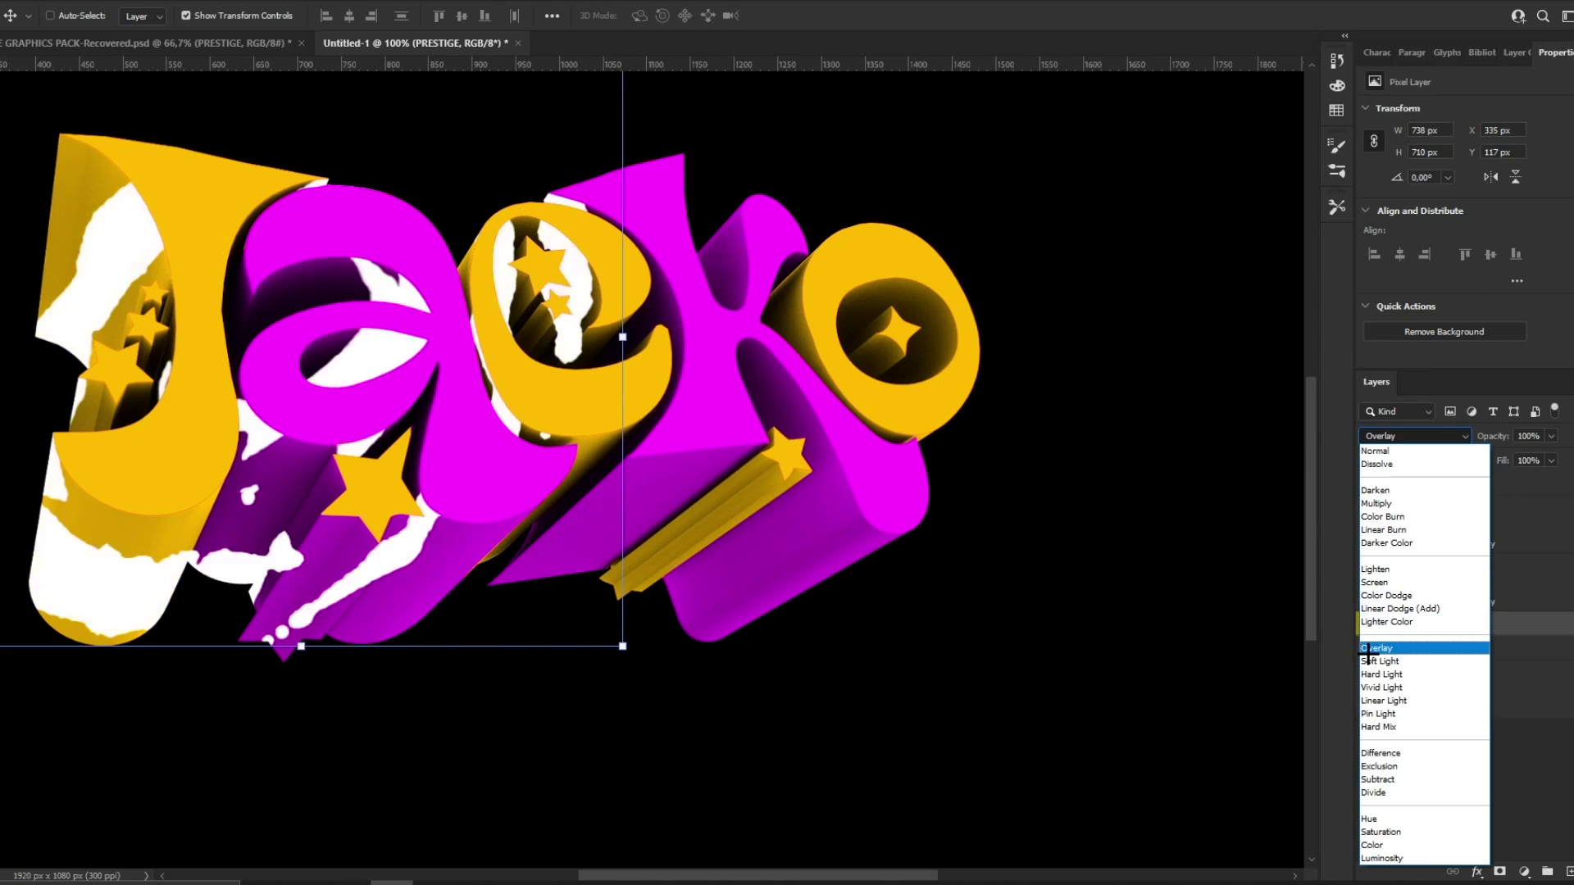
click(1373, 652)
click(1551, 436)
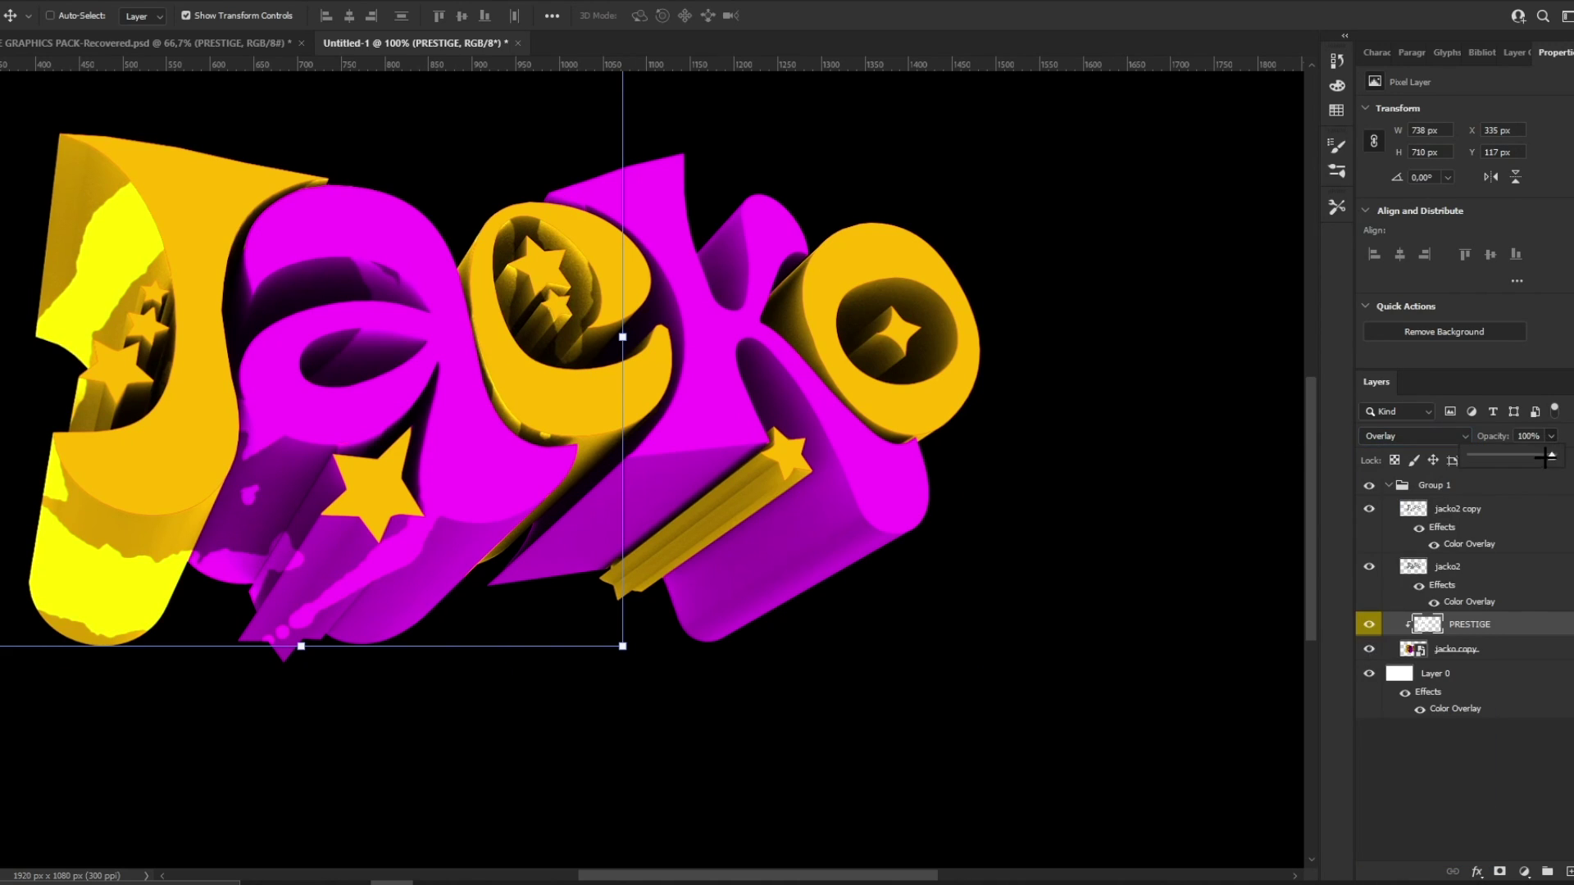
drag(1548, 456, 1533, 459)
click(309, 376)
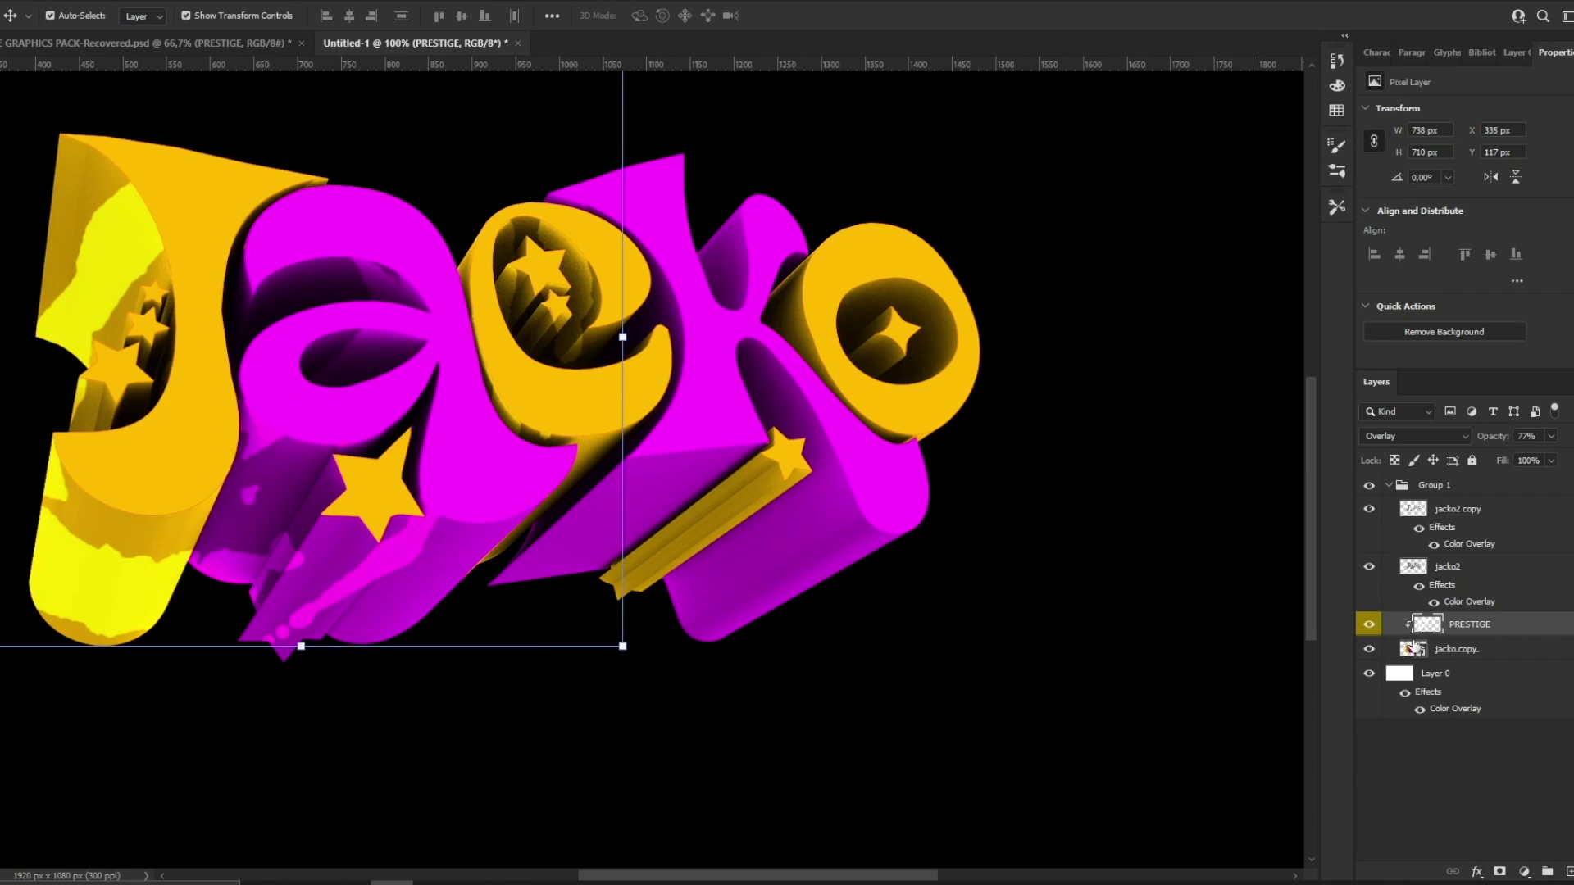
Step: Duplicate the PRESTIGE swirl layer, place the duplicate beneath the original, and move it over the "c", "k" and "o"
key(ctrl+c)
key(ctrl+v)
drag(1489, 626, 1486, 657)
drag(683, 444, 857, 315)
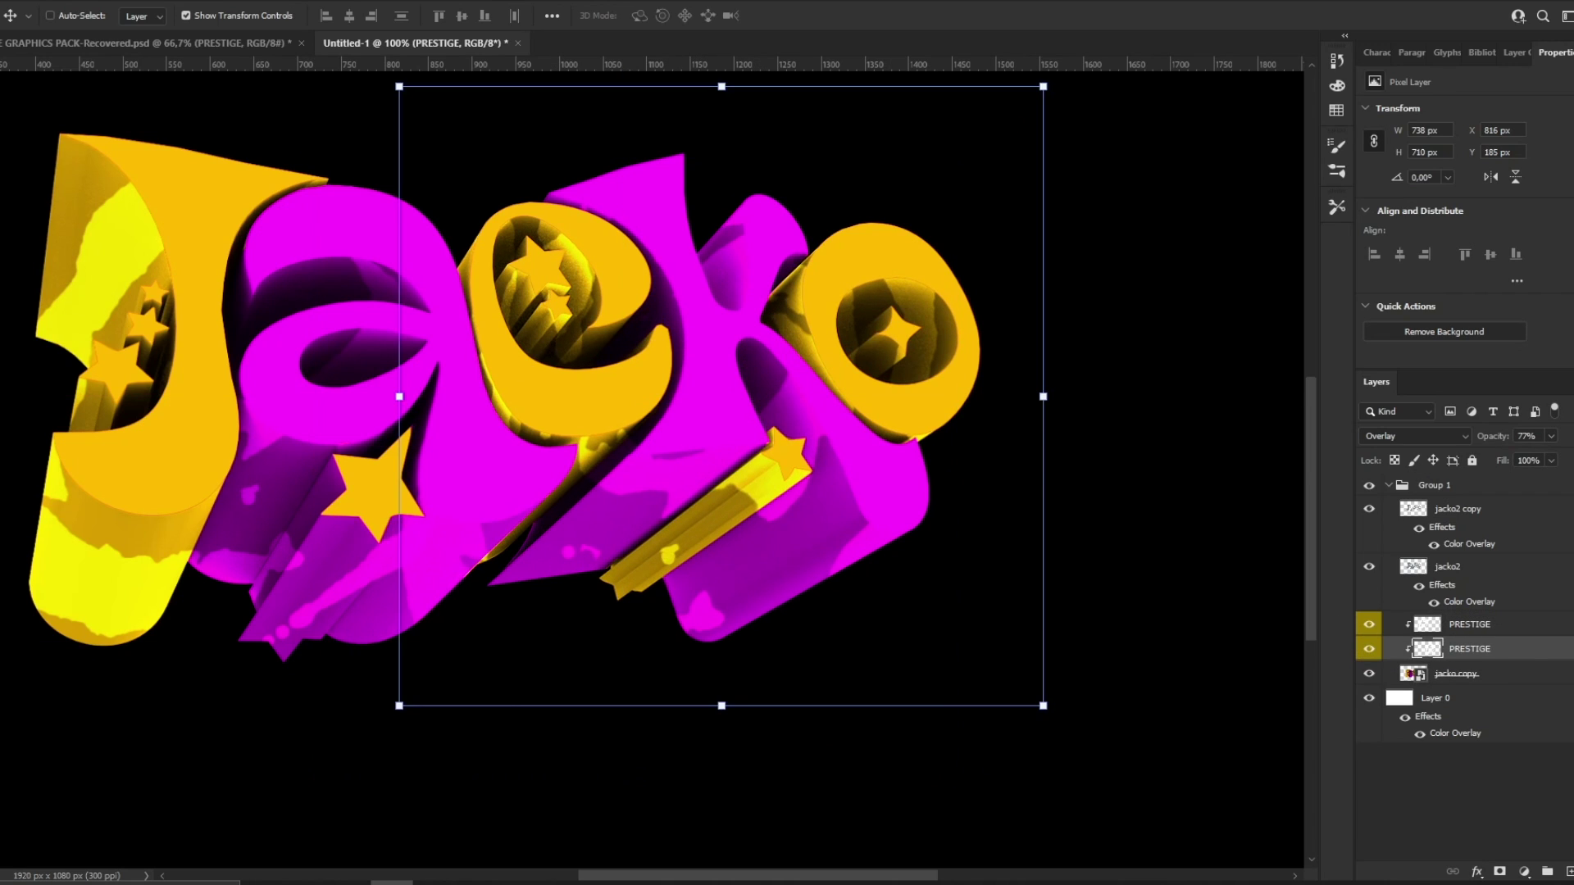
Step: Erase the edge of the duplicated swirl near the large star with a soft Eraser at 0% hardness
key(e)
right_click(725, 551)
drag(724, 551, 696, 554)
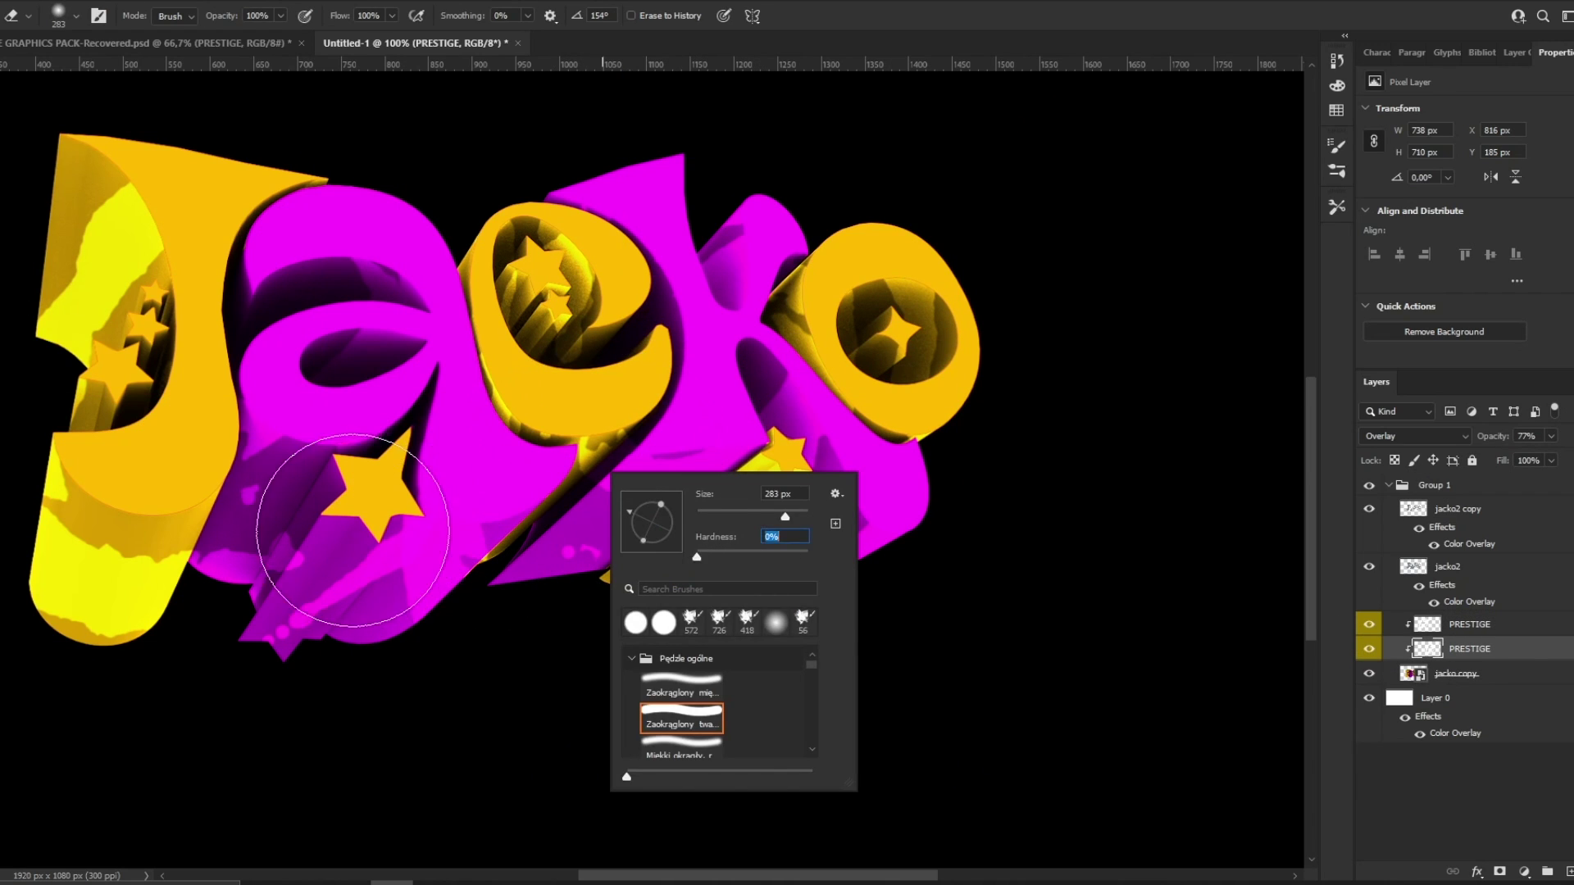
click(354, 532)
key(bracketleft)
drag(379, 520, 414, 495)
key(j)
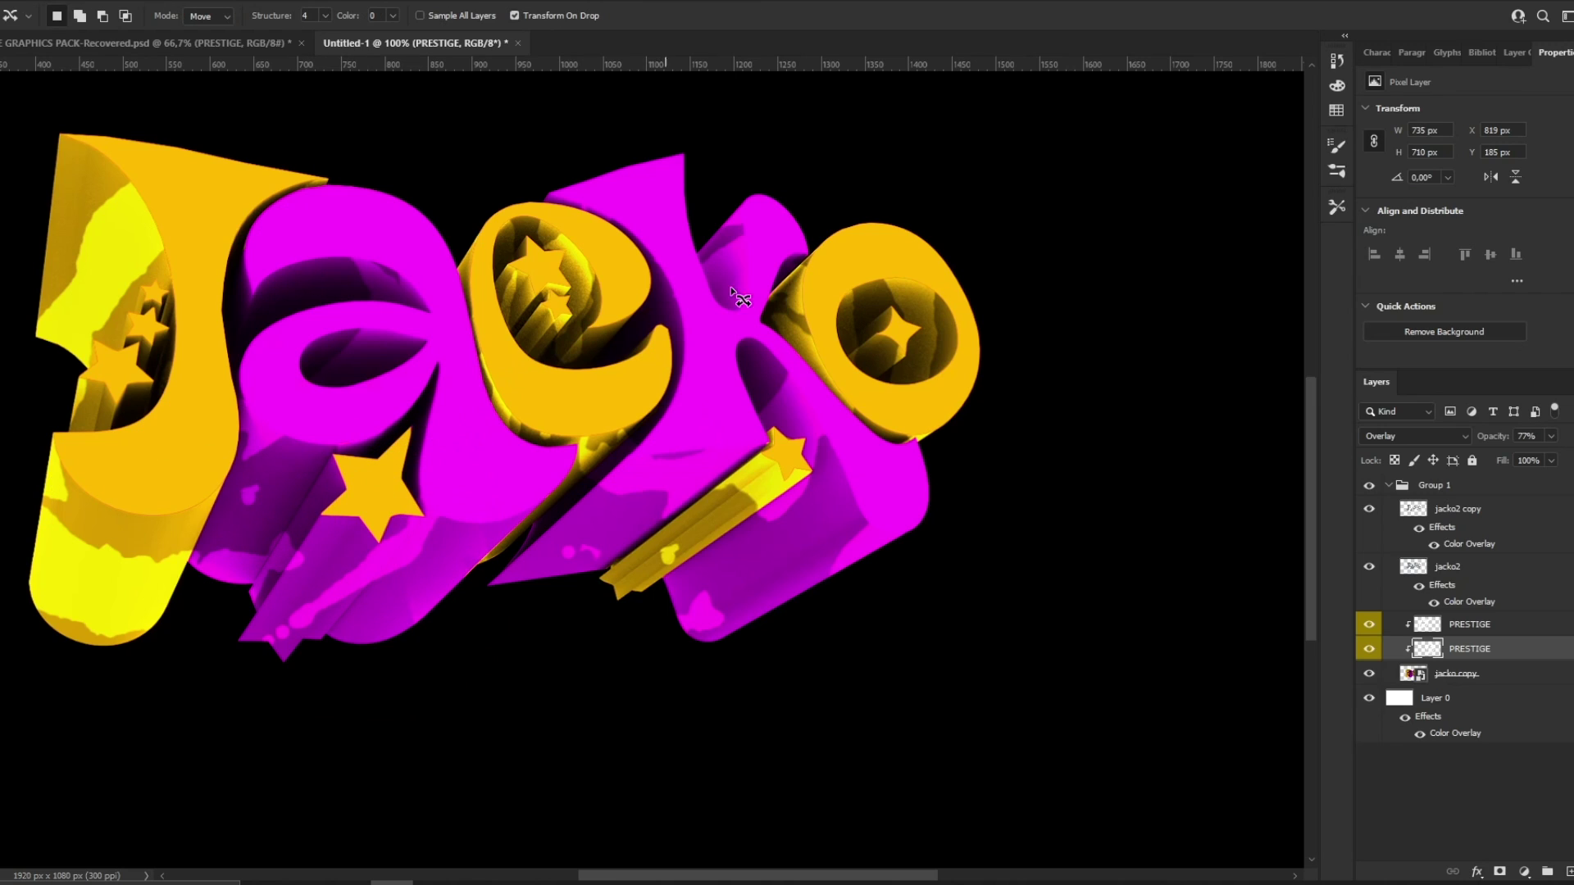
drag(634, 274, 710, 273)
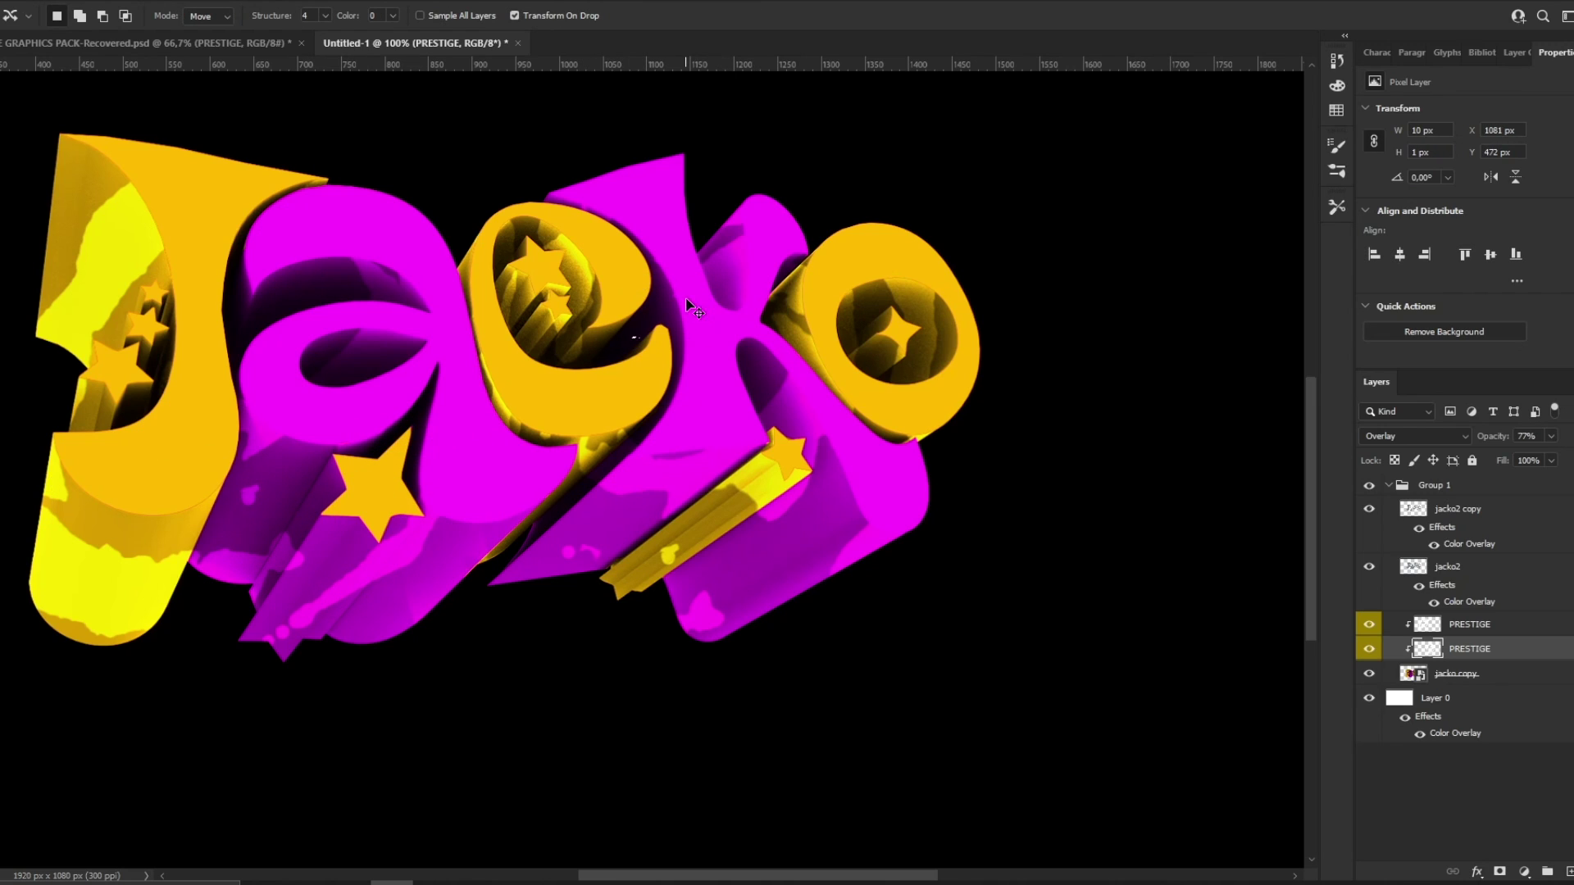
key(z)
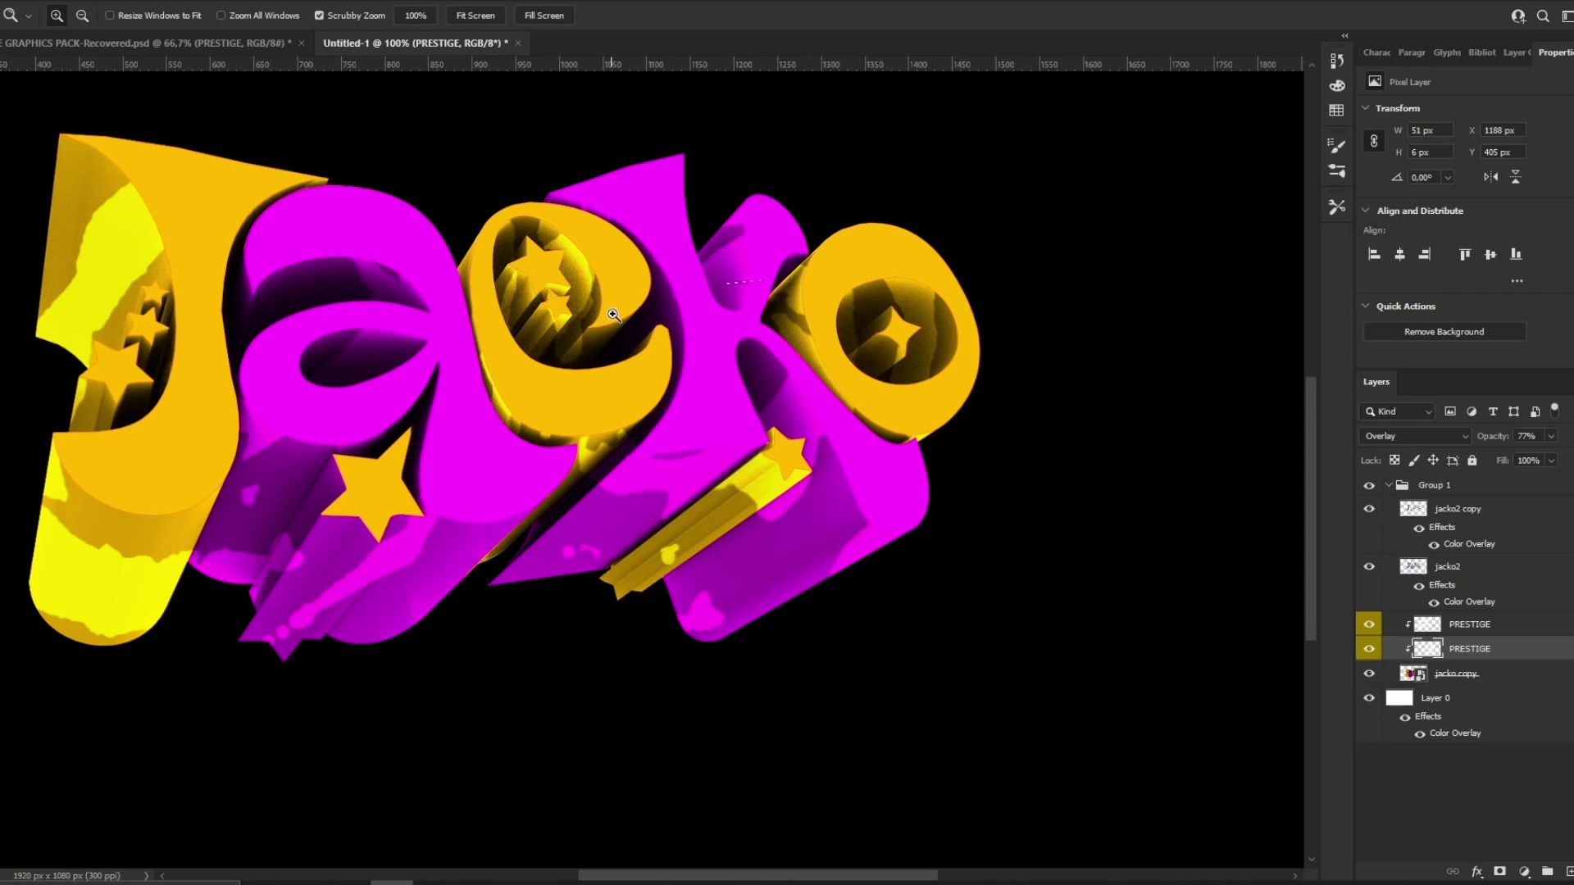
key(ctrl+d)
drag(620, 308, 833, 366)
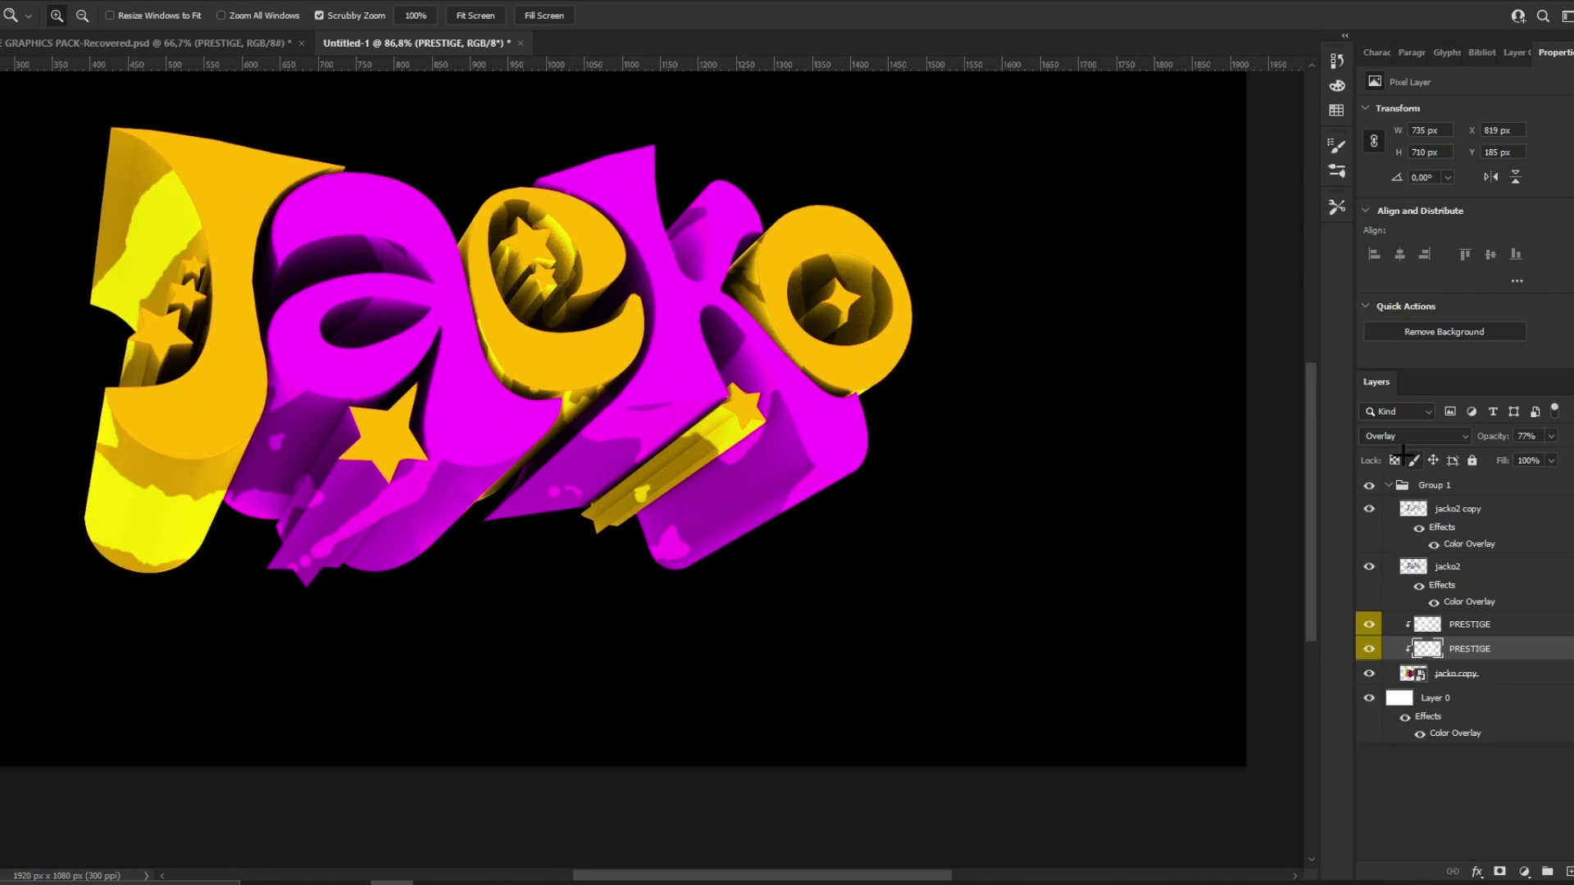
Step: Duplicate the upper PRESTIGE swirl layer and give the duplicate a black Color Overlay
key(v)
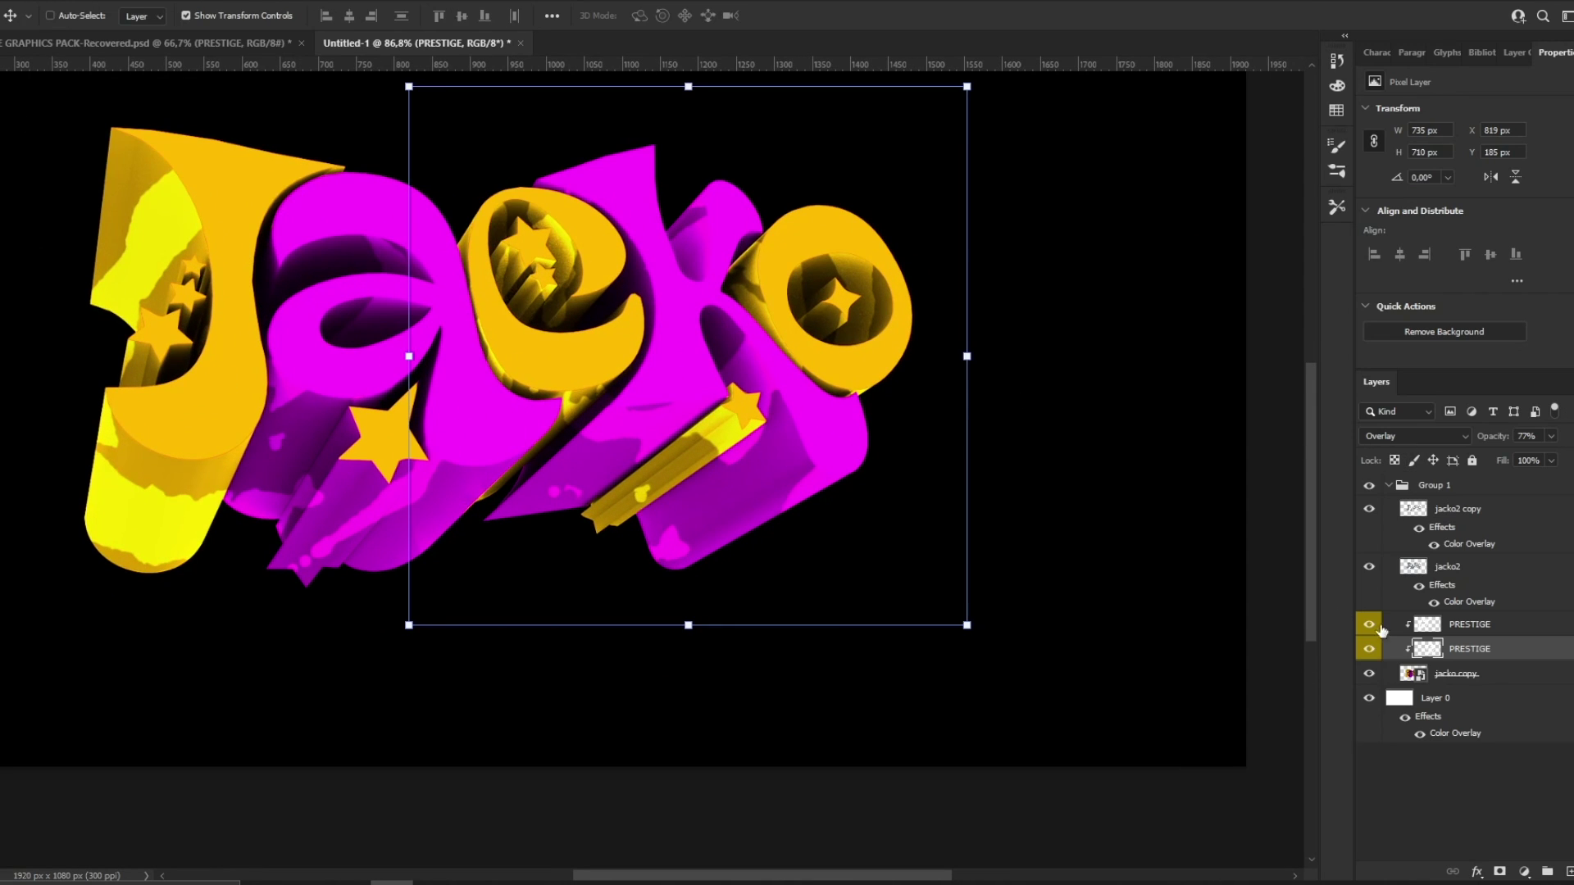
click(1509, 628)
key(ctrl+j)
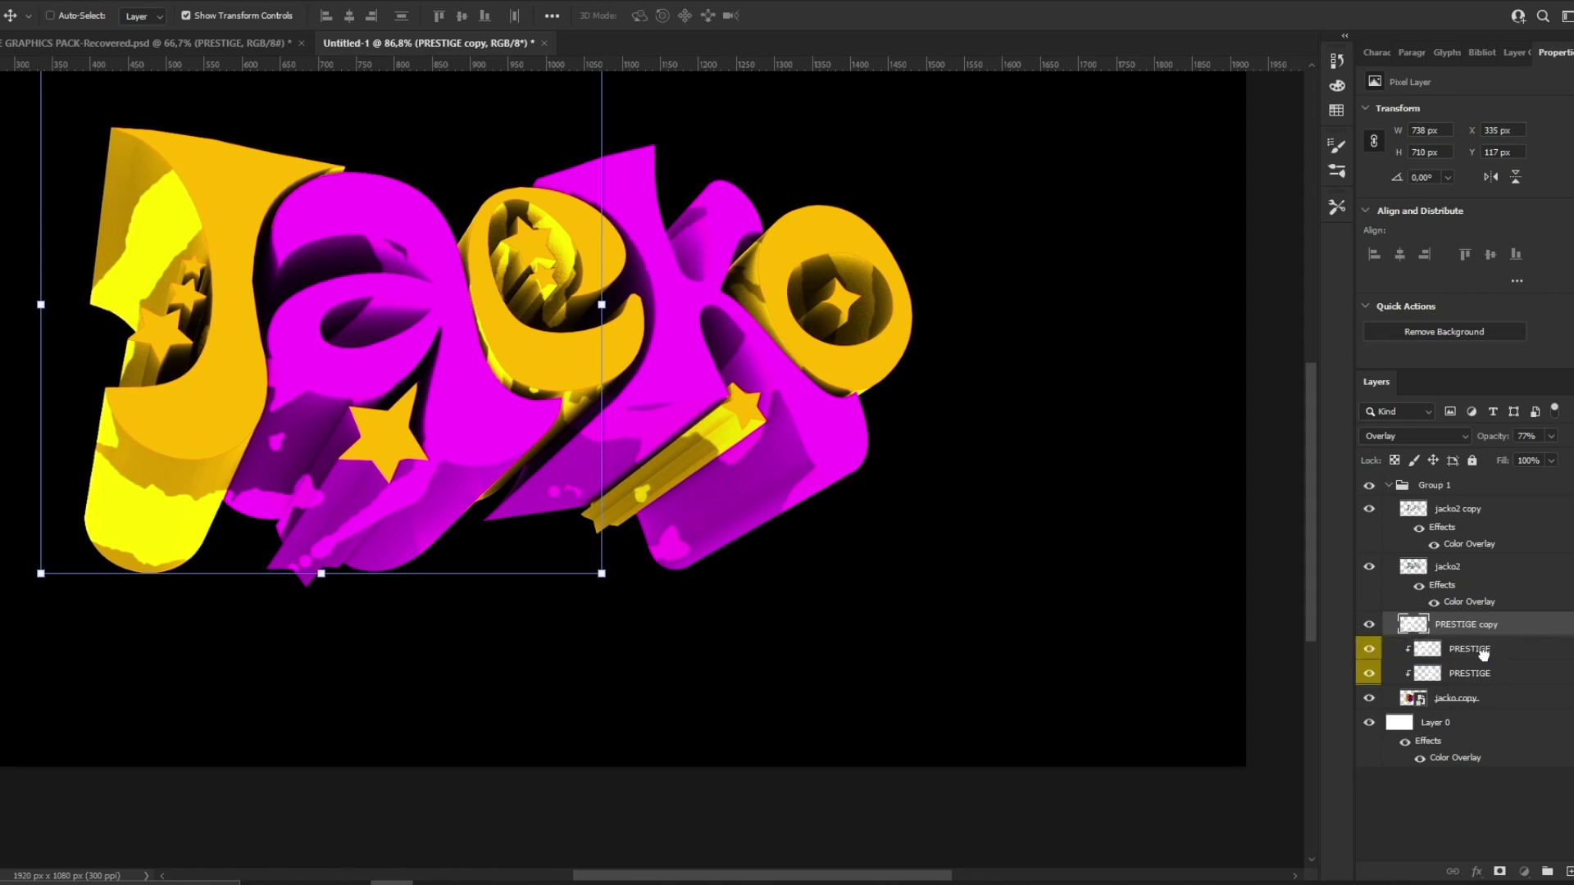
double_click(1533, 624)
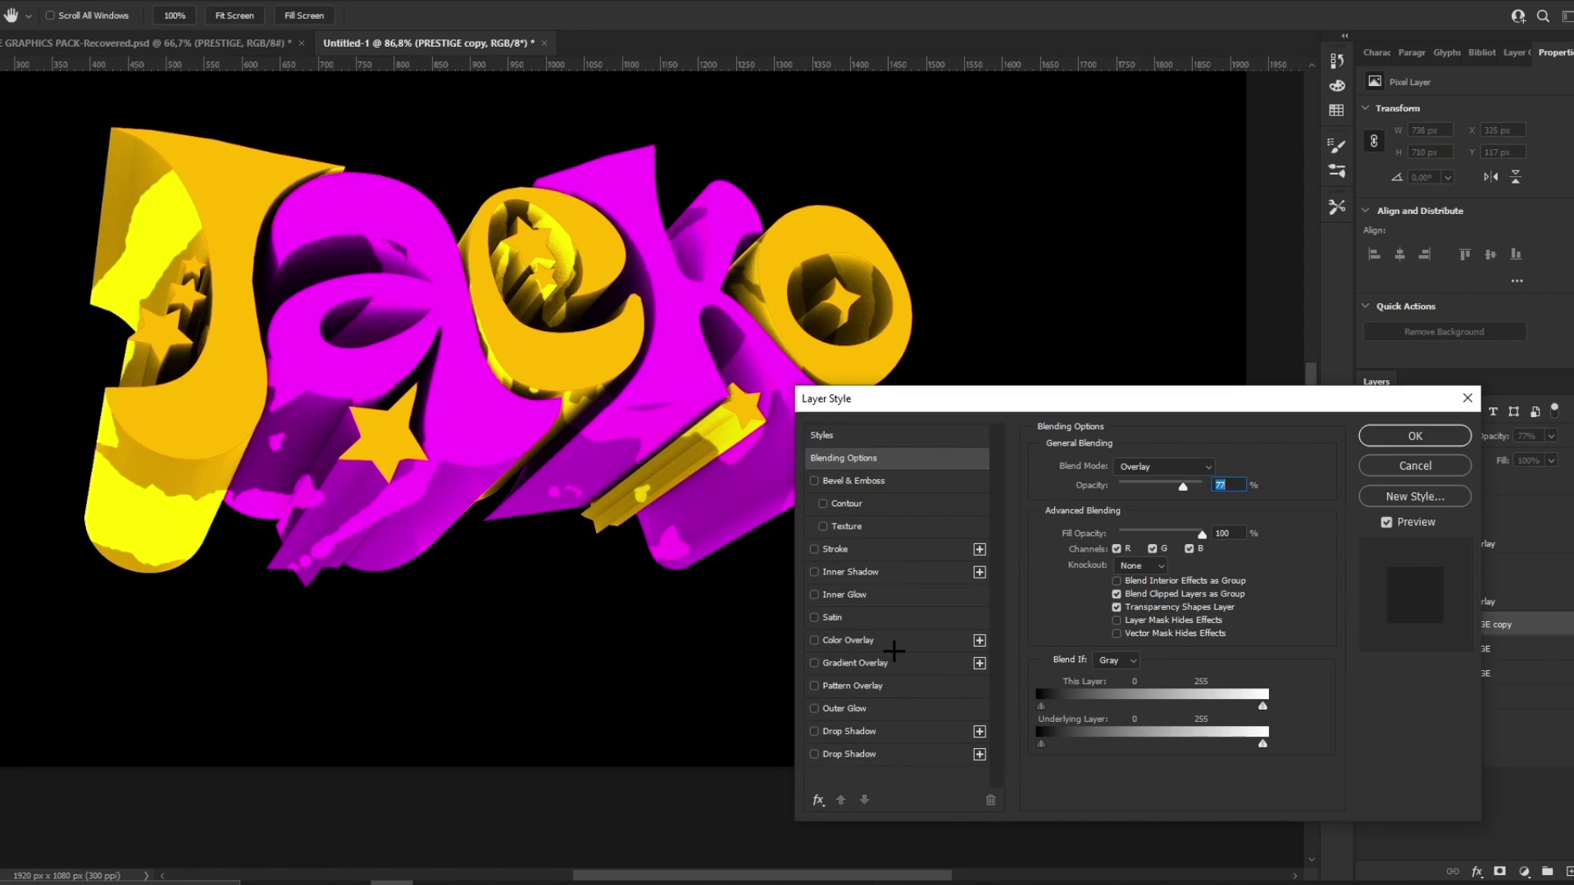
click(869, 640)
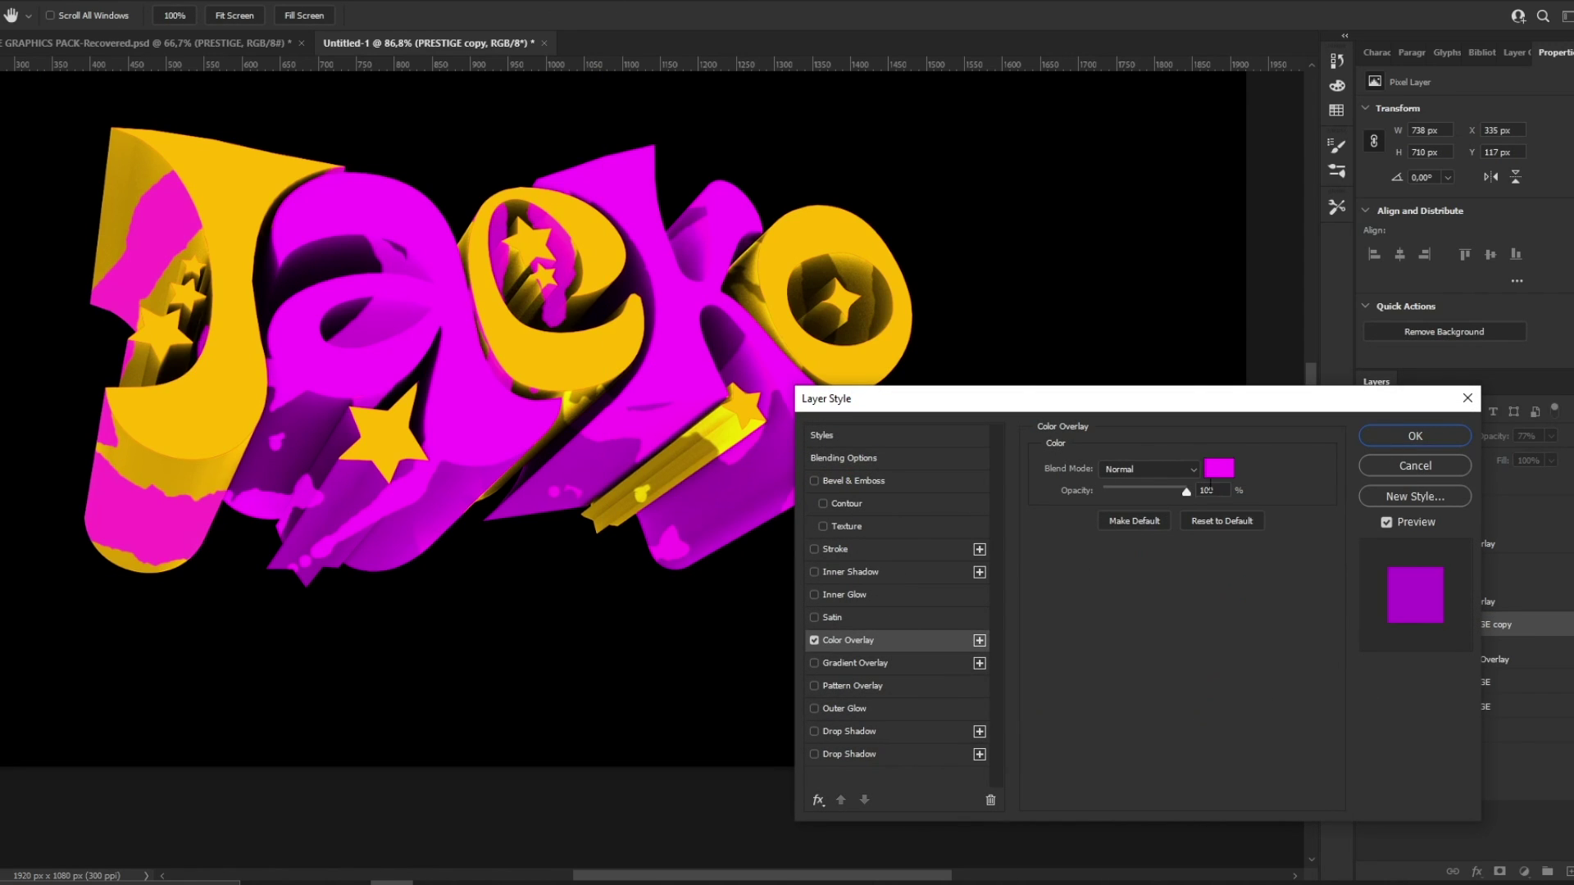
click(1219, 469)
click(956, 759)
click(1350, 531)
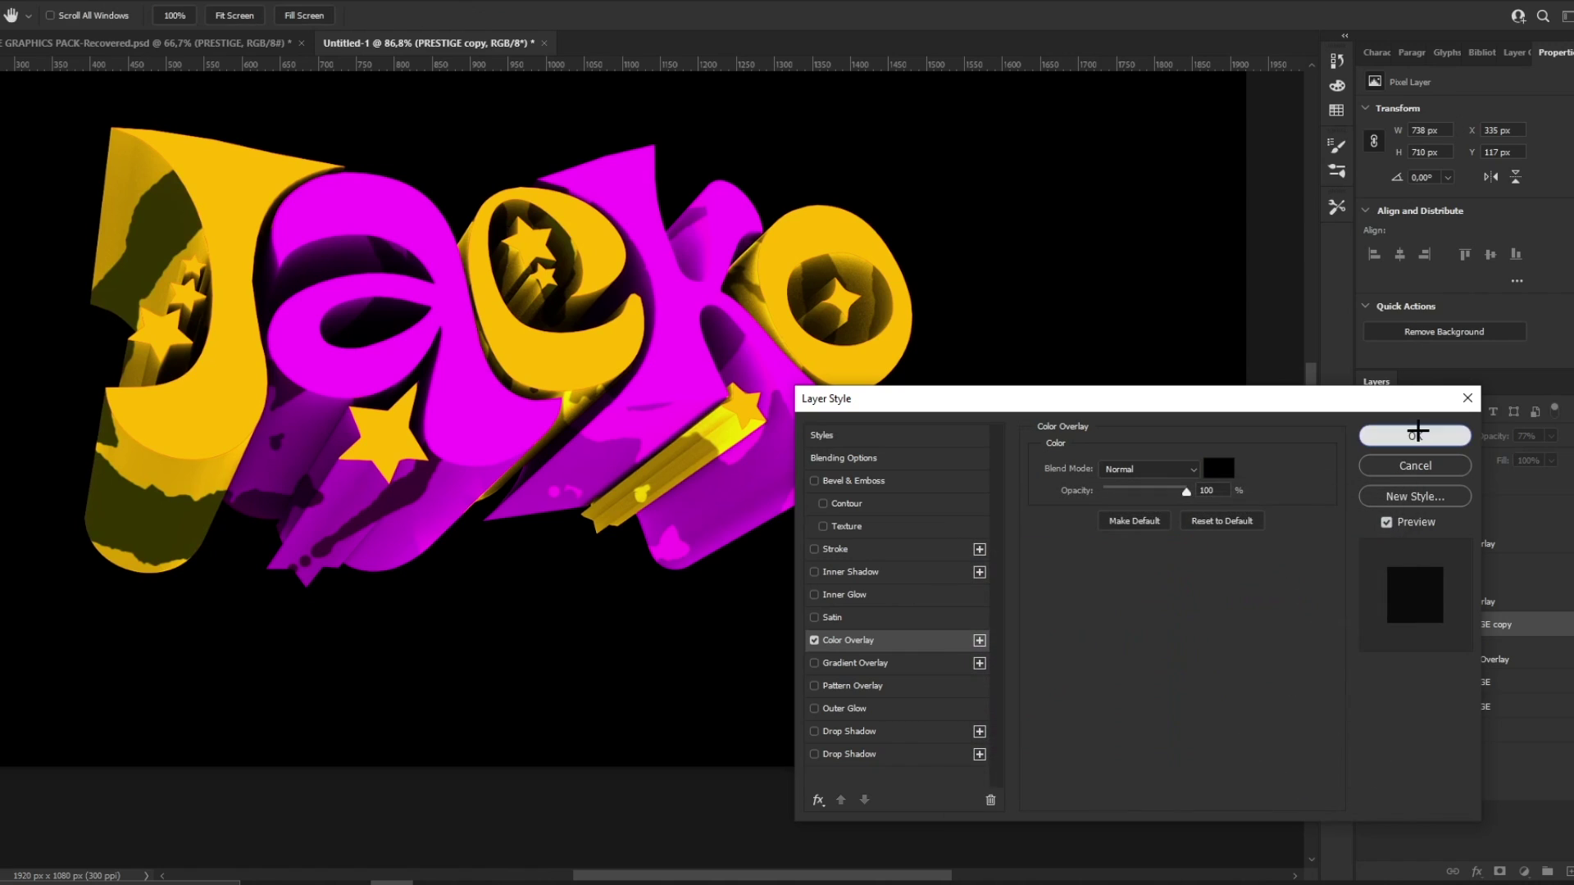
click(1415, 436)
click(1412, 436)
Step: Clip the black swirl copy to the extrusion layer and convert it to a smart object with Overlay blending
click(1544, 635)
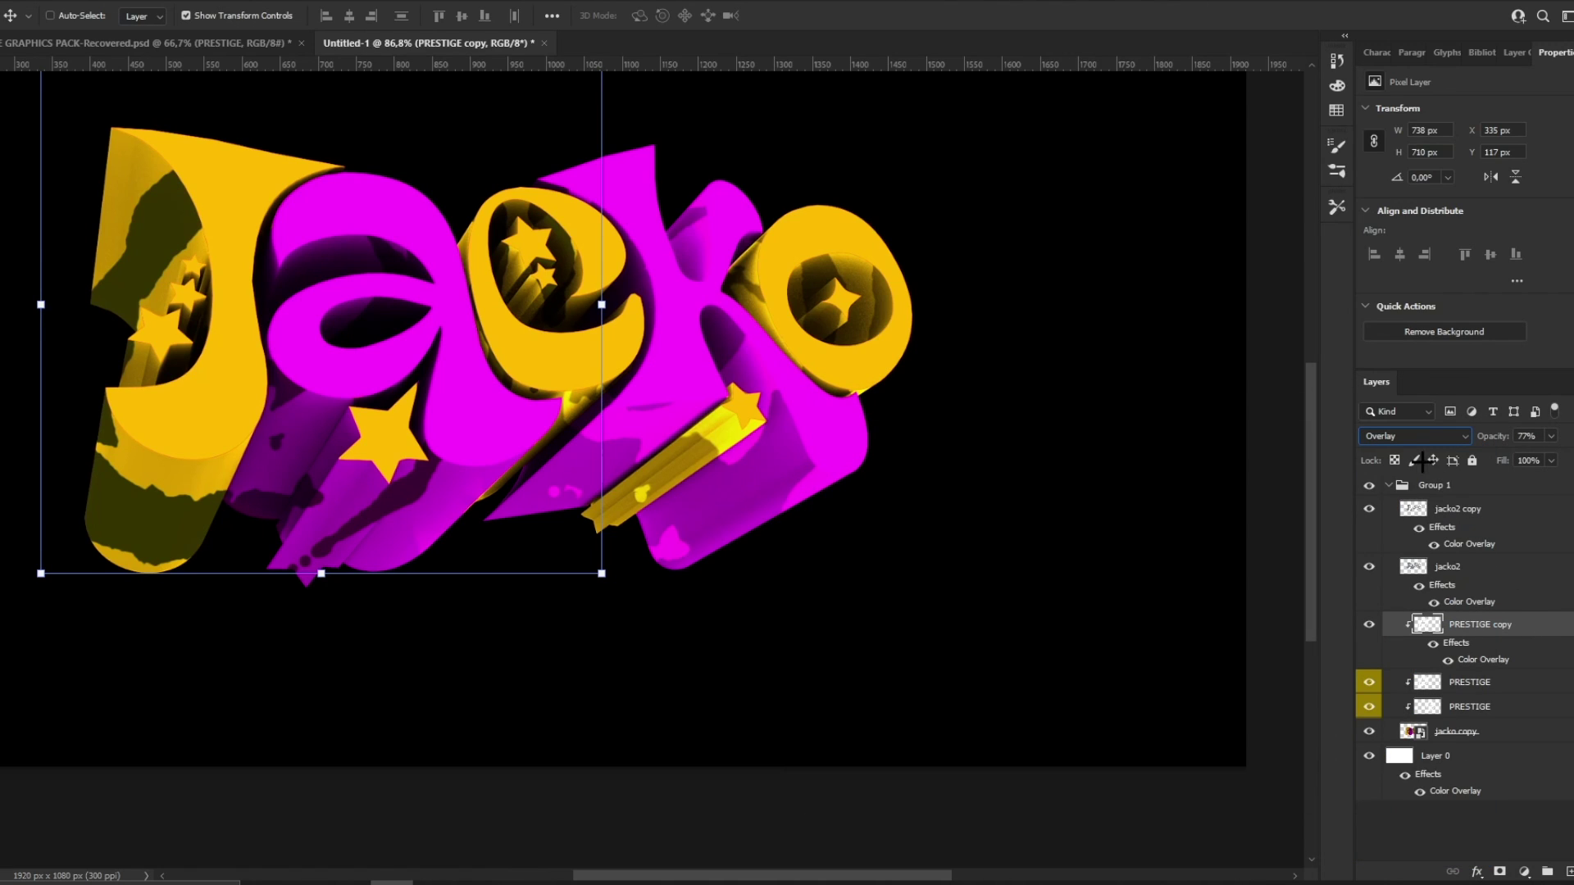
right_click(1485, 626)
click(1411, 377)
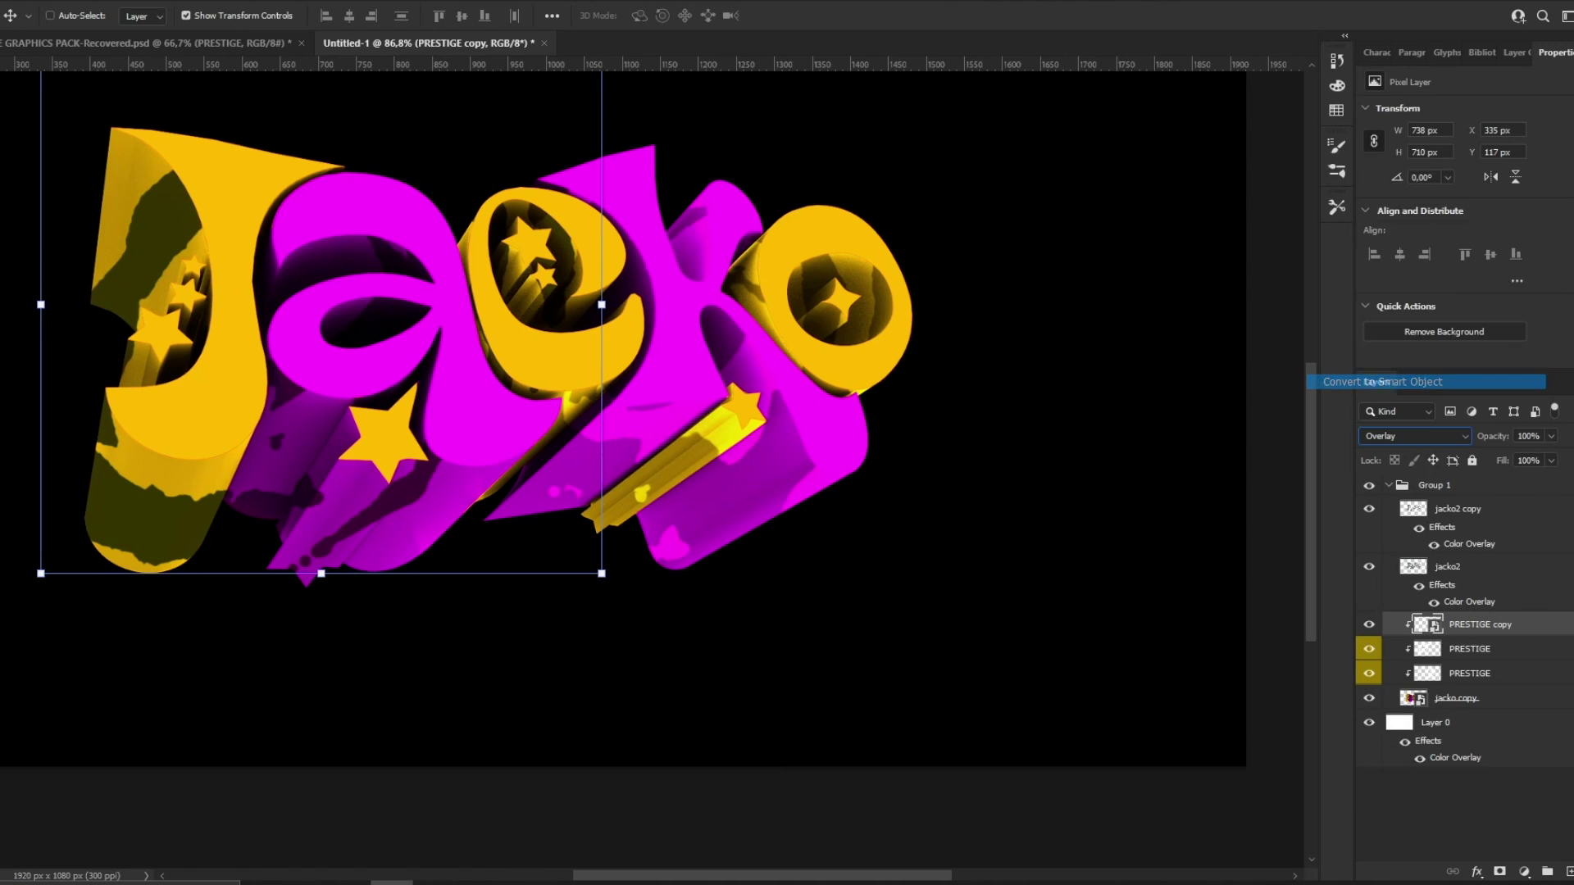
Step: Move the black swirl over the "a", "c" and "k" and set its opacity to 45%
drag(445, 383, 667, 326)
click(1551, 436)
drag(1555, 455, 1509, 457)
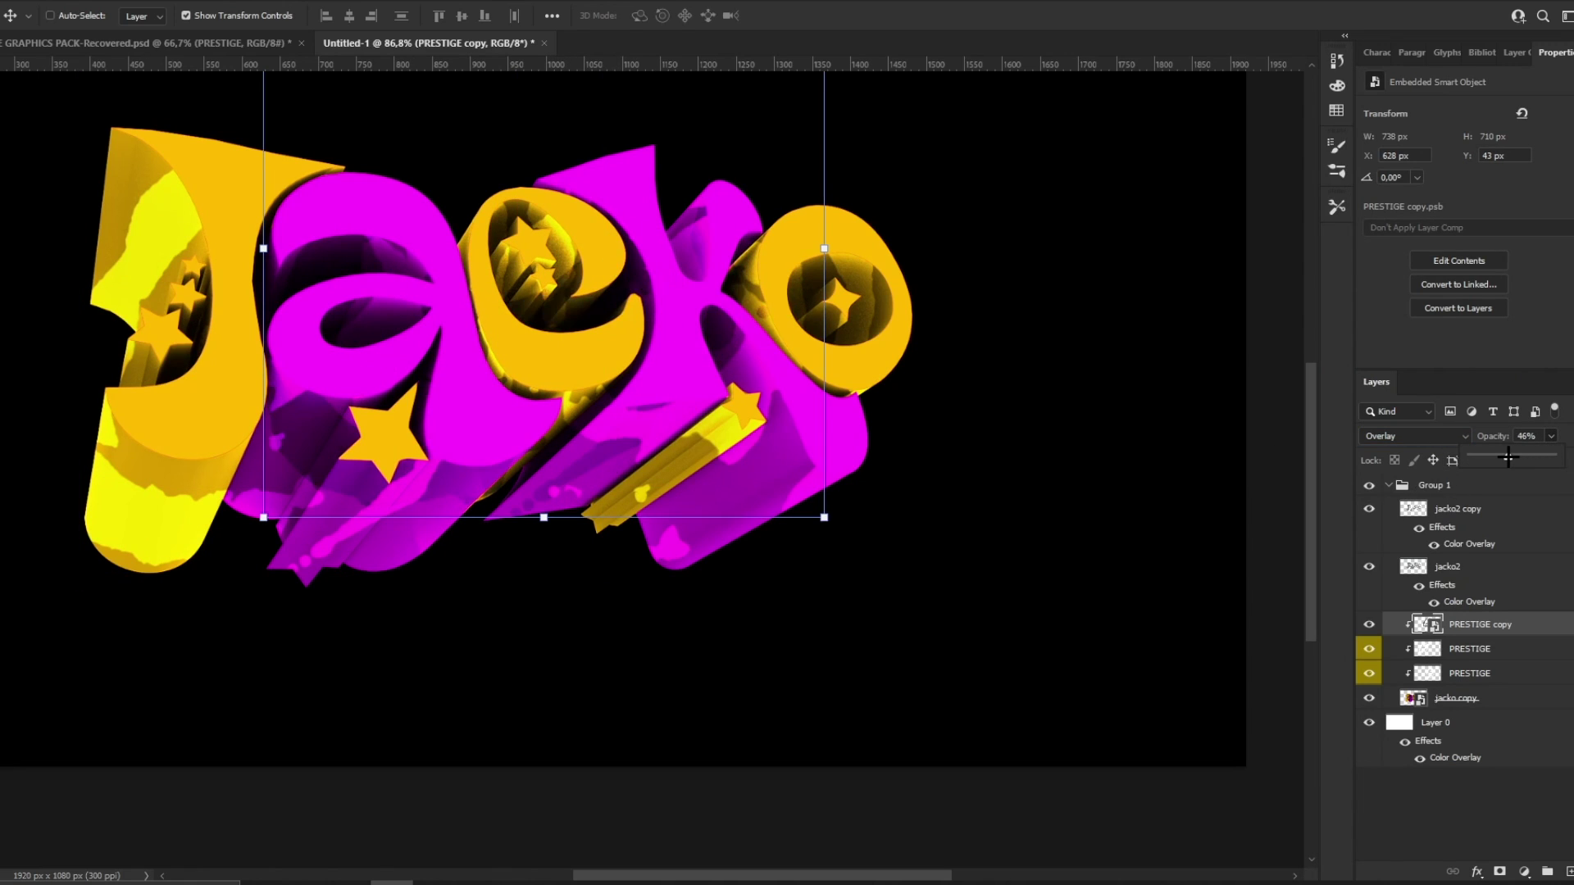
drag(555, 394, 543, 409)
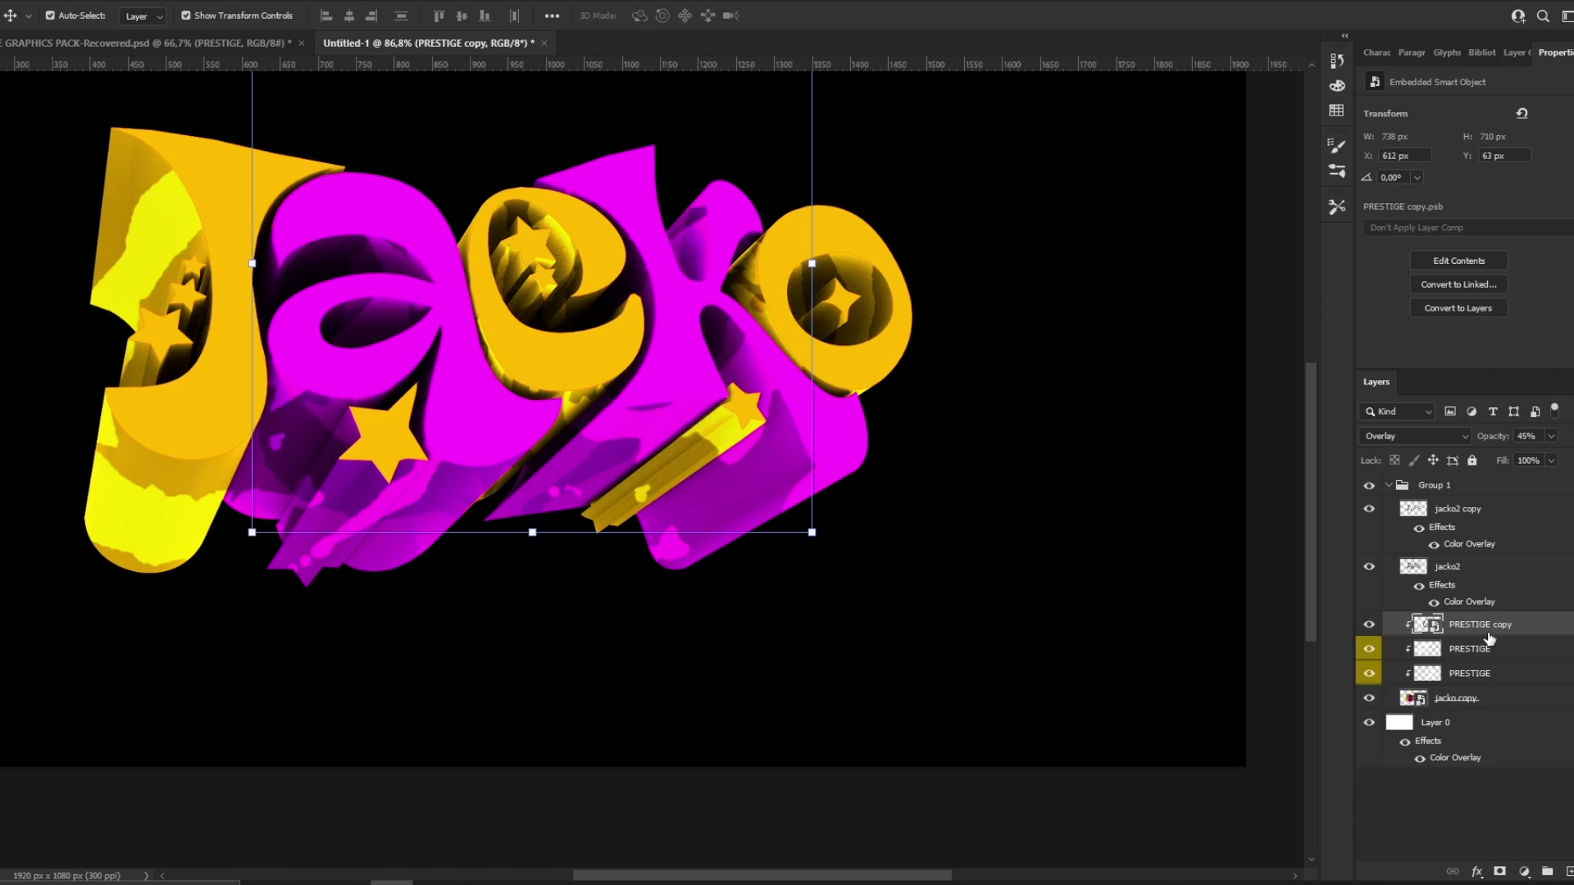
Step: Add more clipped copies of the black swirl and move one over the "J" extrusion
key(ctrl+c)
key(ctrl+v)
drag(1491, 636, 1485, 661)
drag(551, 451, 59, 359)
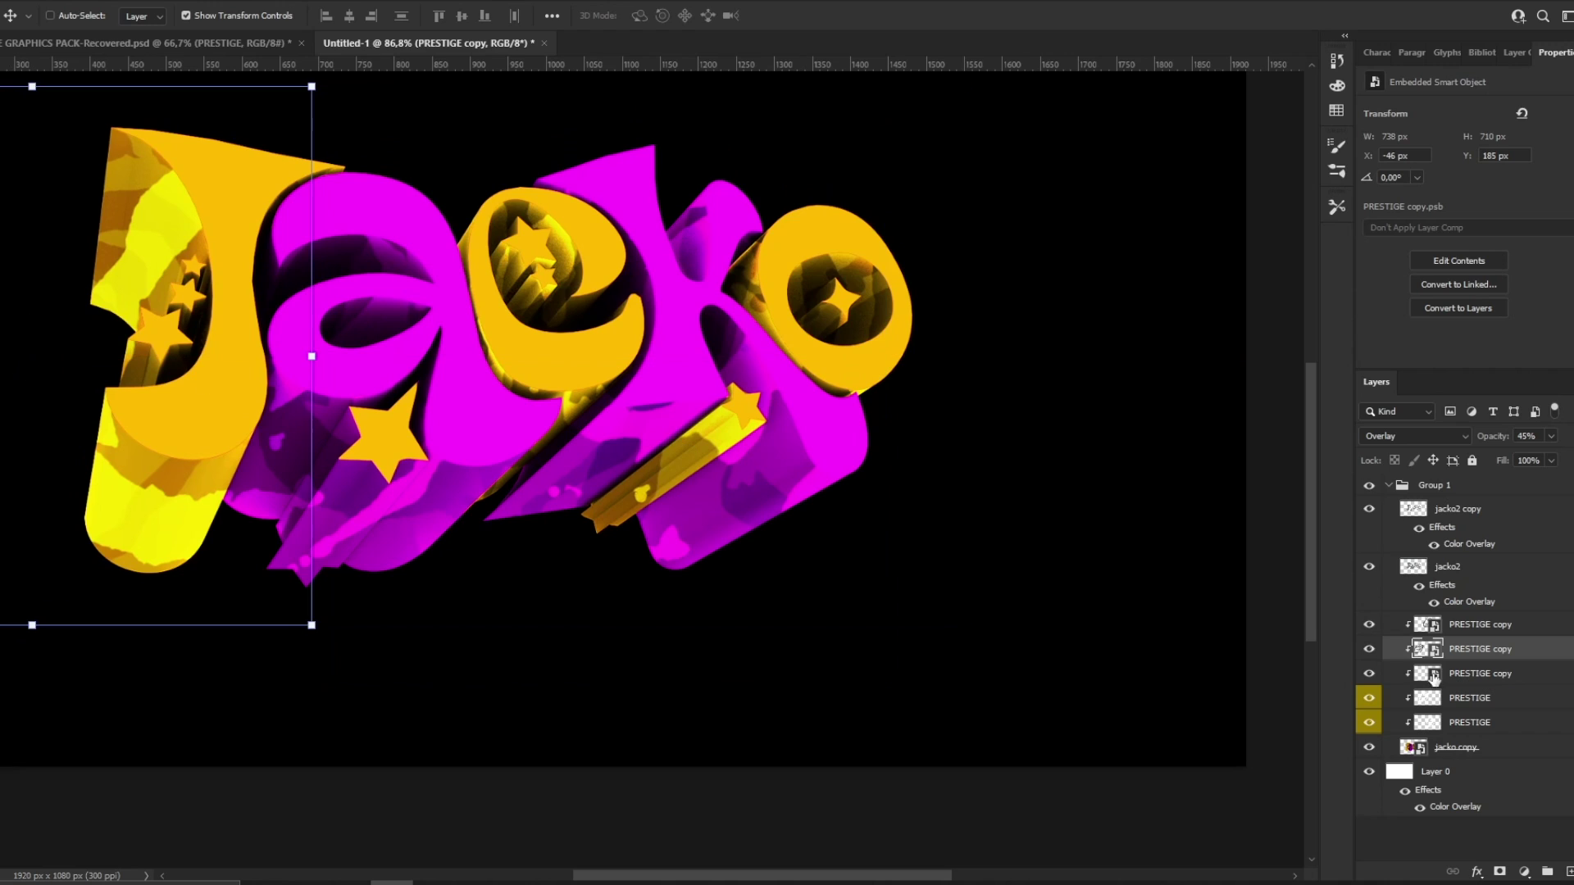
Step: Combine the jacko copy layer and all swirls clipped to it into one smart object
click(1476, 625)
shift+click(1478, 746)
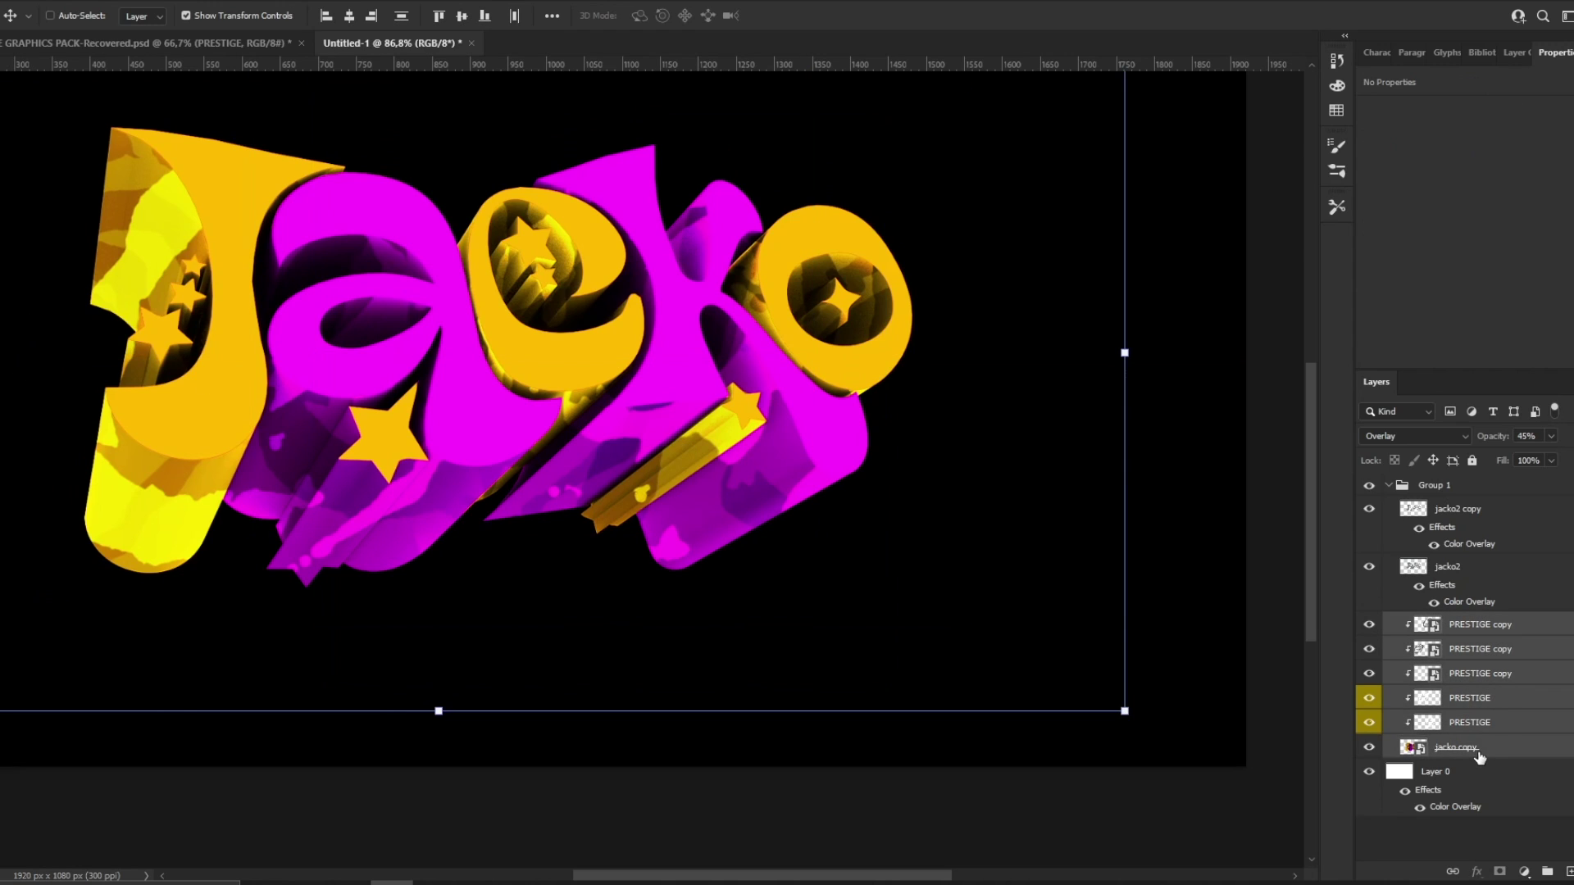
right_click(1482, 754)
click(1394, 289)
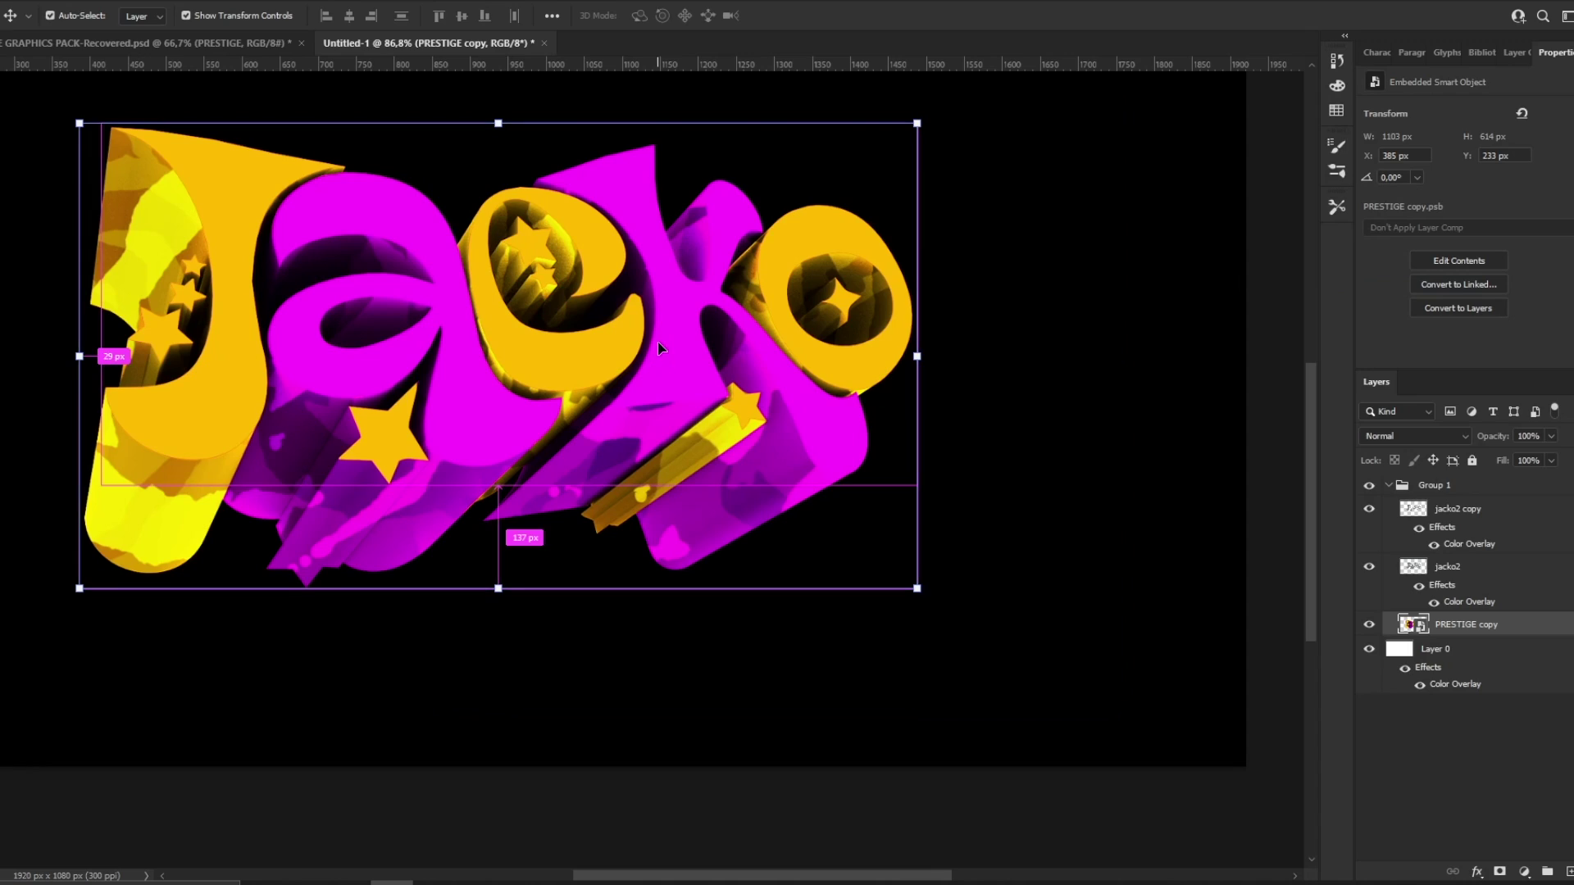
Step: Duplicate the combined extrusion and apply the Filter Gallery's Chrome filter with Detail 2 and Smoothness 7
key(ctrl+j)
click(194, 2)
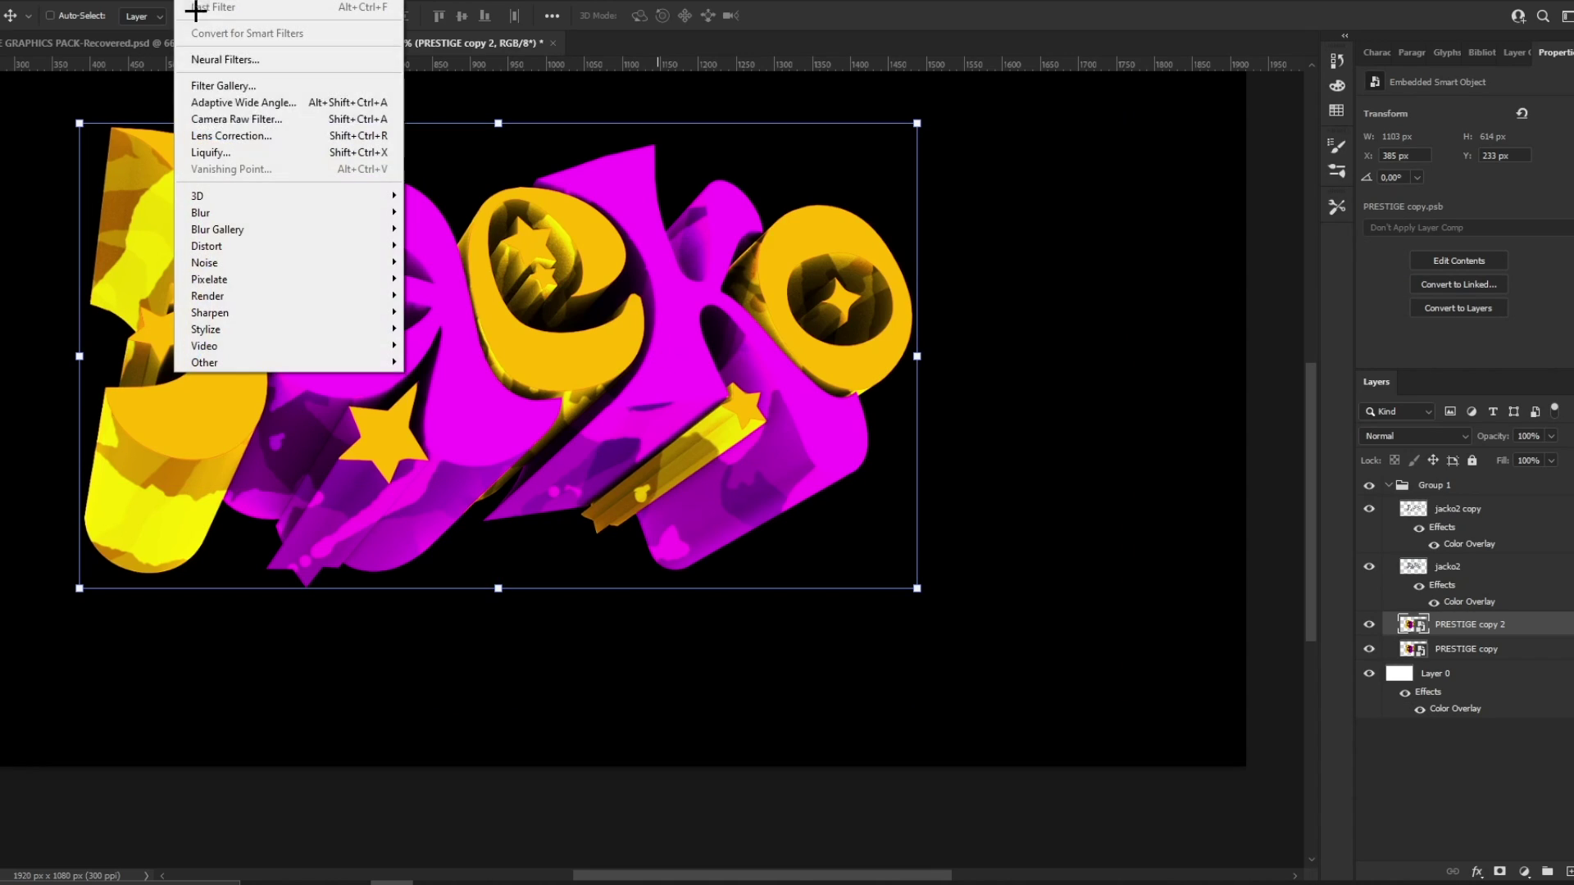
click(219, 85)
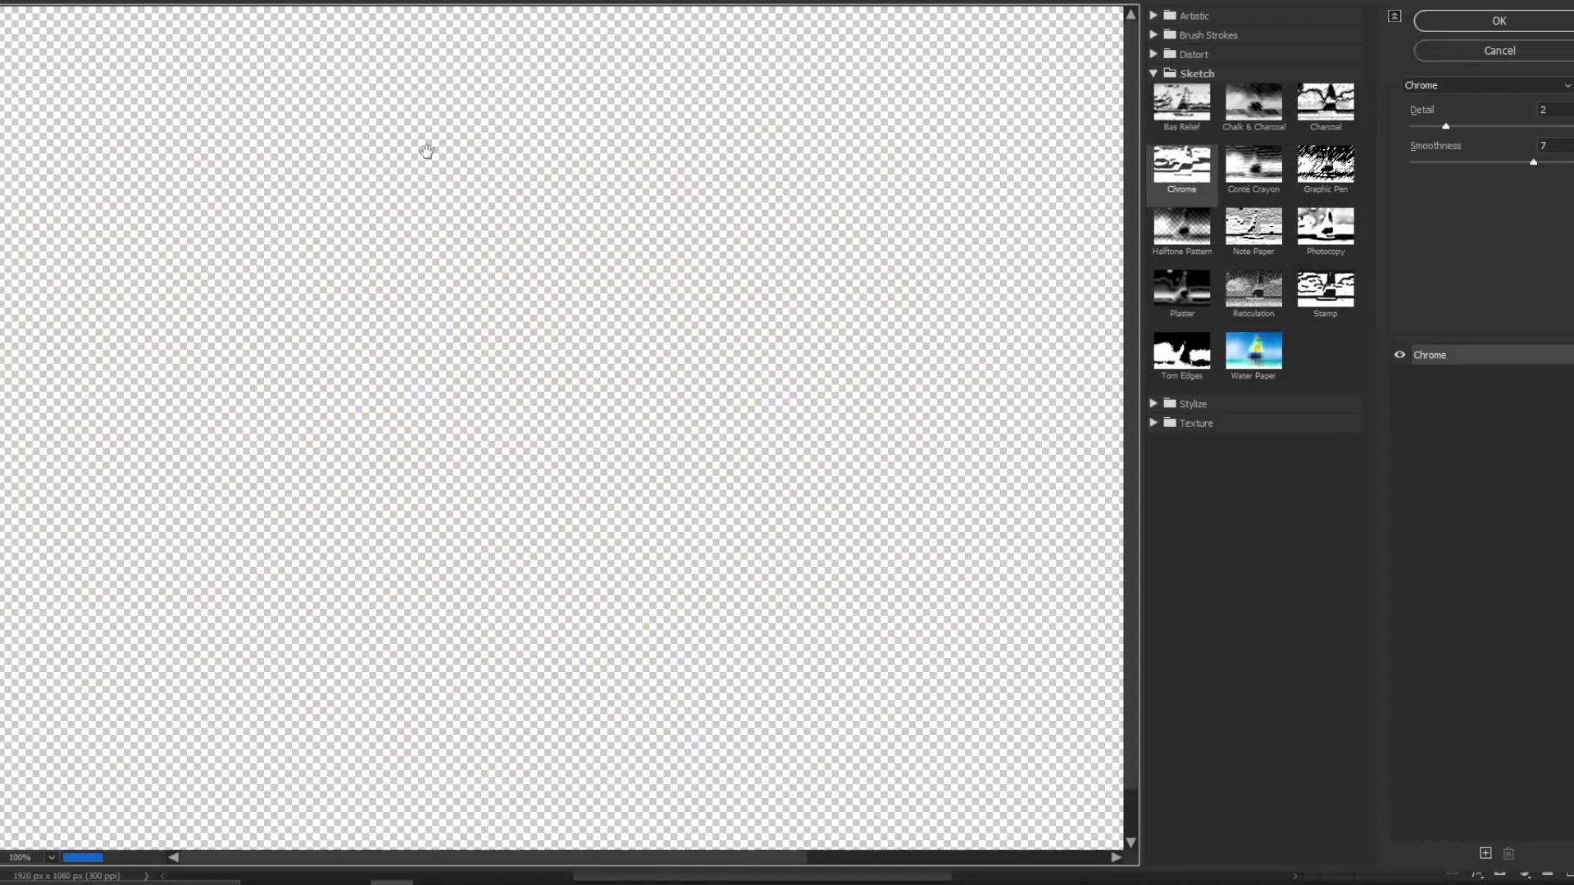
drag(635, 320, 444, 280)
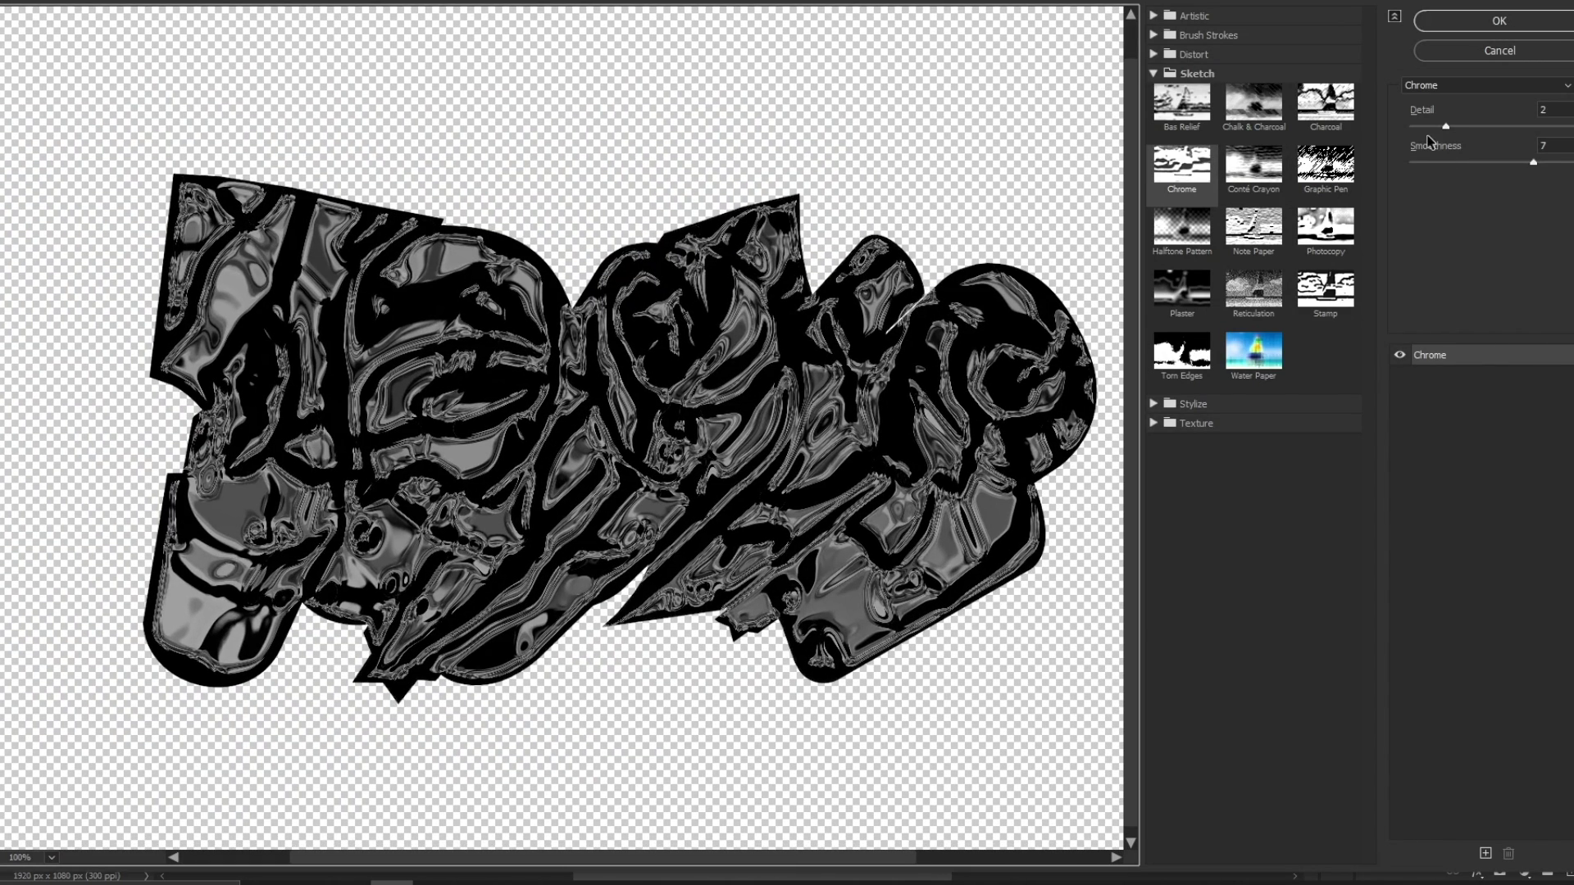
click(1500, 22)
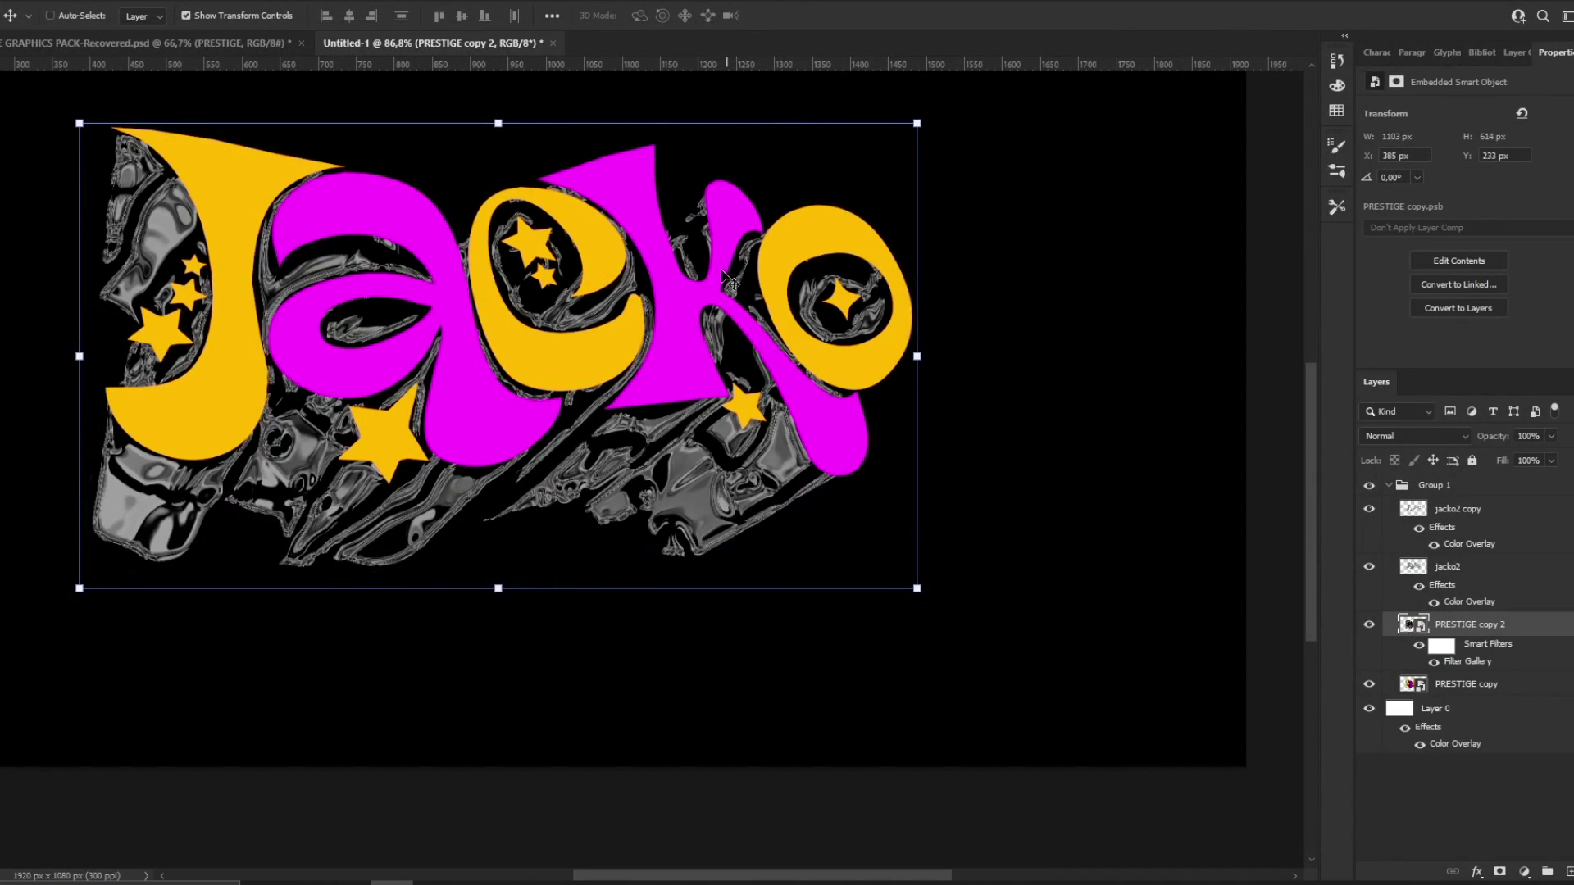
Step: Set the chrome extrusion layer to Subtract blending at 60% opacity
click(1397, 438)
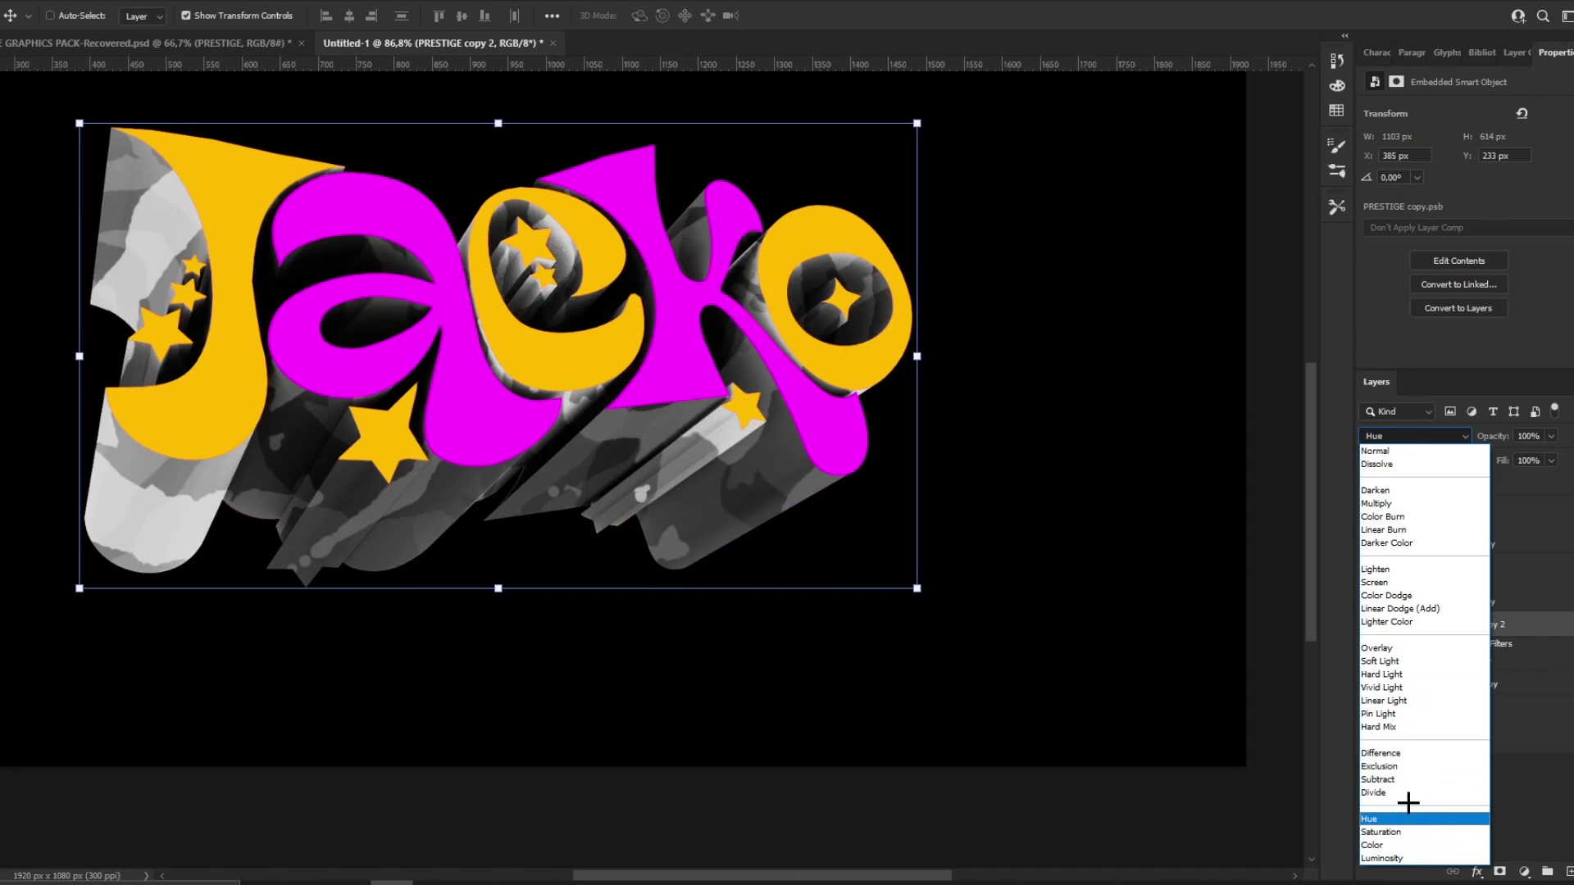
click(1412, 779)
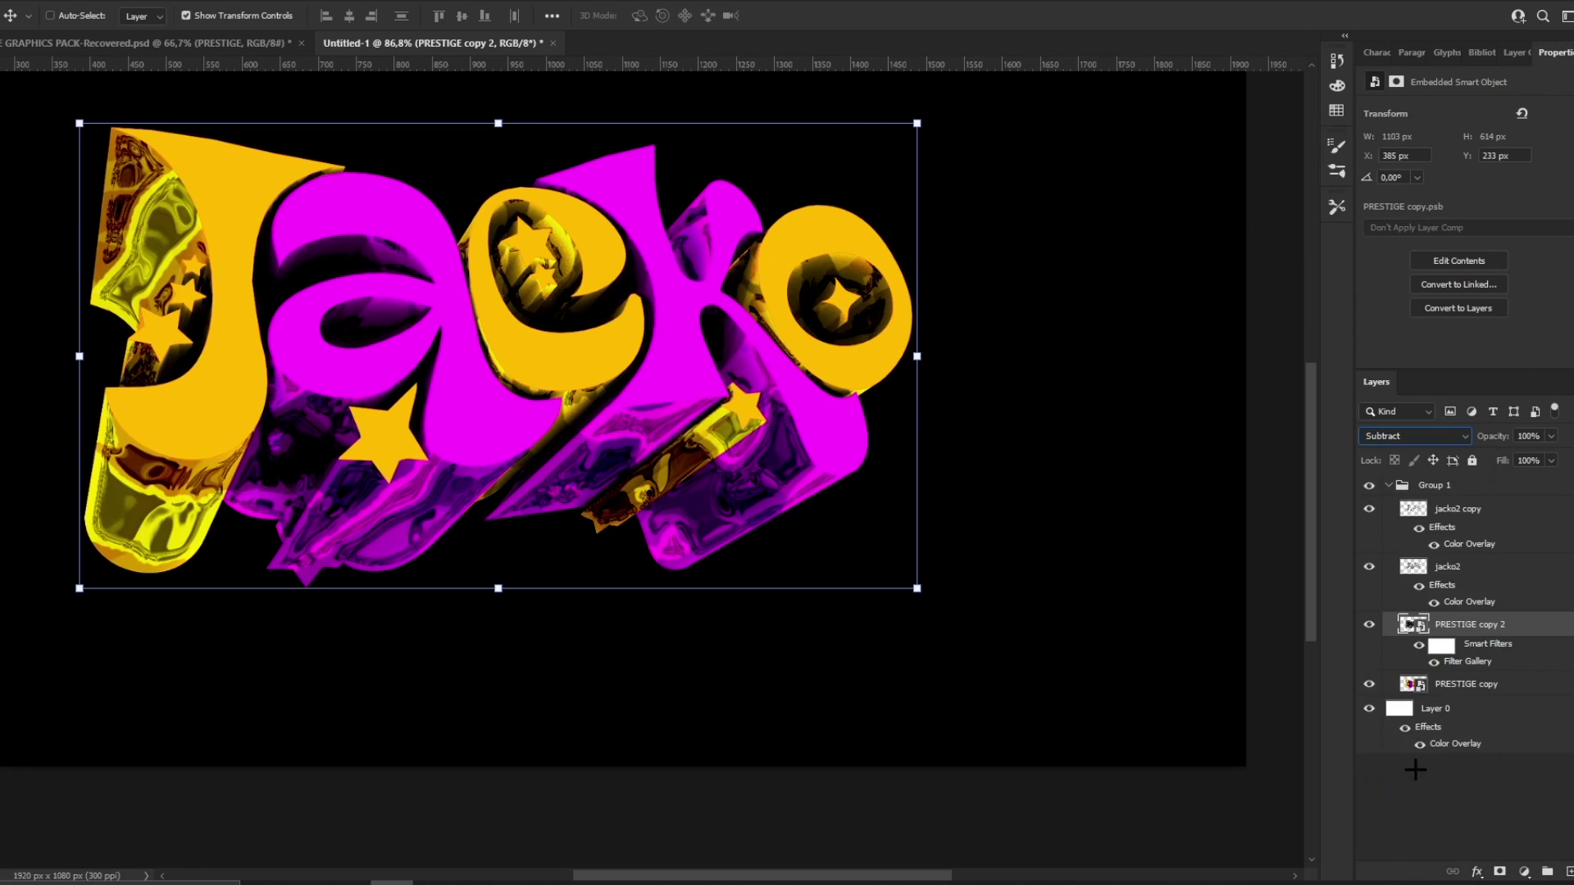
drag(1548, 457, 1538, 457)
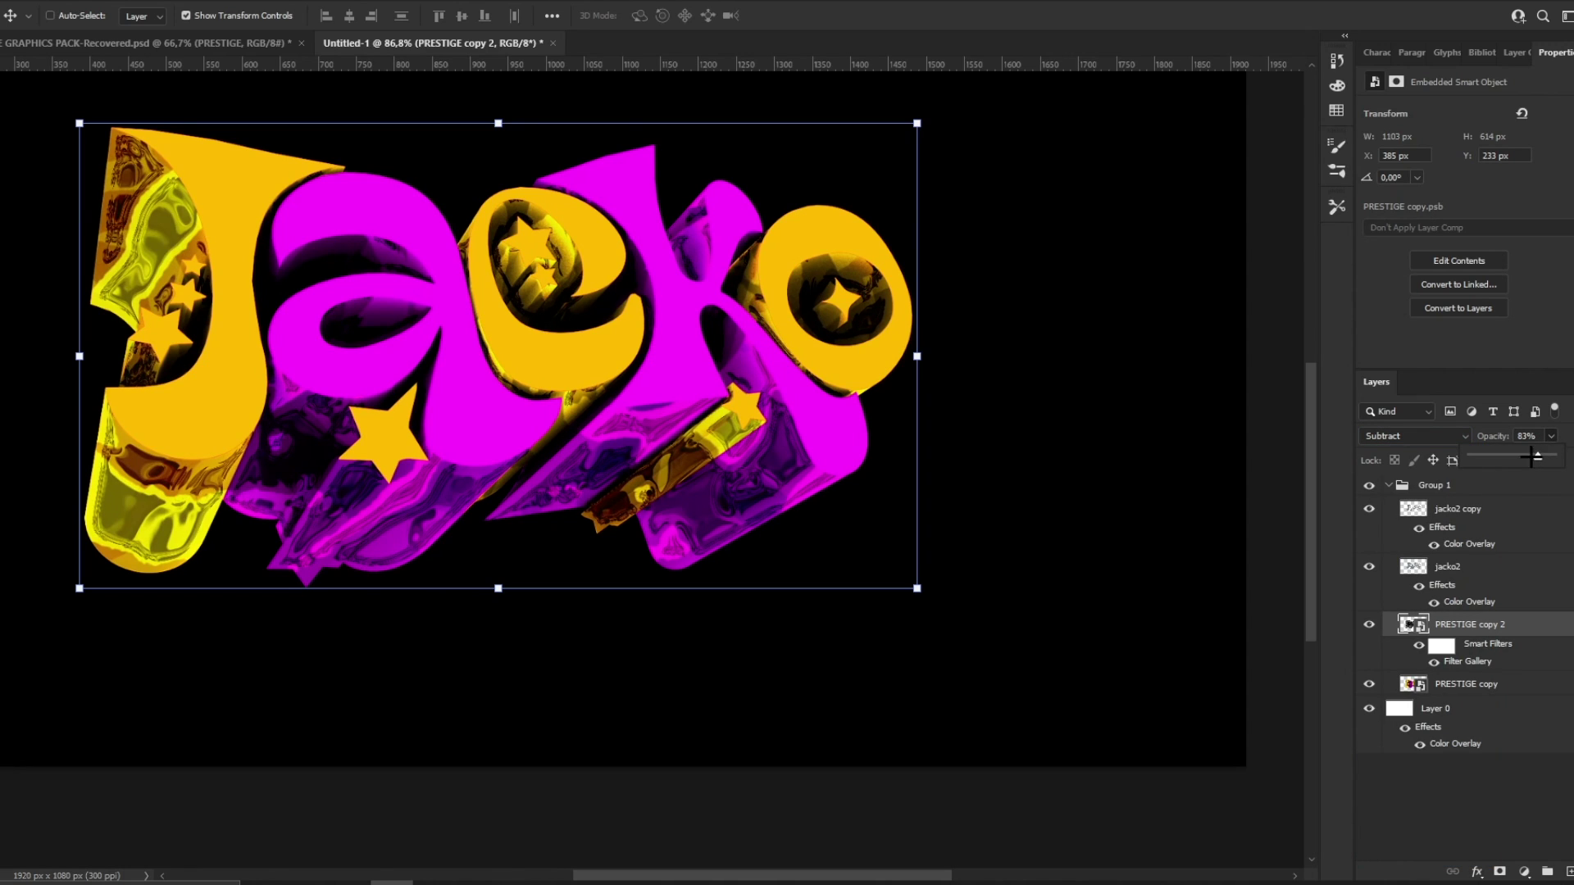
key(z)
drag(723, 246, 812, 267)
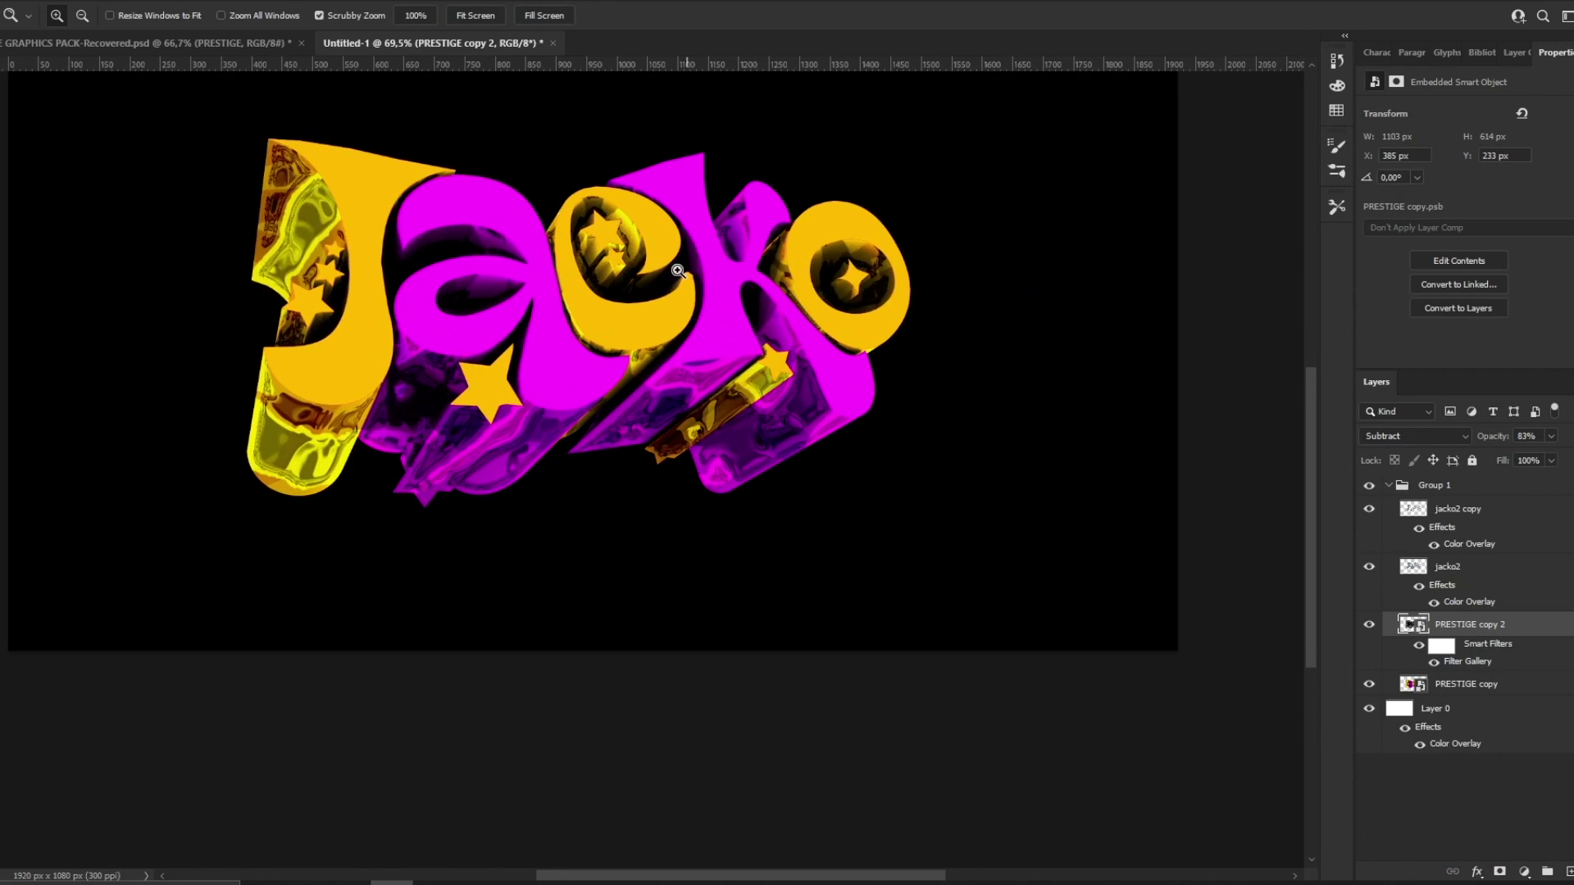
drag(661, 281, 943, 383)
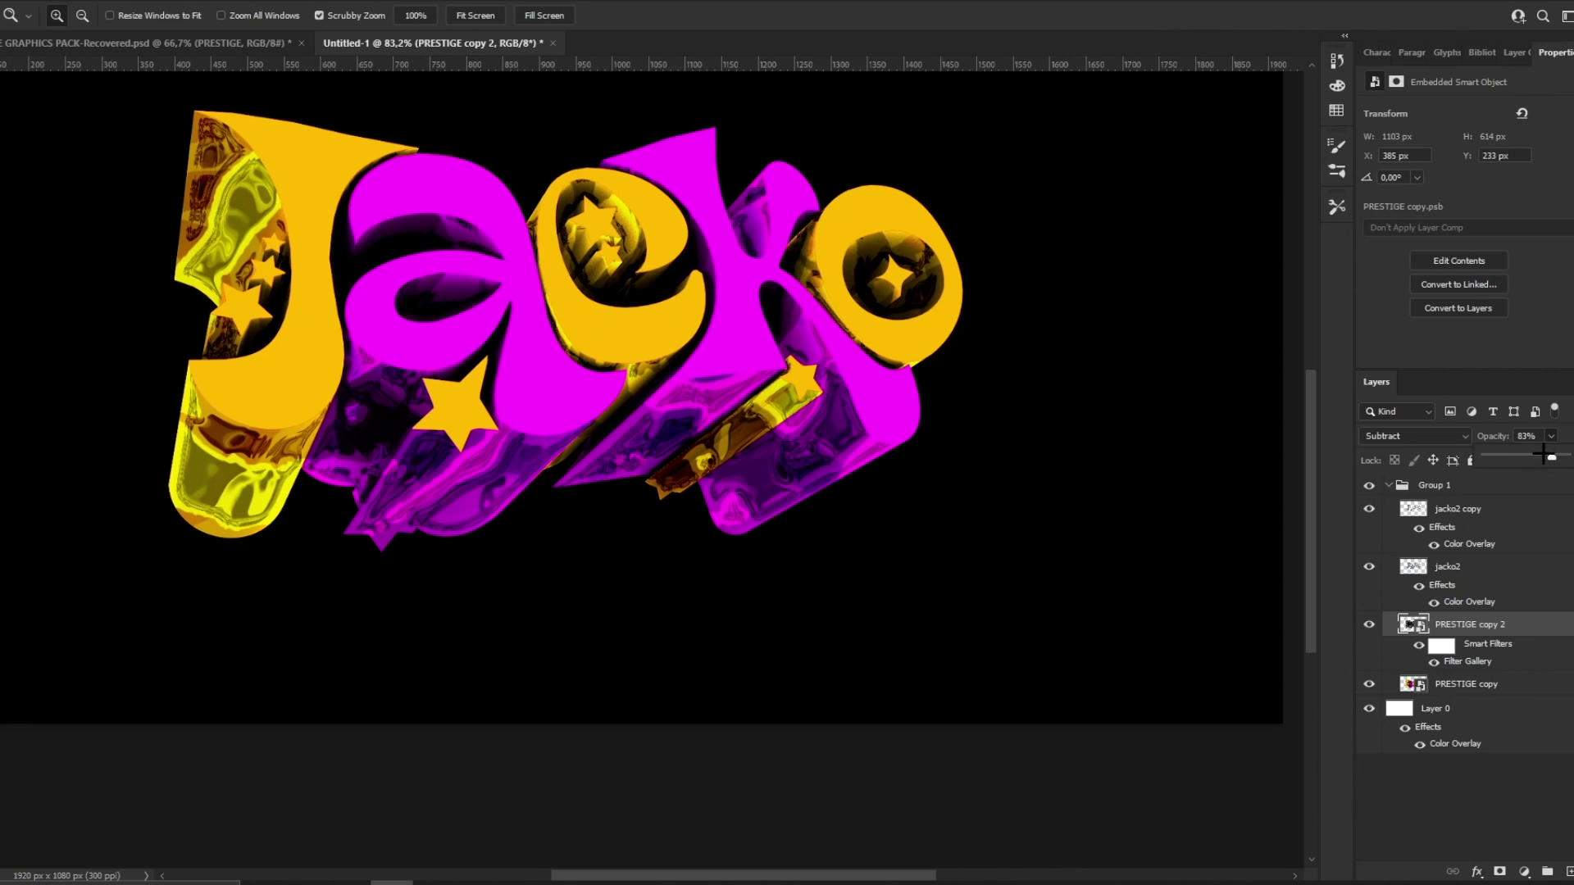
drag(1538, 456, 1534, 457)
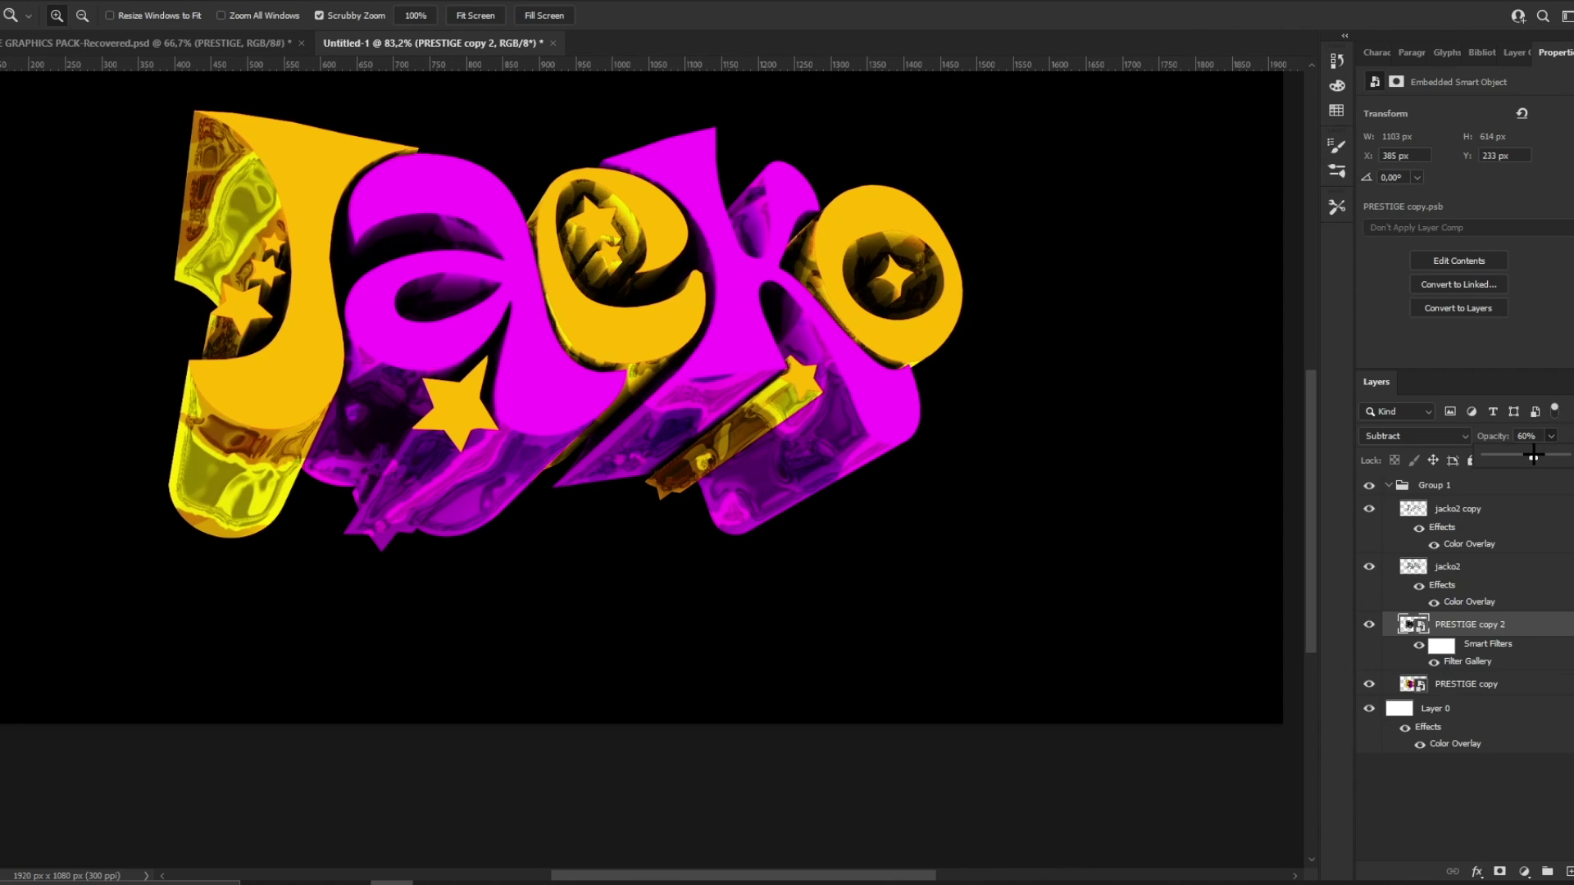
Step: Combine the chrome layer PRESTIGE copy 2 and the PRESTIGE copy layer into one smart object
shift+click(1474, 685)
right_click(1475, 685)
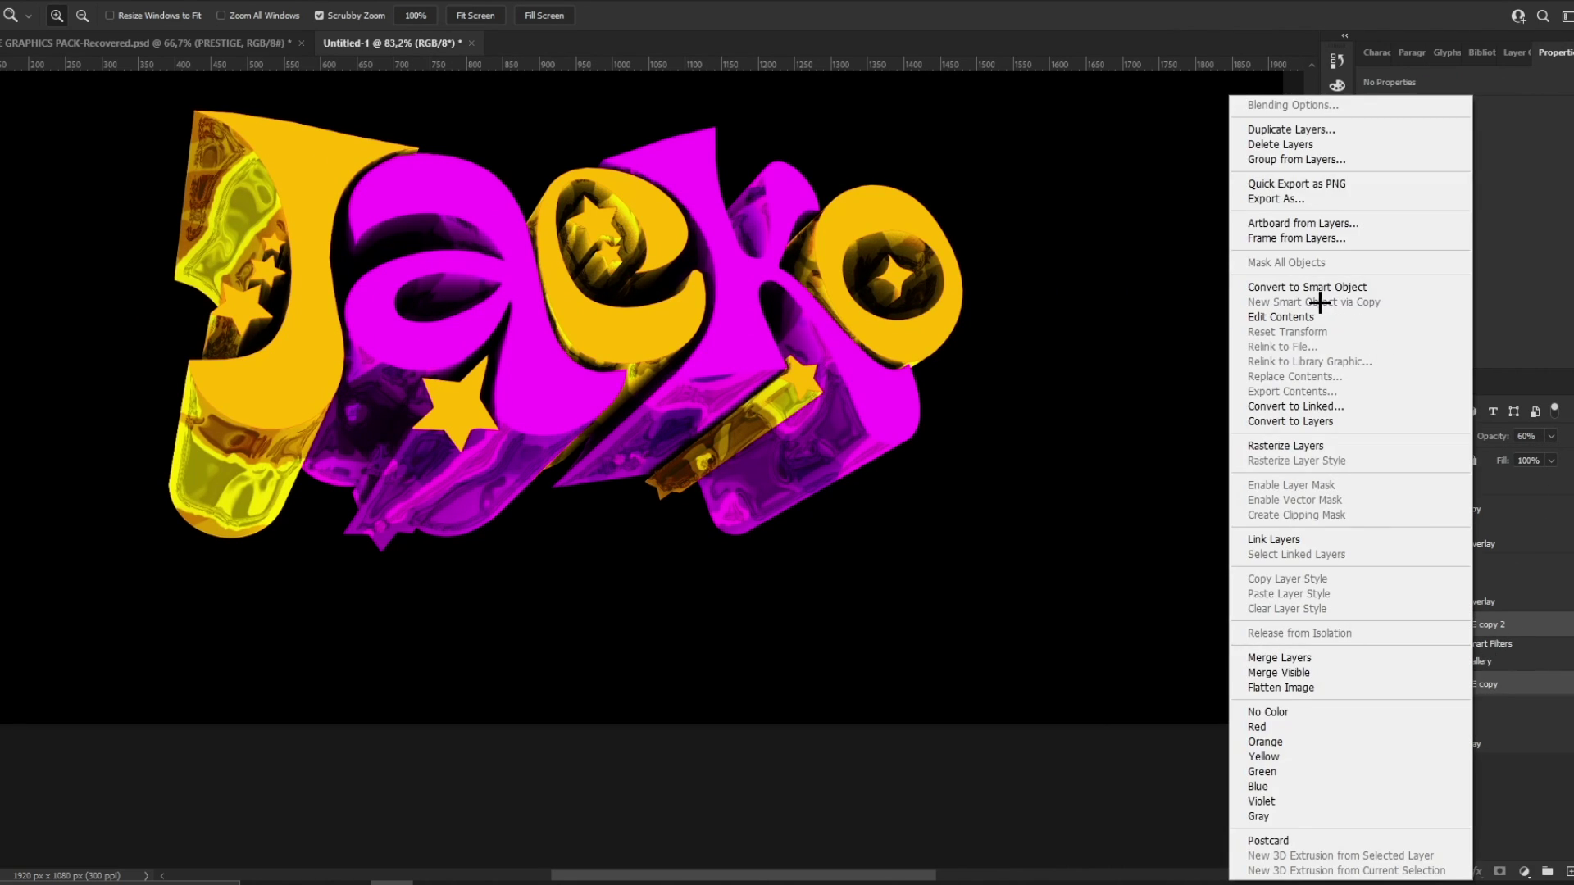
click(1316, 287)
drag(581, 299, 646, 341)
key(v)
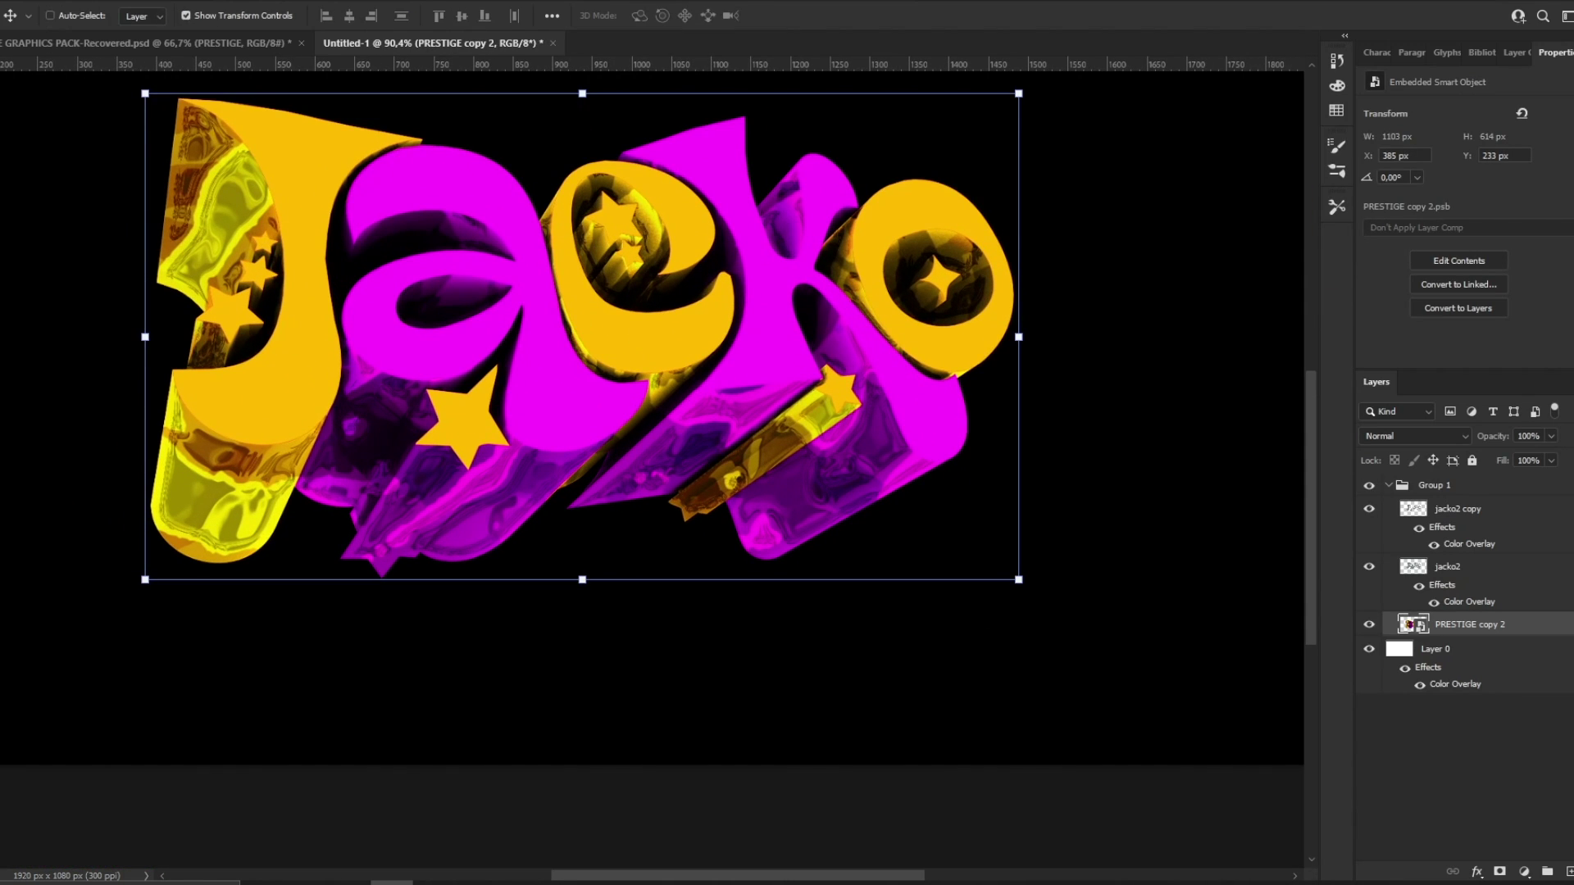
Step: Switch to the GRAPHICS PACK-Recovered.psd document, hide the swirl shape, and collapse and hide the SHAPES/BRUSHES group
click(98, 44)
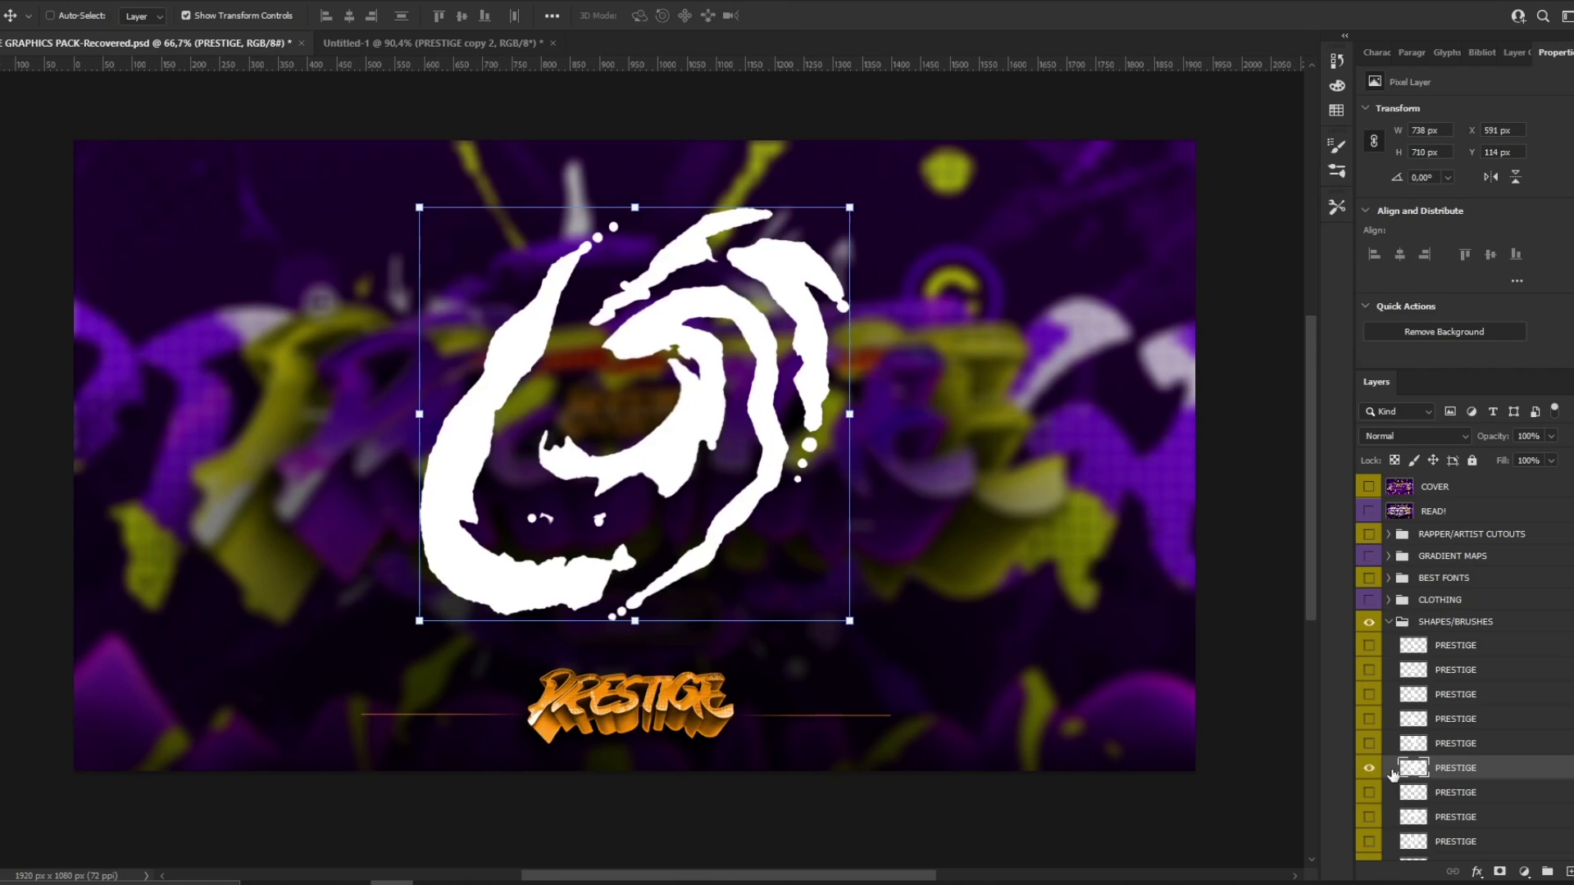
click(1368, 768)
click(1388, 621)
click(1368, 621)
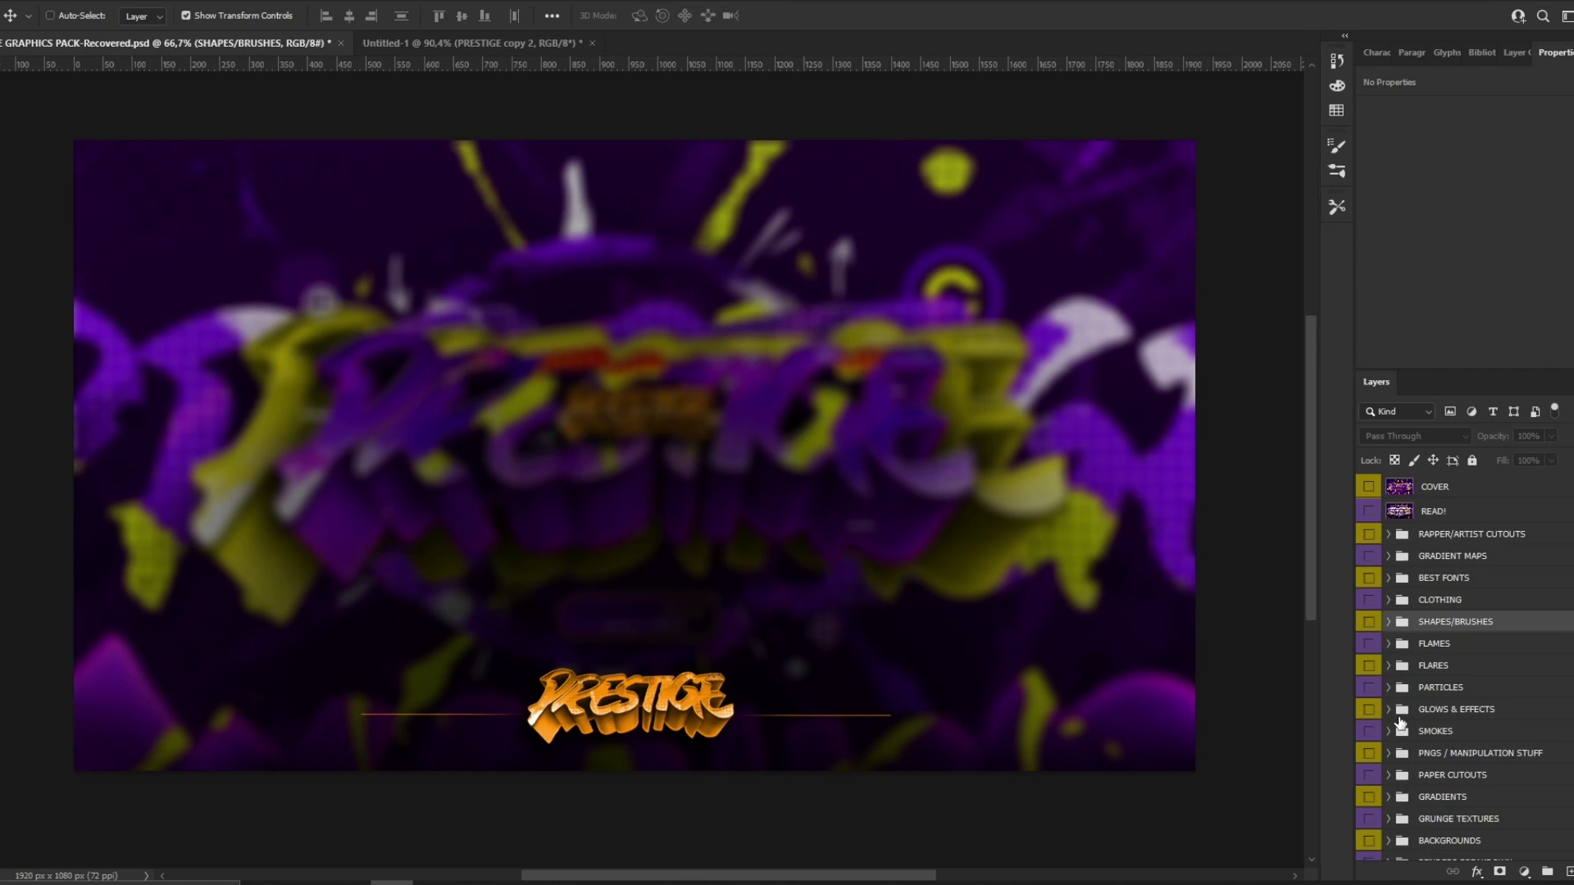
Step: Show a dark texture from the DARK folder of GRUNGE TEXTURES and bring it into Untitled-1 above PRESTIGE copy 2
scroll(1399, 721, down, 3)
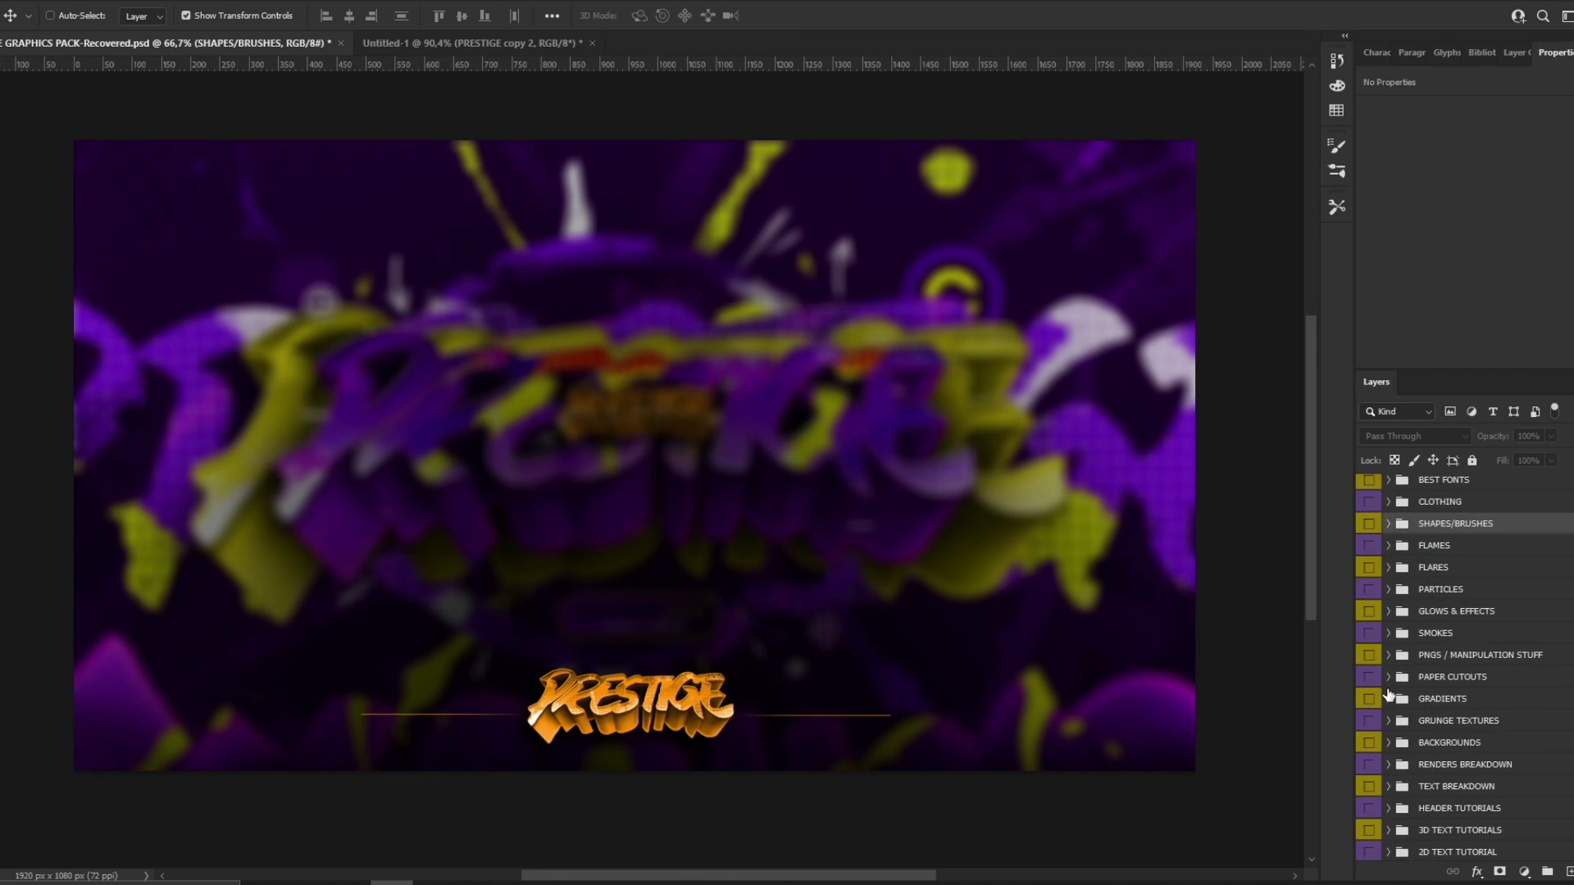
scroll(1387, 692, down, 2)
scroll(1388, 694, up, 2)
click(1389, 721)
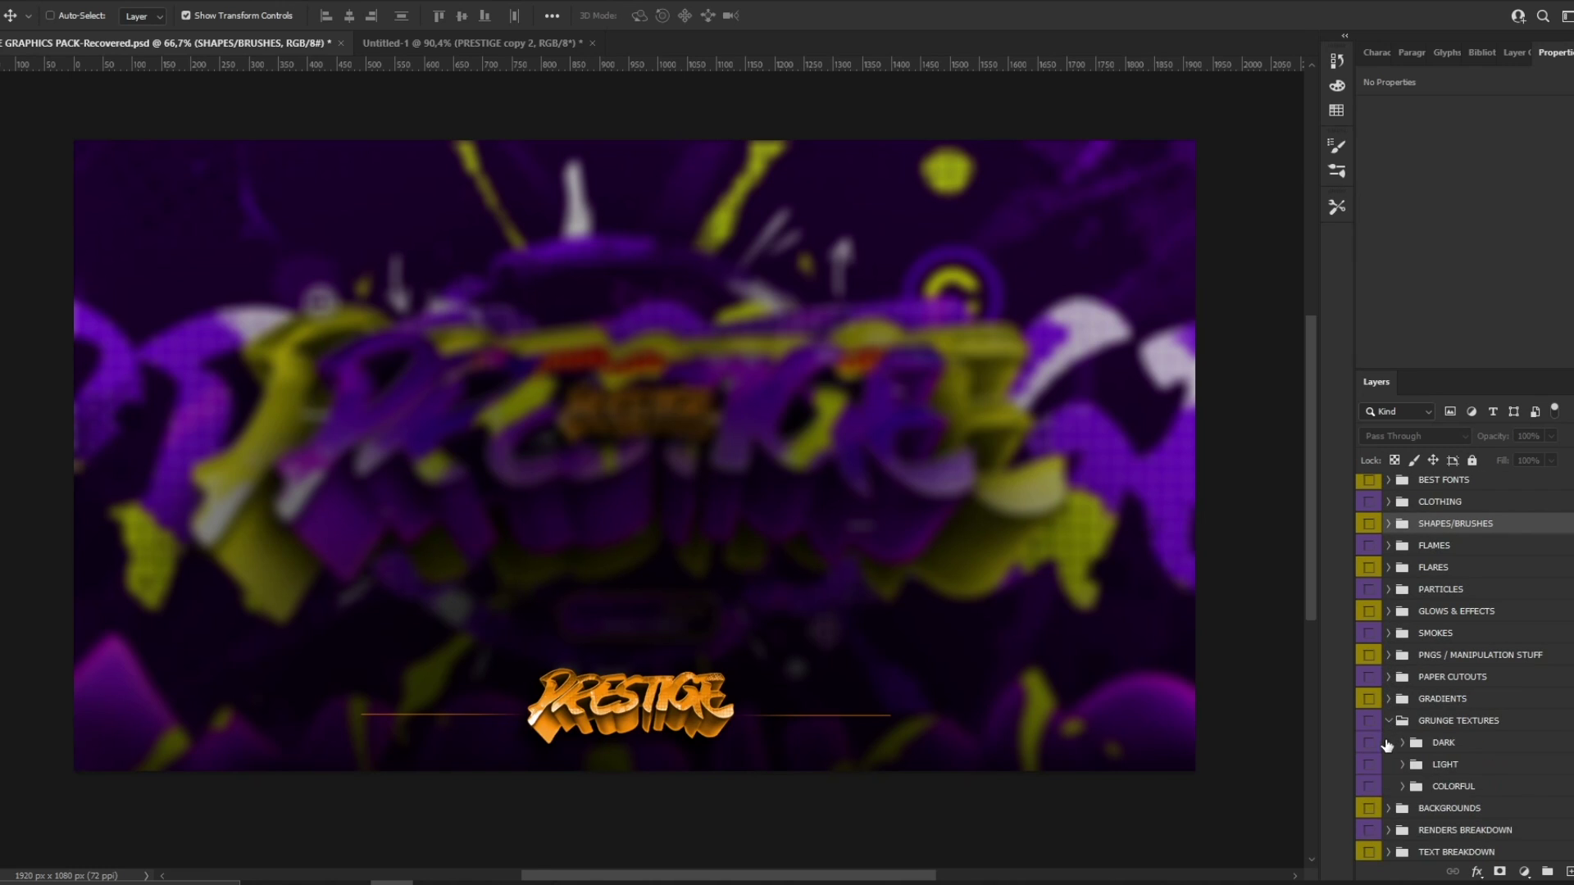
scroll(1411, 722, down, 2)
click(1402, 693)
alt+click(1369, 738)
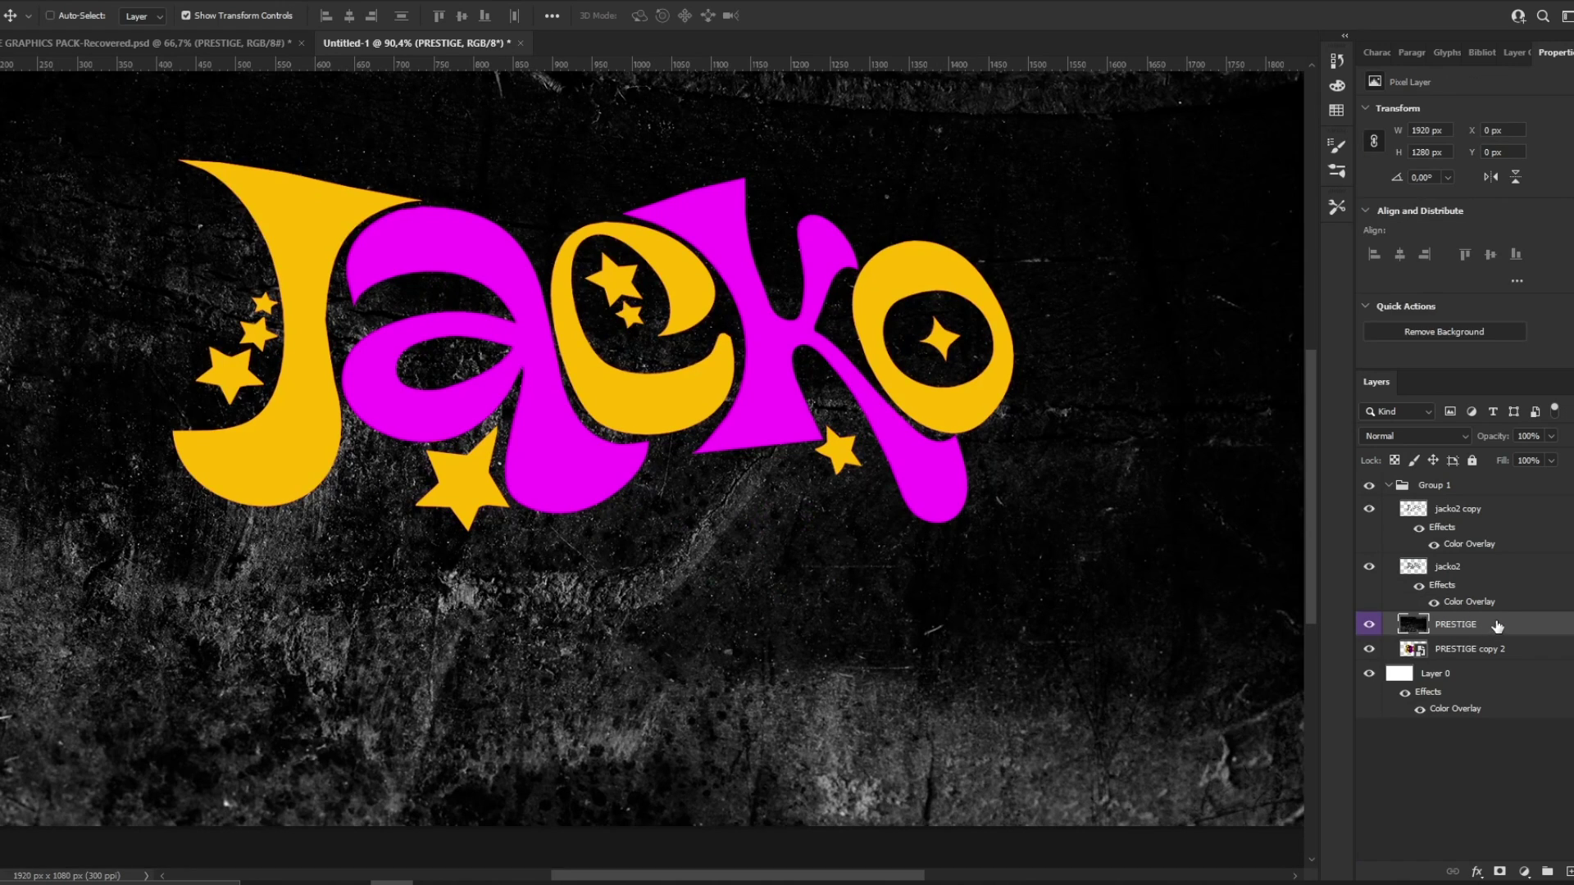
Step: Clip the grunge texture to PRESTIGE copy 2 and scale it to about 65% around the lettering
right_click(1496, 623)
click(1378, 472)
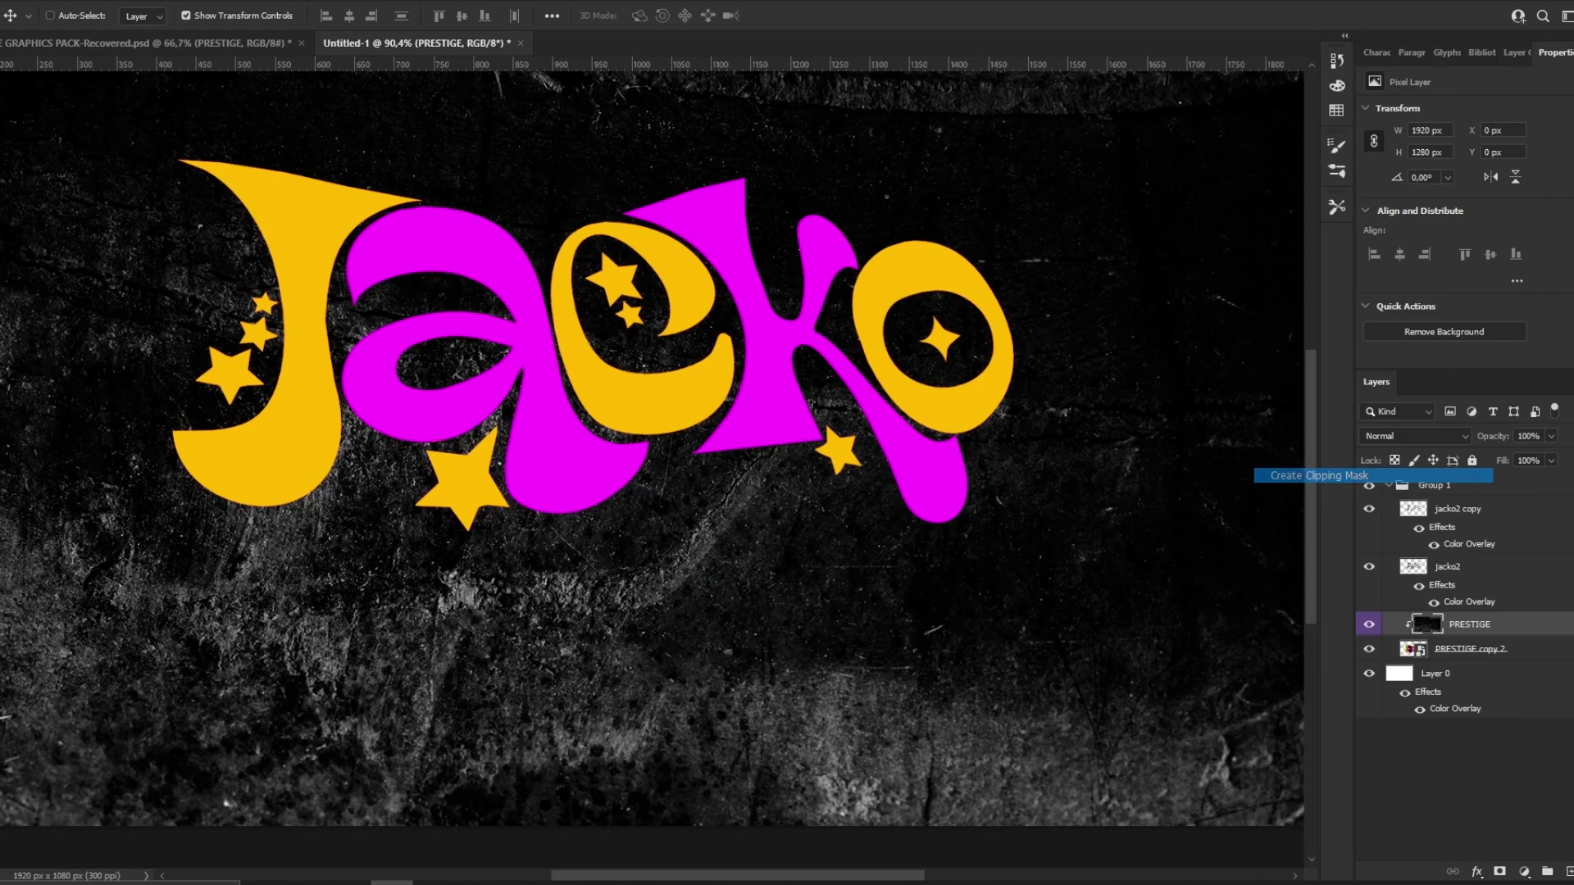
key(z)
drag(610, 321, 492, 321)
key(v)
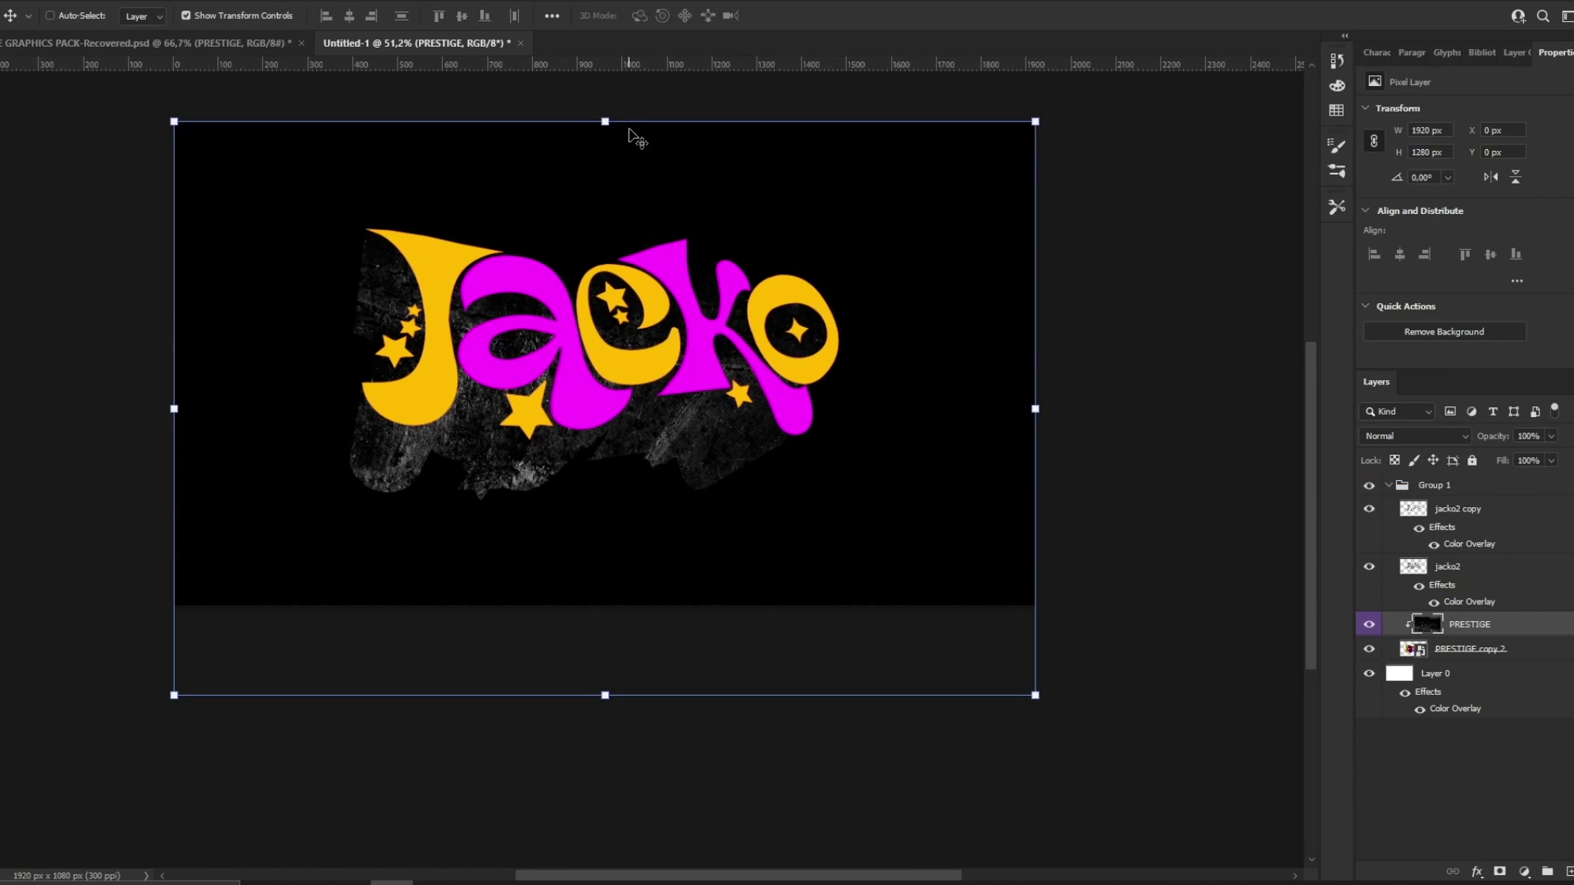
drag(604, 121, 616, 242)
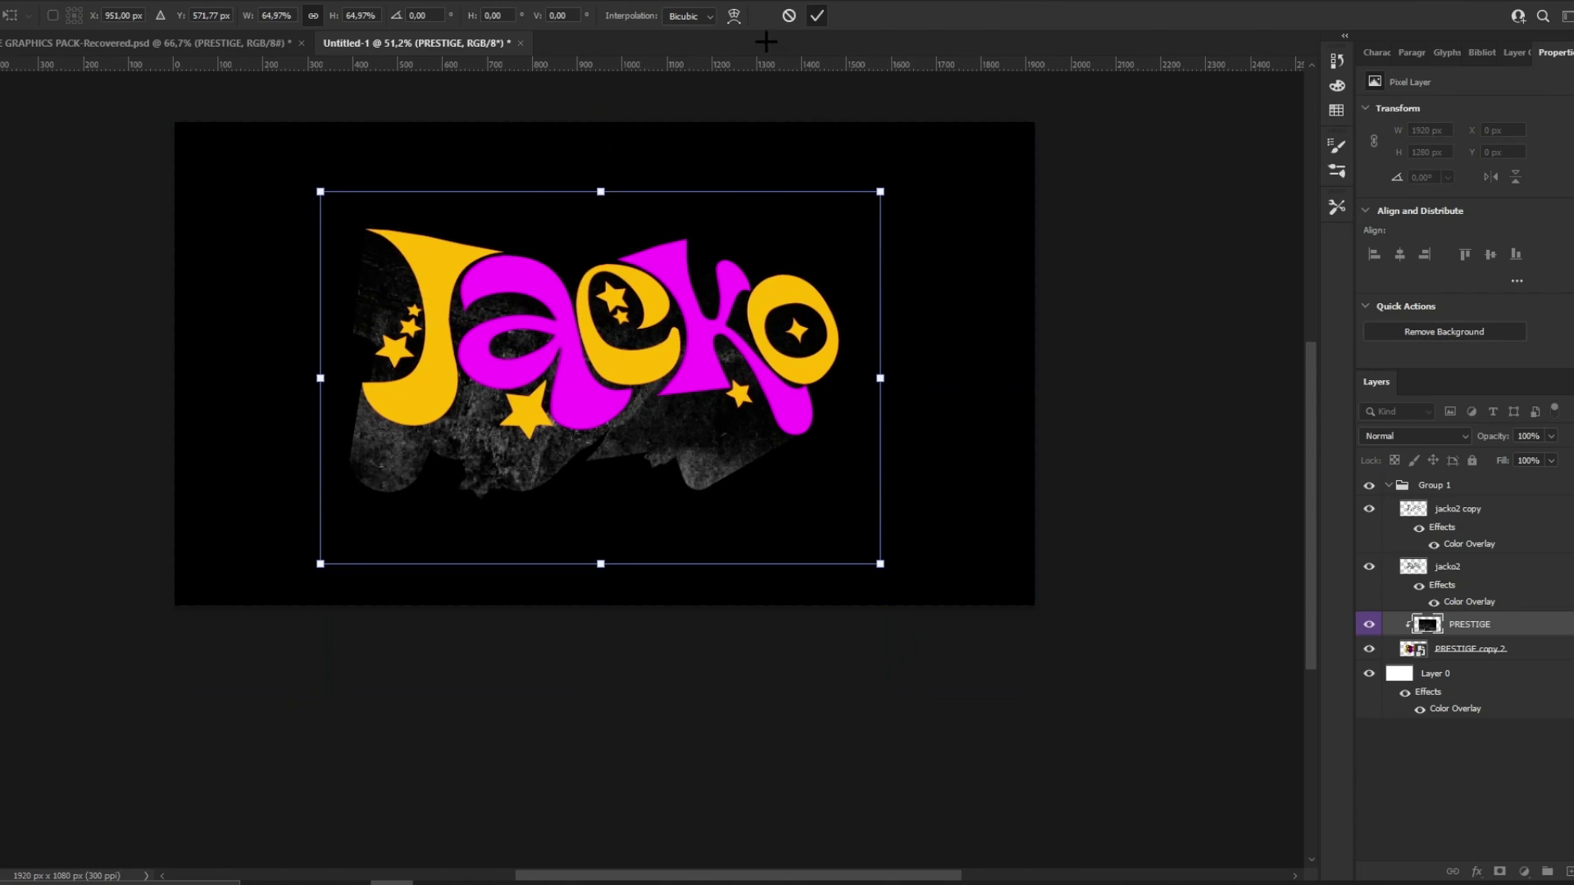
key(Return)
Step: Set the clipped grunge texture to Subtract blending at 42% opacity
alt+scroll(586, 392, up, 5)
click(1412, 436)
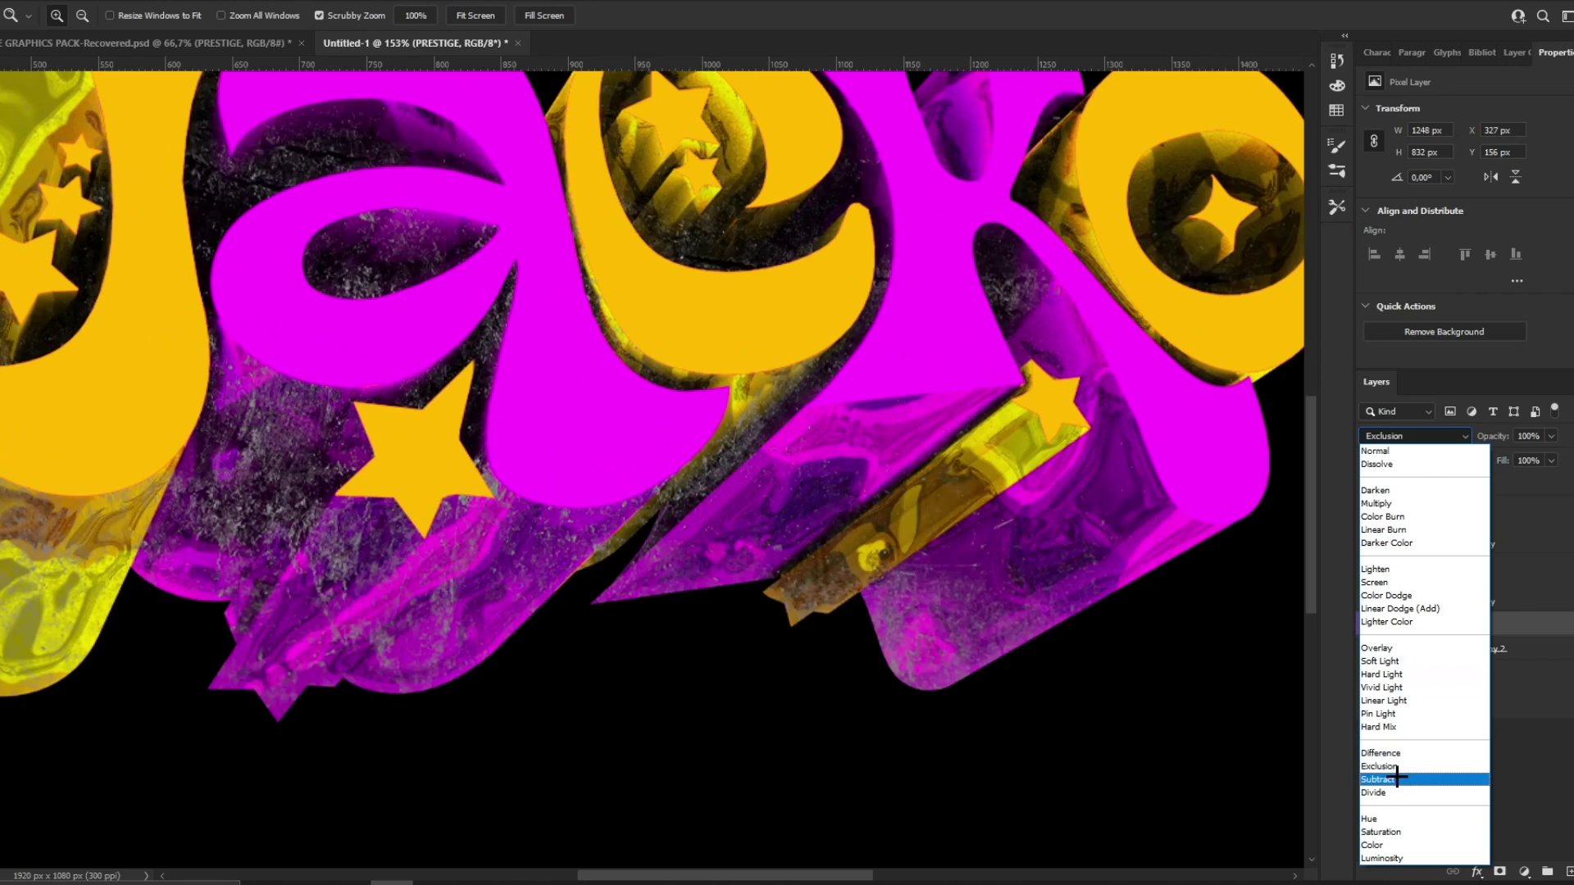
click(1393, 779)
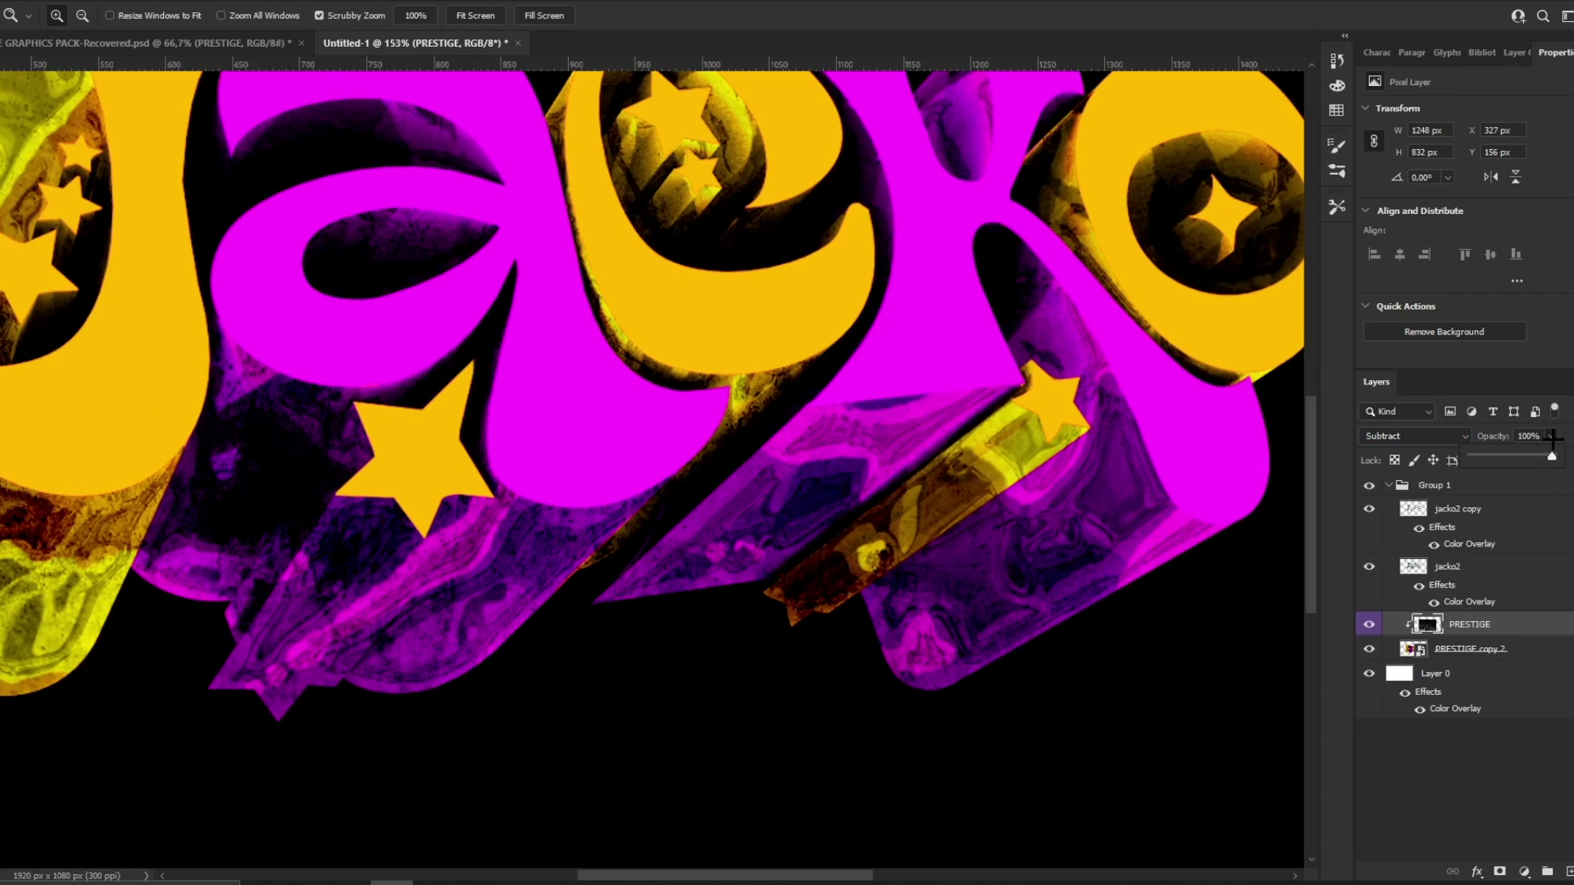
drag(1501, 452, 1504, 454)
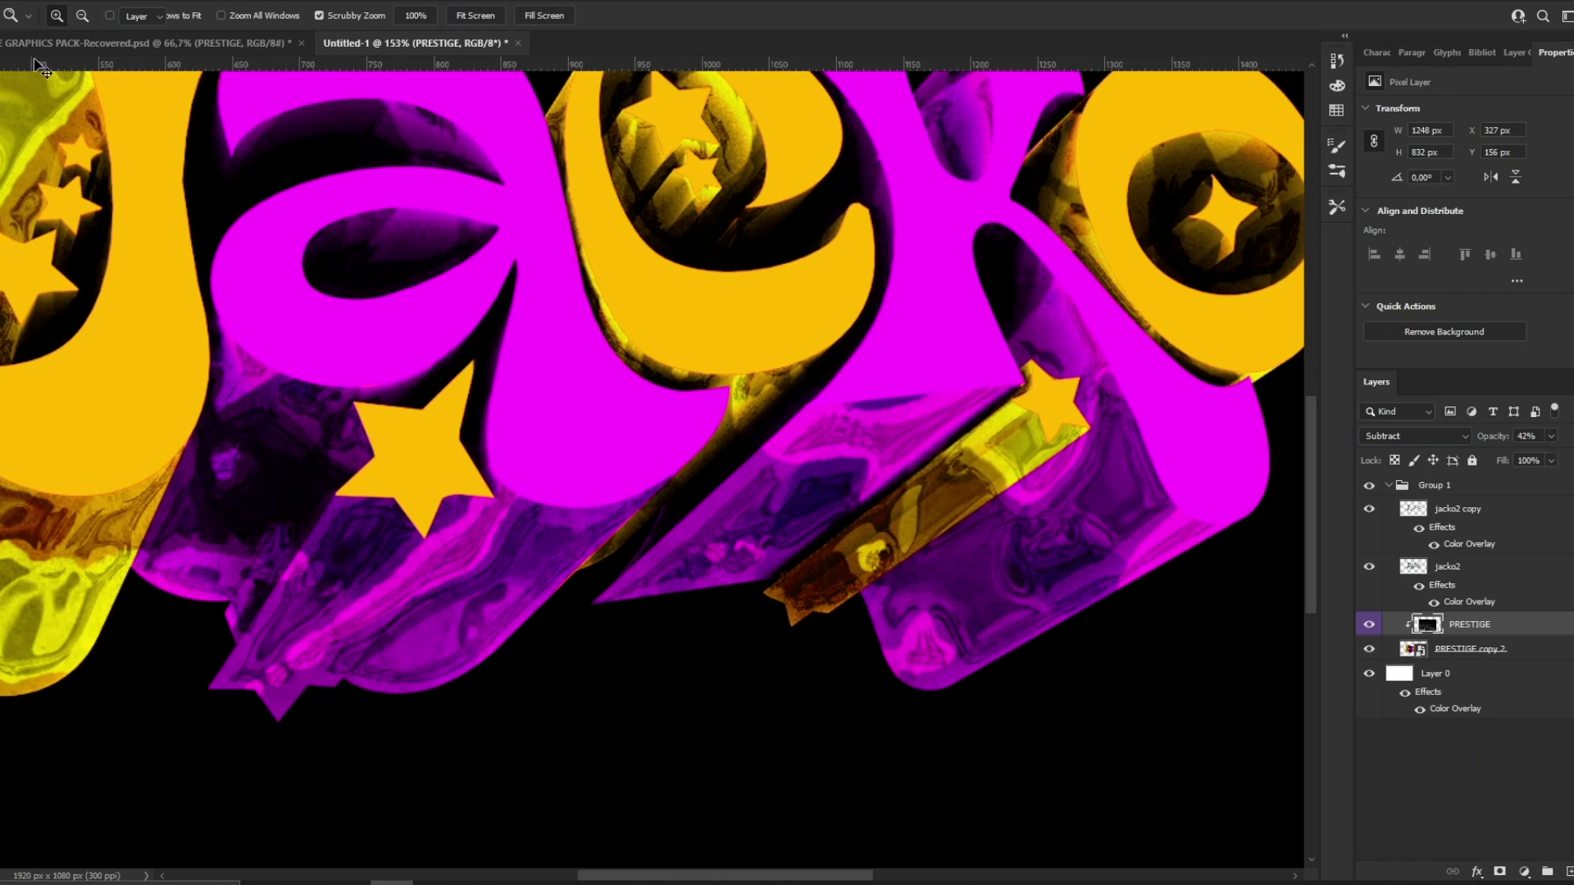
Step: Bring the dark grunge texture from GRAPHICS PACK-Recovered.psd into Untitled-1 again, clipped above the existing PRESTIGE texture
key(v)
click(134, 42)
click(414, 42)
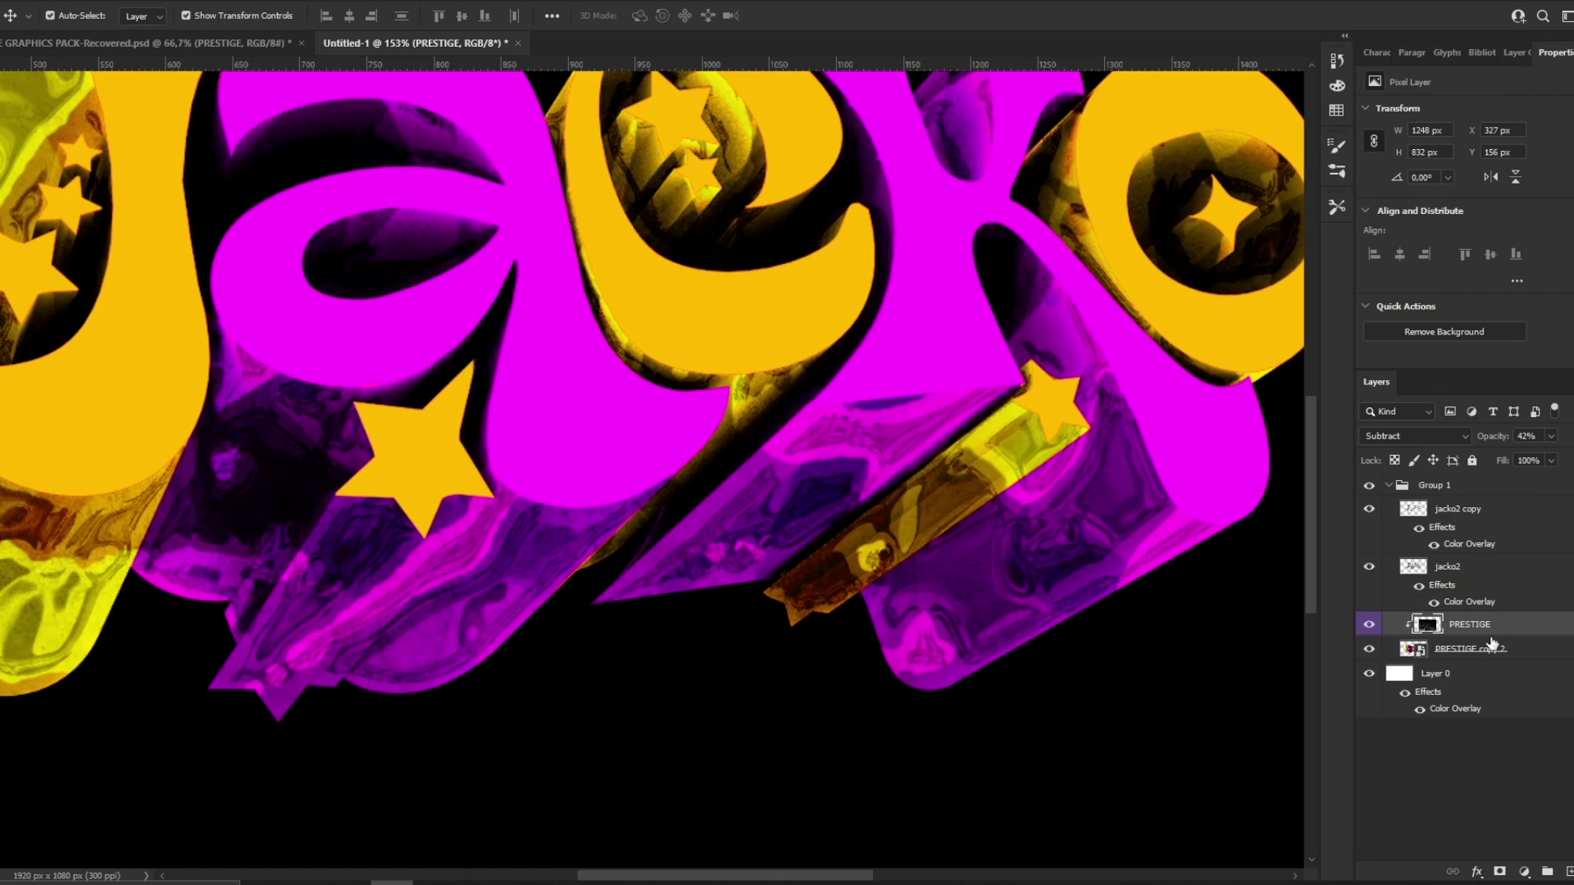
key(ctrl+v)
drag(1490, 630, 1497, 655)
drag(1494, 650, 1490, 615)
Step: Scale the new clipped grunge texture to about 60% and fit it around the Jacko lettering
key(z)
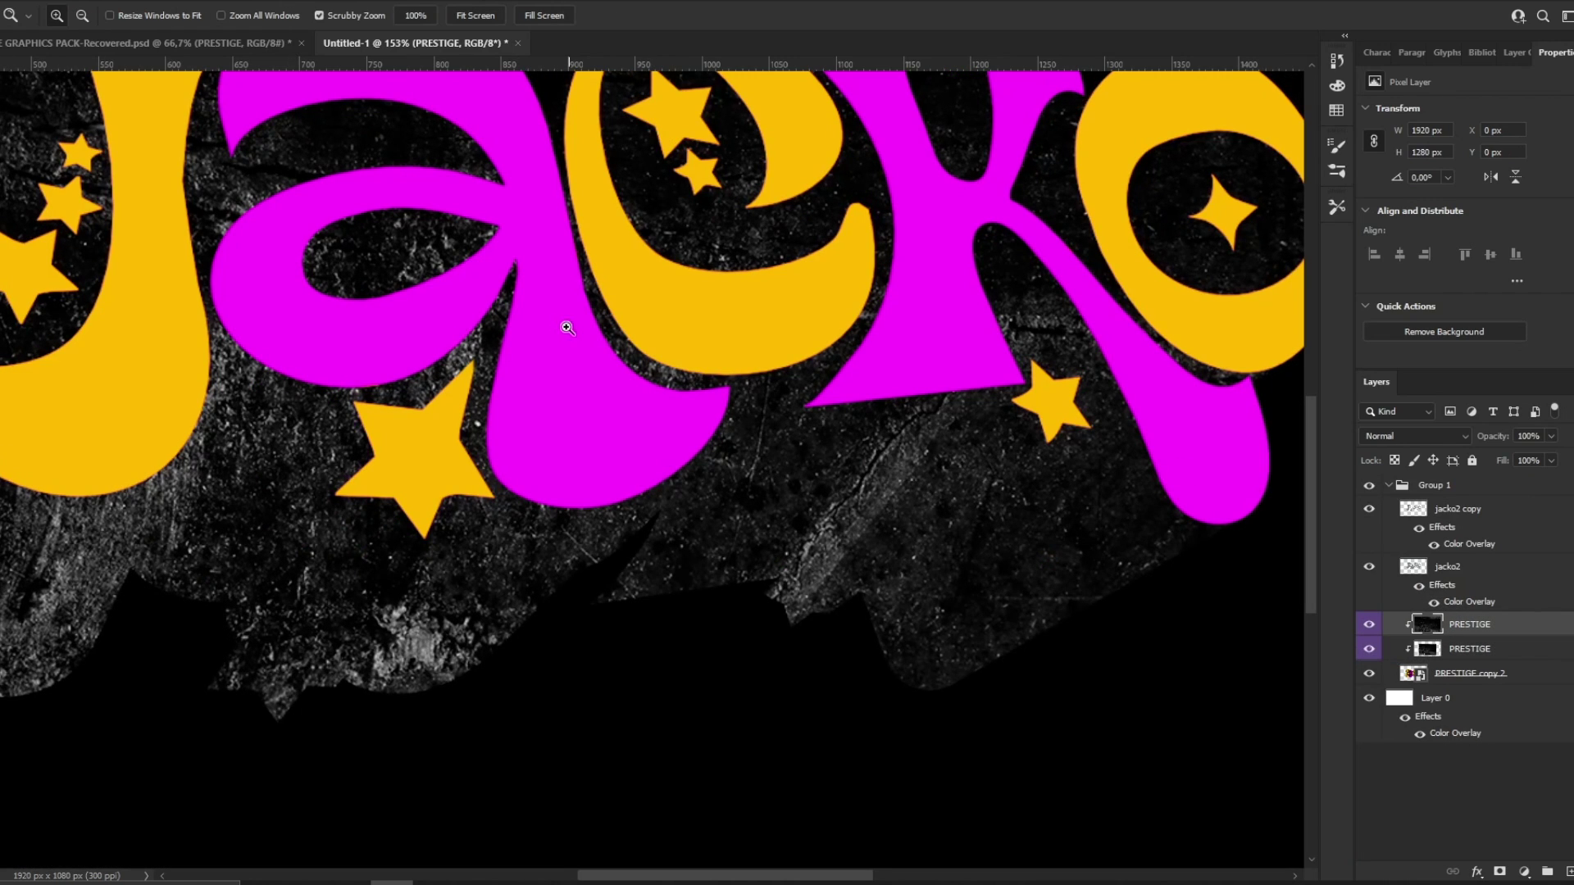
key(ctrl+0)
key(v)
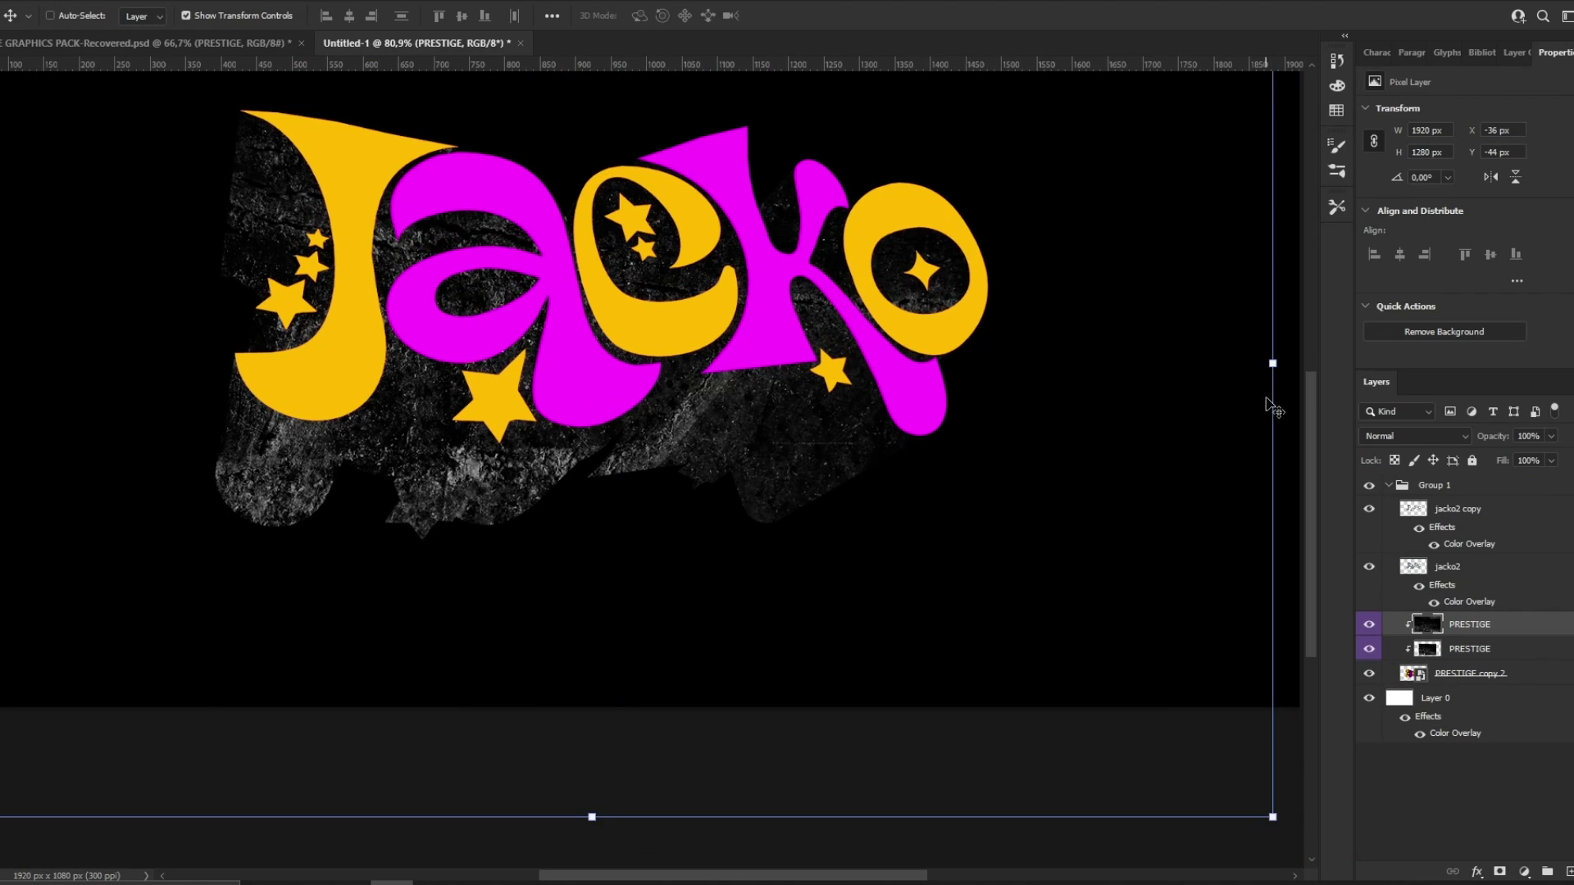
drag(1271, 365, 668, 356)
drag(528, 322, 839, 291)
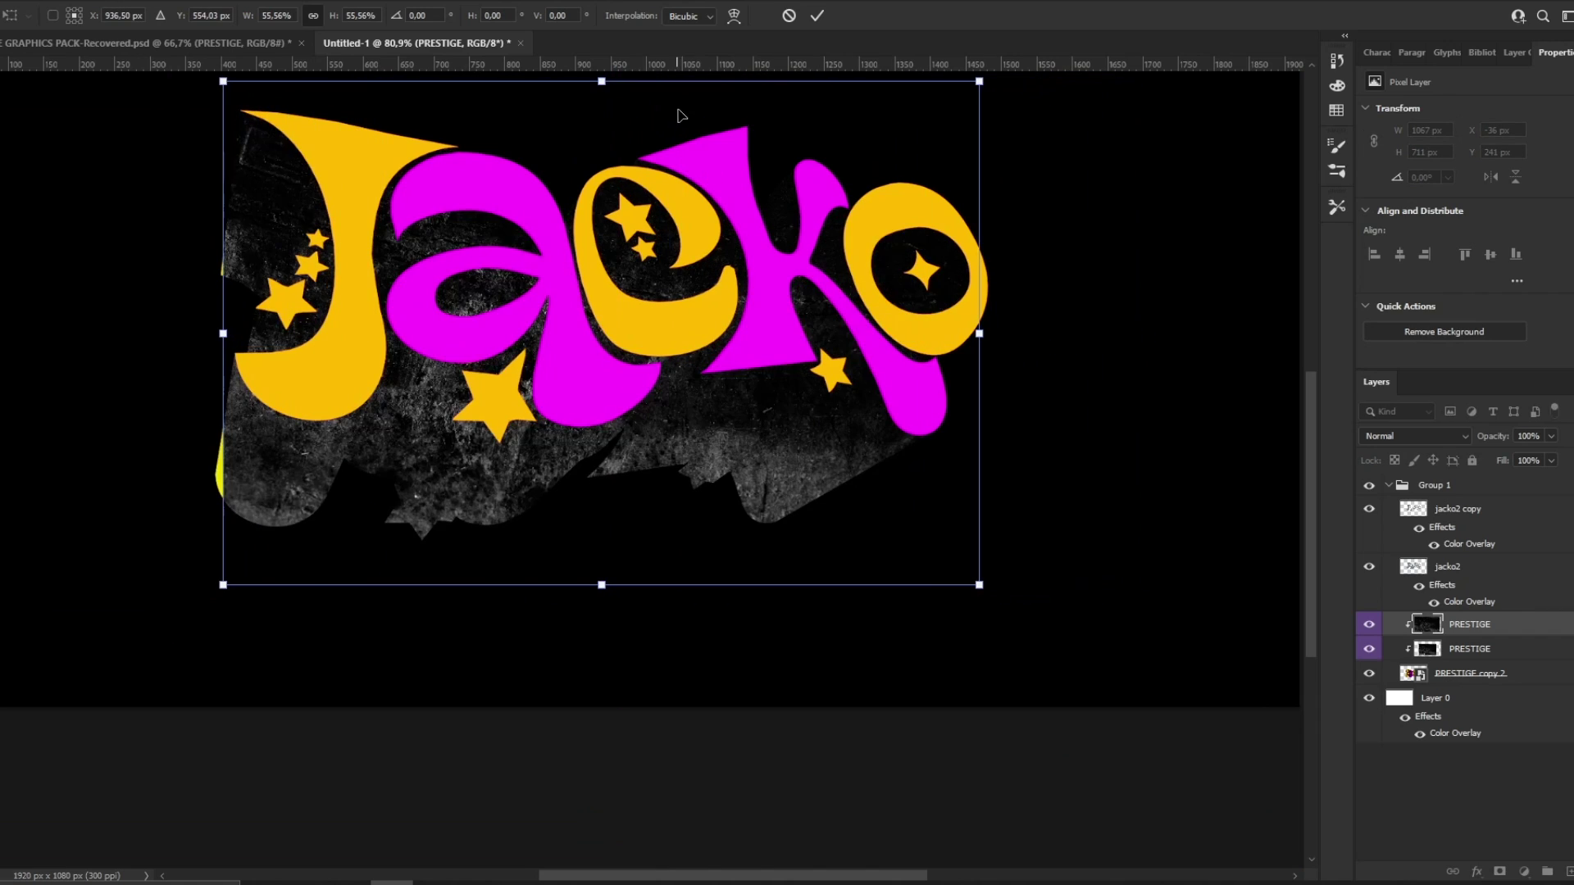
drag(612, 81, 601, 62)
drag(822, 88, 815, 86)
click(818, 17)
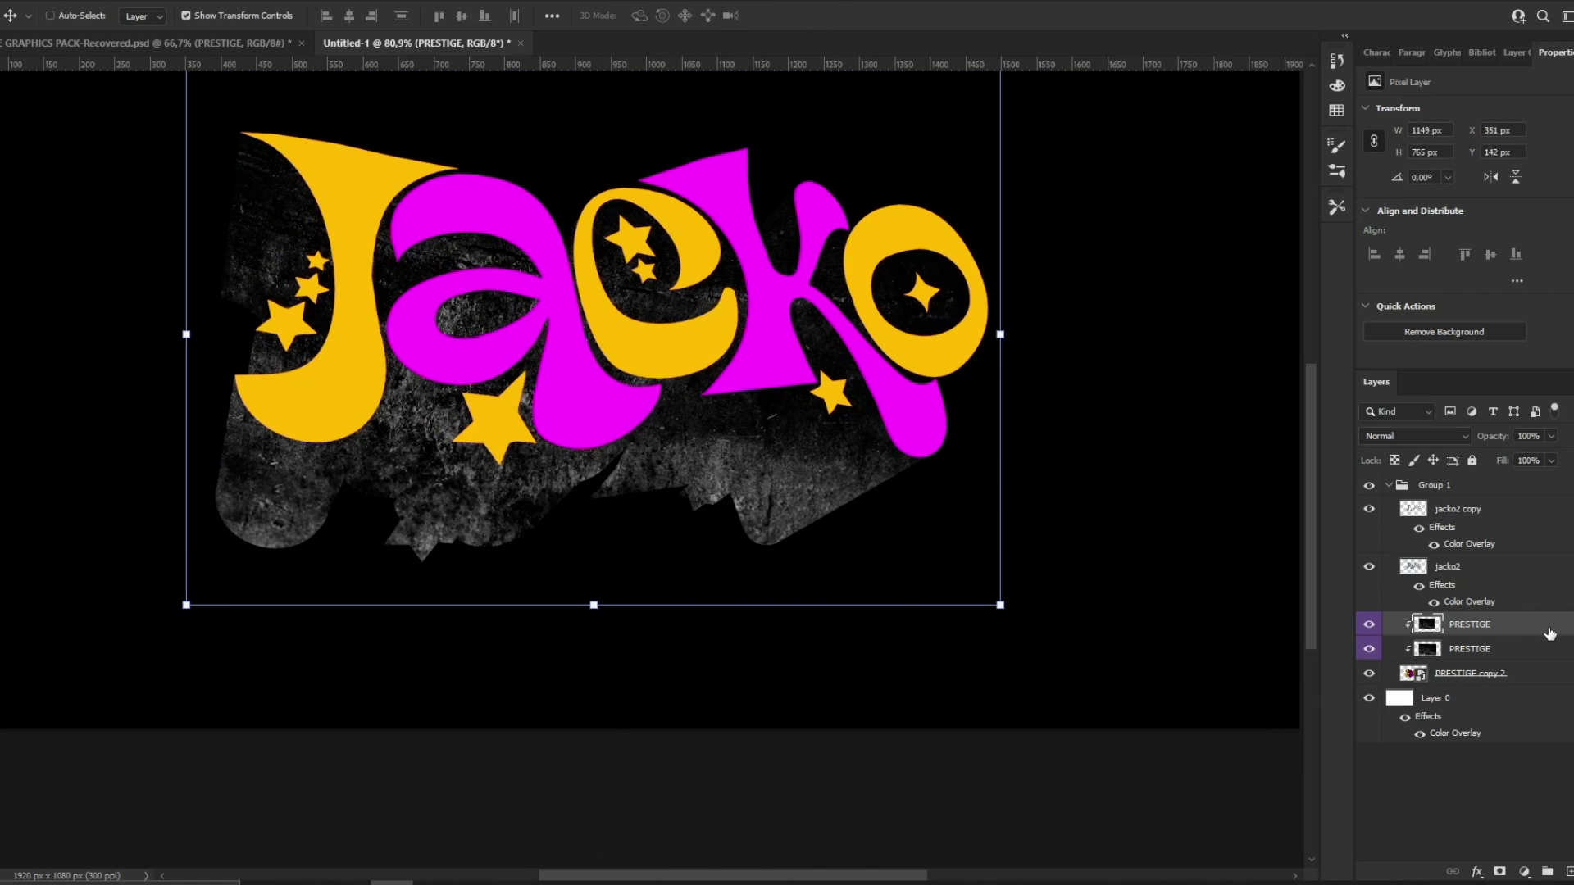
Step: Set the new texture's Blend If white limit for This Layer to 3 so only its darkest cracks show
double_click(1563, 632)
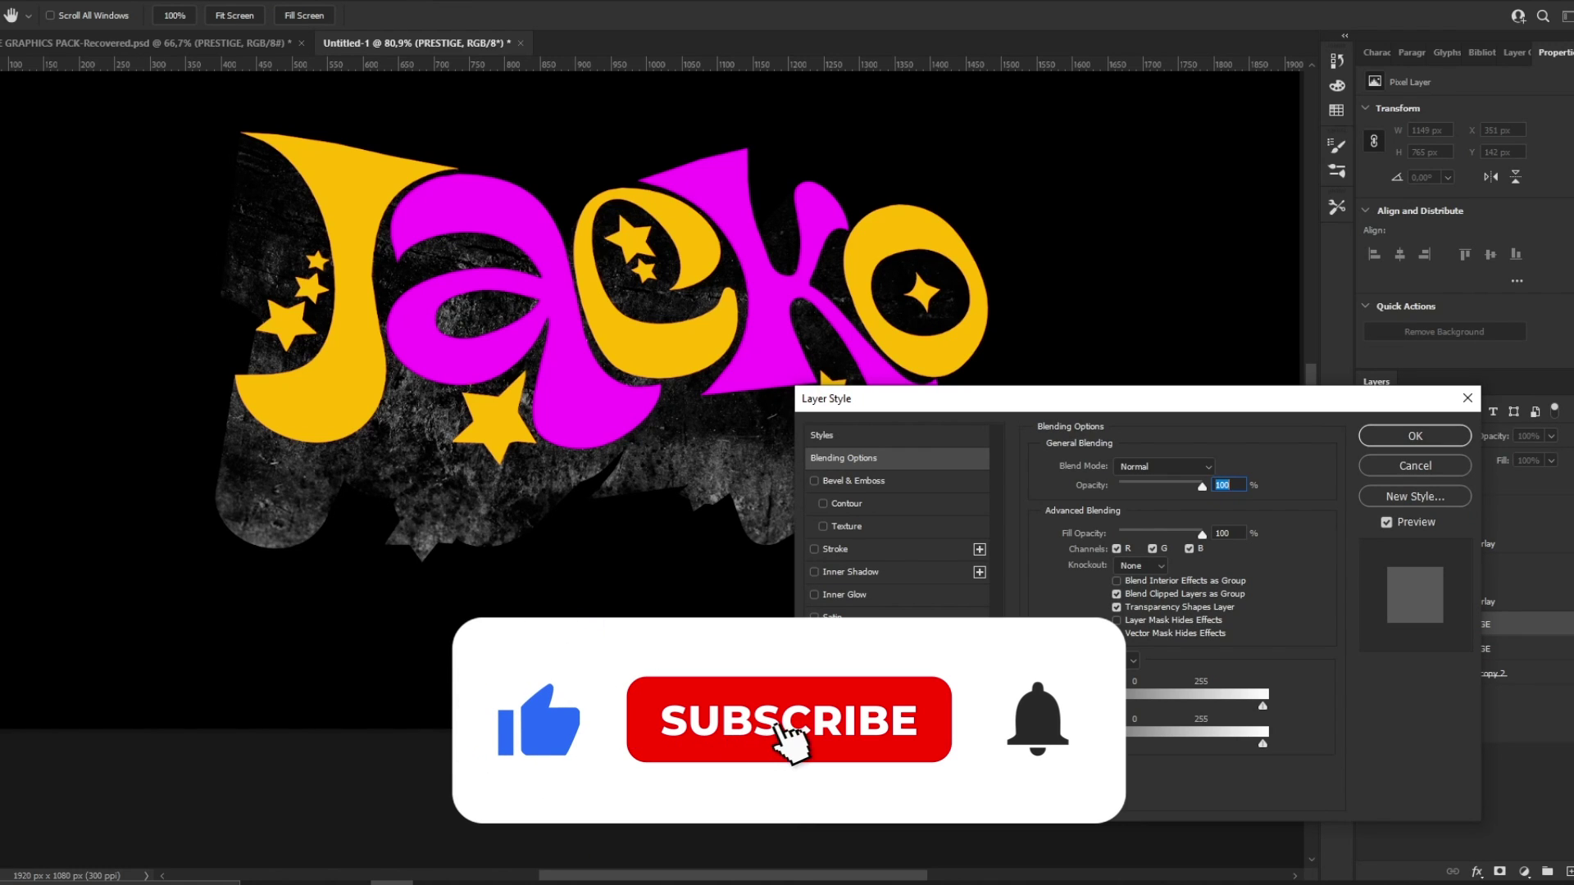
drag(1044, 398, 1046, 324)
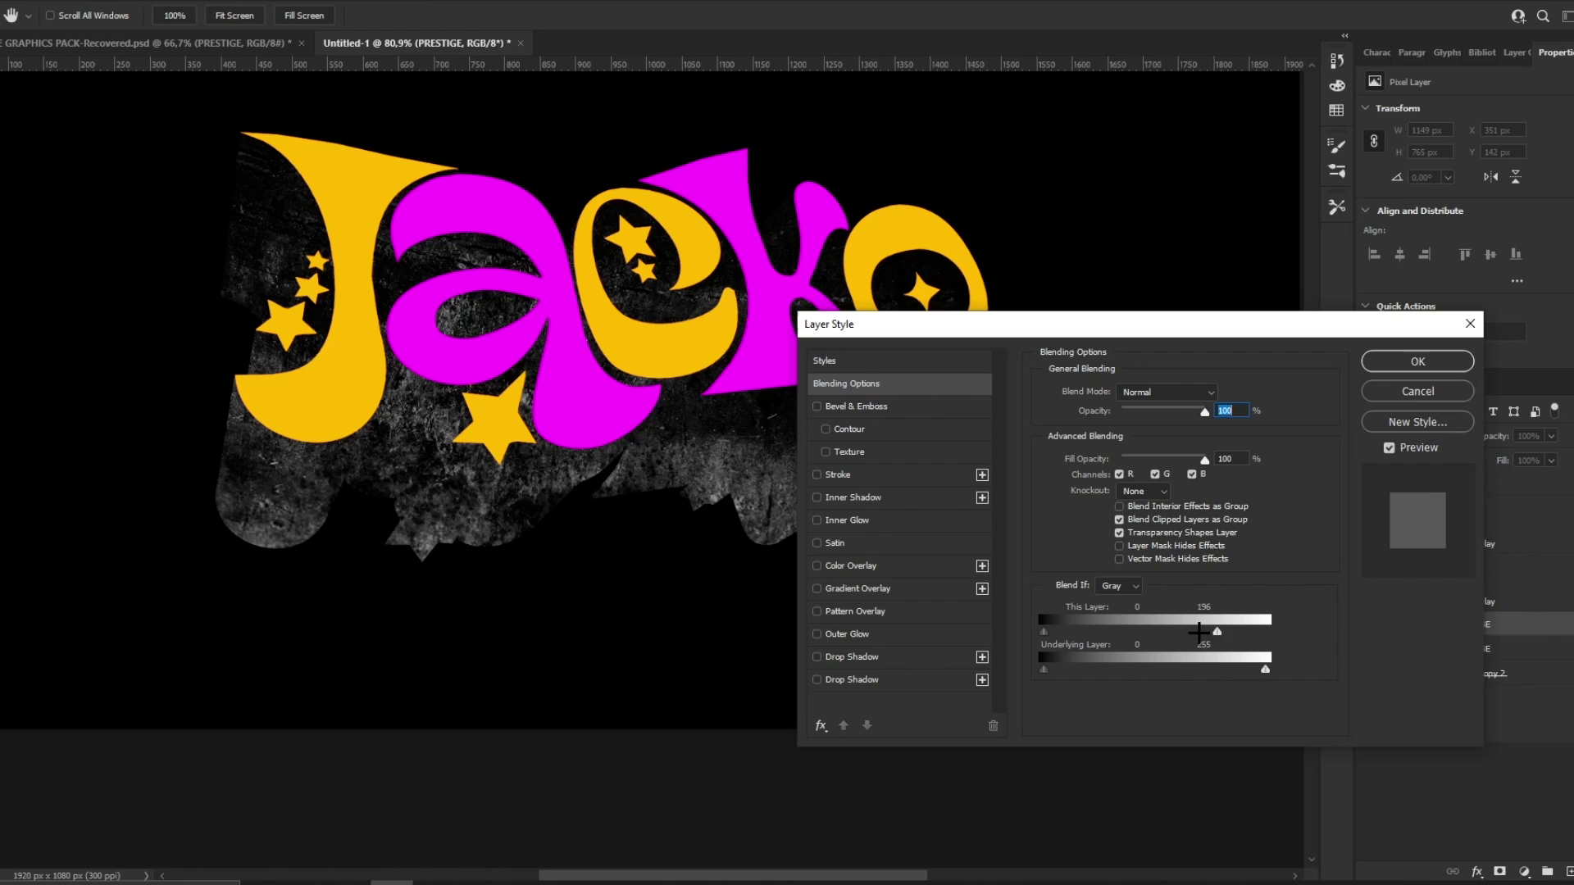
drag(1199, 633, 1046, 632)
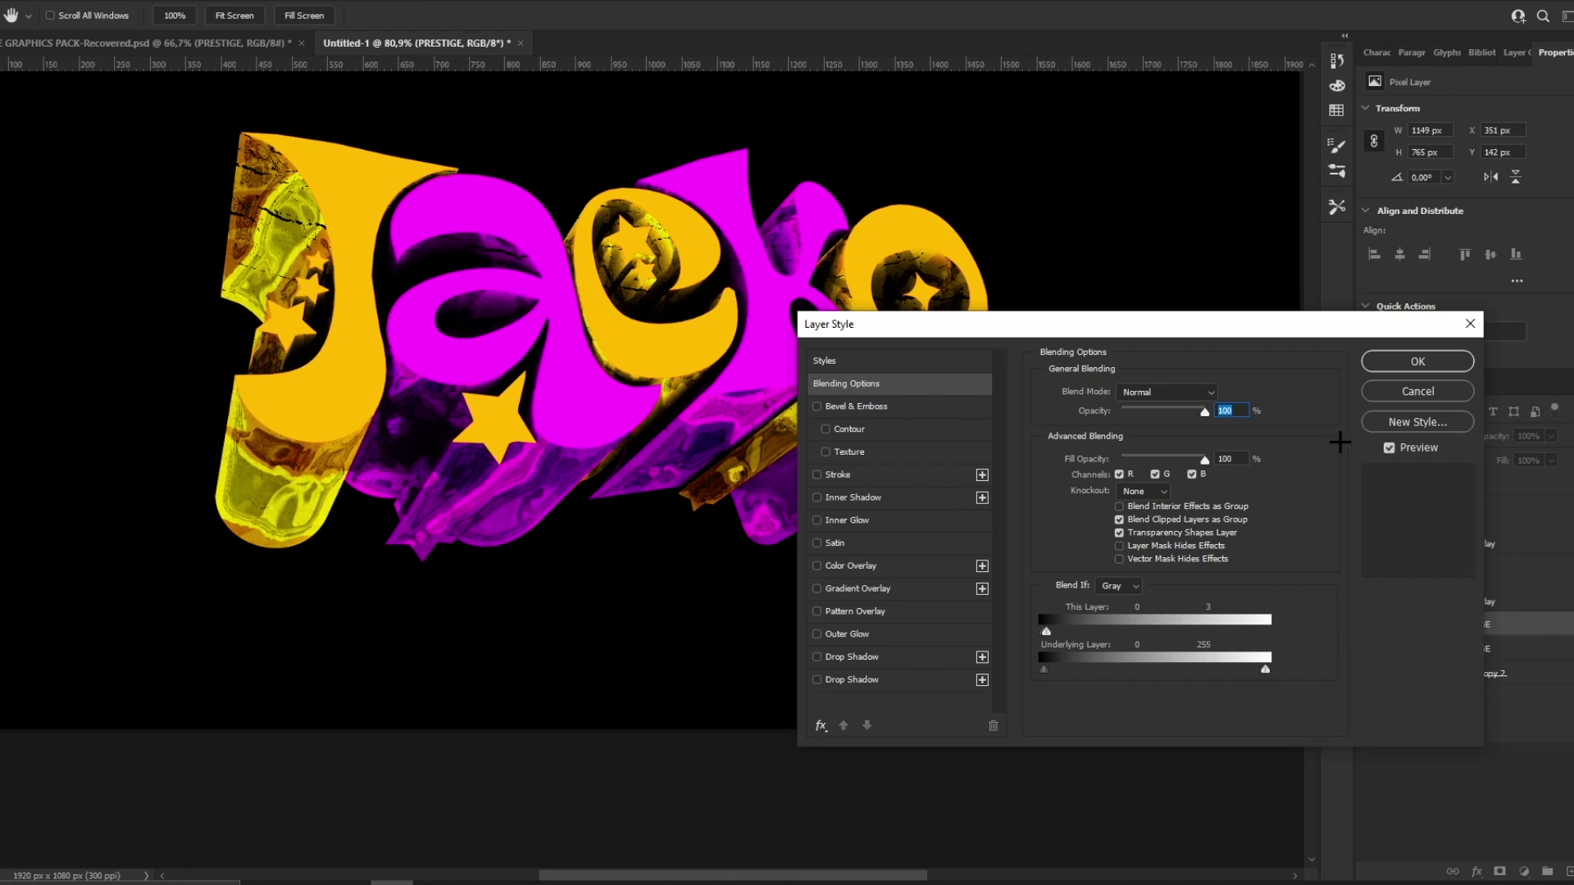
click(1417, 361)
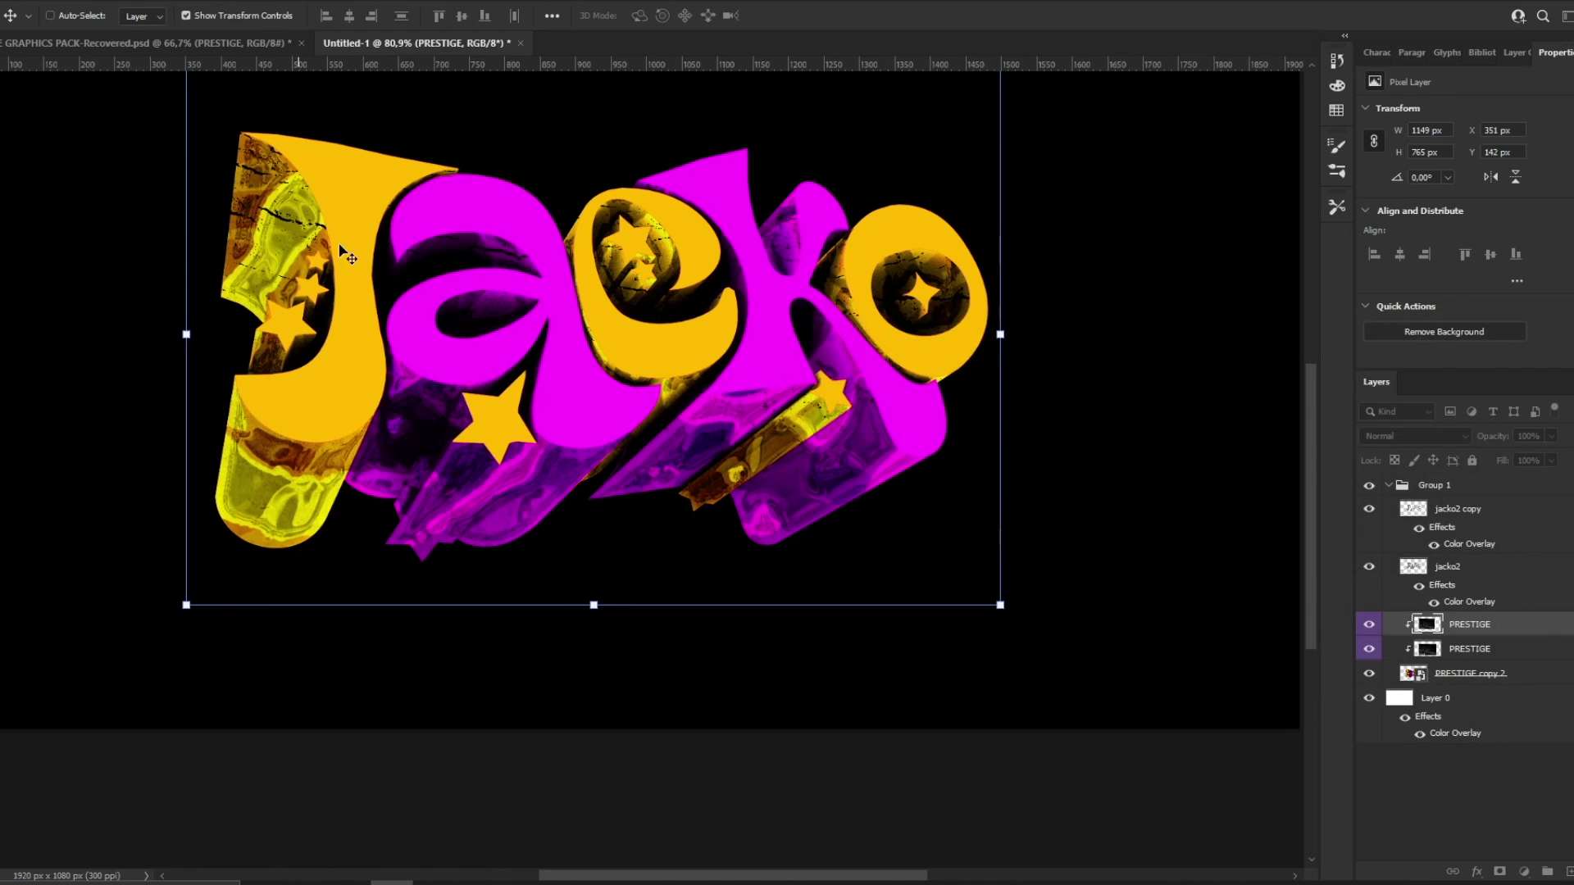
Step: Convert the crack texture to a smart object, duplicate it, clip the copy beneath it and move the copy down about 270 px
right_click(1532, 621)
click(1394, 382)
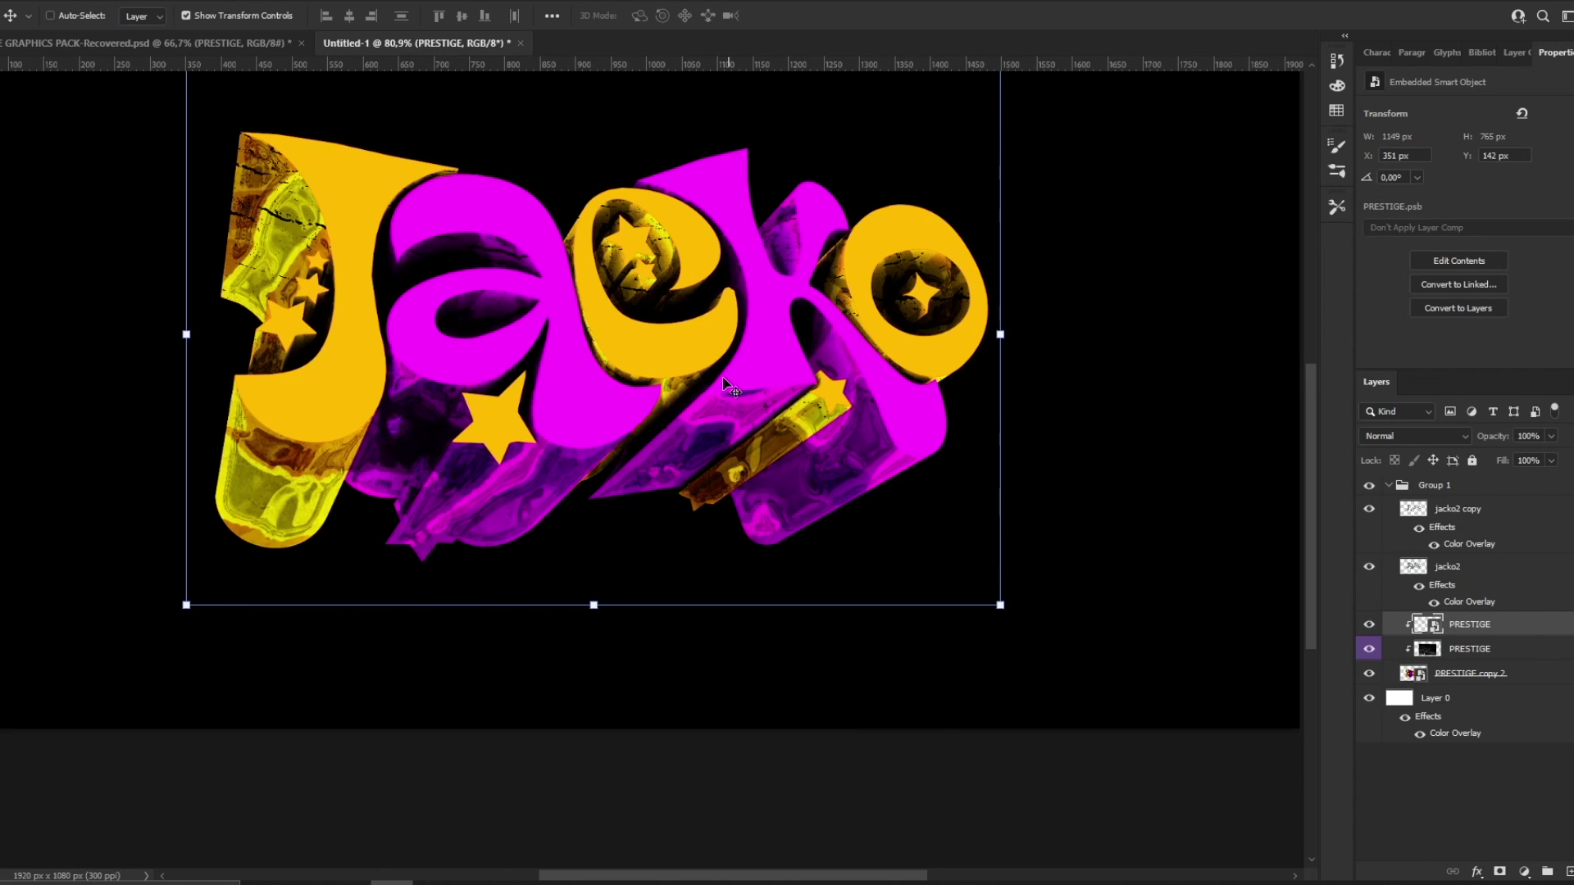
alt+drag(723, 379, 714, 389)
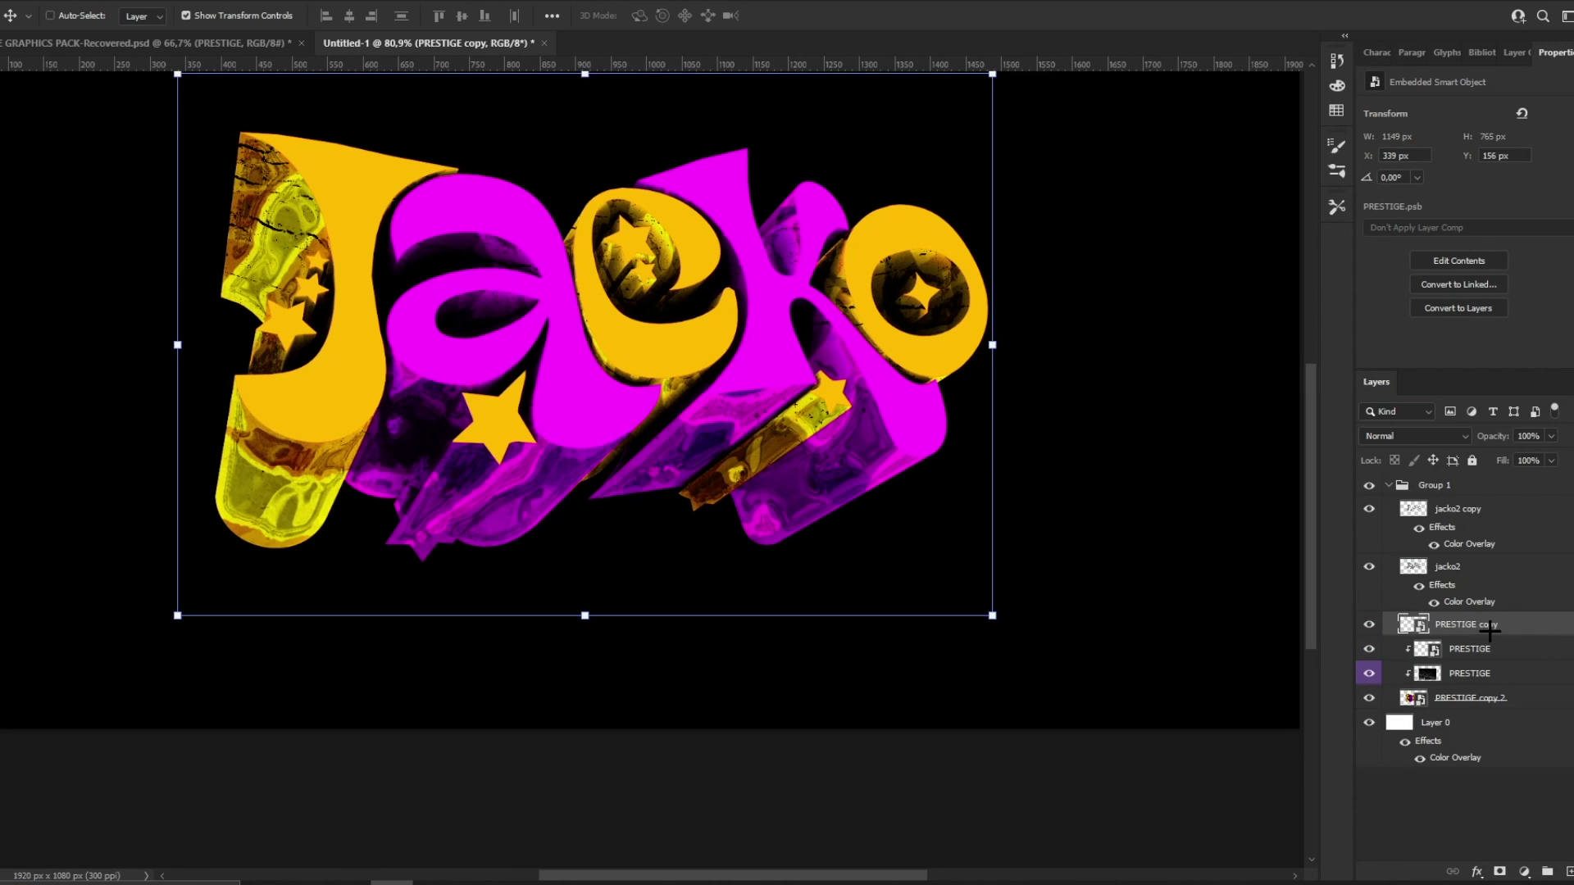
drag(1490, 629, 1475, 660)
drag(604, 392, 589, 556)
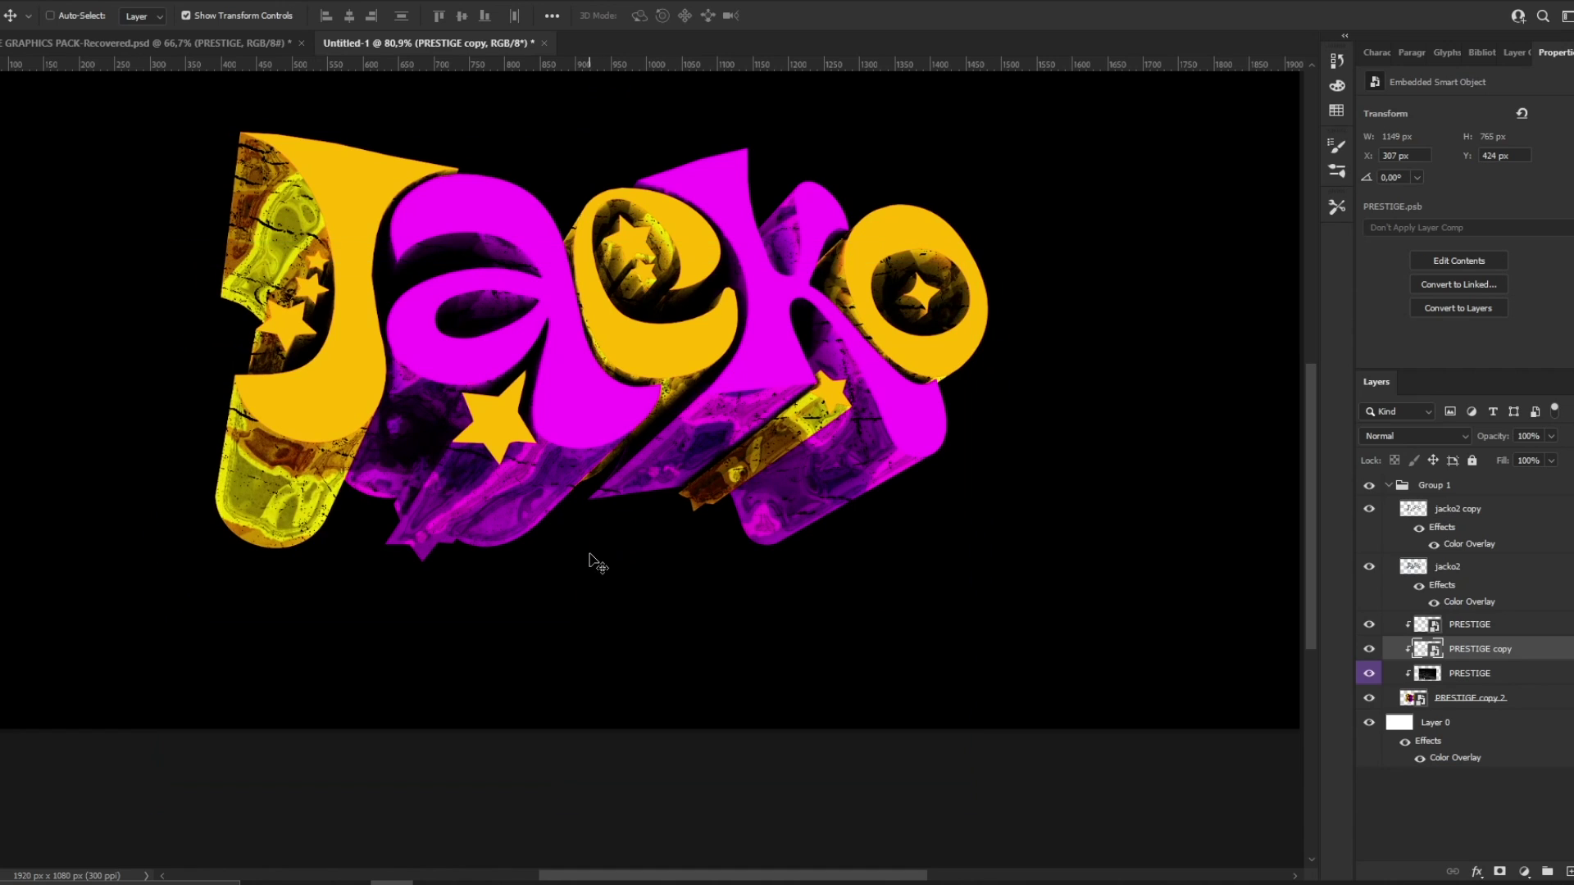
Step: Combine the three clipped grunge textures and PRESTIGE copy 2 into a single smart object
click(1505, 630)
shift+click(1475, 700)
right_click(1475, 701)
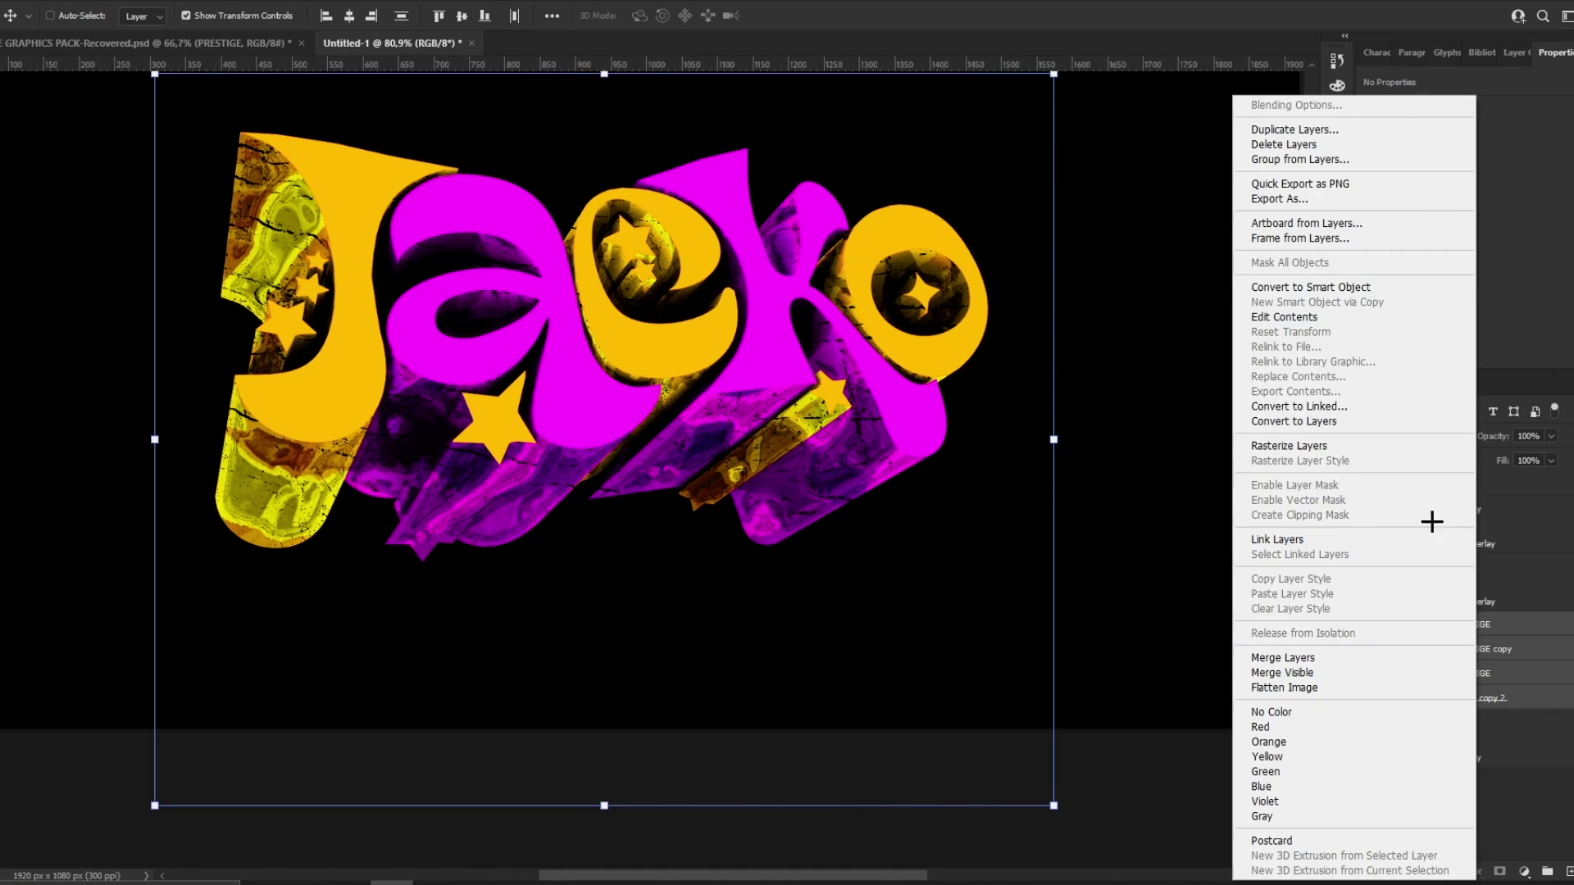
click(1333, 287)
Step: Add a white Inner Glow from the edge to the extrusion smart object, with 29% choke and 27 px size
key(z)
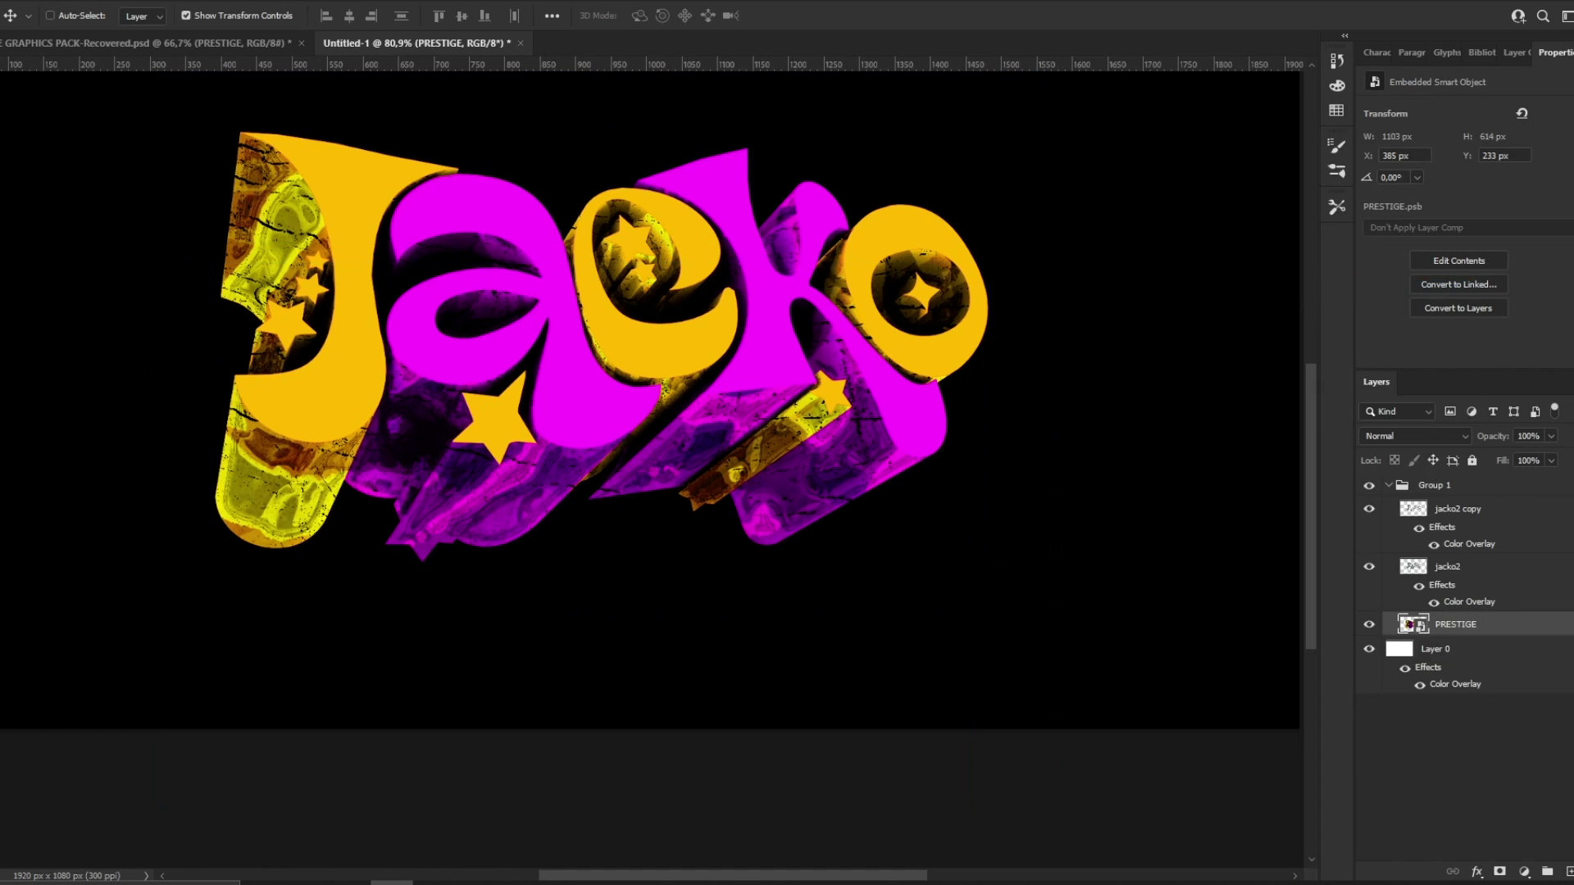
mouse_move(700, 312)
mouse_down()
mouse_move(727, 307)
mouse_move(689, 322)
mouse_move(701, 334)
mouse_up()
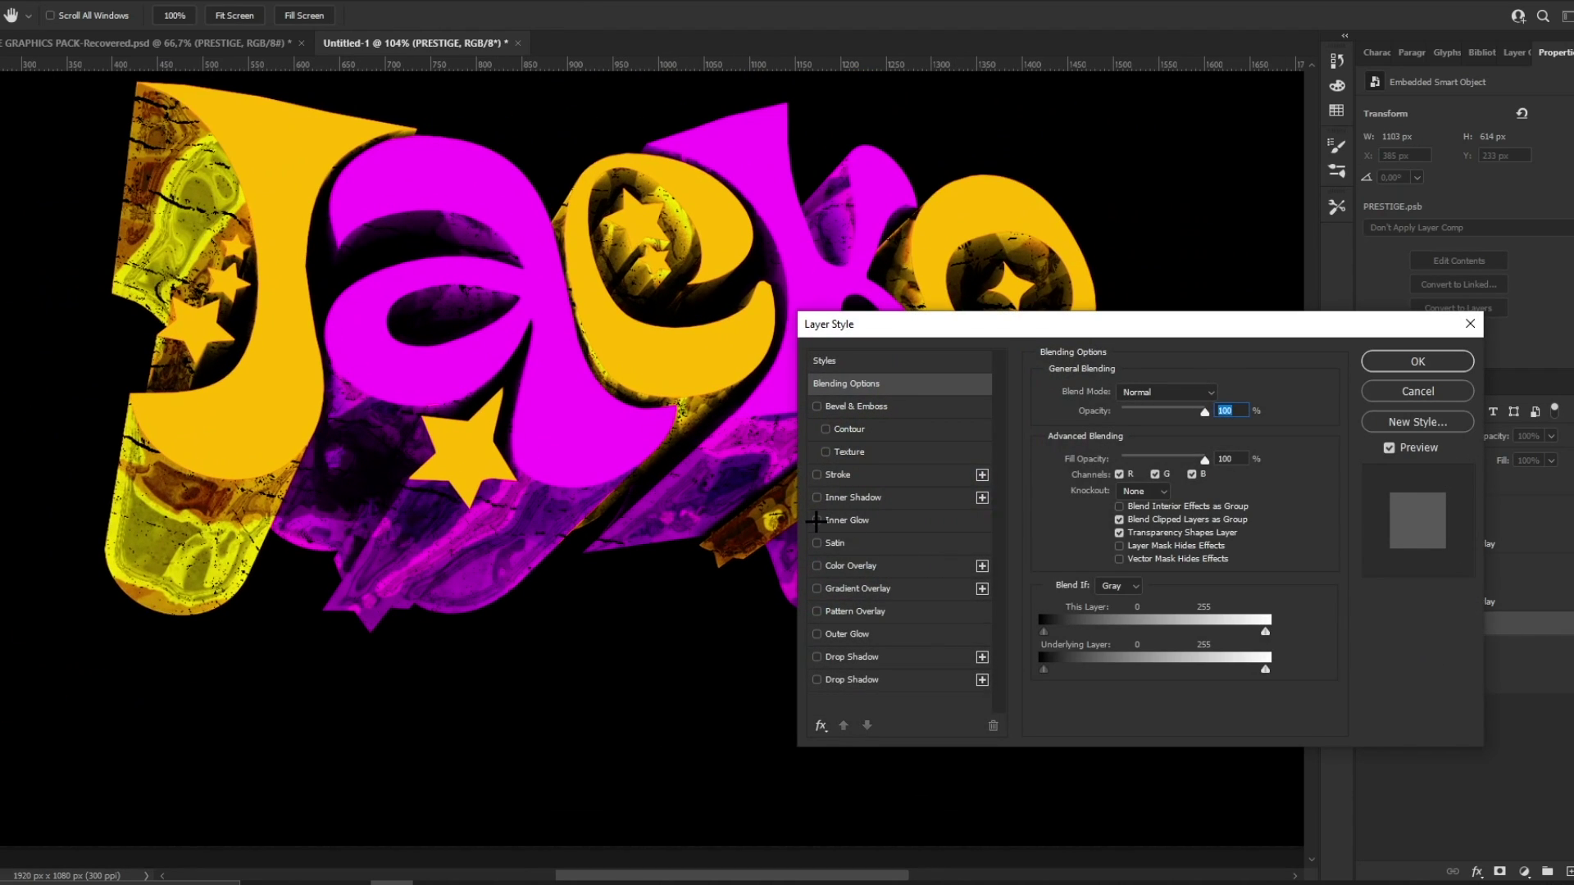
click(835, 519)
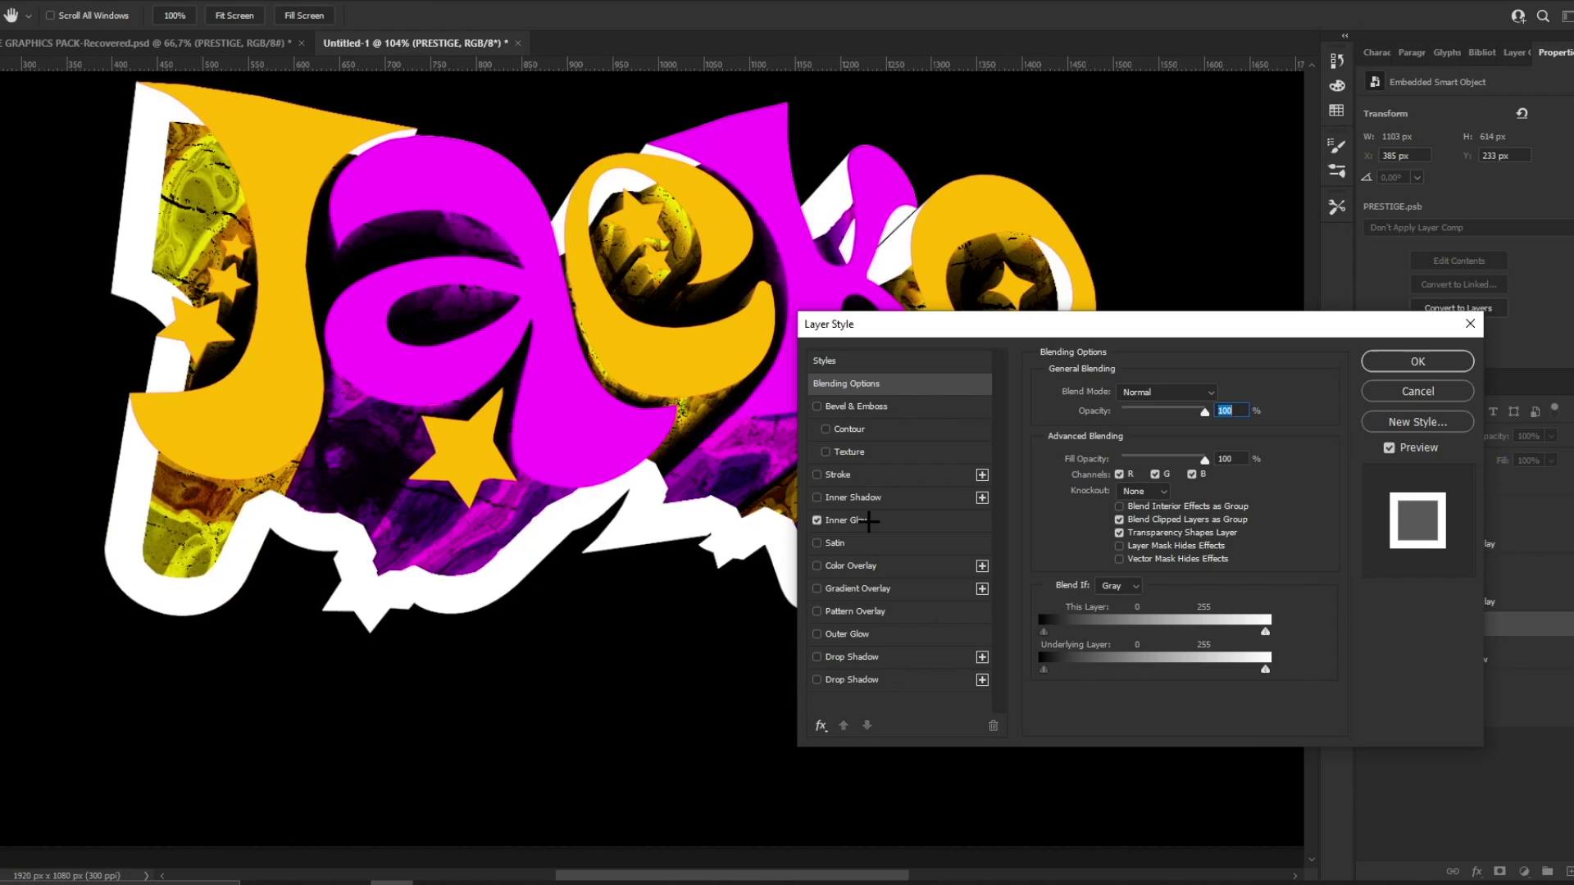
mouse_move(1120, 563)
mouse_down()
mouse_move(1132, 544)
mouse_move(1120, 564)
mouse_up()
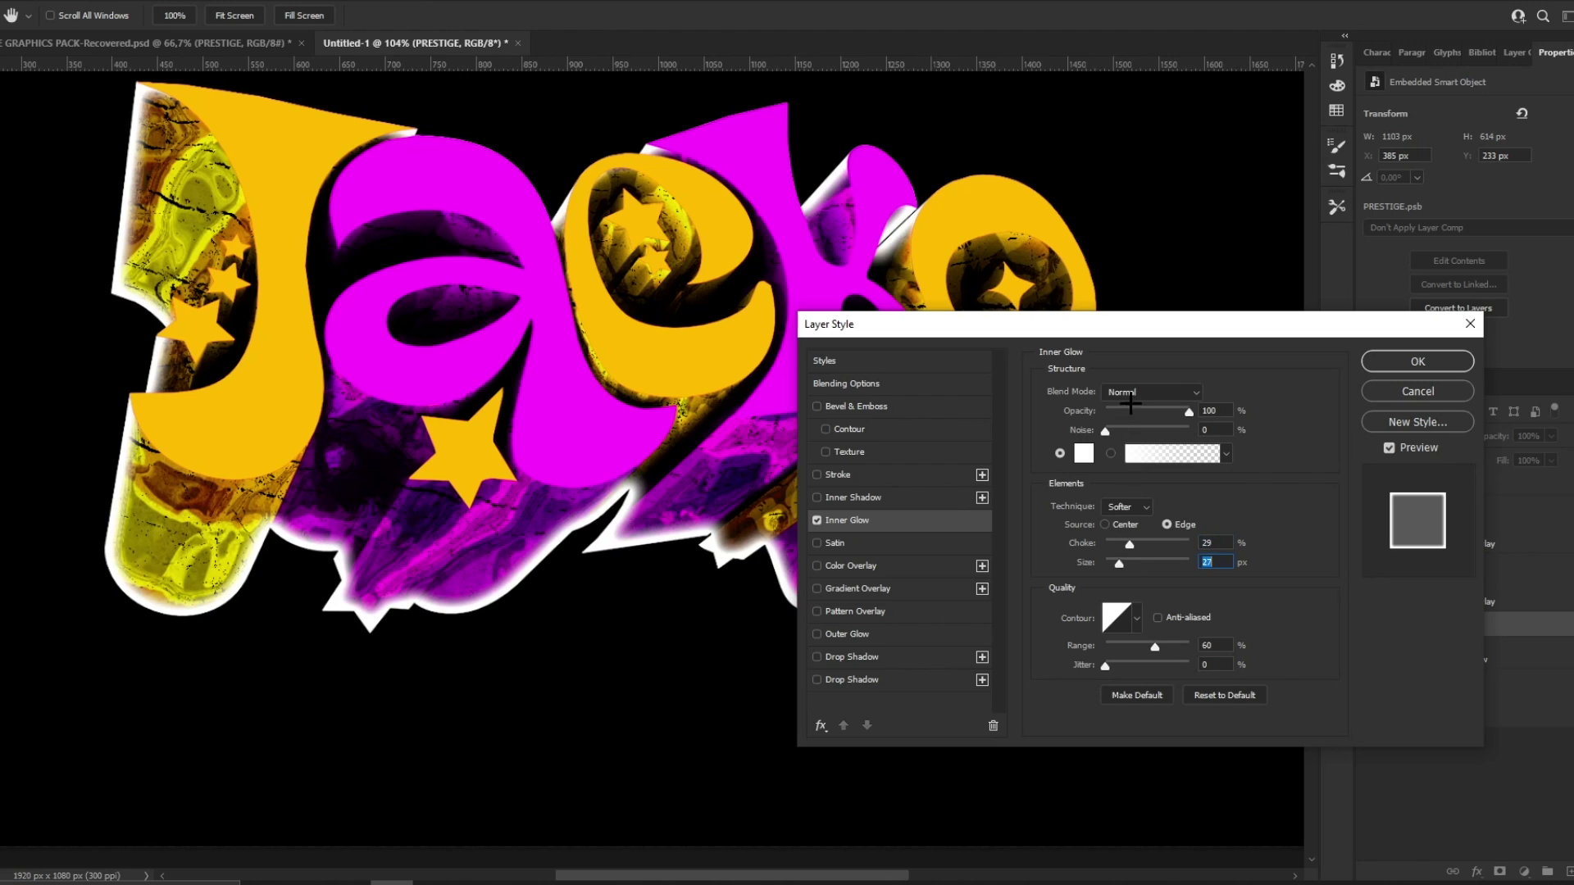
Step: Try Soft Light for the Inner Glow, settle on Overlay blending, fine-tune the glow size and apply the style
click(1130, 393)
click(1123, 616)
click(1148, 392)
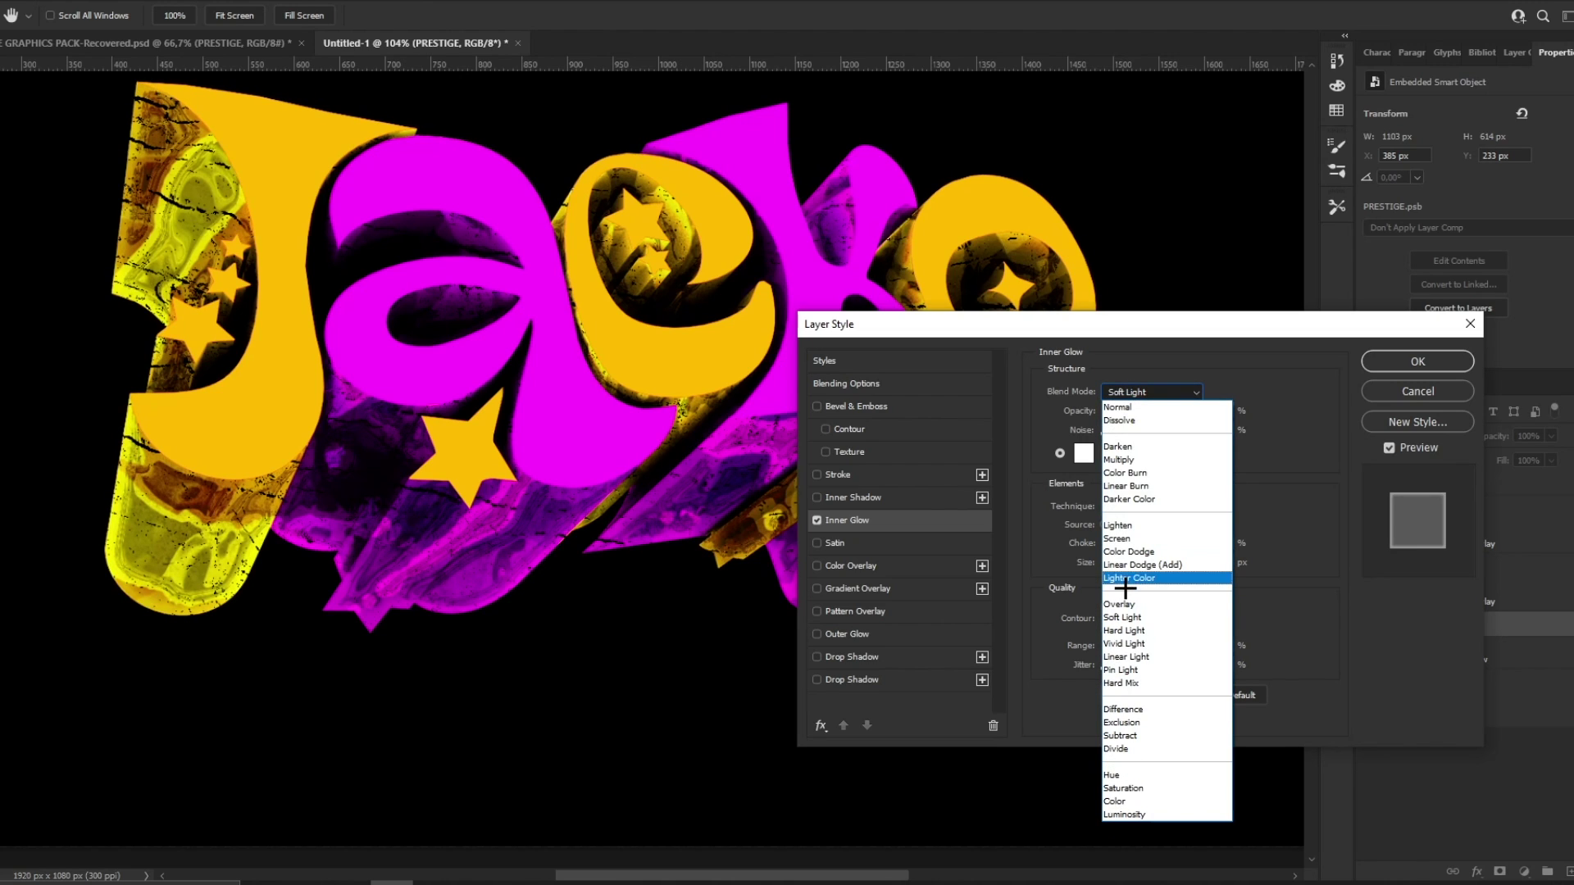
click(1125, 604)
drag(1124, 560, 1124, 564)
click(1394, 368)
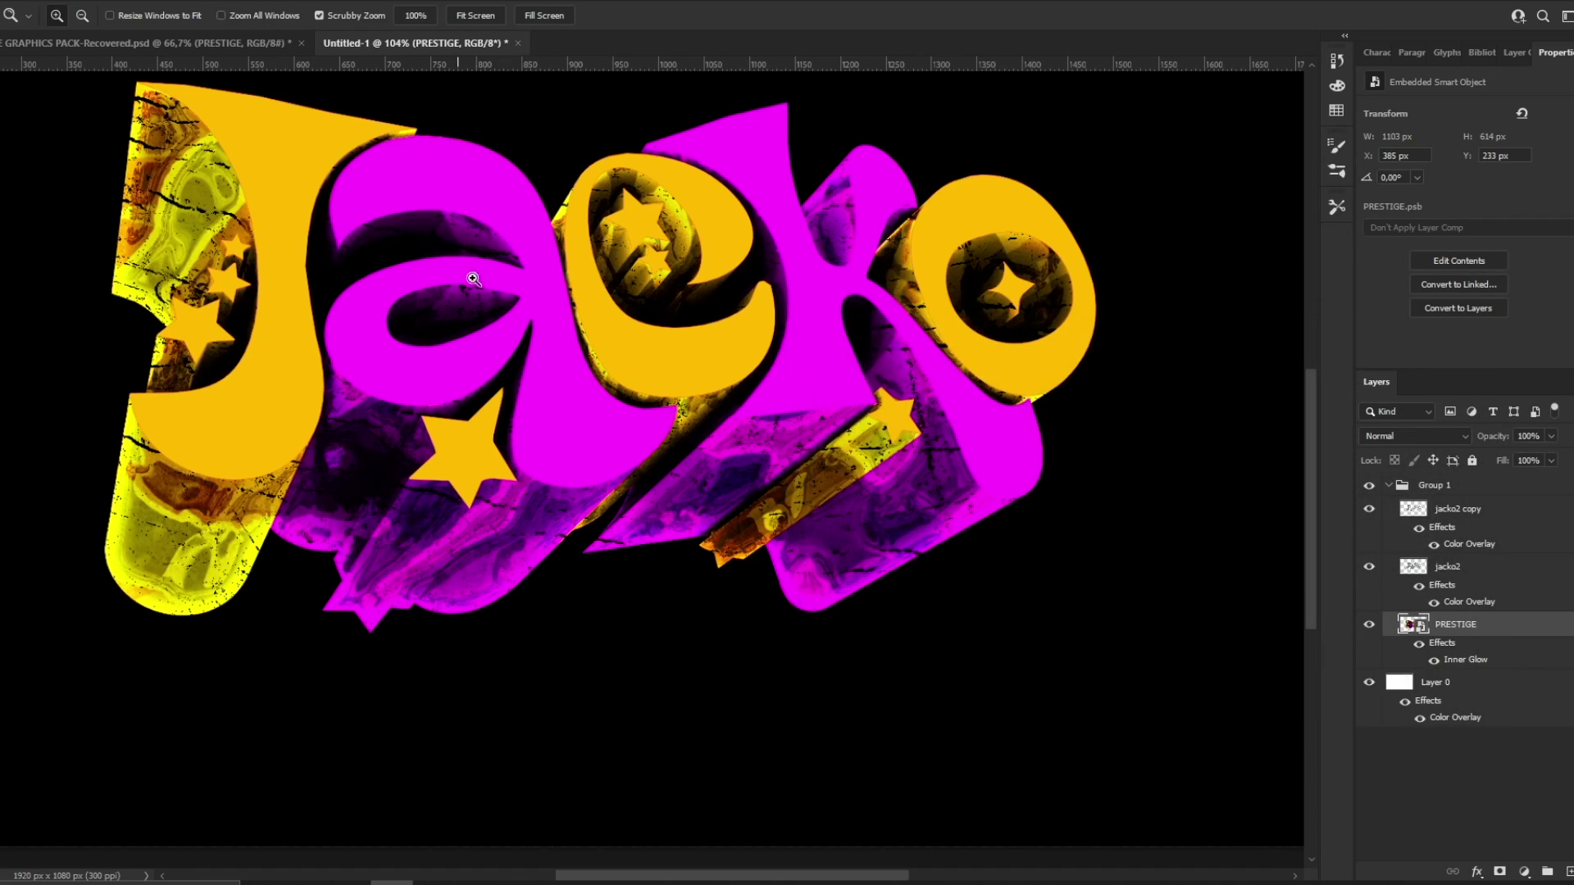
Step: Check which letters jacko2 copy holds by toggling its visibility, and convert that layer to a smart object
drag(654, 262, 590, 265)
key(v)
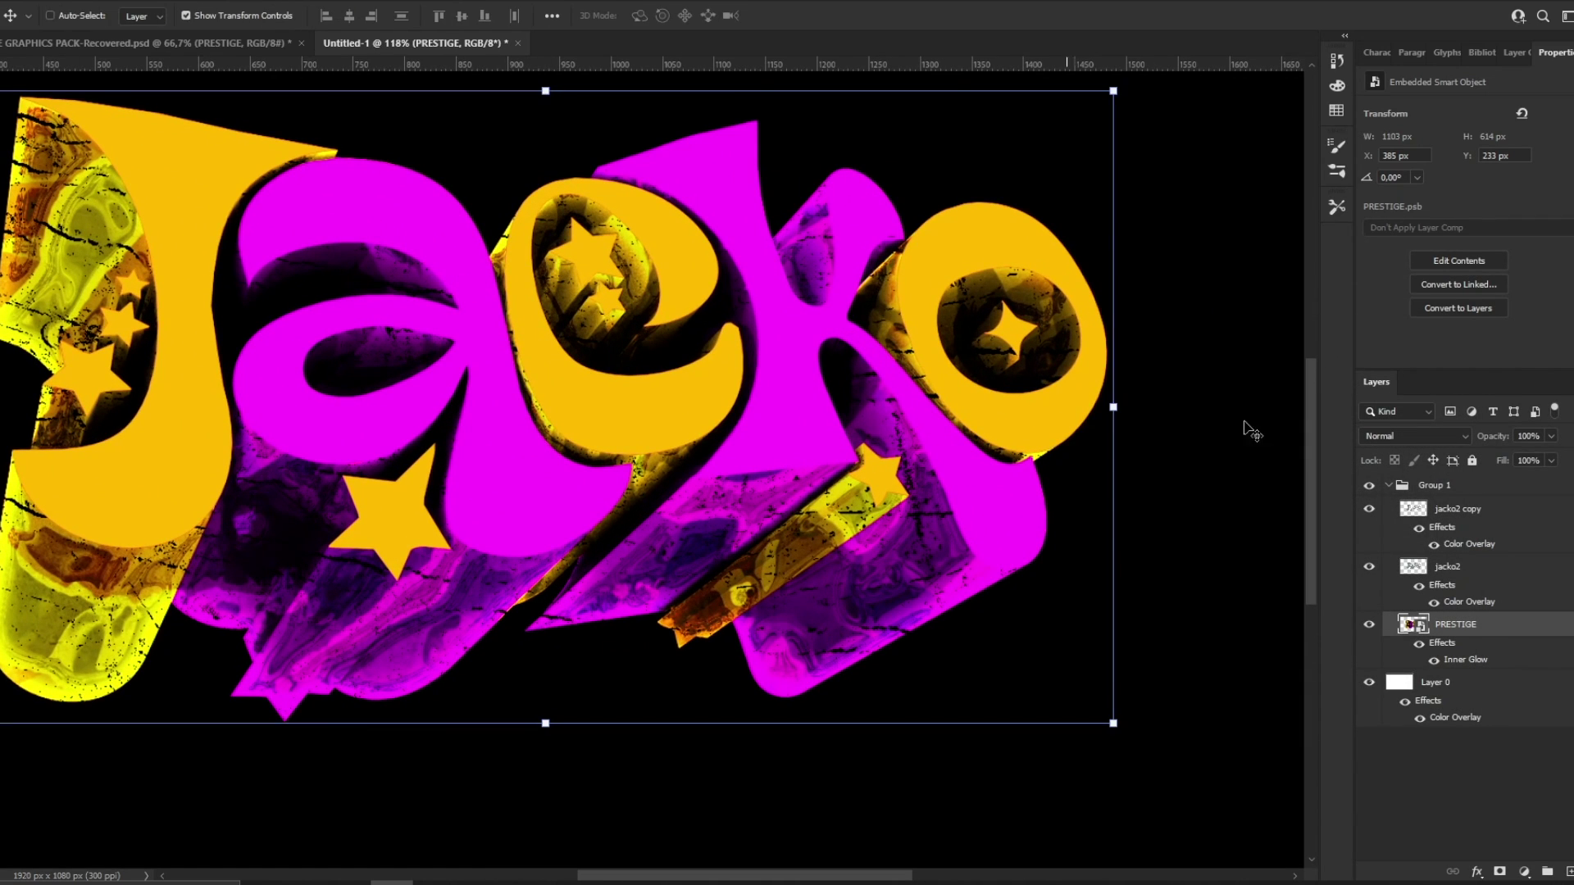
click(1369, 509)
click(1369, 509)
right_click(1476, 509)
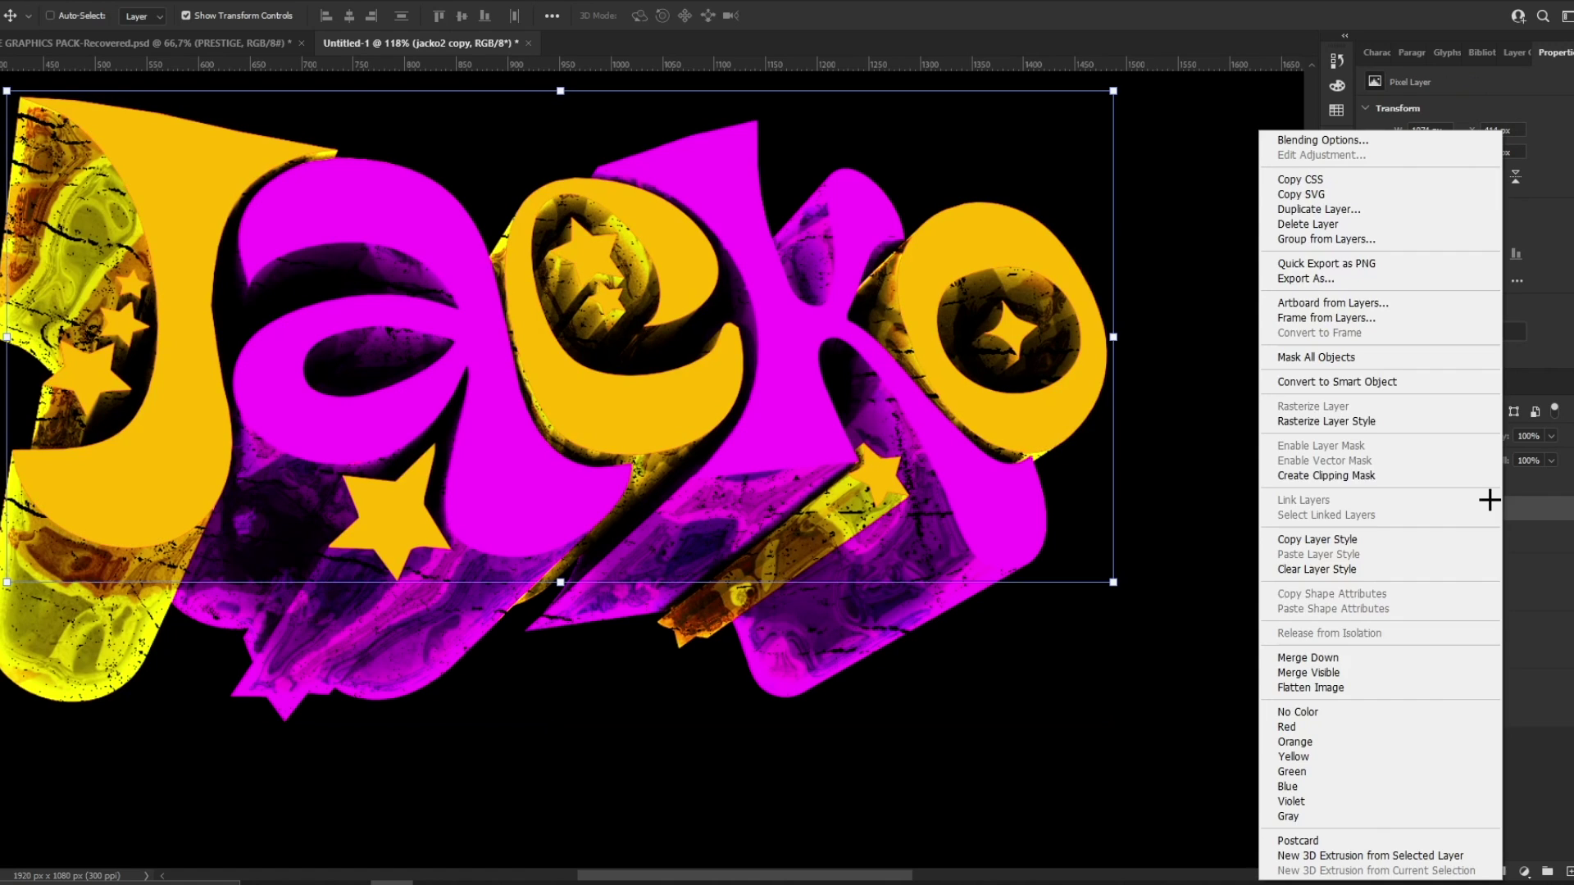
click(1349, 382)
Step: In GRAPHICS PACK-Recovered.psd, hide and collapse the GRUNGE TEXTURES group and expand the SHAPES/BRUSHES group
click(148, 43)
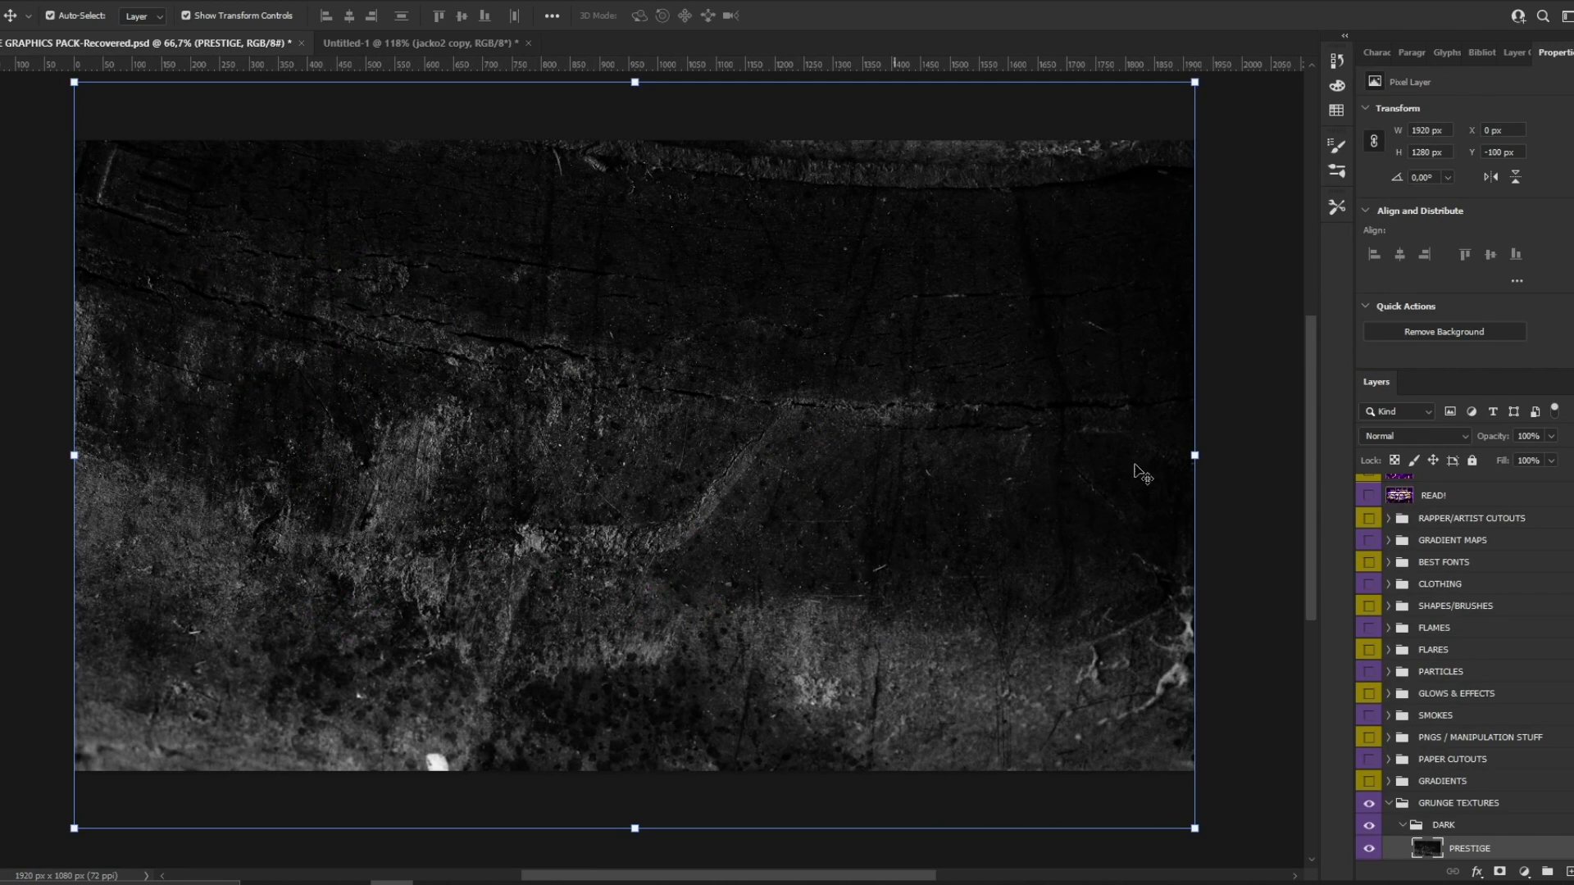
click(1369, 802)
click(1389, 802)
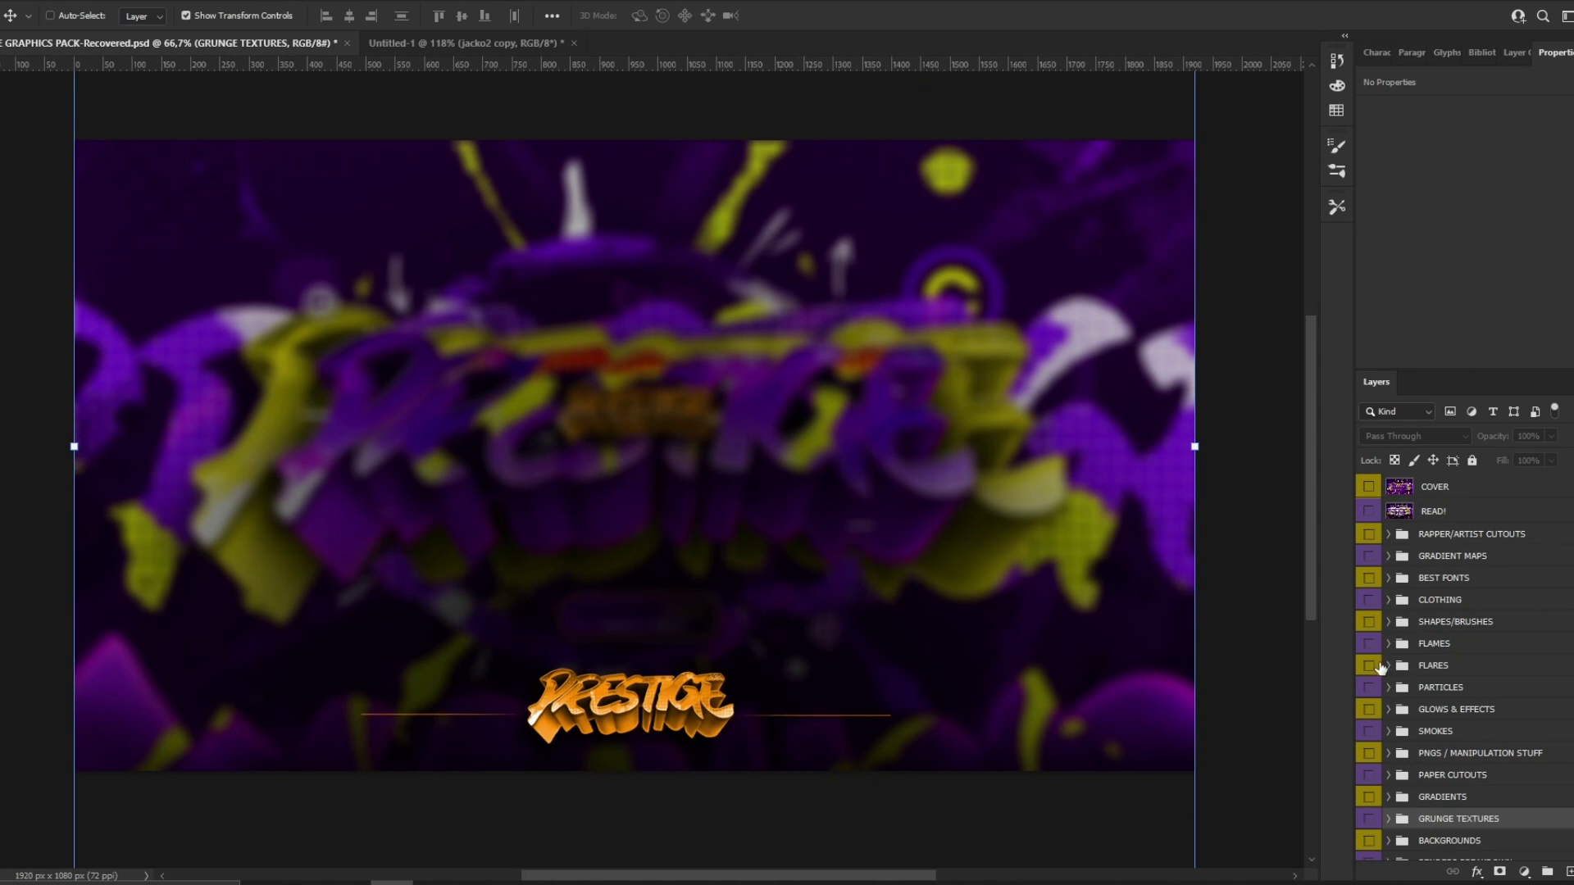
click(1387, 622)
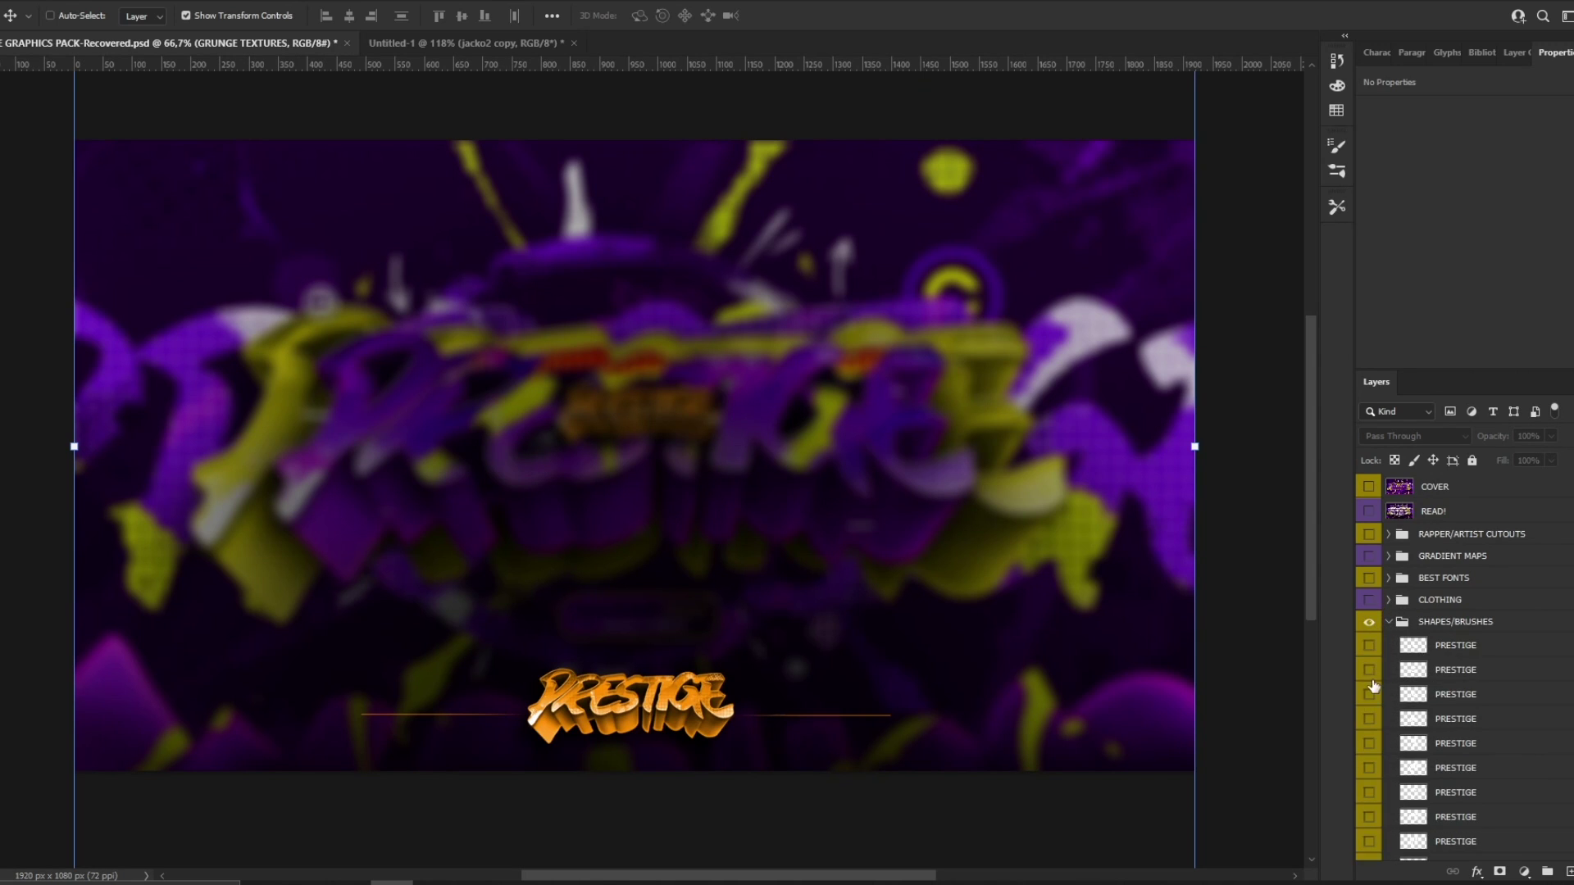
Step: Preview the shapes in SHAPES/BRUSHES one by one, show the sixth one, a ragged swirl, and copy it
click(1369, 671)
click(1369, 671)
click(1369, 694)
click(1369, 694)
click(1369, 719)
click(1369, 719)
click(1369, 743)
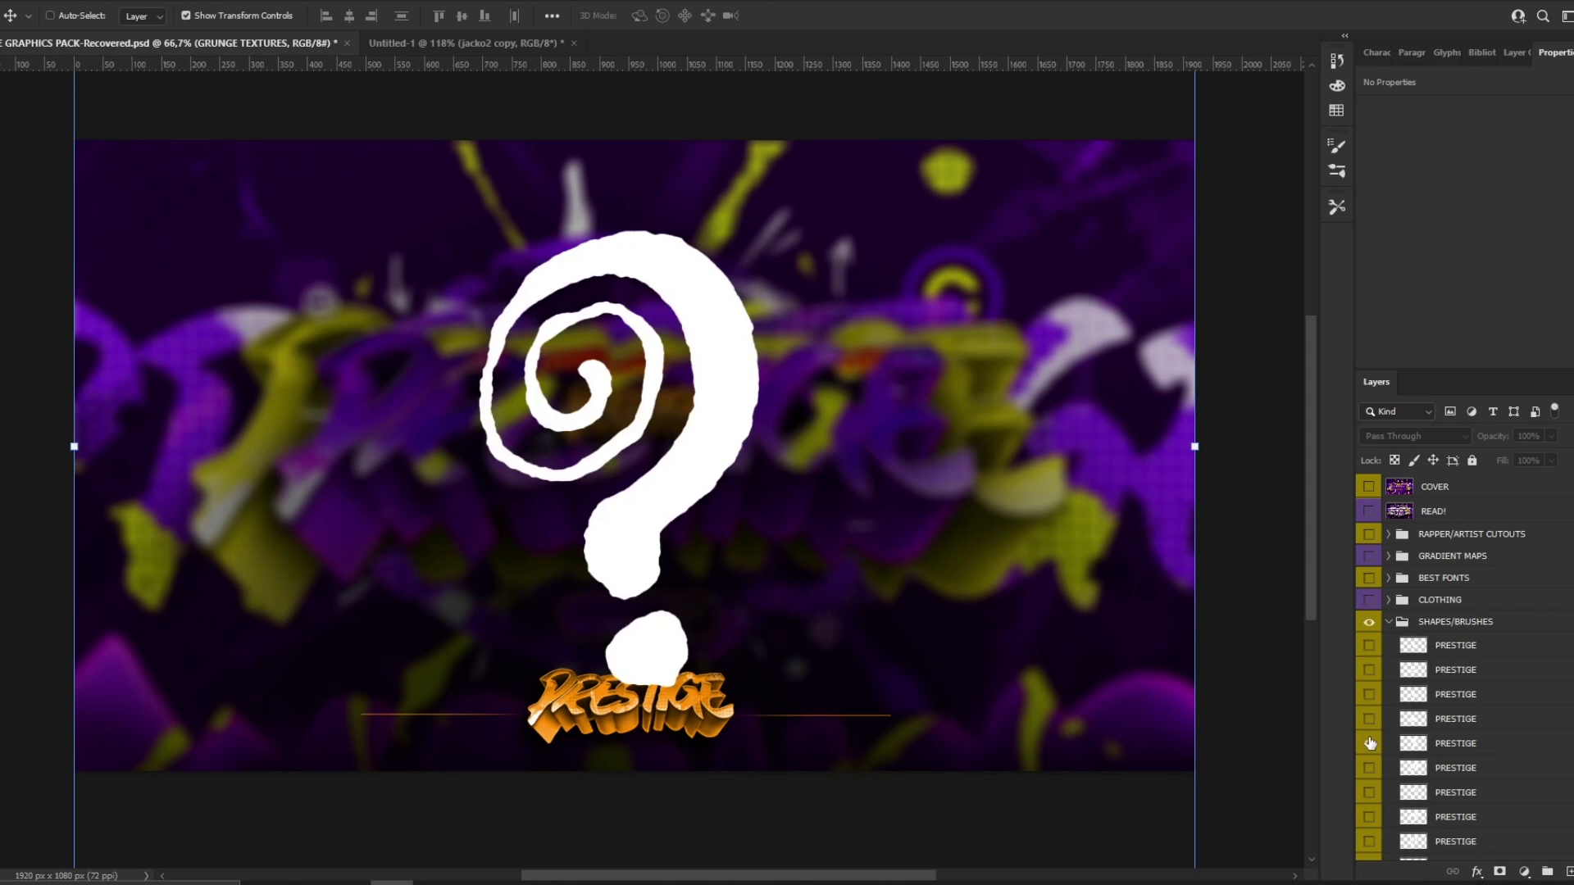
click(1369, 744)
click(1369, 768)
click(1369, 769)
click(1370, 769)
click(1470, 773)
key(ctrl+c)
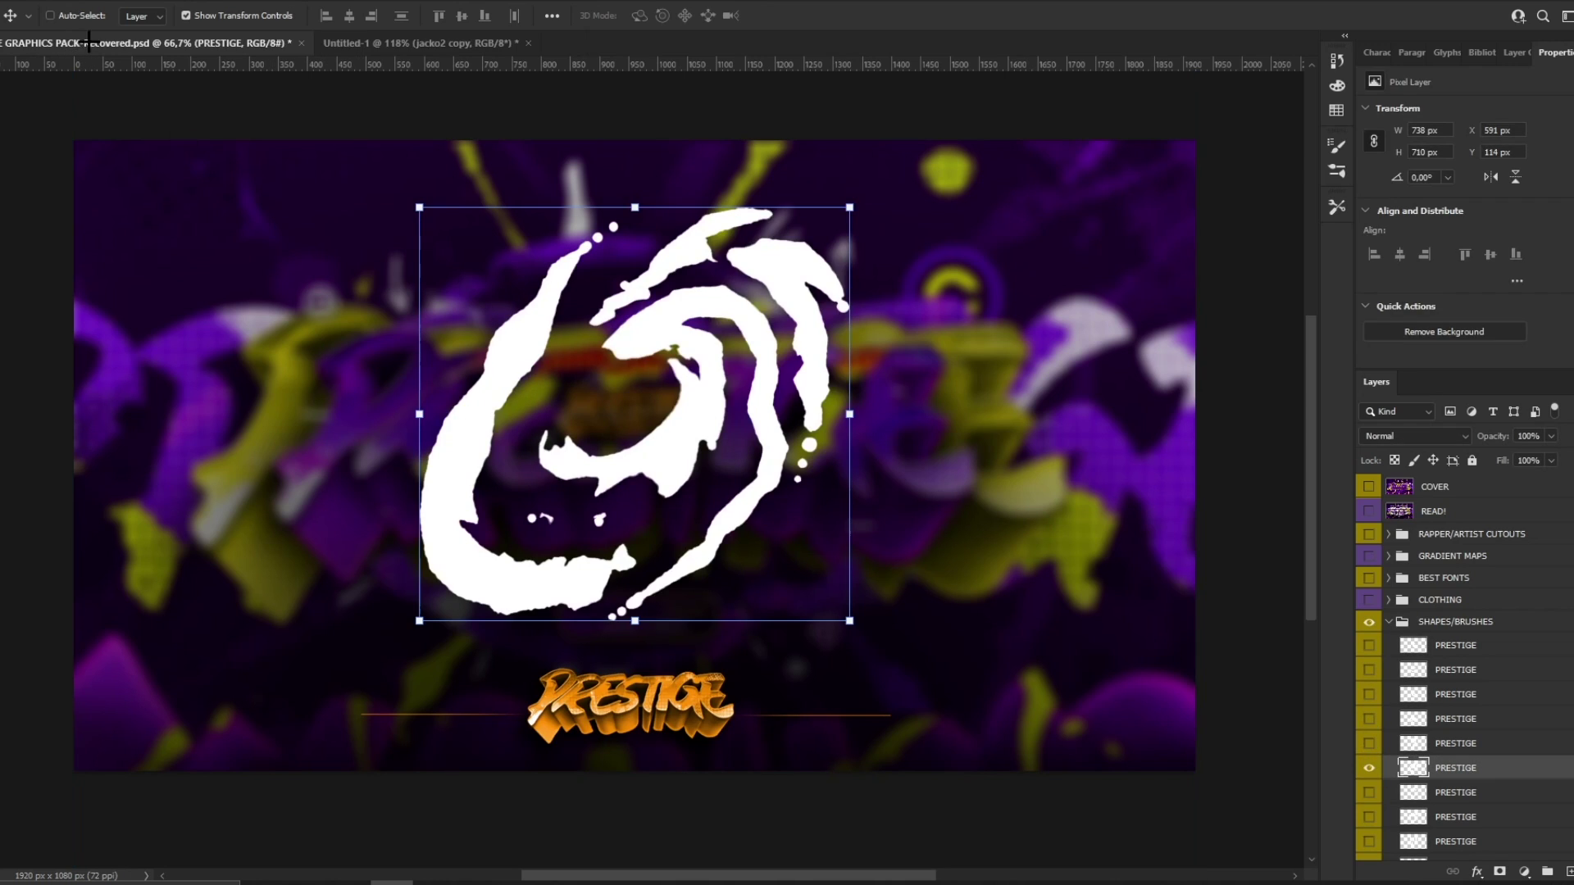
Step: Paste the swirl into Untitled-1 clipped to jacko2 copy, and move it over the yellow J and c letters
click(378, 41)
key(ctrl+v)
right_click(1497, 507)
click(1319, 476)
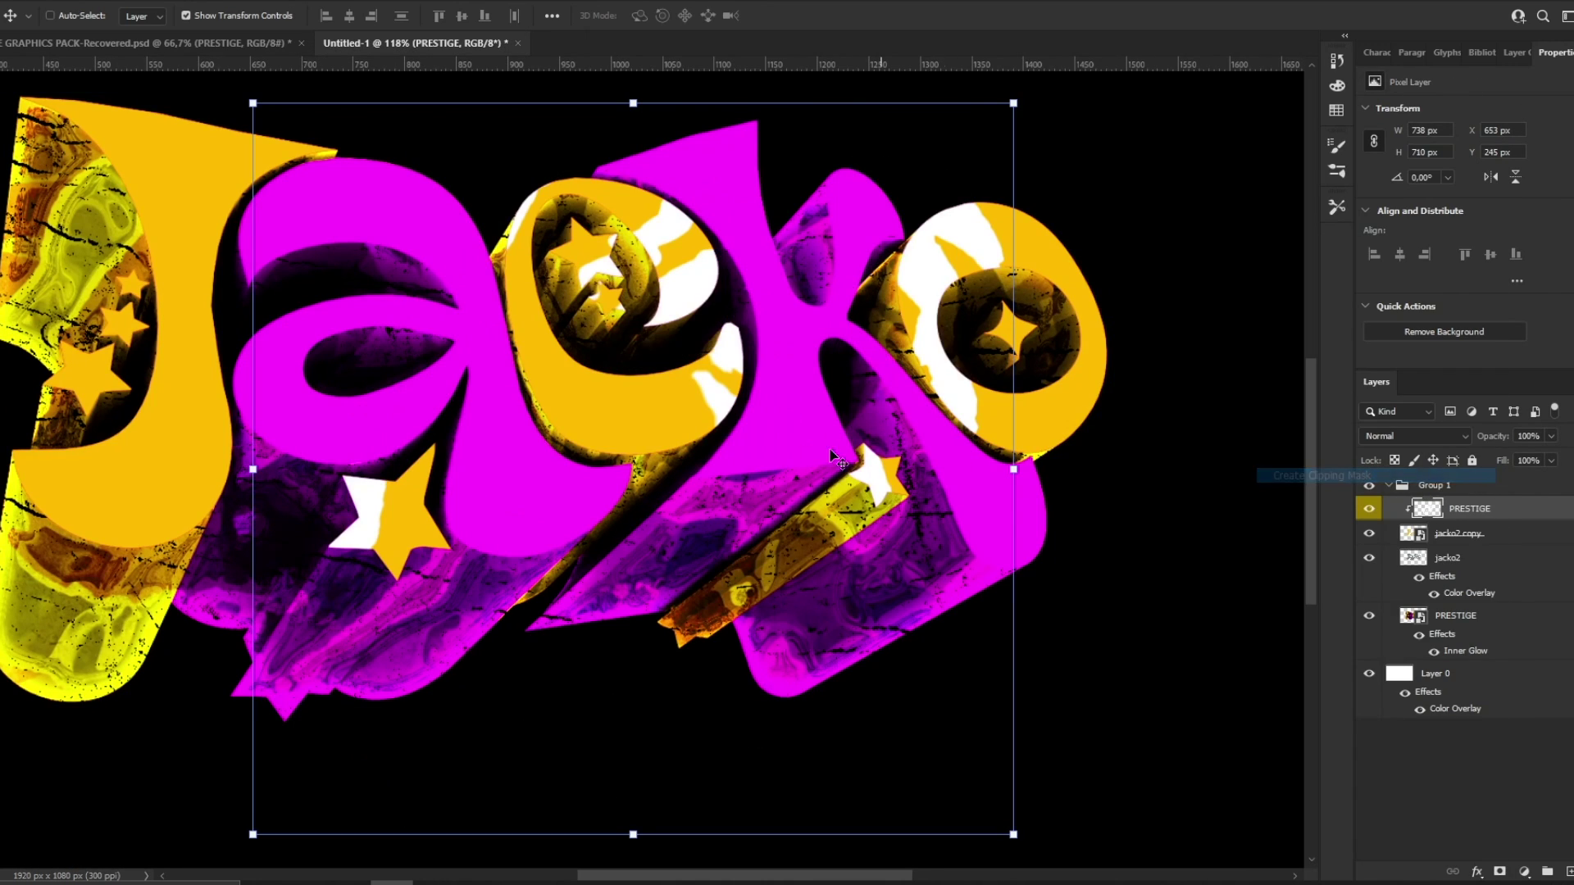
drag(1044, 467, 758, 357)
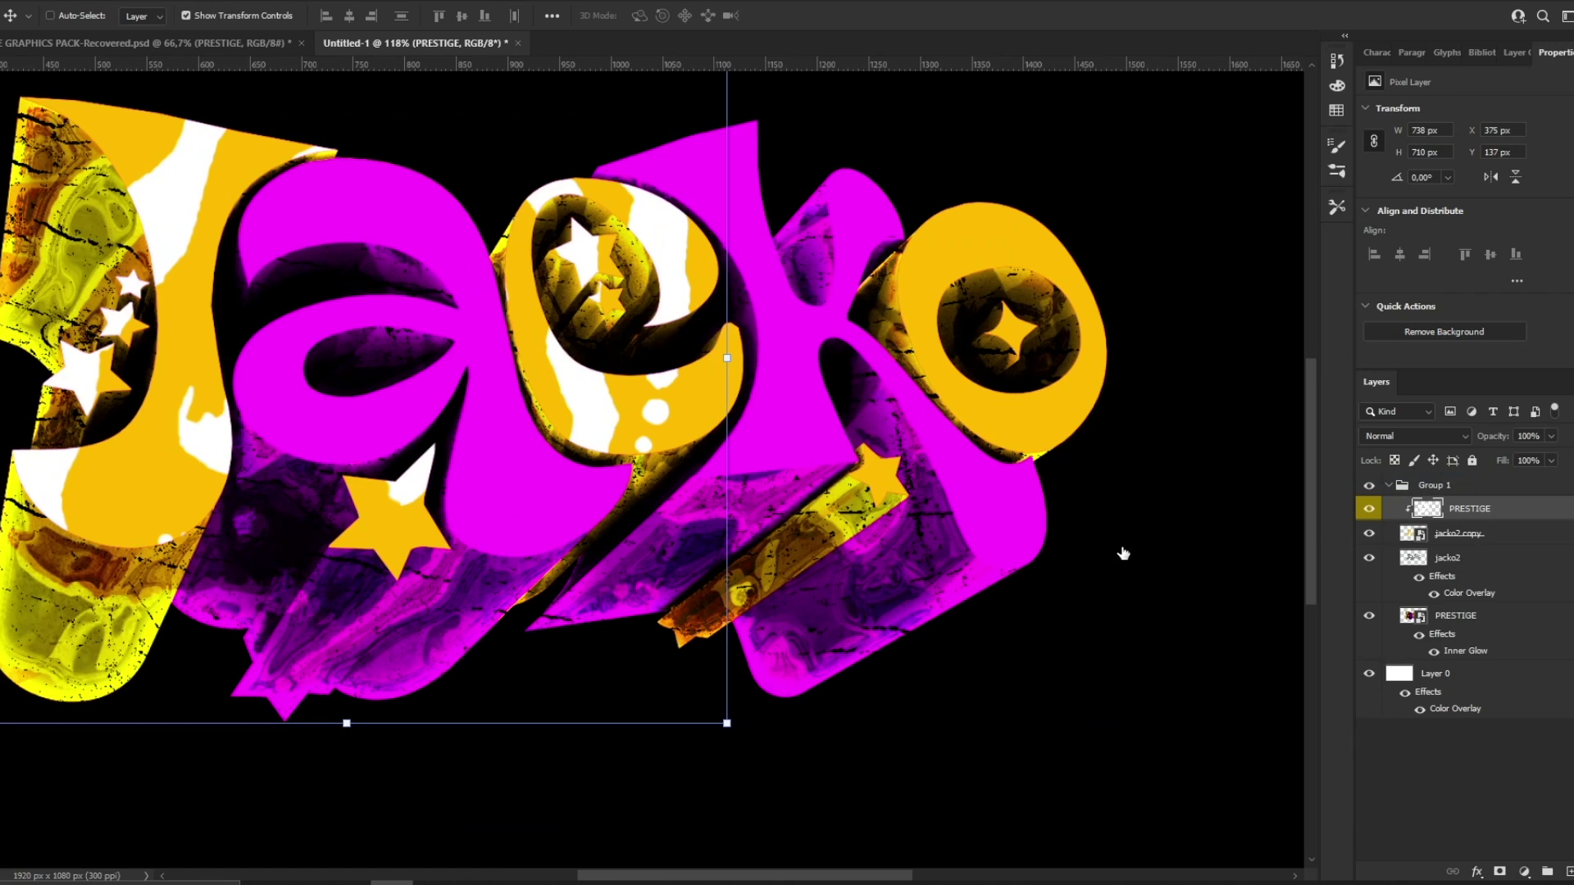
Step: Give the clipped swirl a Color Overlay in dark yellow, d39a00
click(881, 567)
click(1214, 398)
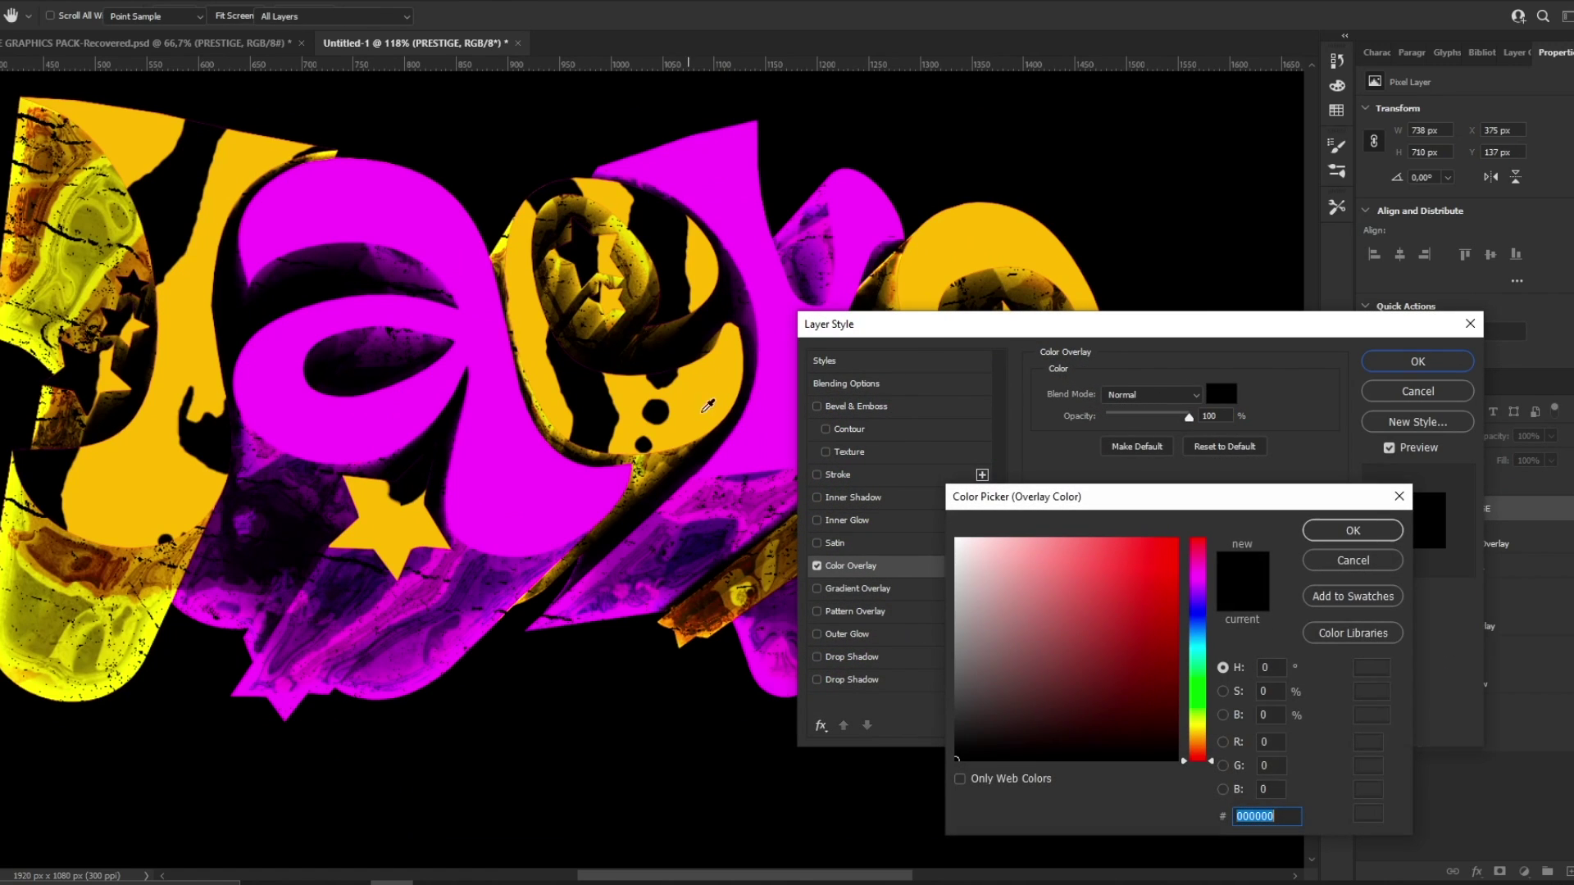
click(702, 411)
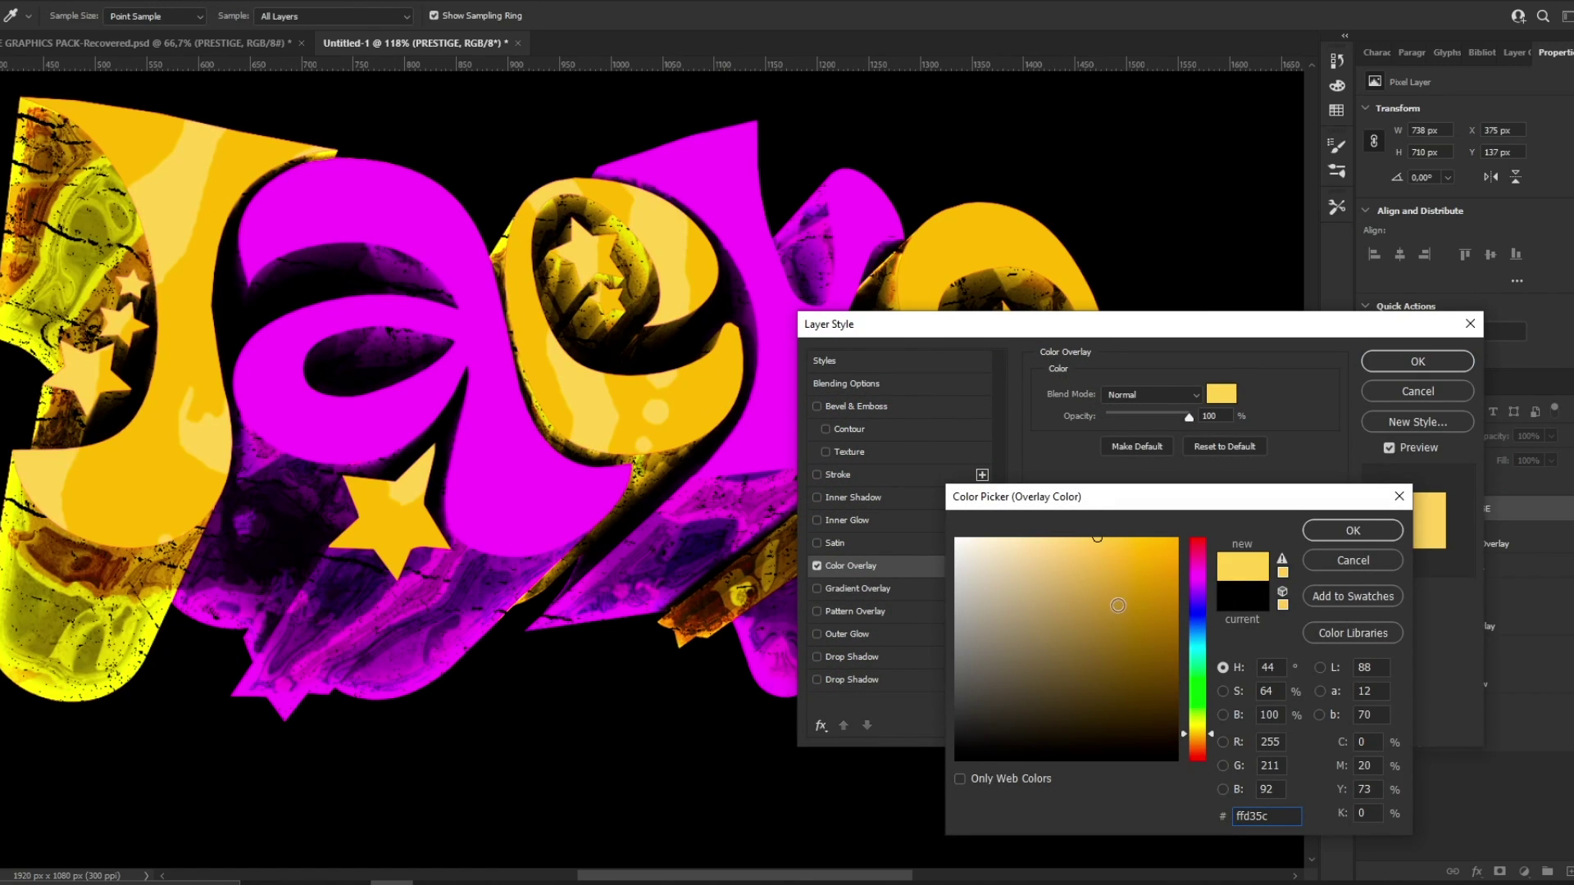
click(1170, 628)
drag(1149, 615, 1189, 577)
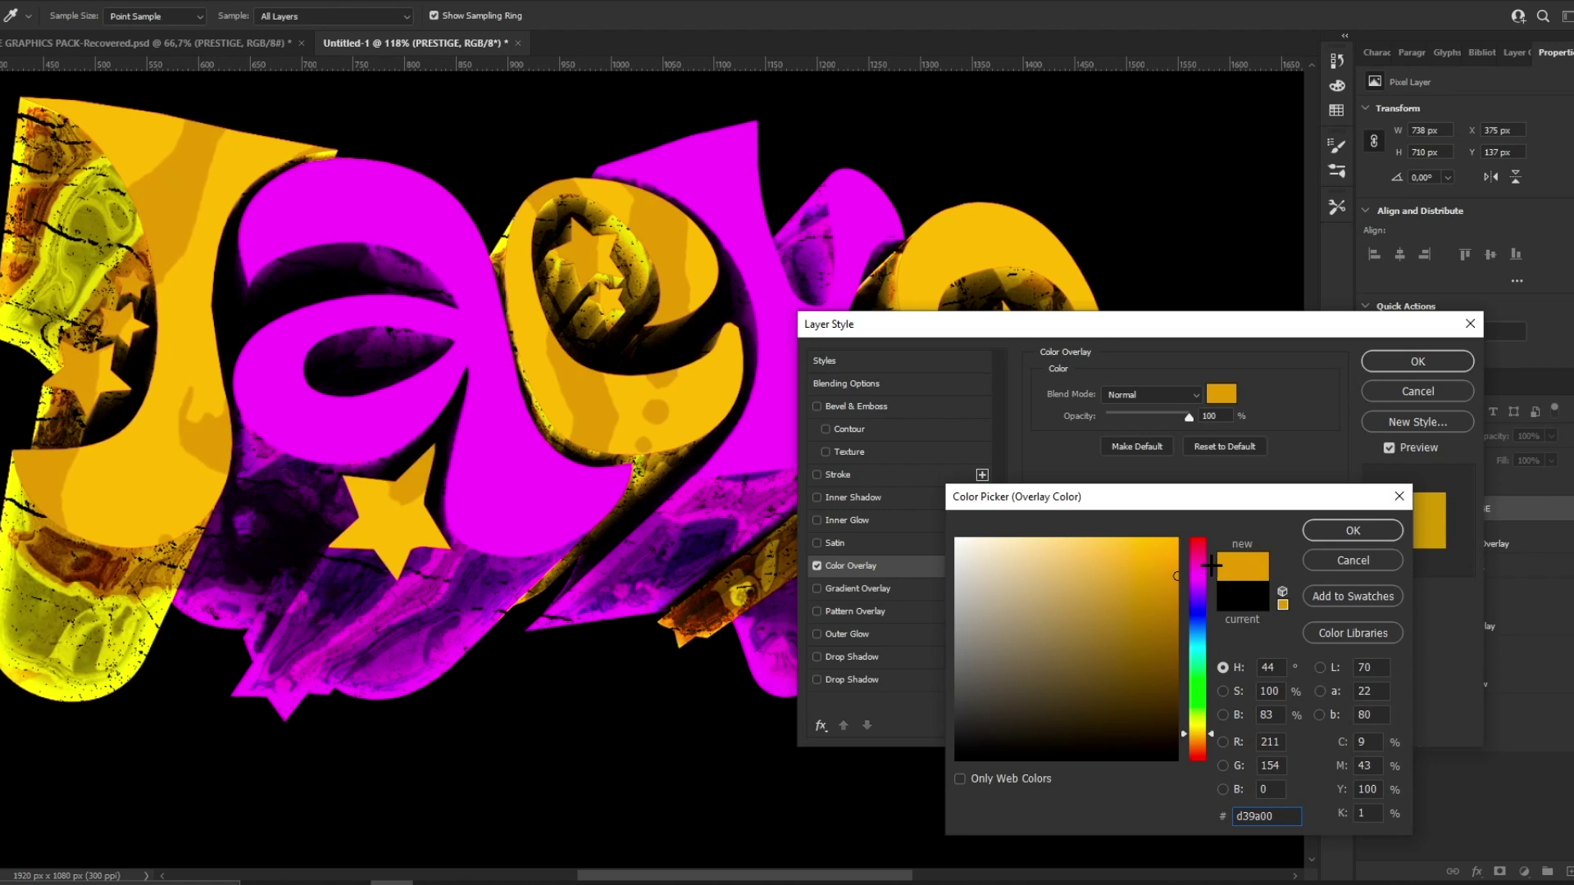
click(1353, 531)
click(1417, 362)
key(v)
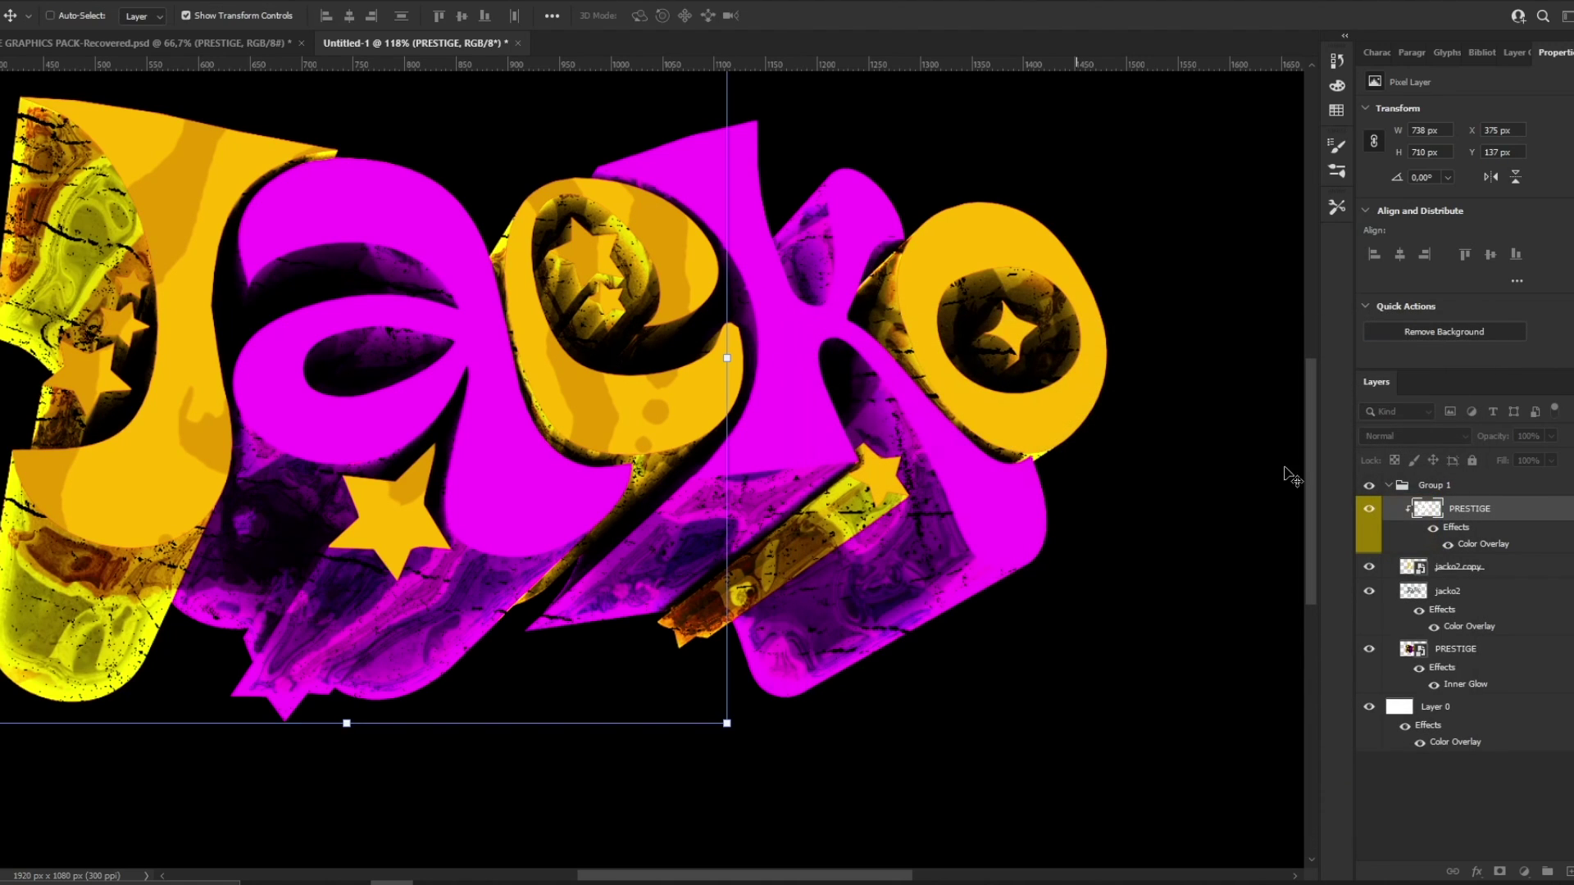
Step: Convert the magenta jacko2 lettering layer to a smart object
click(1448, 591)
right_click(1472, 594)
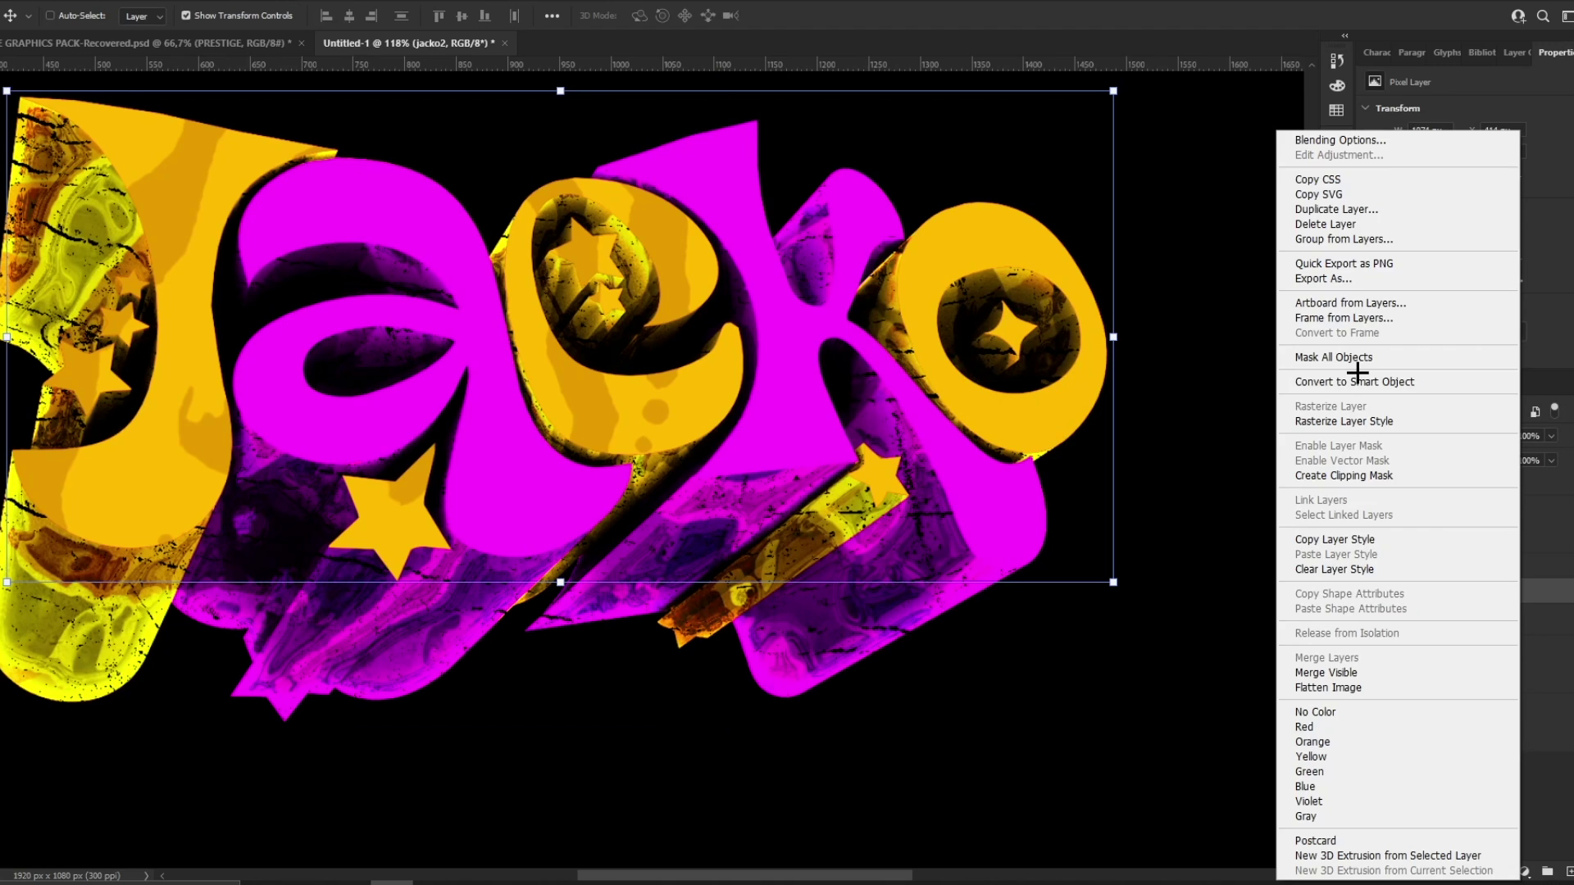
click(1353, 382)
Step: Duplicate the dark yellow swirl above jacko2, clip it to that layer and position it across the magenta letters
alt+drag(1470, 509, 1489, 587)
right_click(1501, 593)
click(1348, 477)
drag(815, 472, 757, 392)
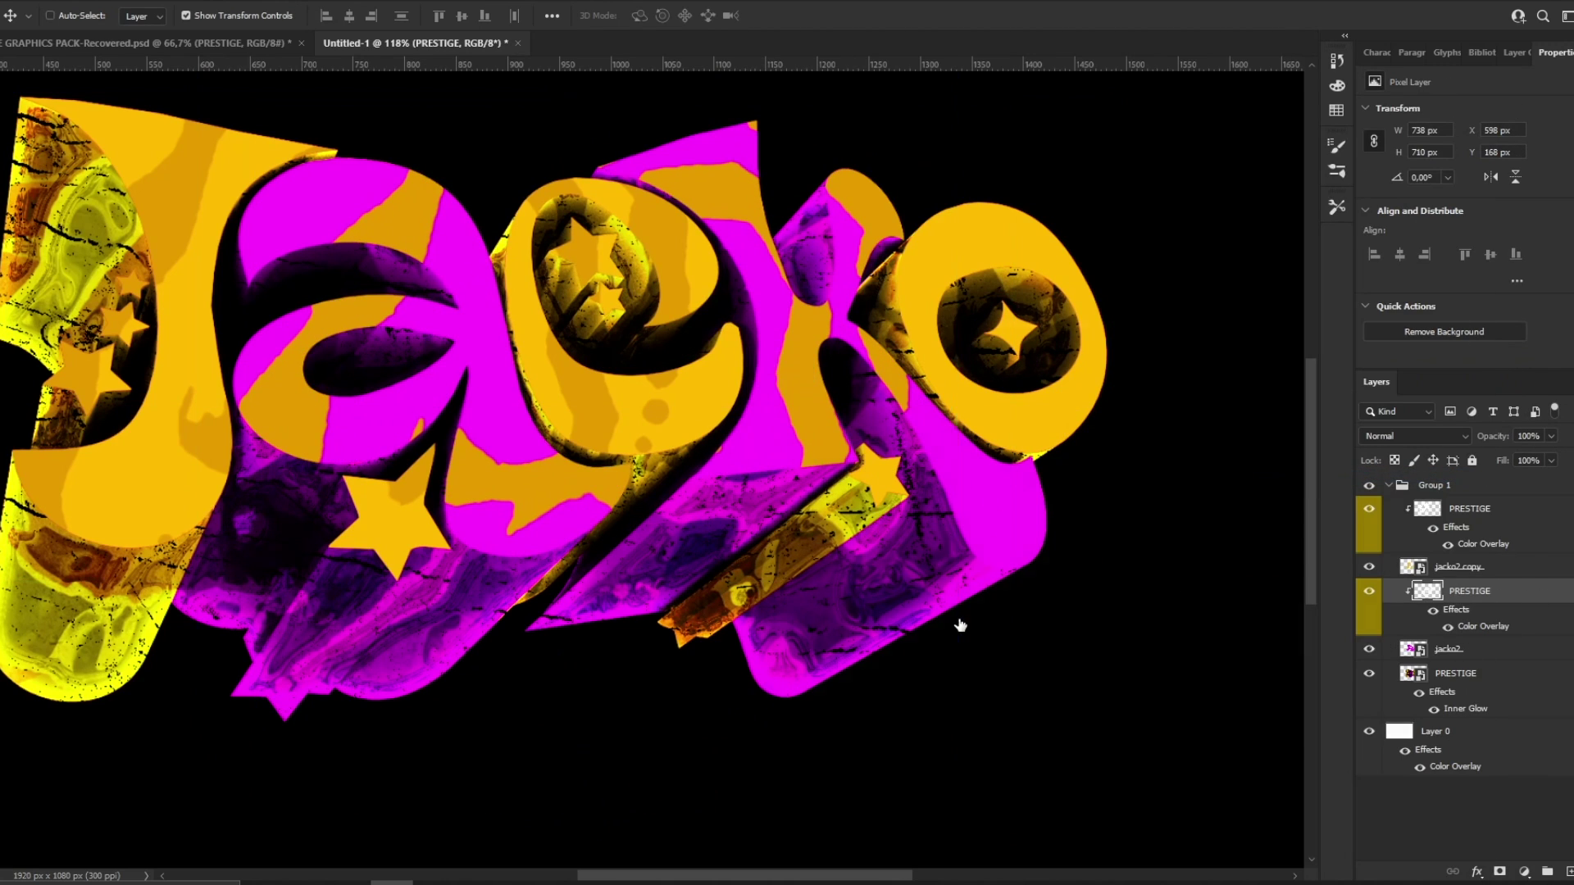
Step: Change the Color Overlay of the swirl clipped to the magenta jacko2 lettering to a dark magenta, about a700c0
click(899, 571)
click(1216, 398)
click(490, 394)
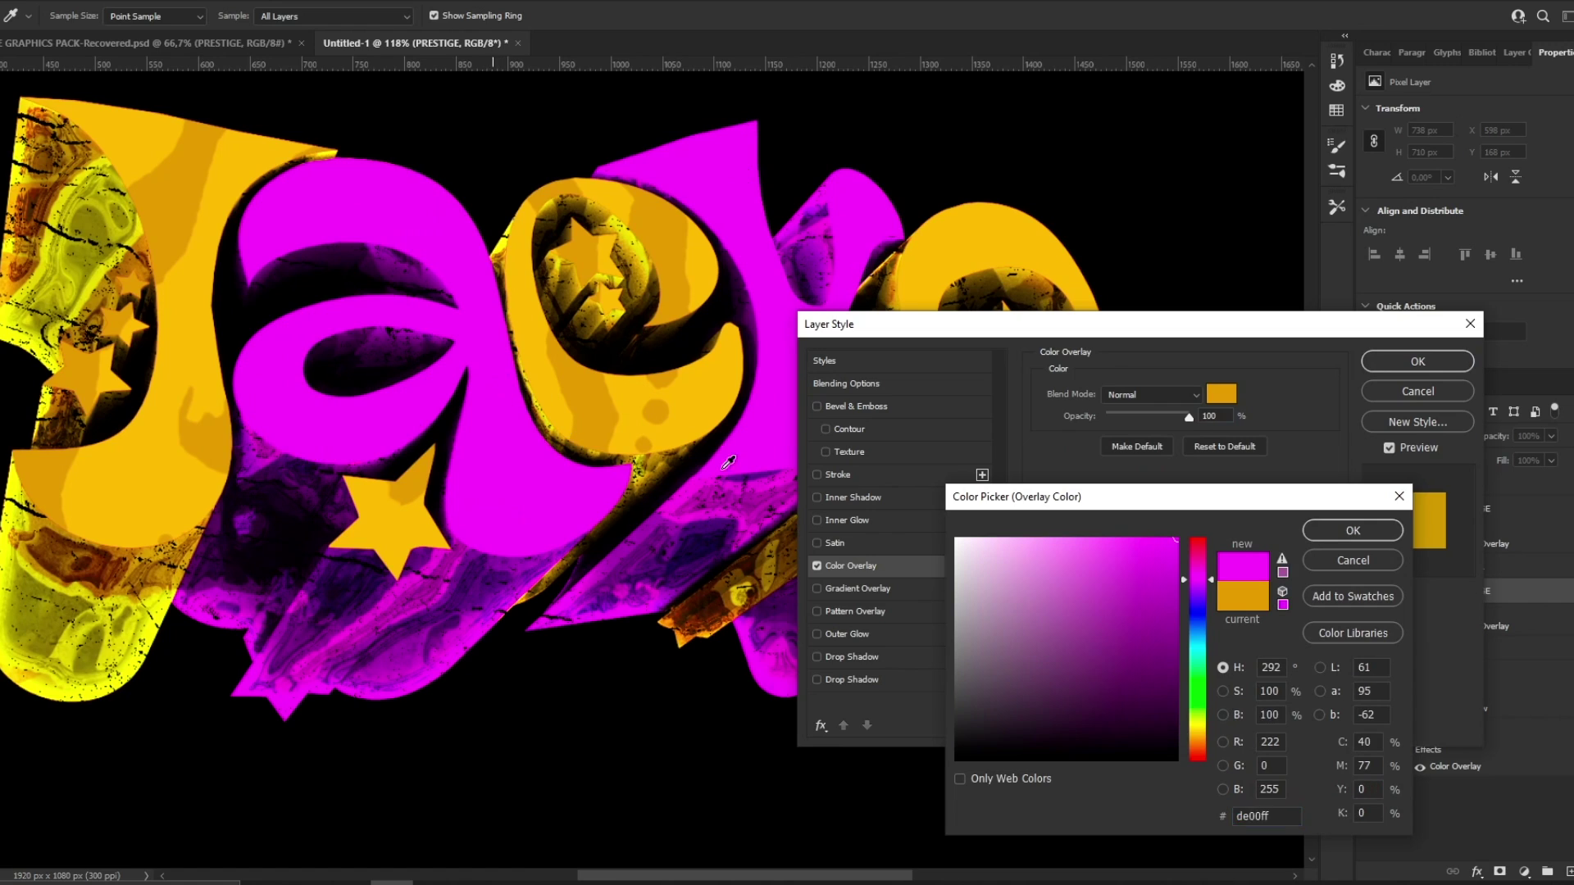
click(1177, 616)
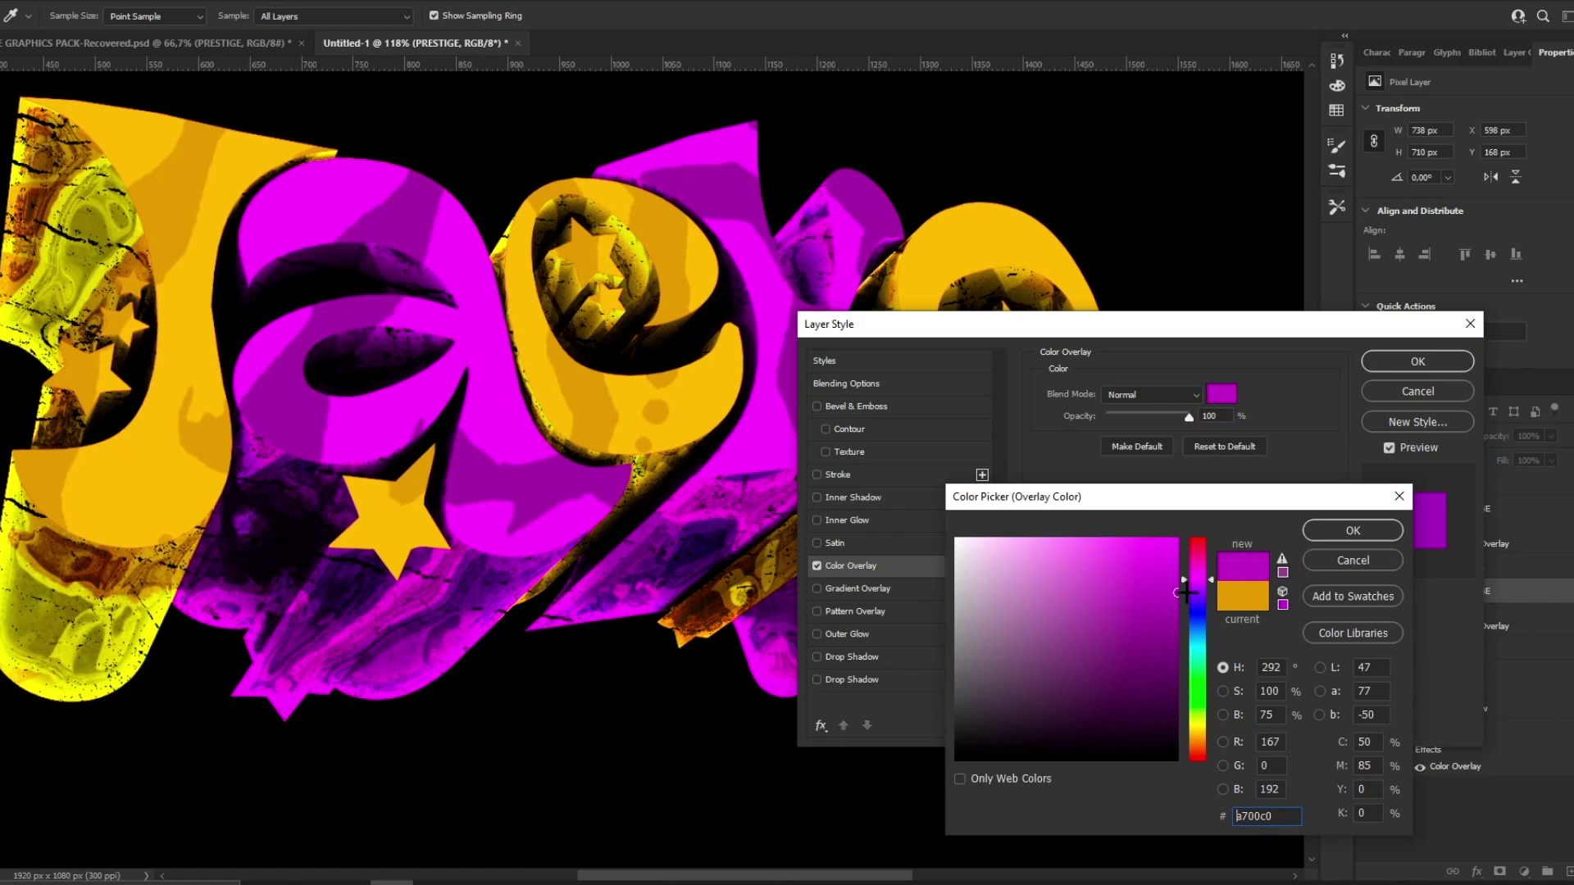
click(1353, 531)
click(1417, 362)
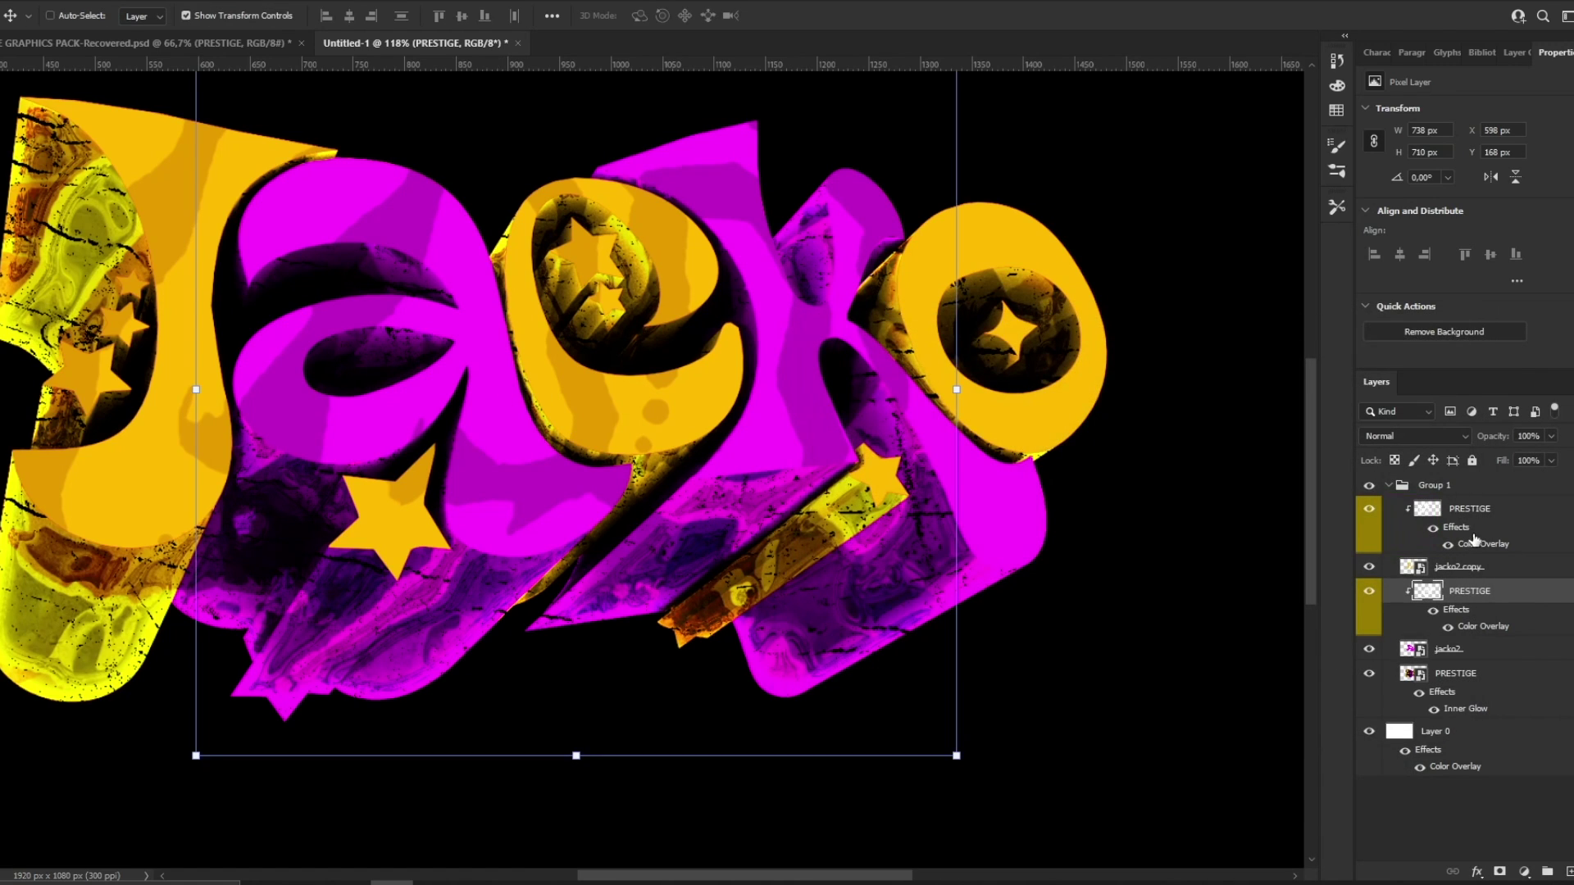
Step: Combine both lettering layers and their clipped swirls into one smart object
click(1475, 509)
shift+click(1476, 649)
right_click(1468, 649)
click(1317, 287)
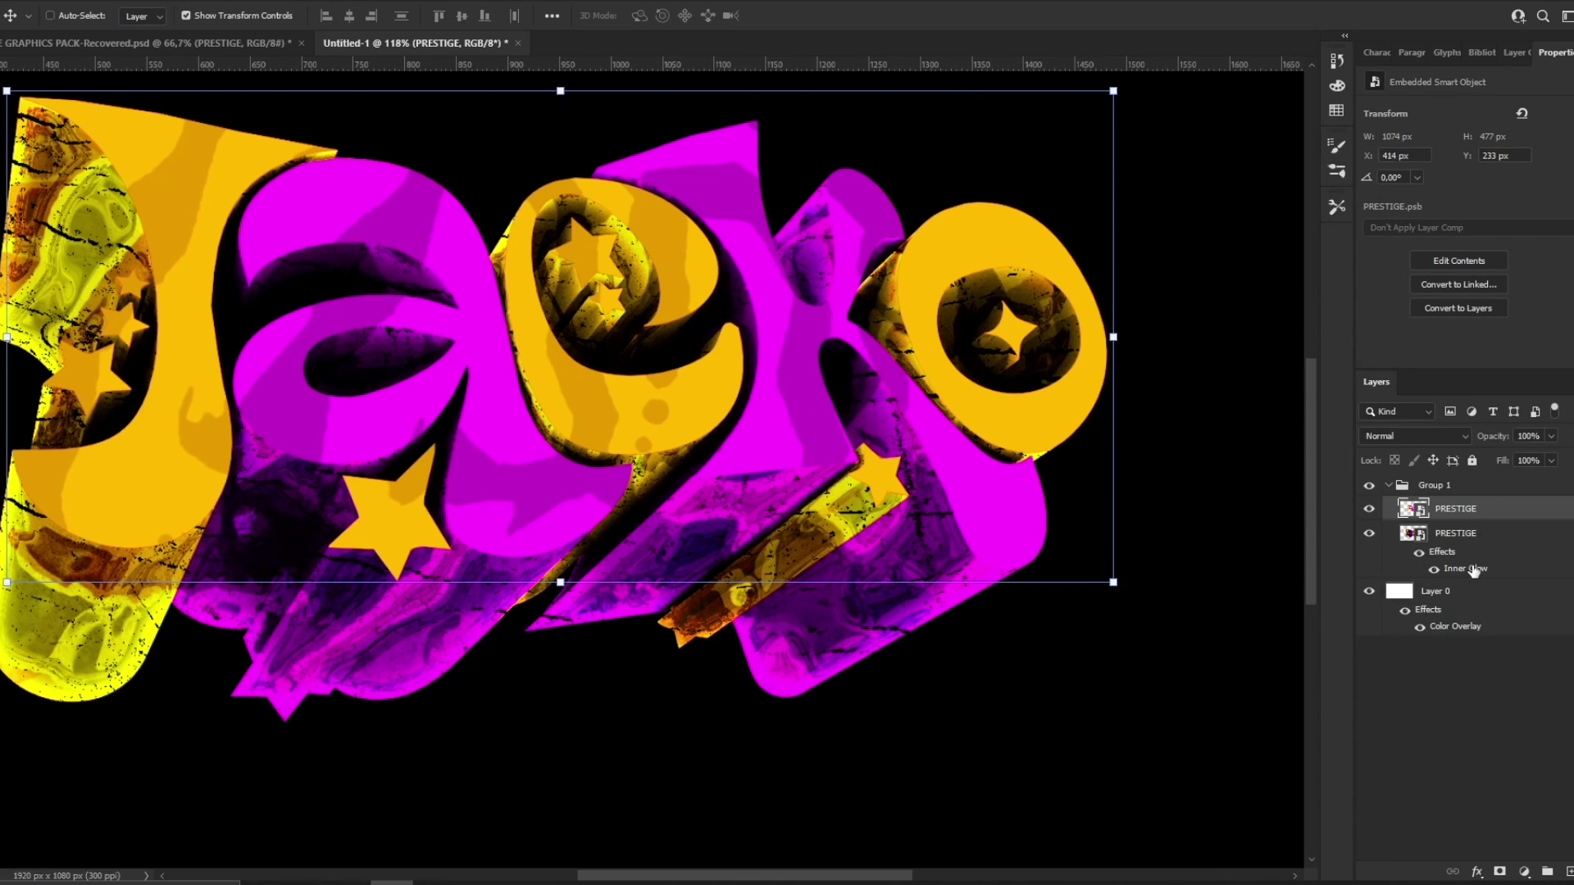
Step: Apply a black Satin effect to the combined lettering in Normal mode at 90°, tuning its opacity, distance and size
double_click(1555, 514)
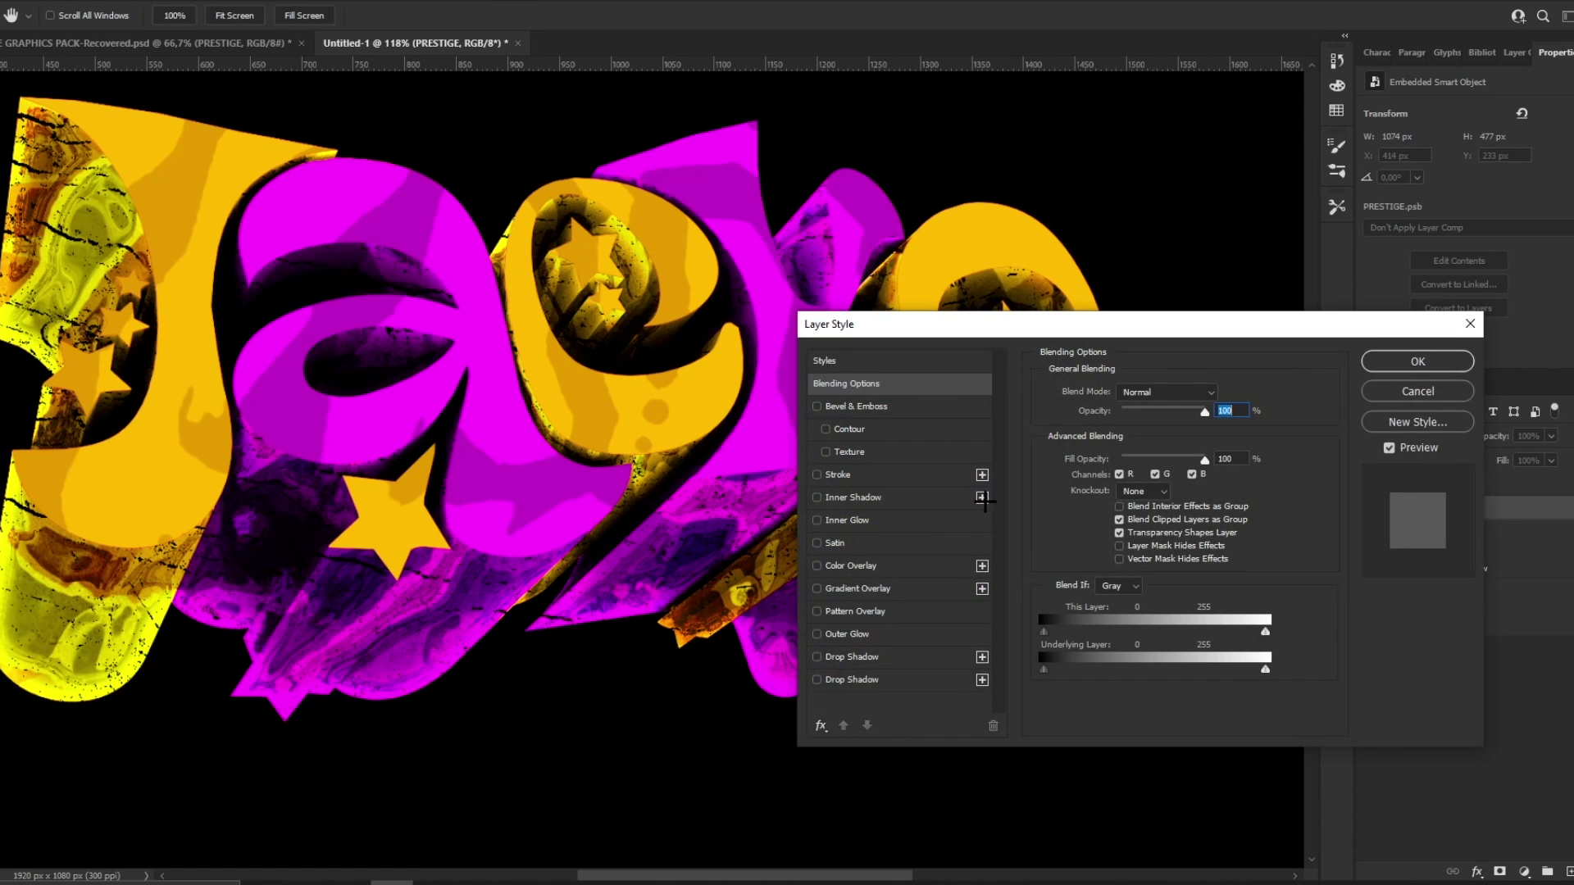
click(828, 542)
click(1216, 399)
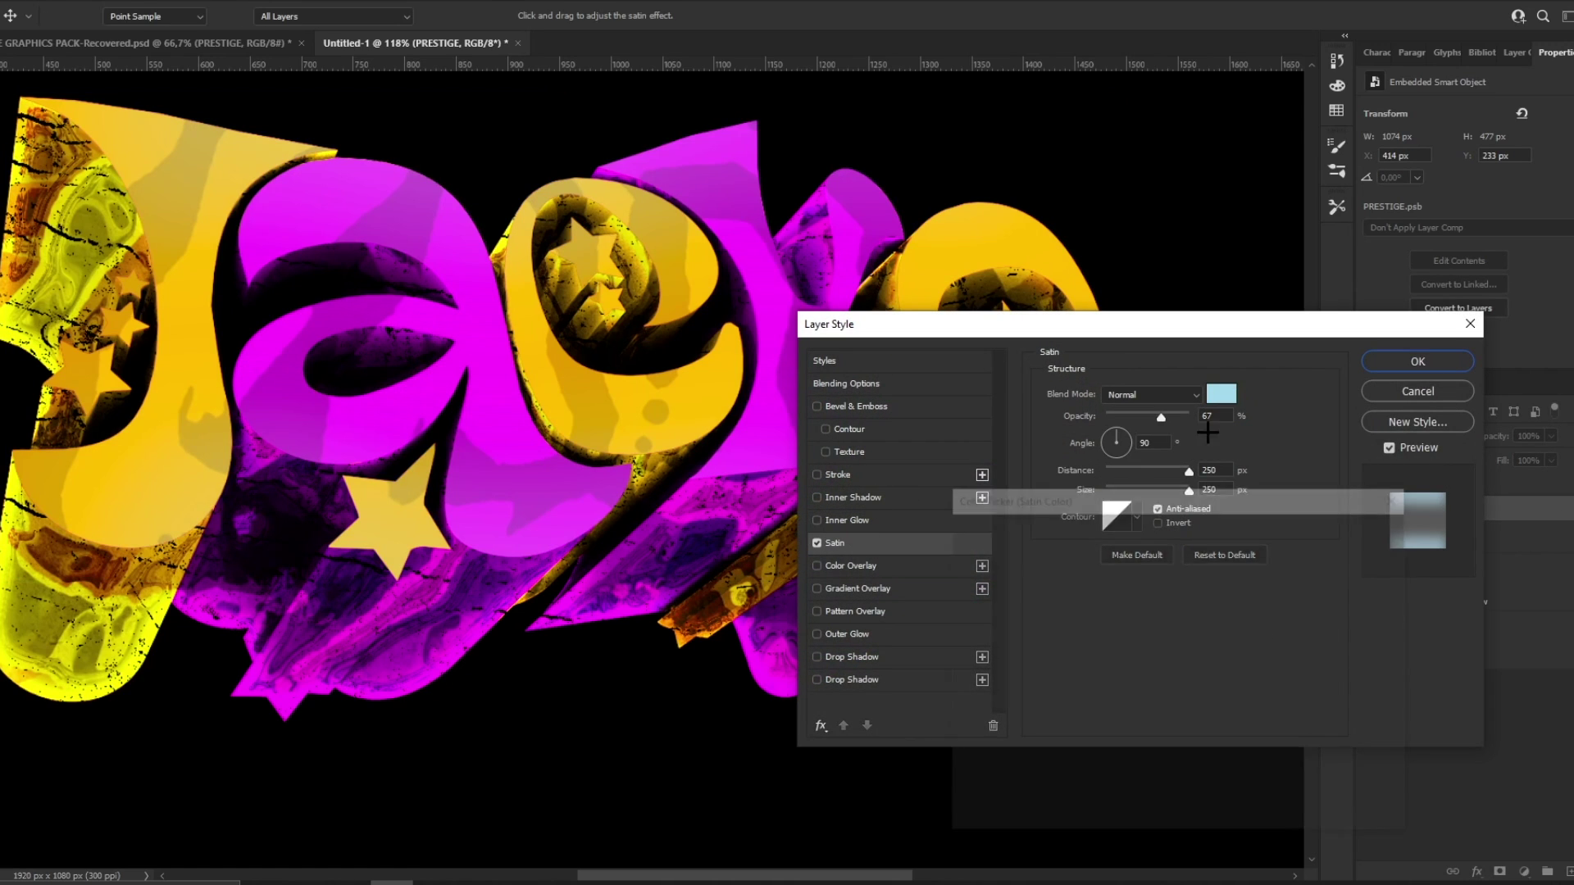
drag(1009, 713, 900, 787)
click(1353, 537)
drag(1161, 417, 1179, 417)
mouse_move(1189, 489)
mouse_down()
mouse_move(1145, 490)
mouse_move(1148, 471)
mouse_move(1140, 490)
mouse_move(1146, 472)
mouse_up()
drag(1172, 418, 1166, 418)
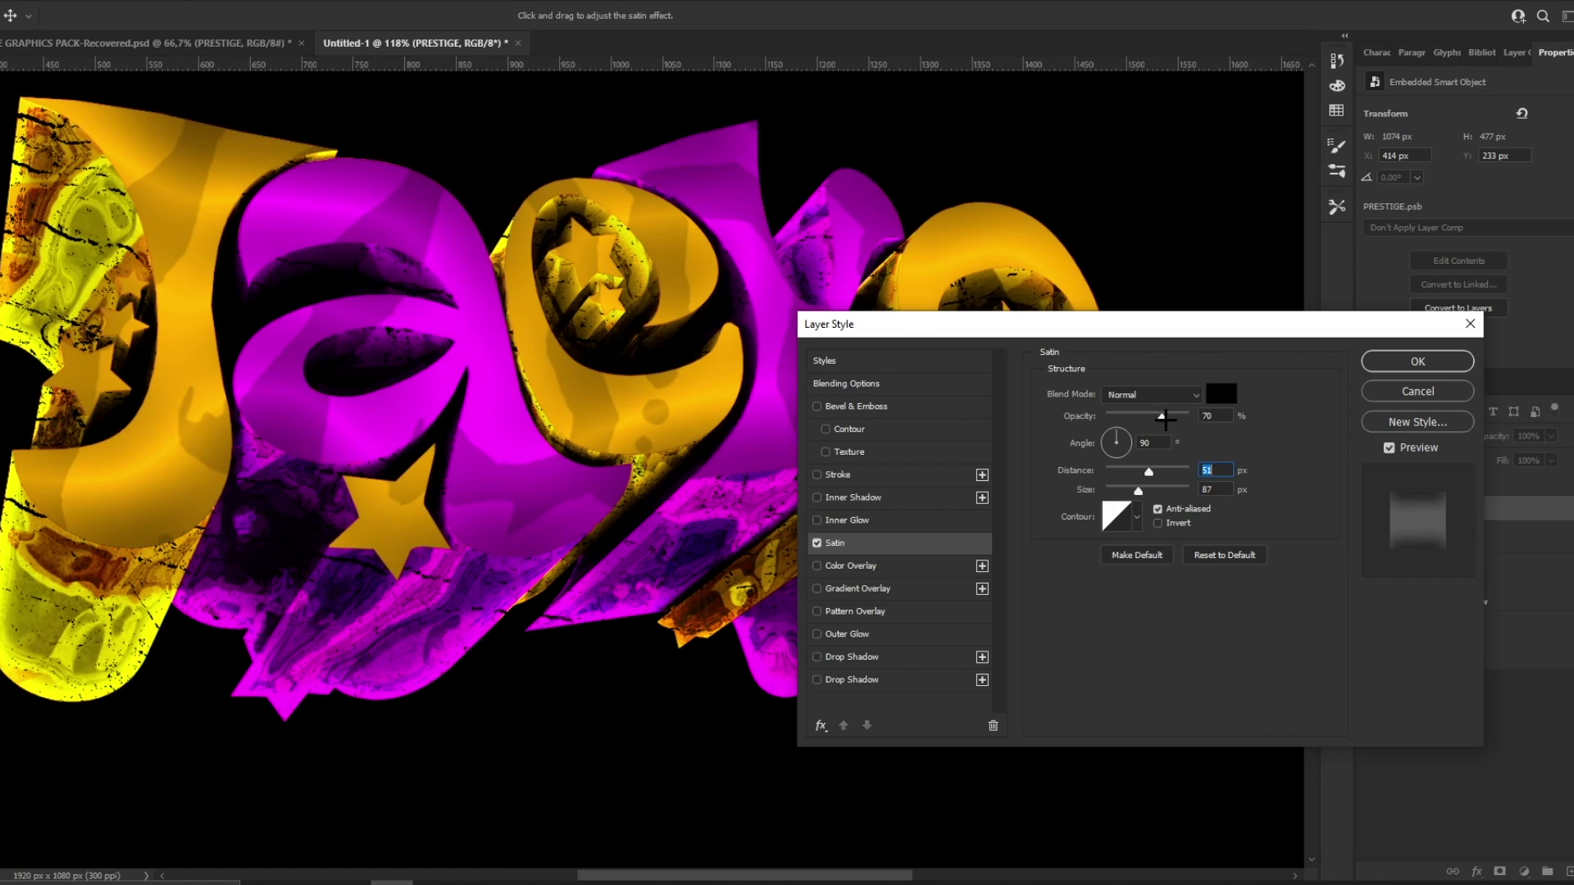
drag(1138, 490, 1153, 471)
click(1388, 370)
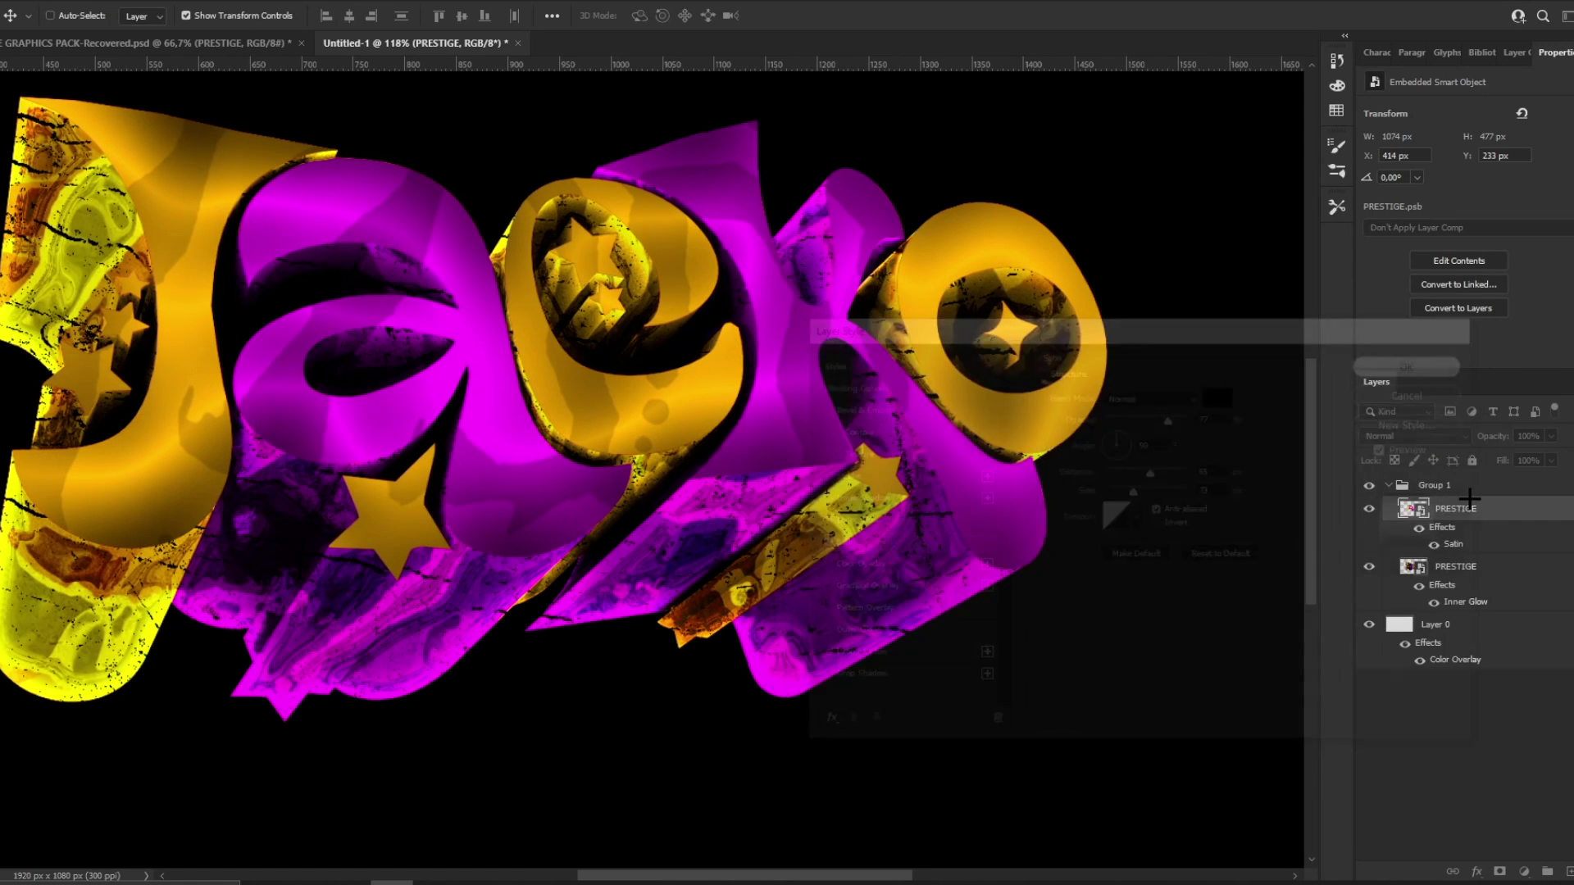
Step: Convert the satin-shaded lettering to a smart object and duplicate it
right_click(1476, 508)
click(1377, 287)
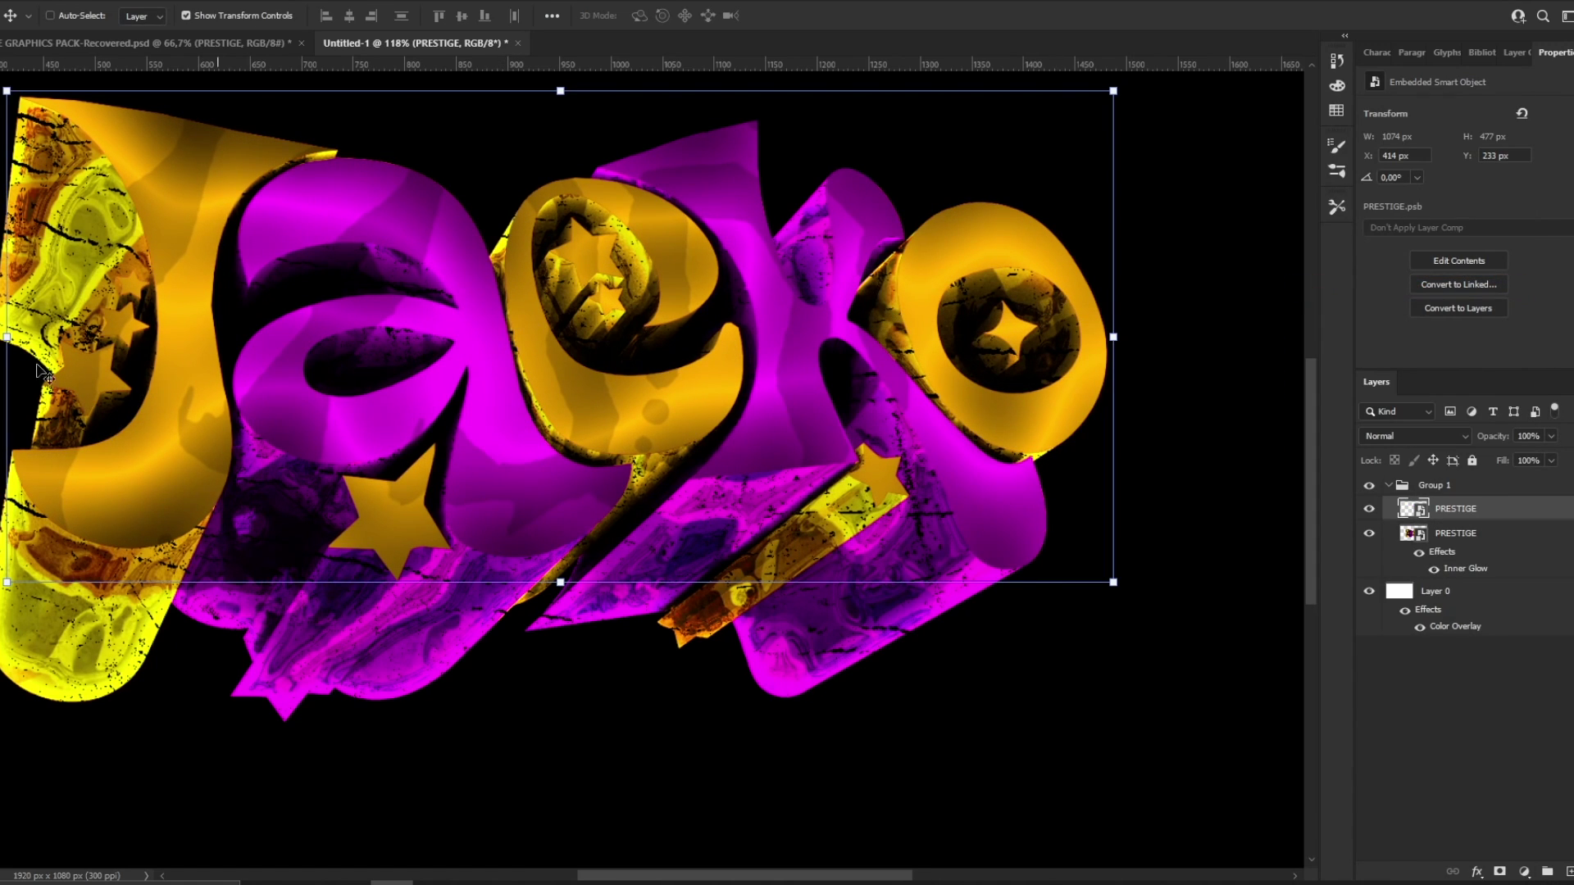
key(z)
drag(748, 282, 802, 283)
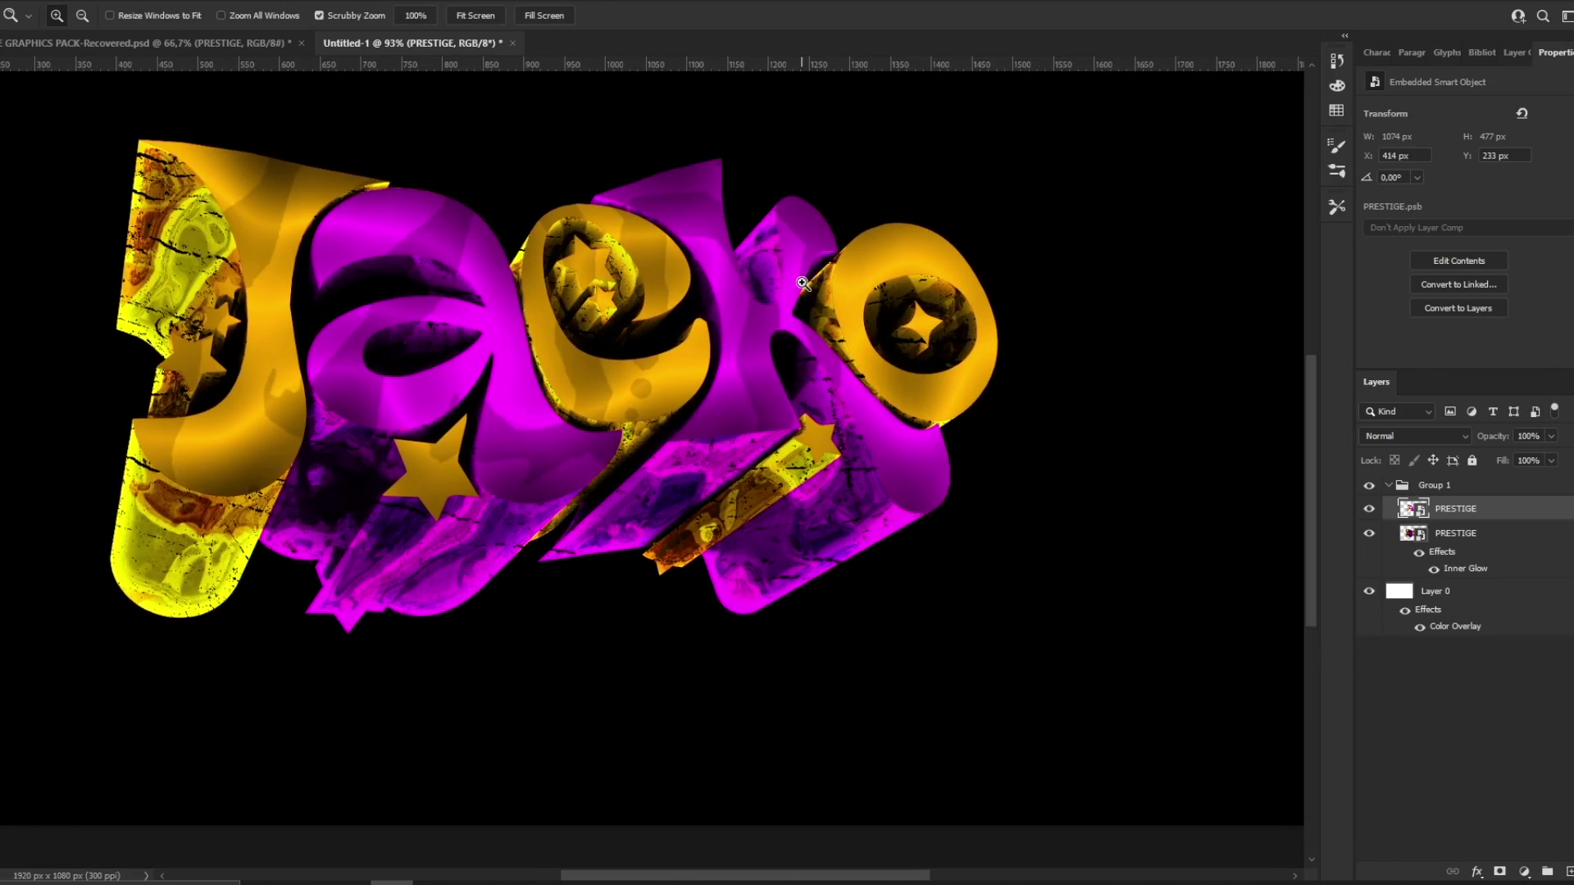
key(ctrl+j)
Step: Apply the Filter Gallery's Chrome sketch filter to the duplicate with Detail 2 and Smoothness 7
click(190, 2)
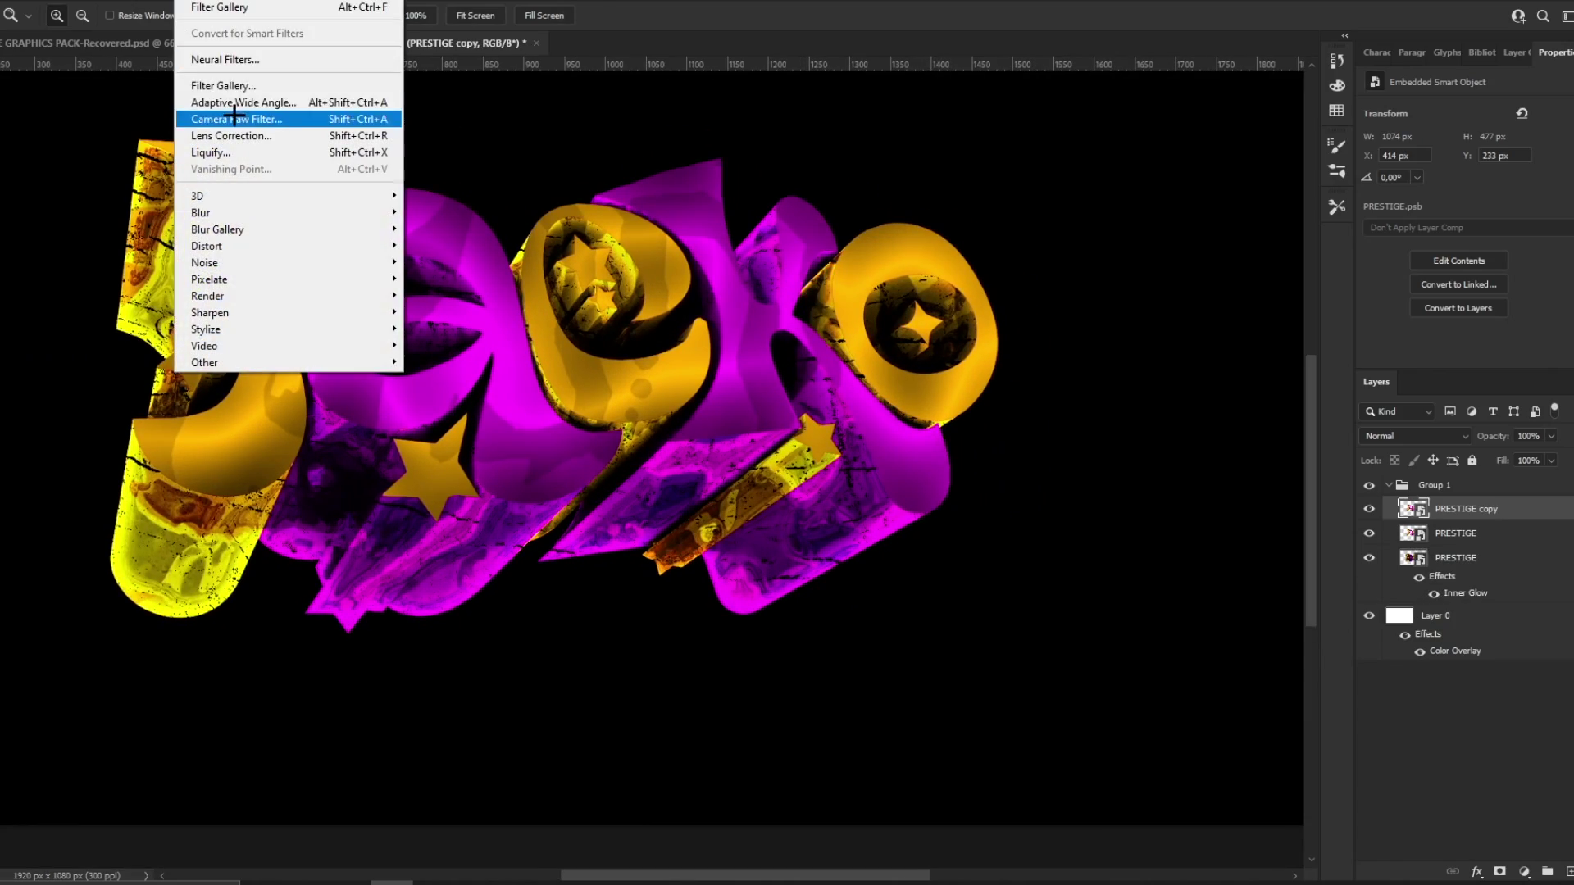
click(246, 82)
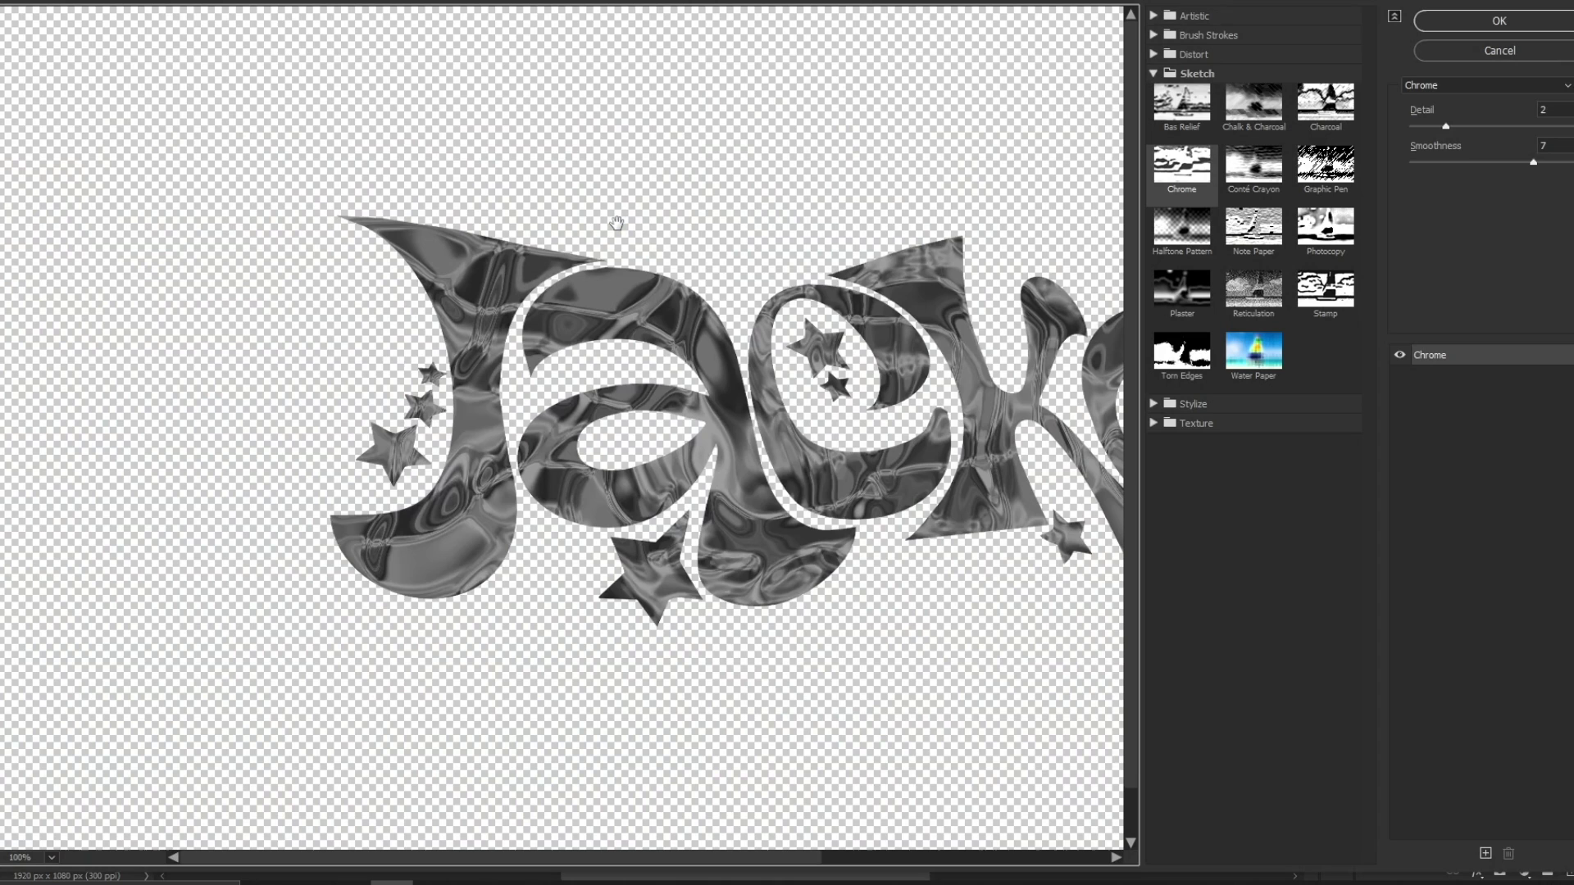
drag(616, 223, 383, 213)
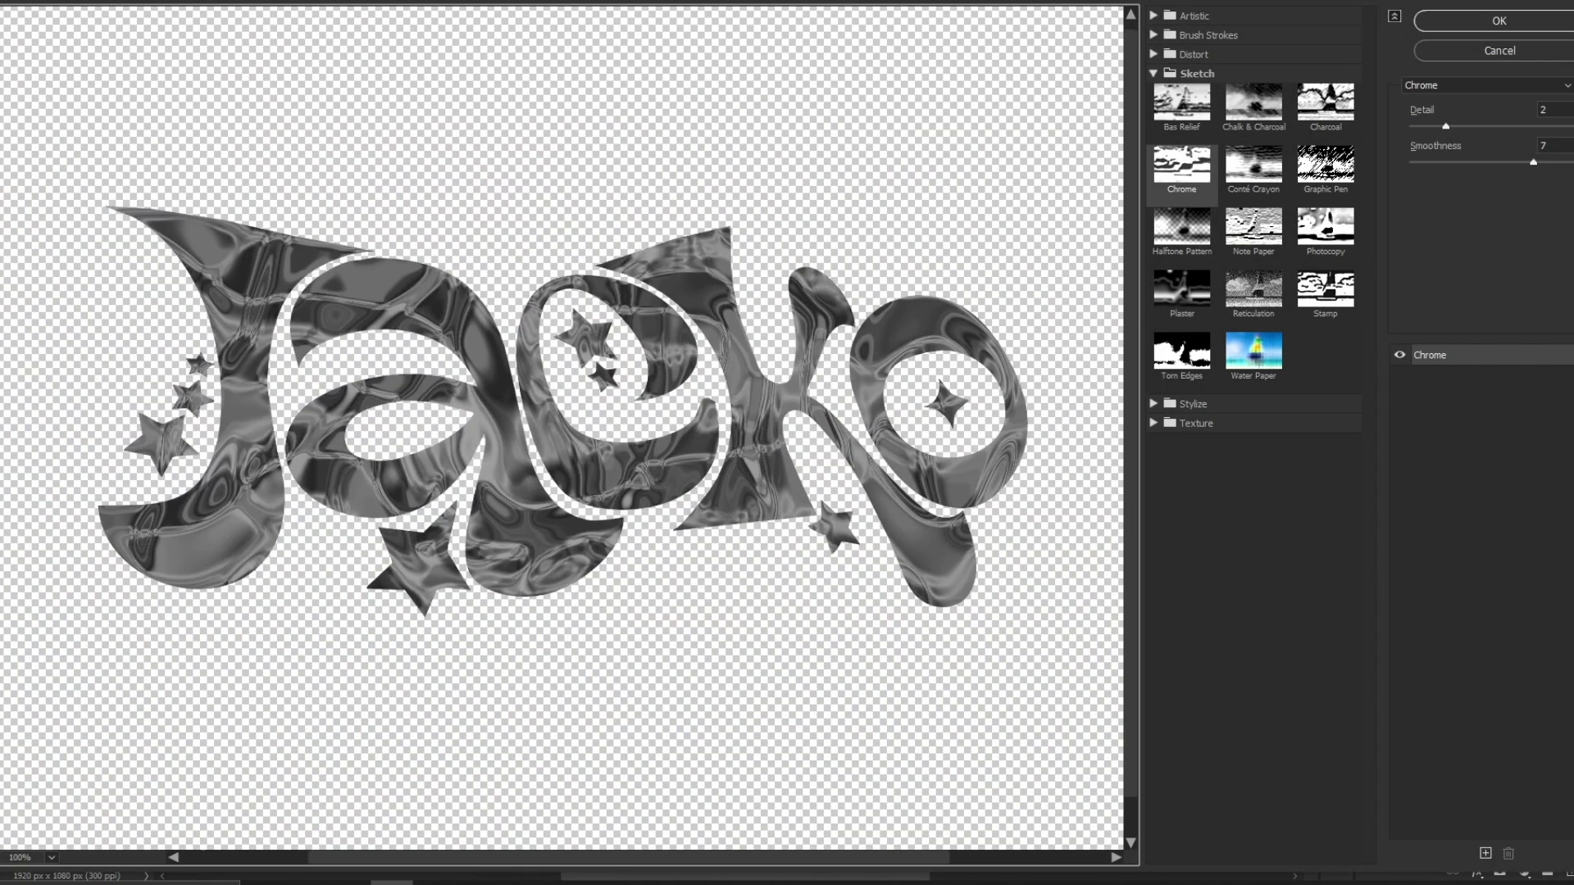
click(1458, 23)
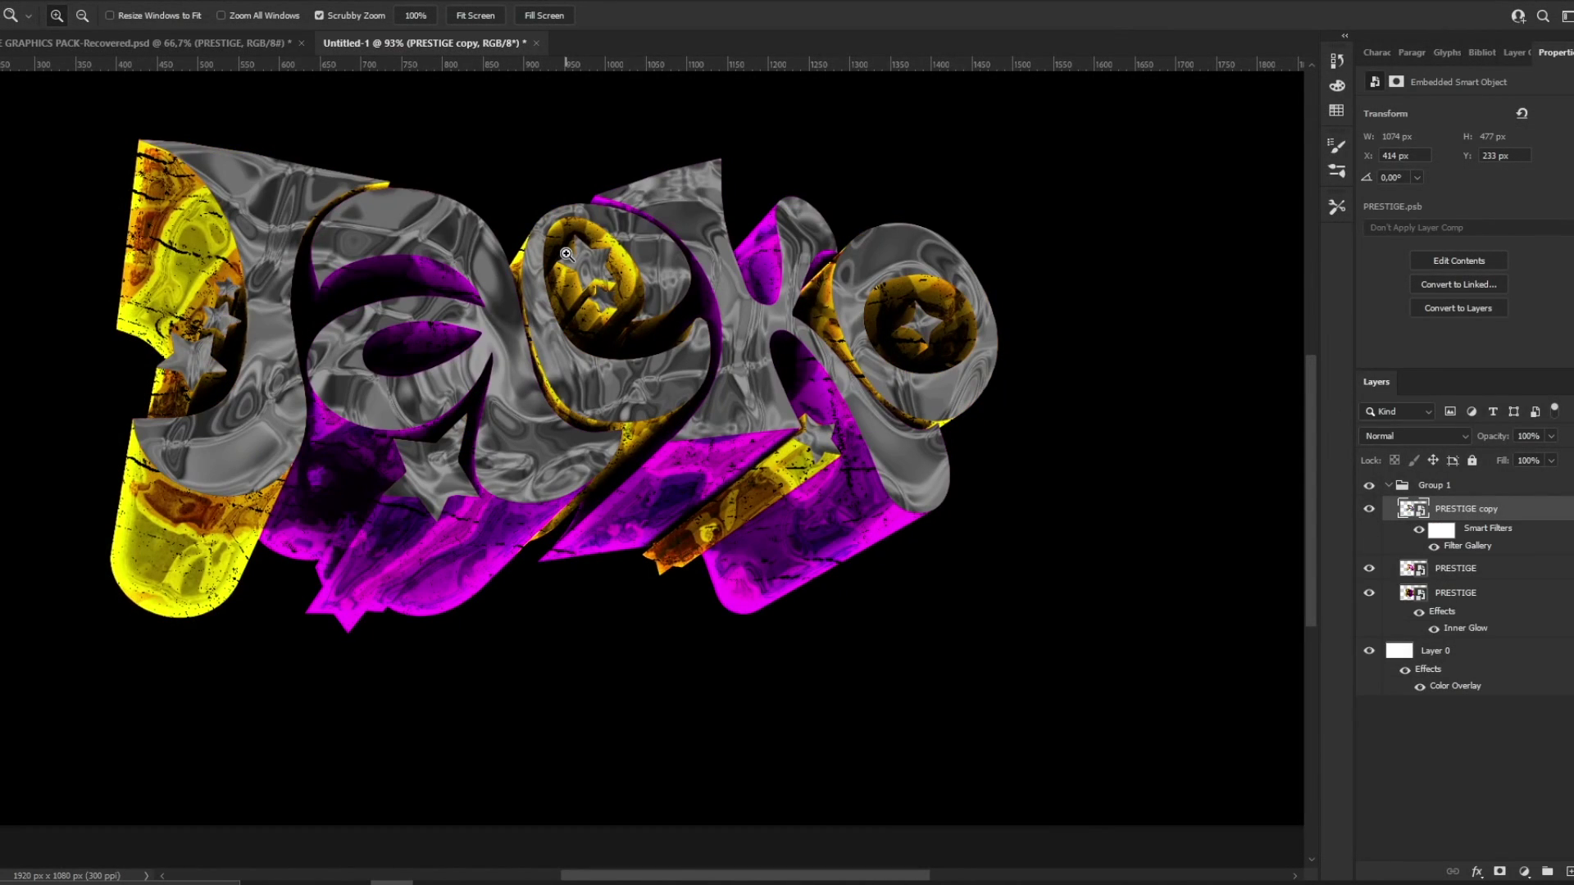
Step: Blend the chrome copy over the lettering in Hard Light mode at 73% opacity
click(1412, 437)
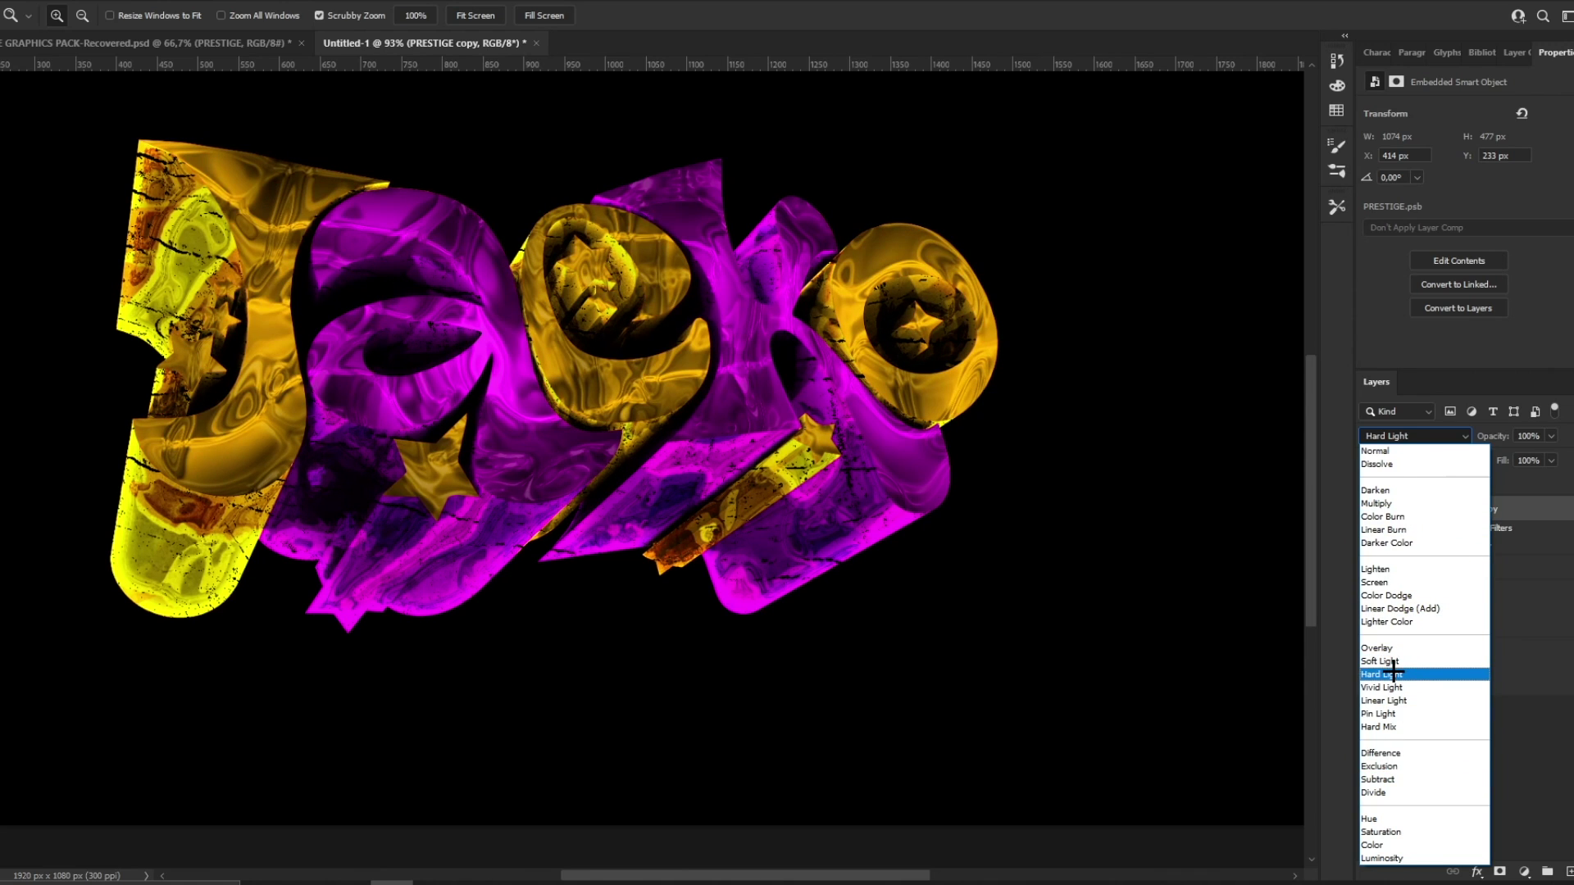
click(1393, 672)
click(1551, 436)
drag(1546, 457, 1526, 457)
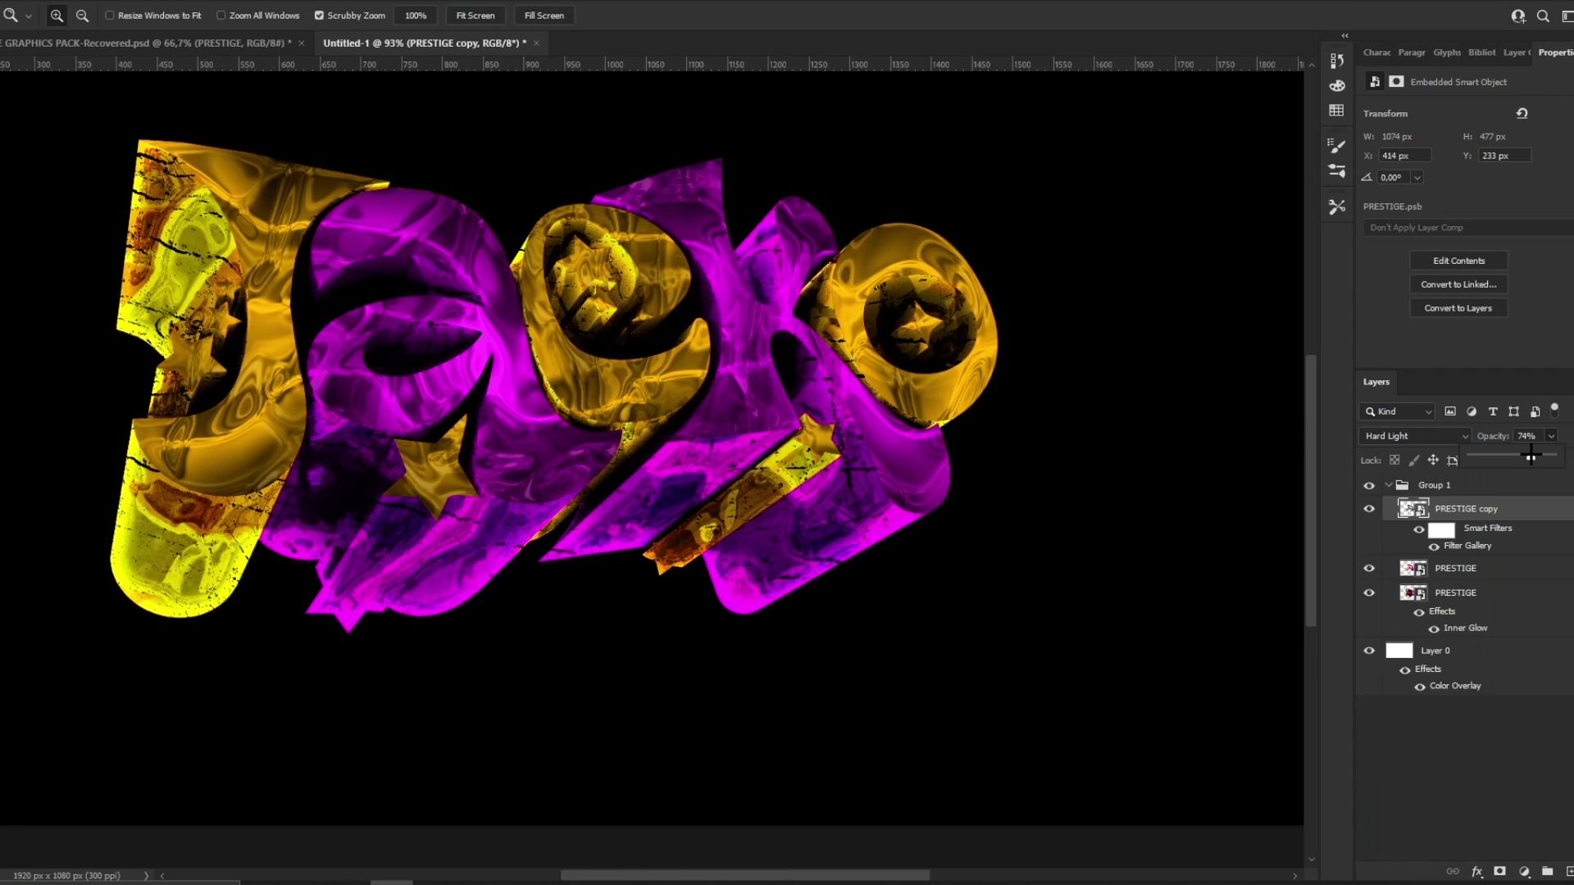
click(640, 302)
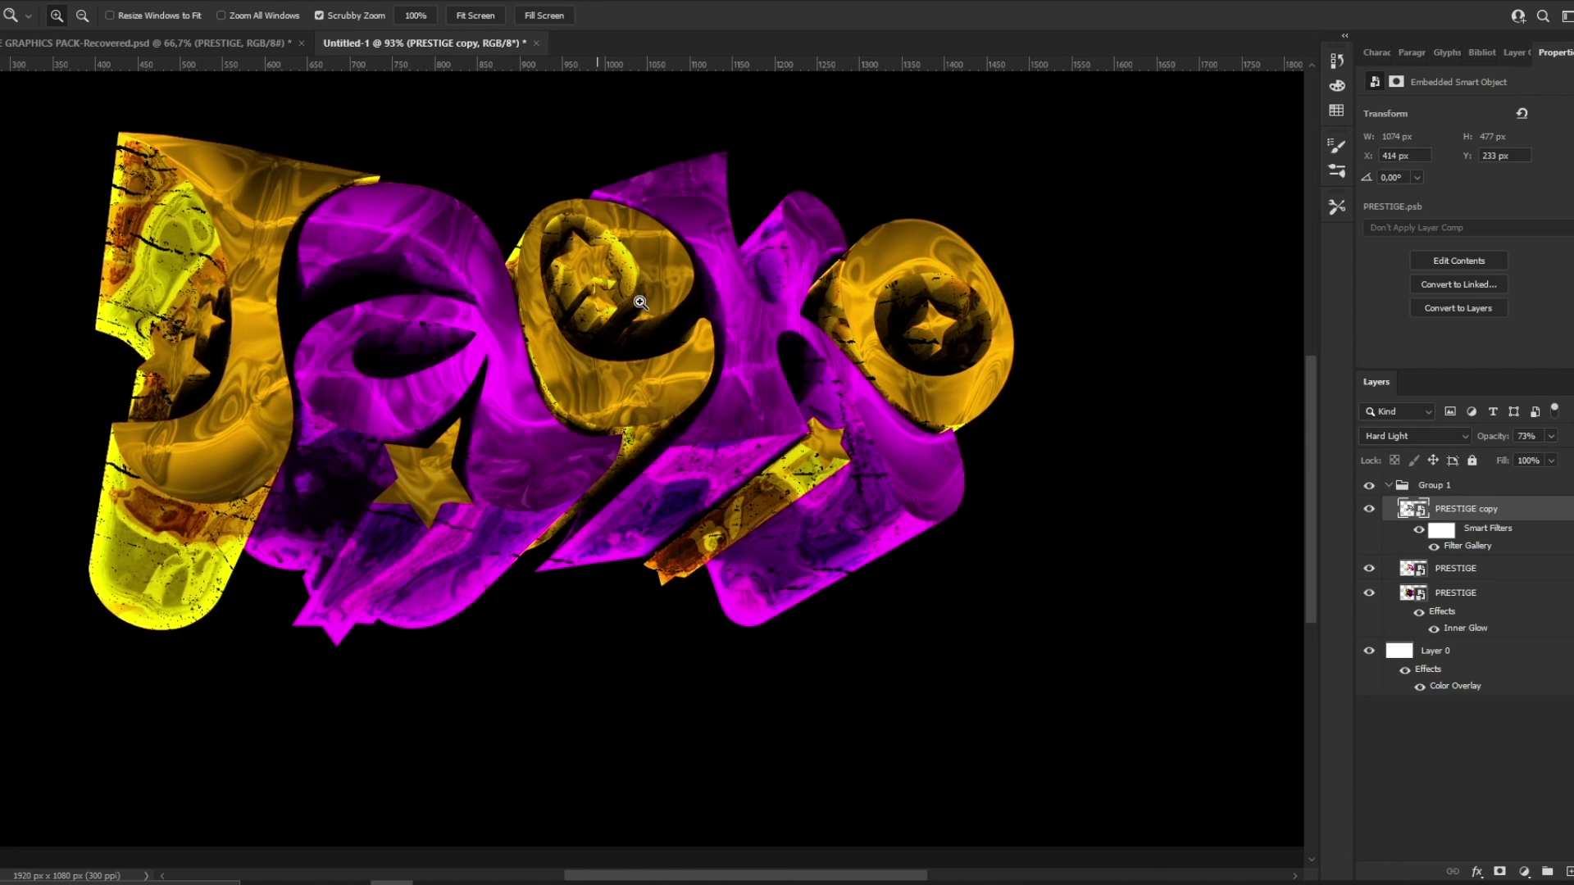
Step: Merge the chrome copy and the lettering beneath it into one smart object
shift+click(1507, 570)
right_click(1506, 570)
click(1325, 287)
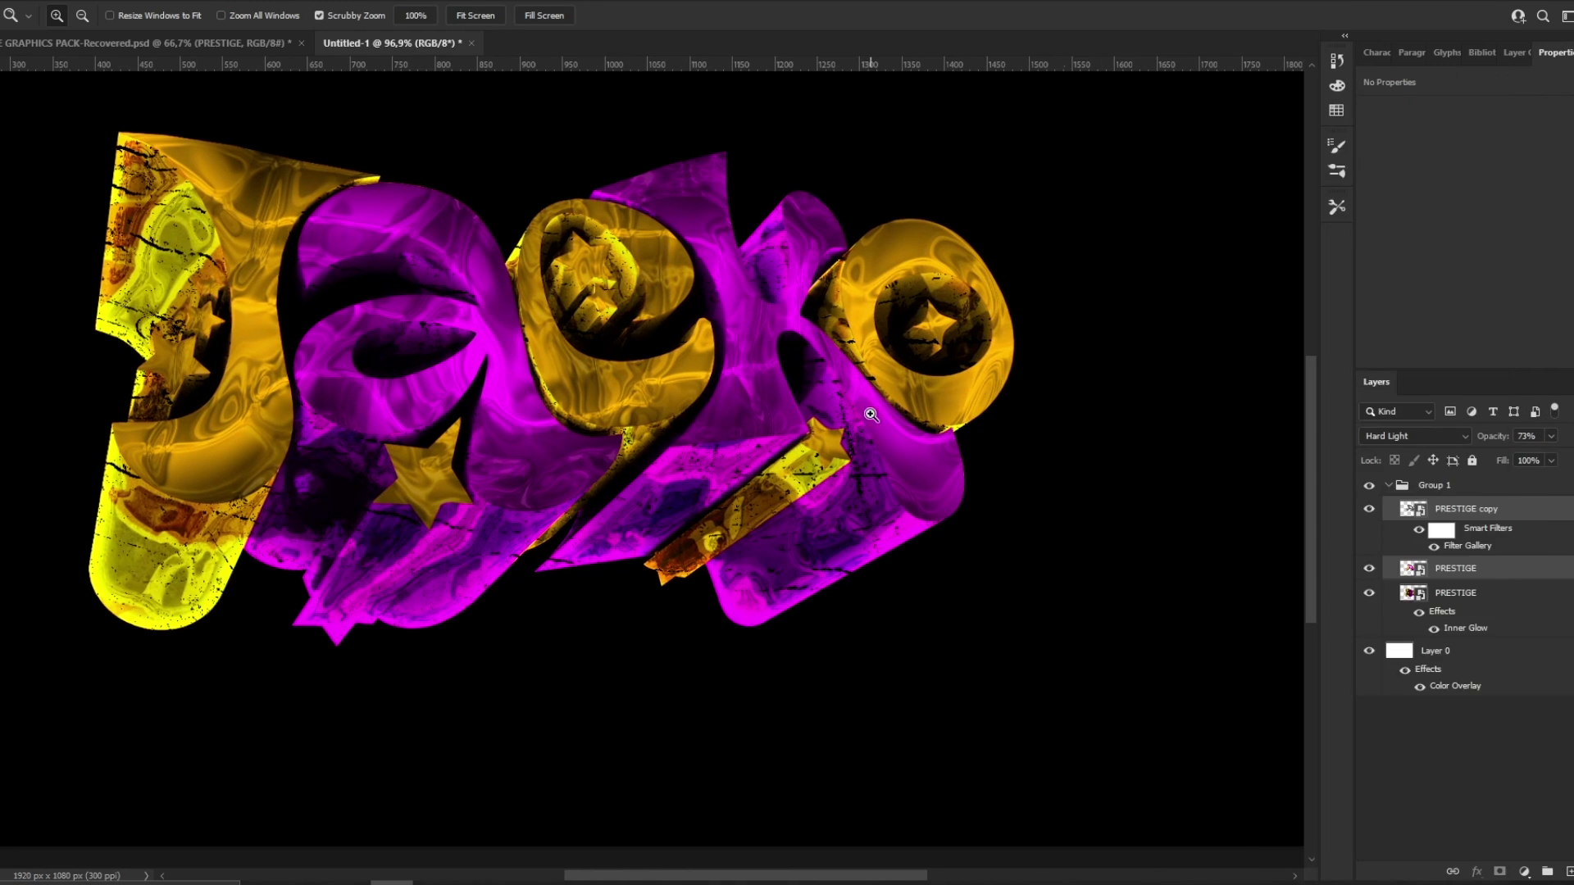
click(1502, 515)
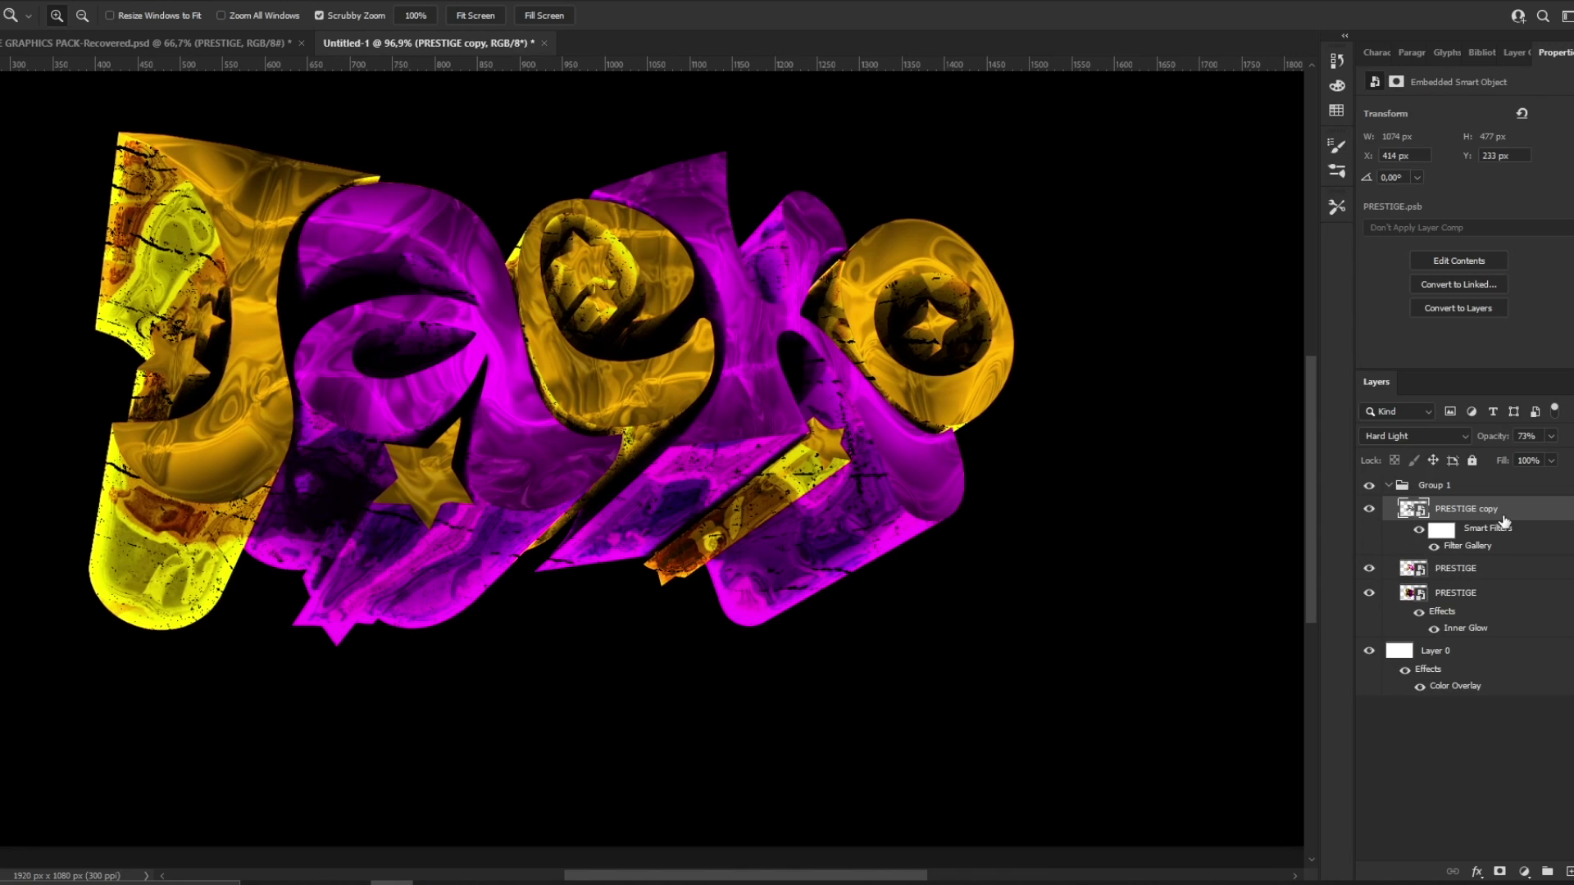
right_click(1479, 574)
click(1296, 288)
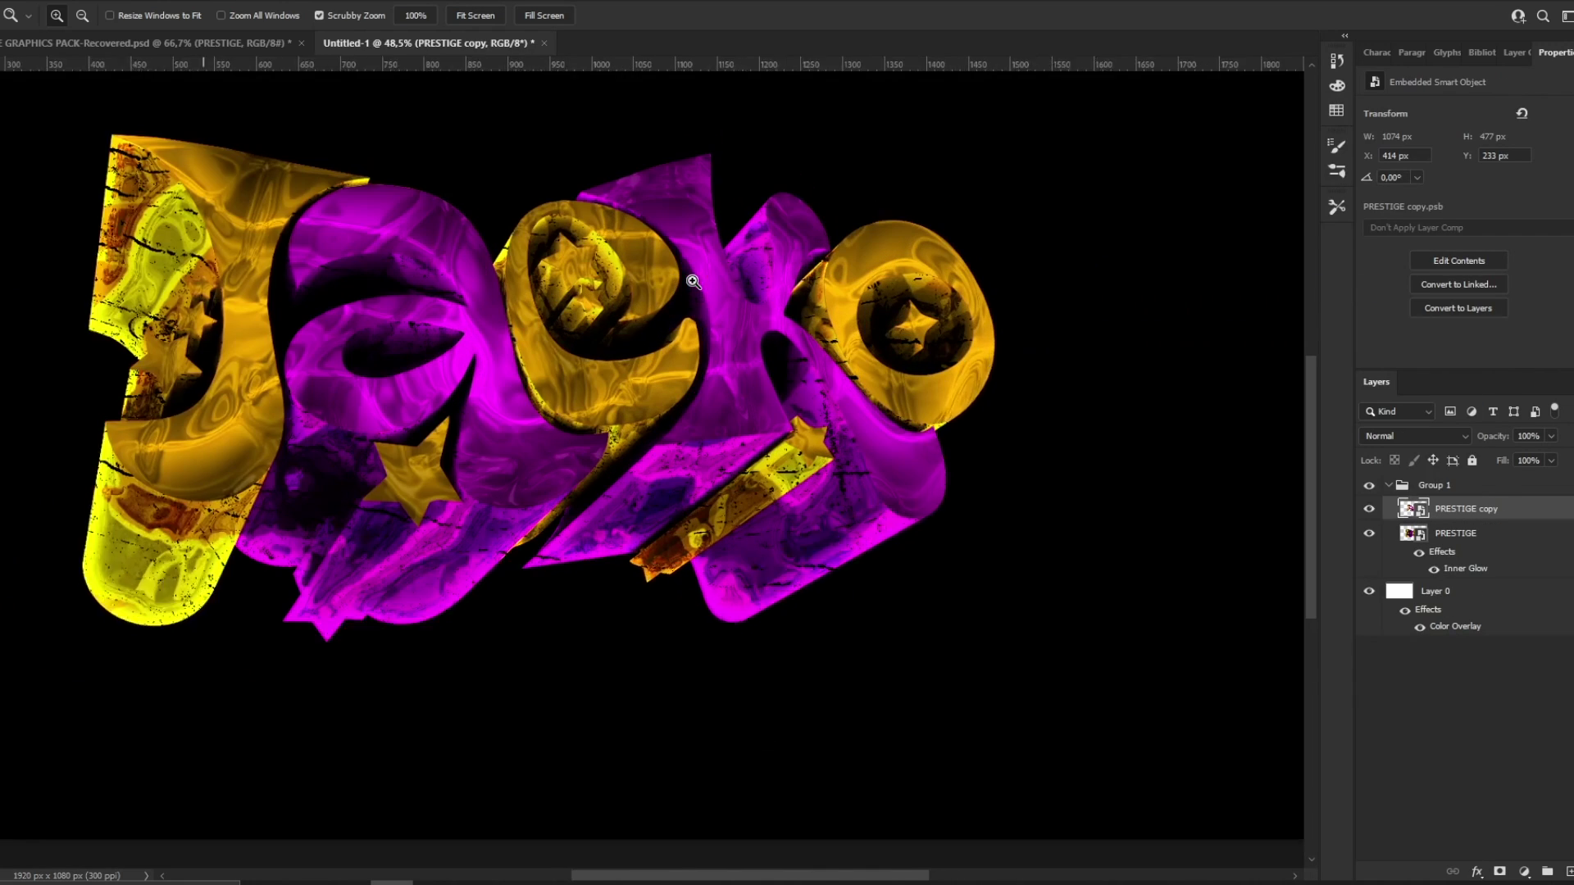
Step: Add a smooth Inner Bevel at 1000% depth to the chrome lettering, with a white highlight in Normal mode
drag(693, 282, 710, 282)
key(v)
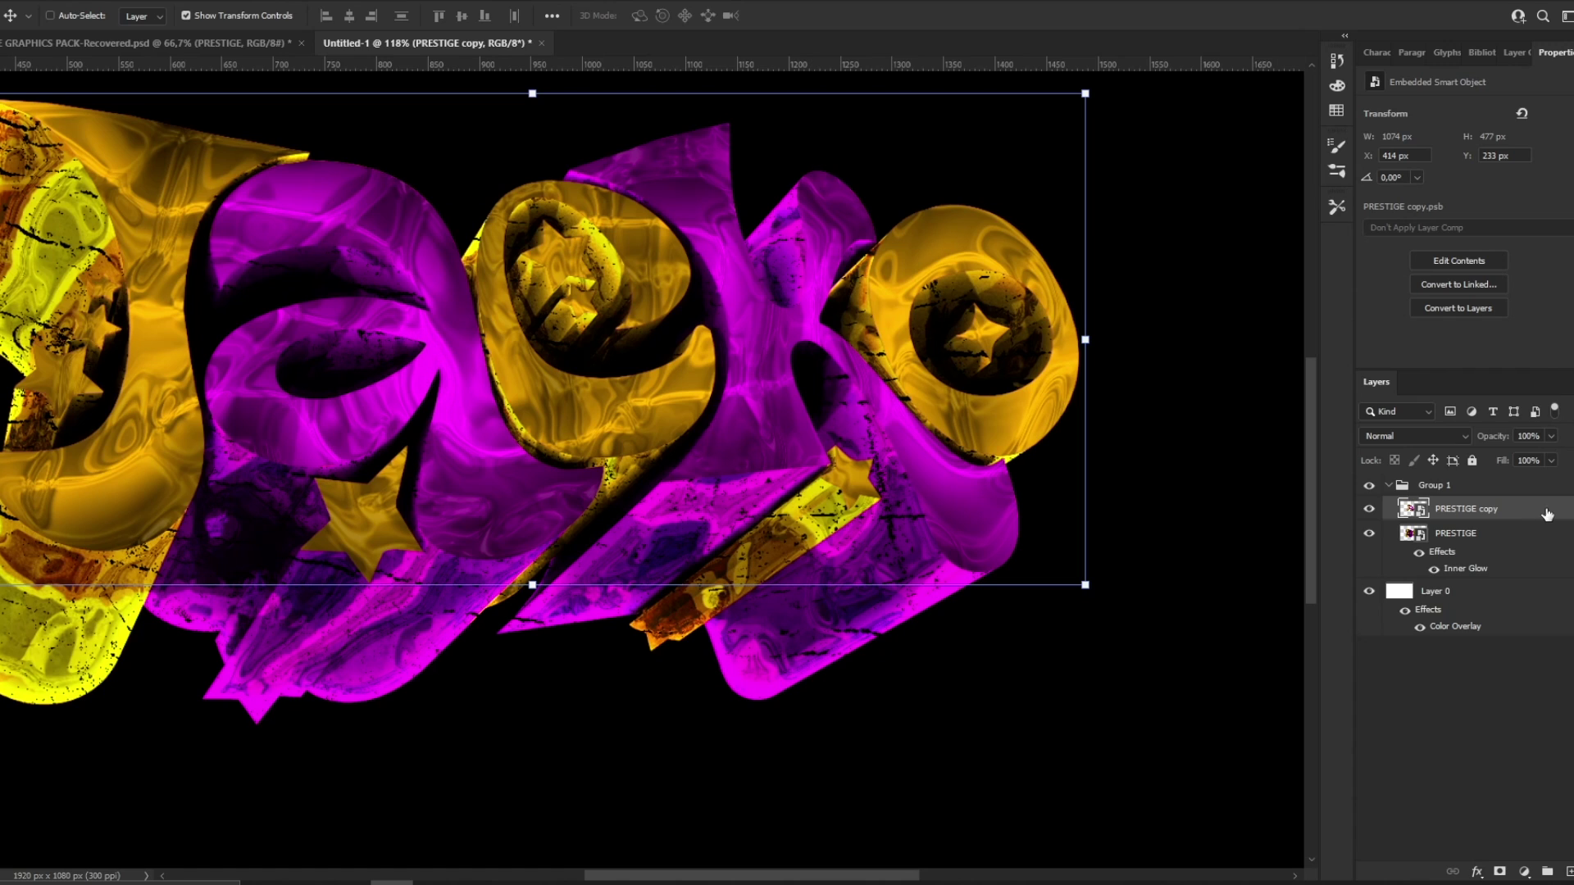
click(818, 521)
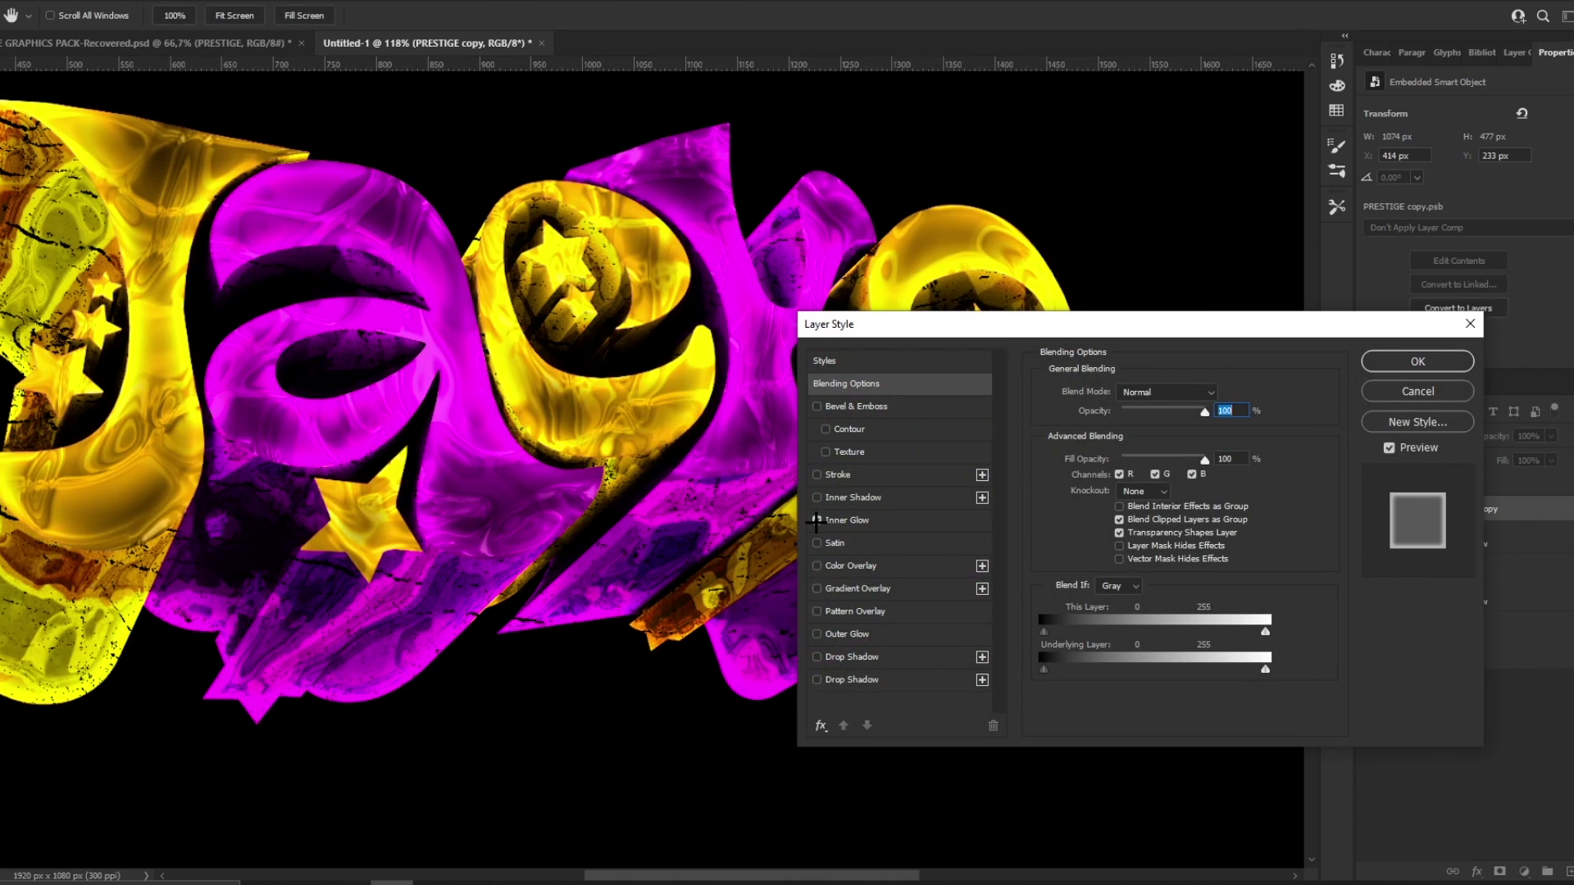
click(818, 521)
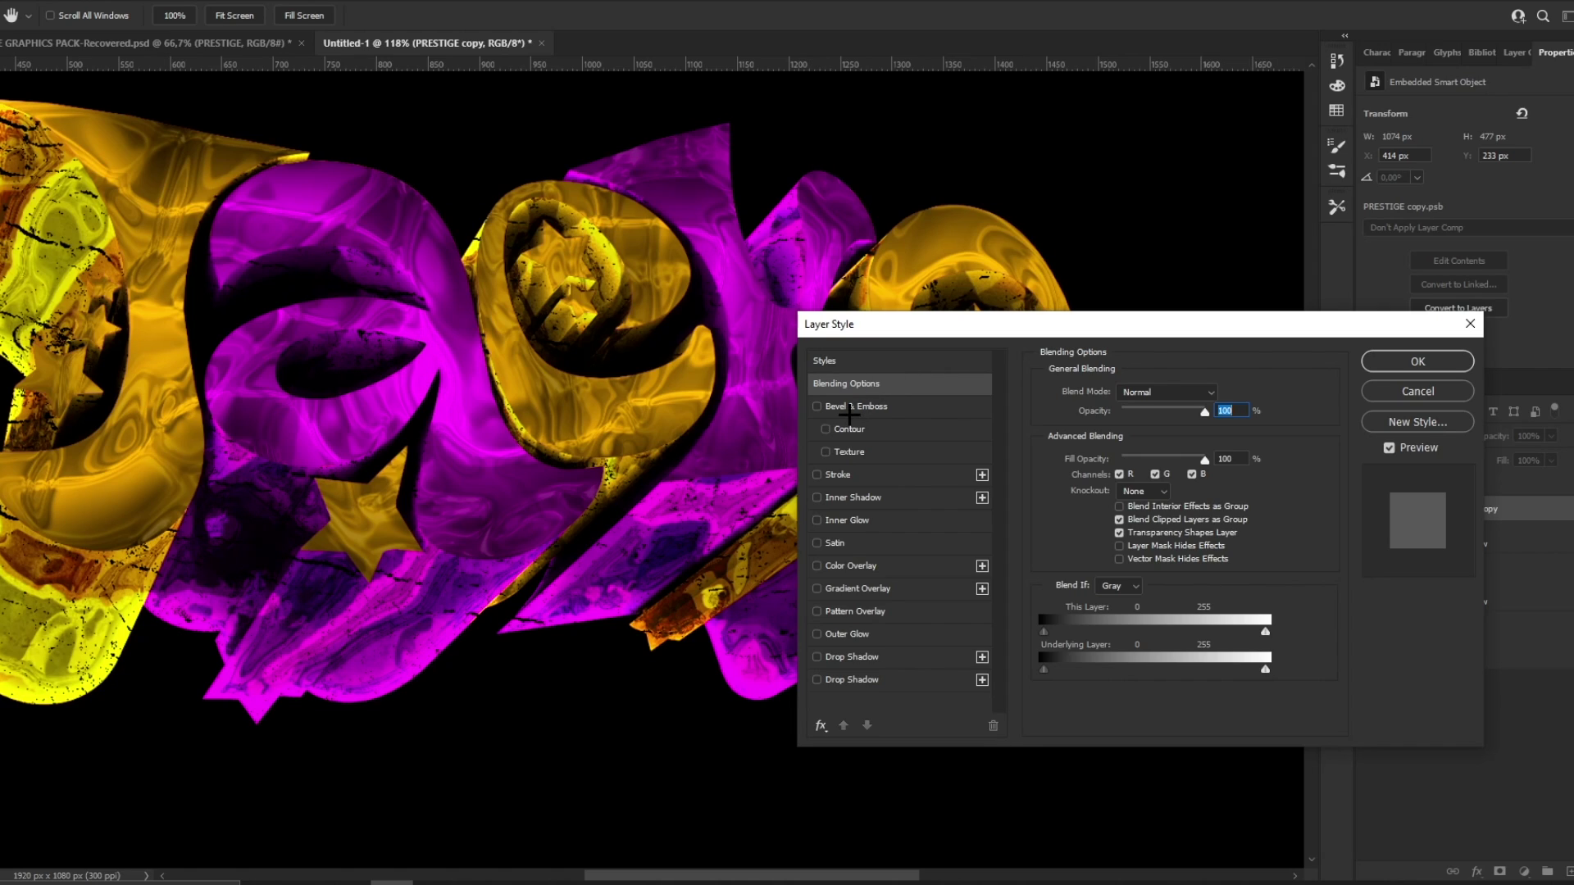
click(816, 407)
click(920, 415)
click(1228, 623)
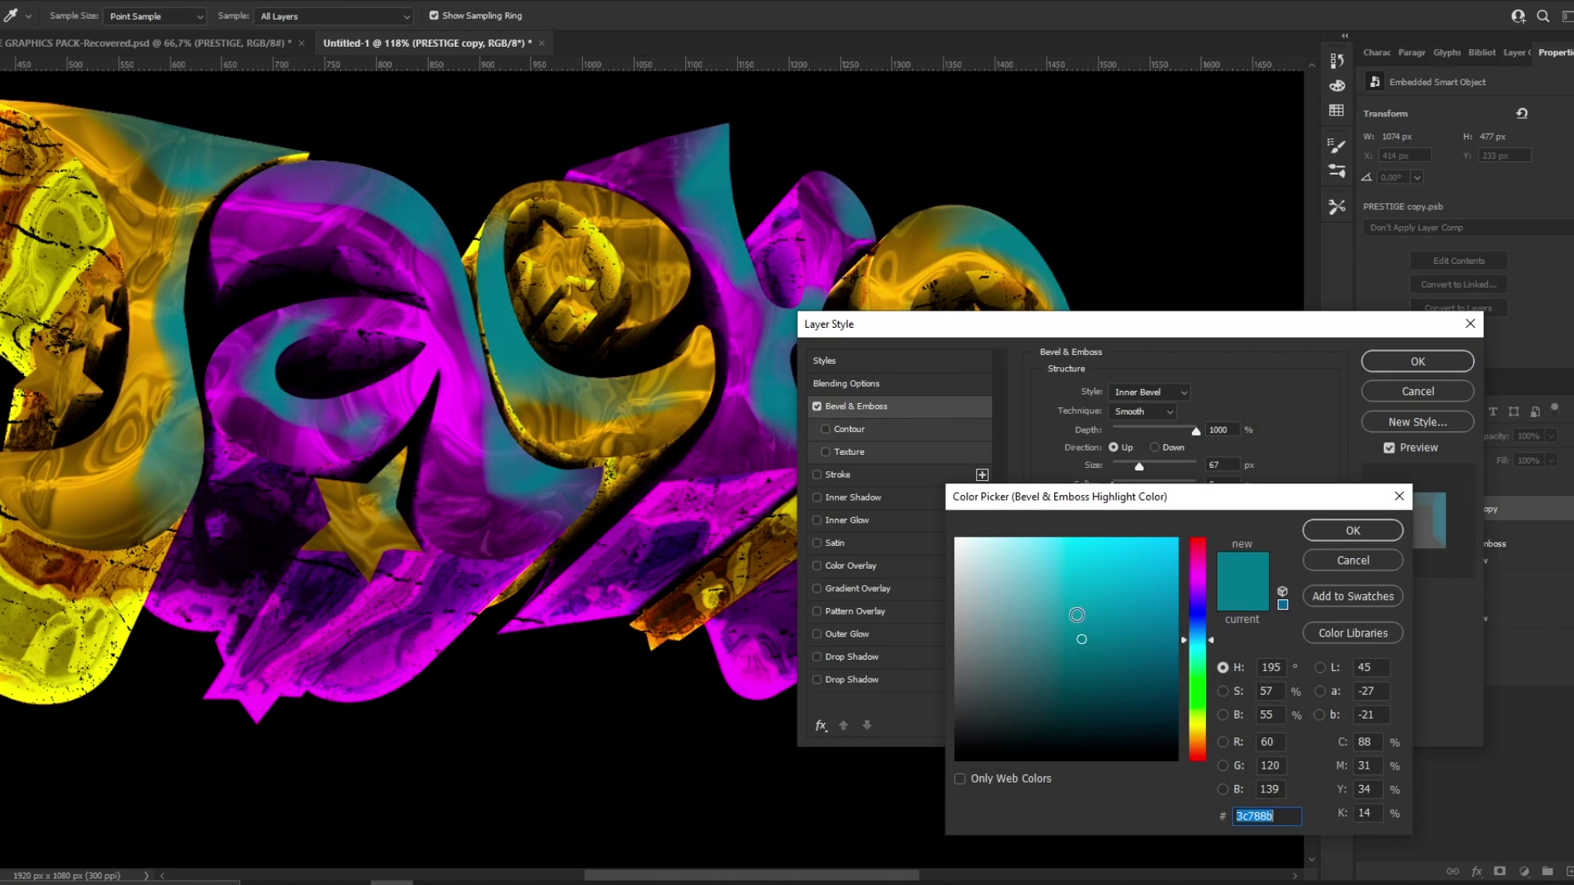
click(955, 539)
click(1353, 530)
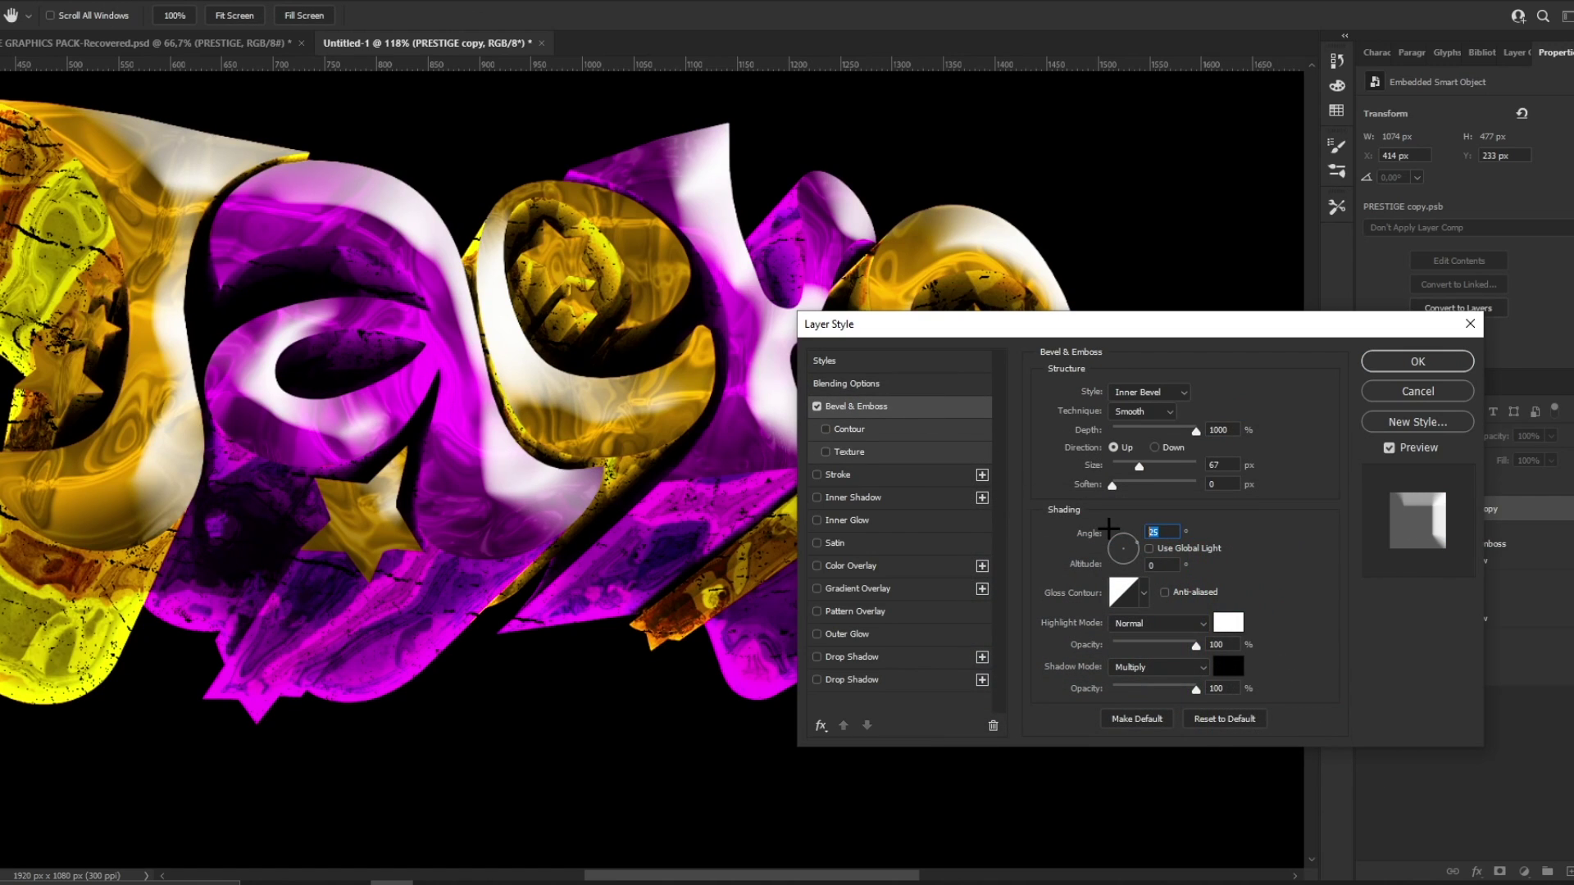
Step: Set the bevel's angle to 90° and its size to 8 px, and convert the beveled lettering to a smart object
text(90)
drag(1138, 467, 1118, 465)
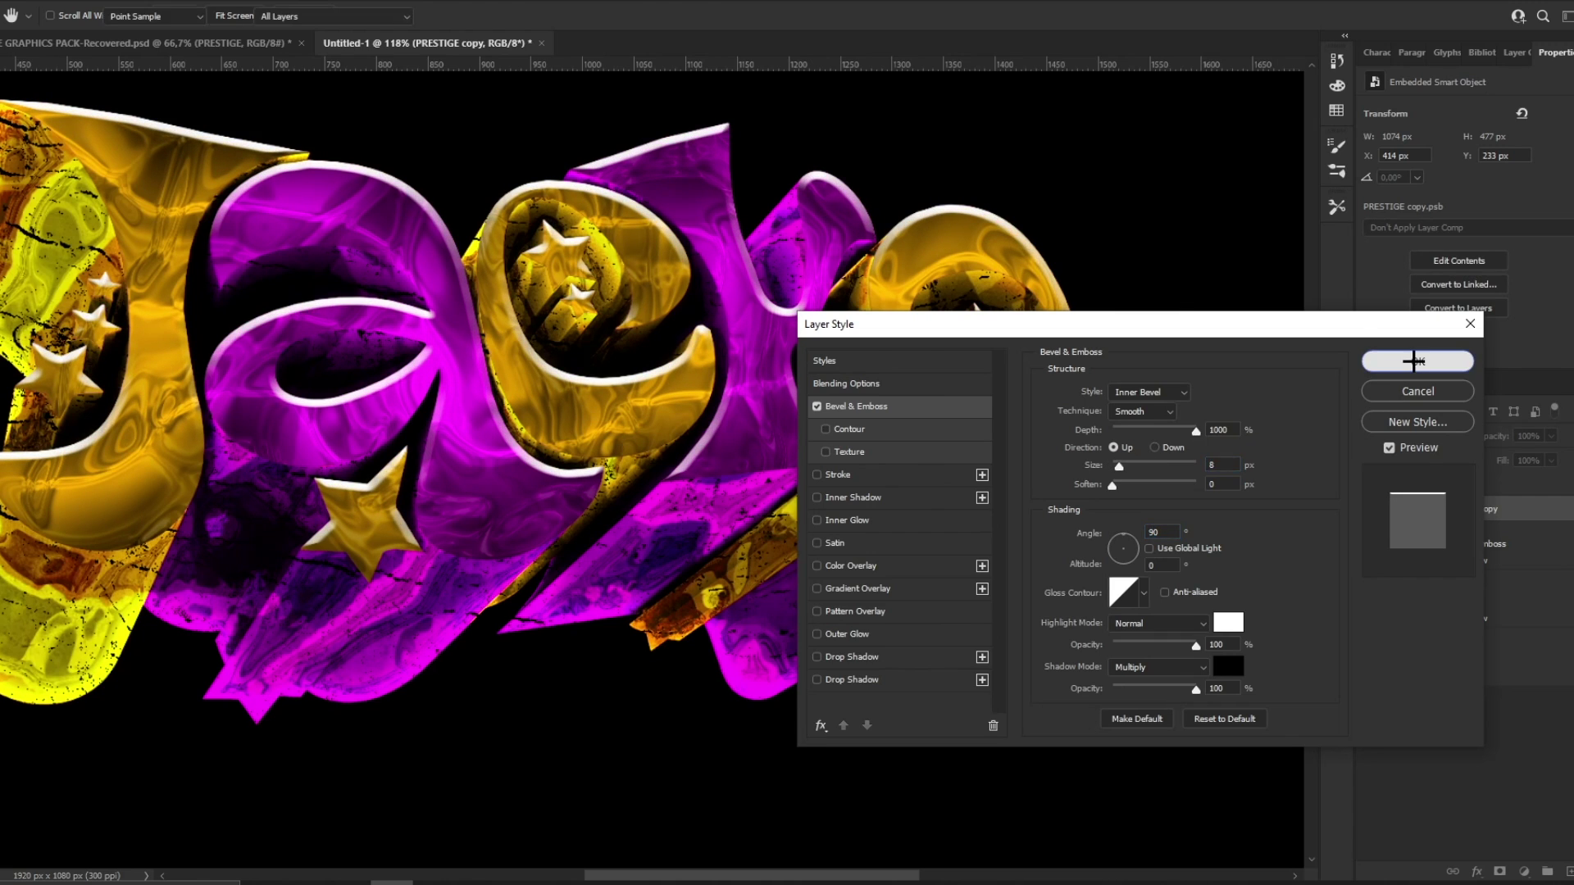
click(1418, 360)
right_click(1529, 514)
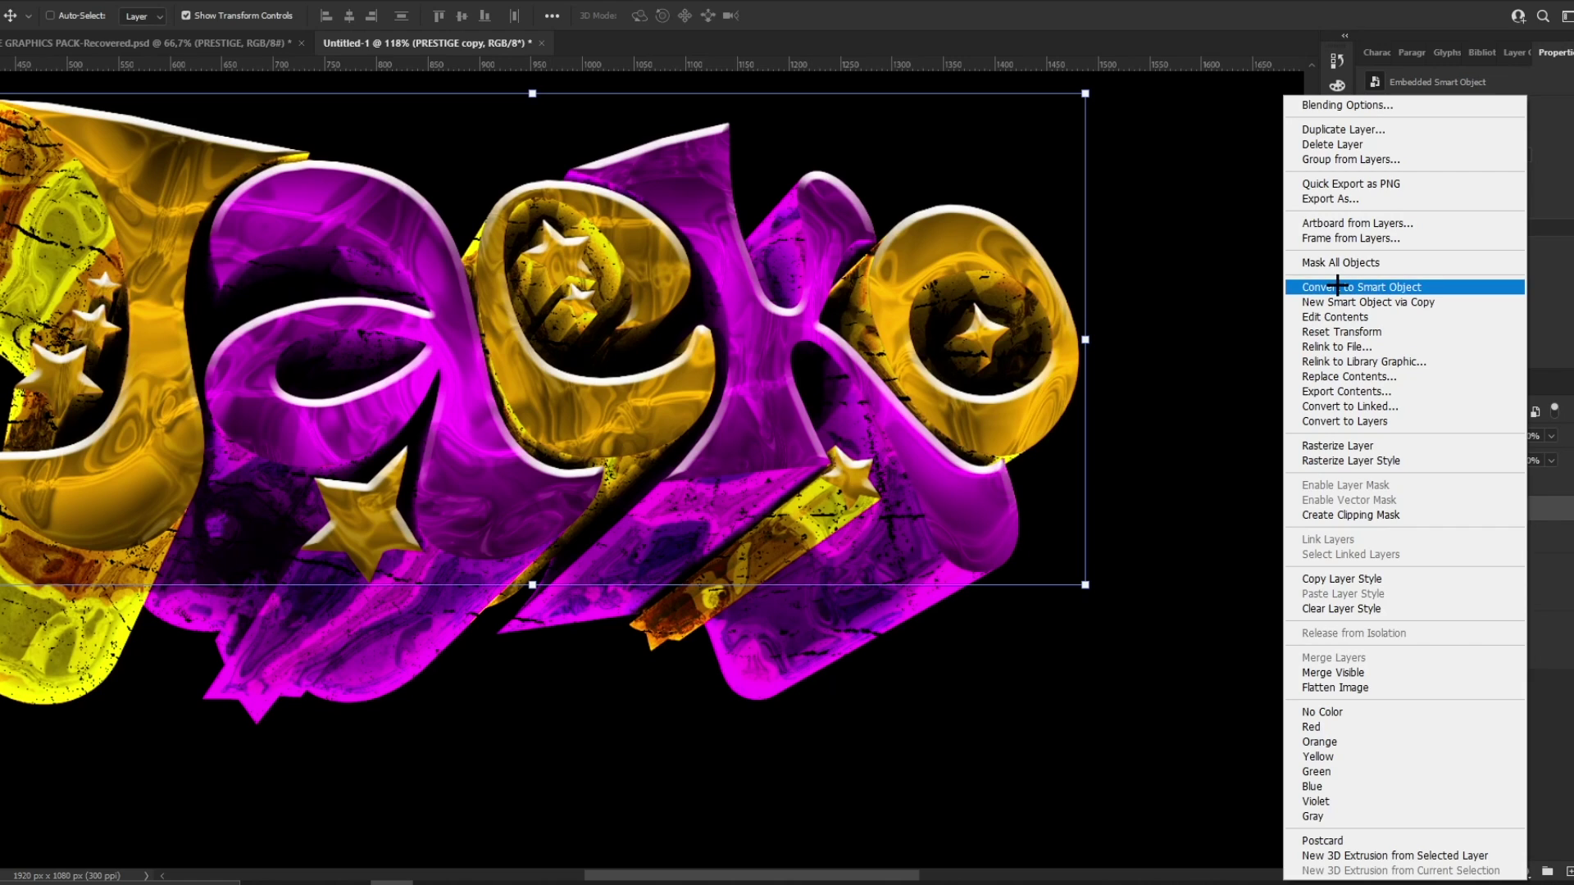
click(1337, 286)
Step: Add a second Bevel & Emboss to the converted lettering, with the shading angle set to -90°
double_click(1525, 509)
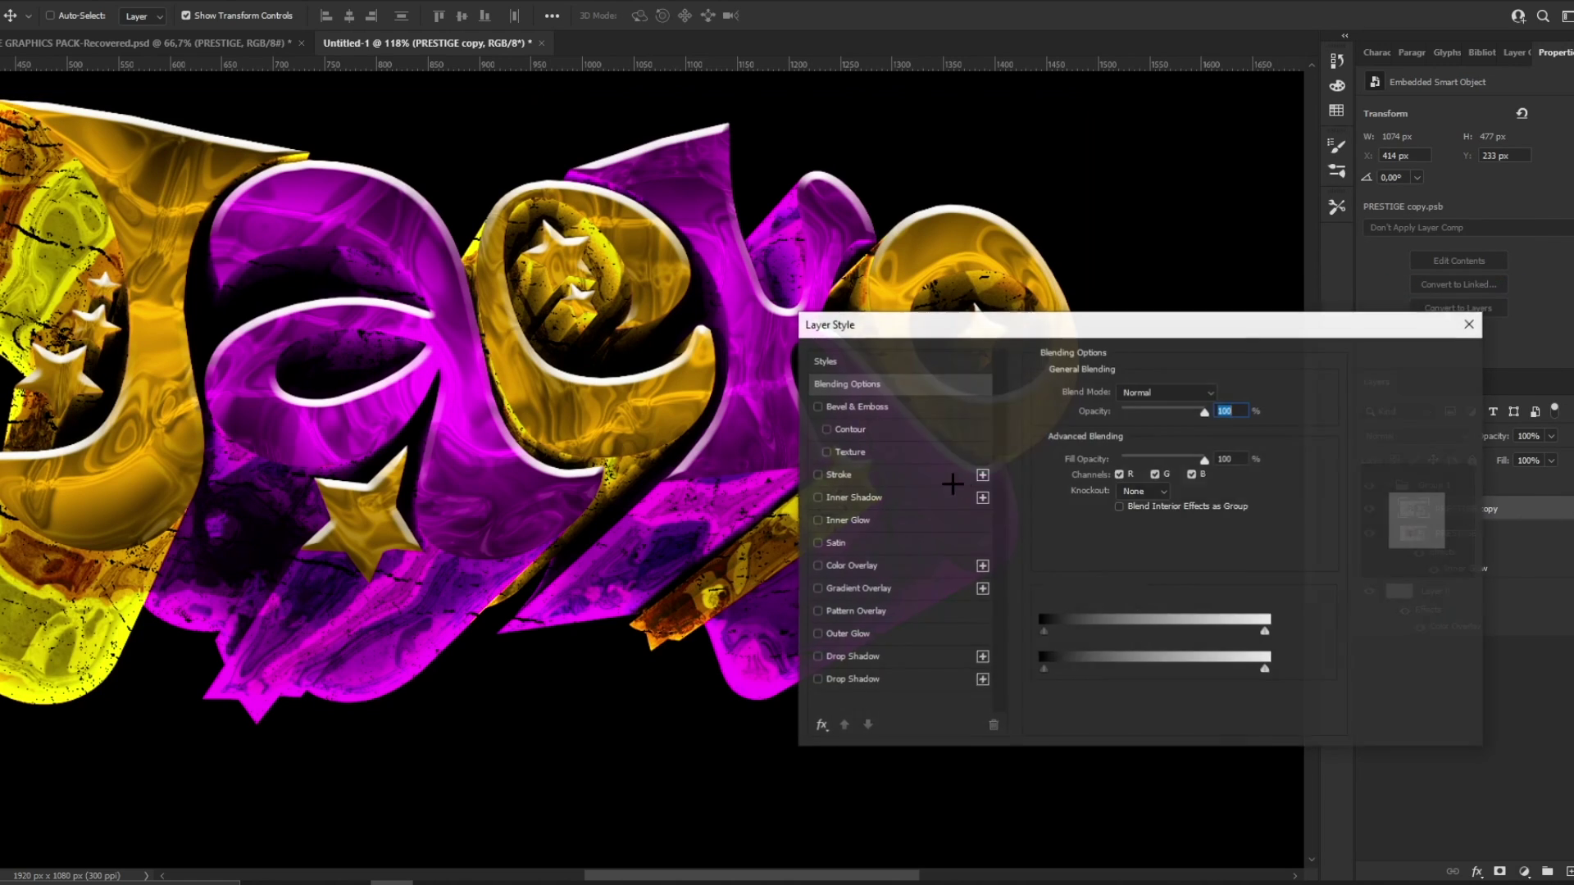
click(817, 406)
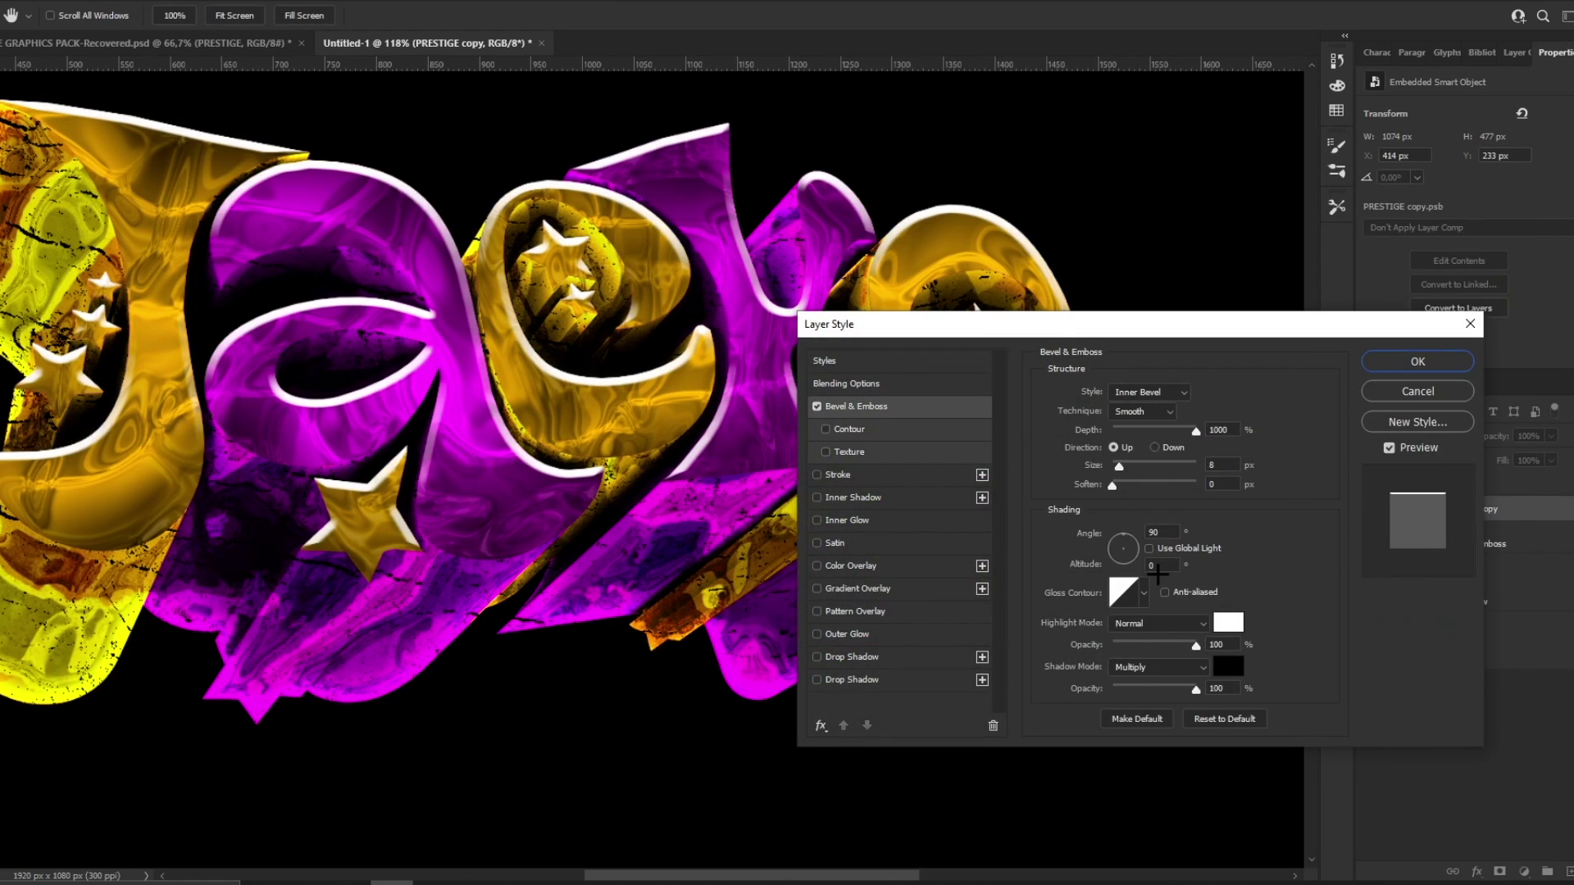
text(-90)
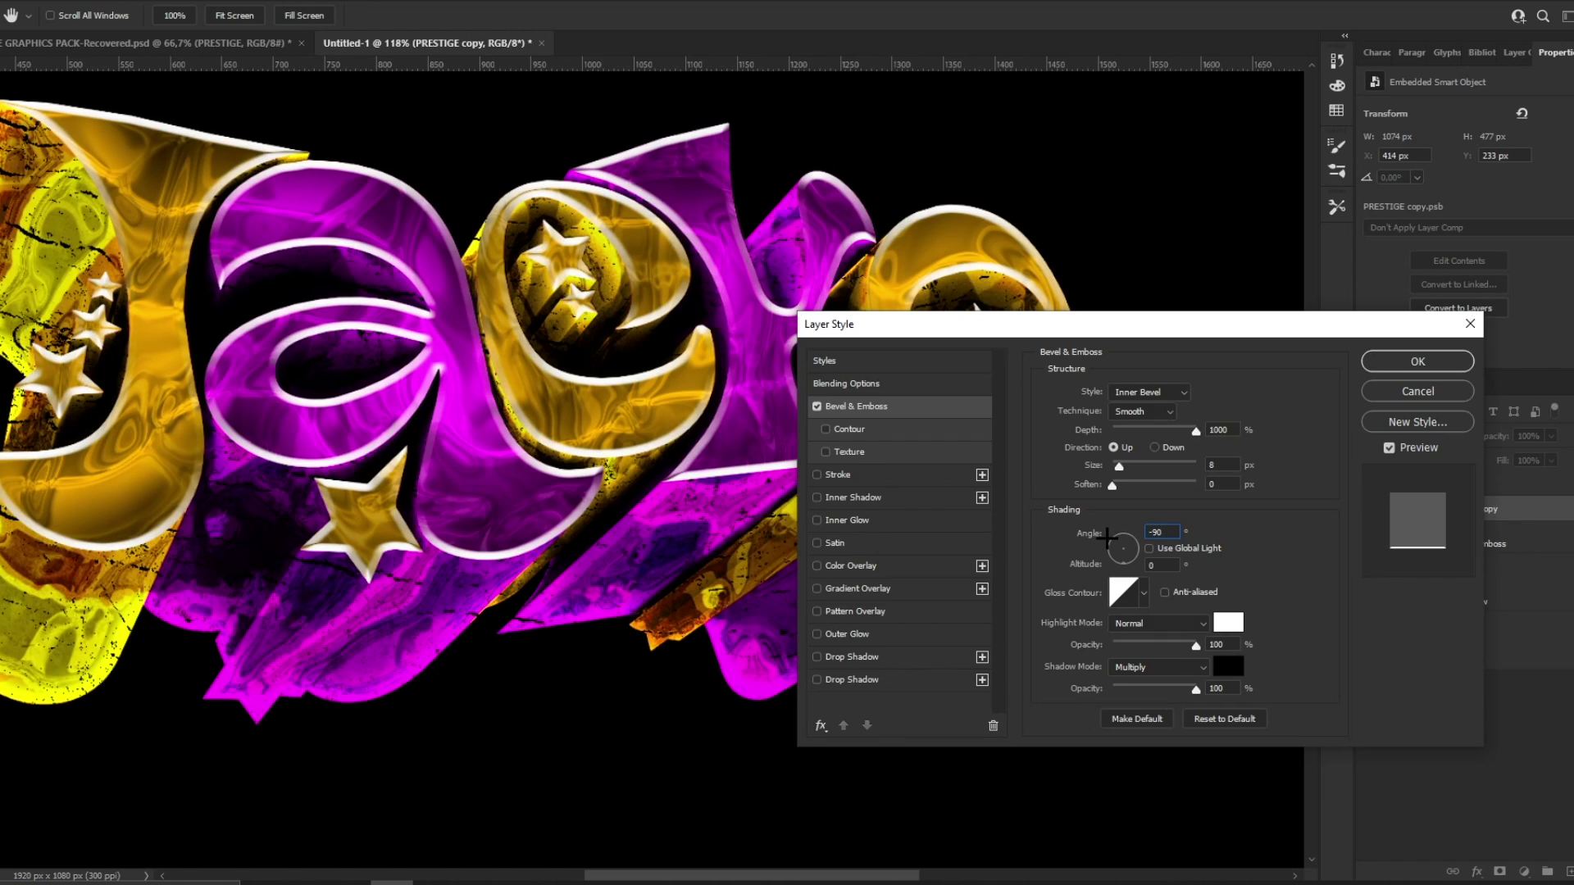
Step: Enable a Drop Shadow on the converted lettering and change its colour from yellow to black
click(818, 680)
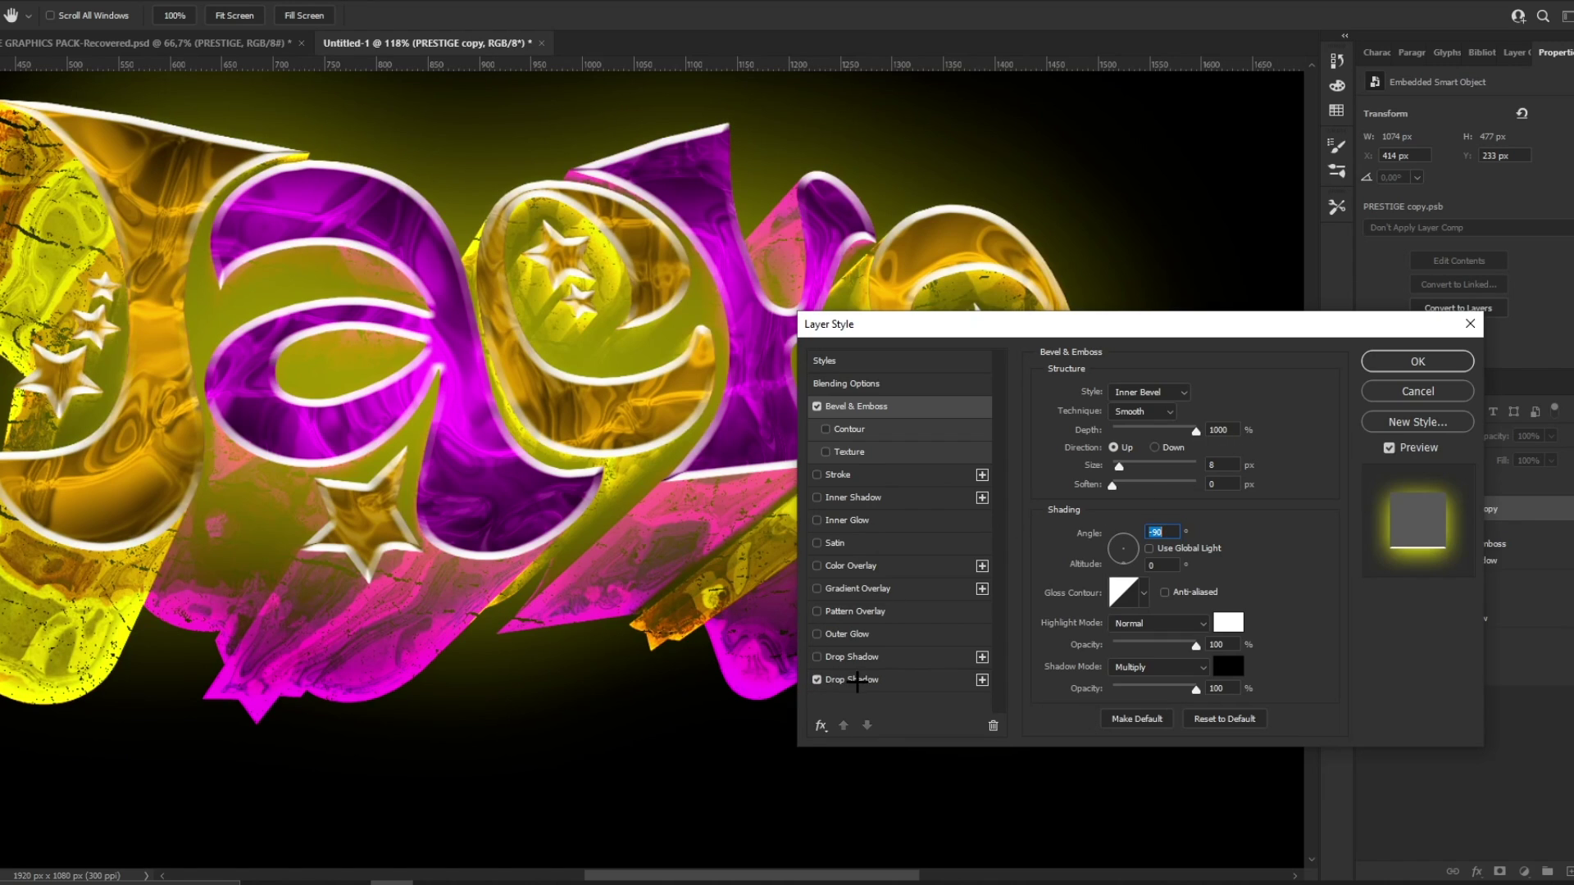
click(859, 680)
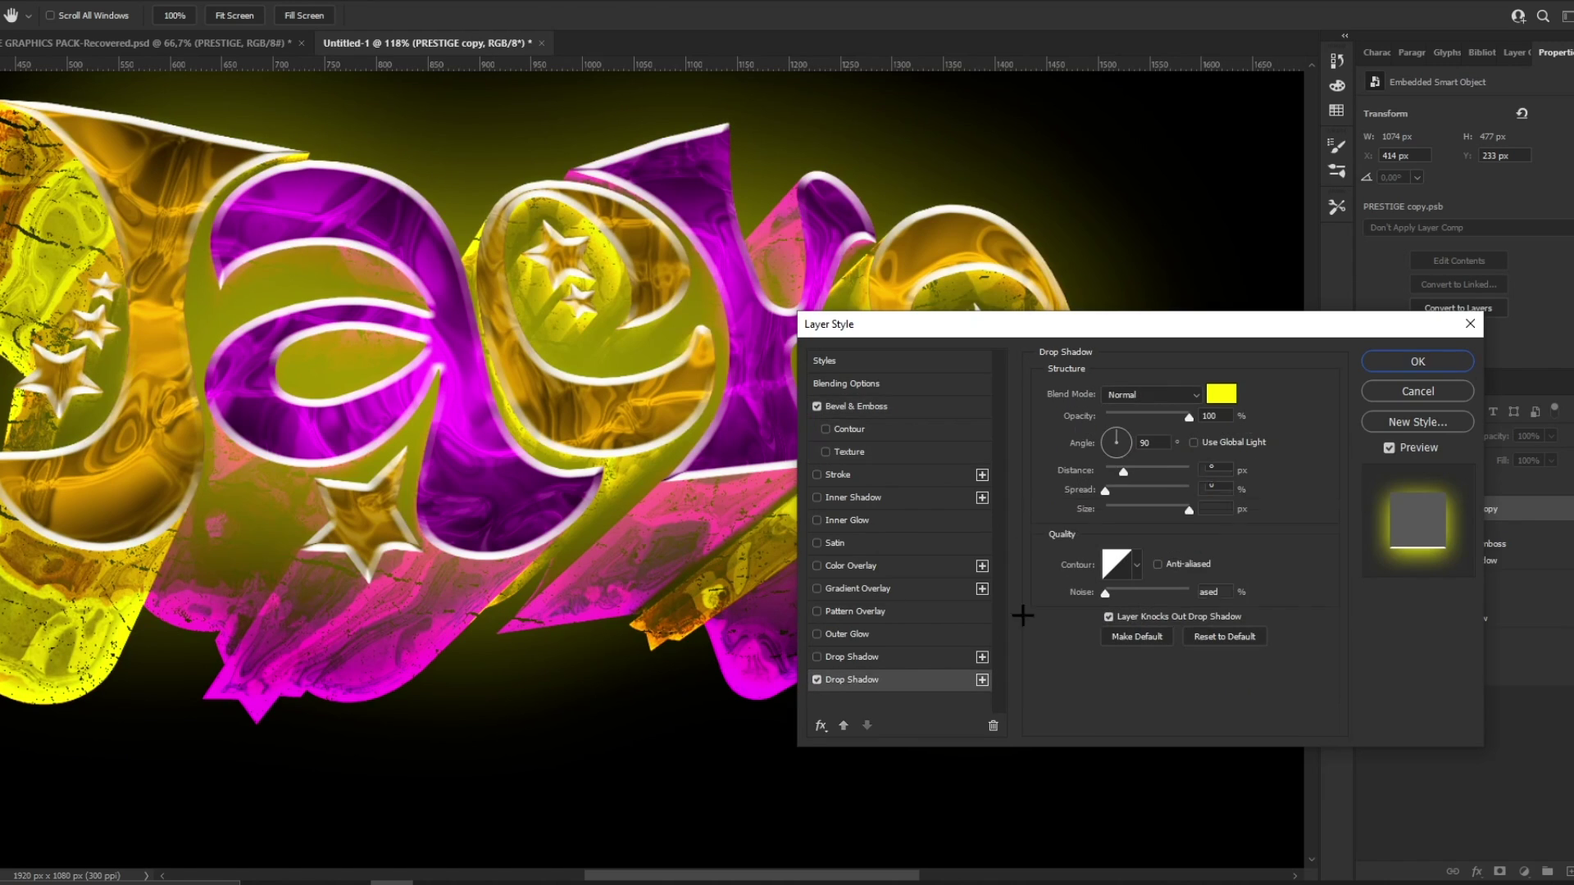
click(1221, 394)
drag(1009, 752, 956, 760)
click(1311, 531)
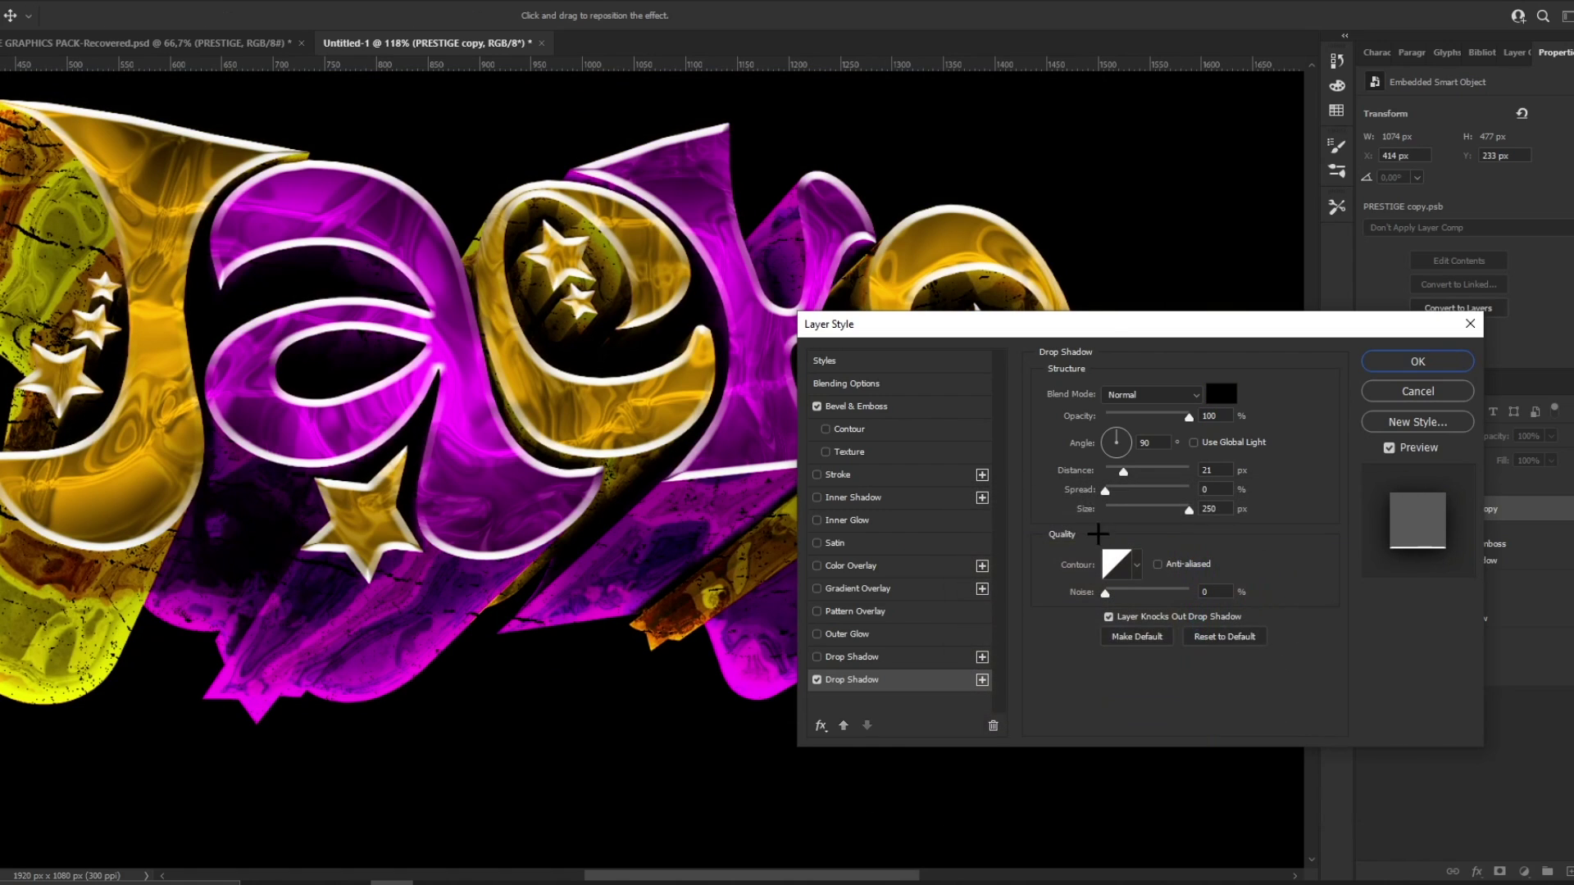
Step: Set the drop shadow's size to 57 px, distance to 38 px and opacity to 74%, and apply the layer style
drag(1139, 510, 1137, 471)
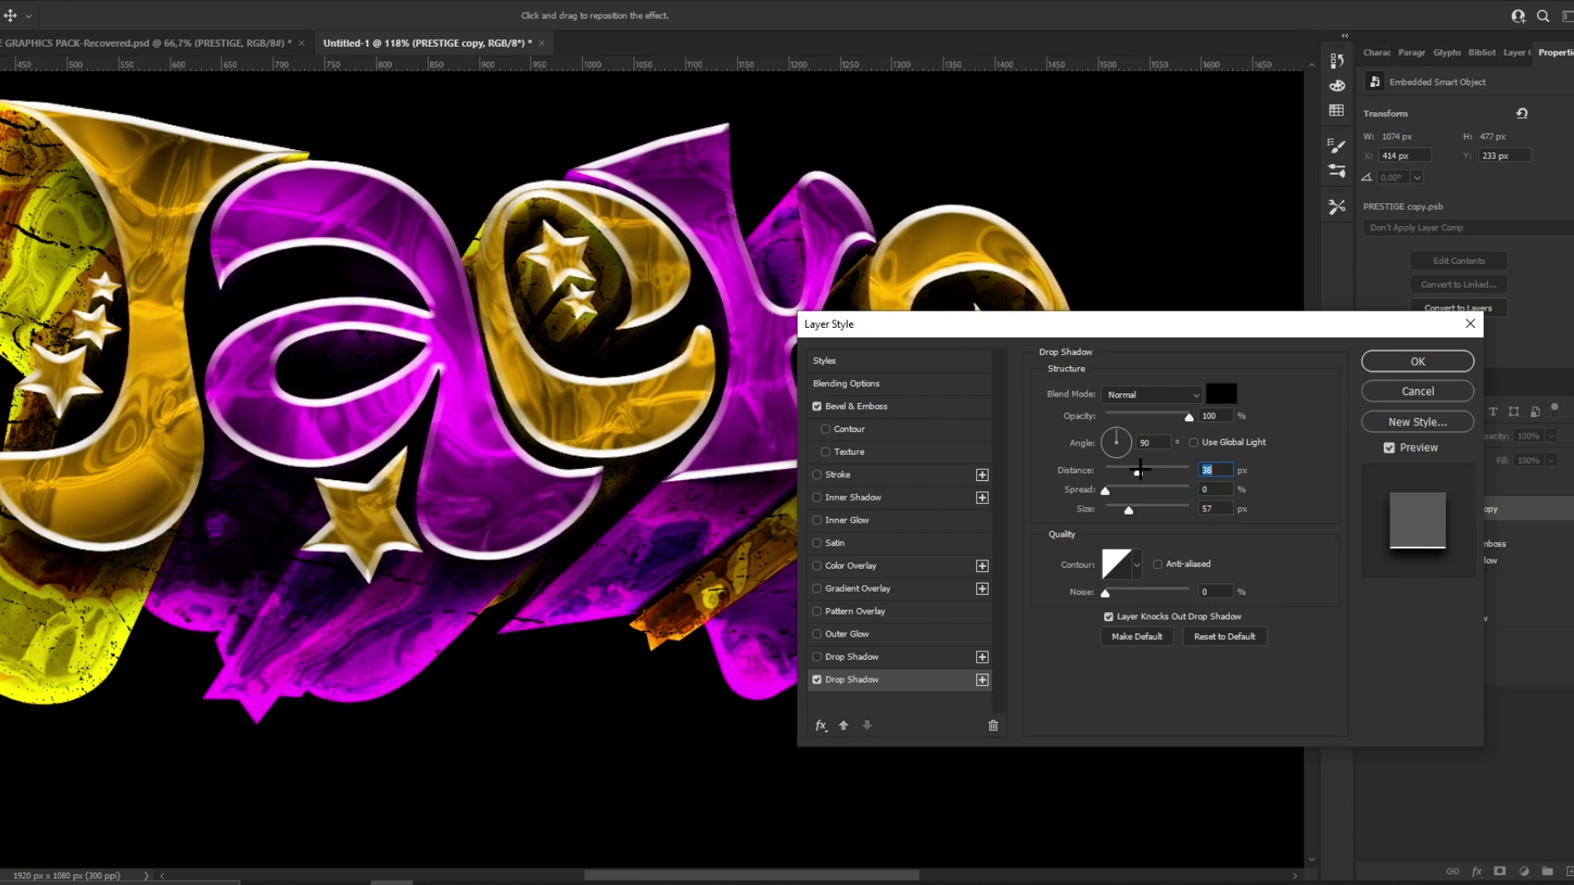
drag(1189, 416, 1168, 418)
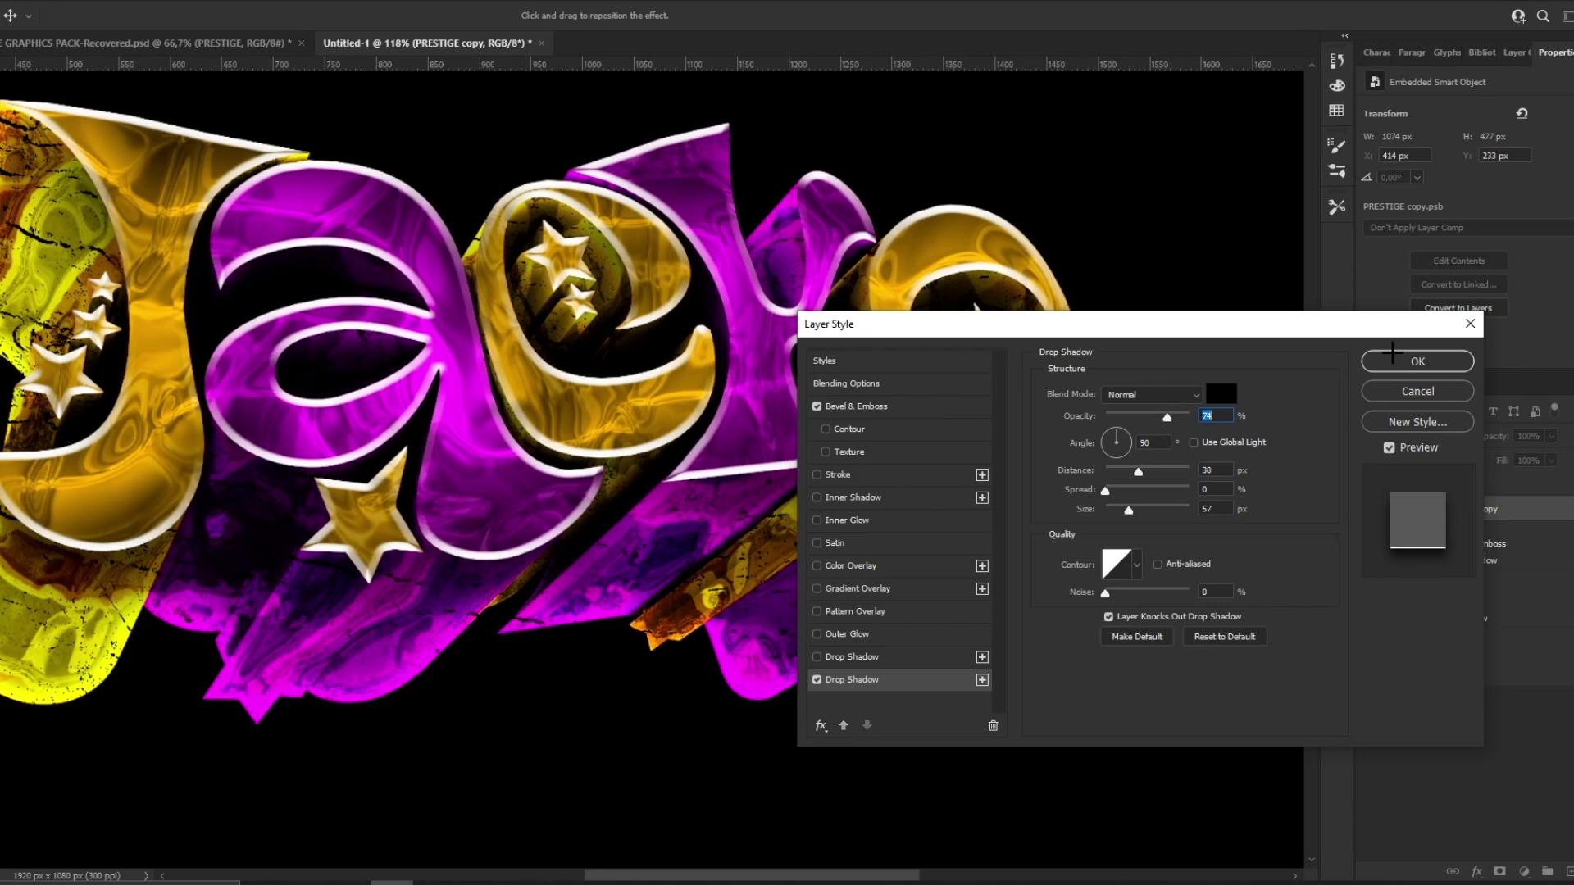
click(1417, 361)
Step: Collapse the lettering group and add a new empty layer above it
key(z)
drag(733, 278, 821, 274)
drag(621, 267, 680, 257)
click(1388, 486)
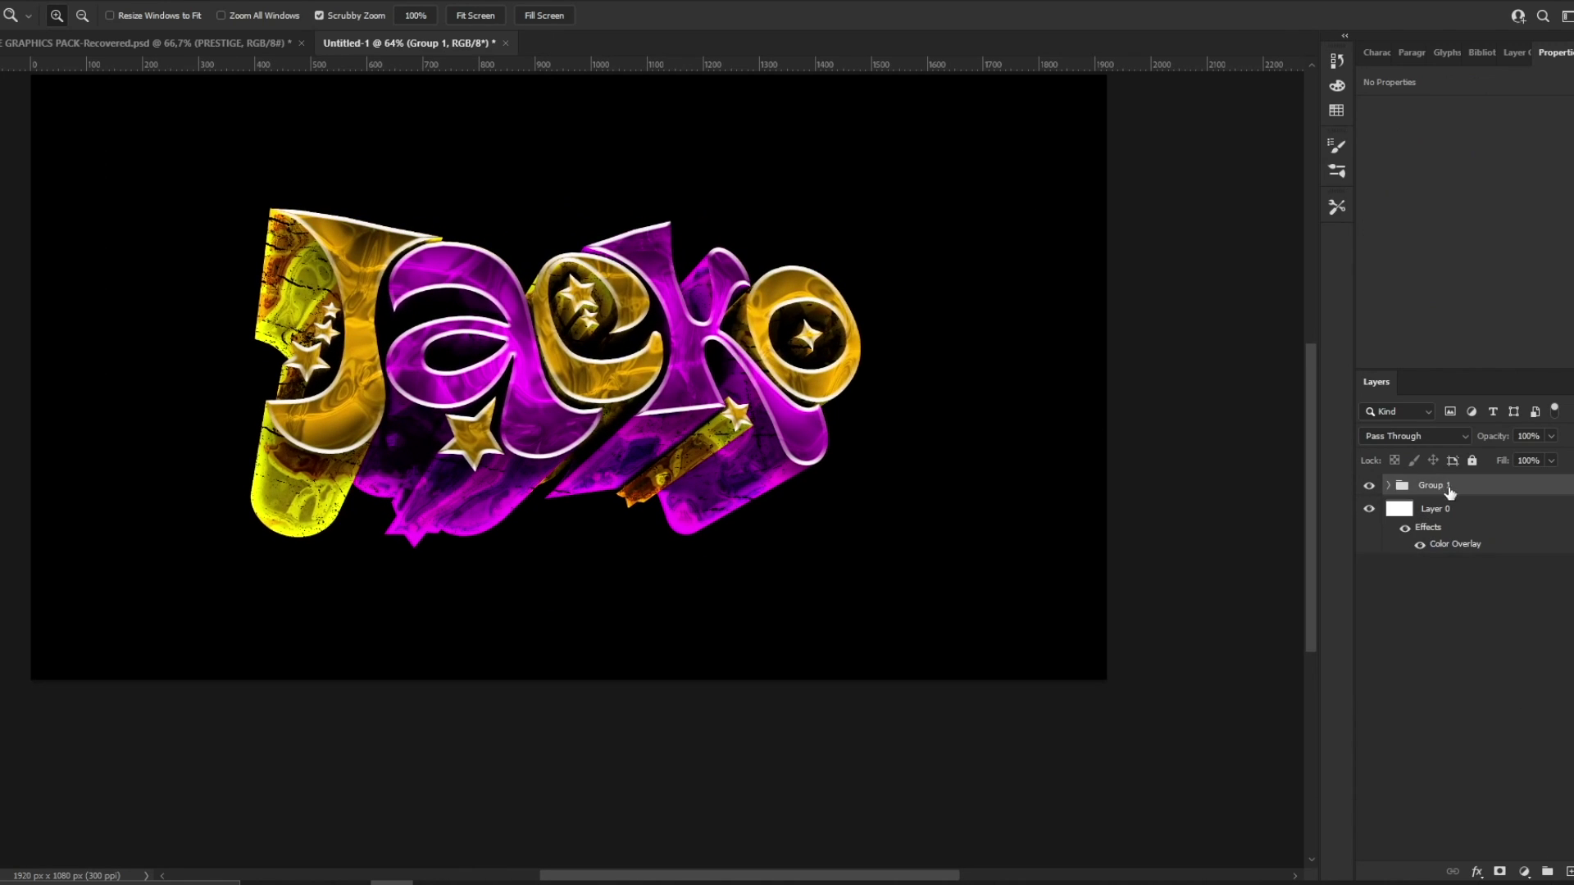
click(1569, 872)
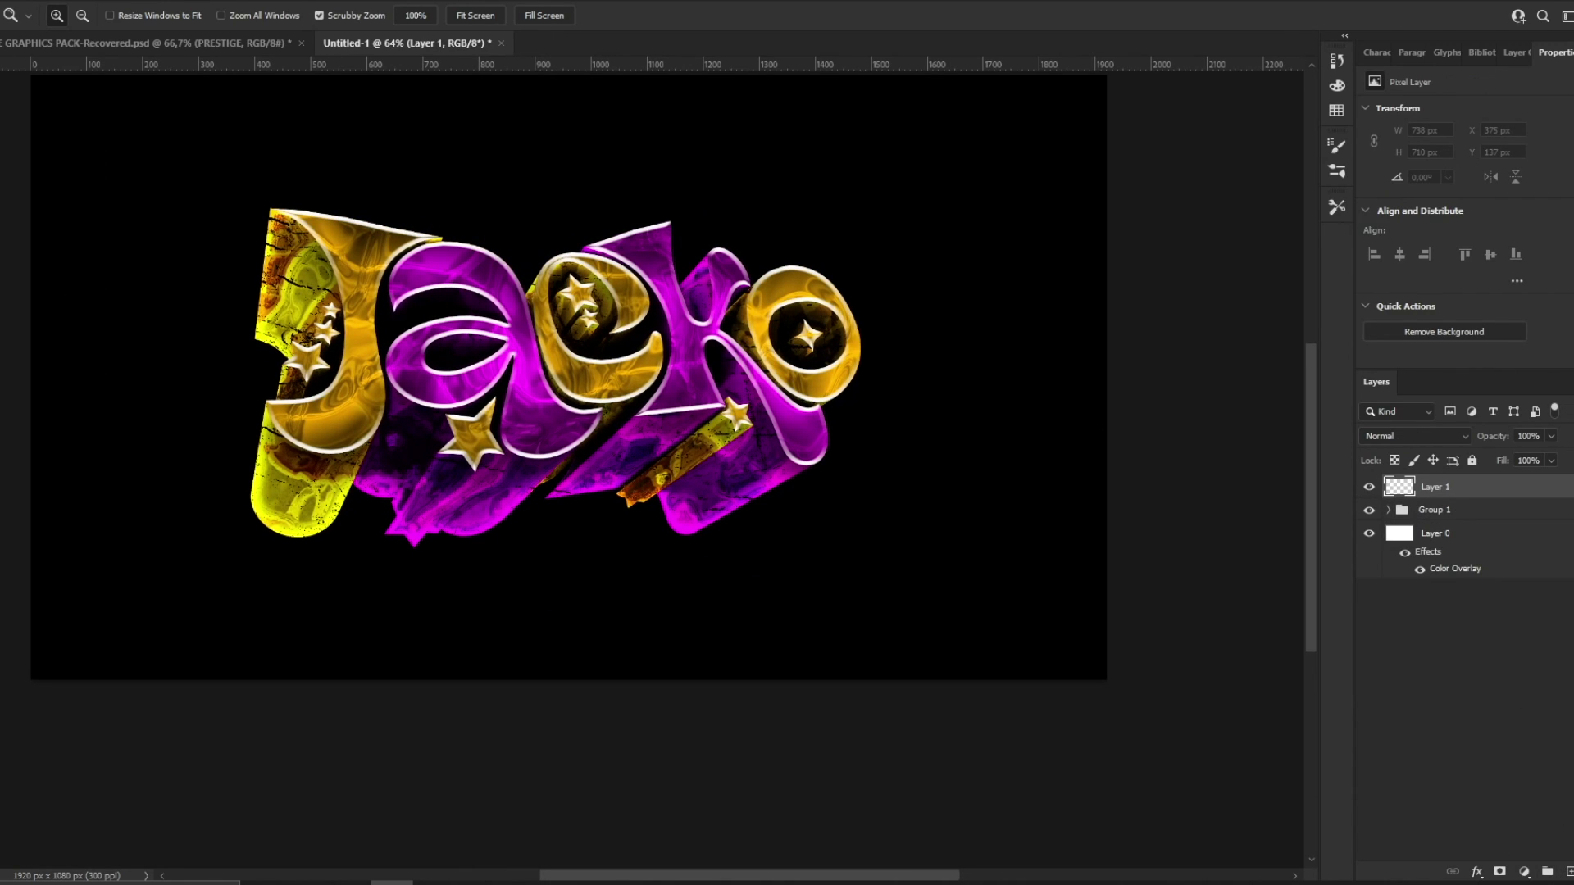
Step: Replace the splatter brush with a general round brush, softened and reduced to about 228 px
key(b)
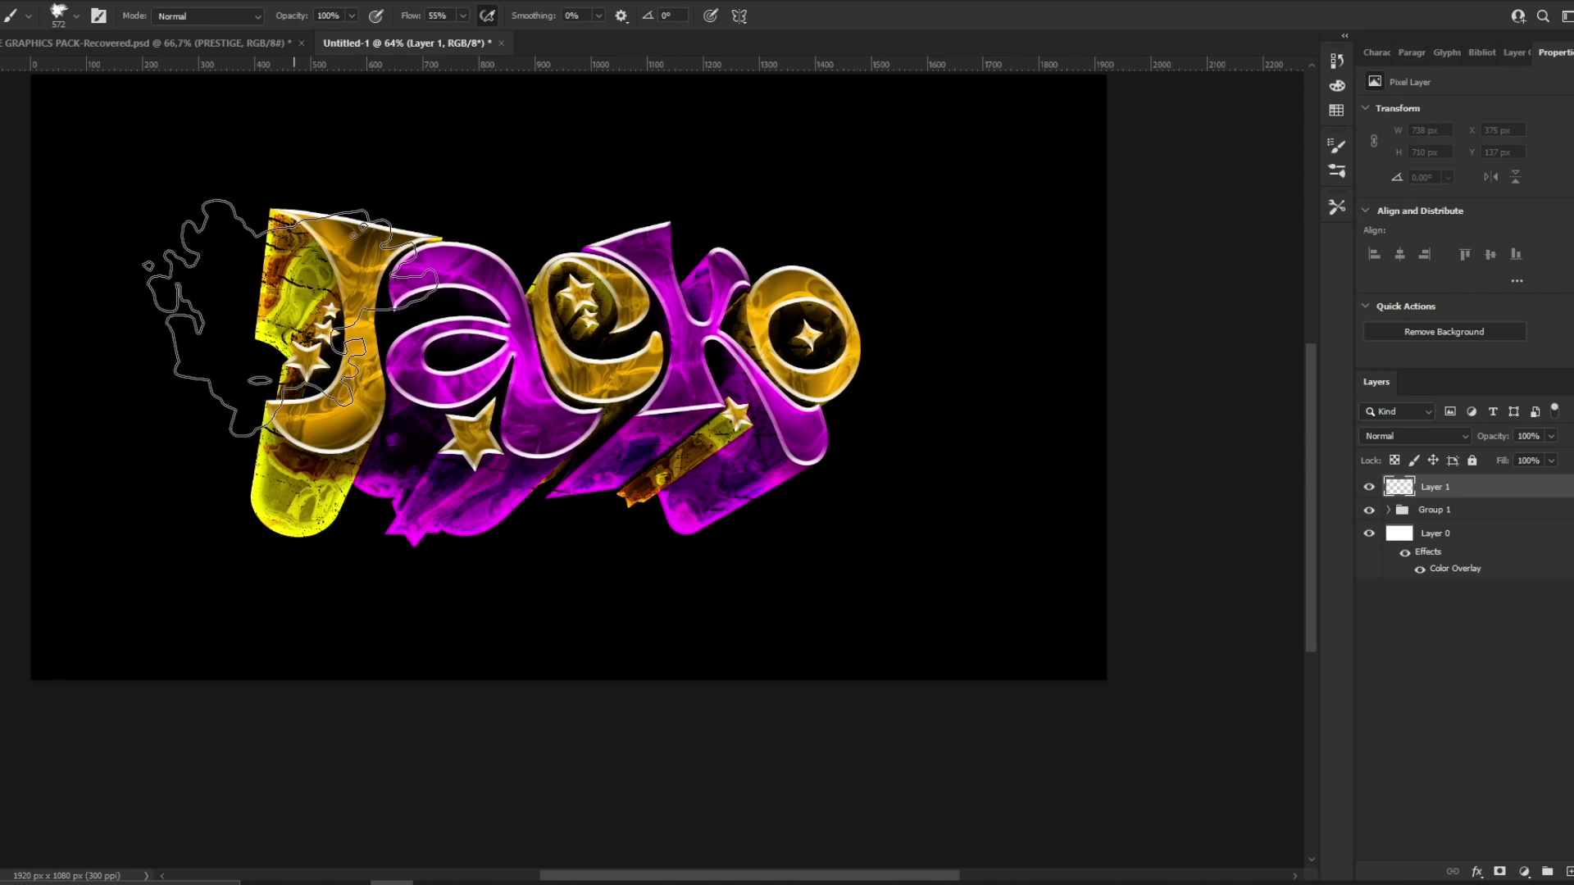
right_click(305, 325)
scroll(406, 576, up, 5)
double_click(406, 576)
right_click(228, 316)
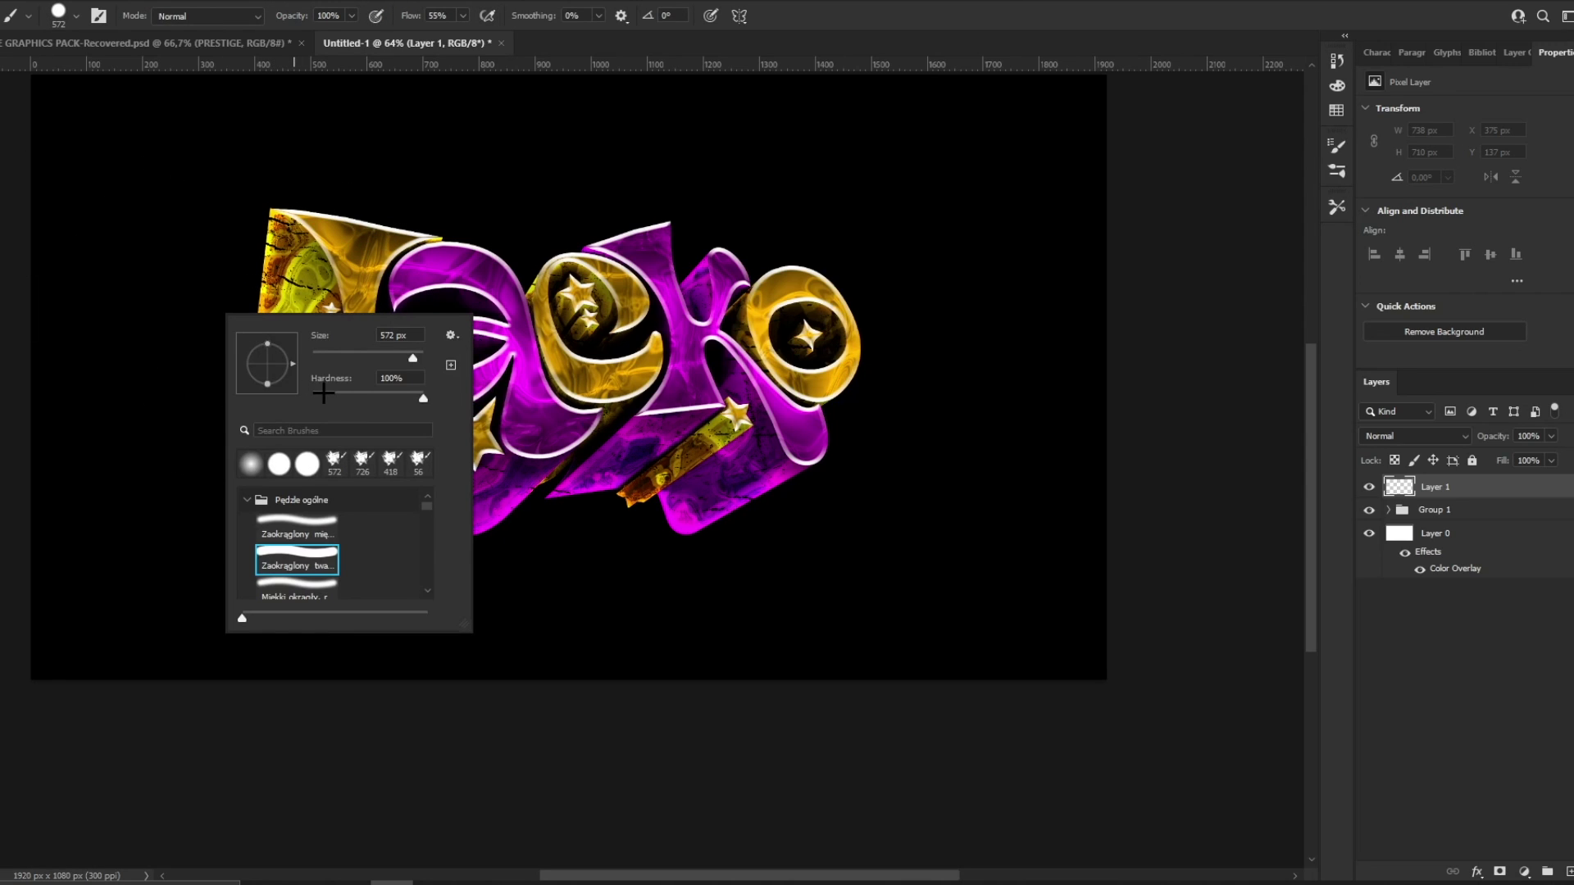
key(Return)
mouse_move(235, 319)
alt+right_down()
mouse_move(176, 318)
mouse_move(219, 314)
alt+right_up()
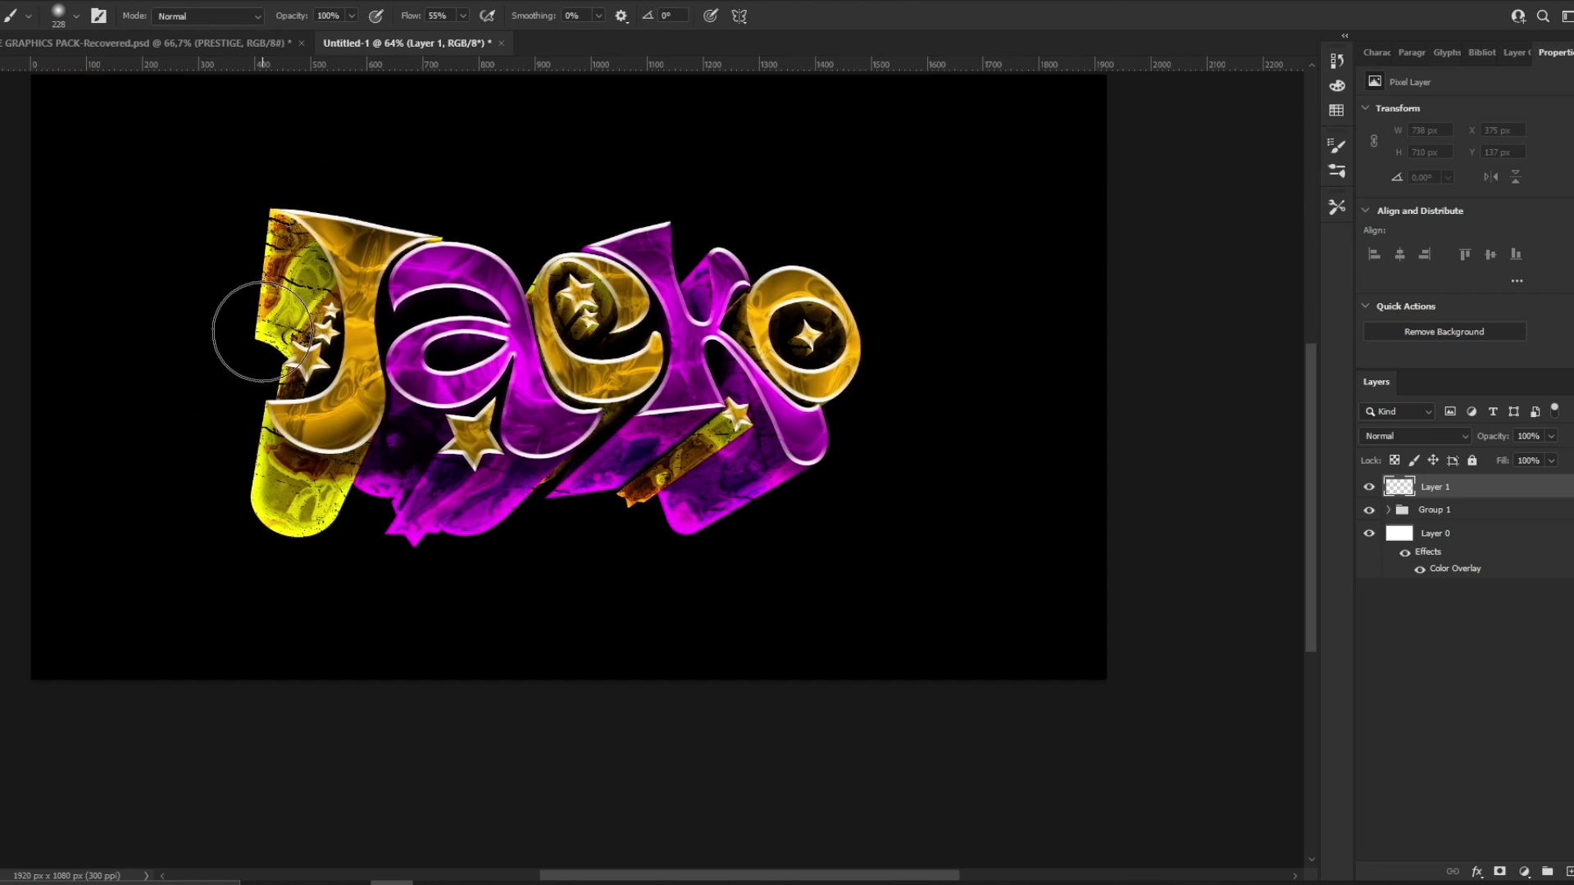
Step: Paint soft glows in colours sampled from the lettering: yellow beside the J, magenta above the a and k, orange beside the o
click(260, 332)
alt+drag(463, 277, 517, 361)
alt+right_drag(492, 315, 494, 316)
click(478, 254)
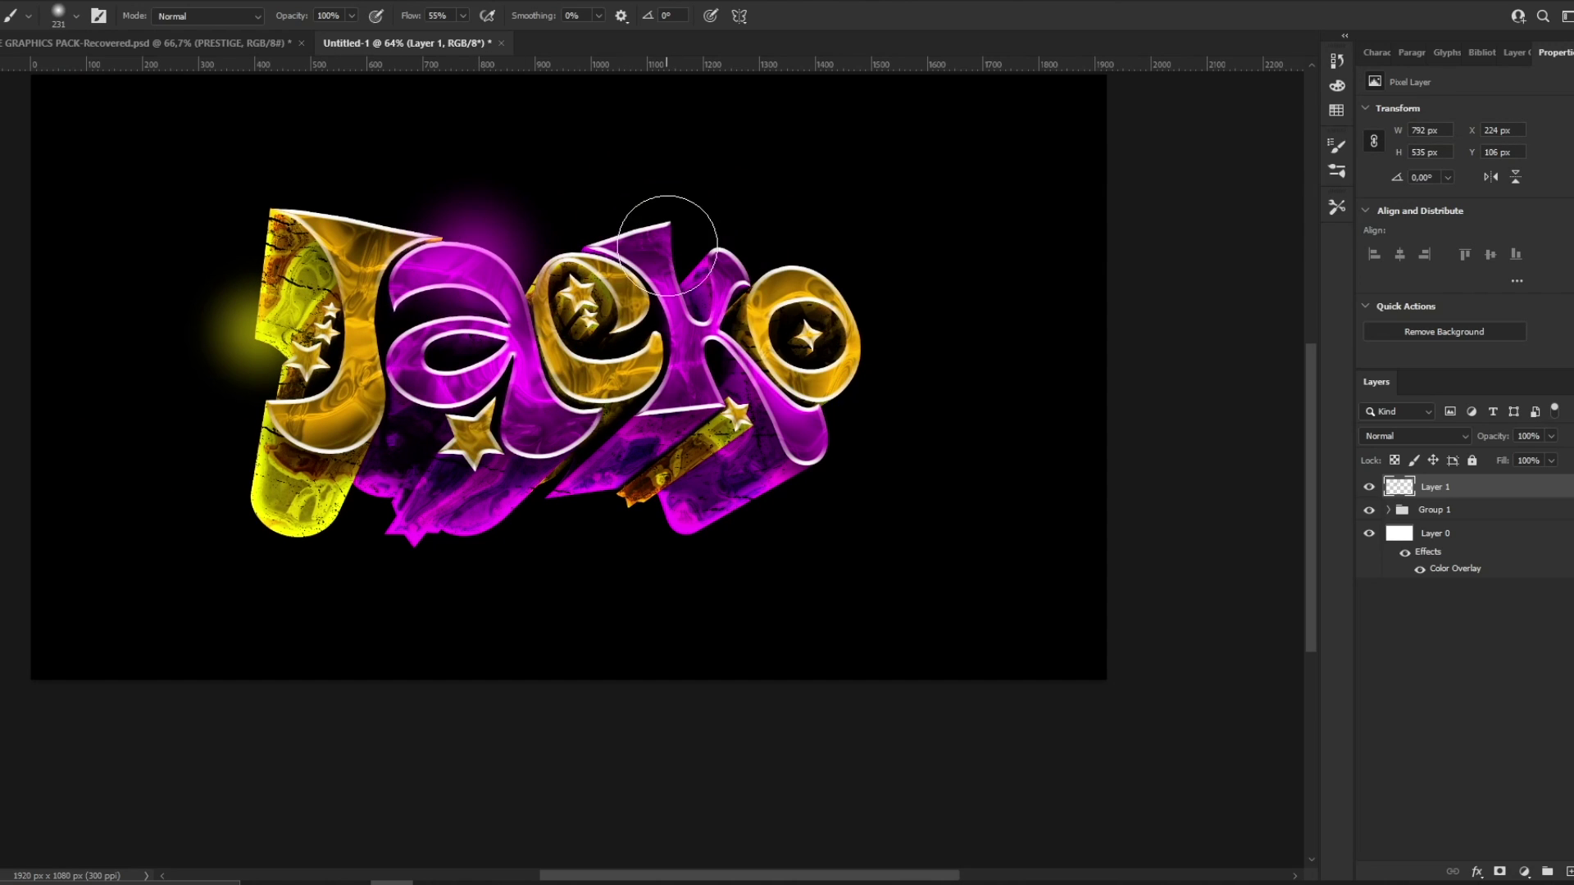
click(666, 239)
alt+drag(830, 379, 830, 381)
click(832, 385)
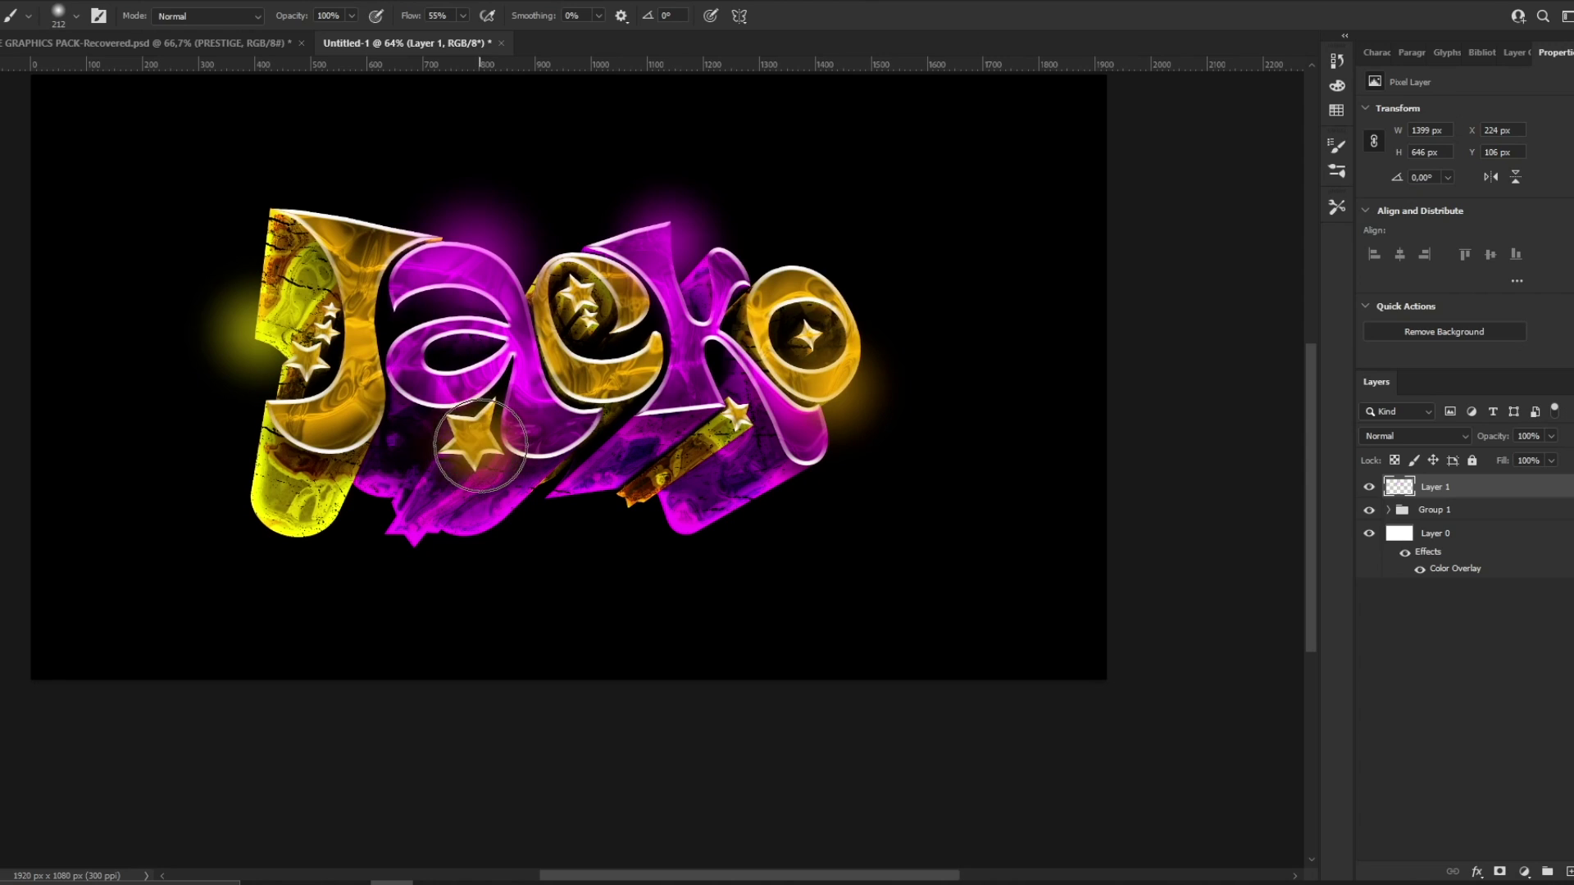
Step: Dab slightly smaller glows on the large star, in purple beneath the a's extrusion and in yellow at the foot of the J
key(bracketleft)
alt+click(456, 525)
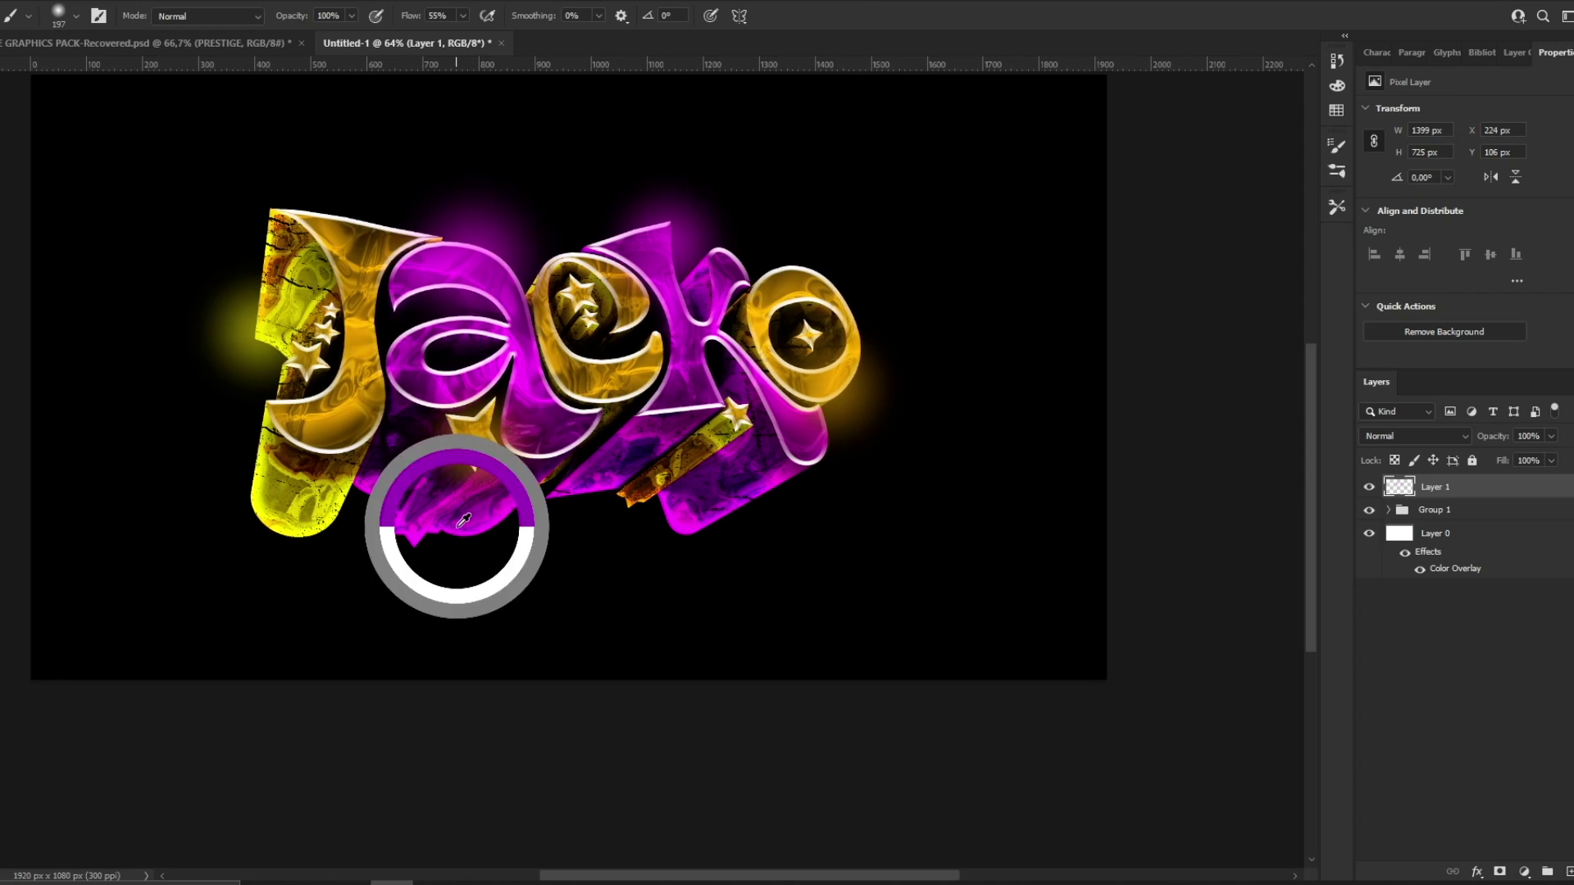
key(bracketleft)
alt+drag(287, 512, 281, 509)
key(bracketright)
click(275, 525)
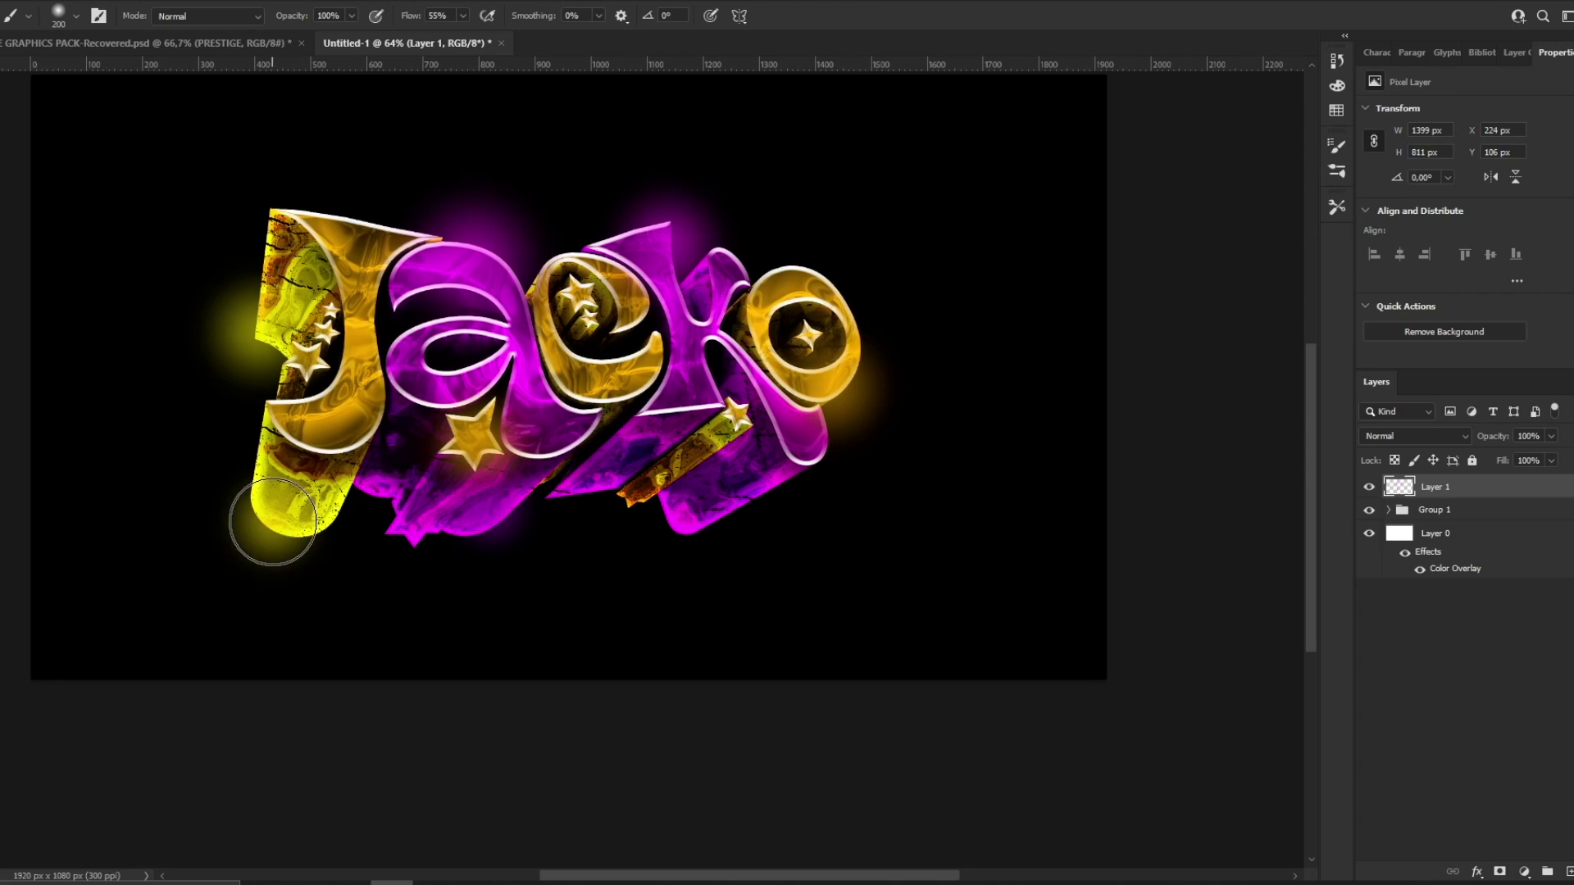
Step: Paint a yellow glow on the lower curve of the c with the soft brush at about 153 px
alt+drag(630, 377, 667, 365)
alt+click(286, 531)
alt+right_drag(642, 368, 619, 368)
click(618, 367)
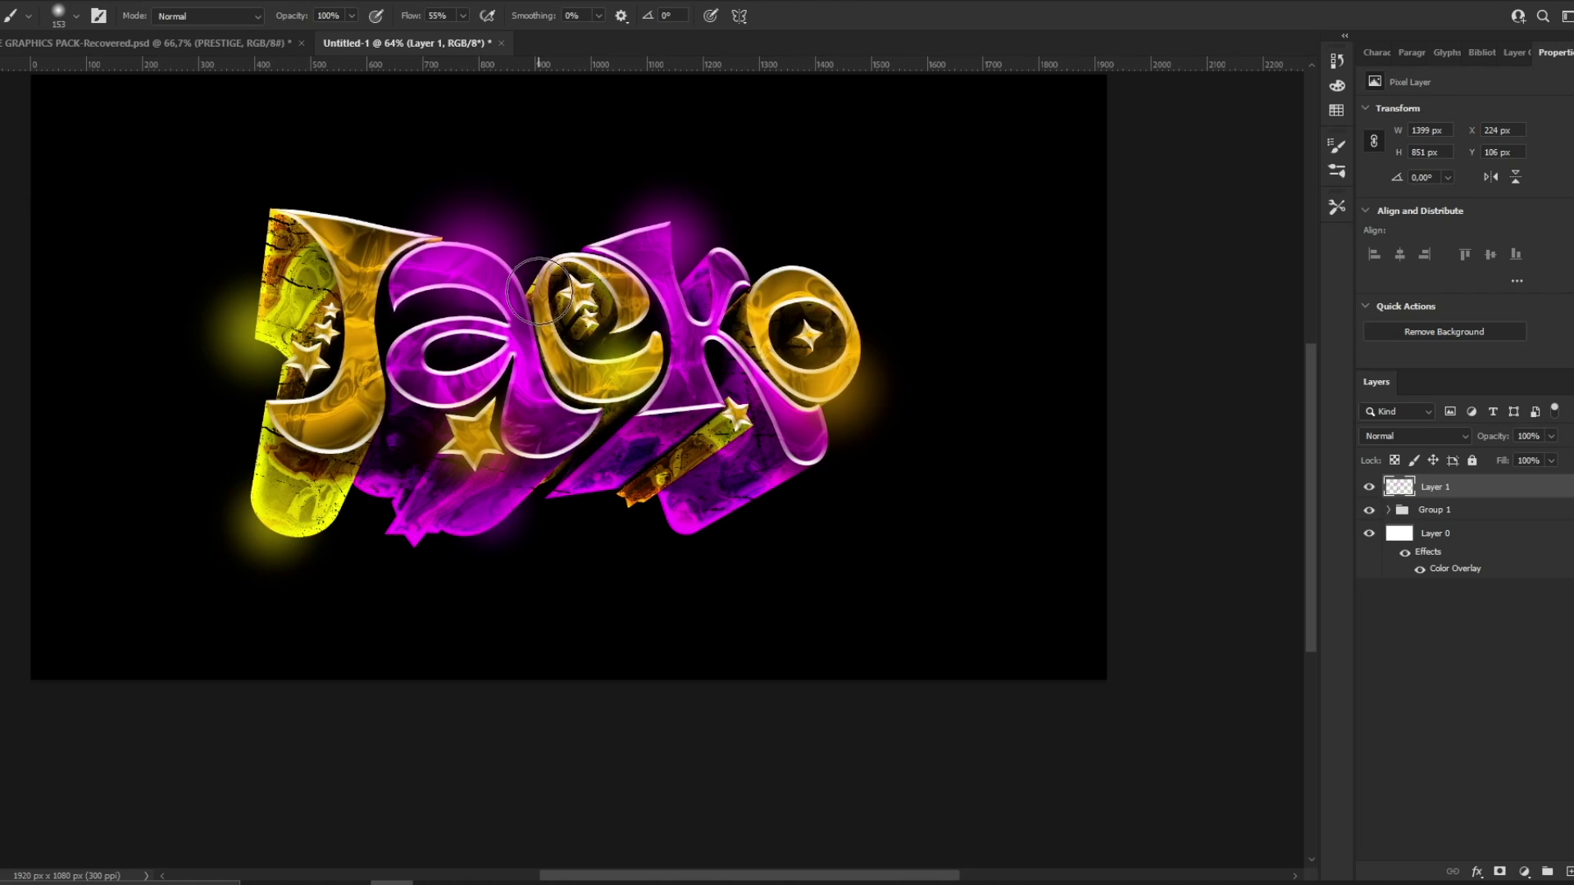
Step: Set the glow layer's blend mode to Linear Dodge (Add) and its opacity to 55%
click(1411, 436)
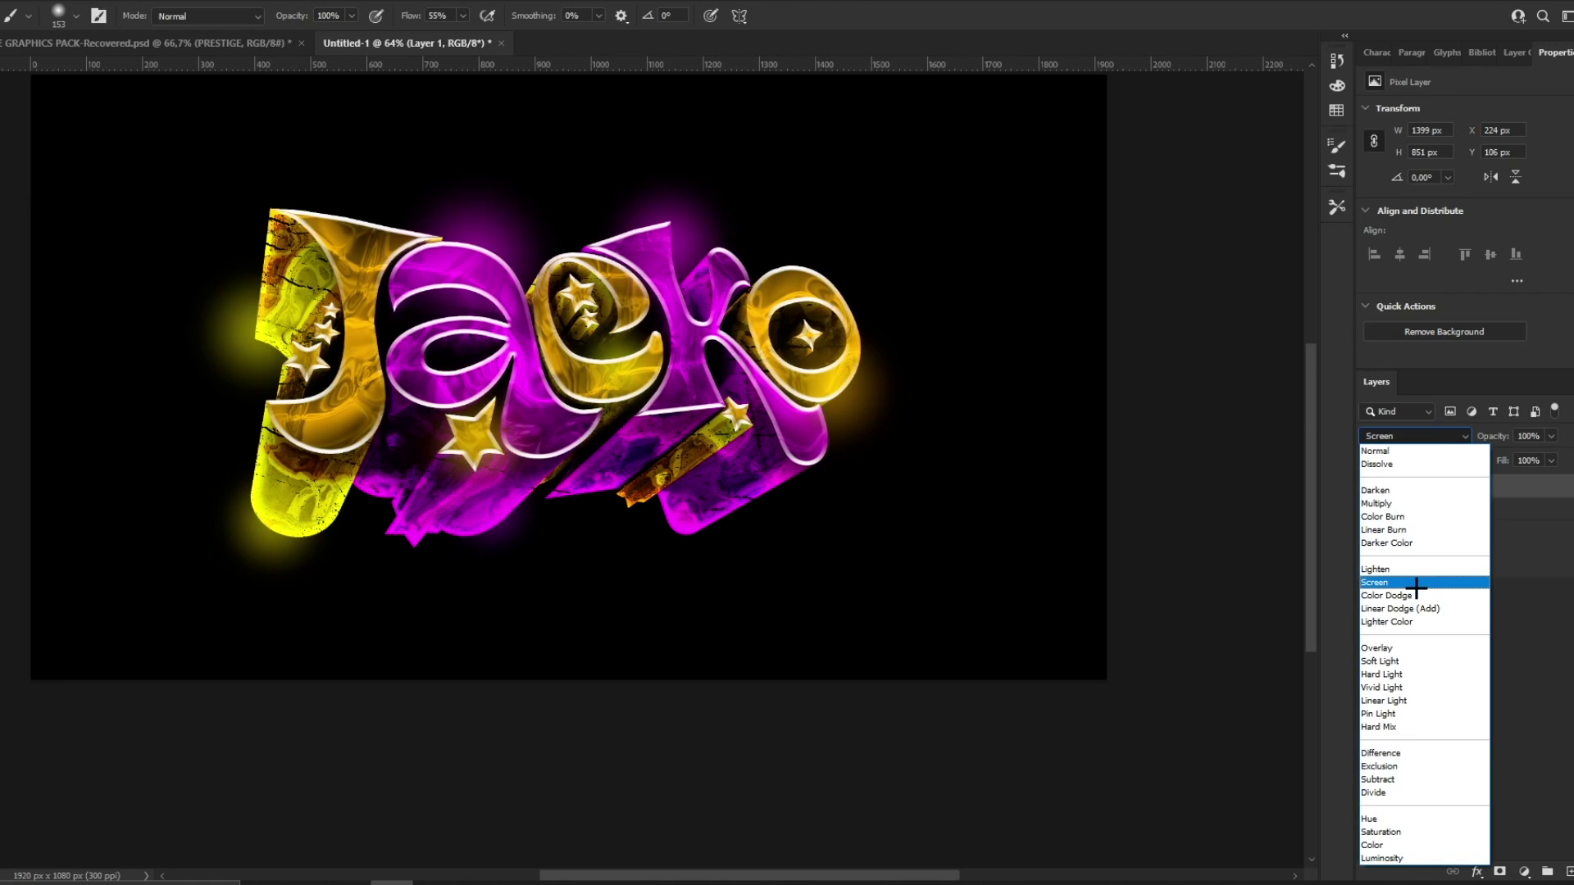
click(1416, 608)
drag(1551, 437, 1516, 458)
click(582, 263)
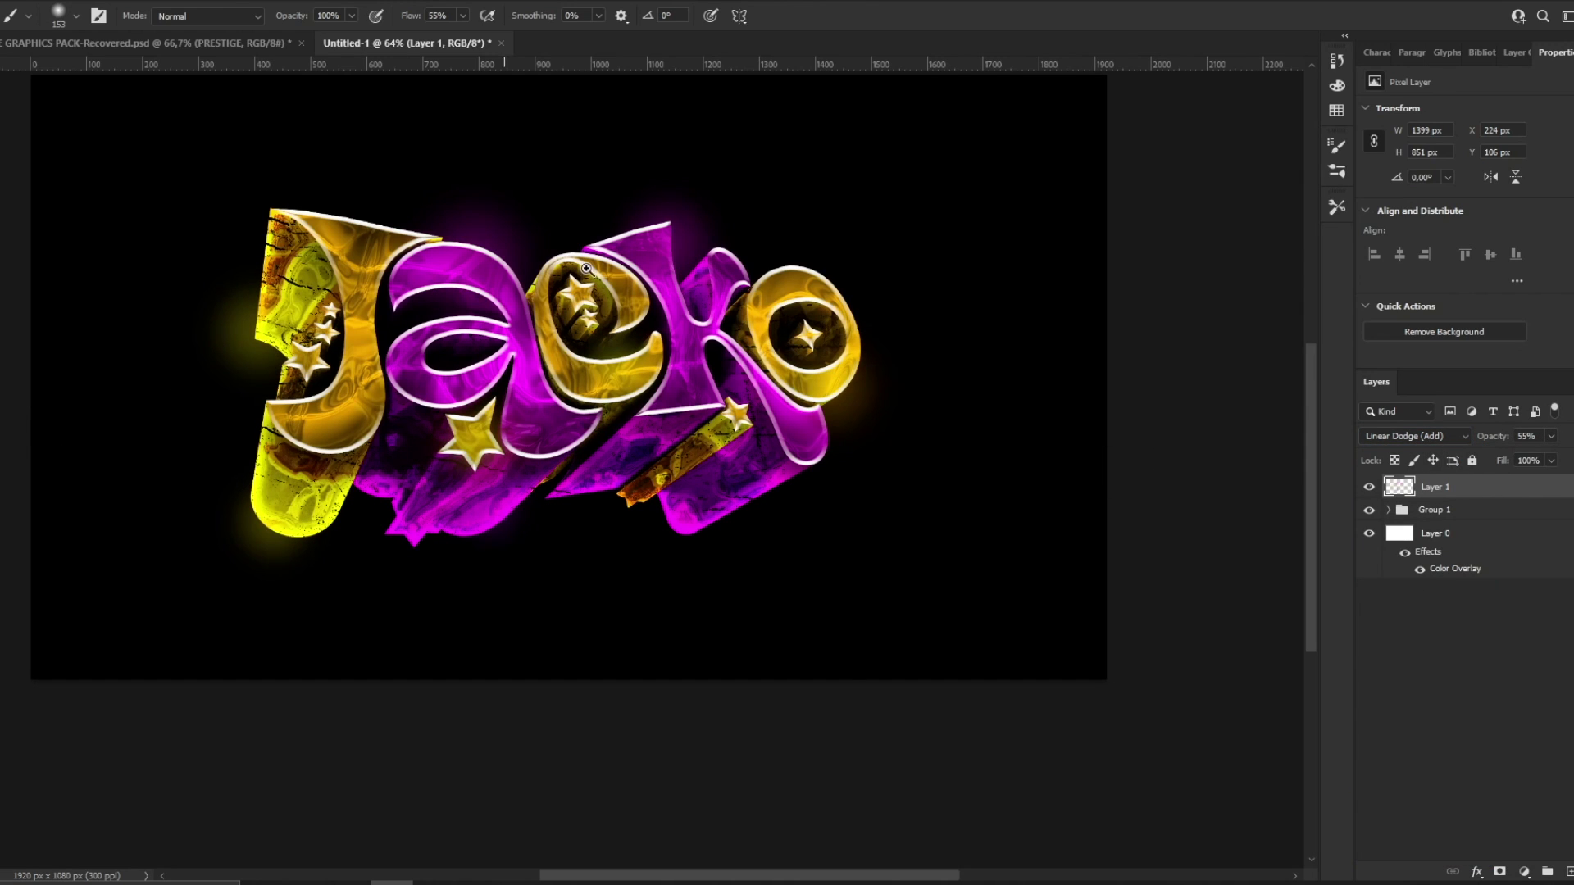
key(z)
drag(609, 270, 667, 277)
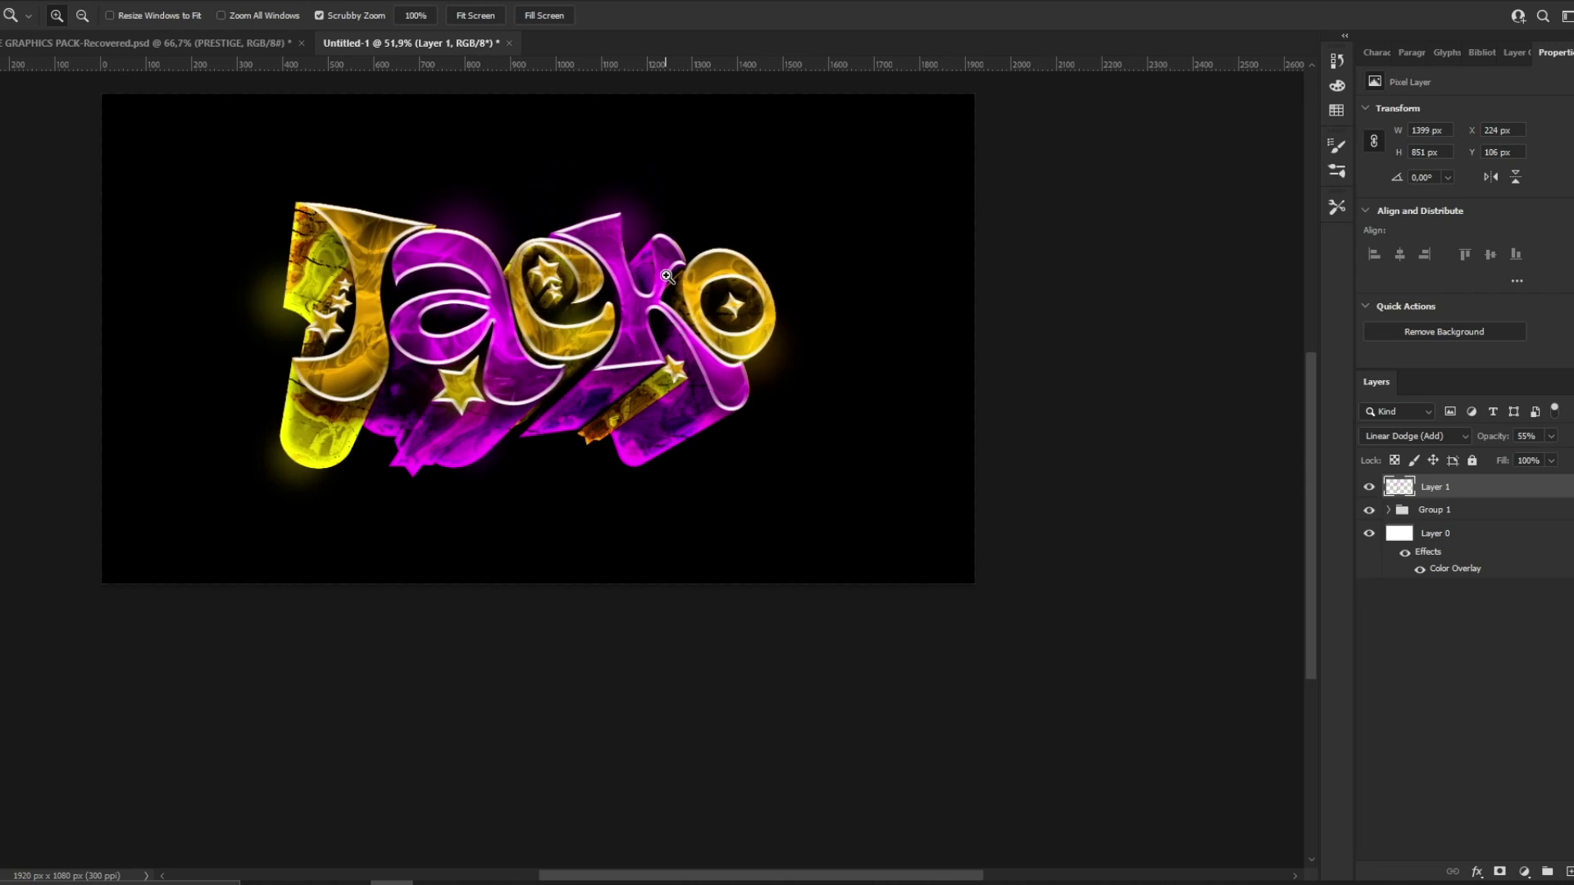